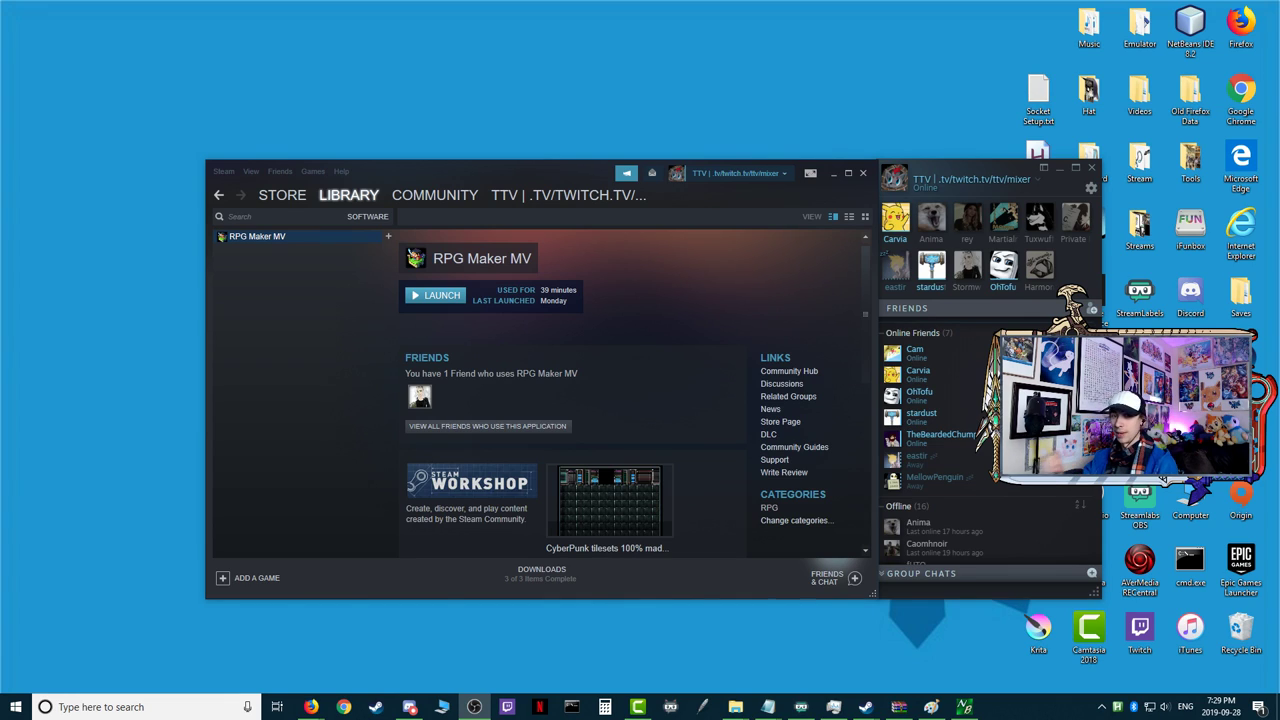
- Launch RPG Maker MV from the Steam library and maximize its window
left_click(436, 295)
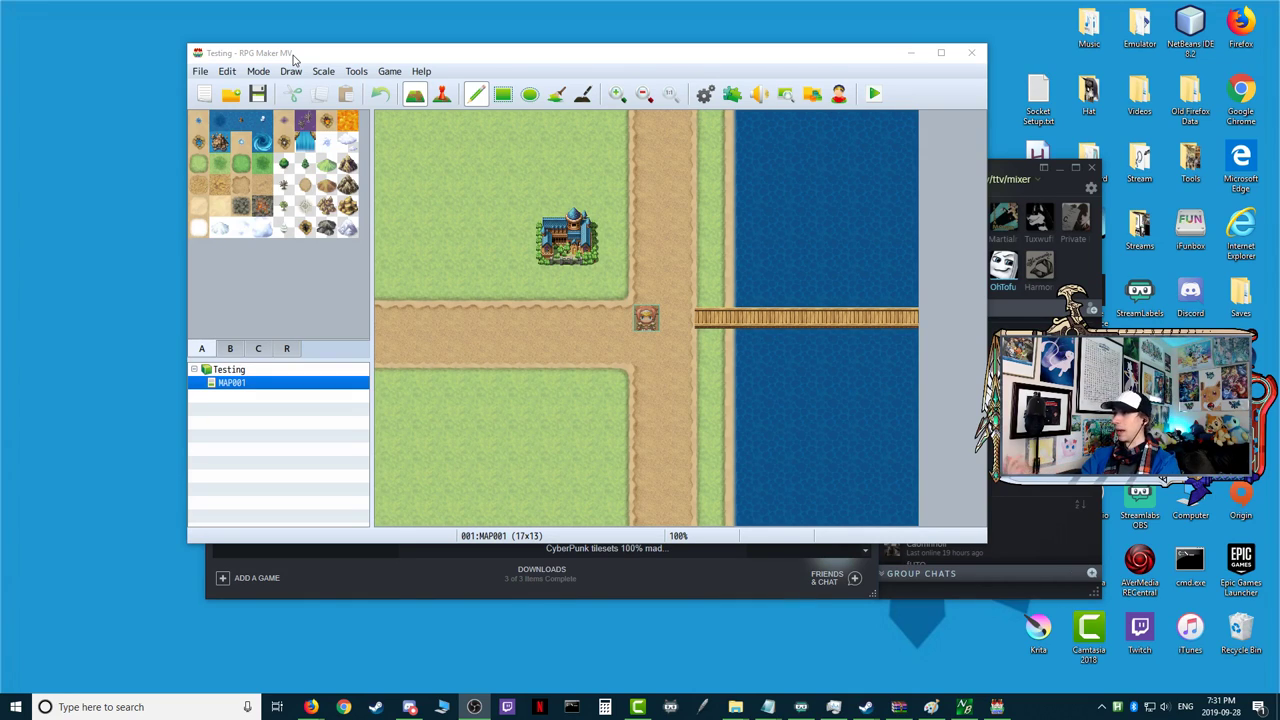
left_click(940, 52)
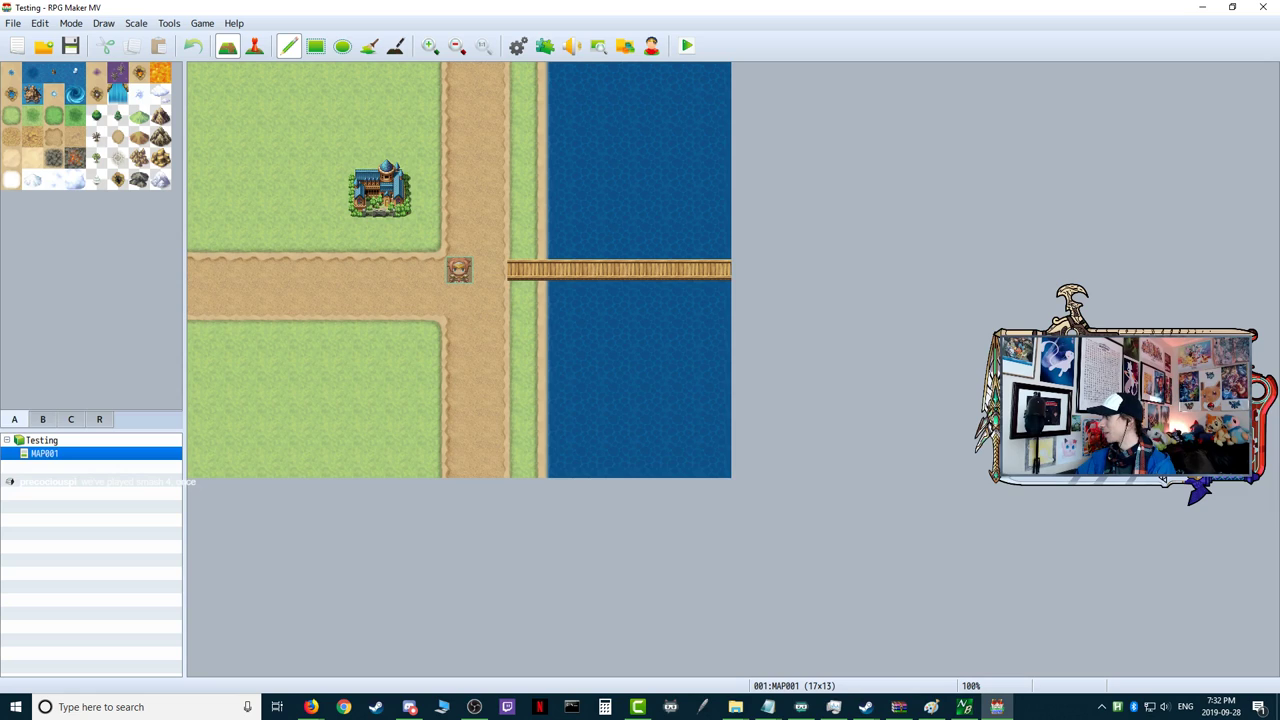
key("alt+Tab")
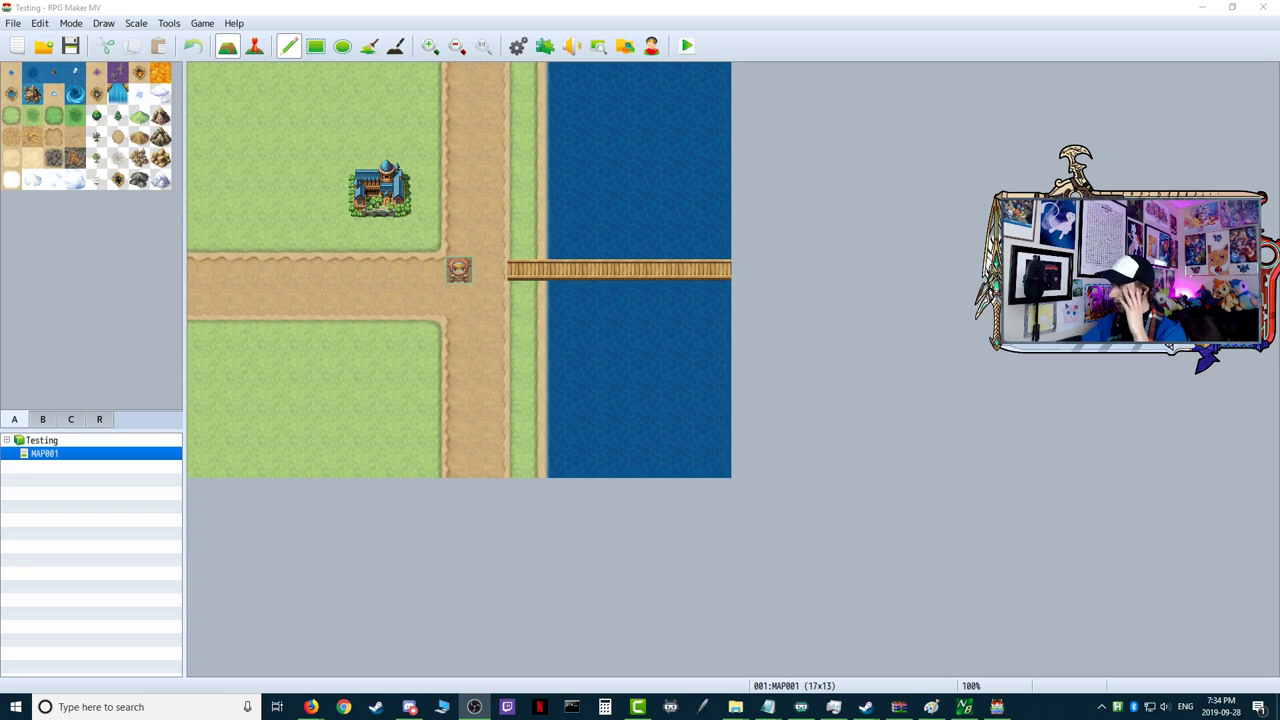
- Switch to Discord and examine the white pixel-art character sprite with blue eyes, then minimize Discord
left_click(409, 707)
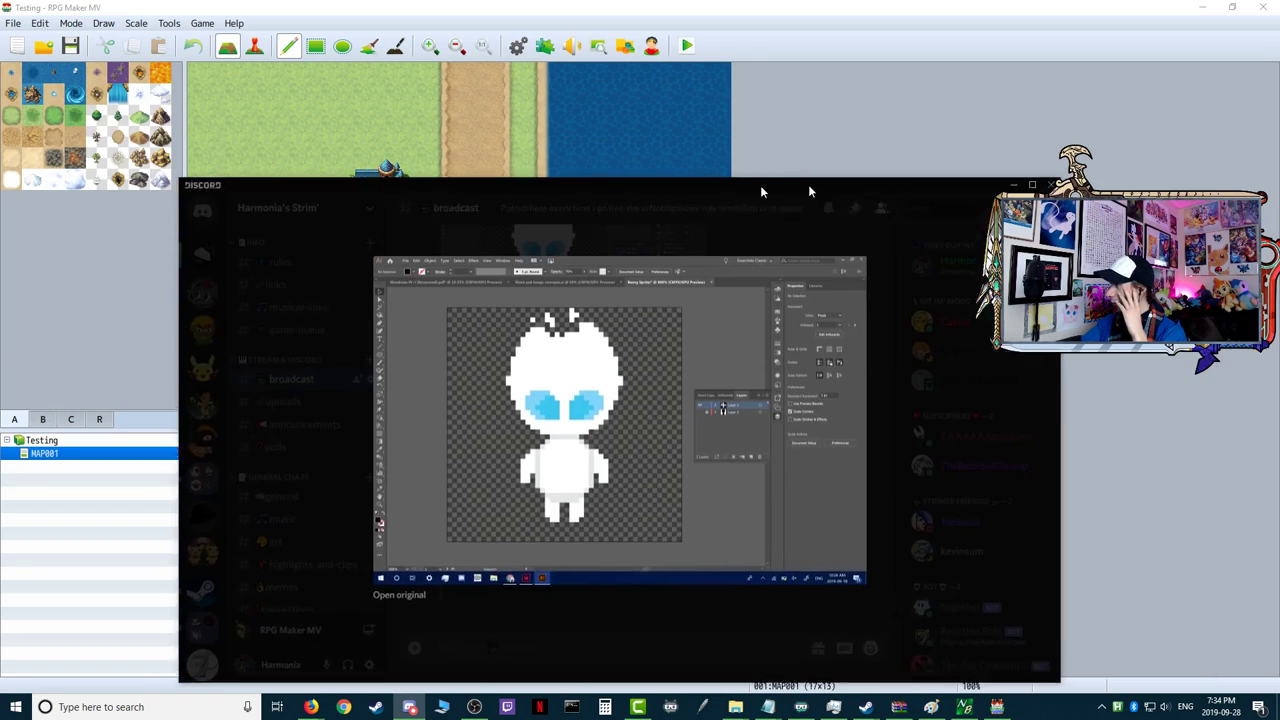
left_click_drag(811, 44, 856, 46)
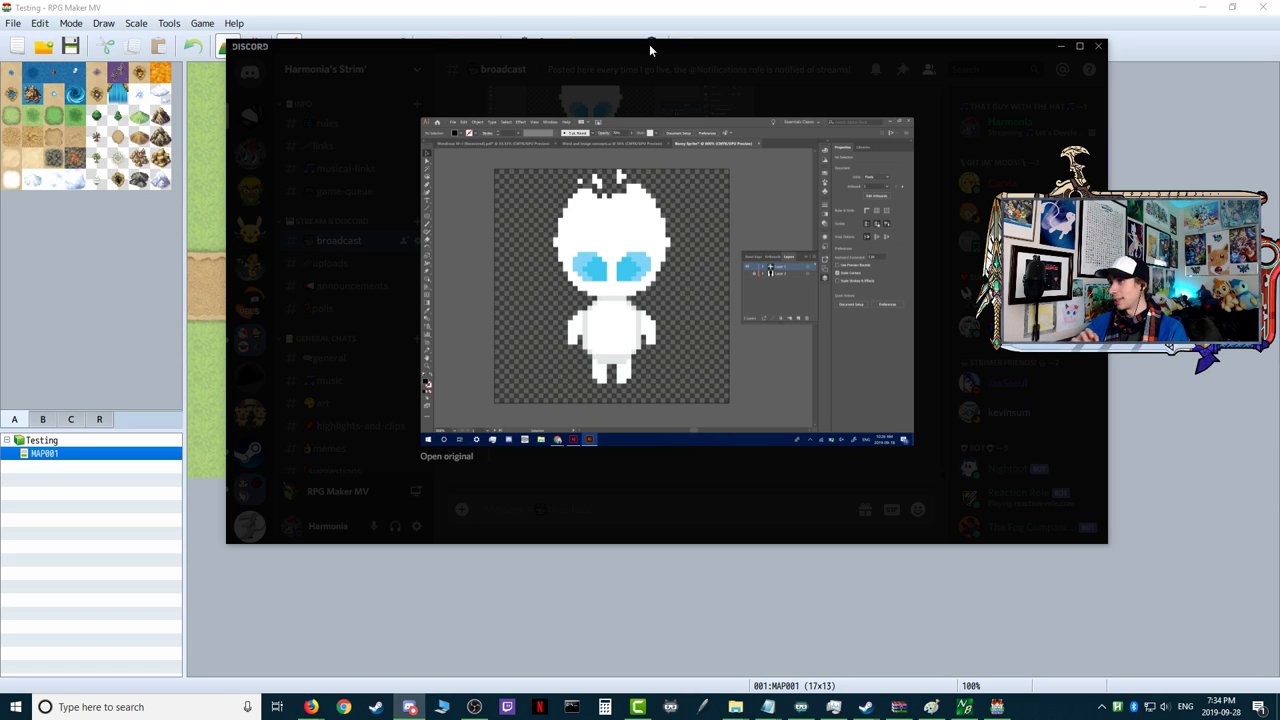
key("super+Down")
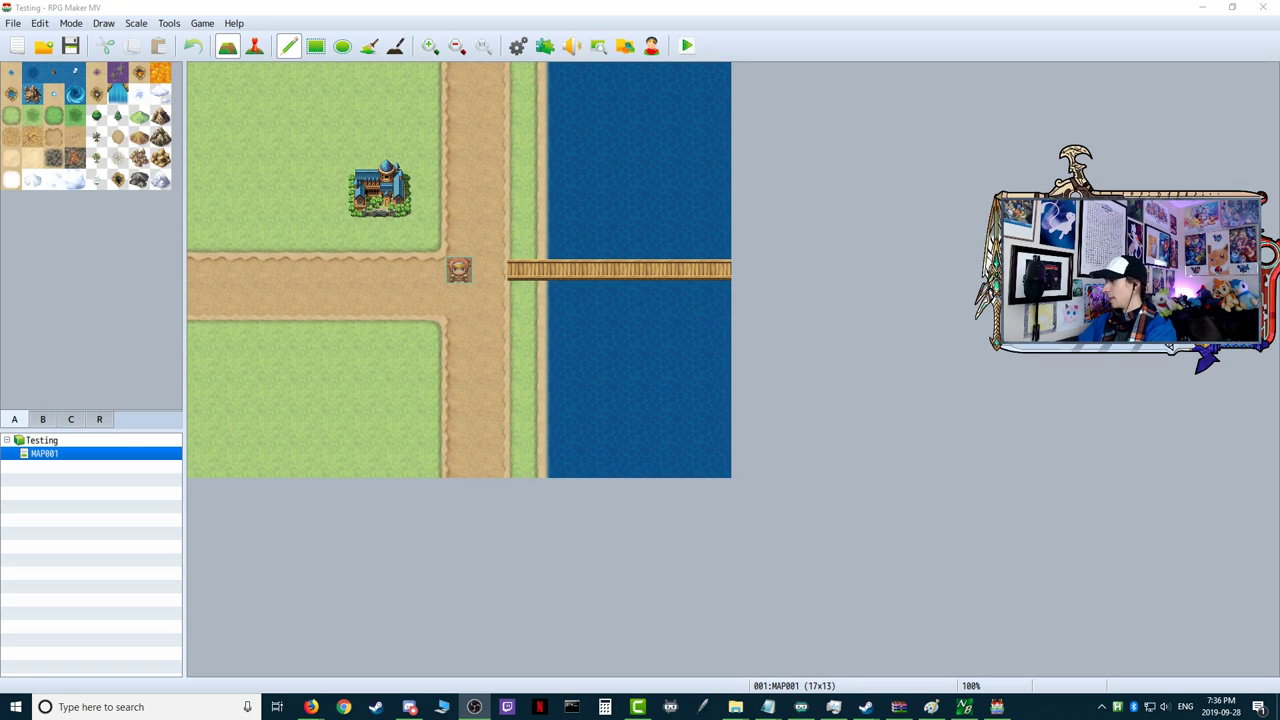
left_click_drag(1279, 50, 787, 52)
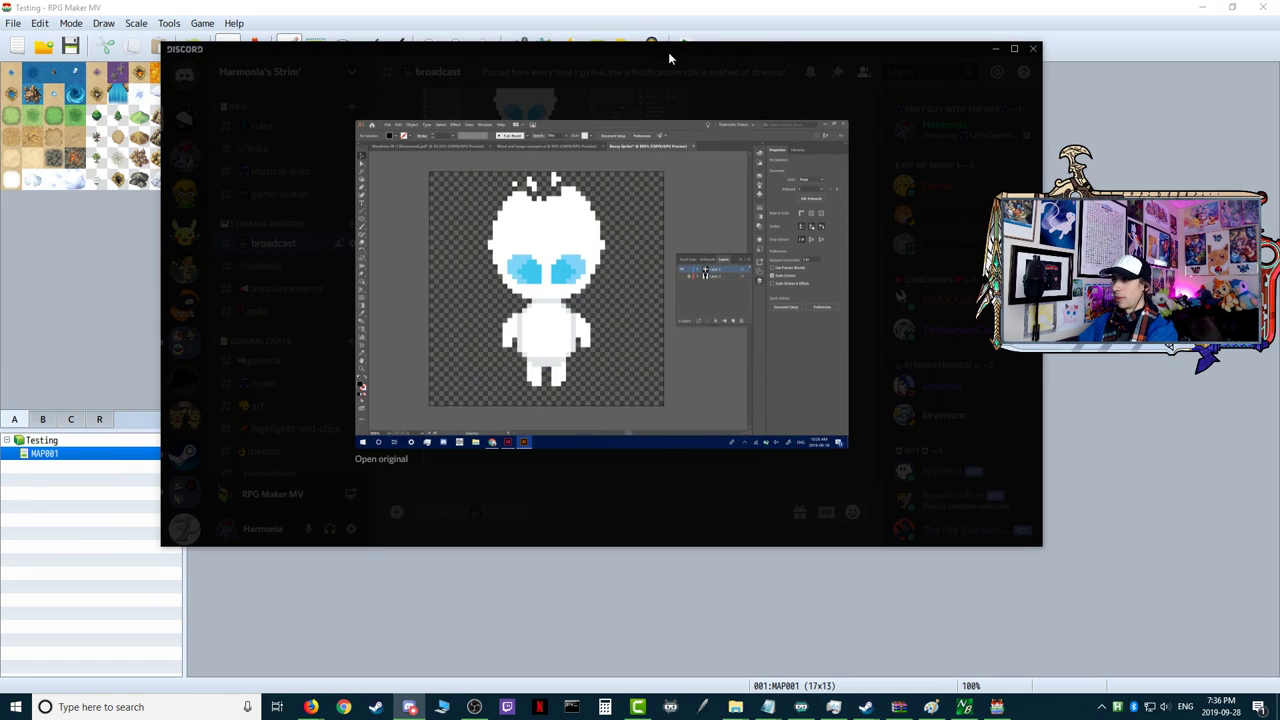
mouse_move(655, 44)
left_mouse_down()
mouse_move(647, 31)
mouse_move(672, 36)
left_mouse_up()
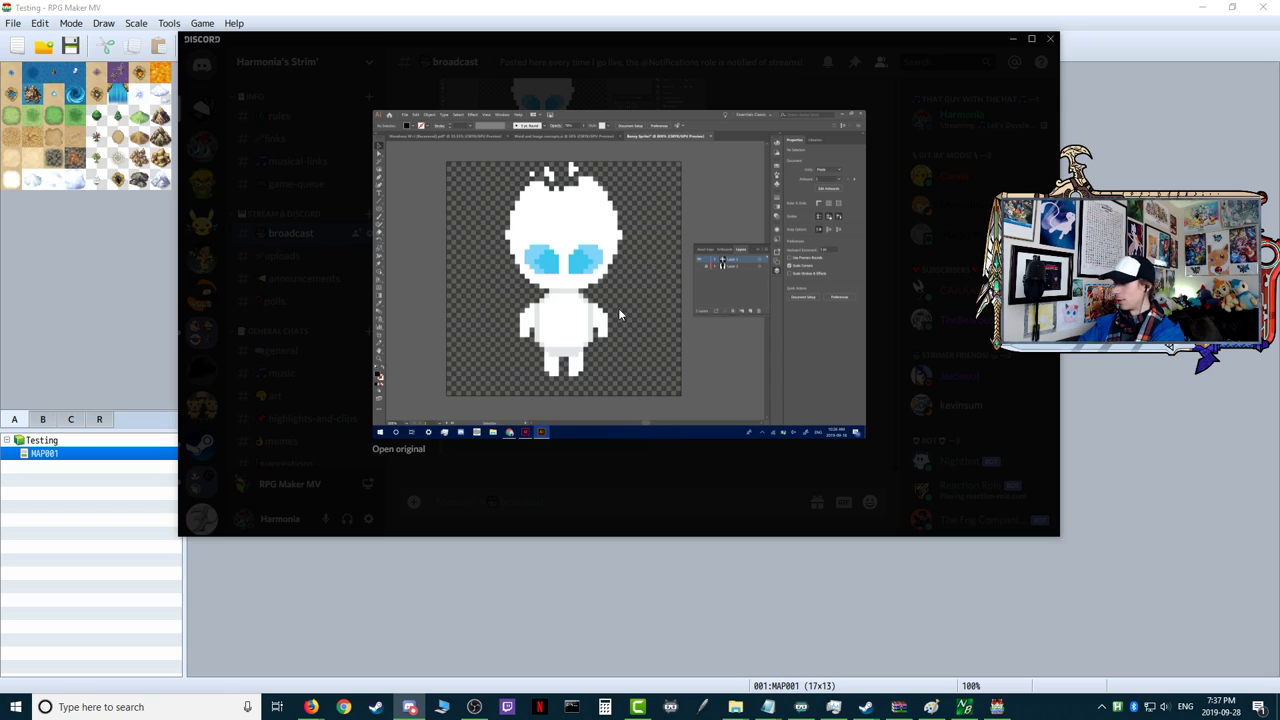
left_click(1012, 38)
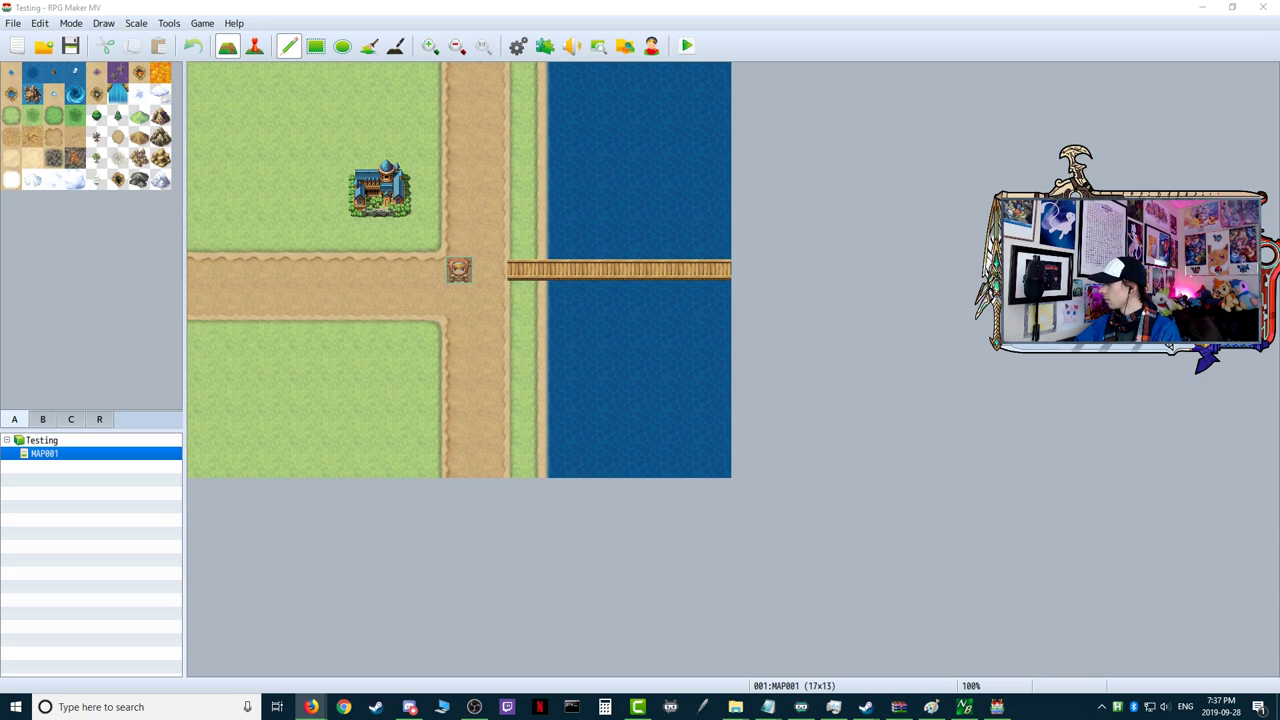
- Switch to Firefox and examine the hand-drawn room map in Slack, checking the character sprite in Discord alongside it
left_click_drag(1279, 8, 913, 55)
mouse_move(486, 493)
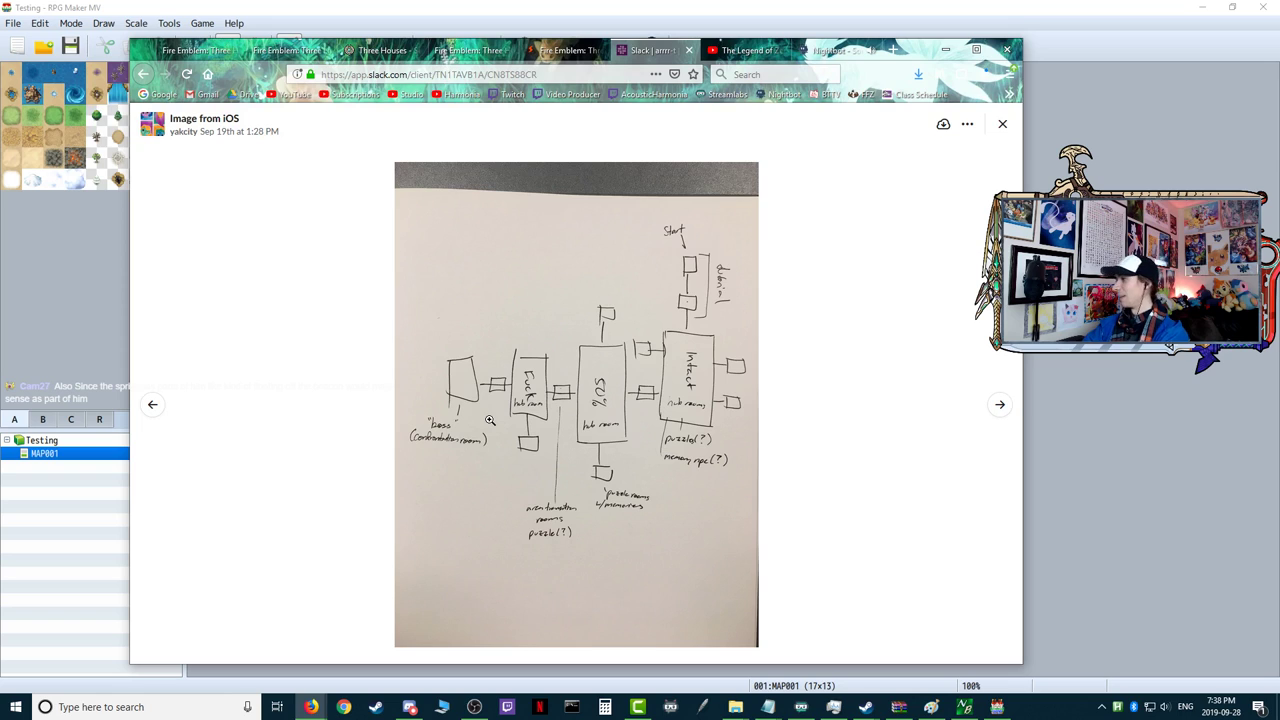
left_click(410, 707)
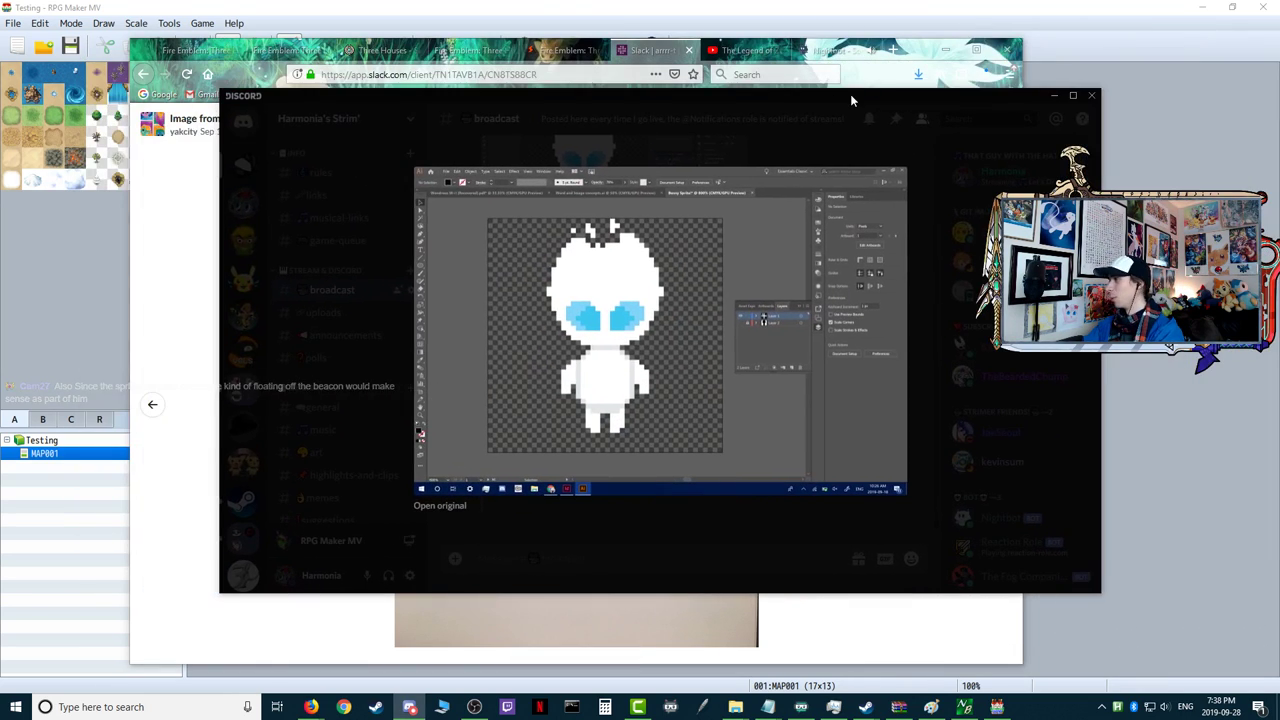
left_click_drag(850, 94, 800, 100)
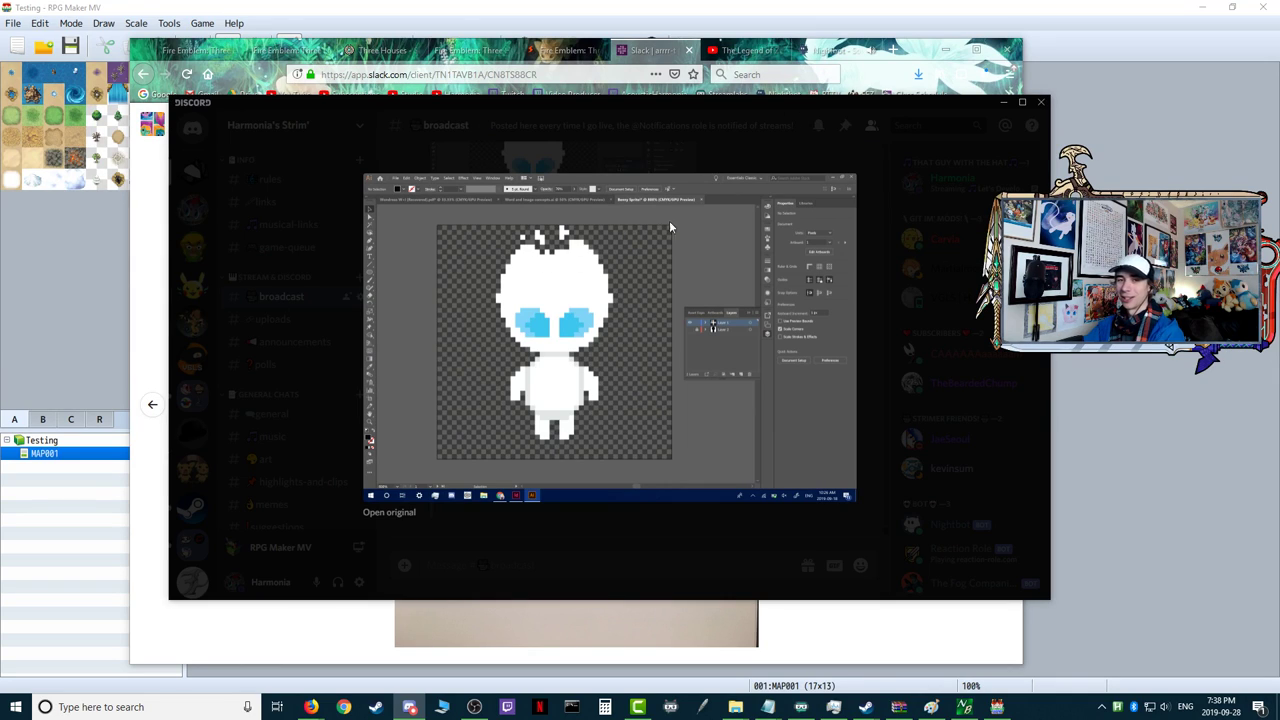
left_click(698, 97)
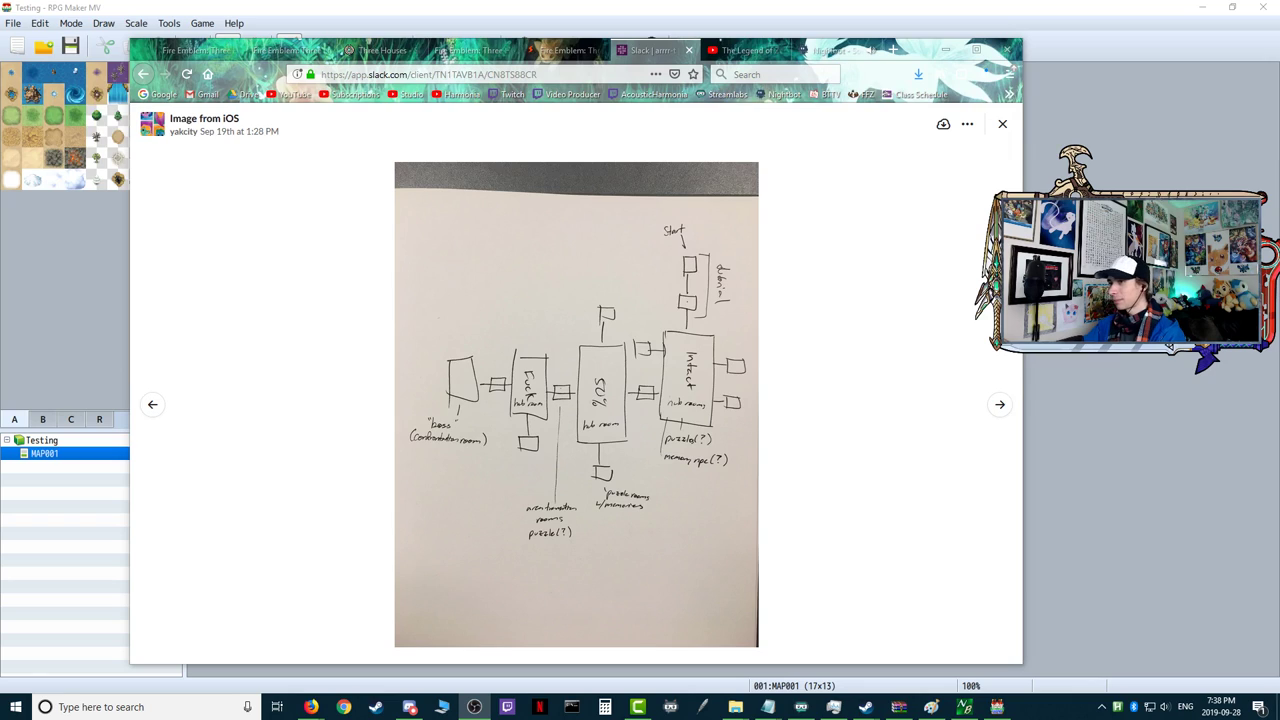
mouse_move(698, 370)
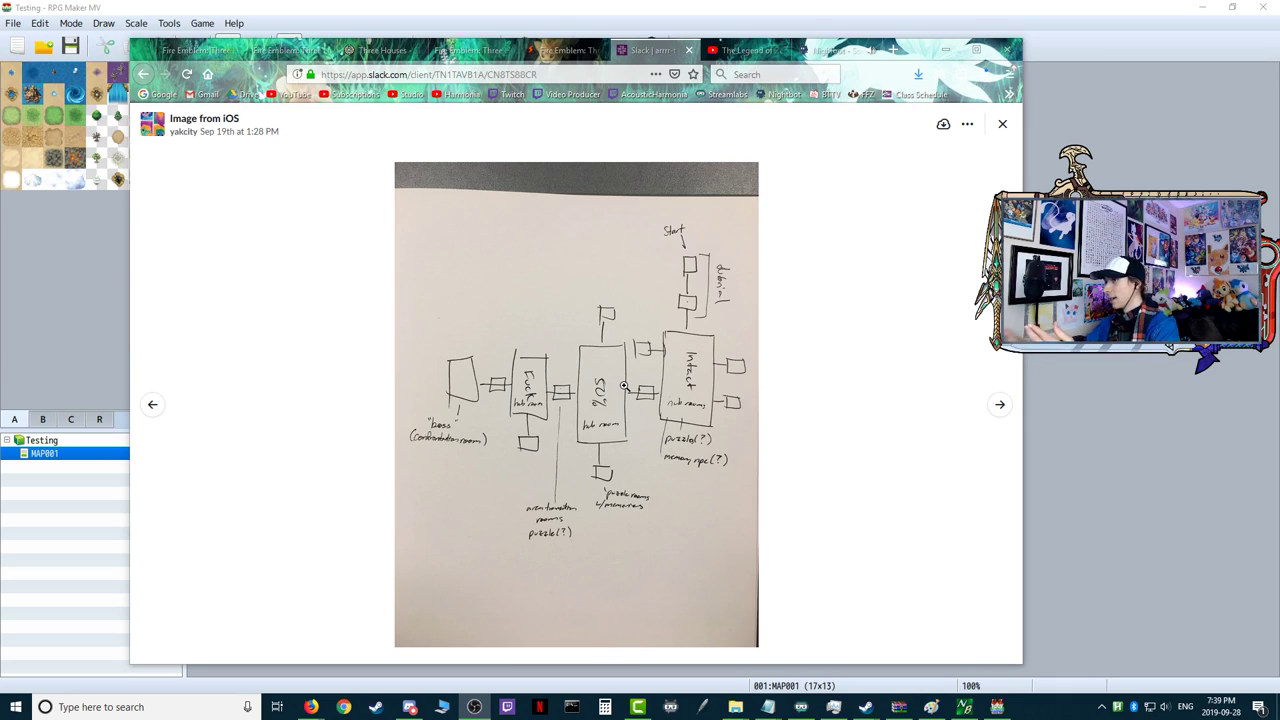
mouse_move(642, 340)
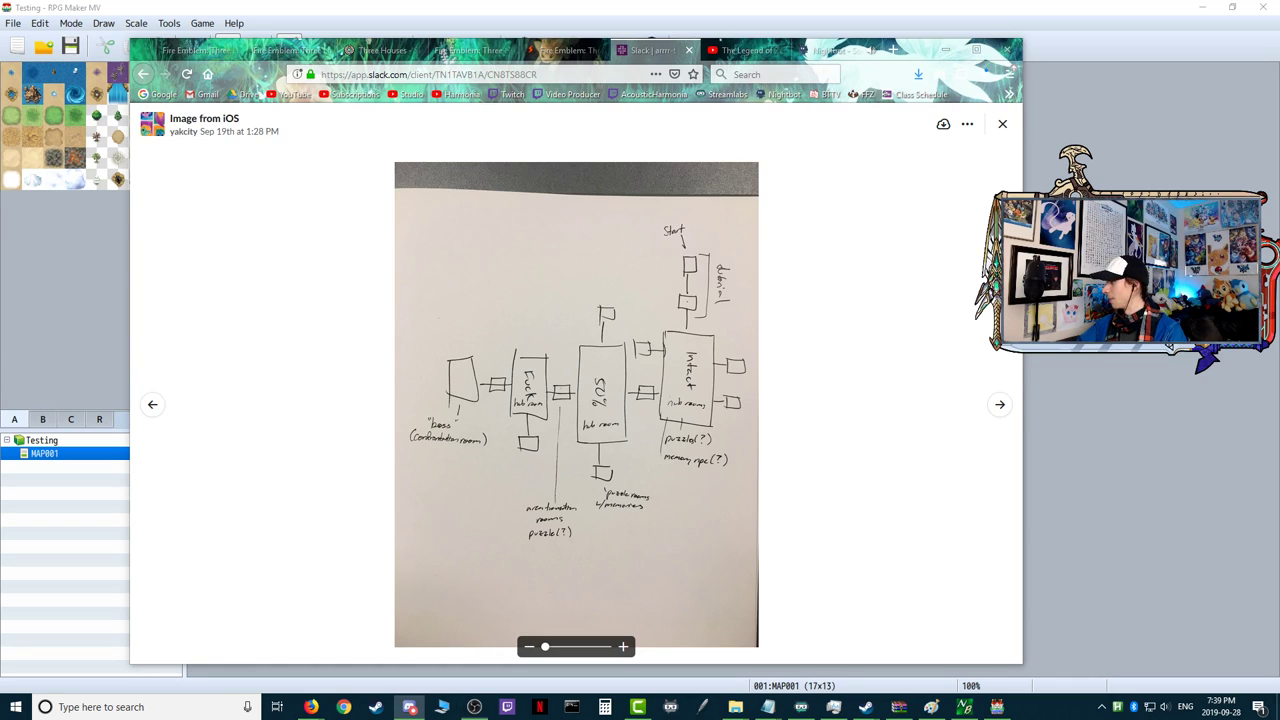
- Show the character sprite in Discord again and return to the hand-drawn room map in Firefox
left_click(410, 707)
left_click_drag(803, 105, 729, 62)
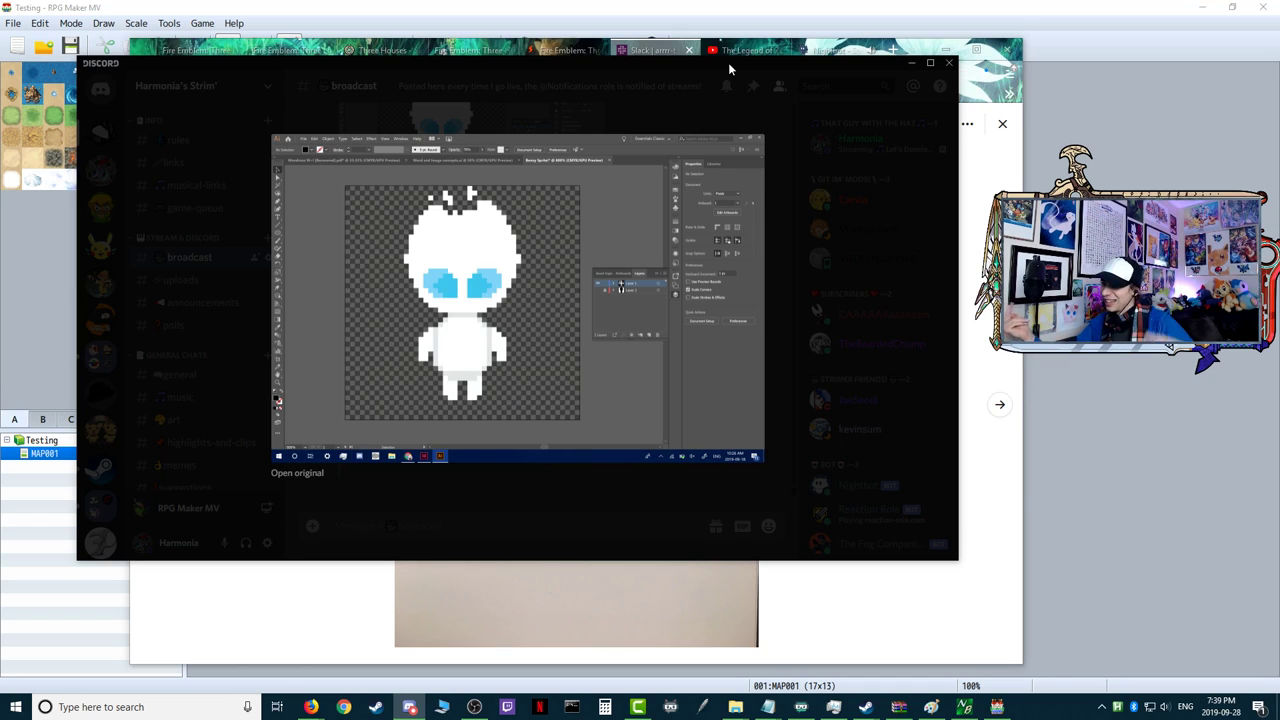
key("alt+Tab")
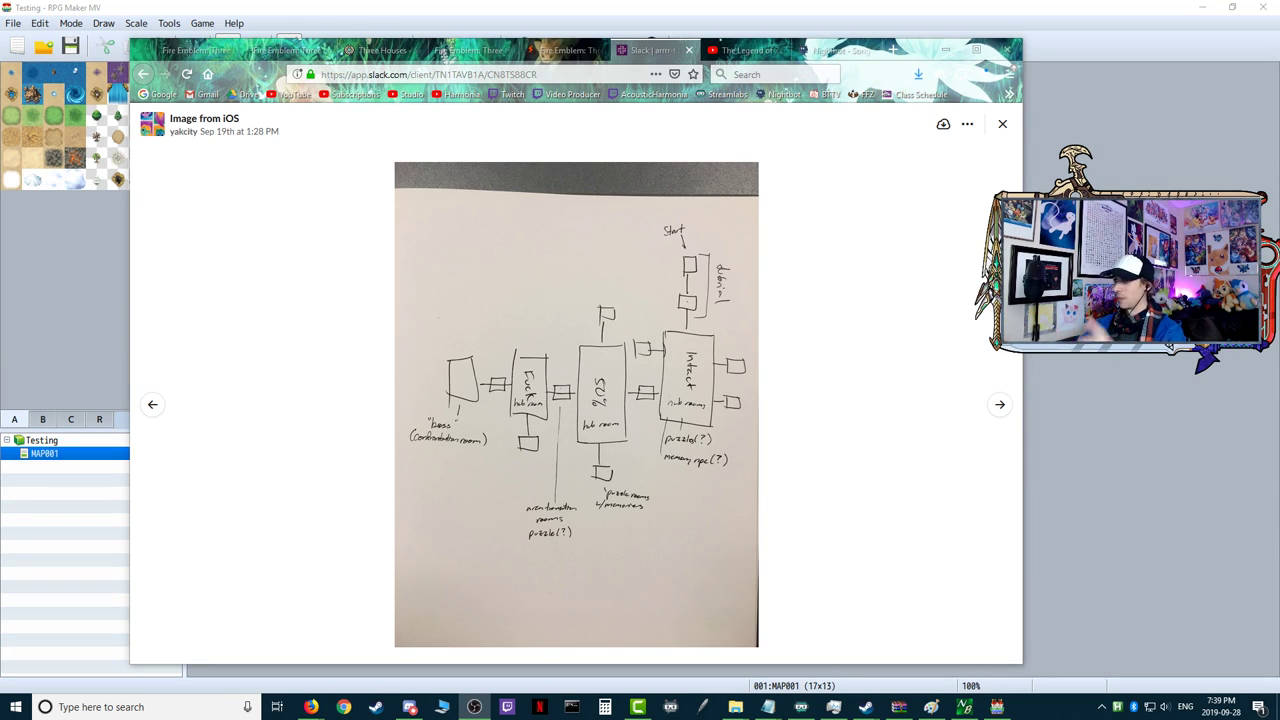
left_click(1050, 594)
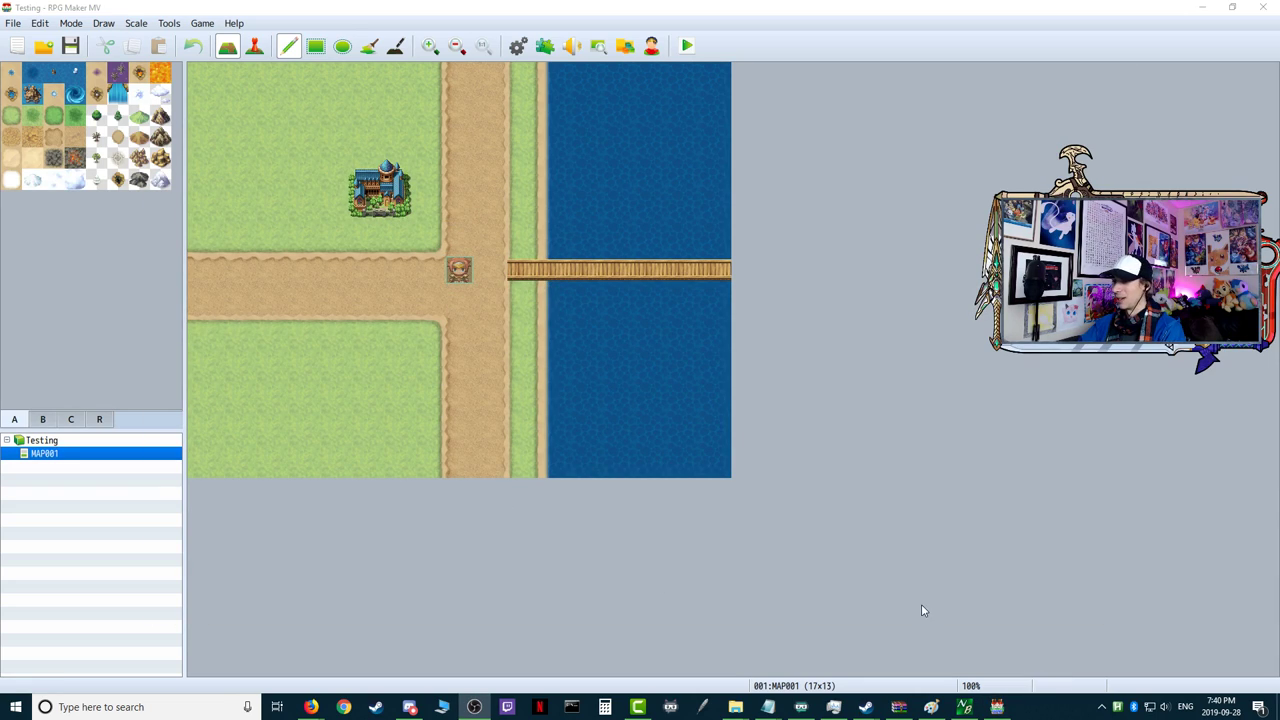
key("alt+Tab")
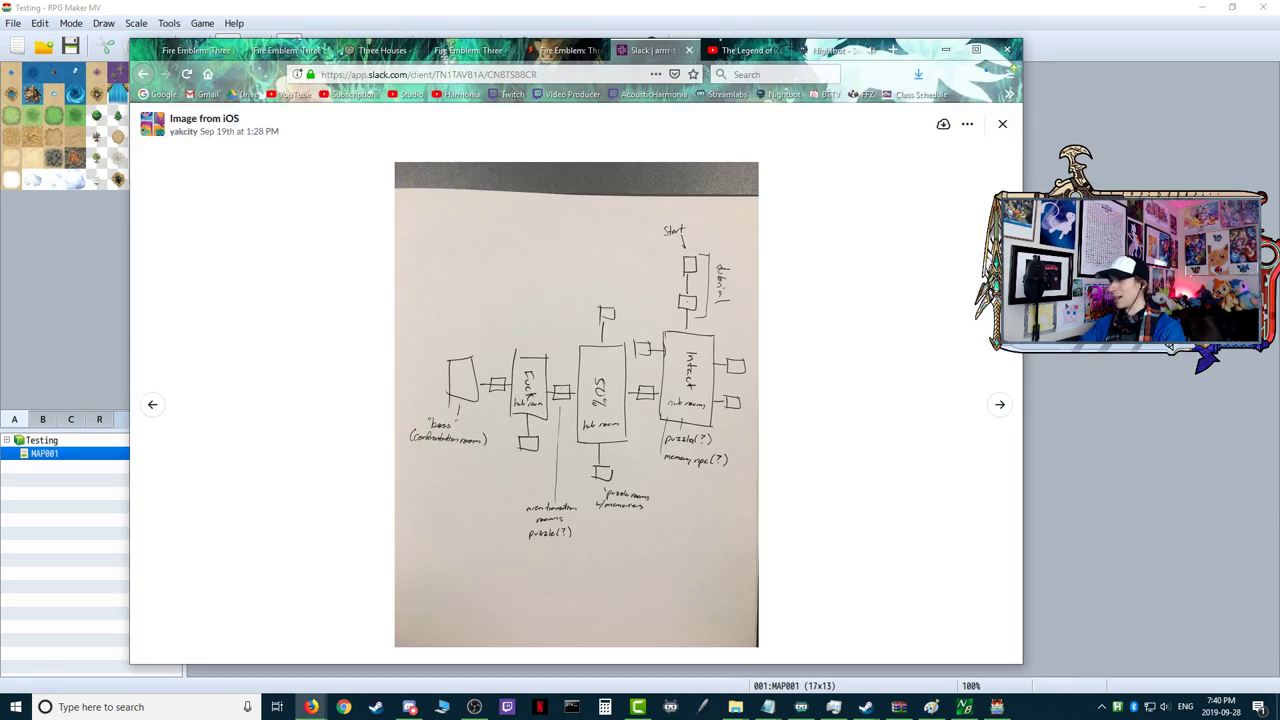
- Examine the room map sketch up close, reading its notes on transition rooms, puzzle rooms and hub rooms, then minimize Firefox
left_click_drag(924, 54, 901, 19)
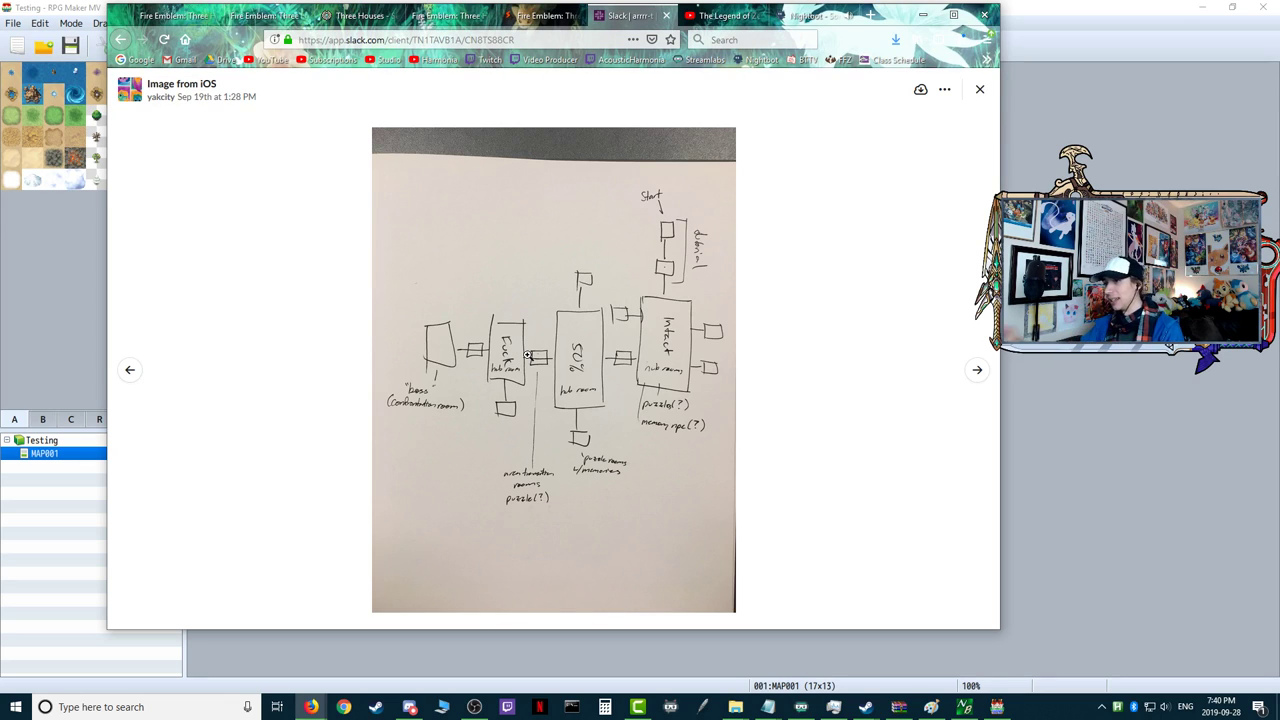
left_click(521, 487)
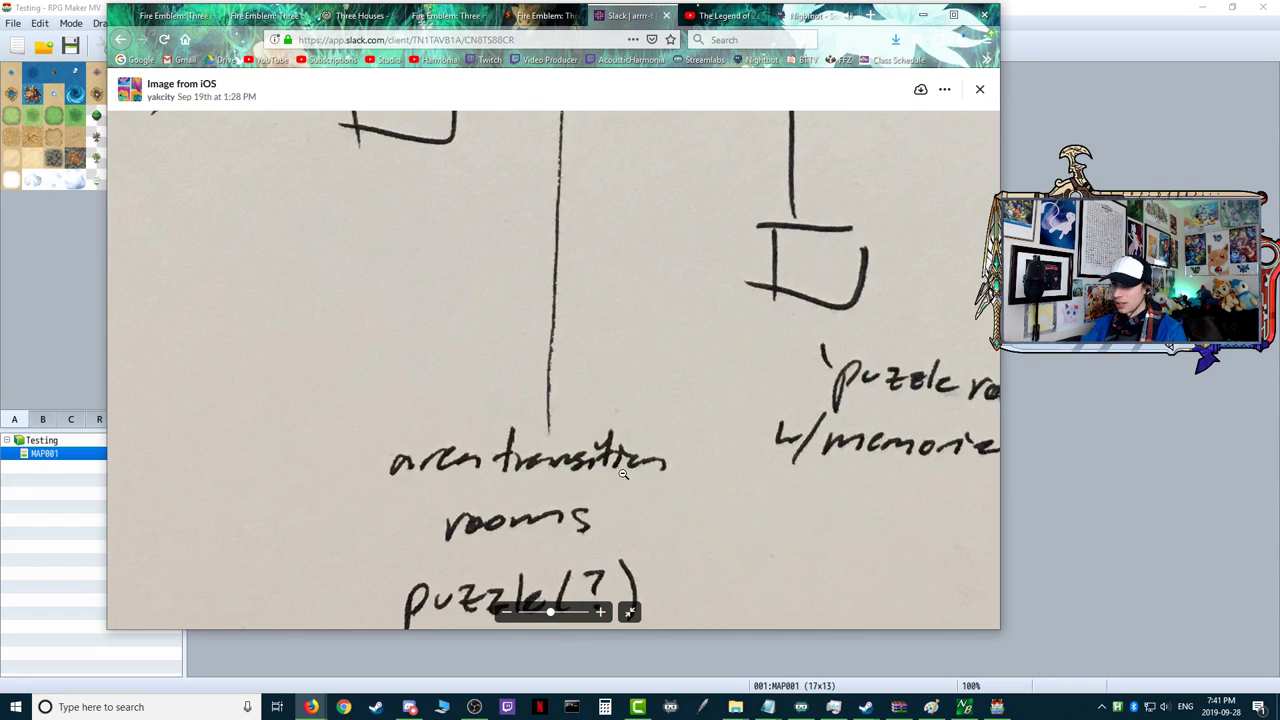
scroll(467, 496, "down", 2)
scroll(467, 496, "down", 4)
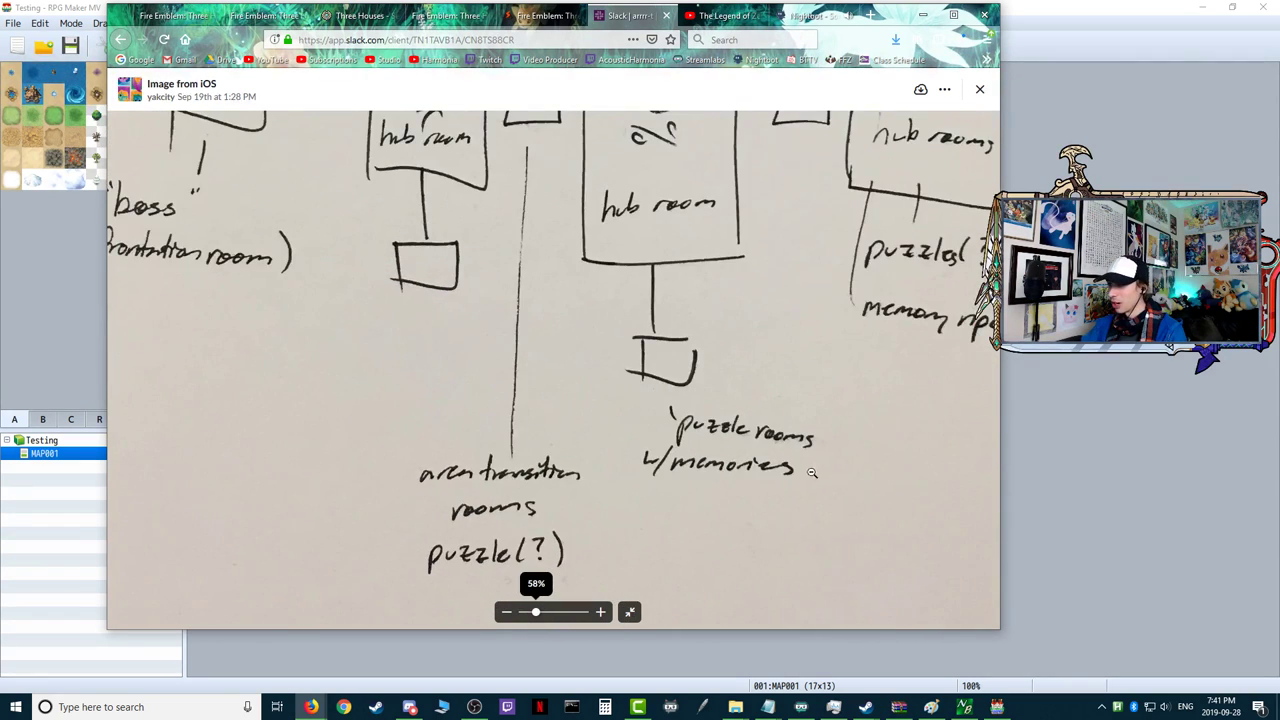
scroll(422, 505, "down", 6)
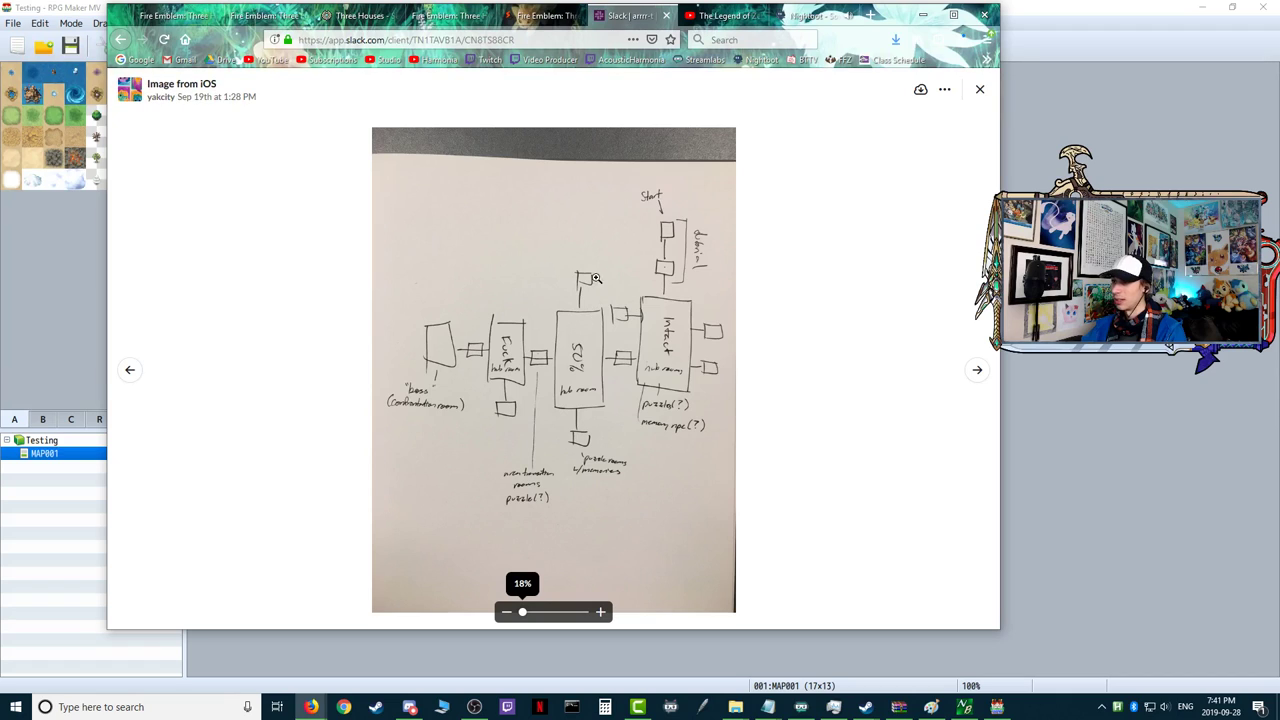
scroll(697, 403, "up", 5)
scroll(697, 403, "up", 2)
scroll(634, 443, "down", 2)
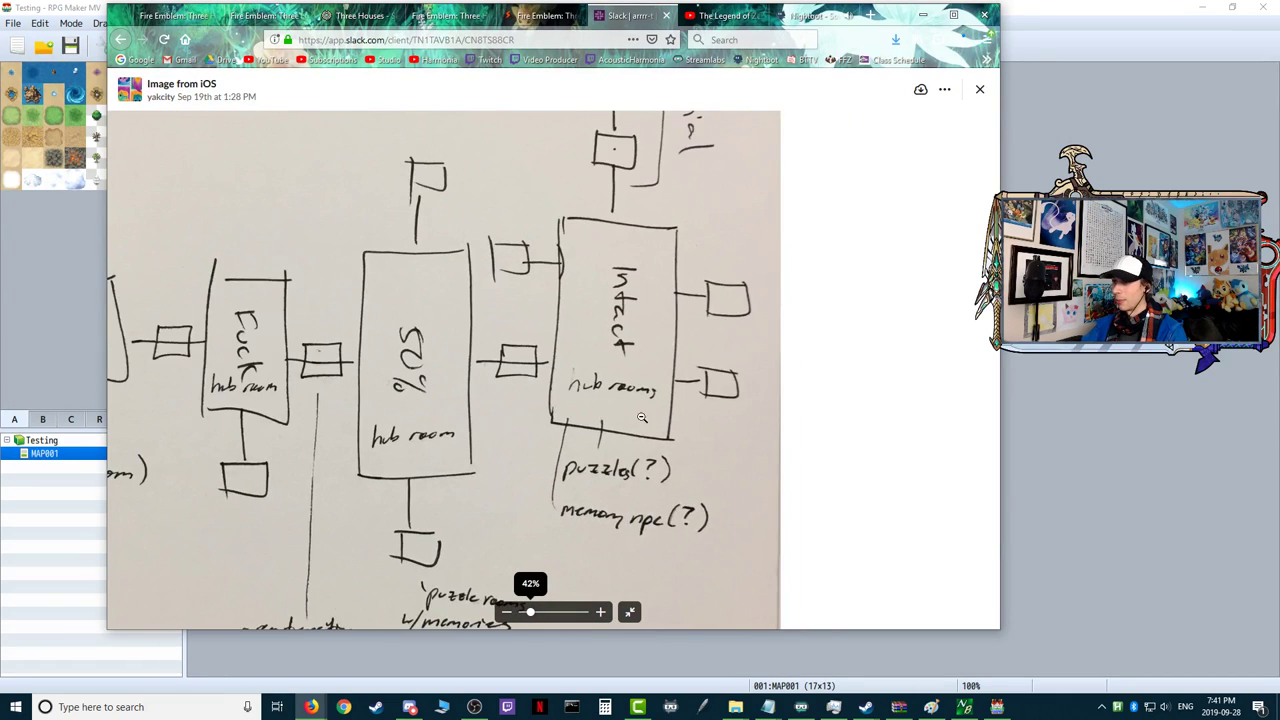
scroll(666, 297, "up", 1)
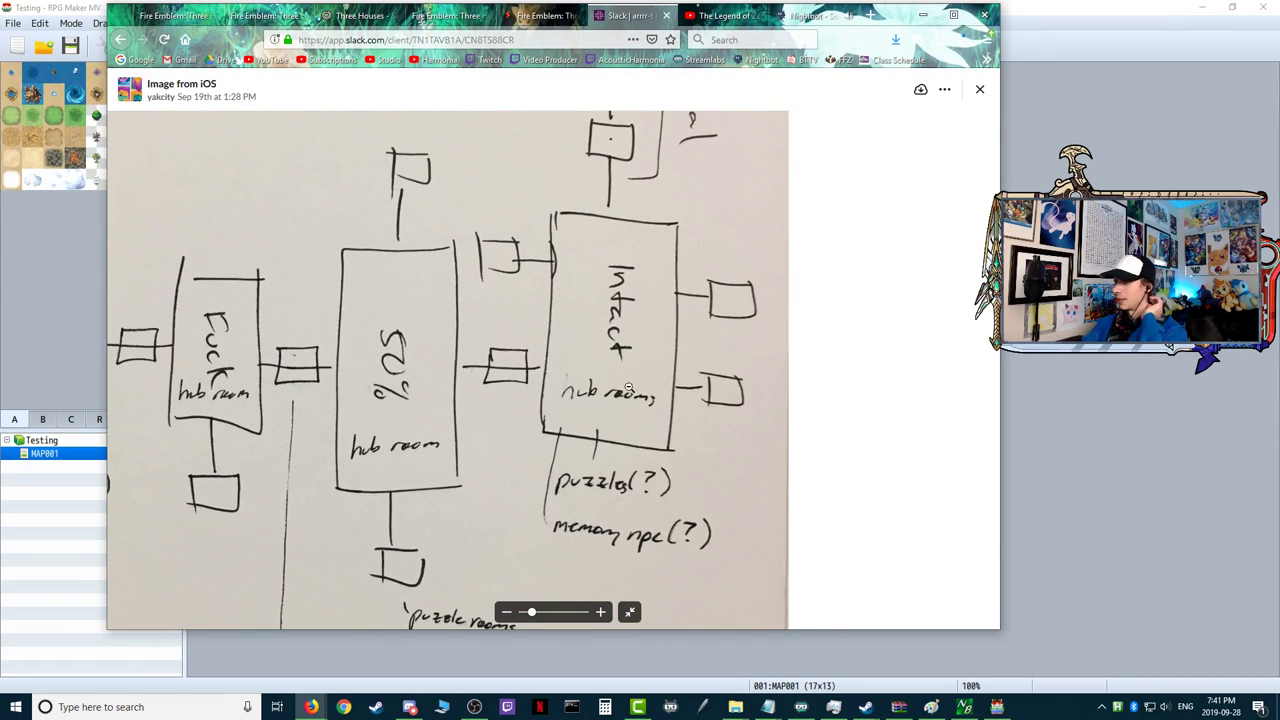
scroll(571, 425, "down", 2)
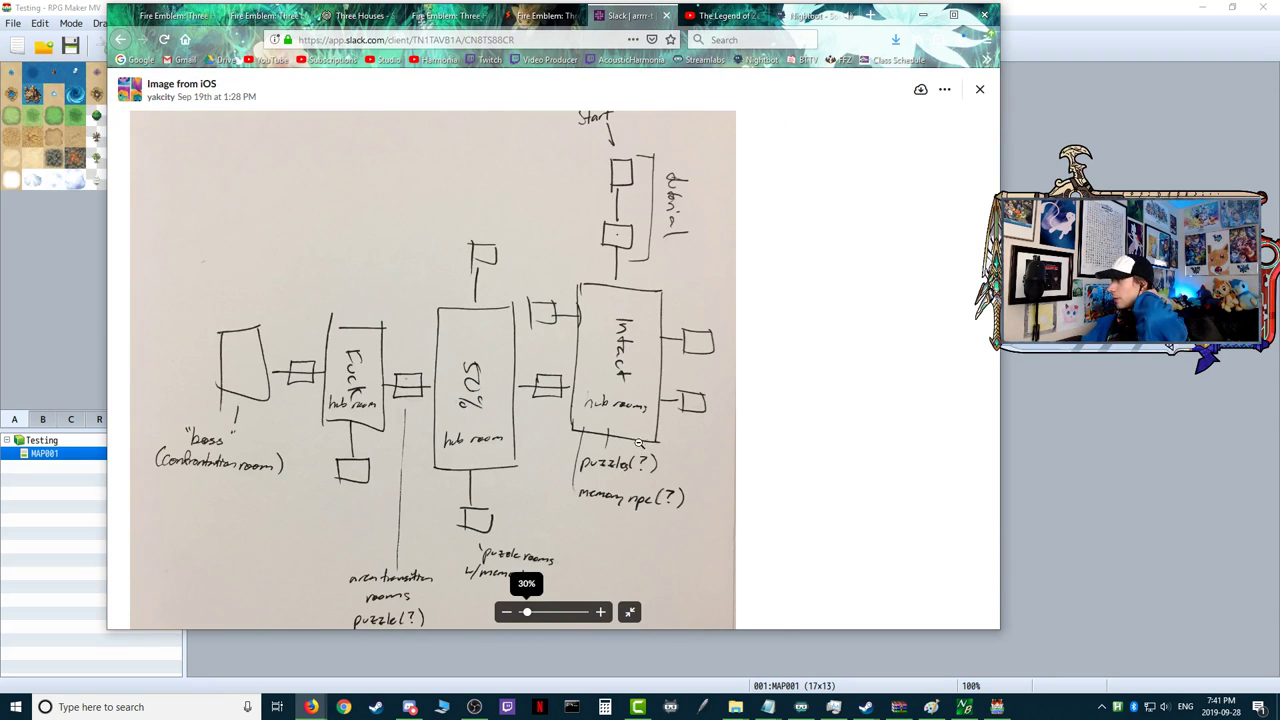
scroll(608, 517, "up", 3)
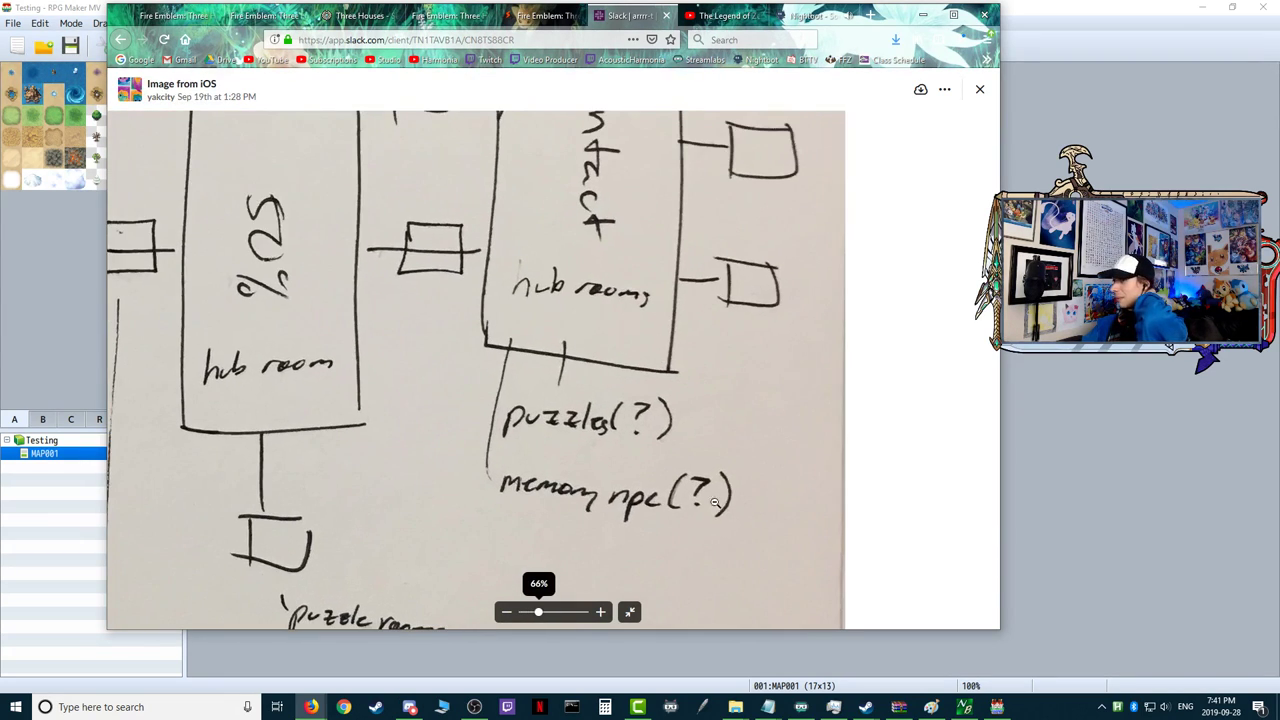
scroll(610, 518, "down", 3)
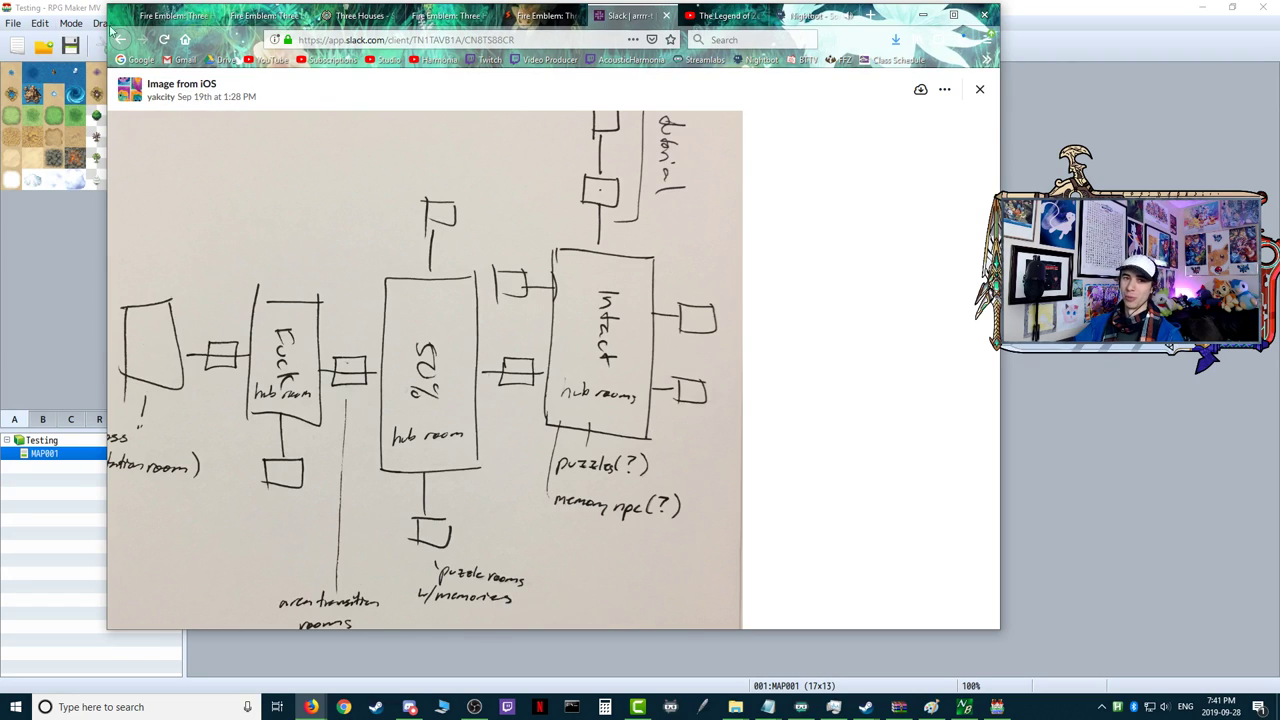
scroll(729, 384, "down", 2)
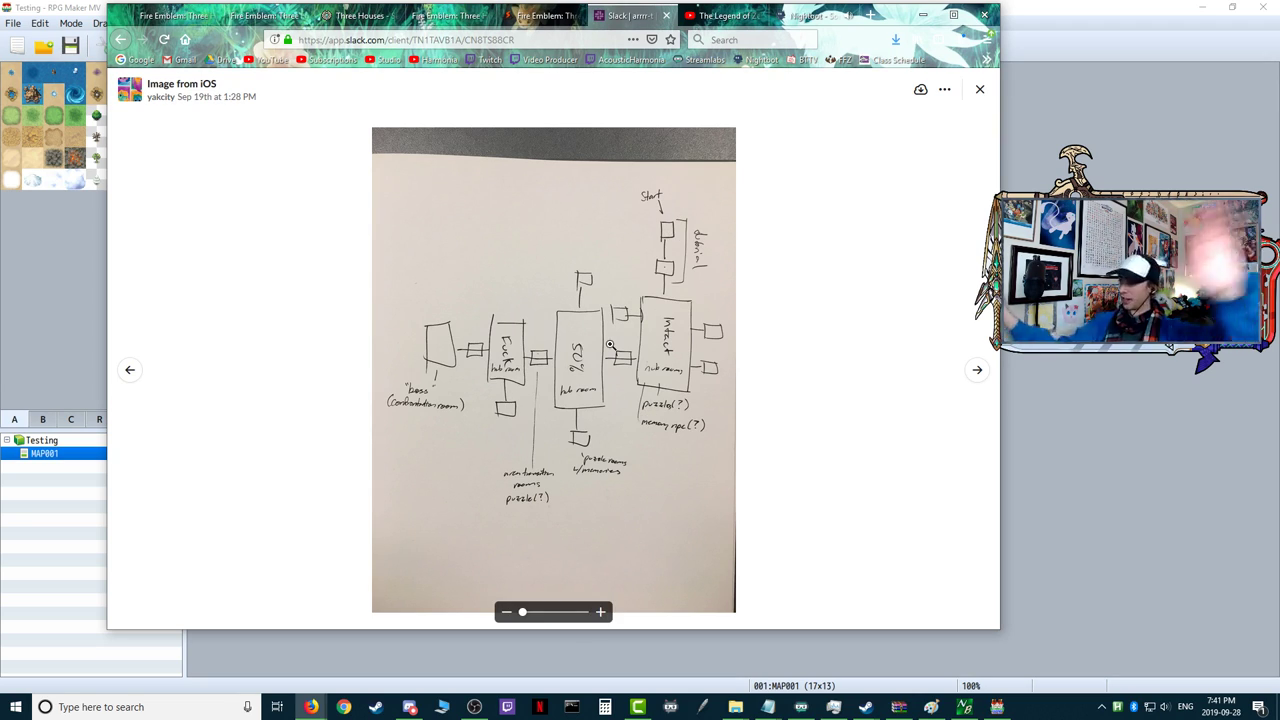
left_click(922, 14)
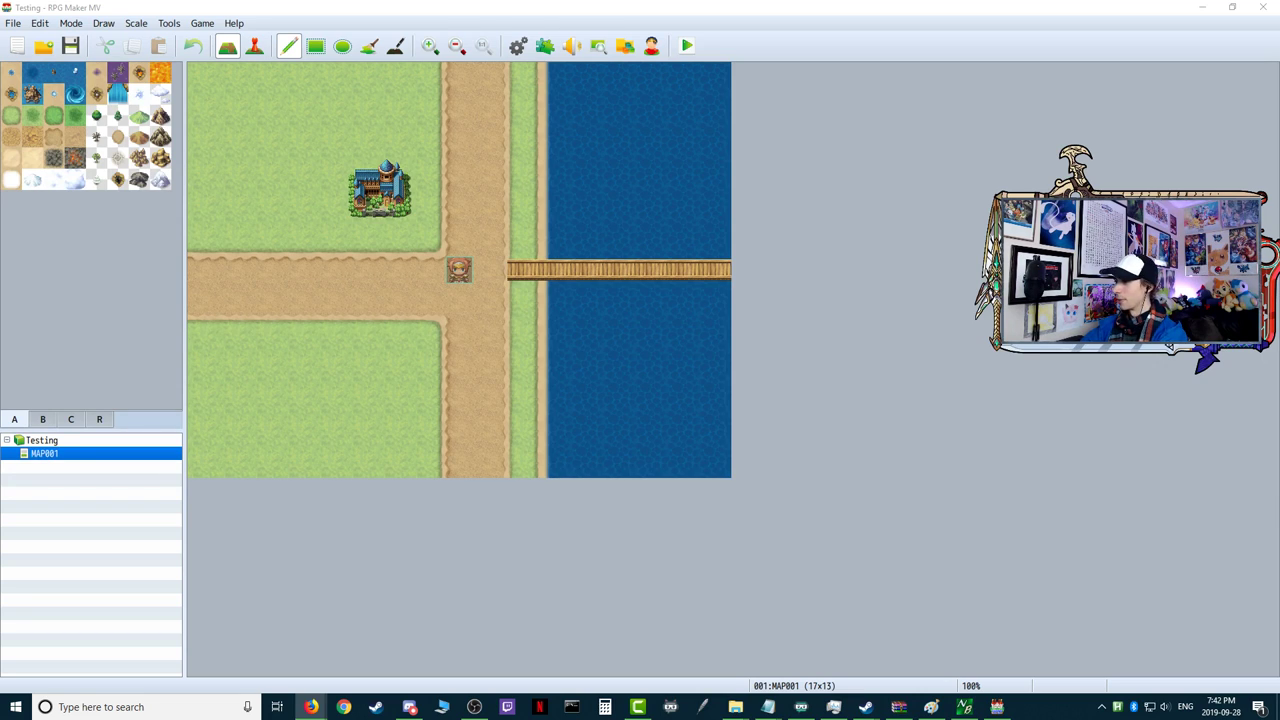
- Switch back to Firefox and examine Cassandra Game Map.pdf in Slack, from the tutorial areas down to the legend
left_click_drag(1279, 55, 1279, 29)
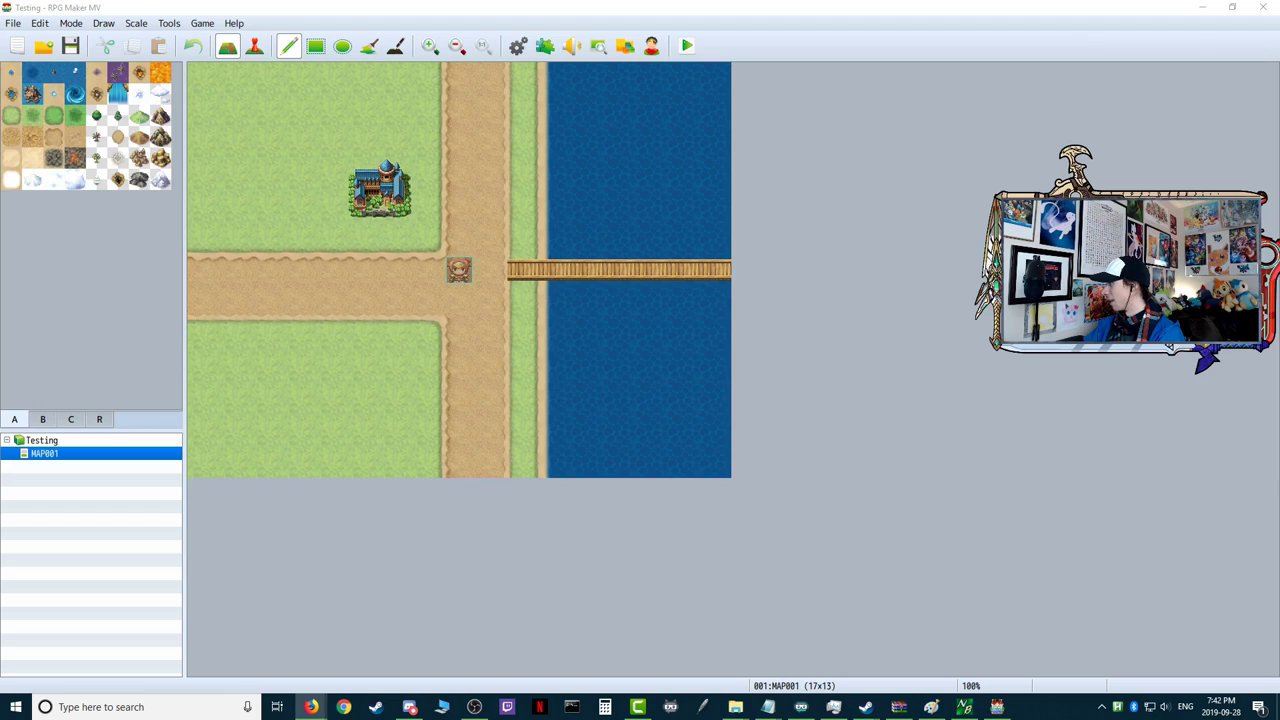
key("alt+Tab")
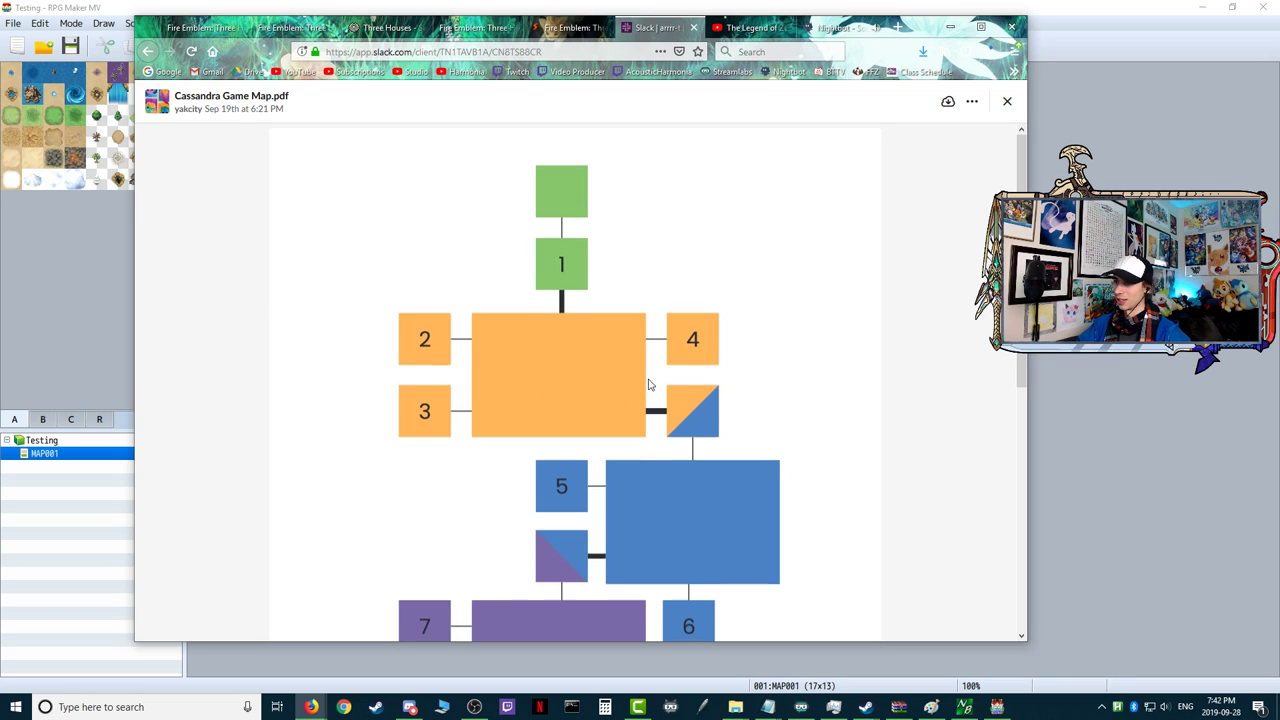
scroll(623, 314, "down", 5)
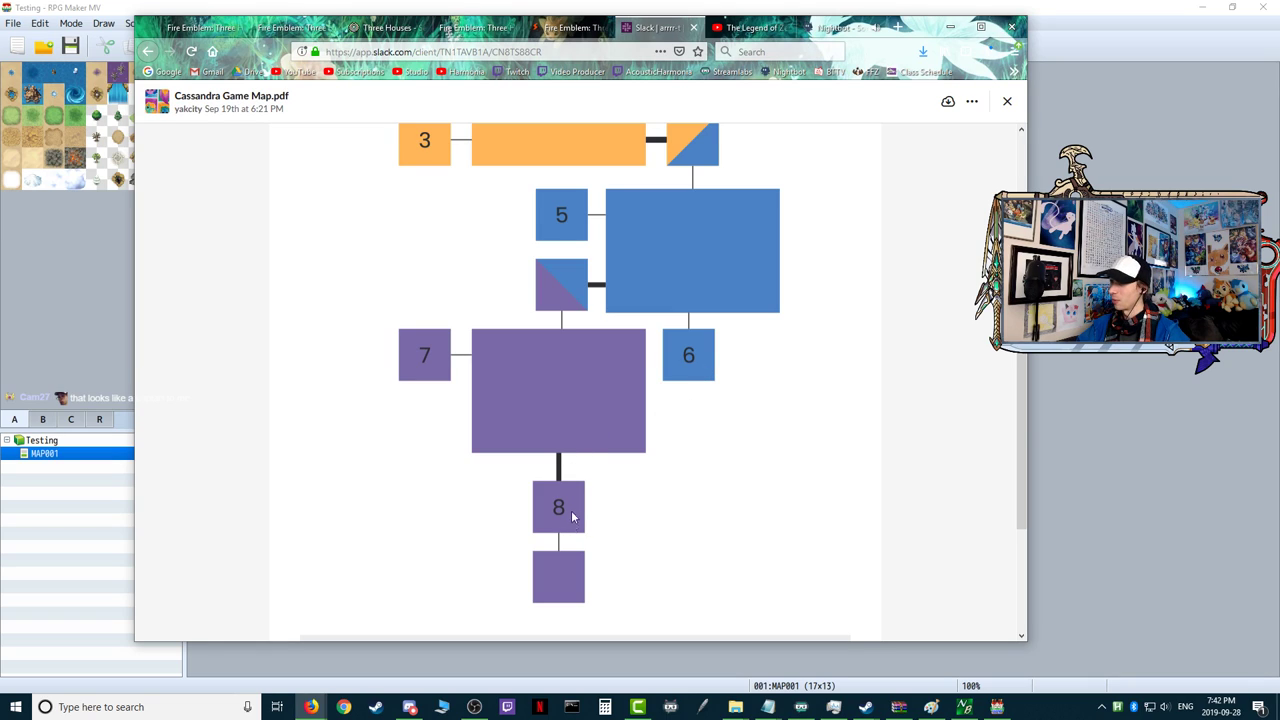
scroll(605, 510, "down", 3)
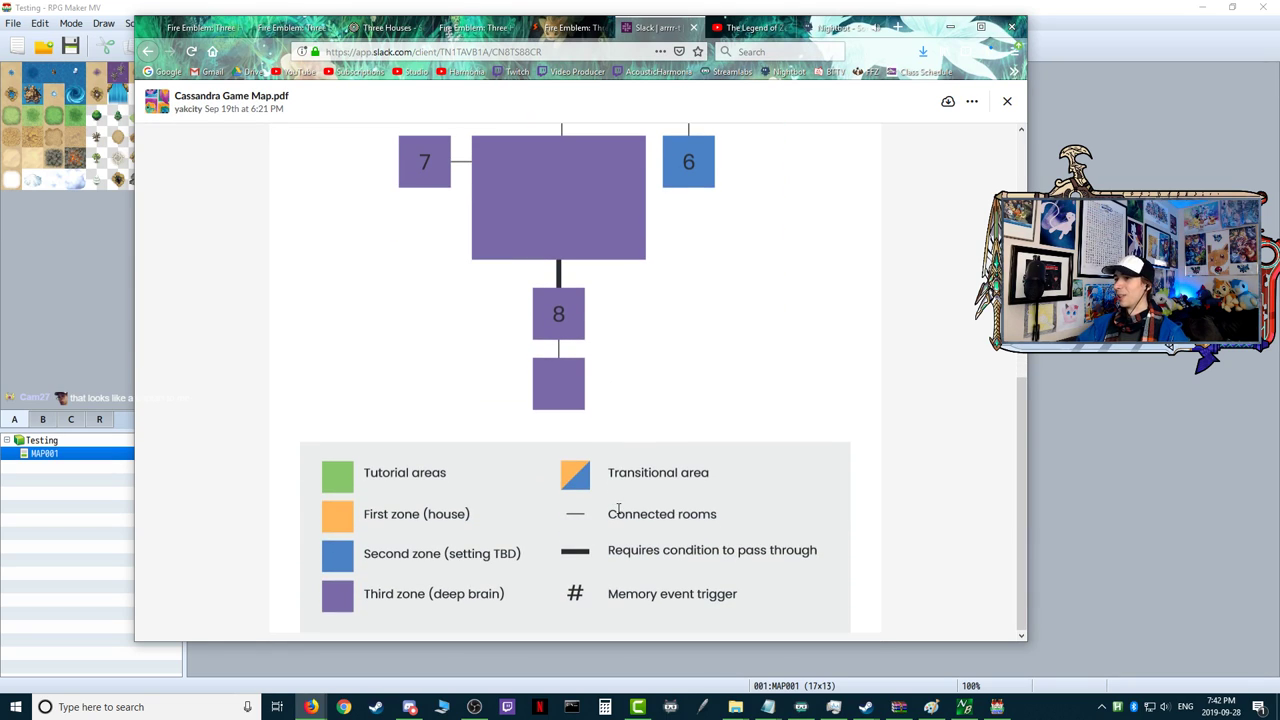
scroll(662, 577, "up", 5)
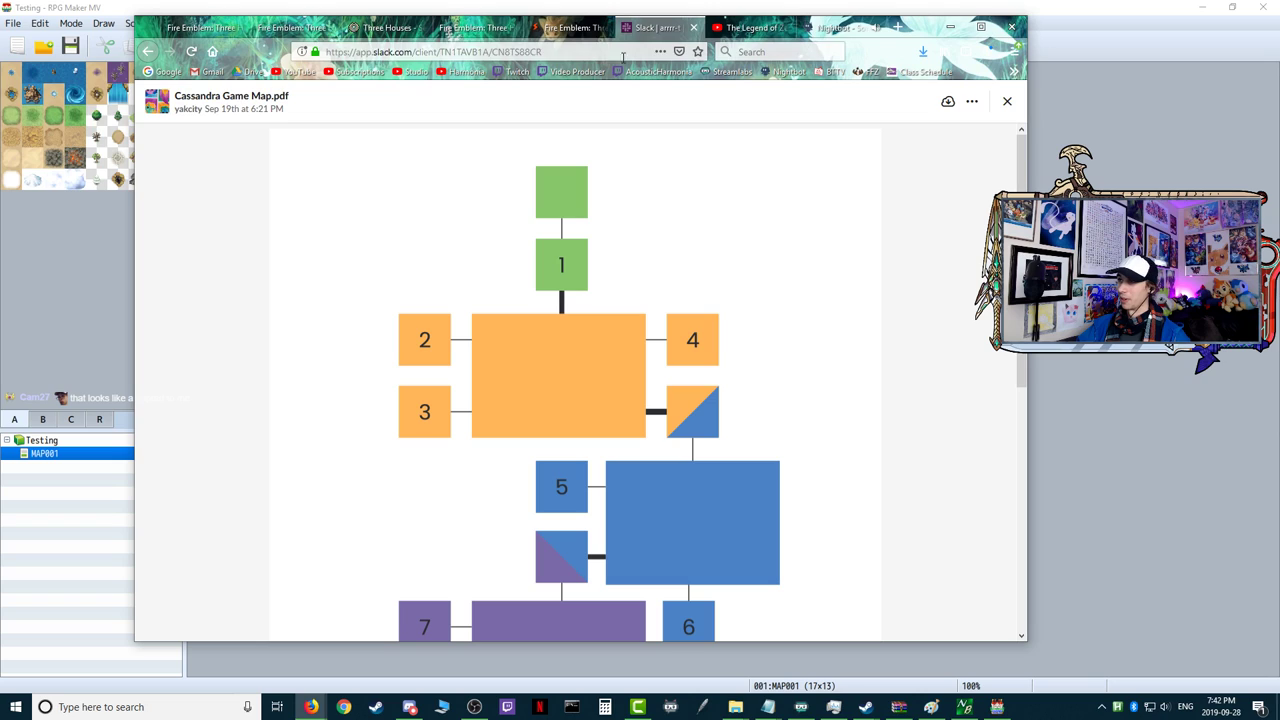
- View the ForkGuyTurn.gif, MirrorTurn.gif and VirusChildTurn.gif prototypes from the arrrr-t channel in Slack, close the viewer and return to RPG Maker MV
left_click(950, 27)
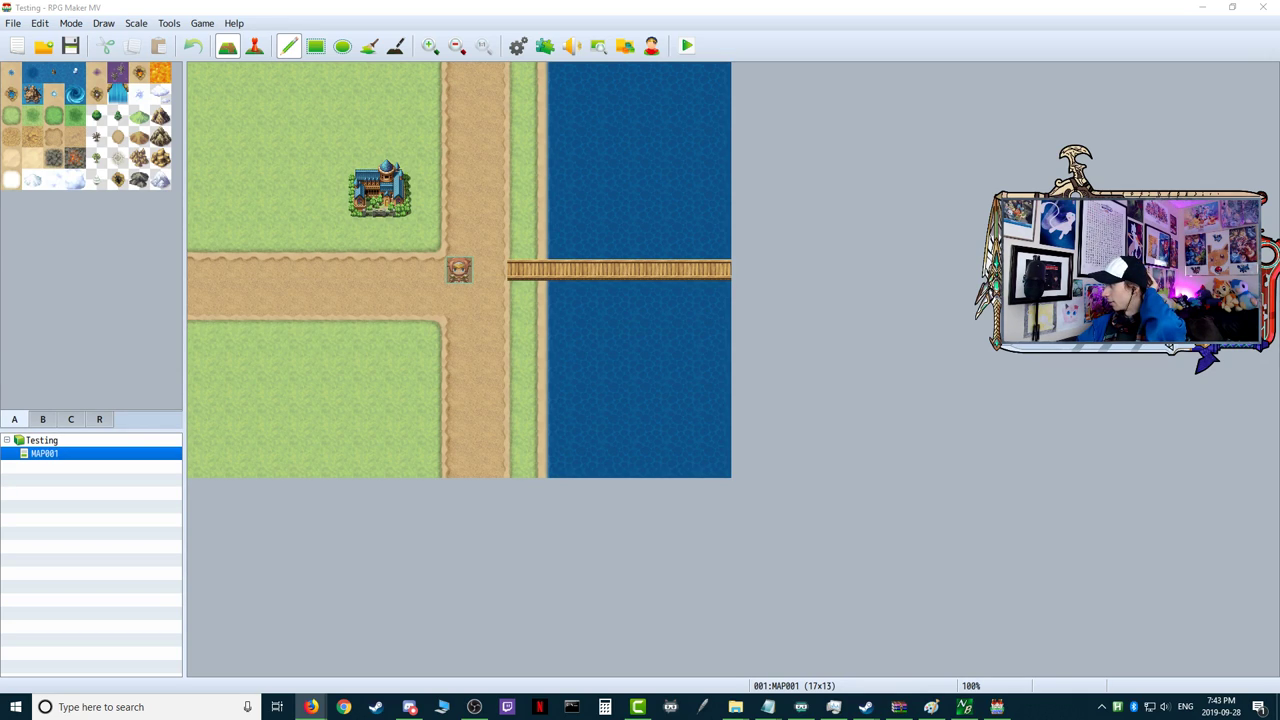
key("alt+Tab")
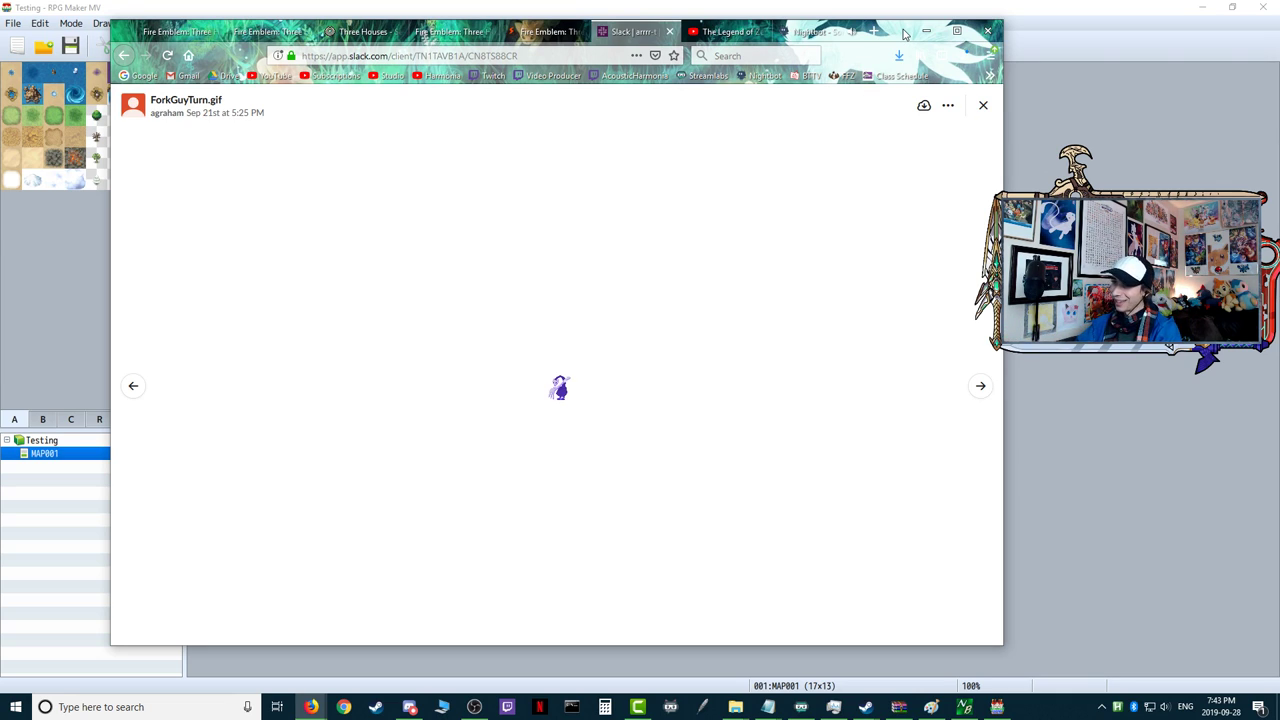
left_click_drag(904, 34, 1279, 30)
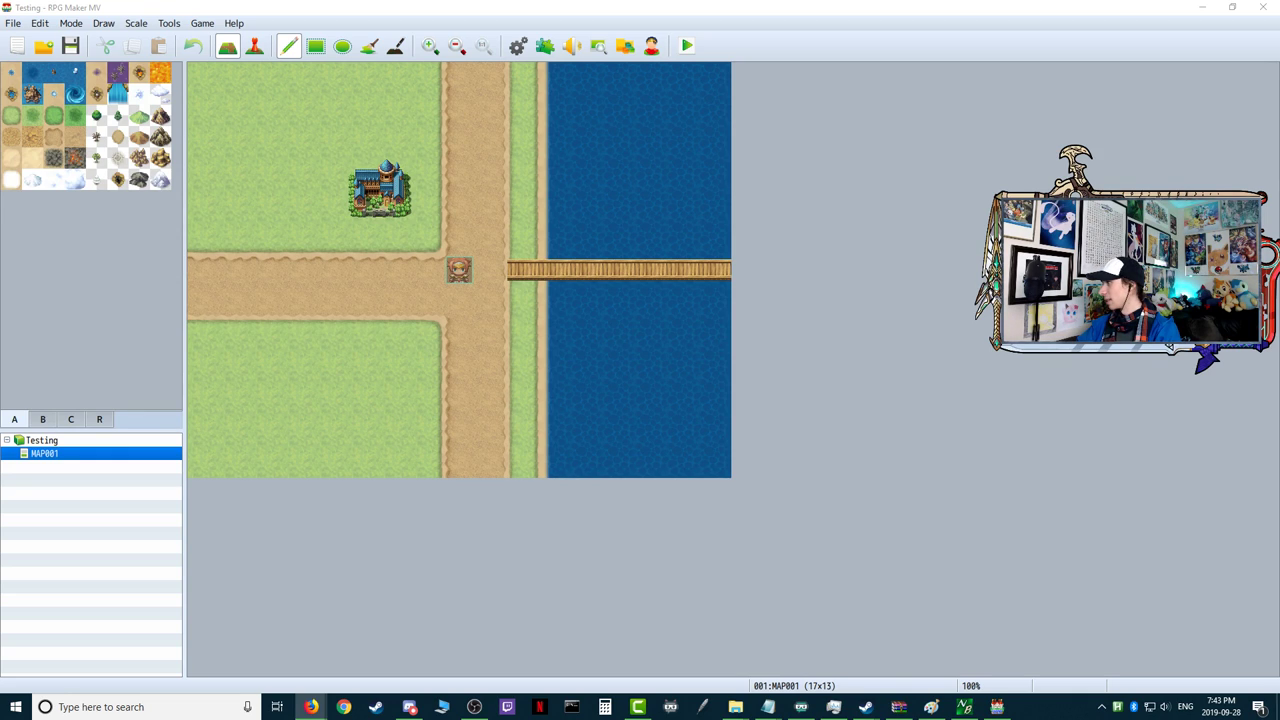
left_click_drag(1279, 30, 902, 6)
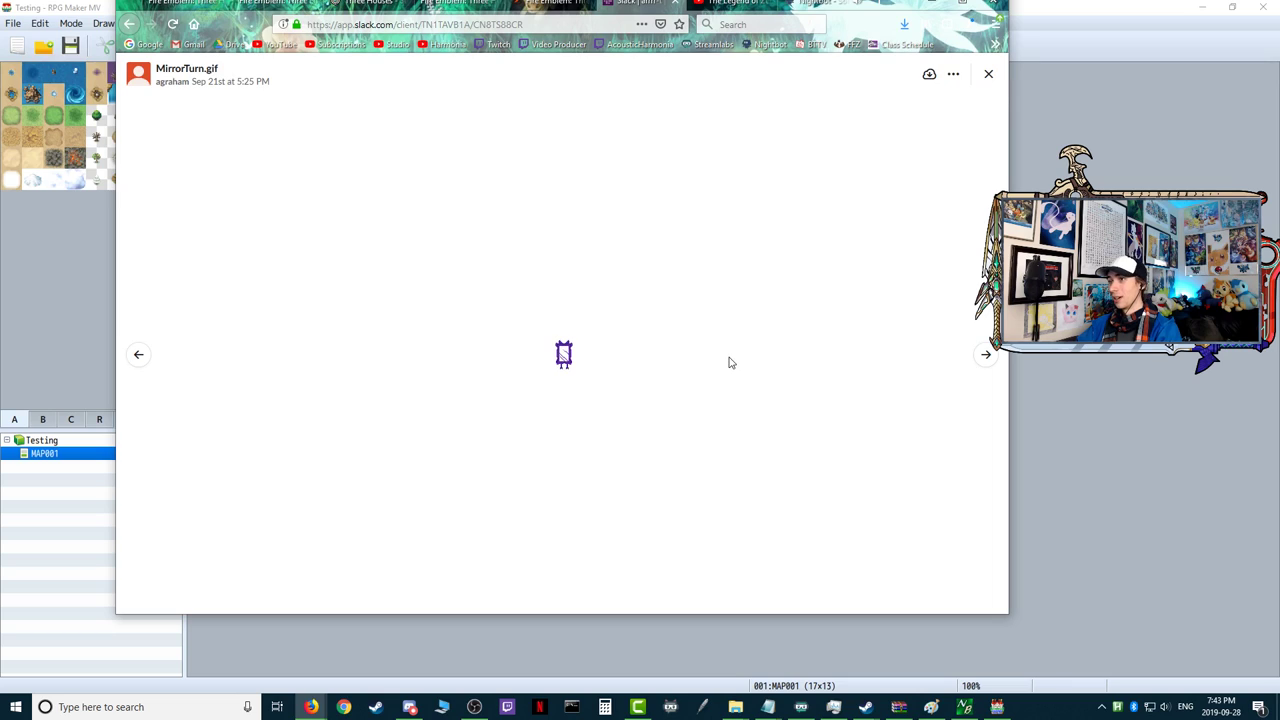
left_click(985, 354)
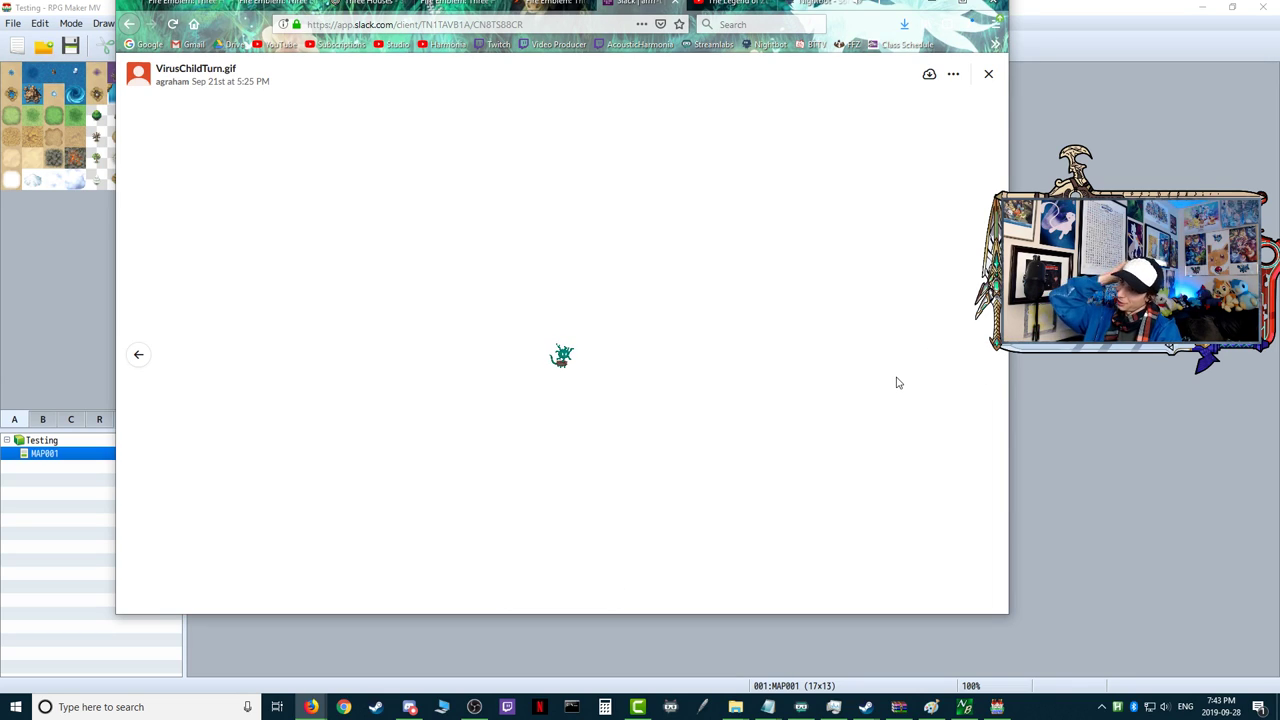
key("Escape")
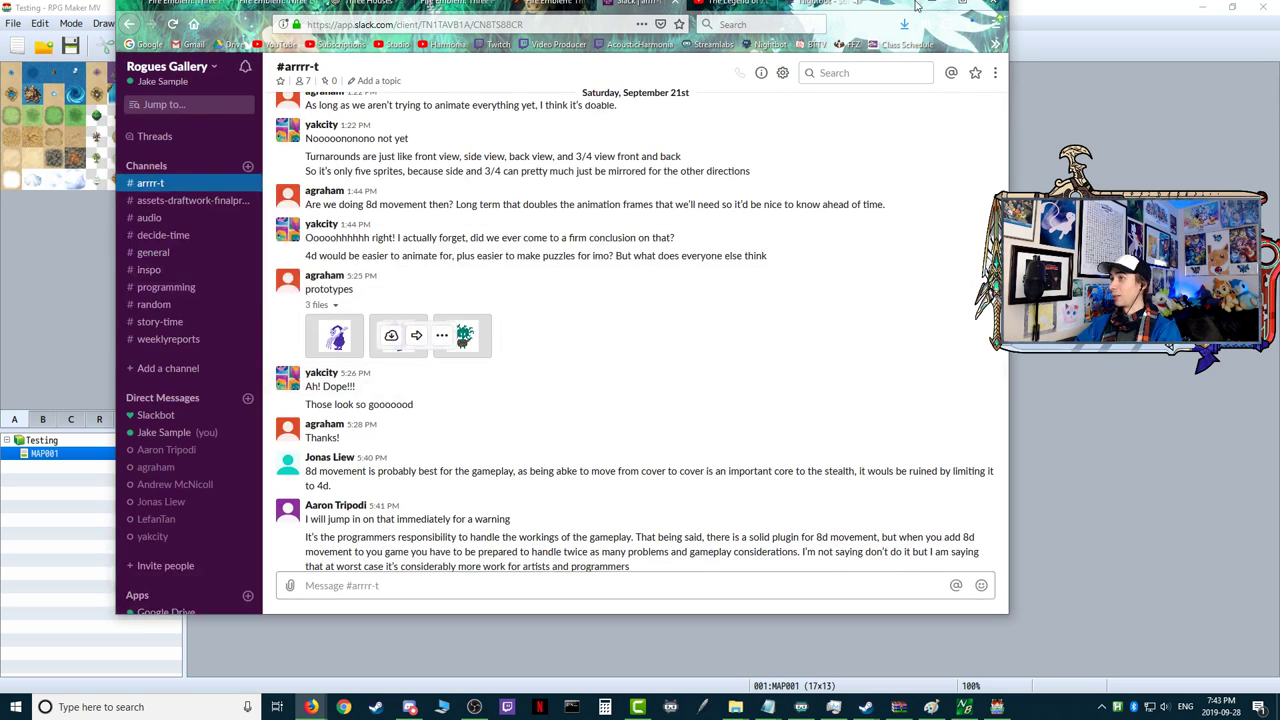
key("alt+Tab")
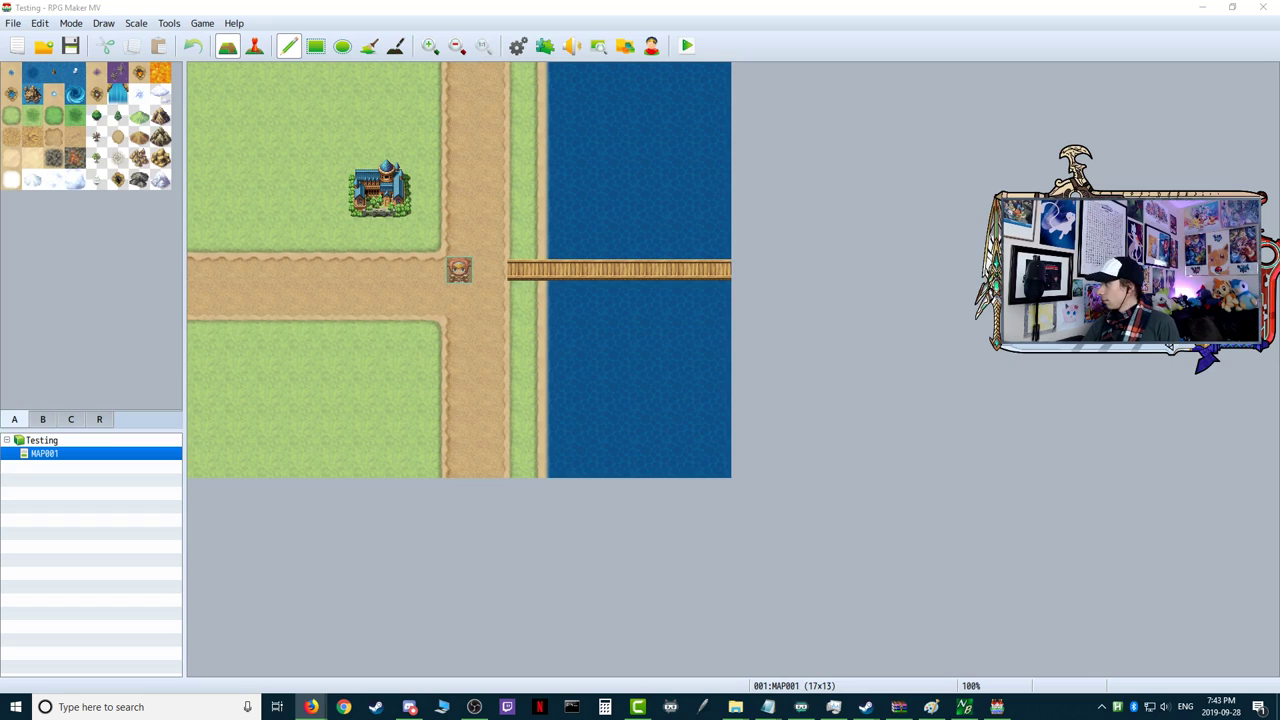
left_click_drag(1279, 59, 1279, 22)
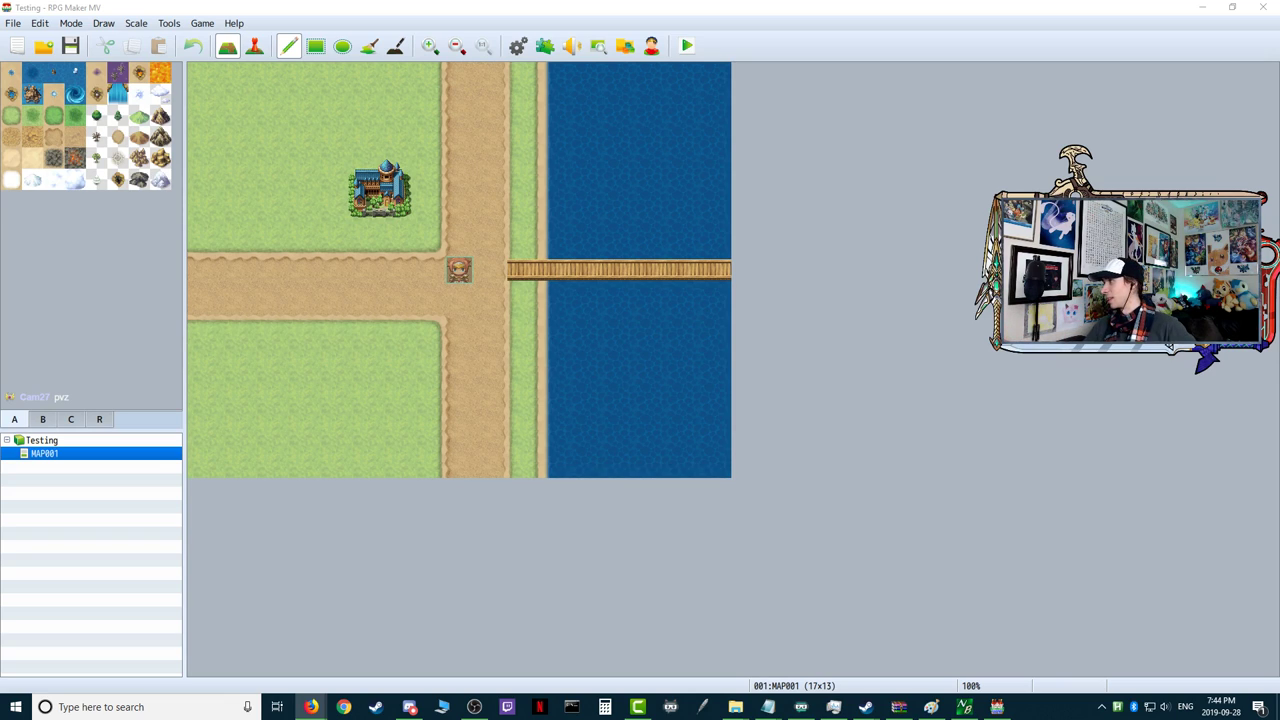
- Switch to Firefox and show the title page of MORGAN design doc.pdf in Slack
key("alt+Tab")
left_click_drag(934, 32, 957, 32)
scroll(963, 320, "down", 5)
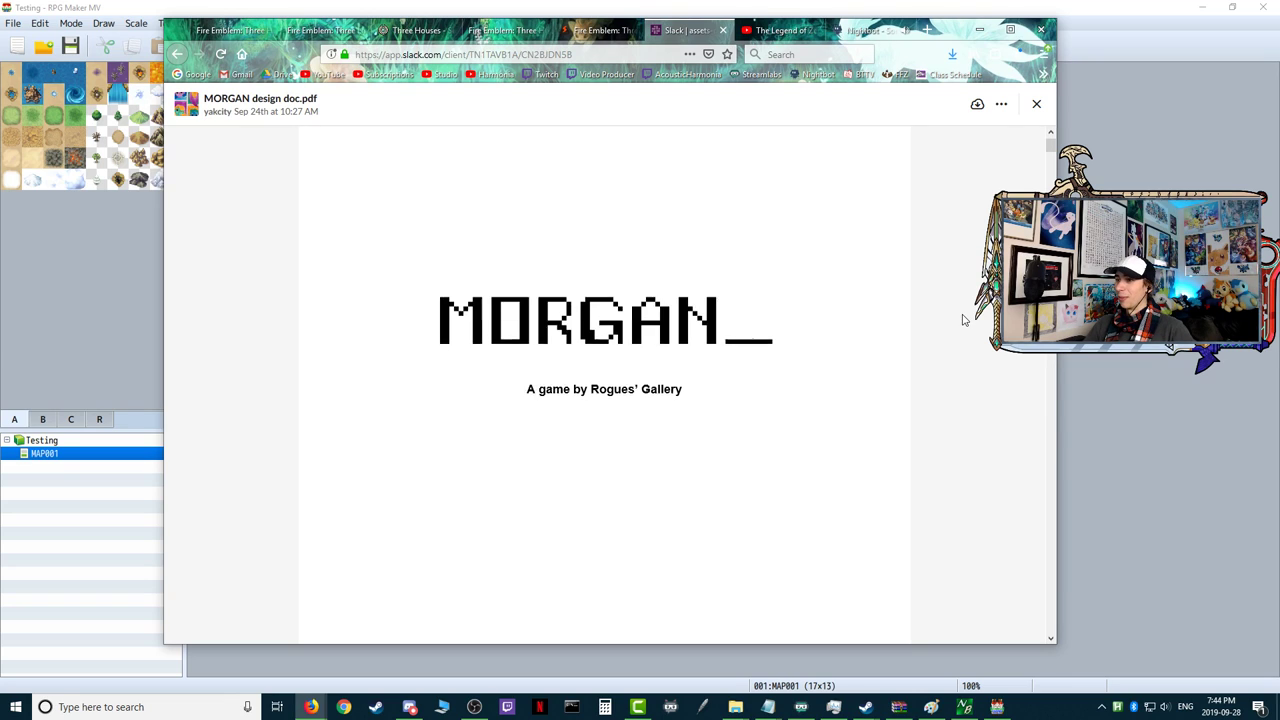
scroll(963, 320, "down", 2)
scroll(963, 320, "up", 6)
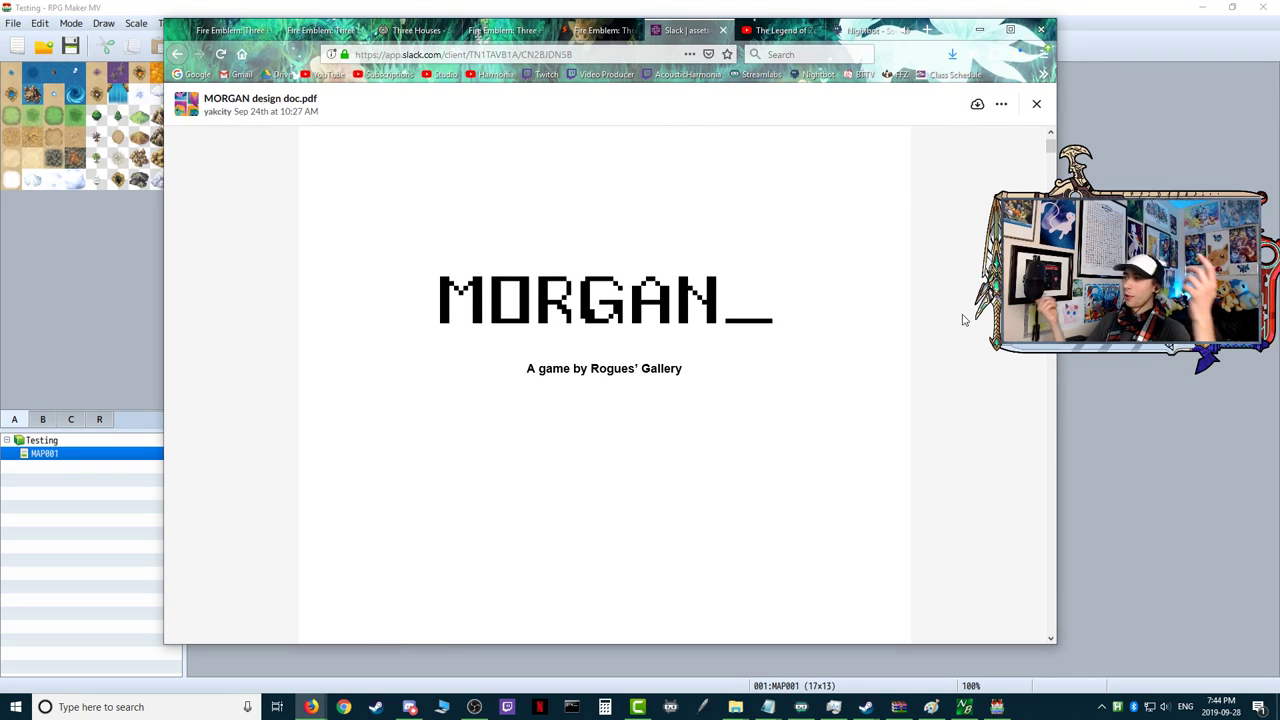
left_click_drag(957, 32, 919, 34)
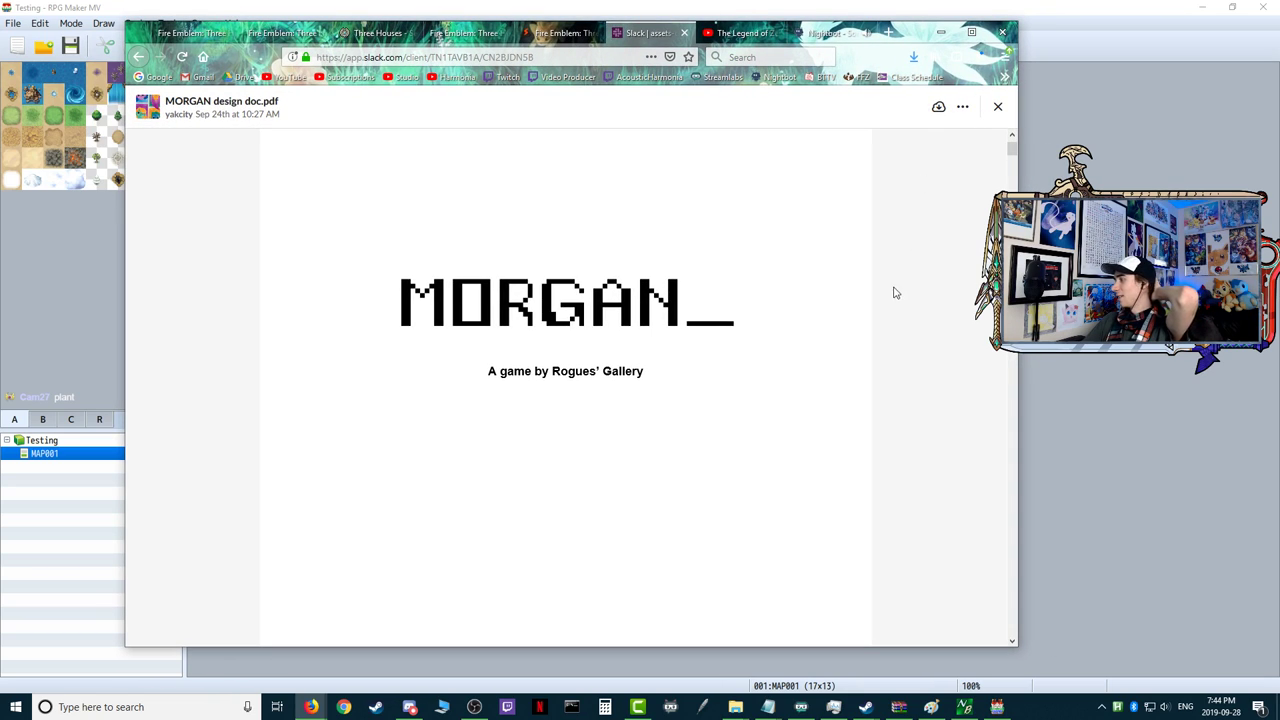
scroll(882, 295, "down", 3)
scroll(884, 296, "down", 3)
scroll(898, 318, "up", 6)
scroll(900, 323, "down", 3)
scroll(900, 323, "up", 3)
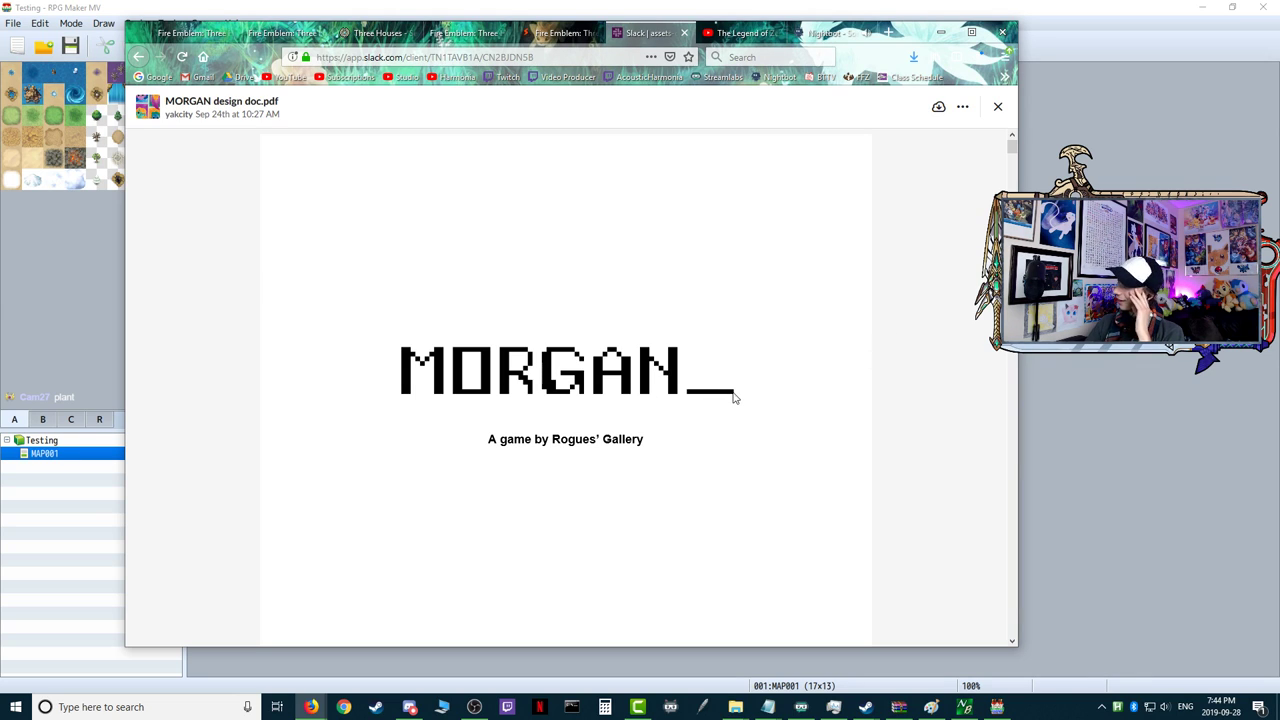
scroll(752, 403, "down", 3)
scroll(755, 403, "down", 3)
scroll(818, 420, "up", 6)
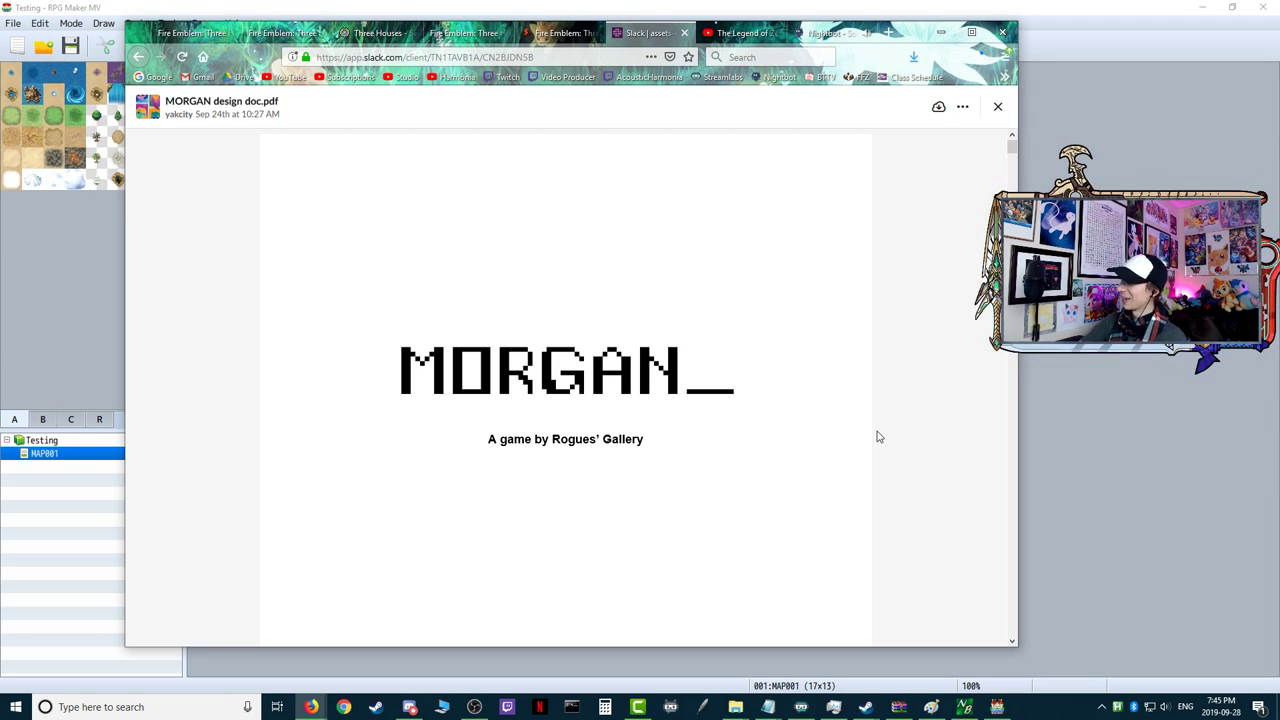
- Read the Table of Contents and the Overview section of MORGAN design doc.pdf
scroll(876, 436, "down", 10)
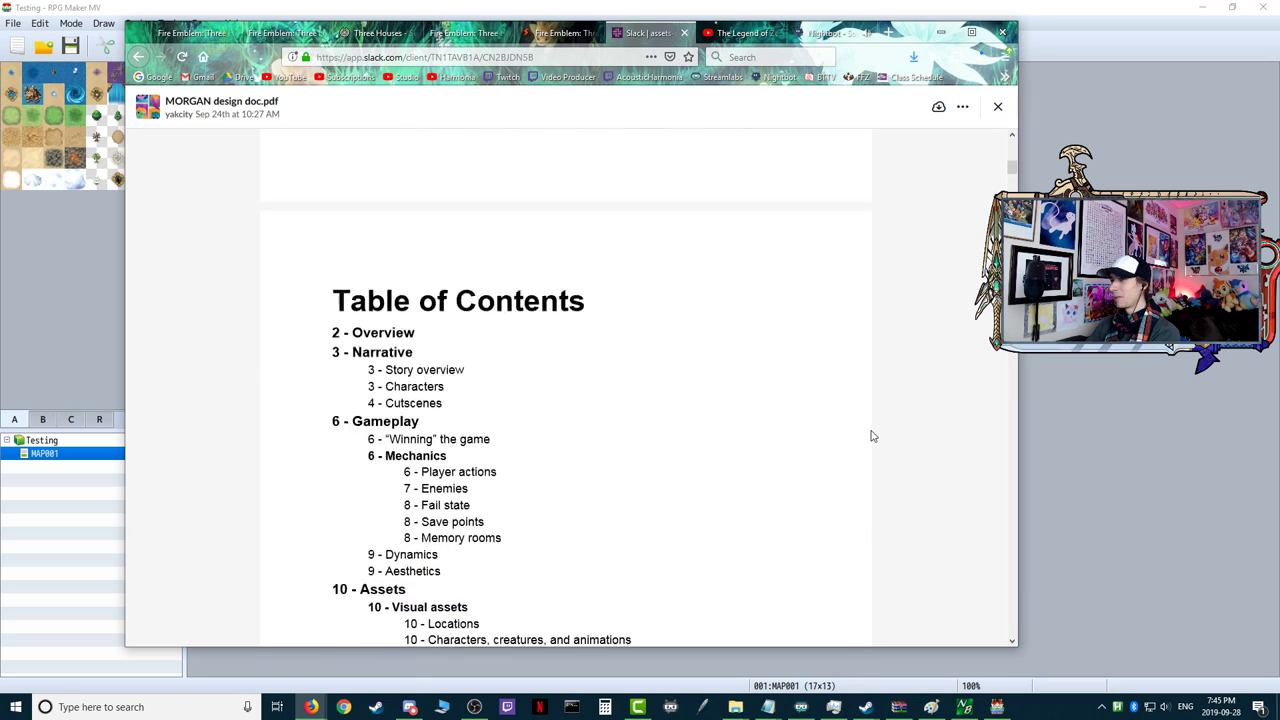
scroll(871, 436, "down", 2)
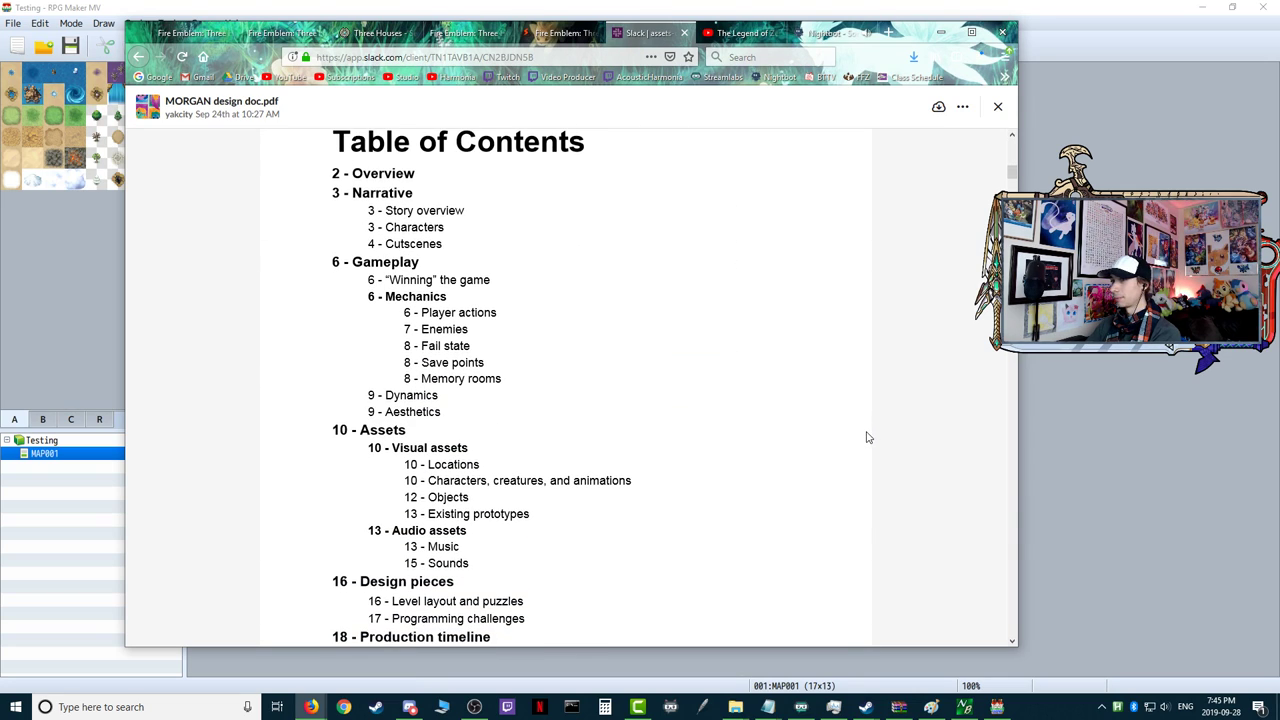
scroll(867, 438, "down", 20)
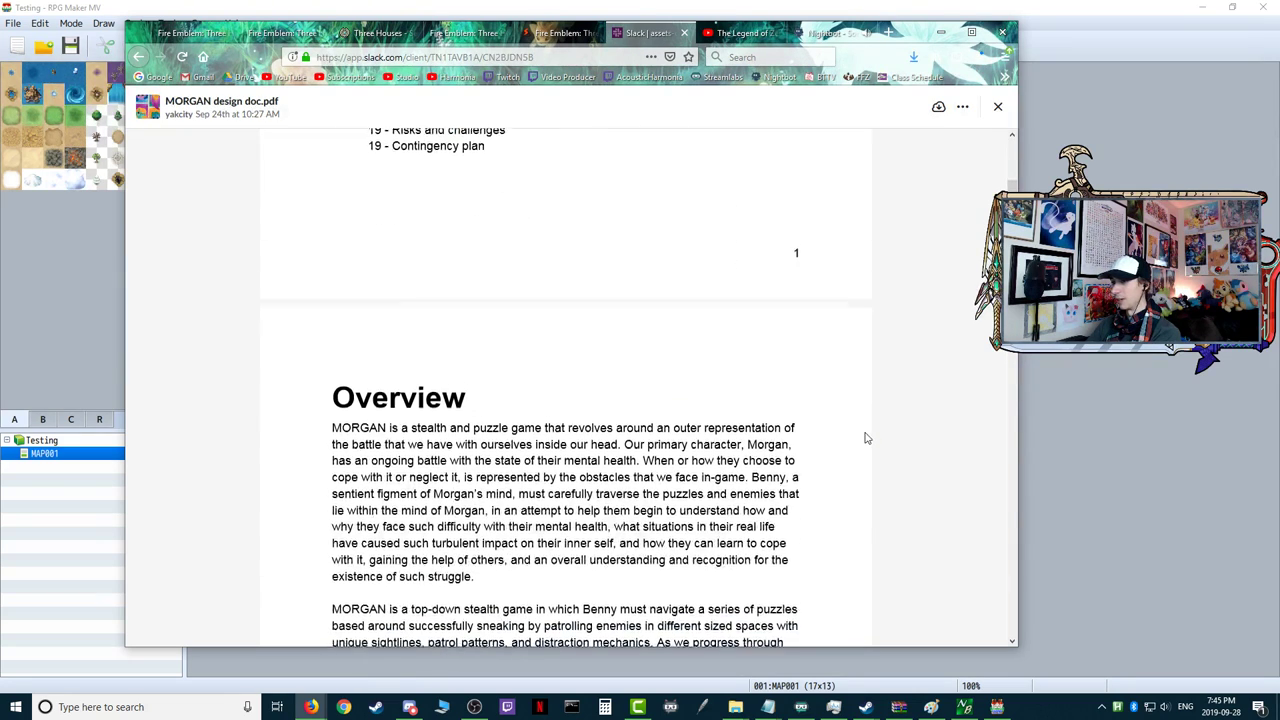
scroll(867, 438, "up", 2)
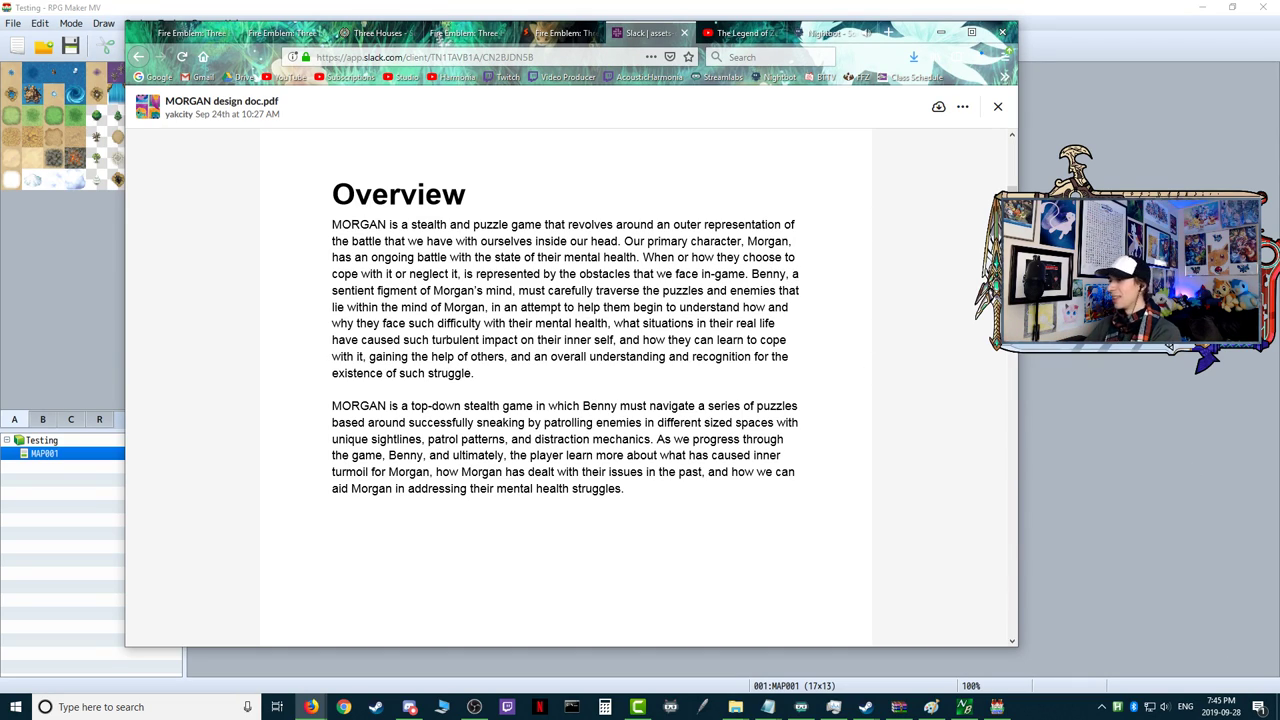
- Show the white character sprite in Discord and return to the design doc's Overview in Firefox
key("alt+Tab")
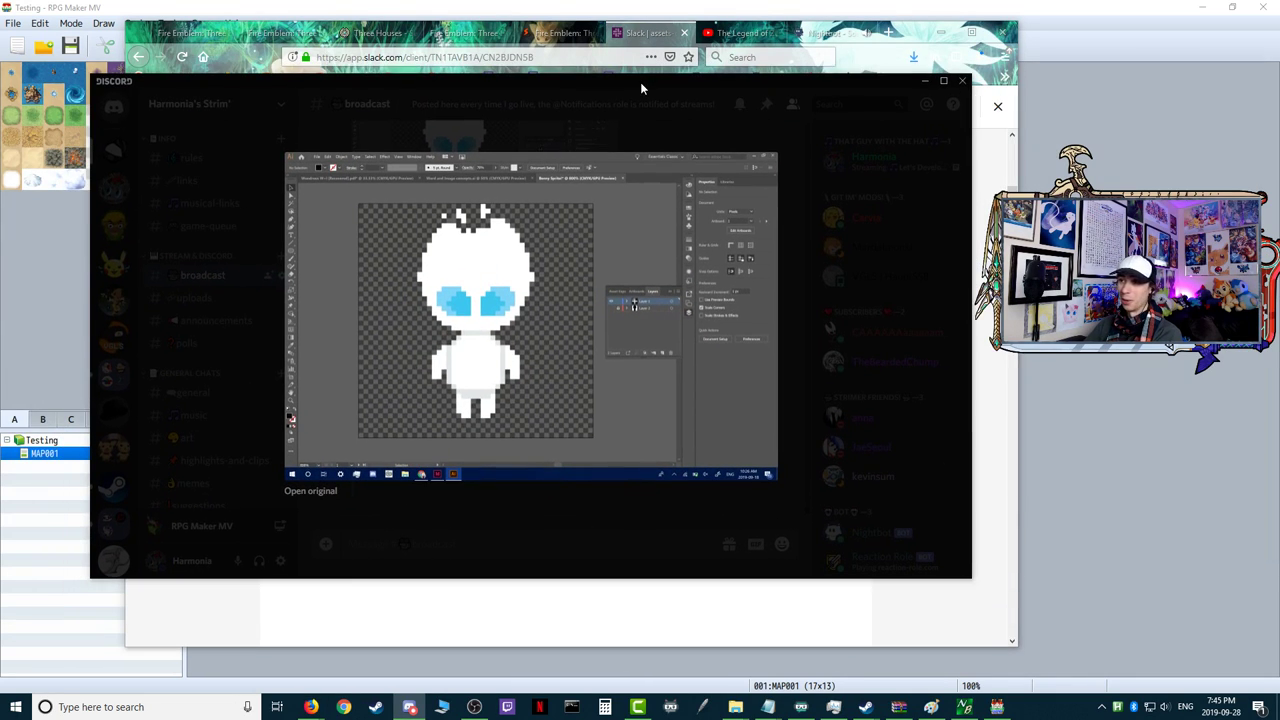
key("alt+Tab")
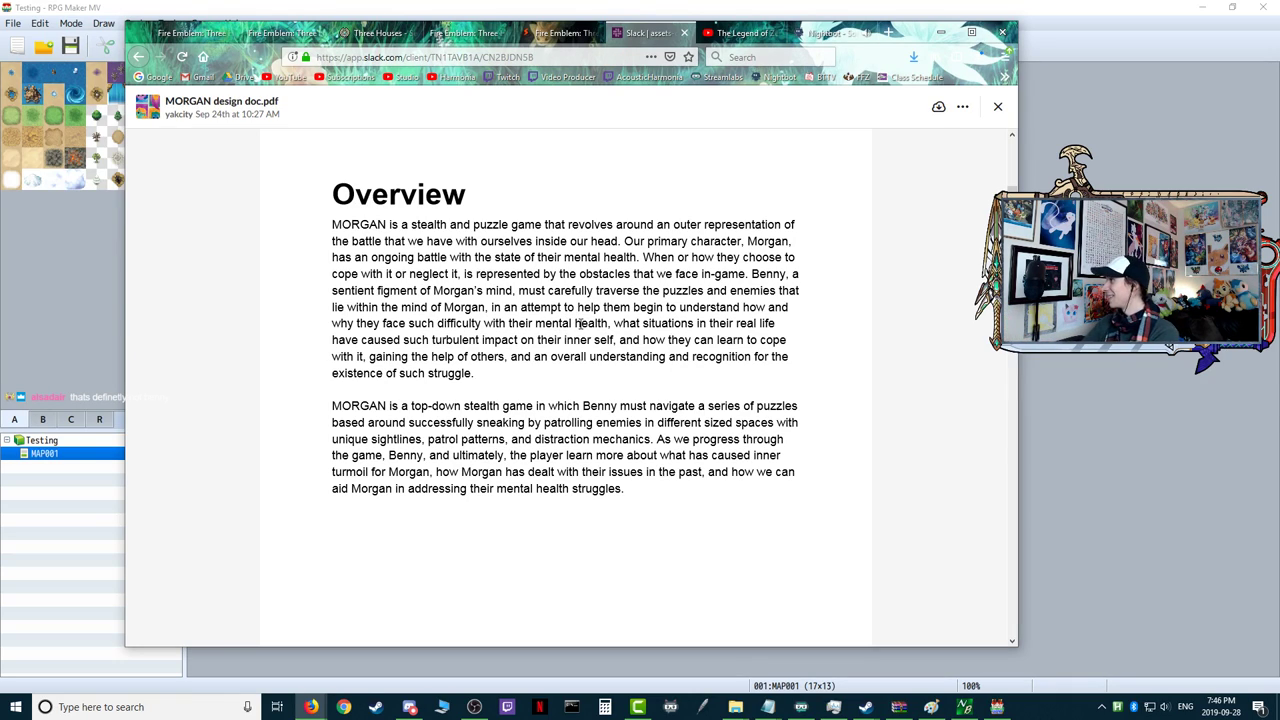
left_click_drag(913, 40, 999, 38)
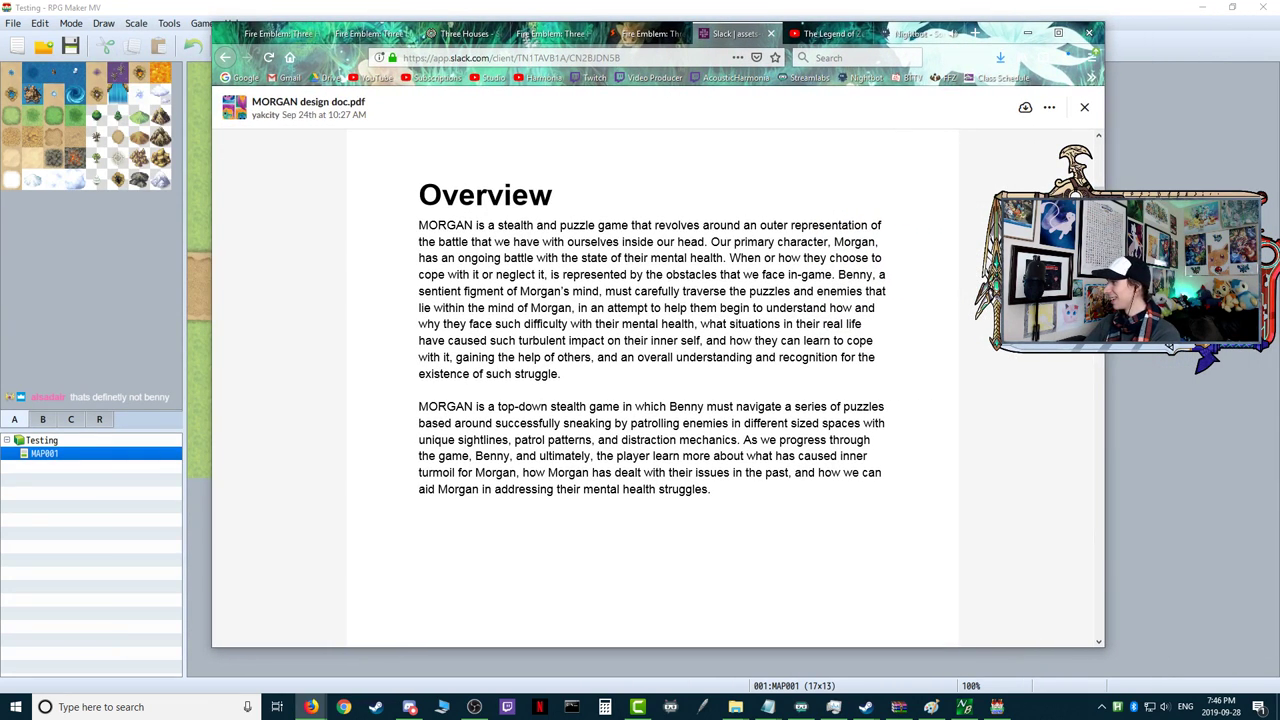
- Switch to Discord again to examine the character sprite over the design doc, and minimize Discord
key("alt+Tab")
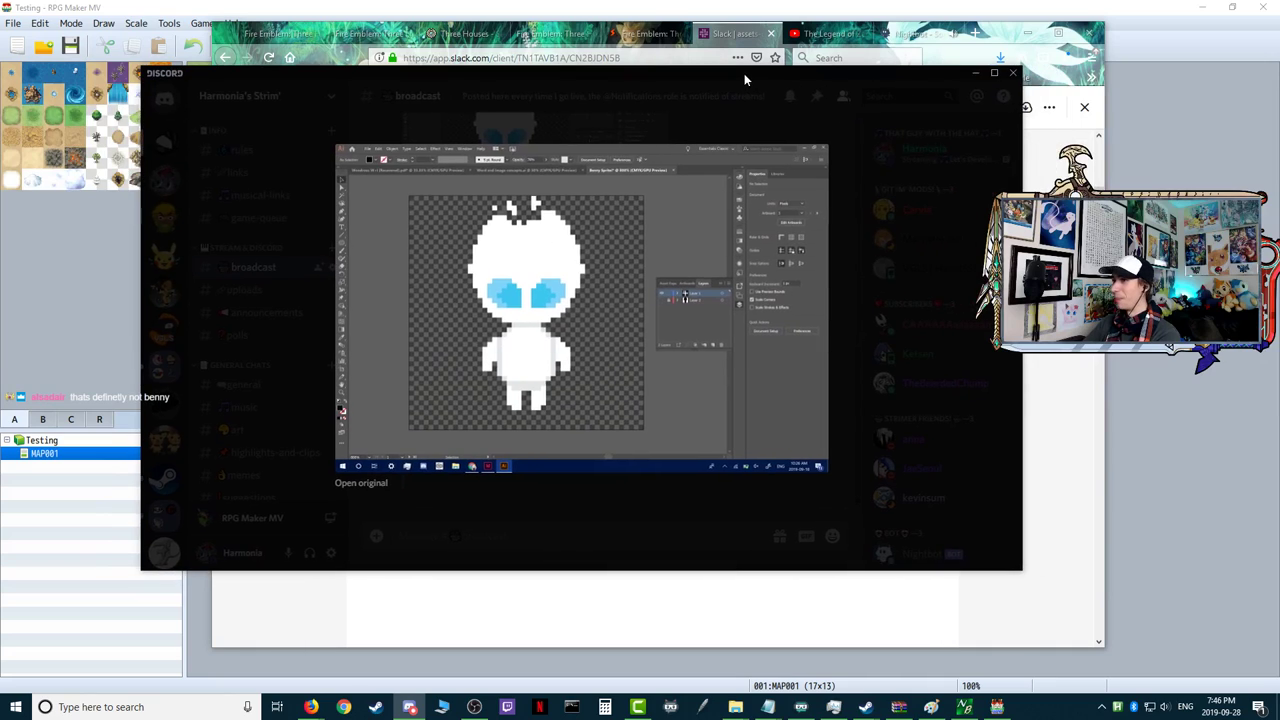
left_click_drag(744, 73, 724, 76)
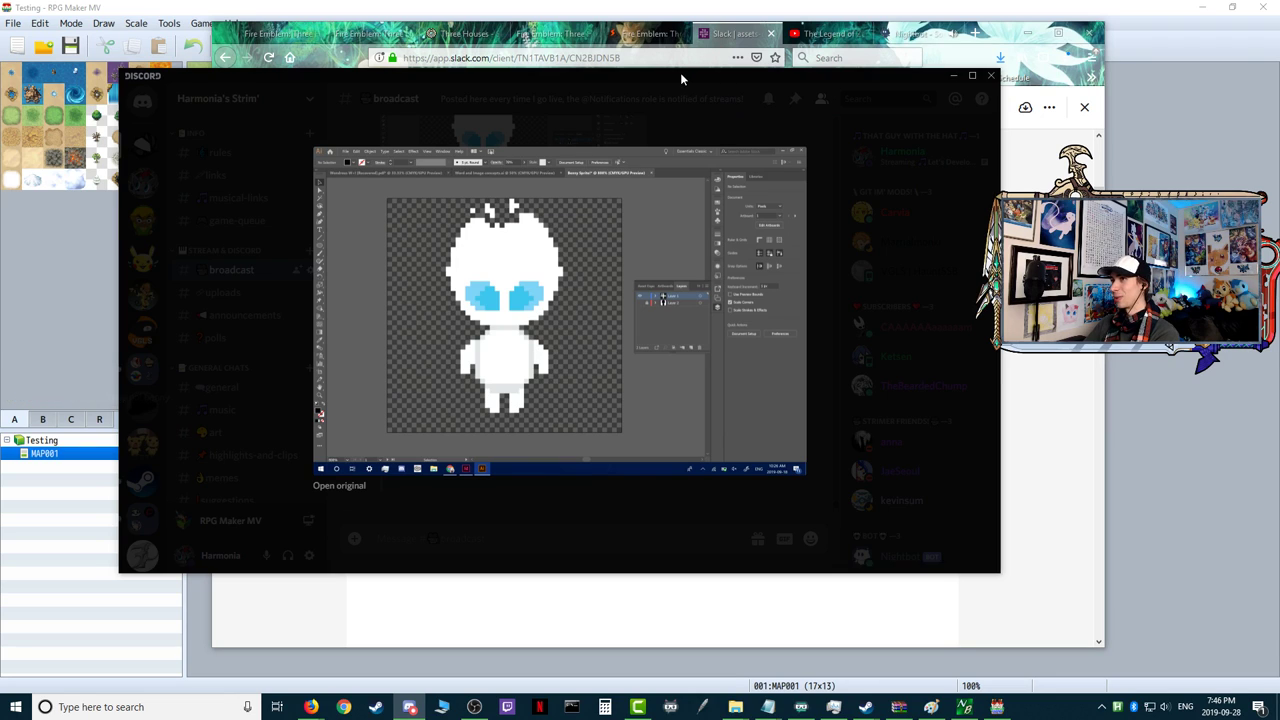
left_click_drag(684, 72, 740, 54)
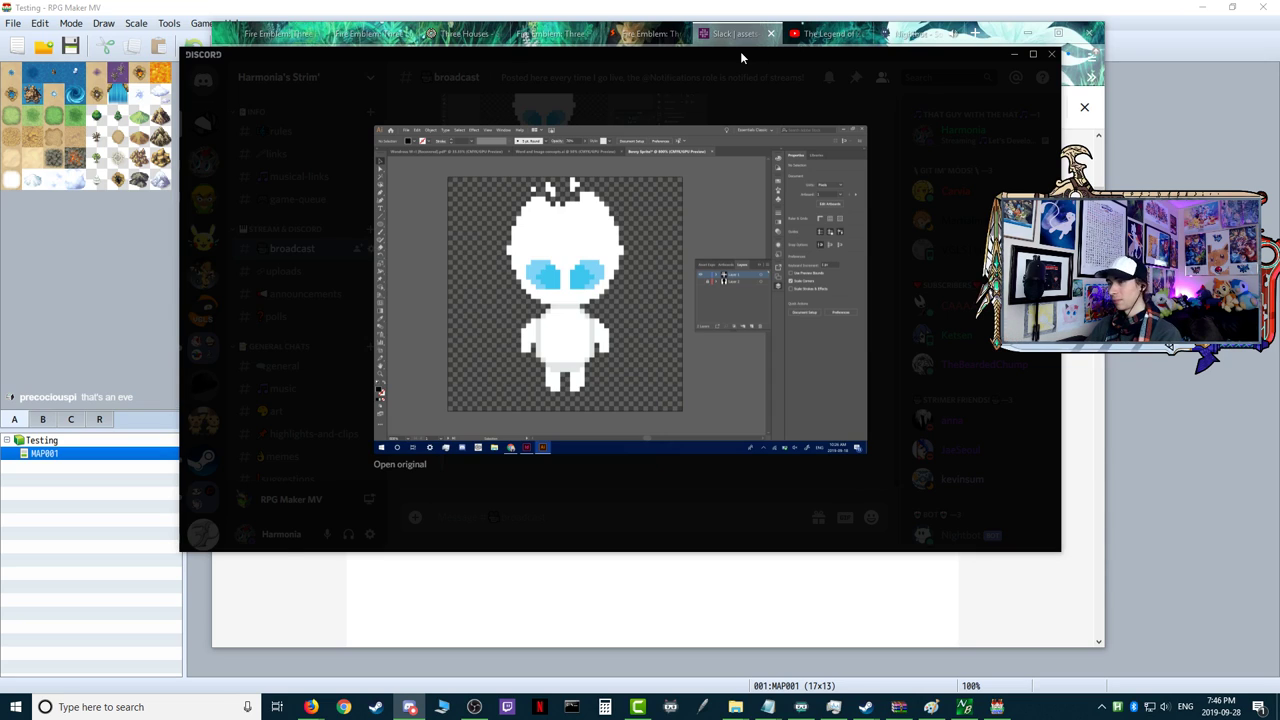
left_click(1014, 54)
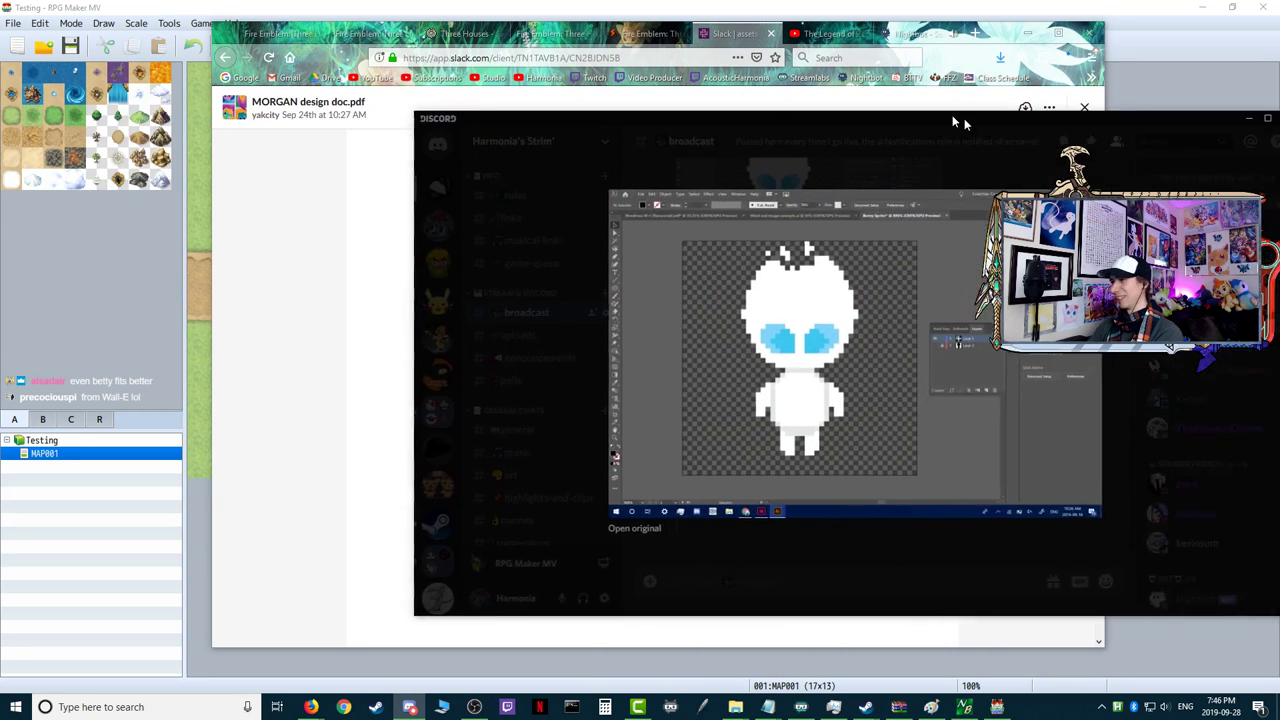
left_click_drag(964, 118, 777, 59)
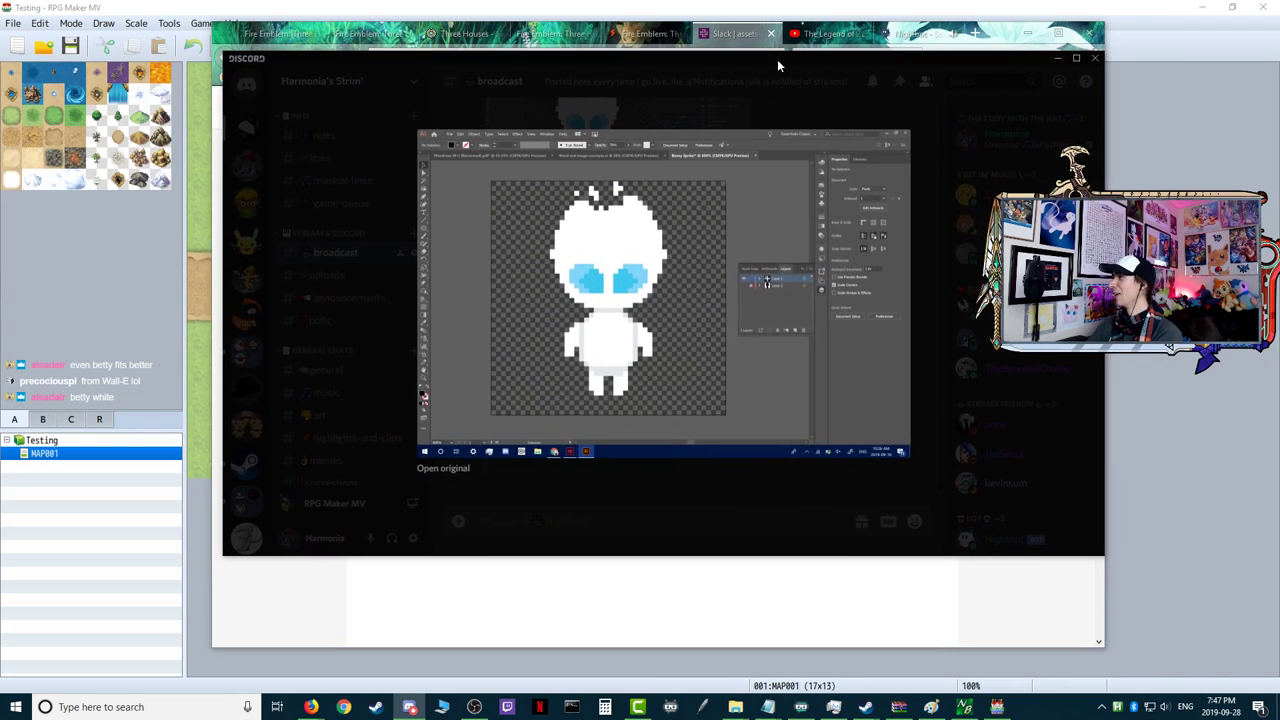
left_click(410, 707)
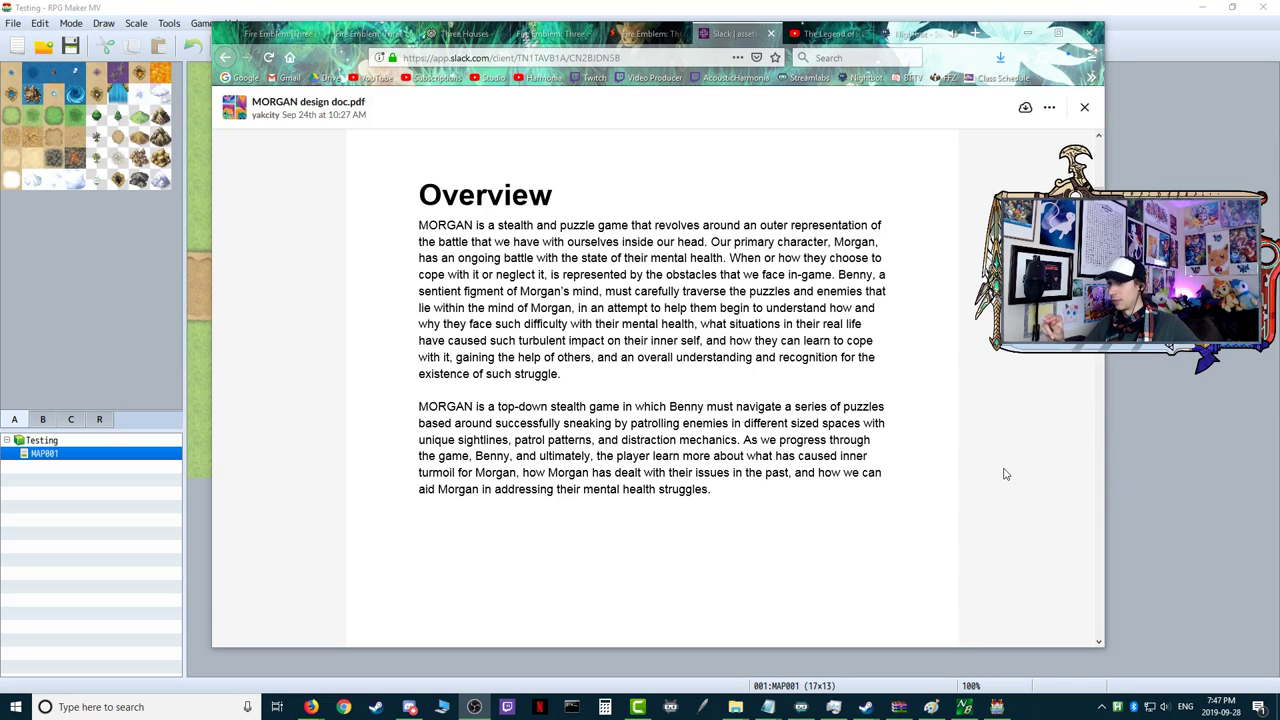
- Switch to RPG Maker MV and back to Firefox, and read the design doc from the Overview to the Narrative's Story overview
left_click(1168, 396)
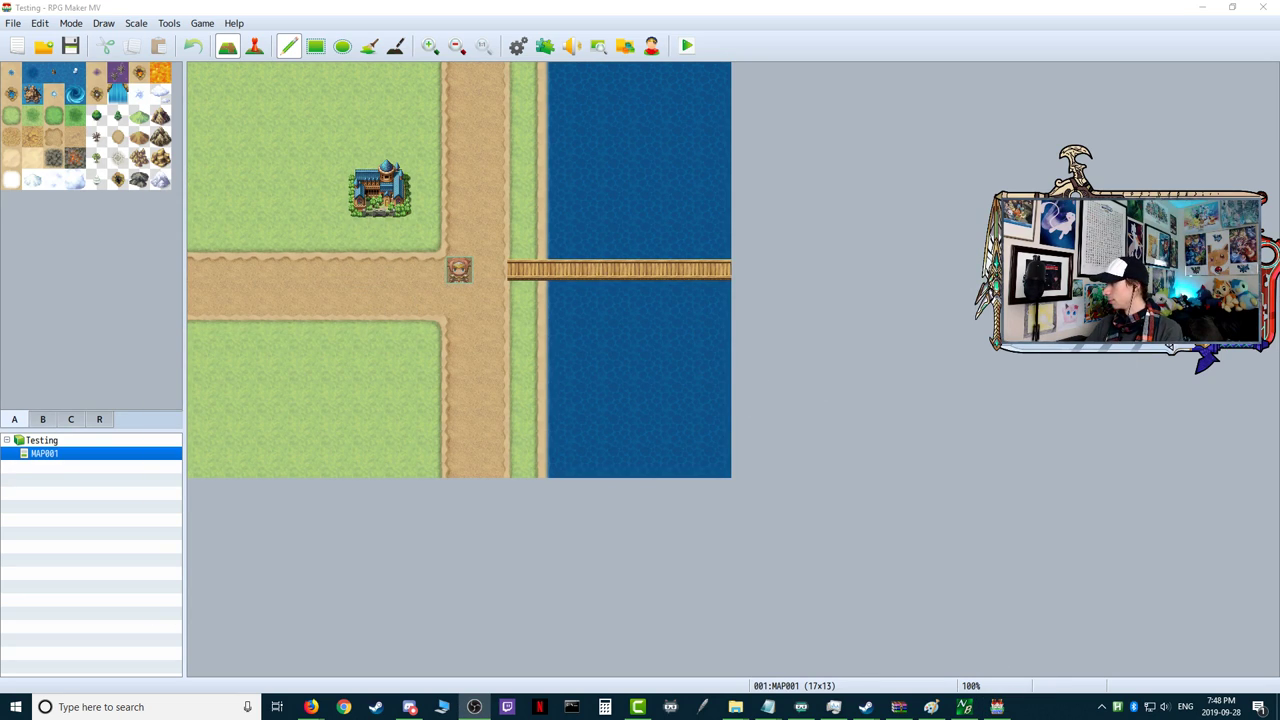
key("alt+Tab")
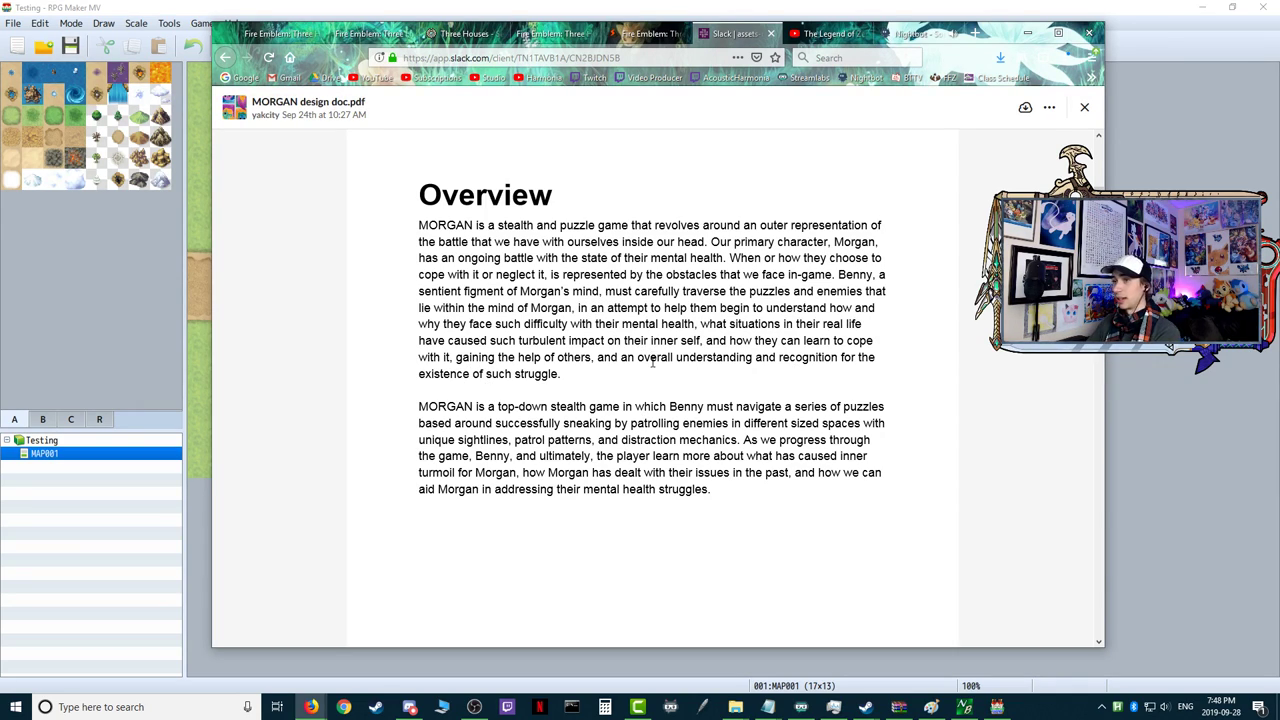
scroll(653, 362, "down", 1)
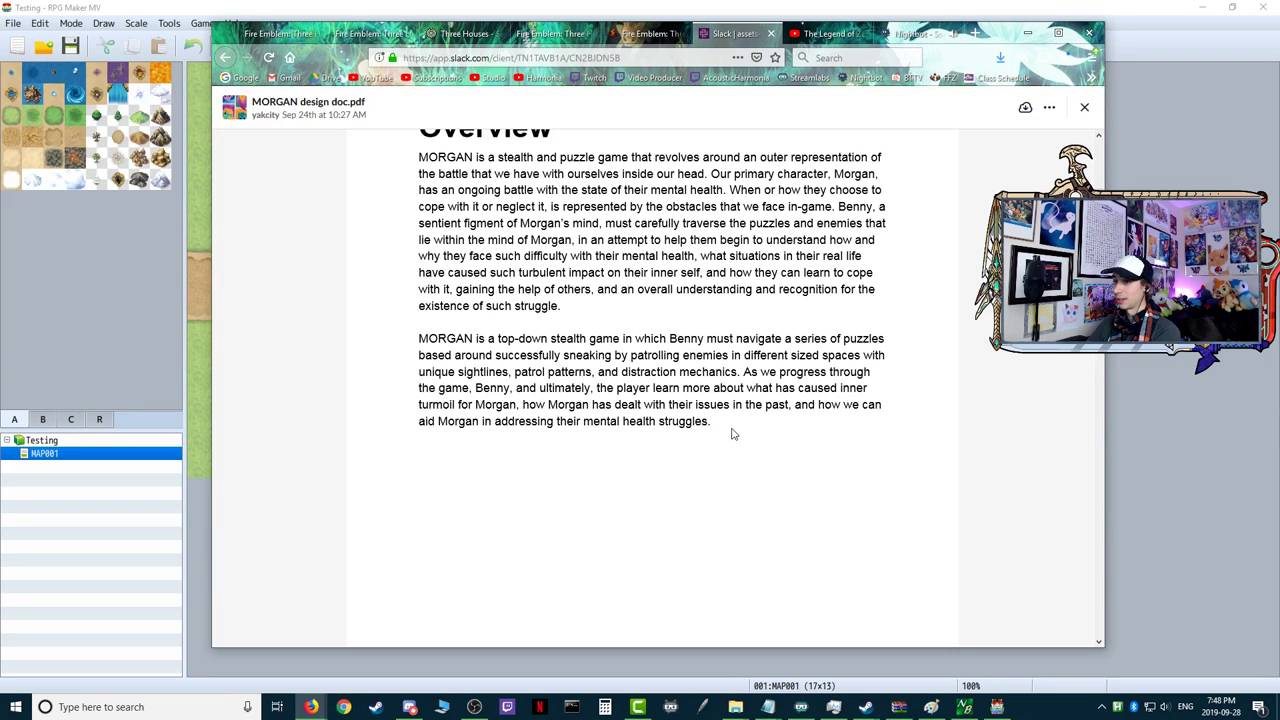
scroll(731, 434, "down", 3)
scroll(731, 434, "down", 4)
scroll(760, 434, "down", 2)
scroll(793, 433, "up", 1)
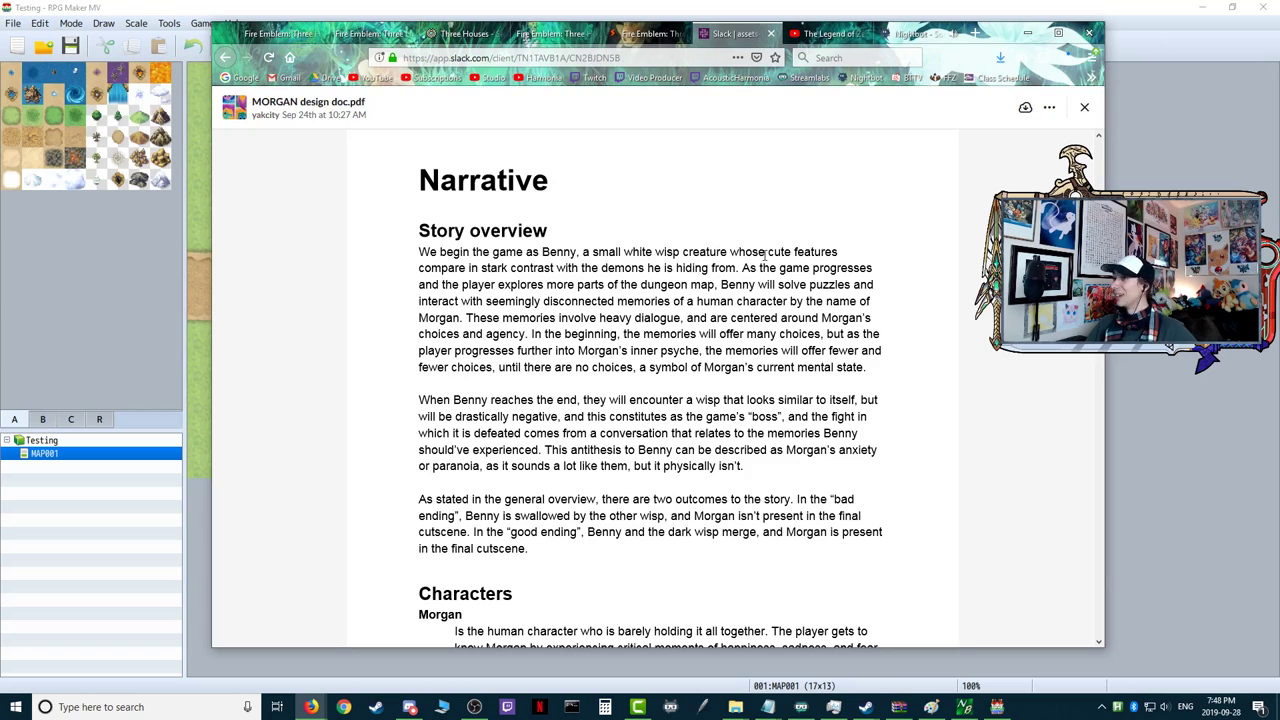
- Lower the system volume and look through the current song and queue on Nightbot's Song Requests page
key("XF86AudioLowerVolume")
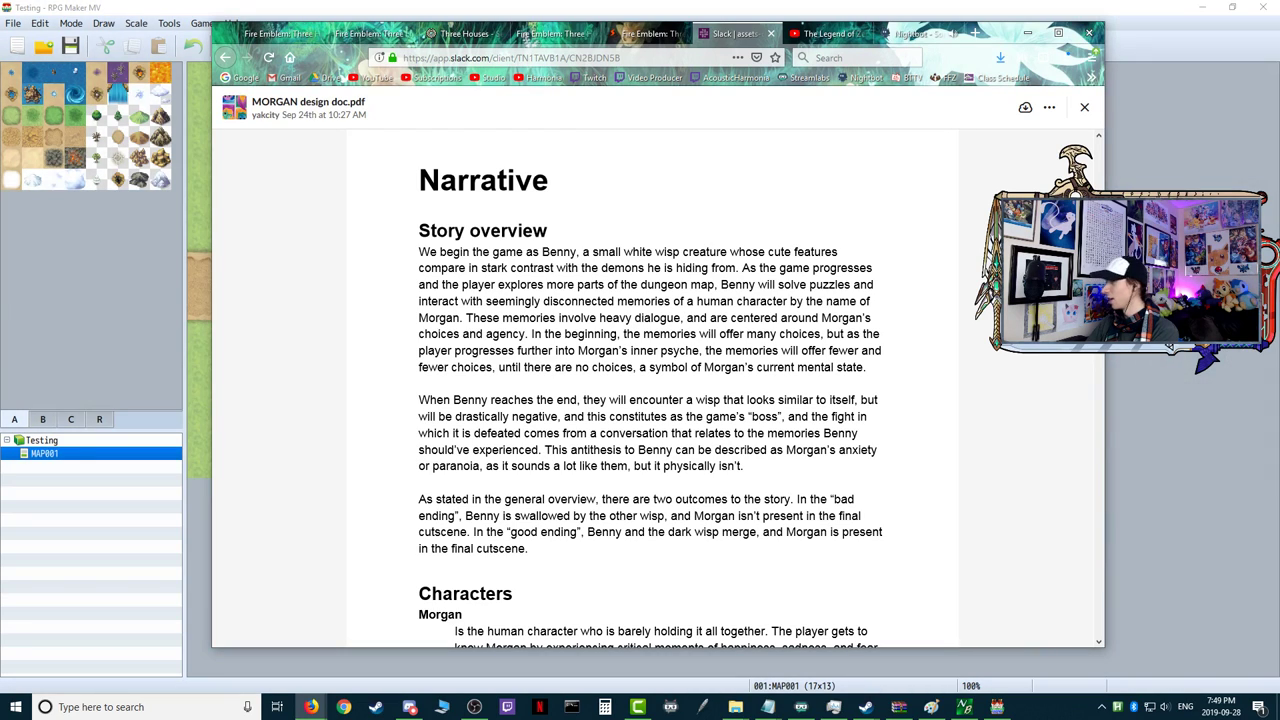
left_click(905, 33)
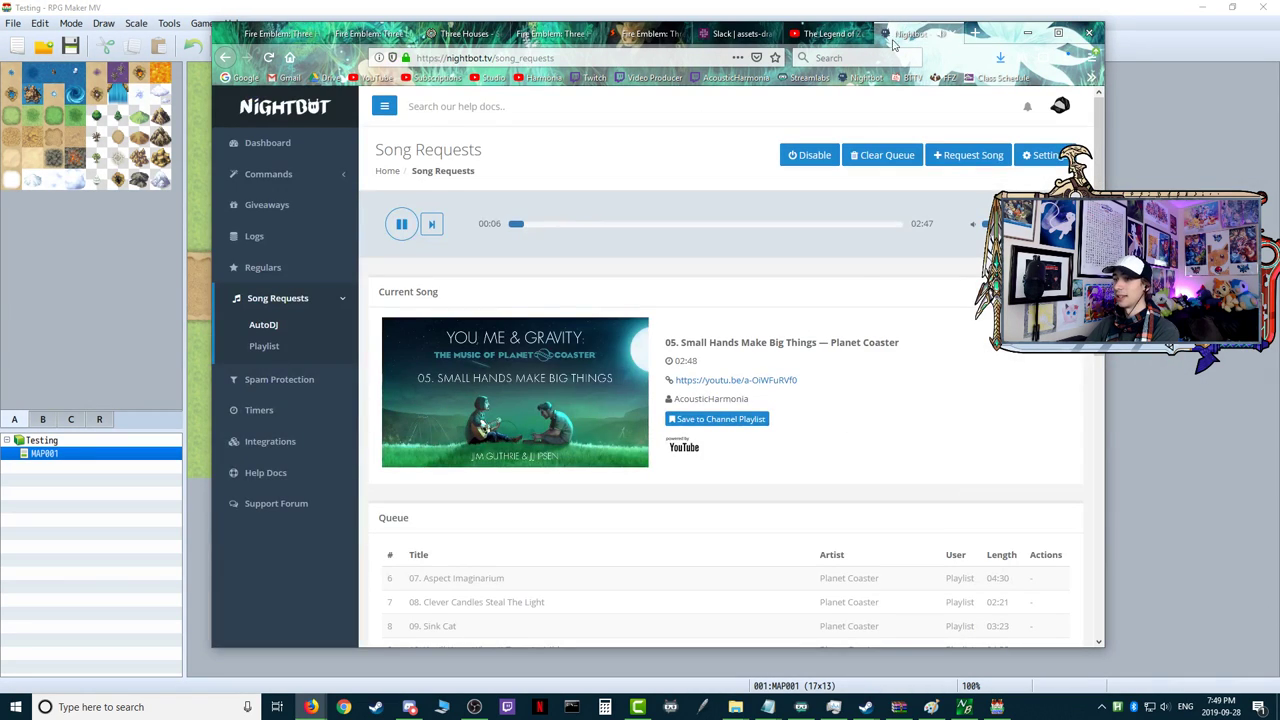
scroll(845, 383, "down", 2)
scroll(480, 455, "down", 4)
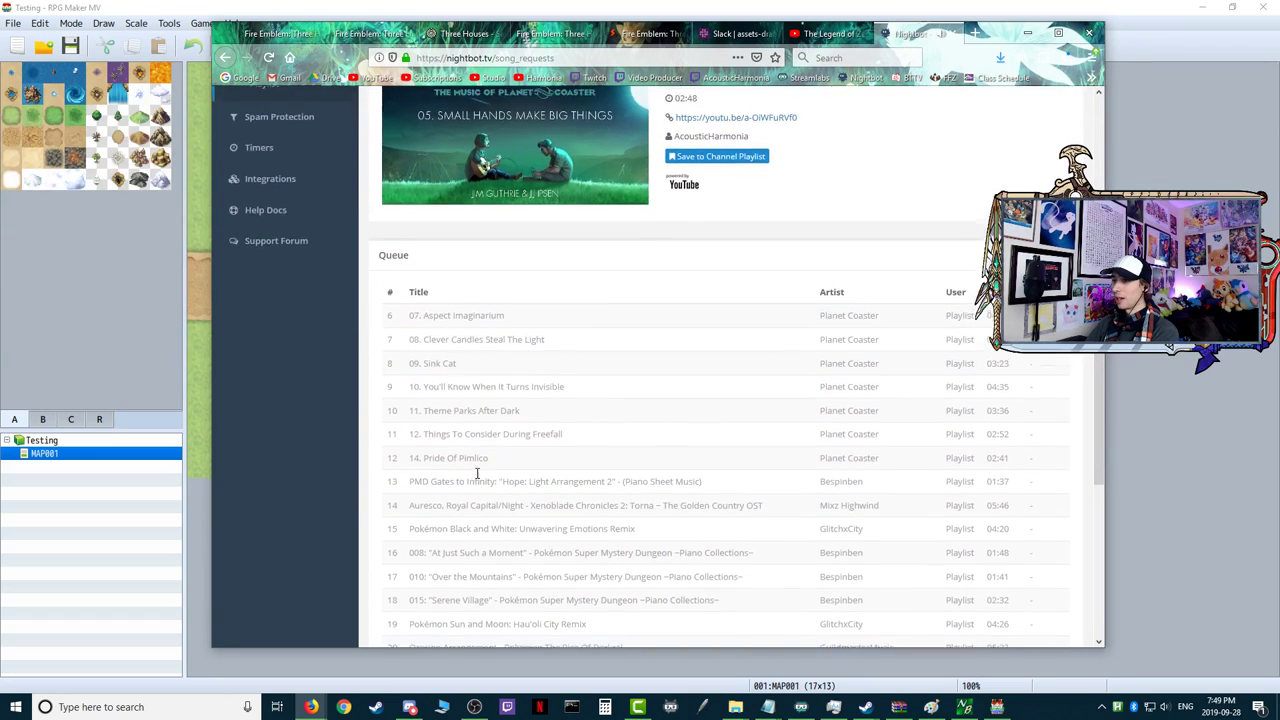
scroll(475, 482, "up", 5)
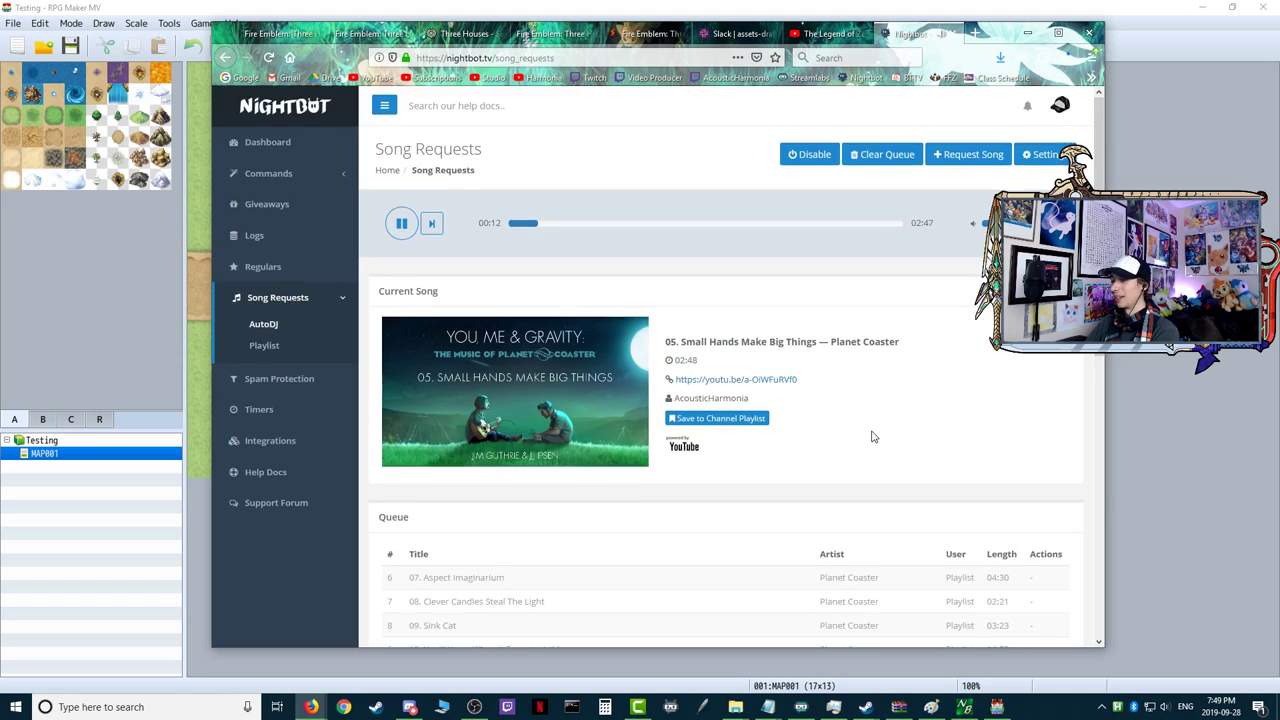
scroll(568, 449, "down", 5)
scroll(565, 415, "down", 3)
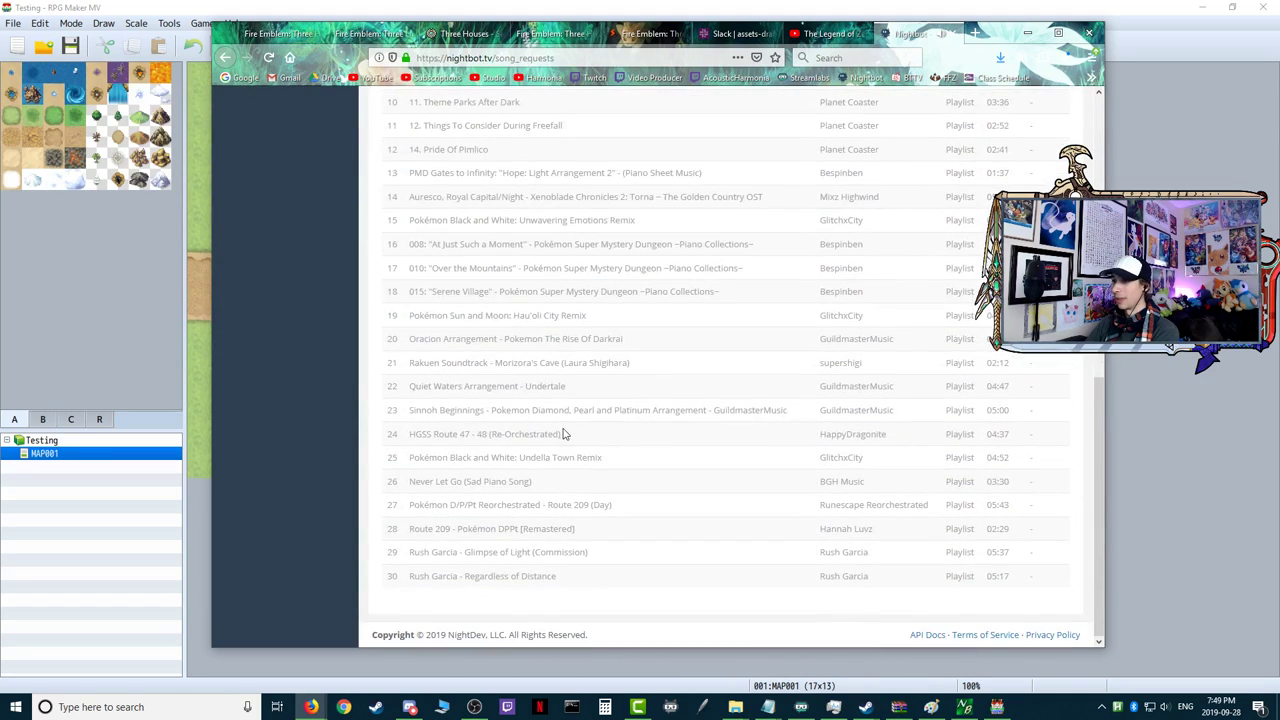
- Leave the song queue, look at the Zelda: Link's Awakening "Tal Tal Heights" video on YouTube, and return to the MORGAN design doc
scroll(565, 415, "up", 10)
left_click(731, 36)
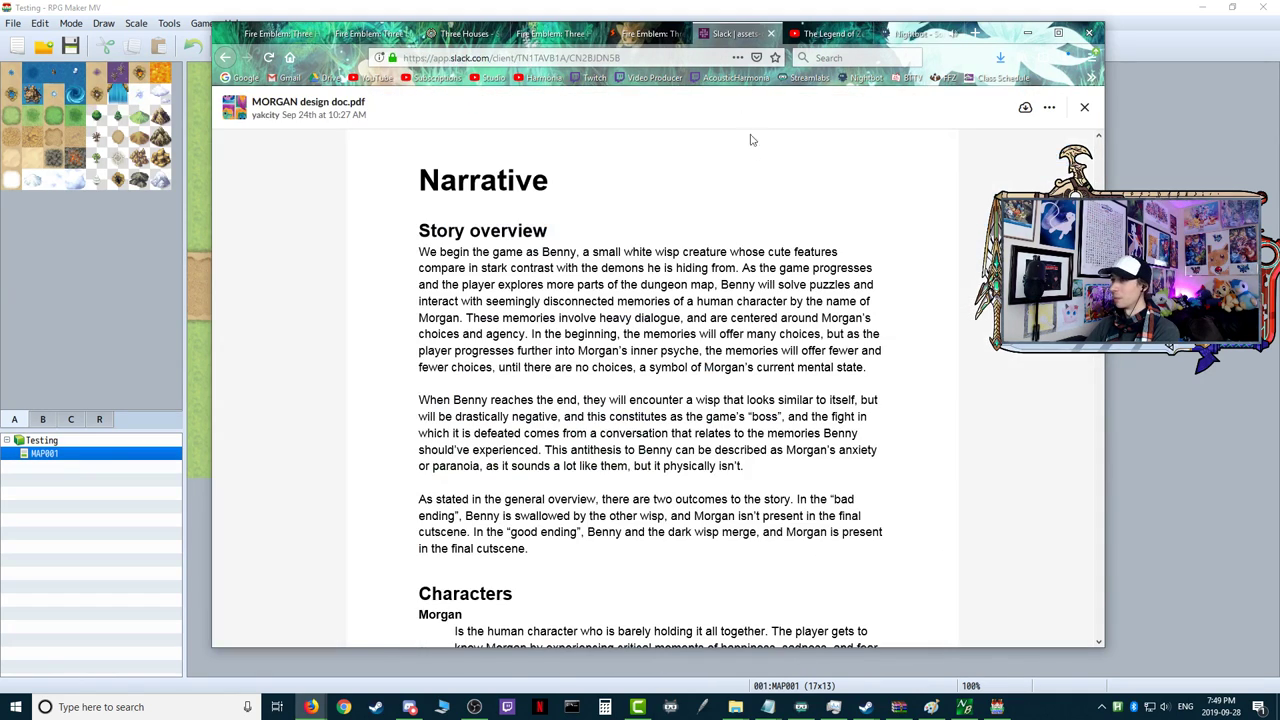
left_click(825, 33)
scroll(482, 495, "down", 3)
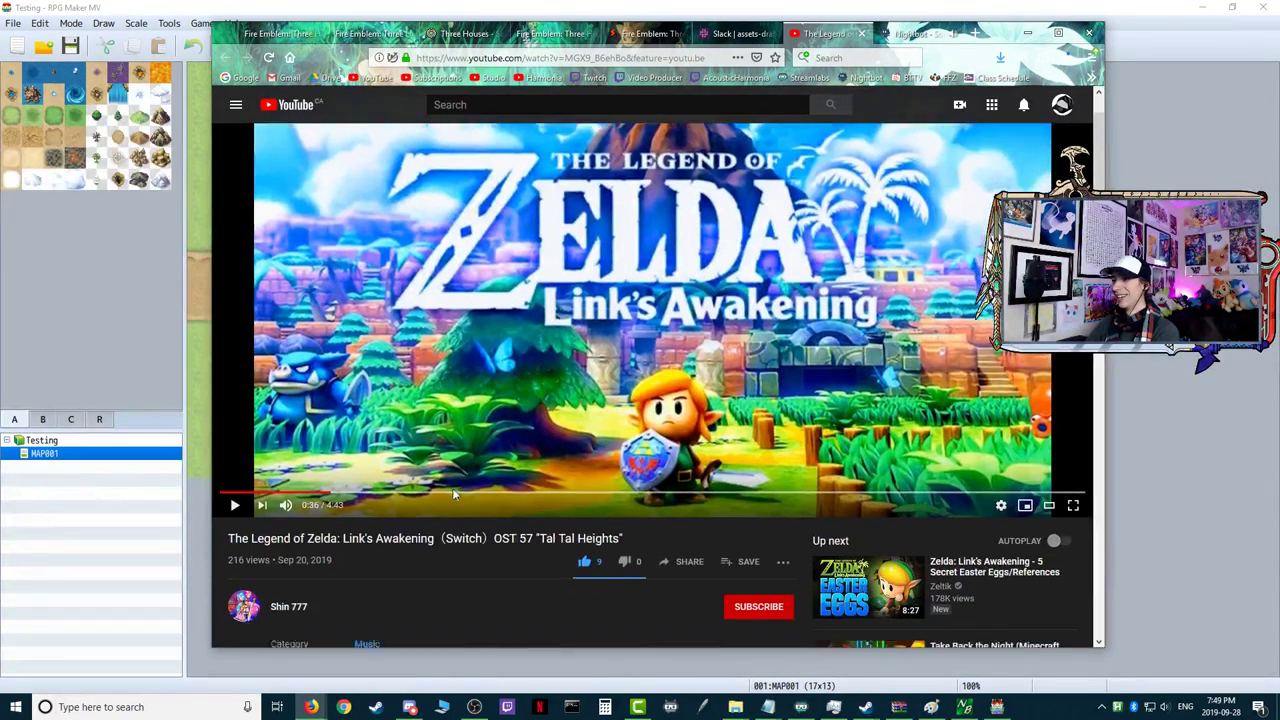
scroll(482, 495, "up", 3)
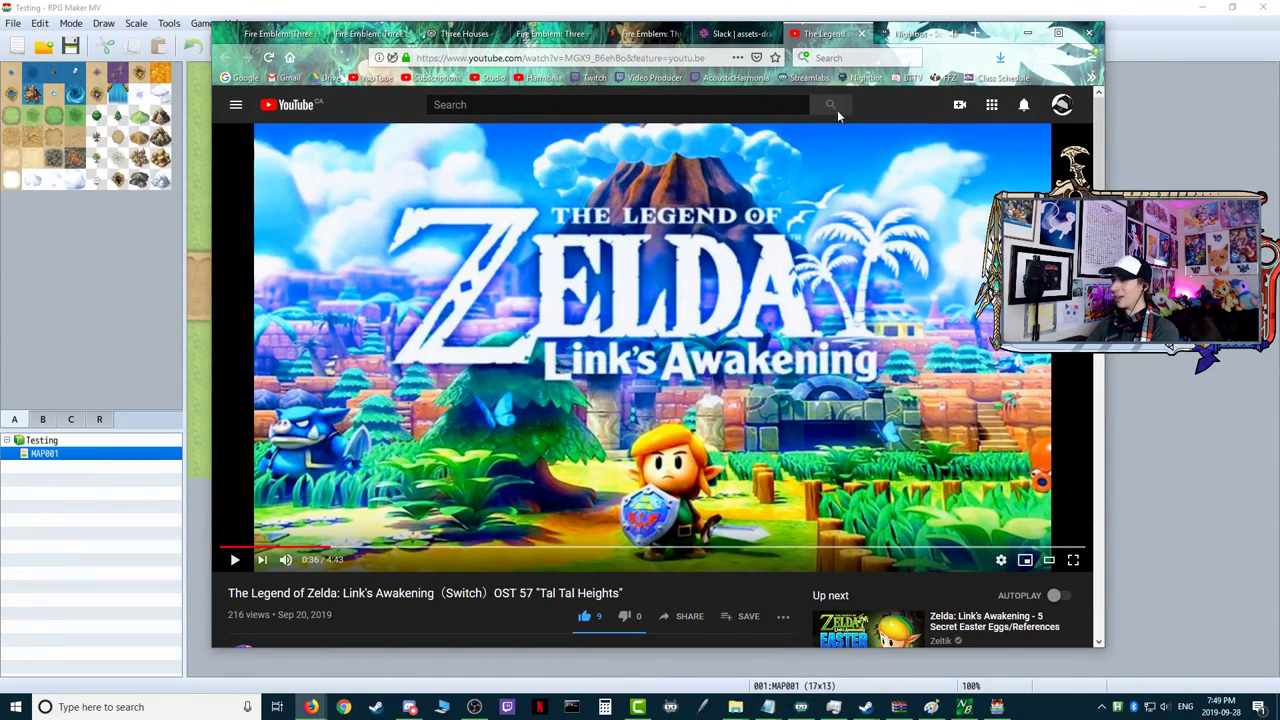
left_click(738, 36)
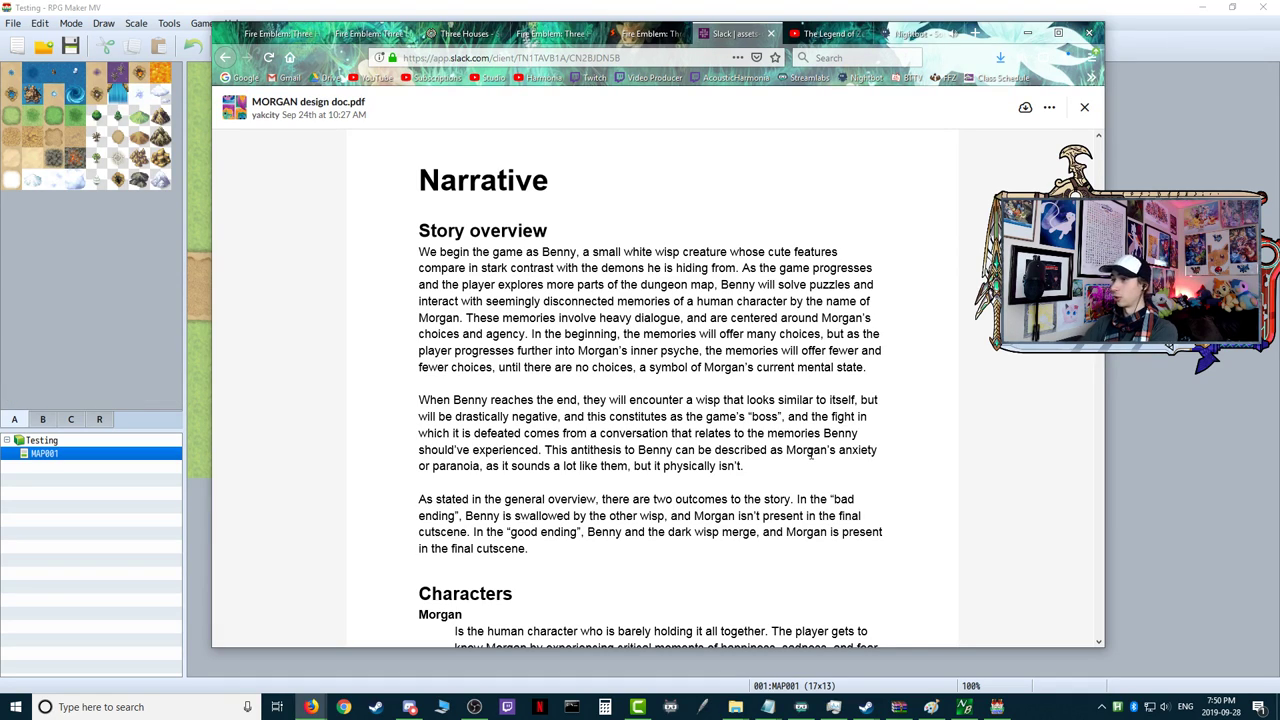
- Read the Story overview's passage about the boss wisp, check the white character sprite in Discord, and return to the design doc
left_click_drag(727, 466, 585, 433)
left_click(585, 433)
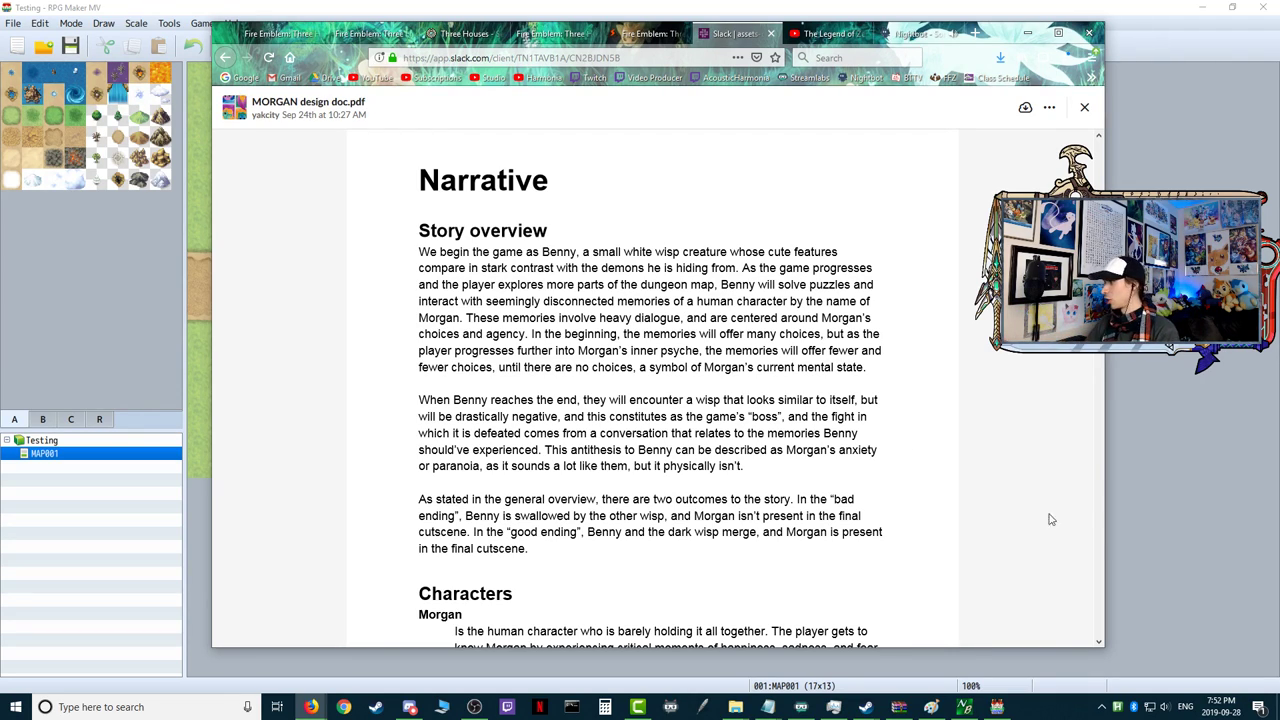
key("alt+Tab")
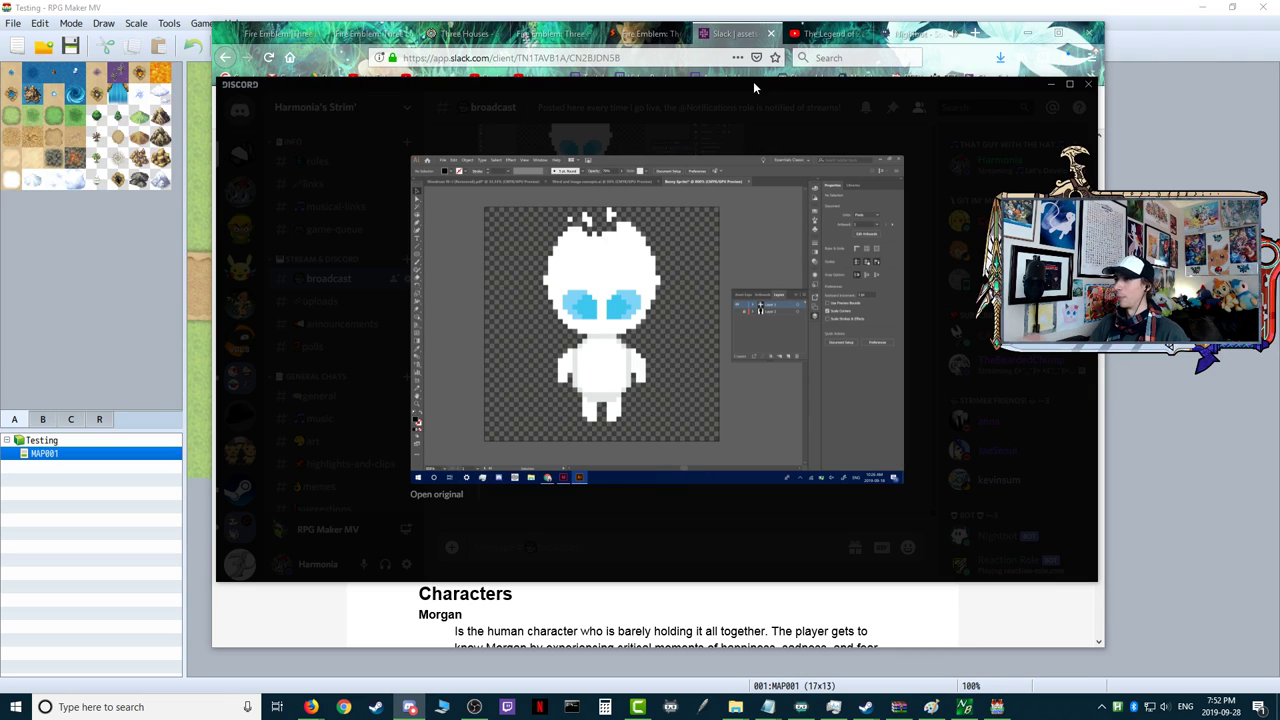
key("alt+Tab")
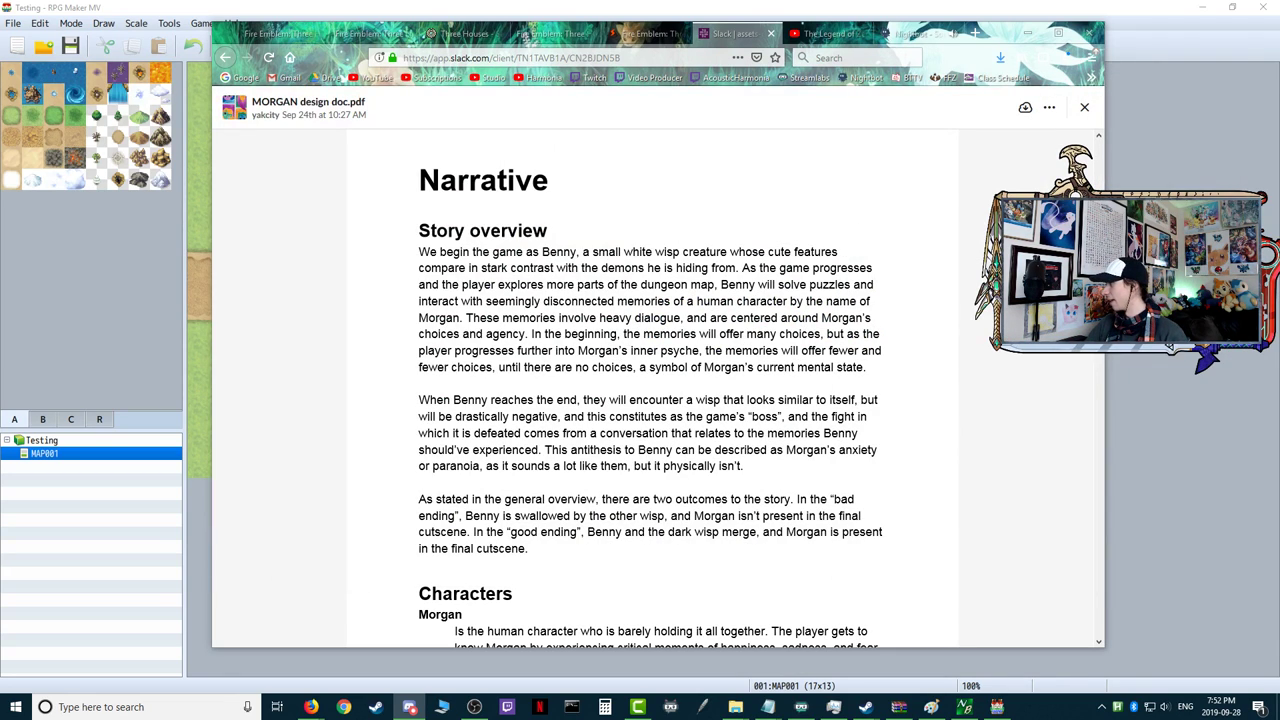
key("alt+Tab")
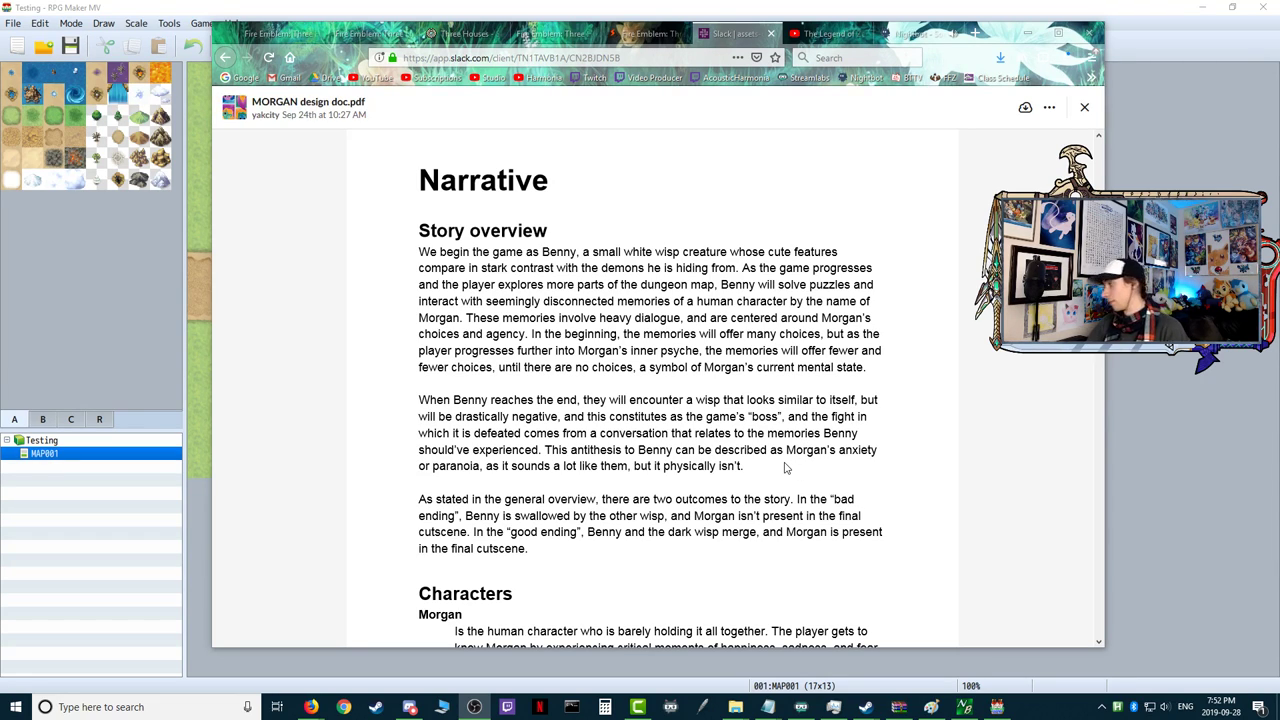
- Reread the Story overview in the design doc, from its opening through the two story outcomes to the Characters heading
scroll(785, 467, "down", 3)
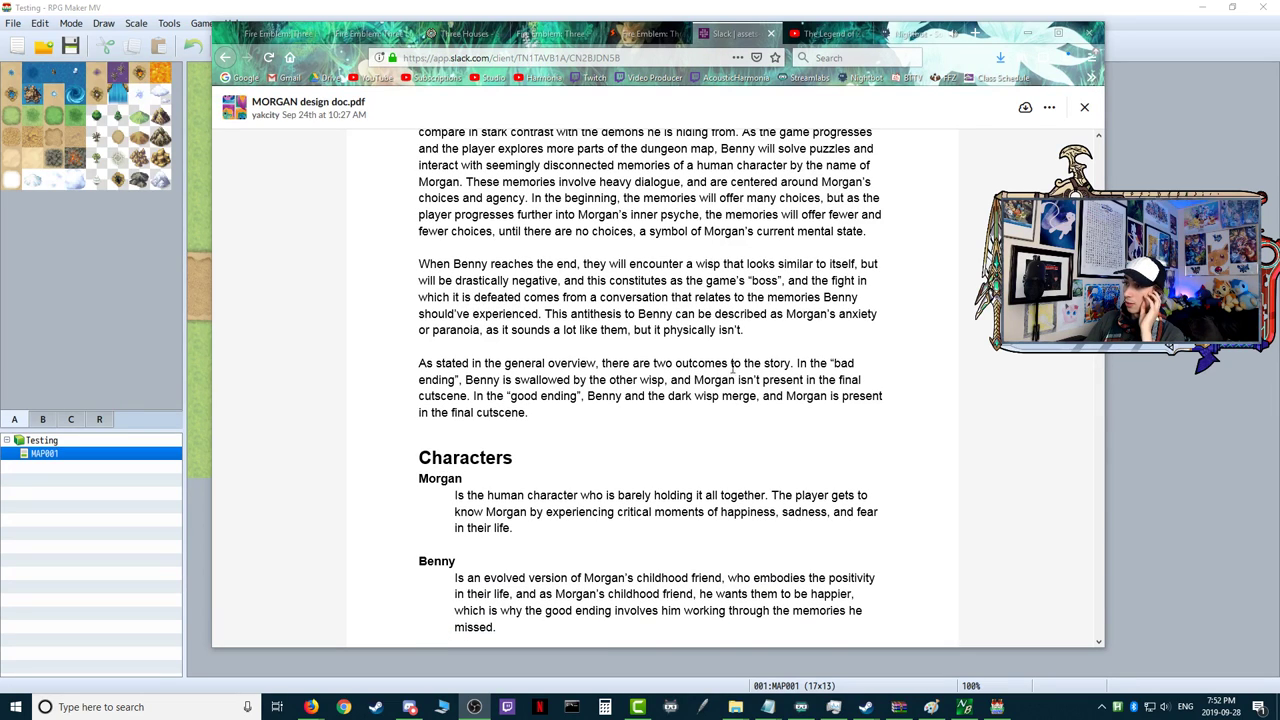
scroll(763, 379, "up", 5)
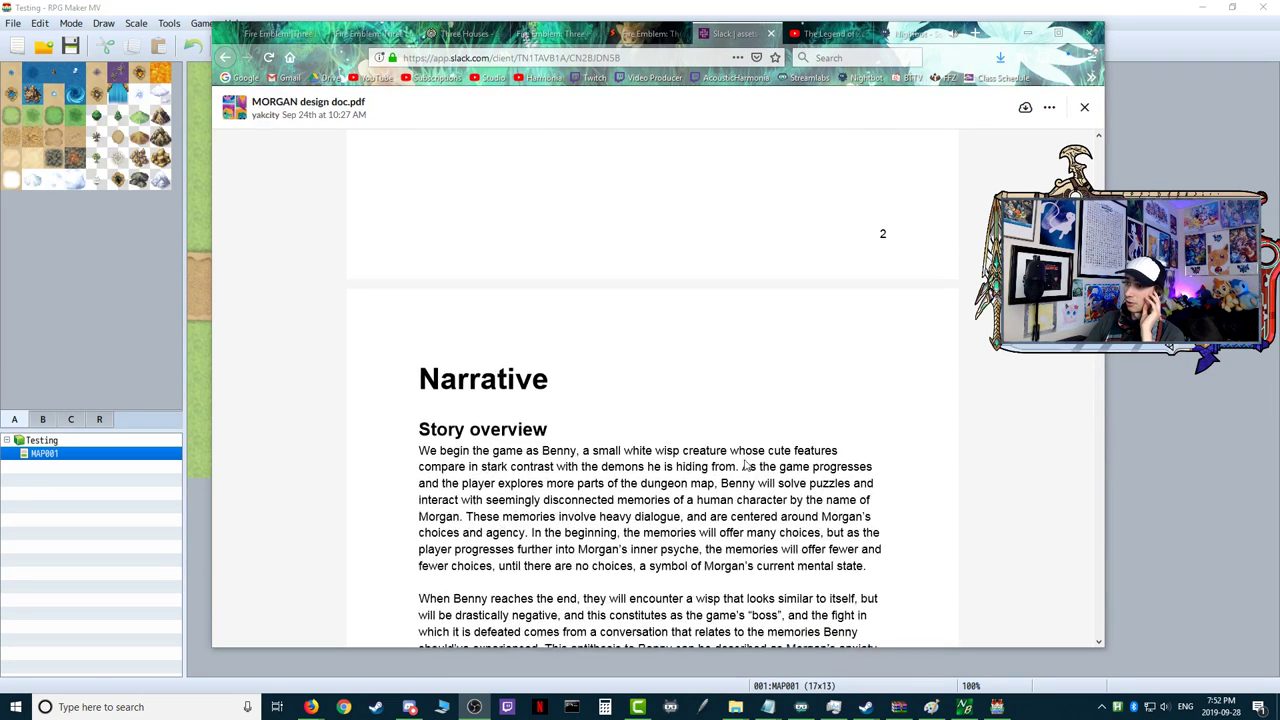
scroll(745, 461, "down", 2)
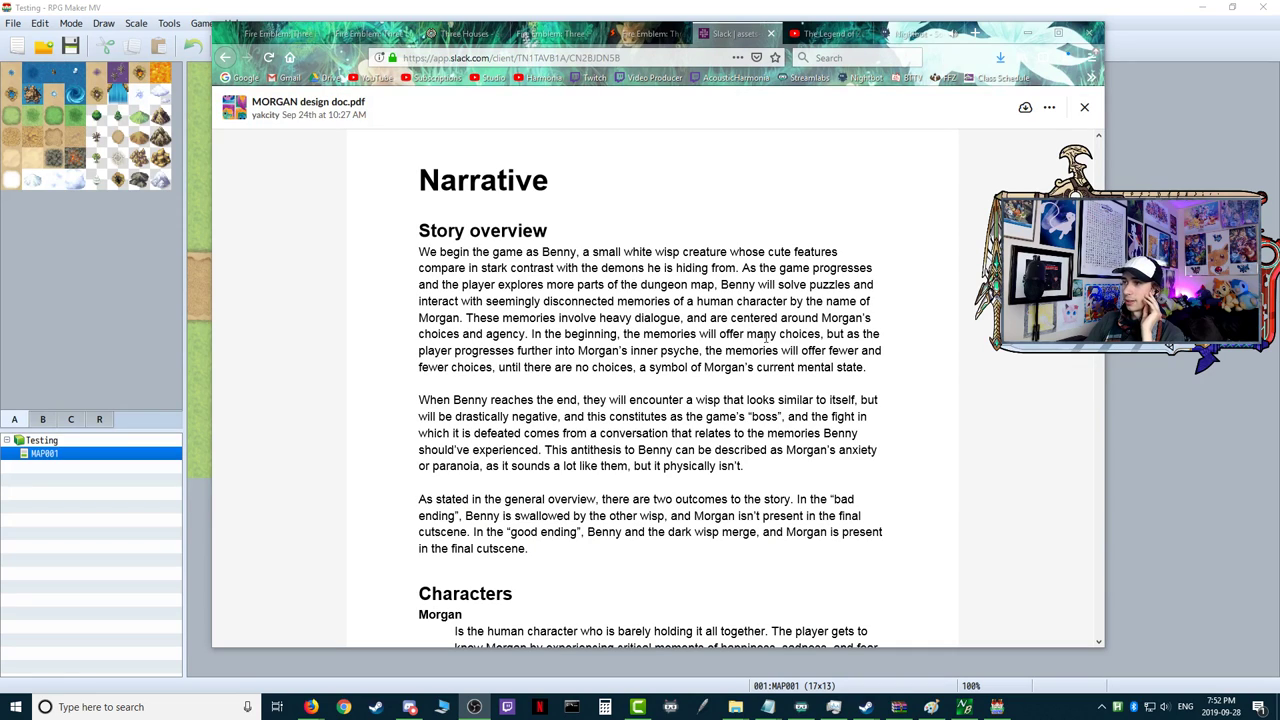
scroll(765, 333, "down", 3)
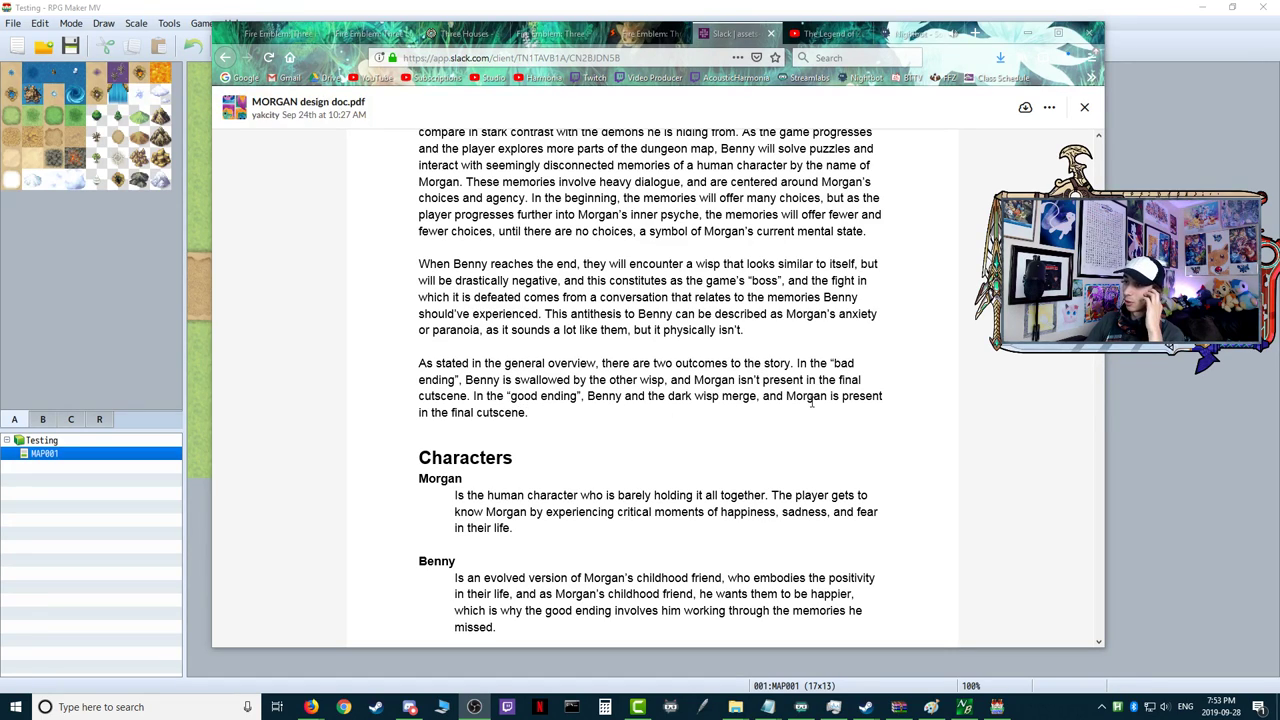
scroll(637, 402, "down", 1)
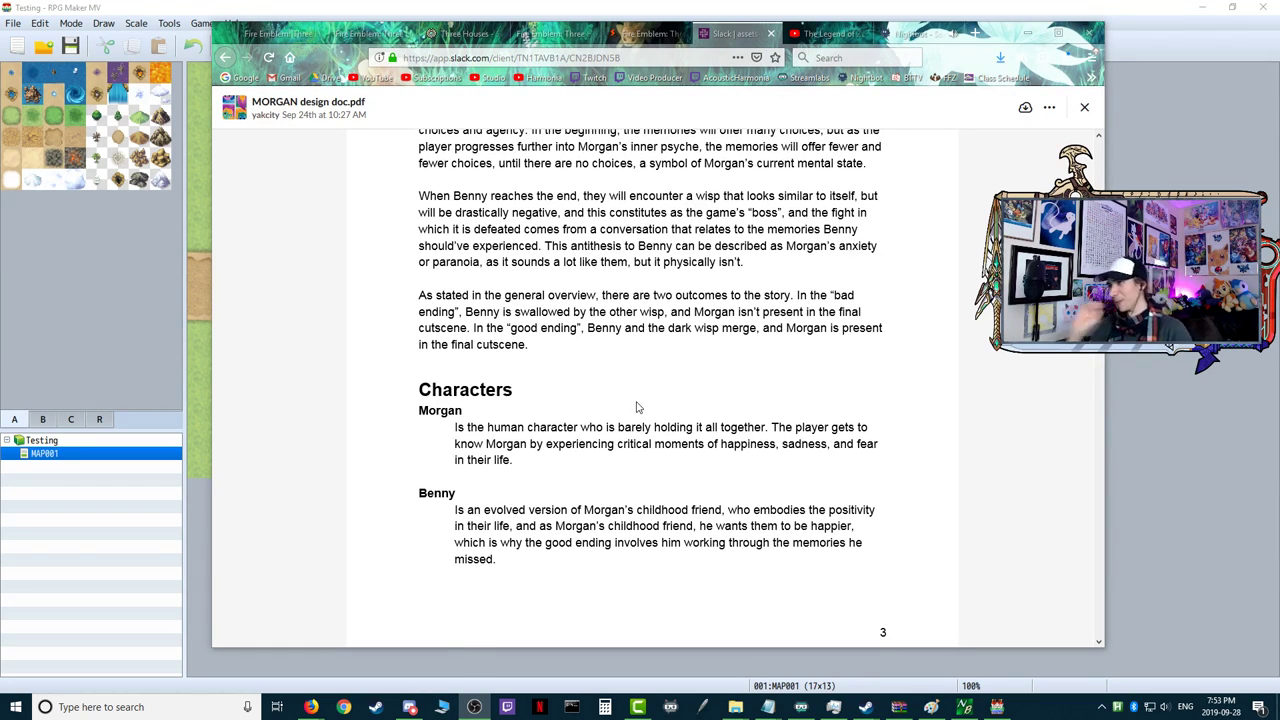
- Read the descriptions of Morgan and Benny in the Characters section, including the passage on the childhood friend
scroll(626, 417, "down", 4)
scroll(628, 423, "up", 2)
scroll(618, 418, "down", 4)
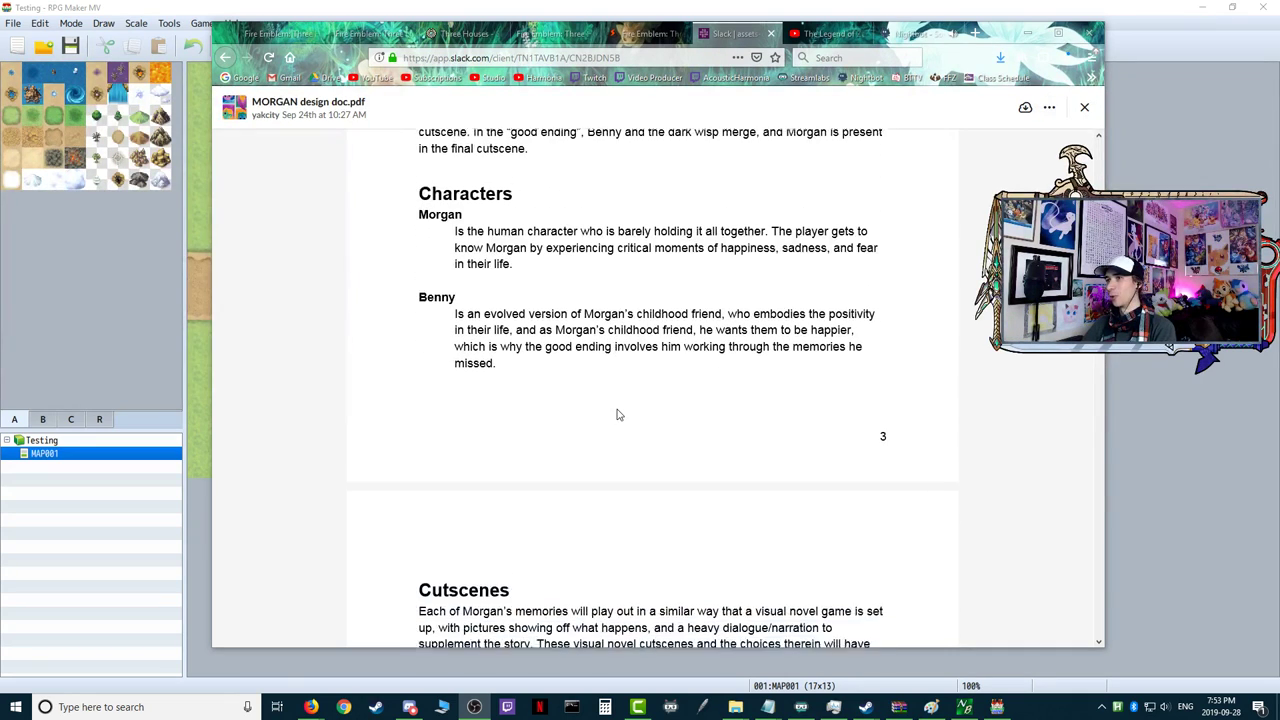
scroll(631, 429, "up", 3)
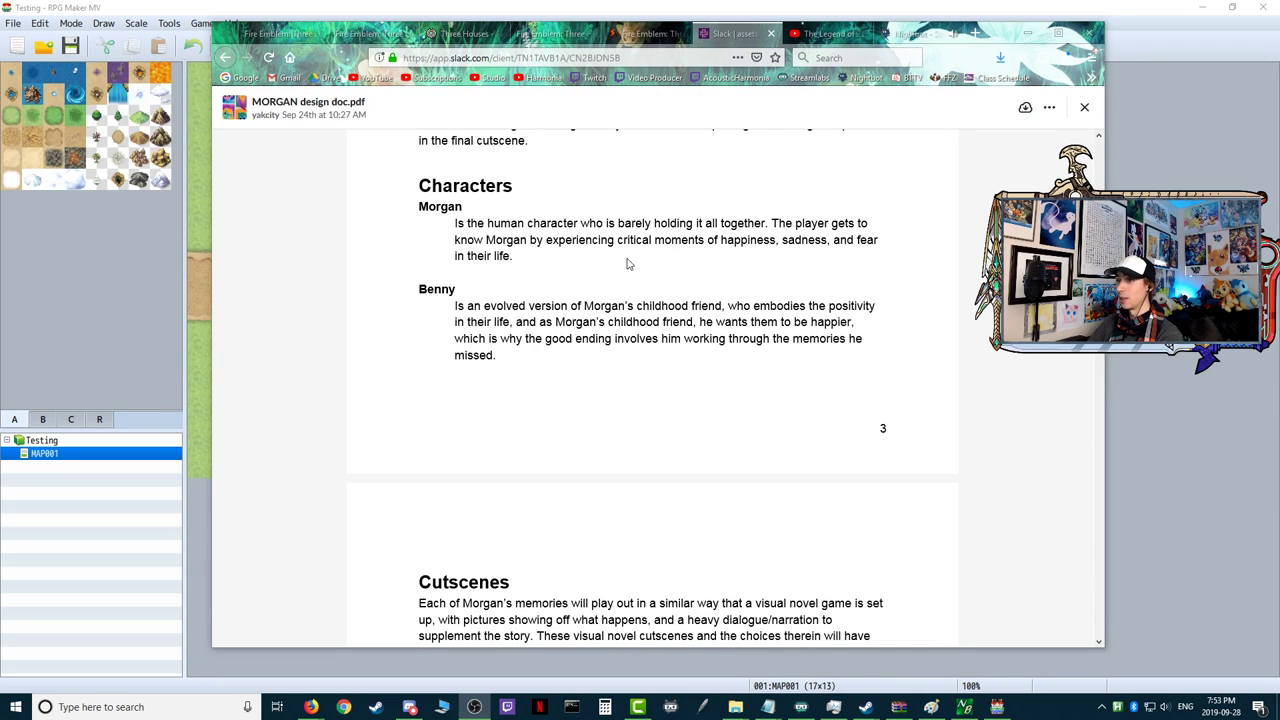
scroll(633, 265, "down", 1)
left_click_drag(421, 227, 420, 135)
left_click(477, 229)
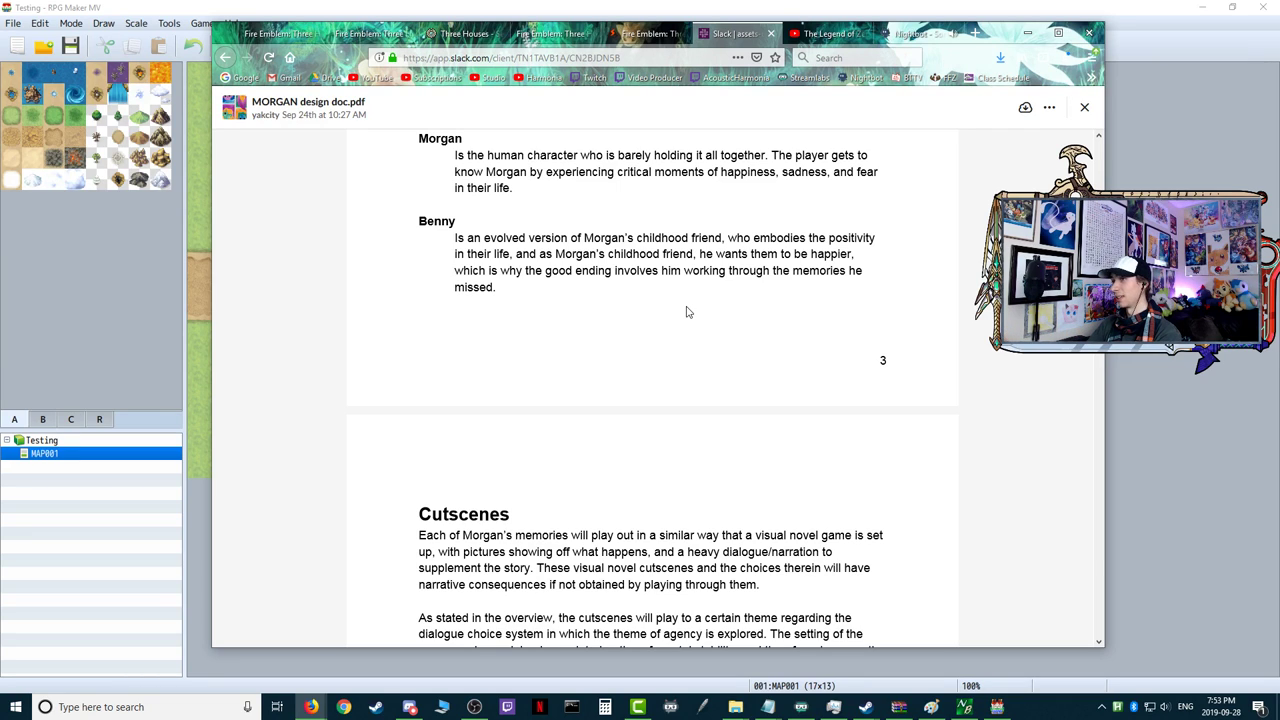
double_click(608, 254)
left_click(707, 253)
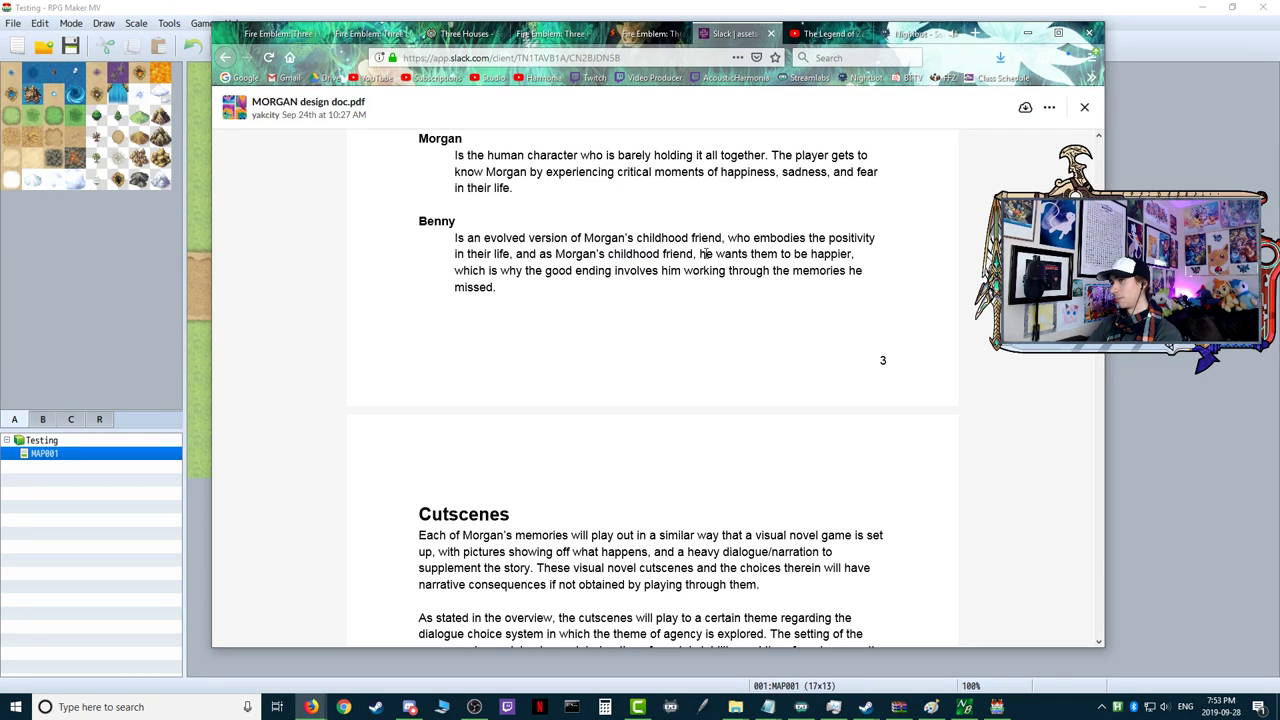
- Skim from the Cutscenes section ahead to the Gameplay heading, and return to the Cutscenes introduction
scroll(636, 405, "down", 2)
scroll(633, 400, "down", 3)
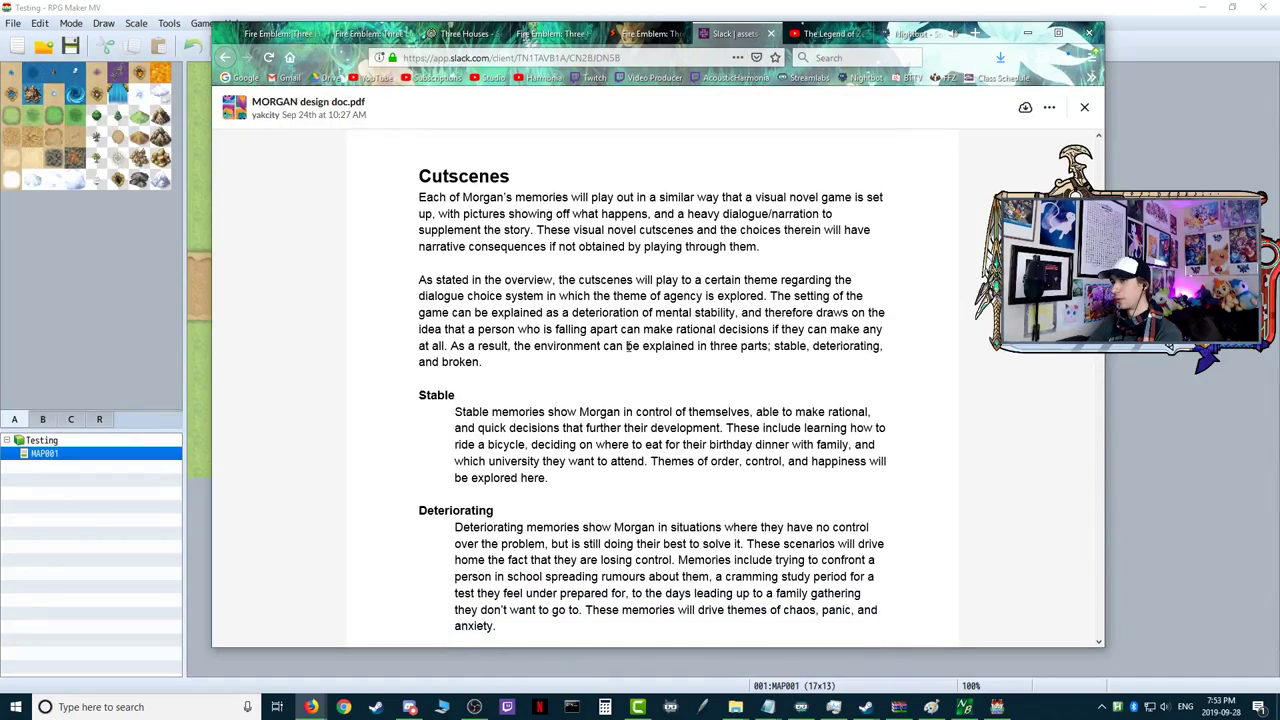
scroll(660, 365, "up", 1)
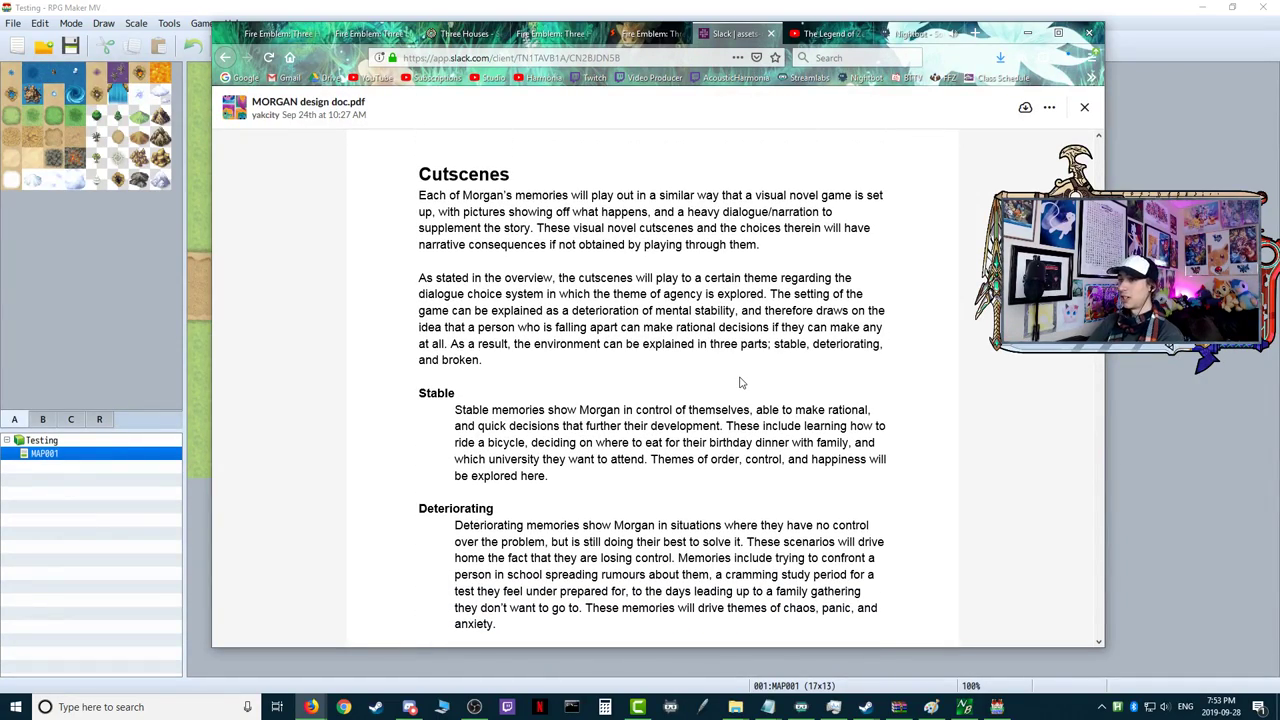
scroll(740, 382, "down", 5)
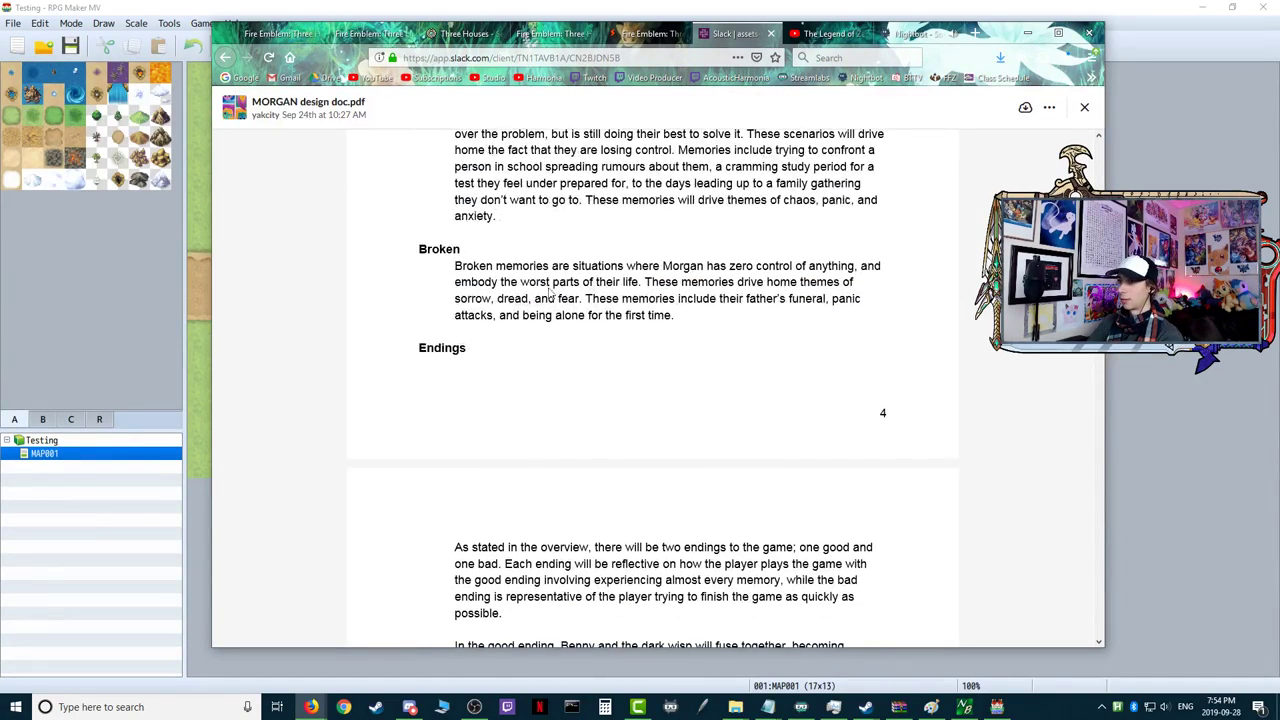
scroll(486, 291, "down", 9)
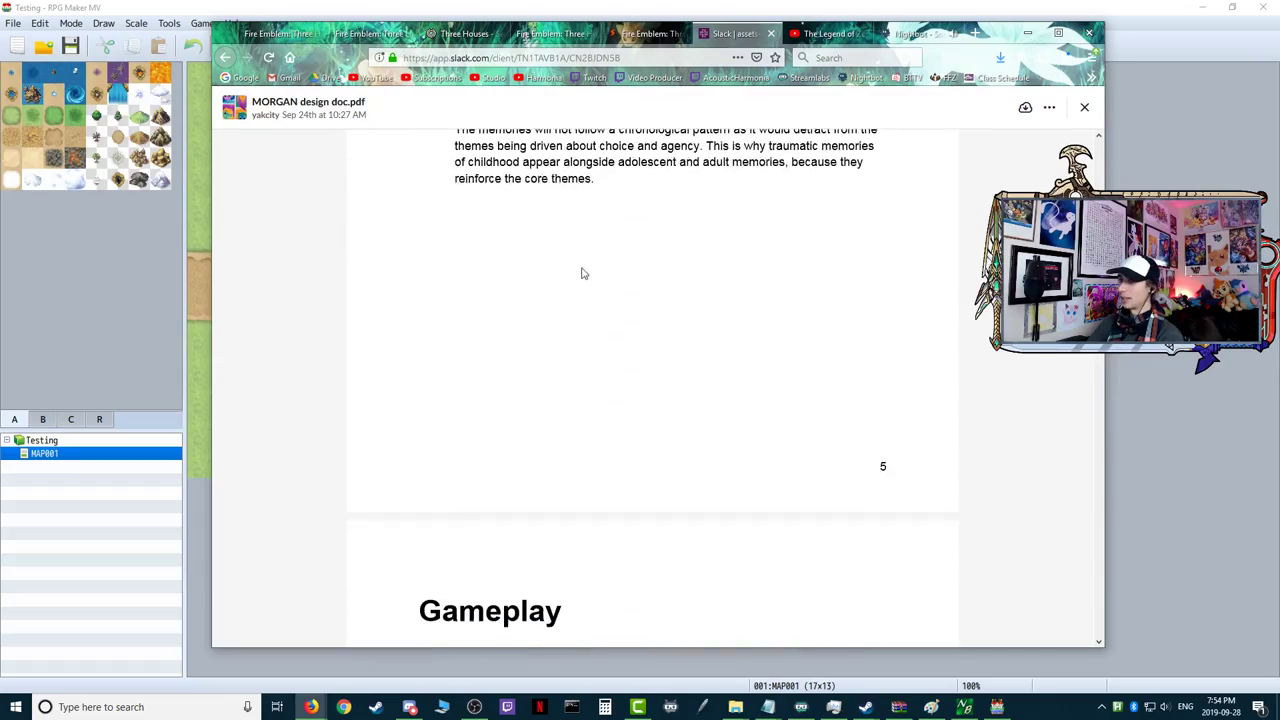
scroll(577, 297, "up", 13)
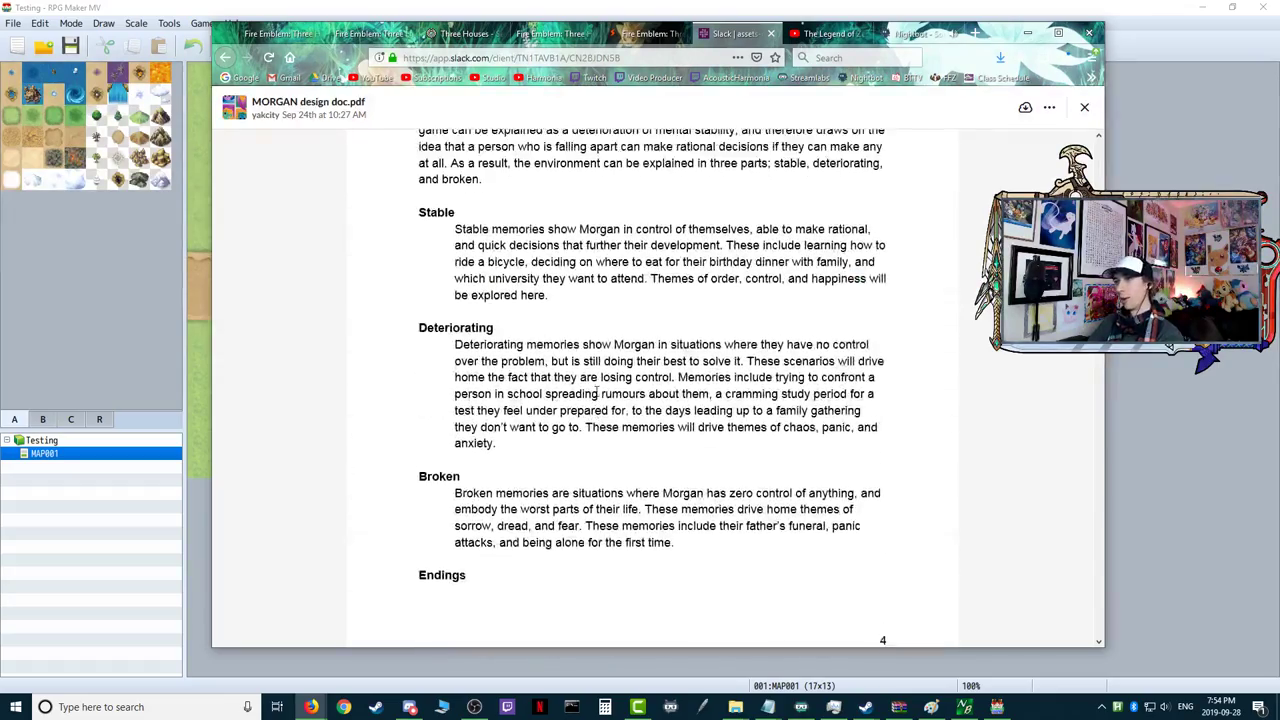
scroll(598, 392, "up", 1)
scroll(600, 392, "down", 1)
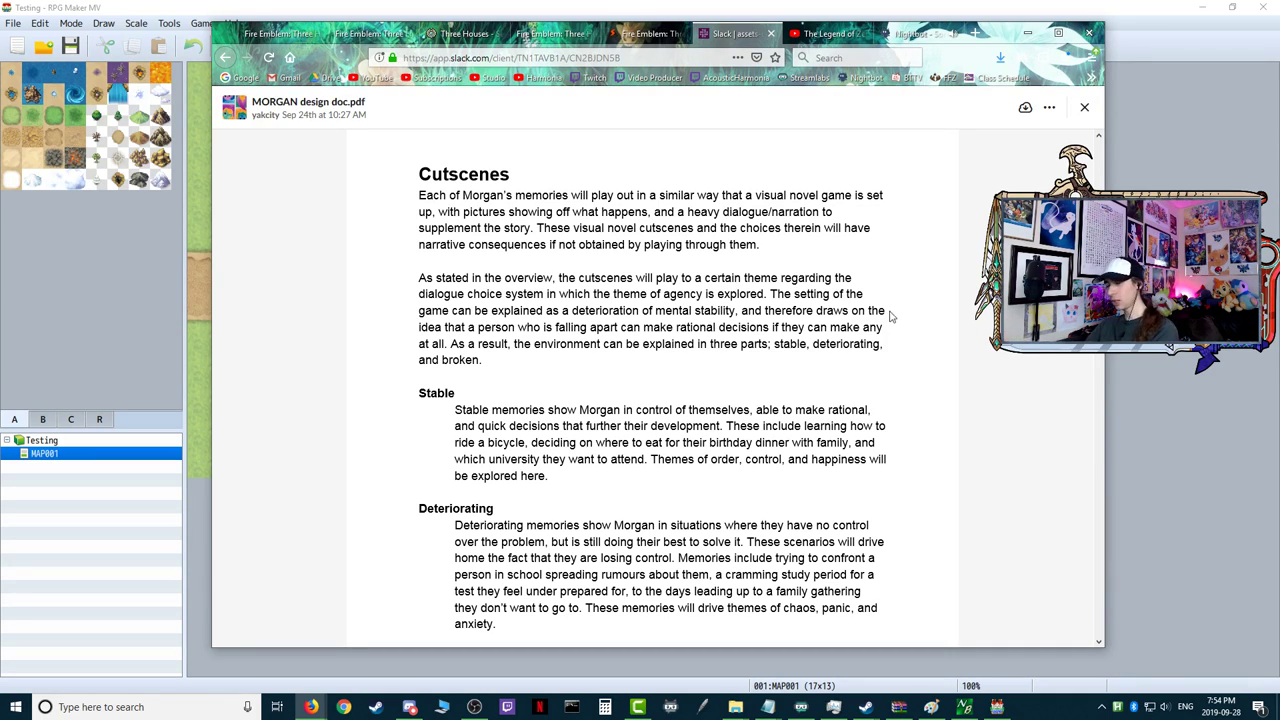
- Read the Stable, Deteriorating and Broken memory descriptions, and continue through Endings to Flow/Canon
scroll(890, 320, "down", 3)
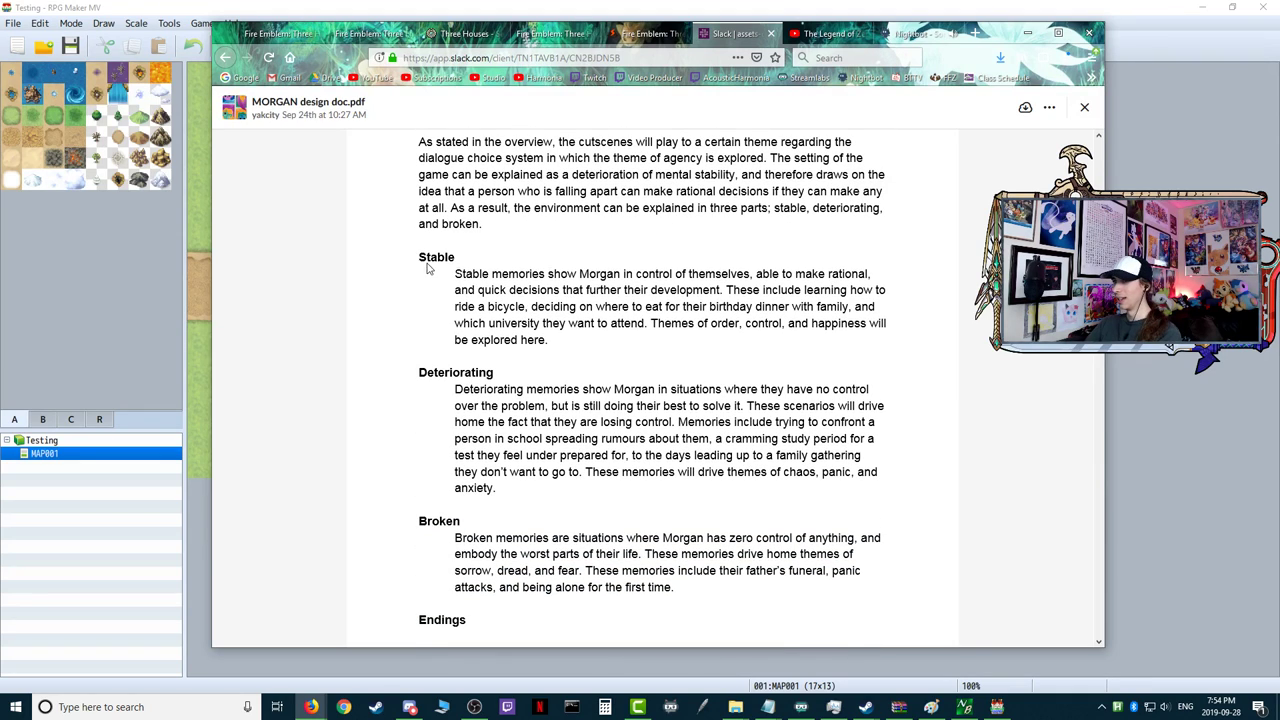
scroll(521, 310, "down", 3)
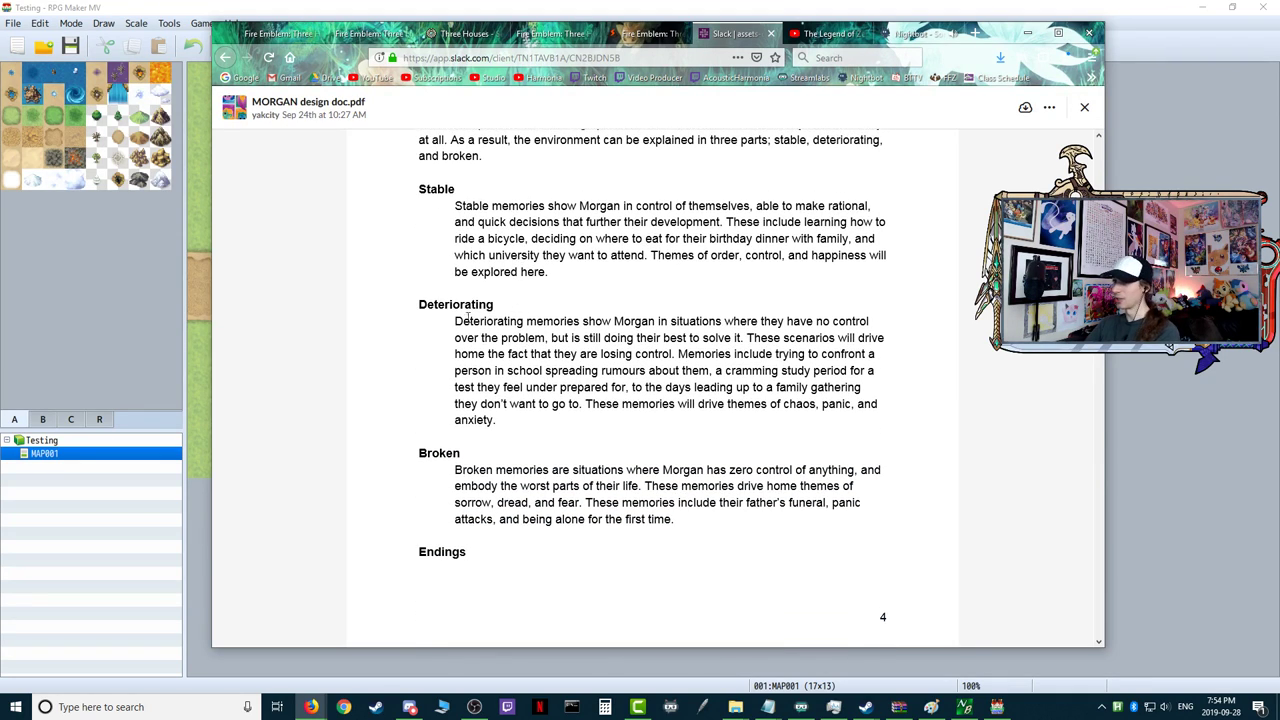
scroll(452, 320, "down", 3)
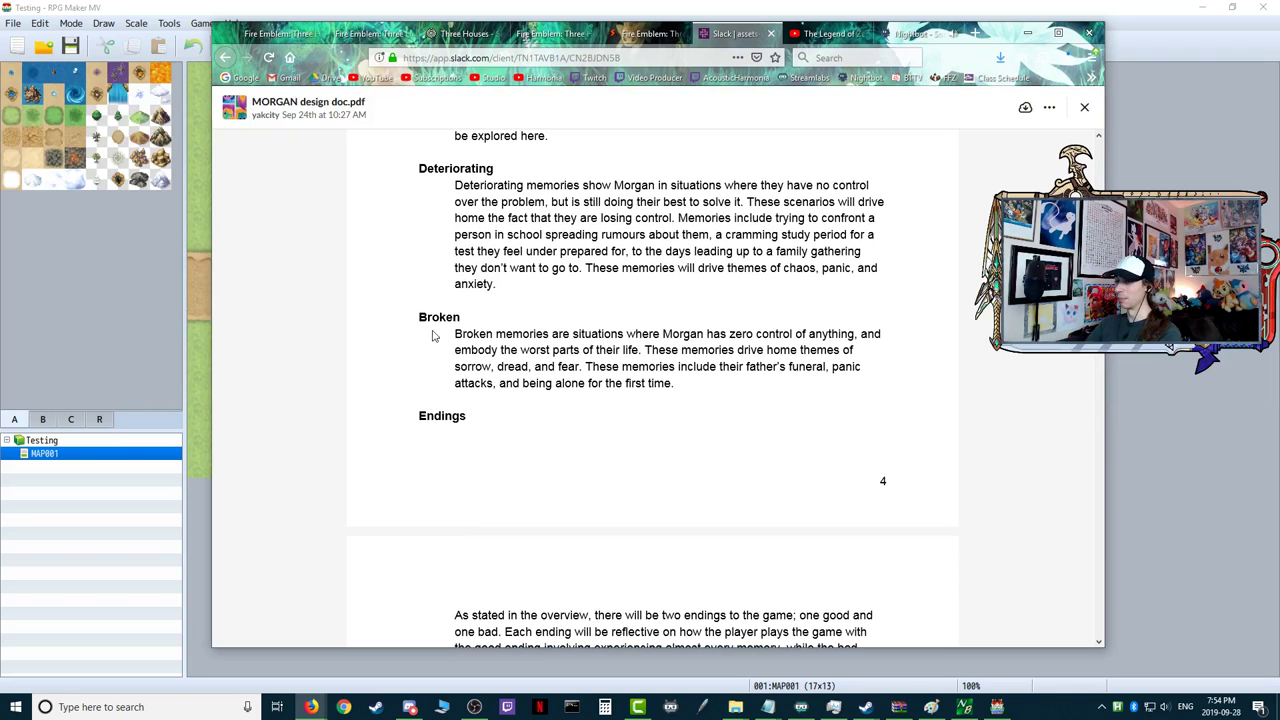
scroll(440, 337, "down", 5)
scroll(622, 357, "down", 7)
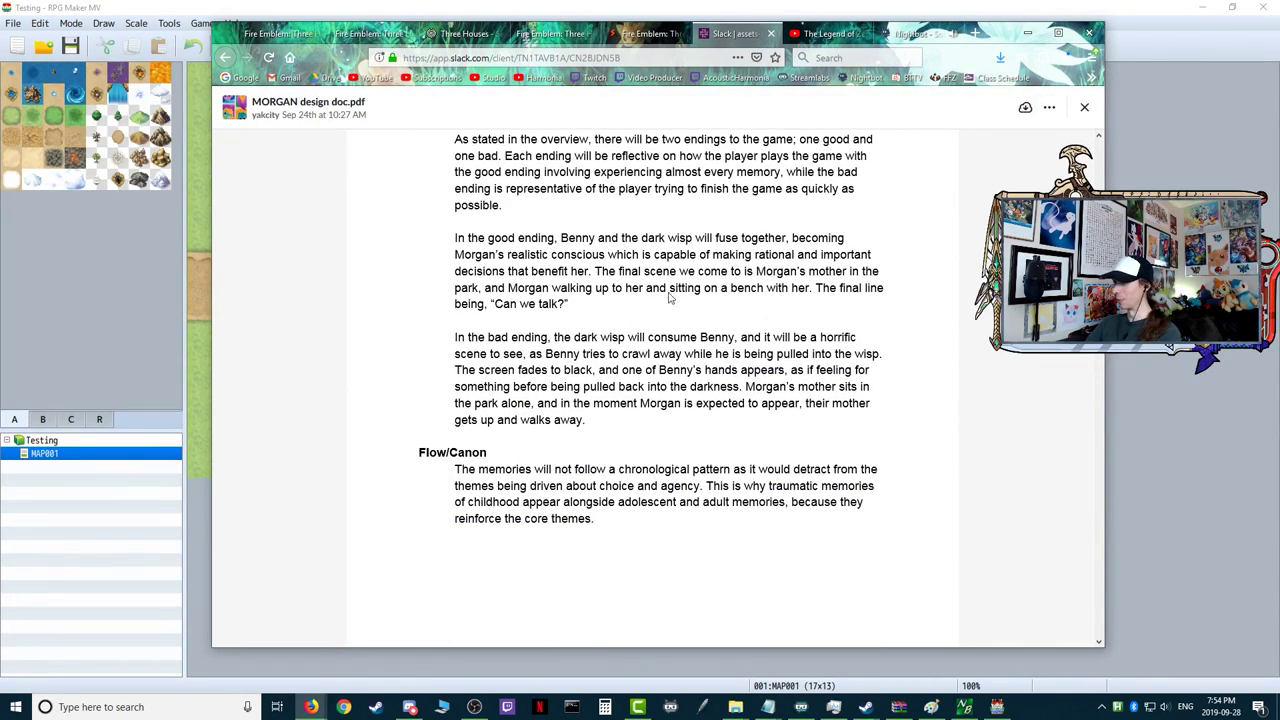
scroll(670, 298, "down", 6)
scroll(669, 300, "down", 2)
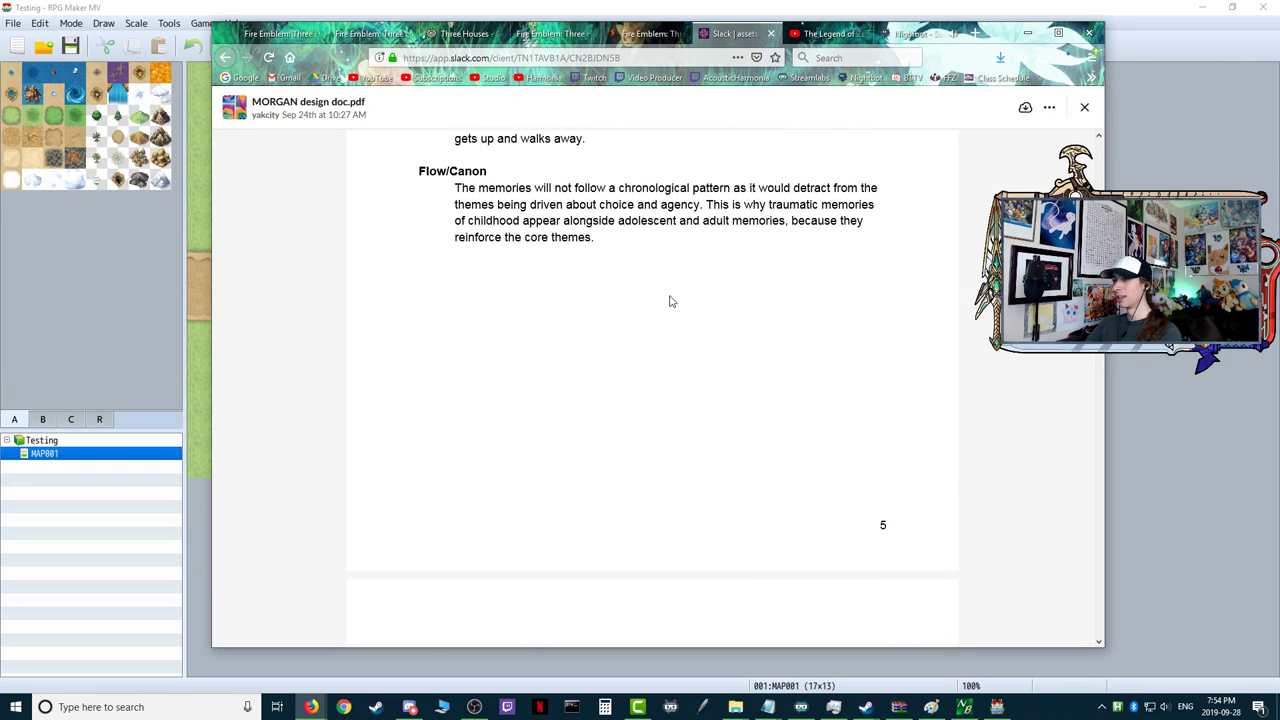
- Go back over the bad ending and Flow/Canon, and move on to "Winning" the game under Gameplay
scroll(665, 320, "up", 5)
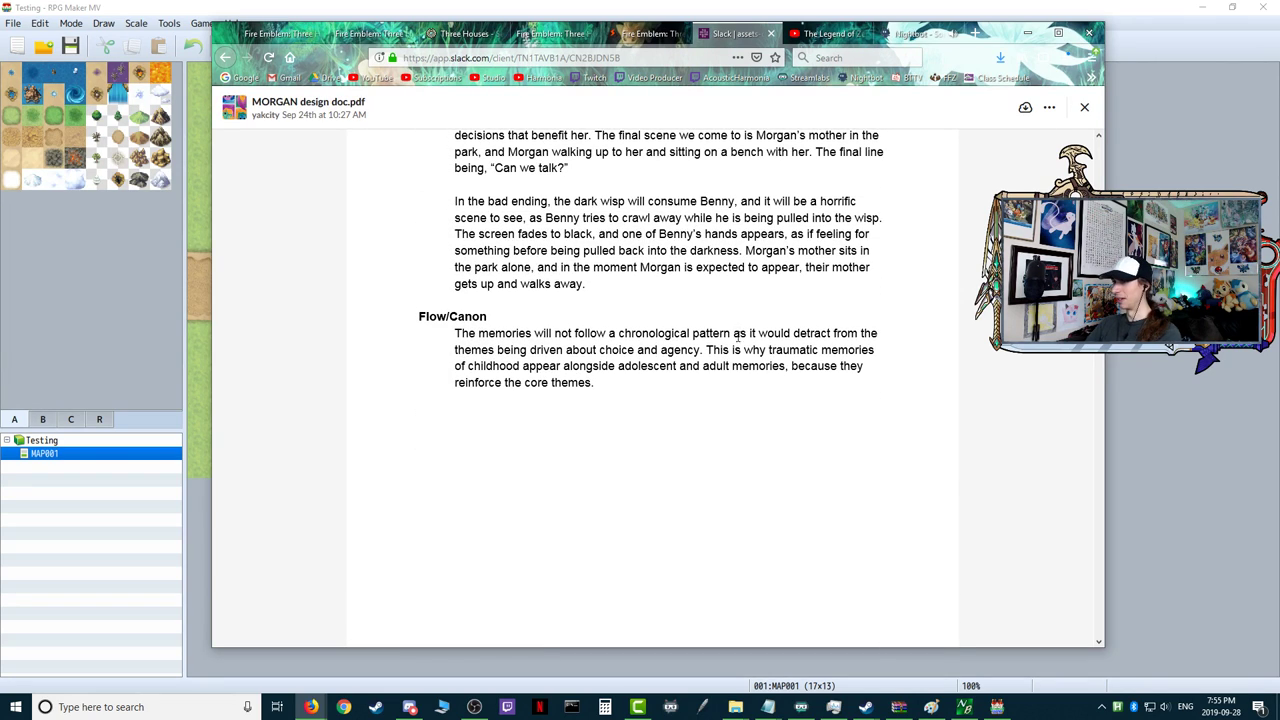
scroll(740, 360, "down", 2)
scroll(728, 374, "down", 1)
scroll(728, 374, "down", 11)
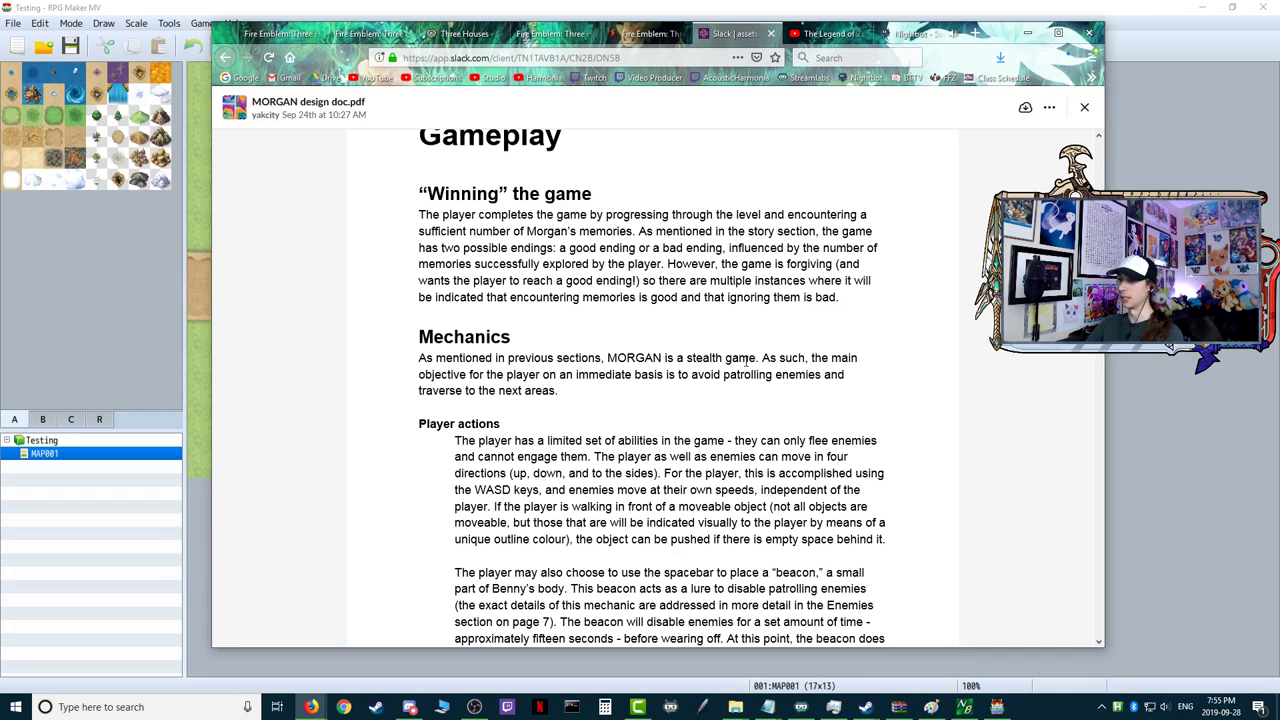
- Read the Mechanics introduction and the Player actions section covering movement, pushable objects and the beacon
scroll(745, 362, "down", 3)
scroll(745, 362, "down", 3)
scroll(745, 365, "up", 4)
scroll(745, 367, "down", 1)
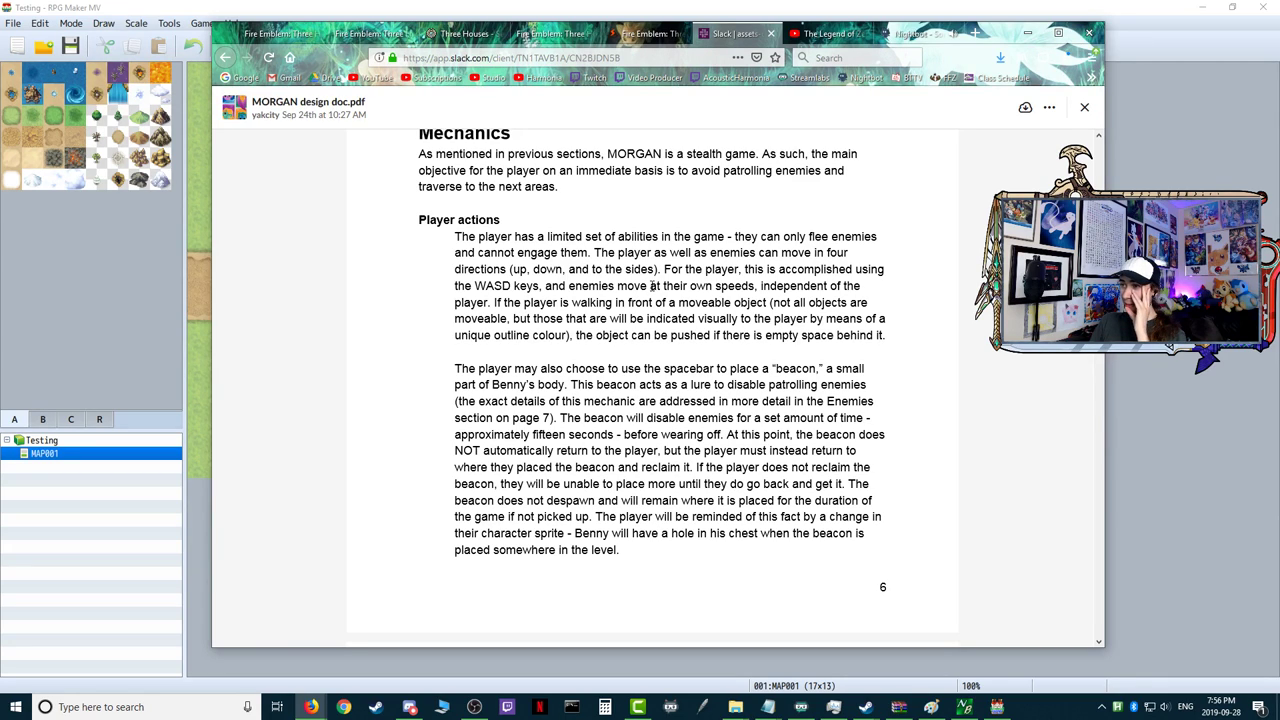
scroll(740, 400, "down", 1)
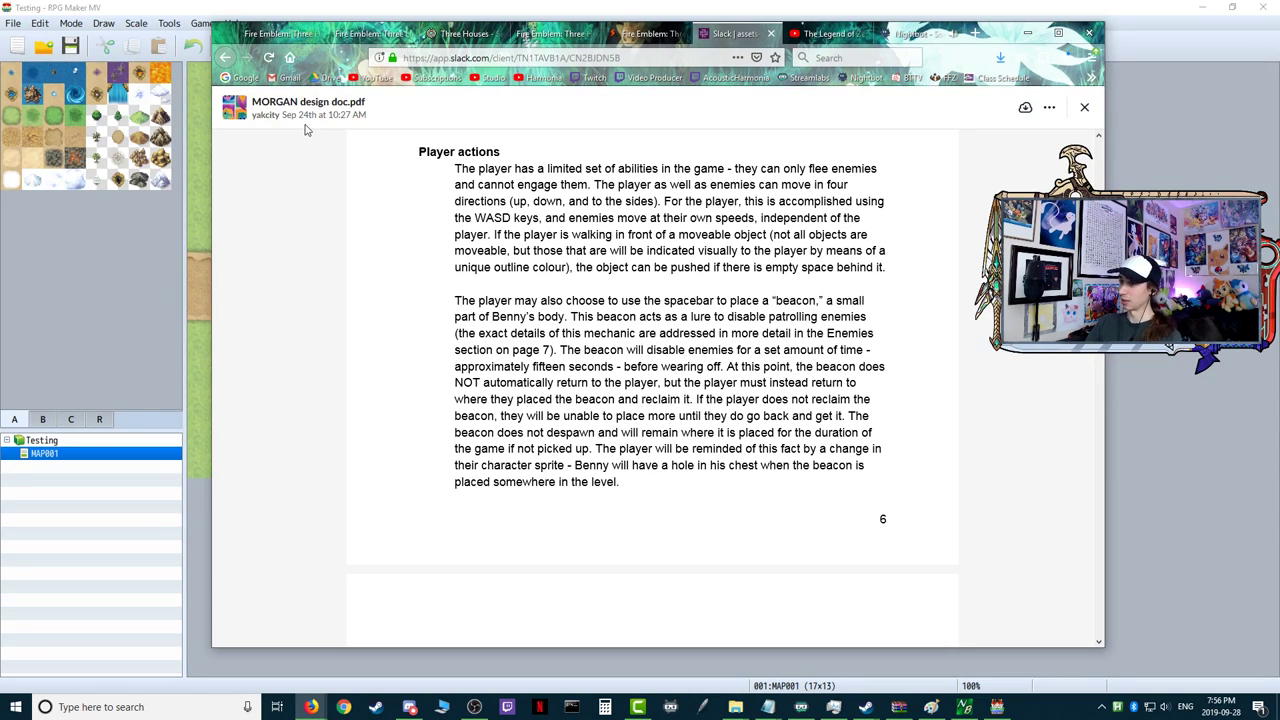
- Skim the Enemies section with its behaviour cases and enemy sizes, down to Fail state and Save points
scroll(430, 405, "down", 3)
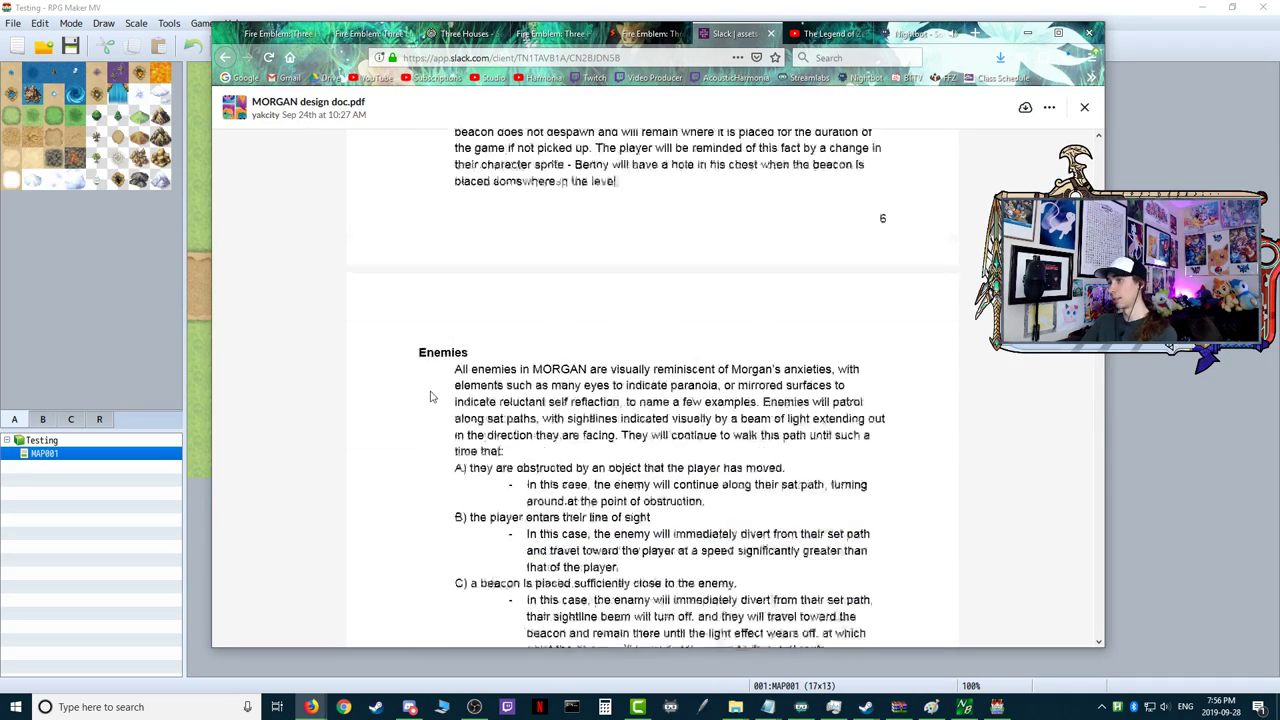
scroll(428, 410, "down", 2)
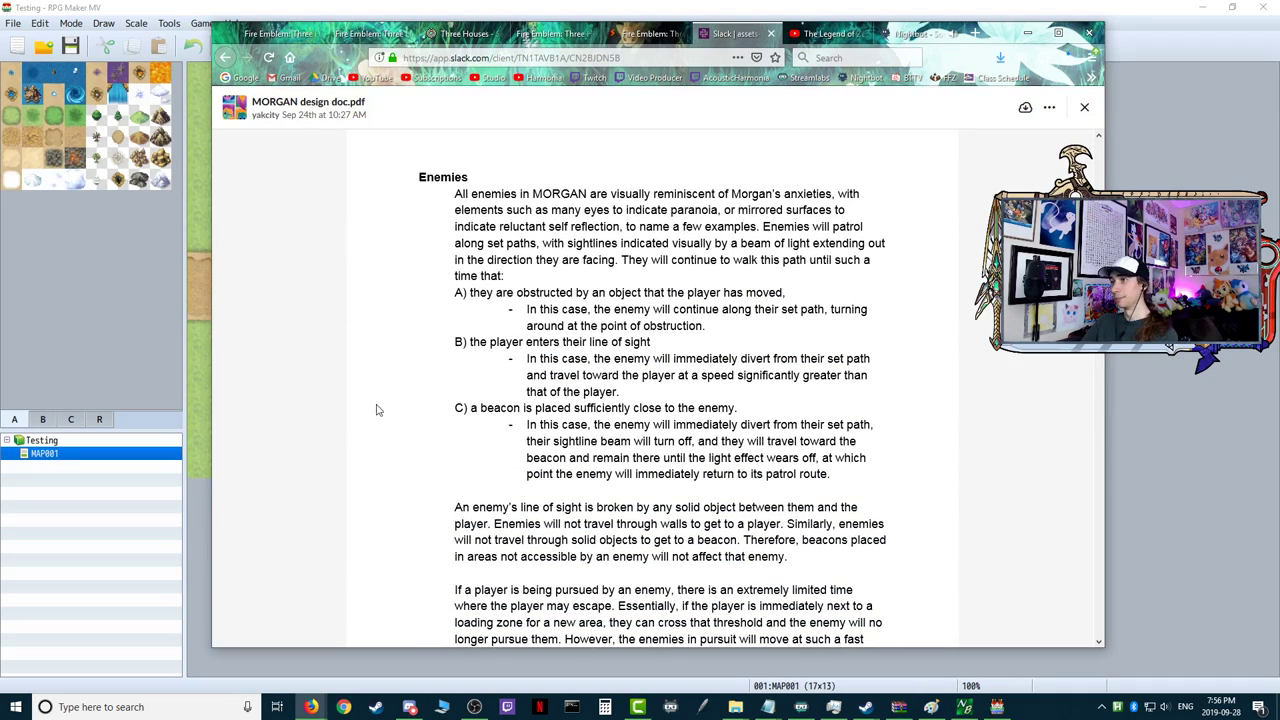
scroll(369, 411, "down", 9)
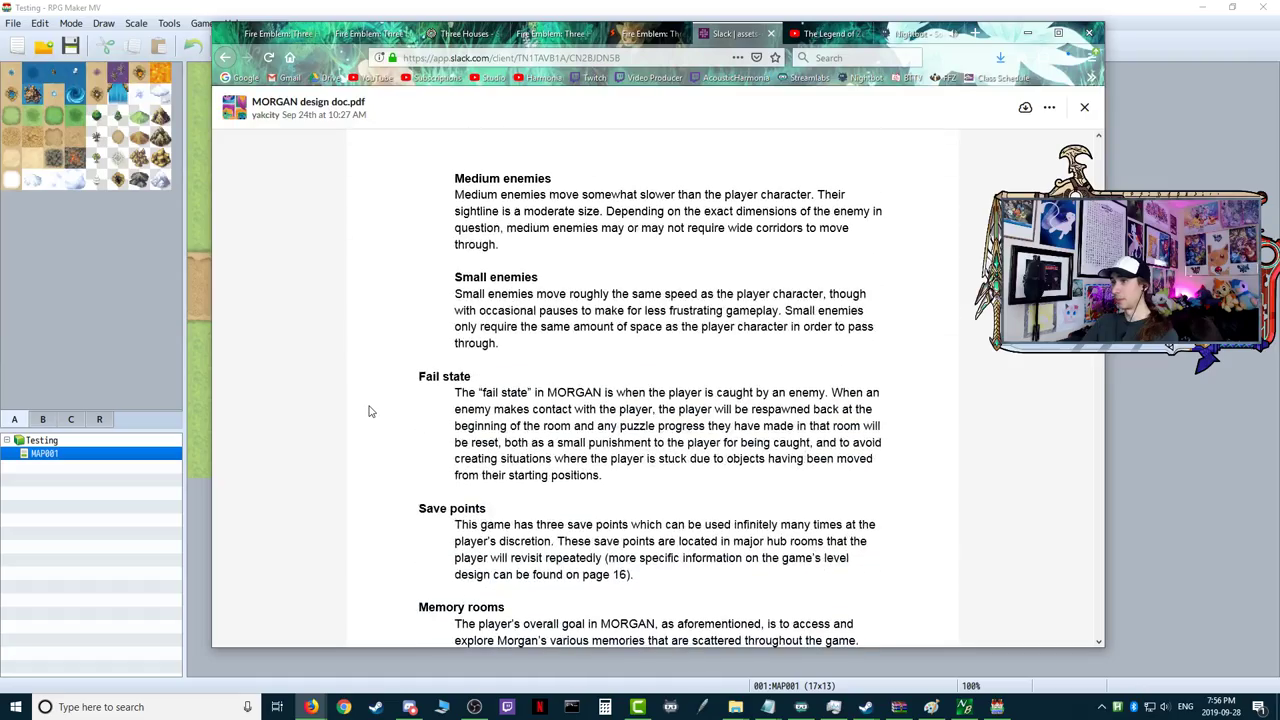
- Skim from Fail state, Save points and Memory rooms through Dynamics and Aesthetics to the visual assets' locations, characters and zone objects
scroll(369, 409, "up", 2)
scroll(369, 410, "down", 5)
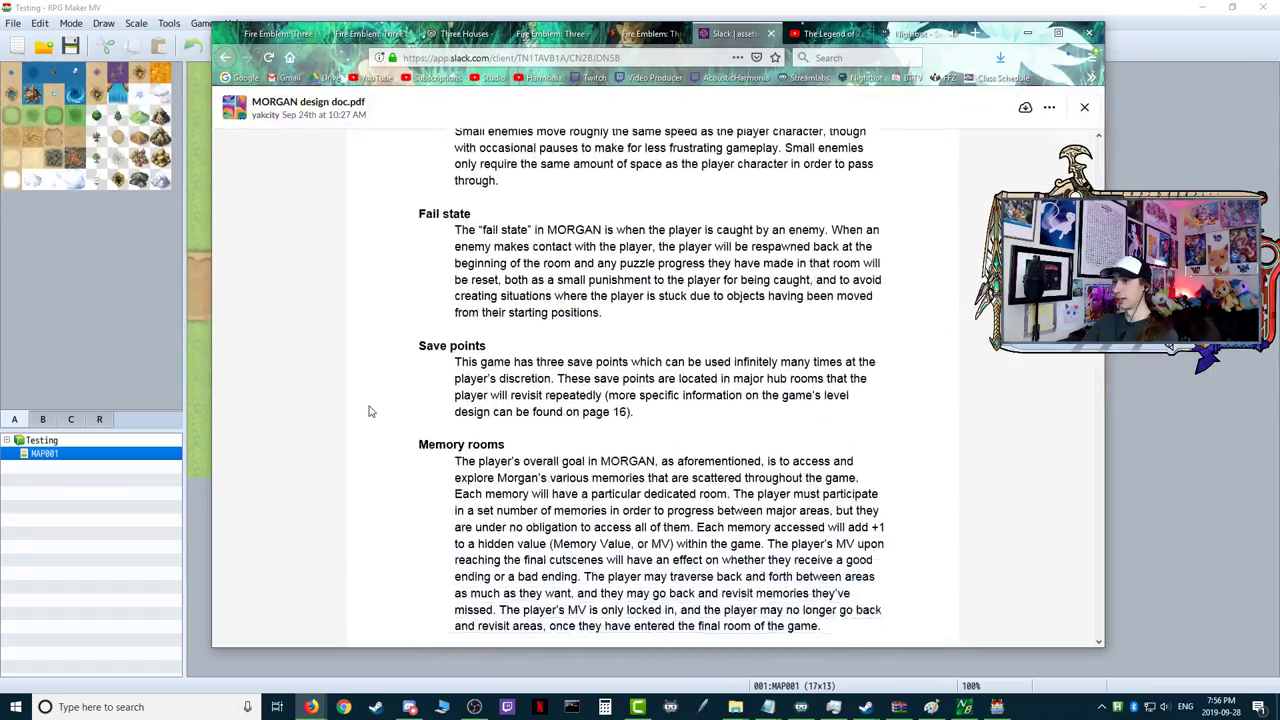
scroll(369, 411, "down", 4)
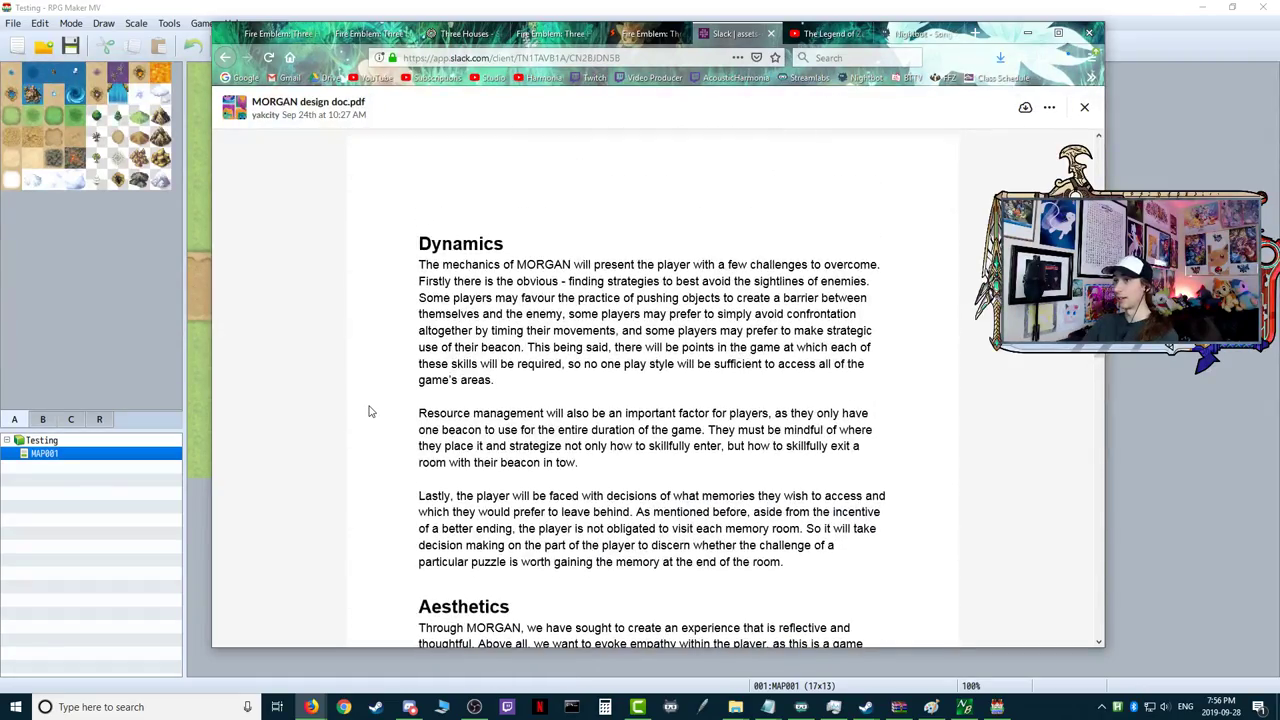
scroll(376, 410, "down", 10)
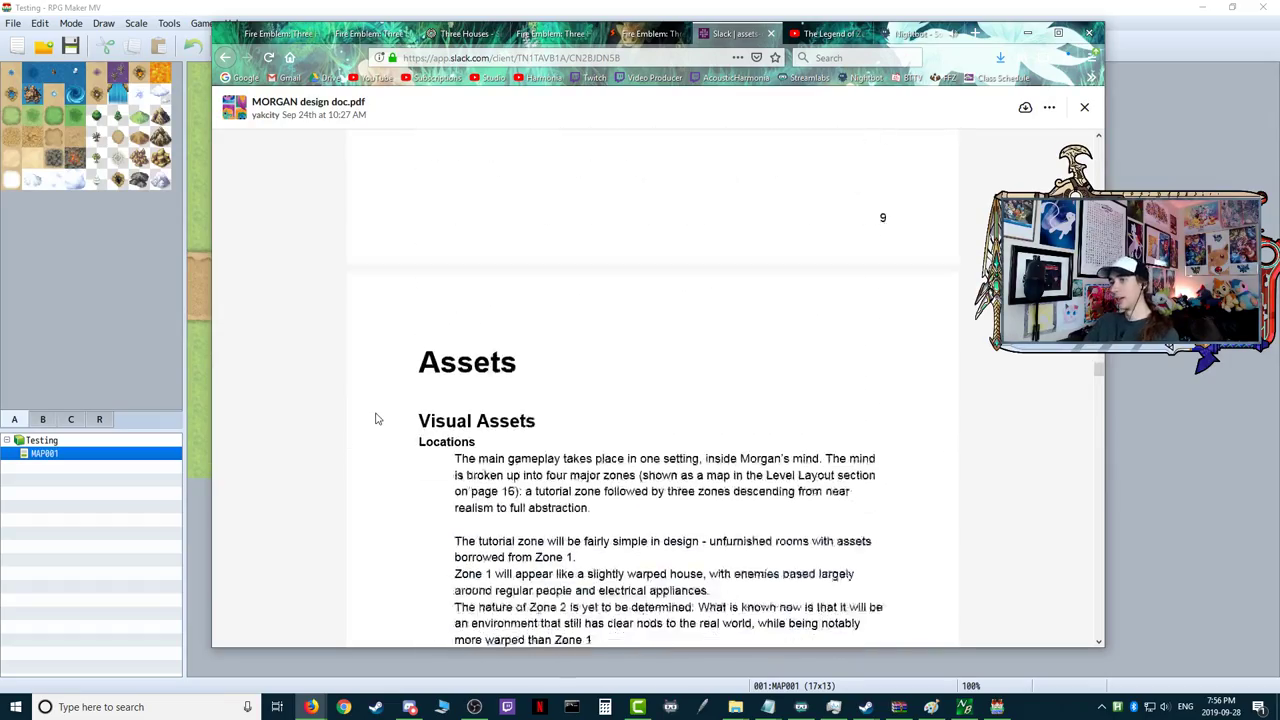
scroll(376, 418, "down", 12)
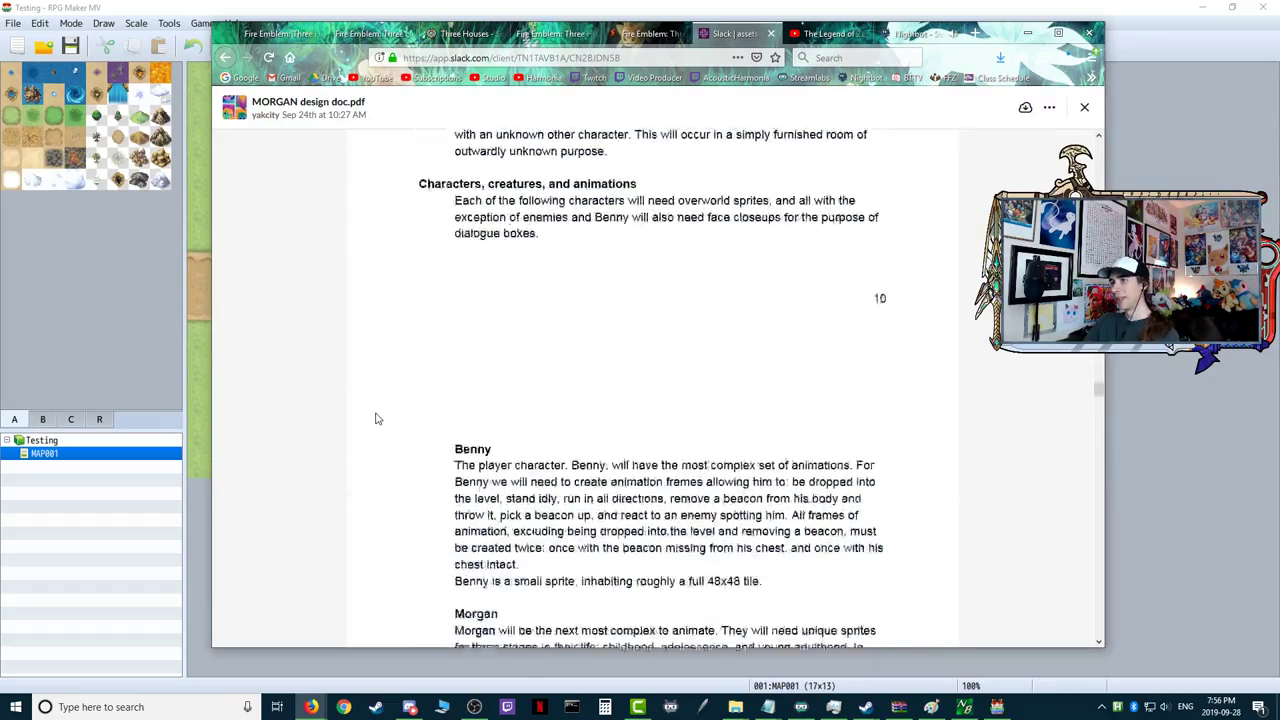
scroll(376, 418, "down", 10)
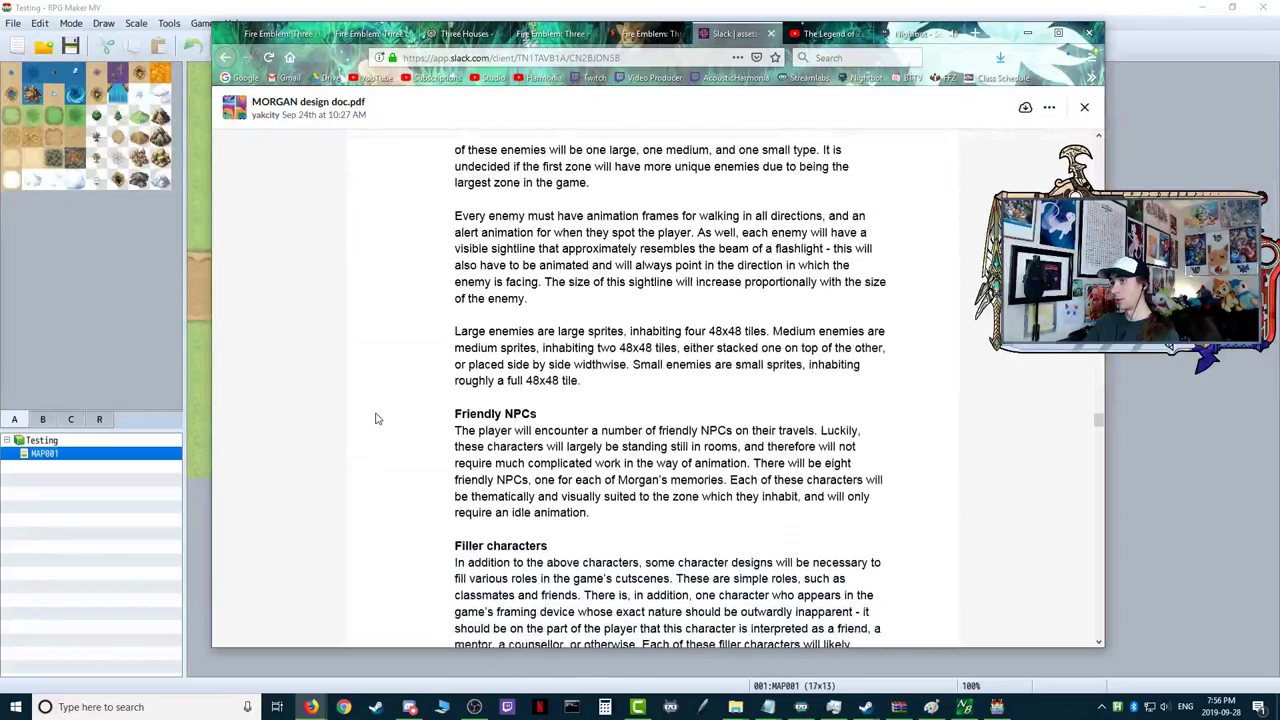
scroll(376, 418, "down", 10)
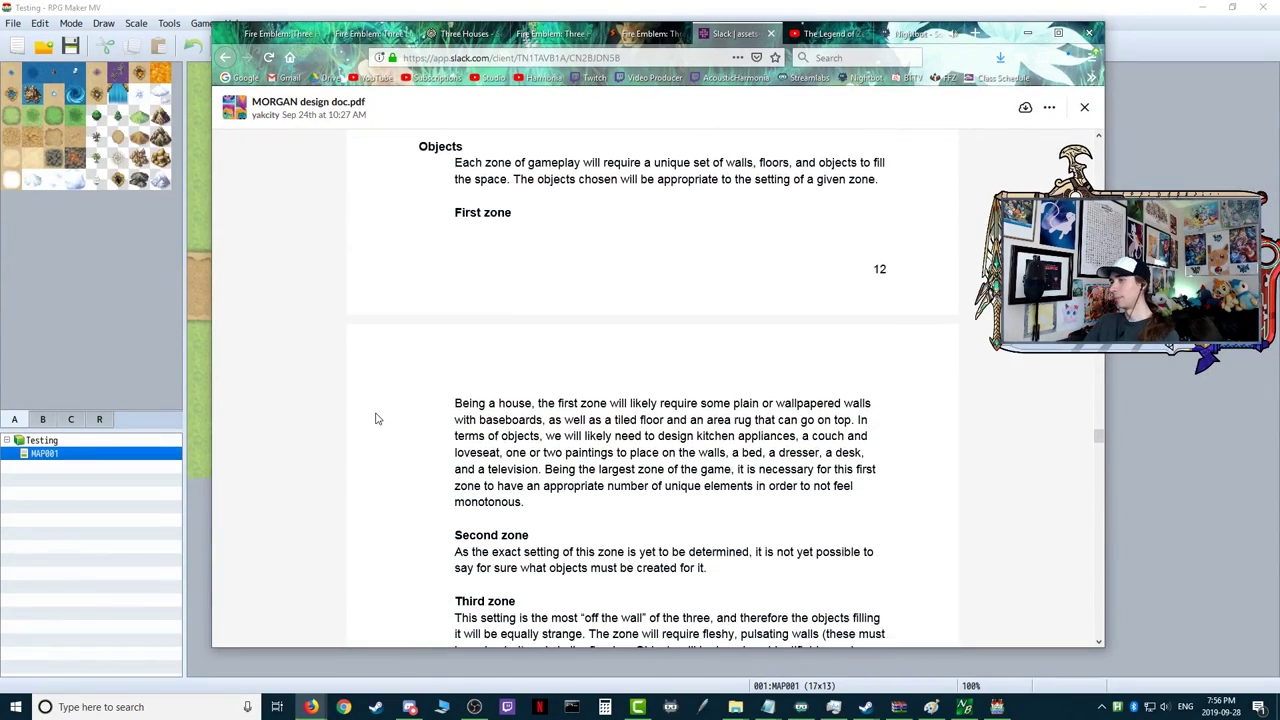
- Look over the existing sprite and tile prototypes, the Audio Assets music and sound sections, and the zone layout map
scroll(376, 418, "down", 4)
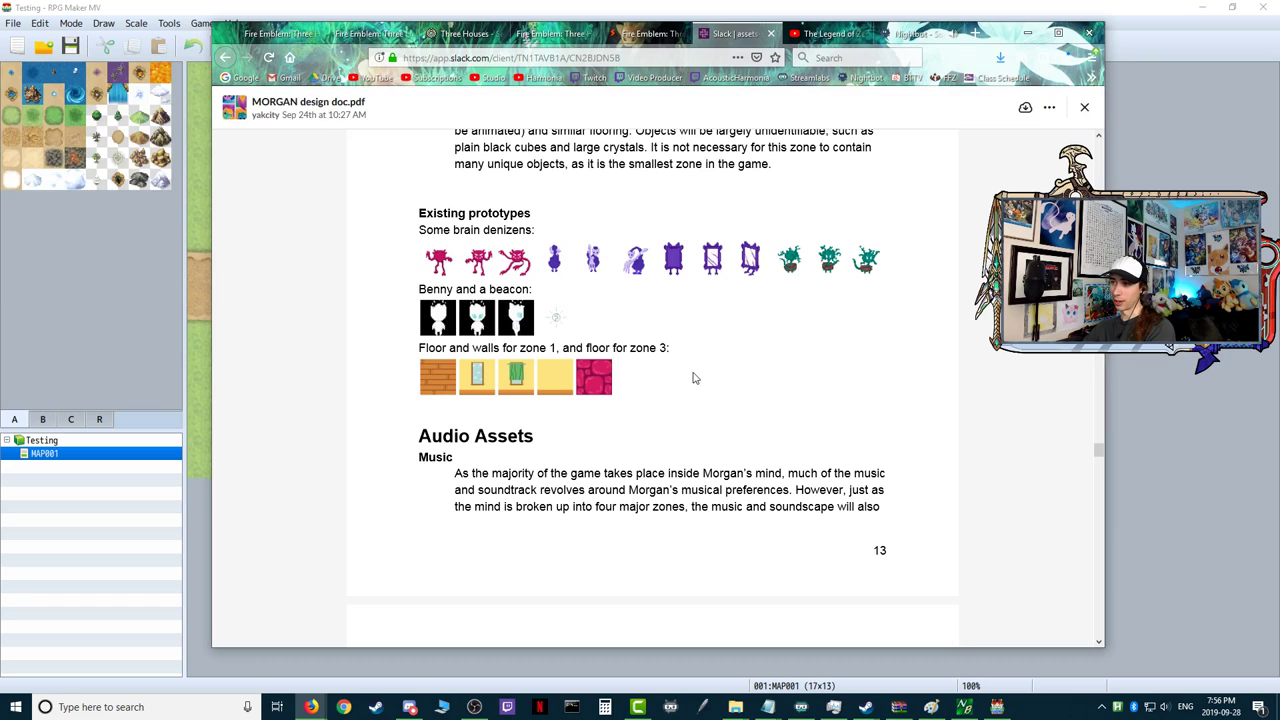
scroll(748, 345, "down", 2)
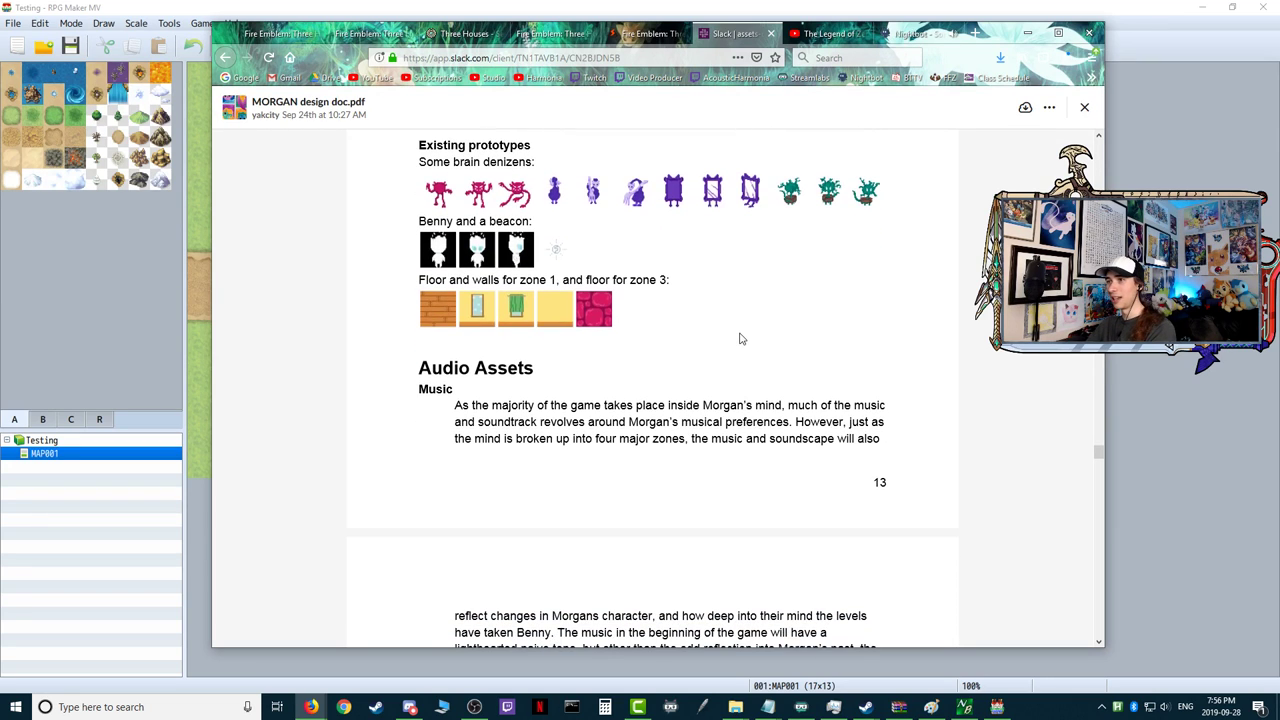
scroll(738, 333, "down", 3)
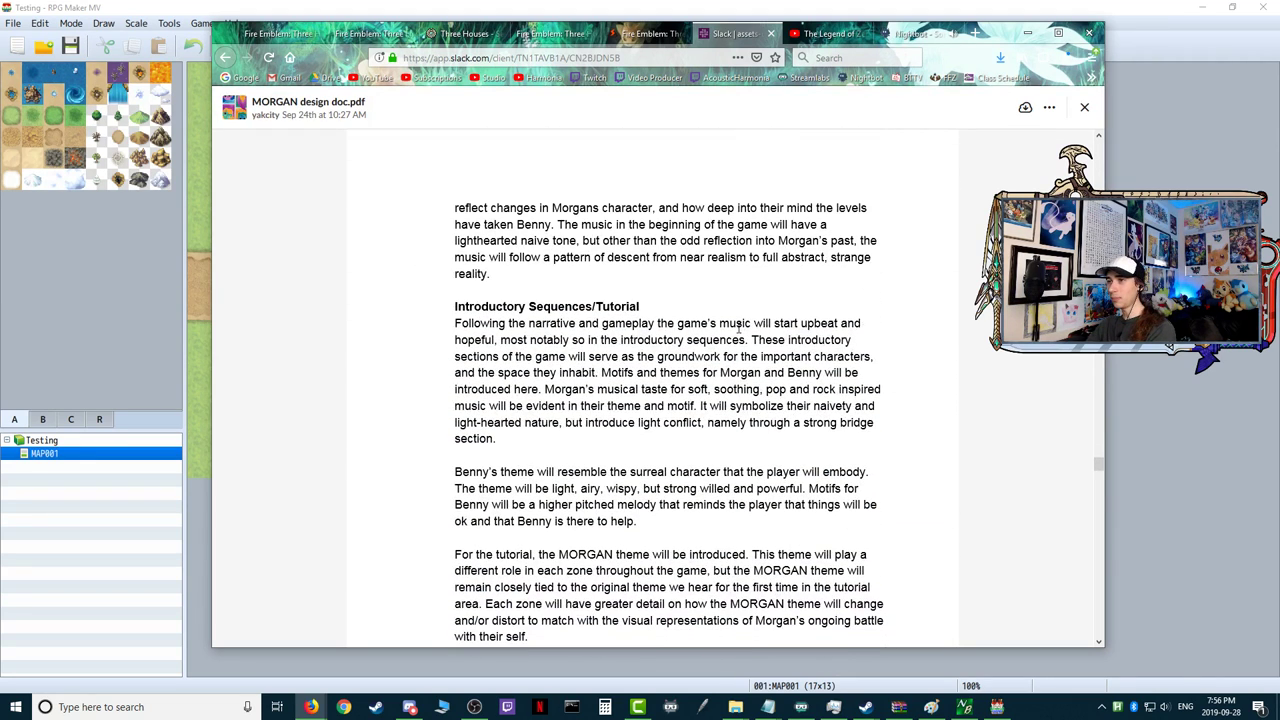
scroll(738, 325, "down", 8)
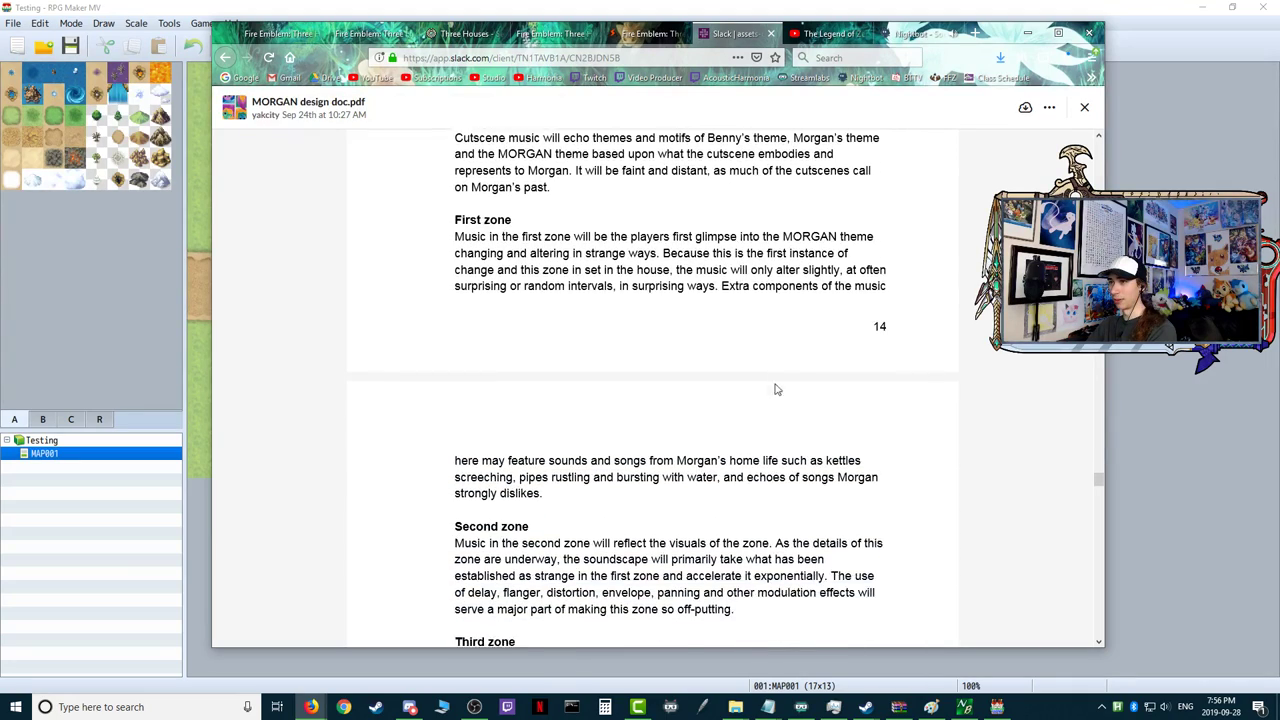
scroll(990, 450, "down", 5)
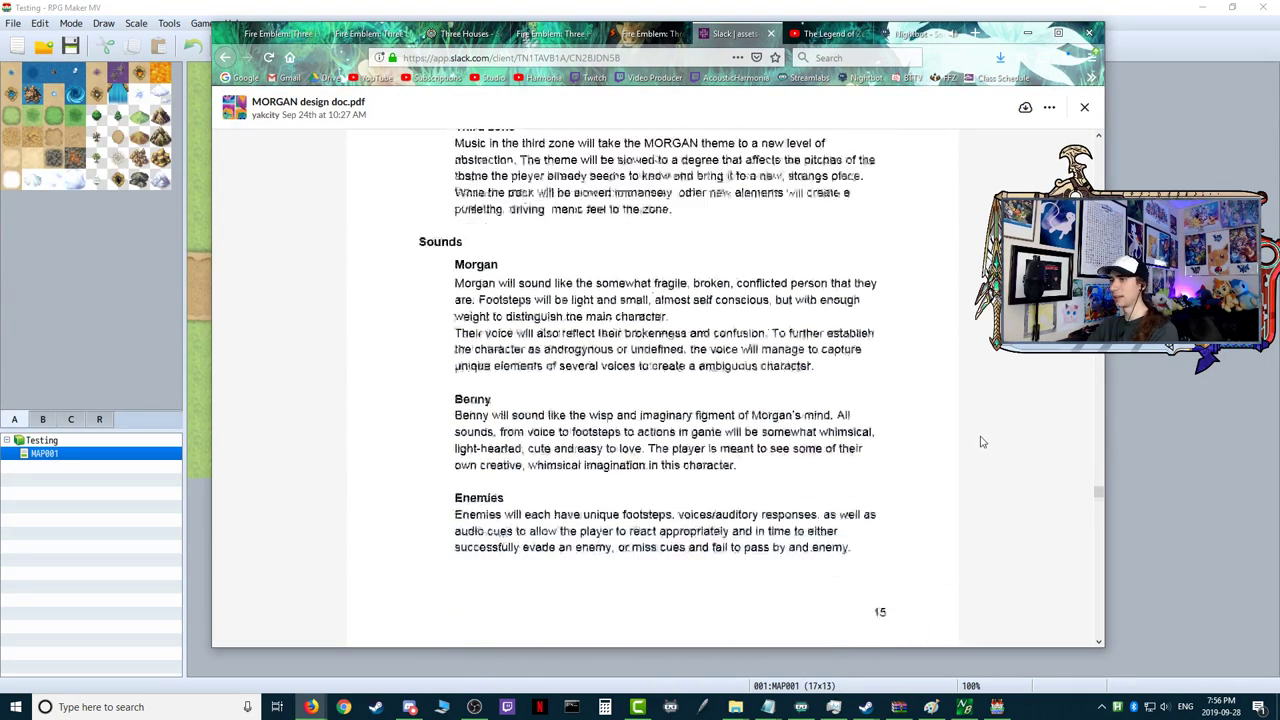
scroll(981, 441, "down", 8)
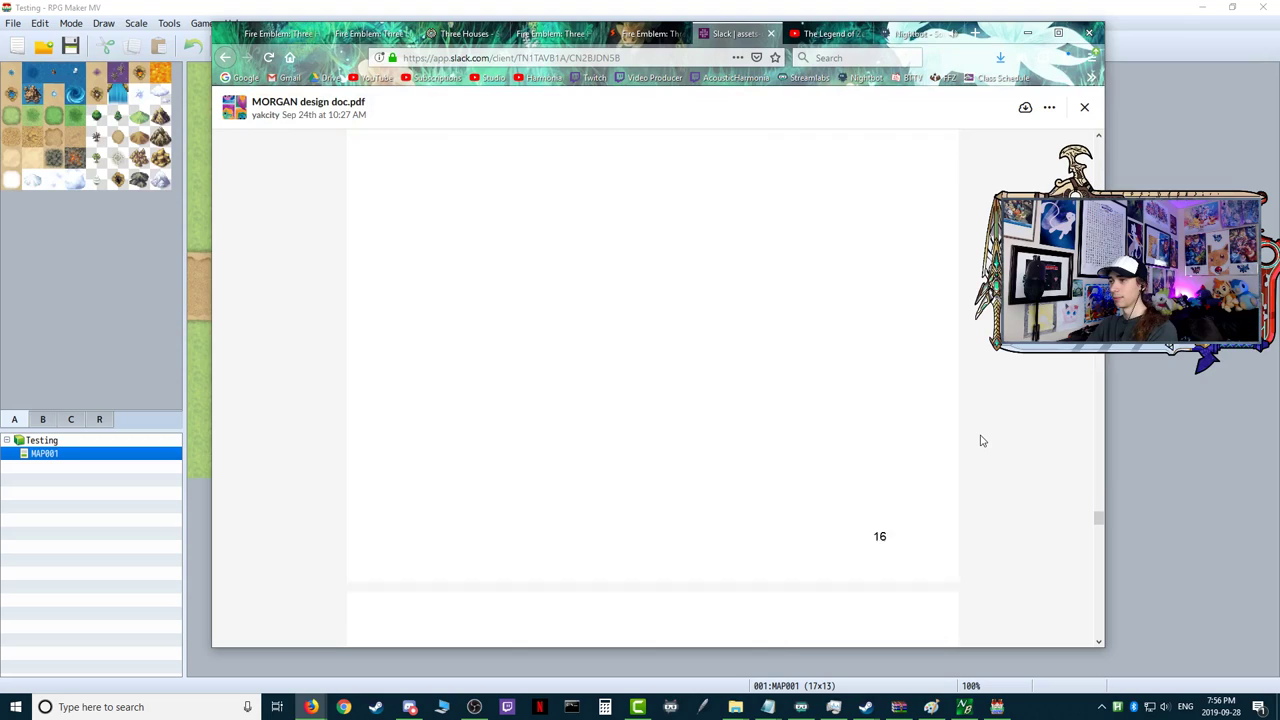
scroll(981, 441, "down", 6)
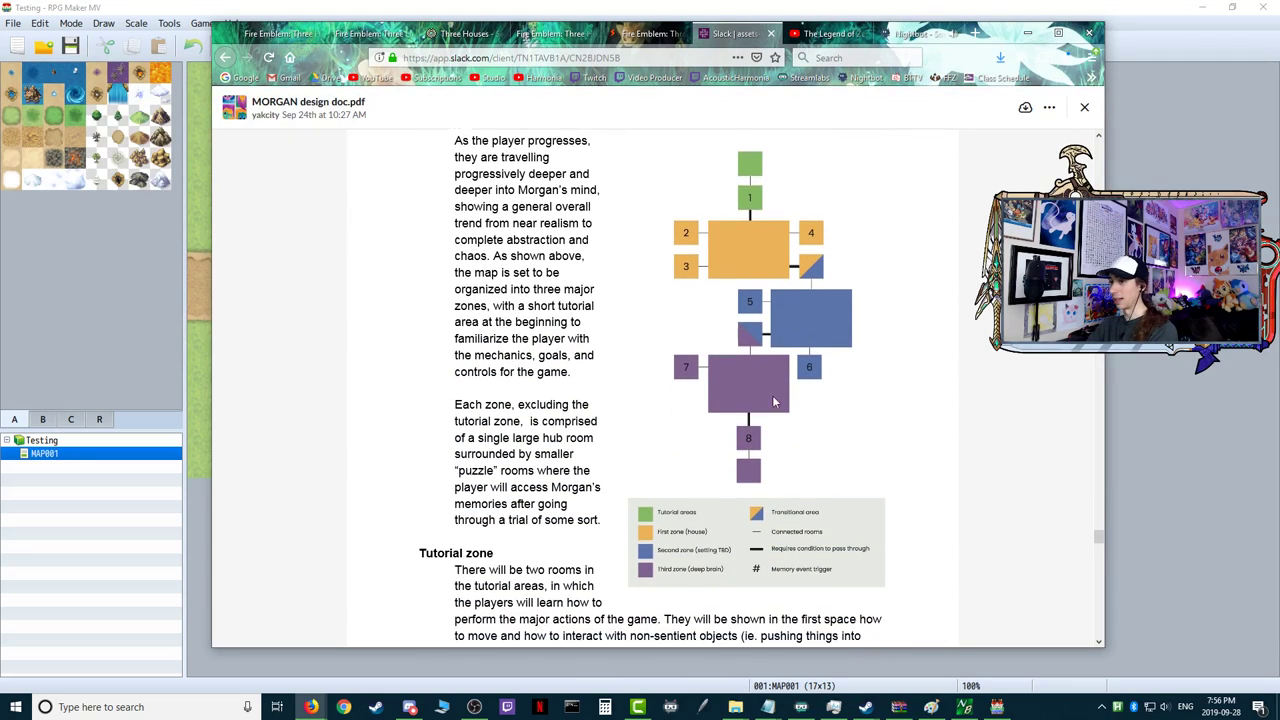
- Read Programming challenges and the Production Timeline milestones, and check the Oct 3 deadline against the system calendar
scroll(835, 393, "down", 10)
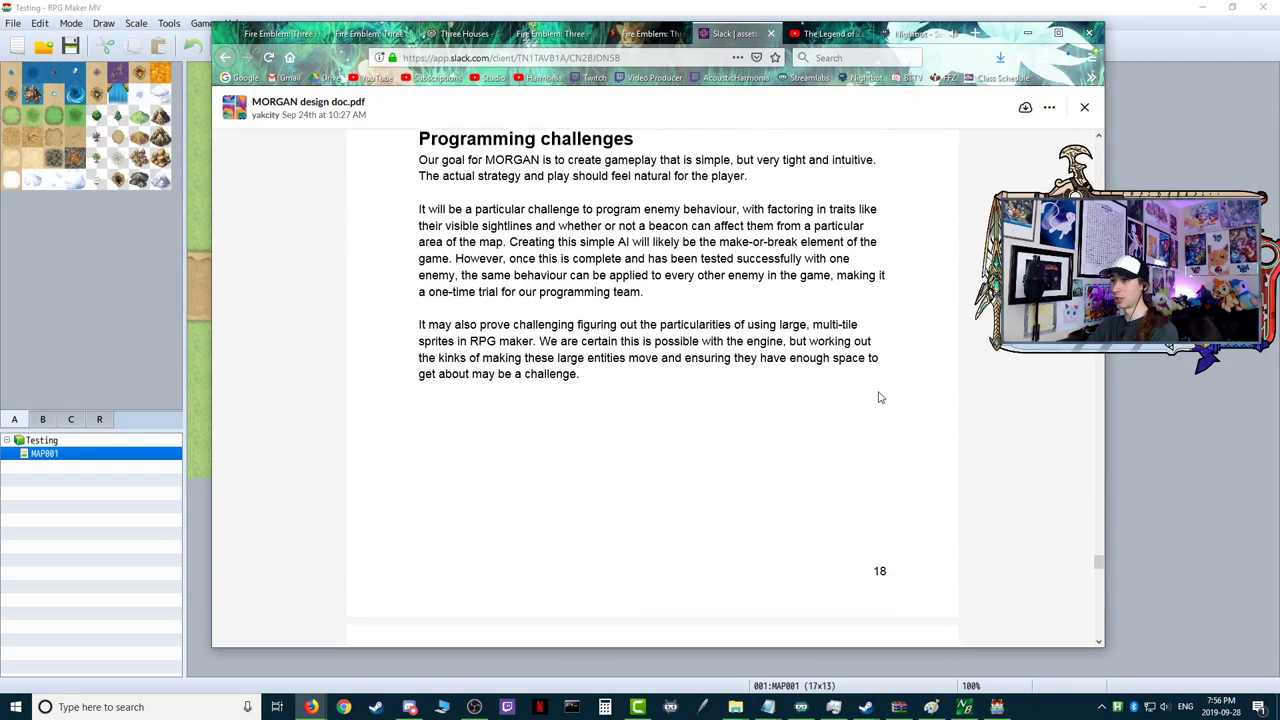
scroll(879, 398, "down", 6)
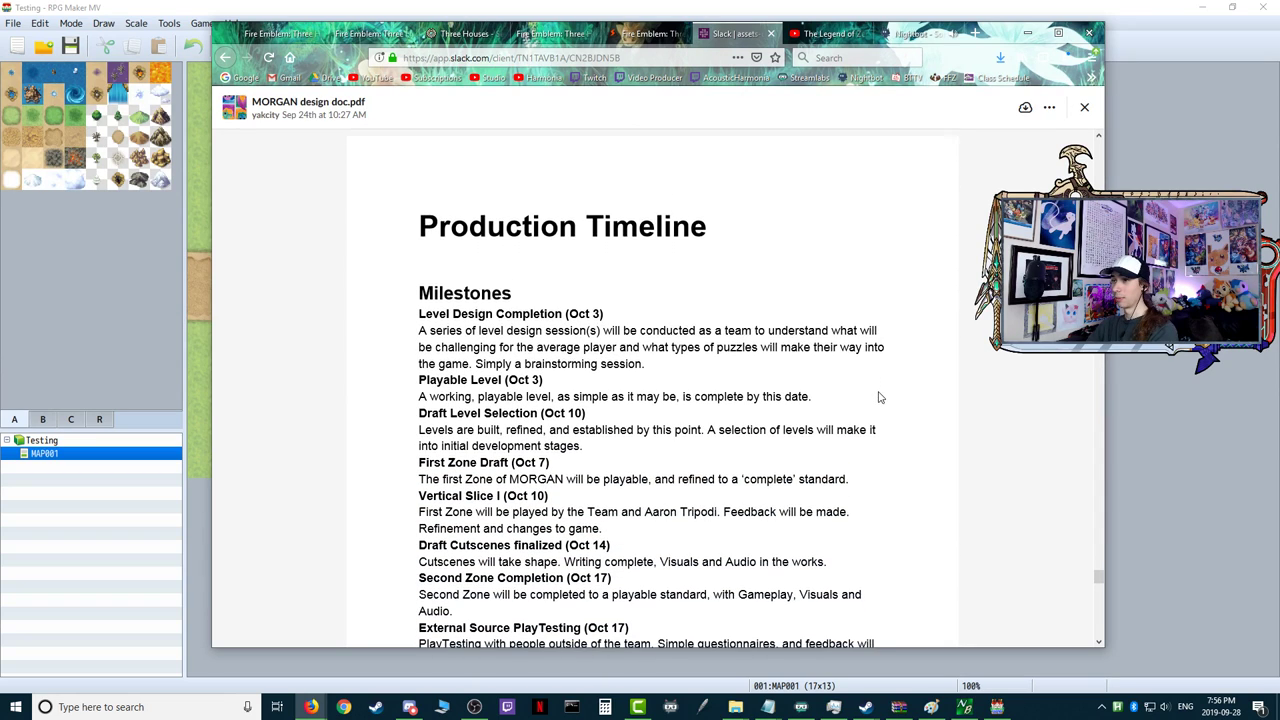
scroll(900, 403, "down", 1)
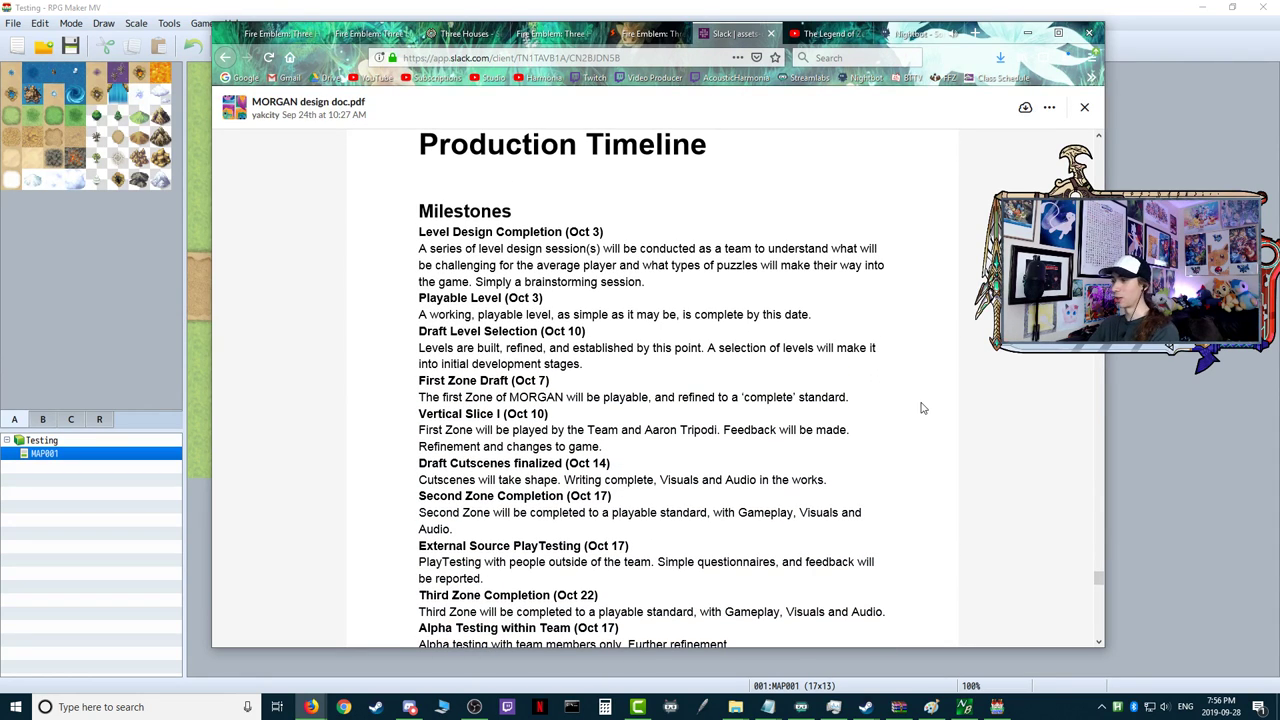
left_click(1217, 706)
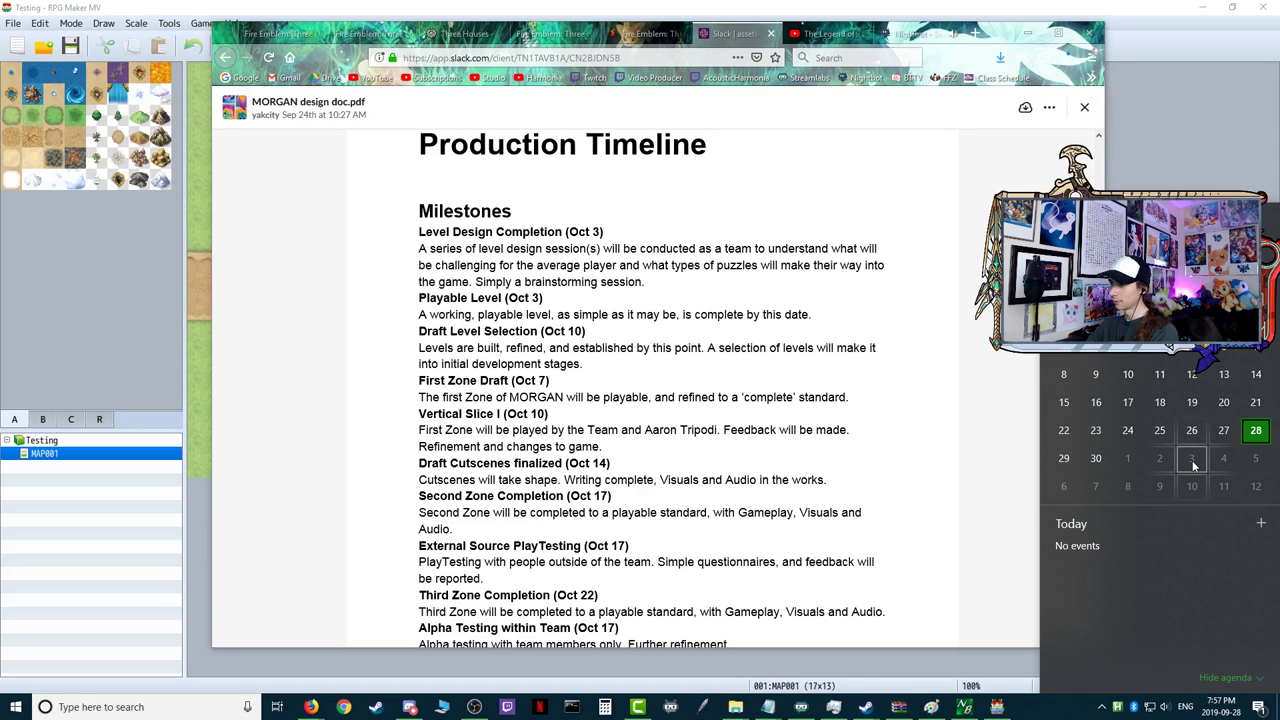
left_click(826, 466)
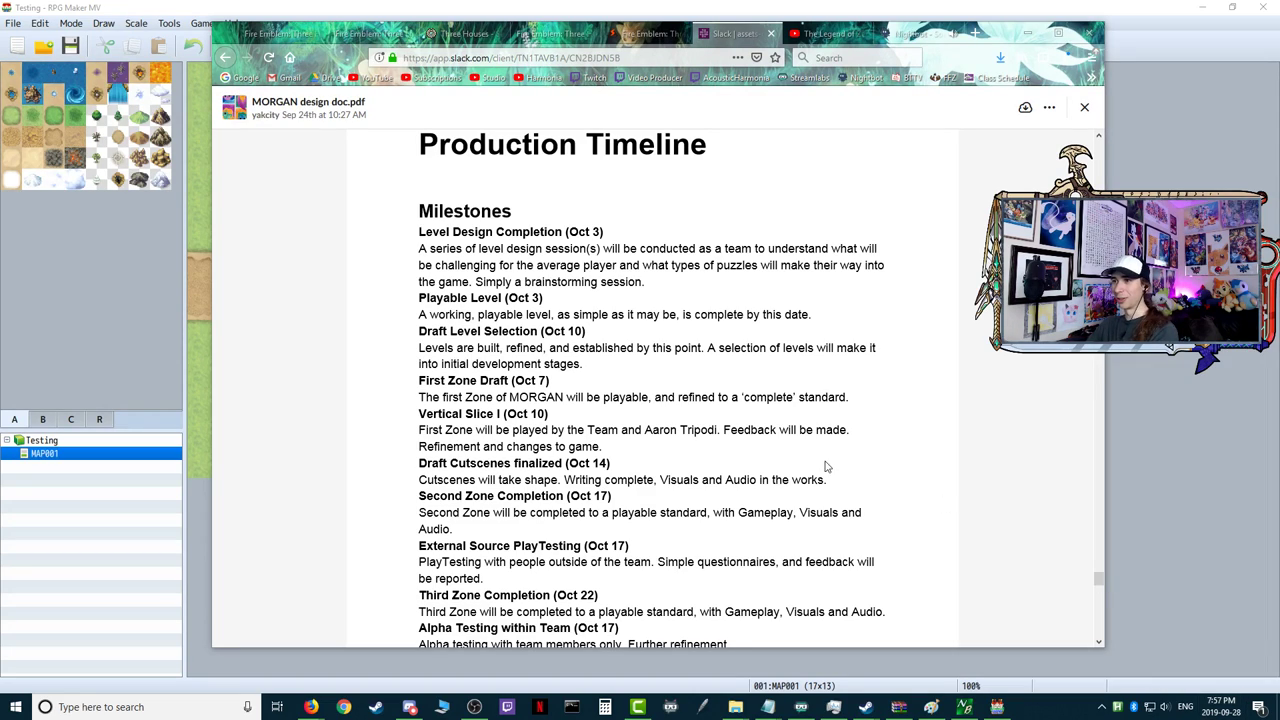
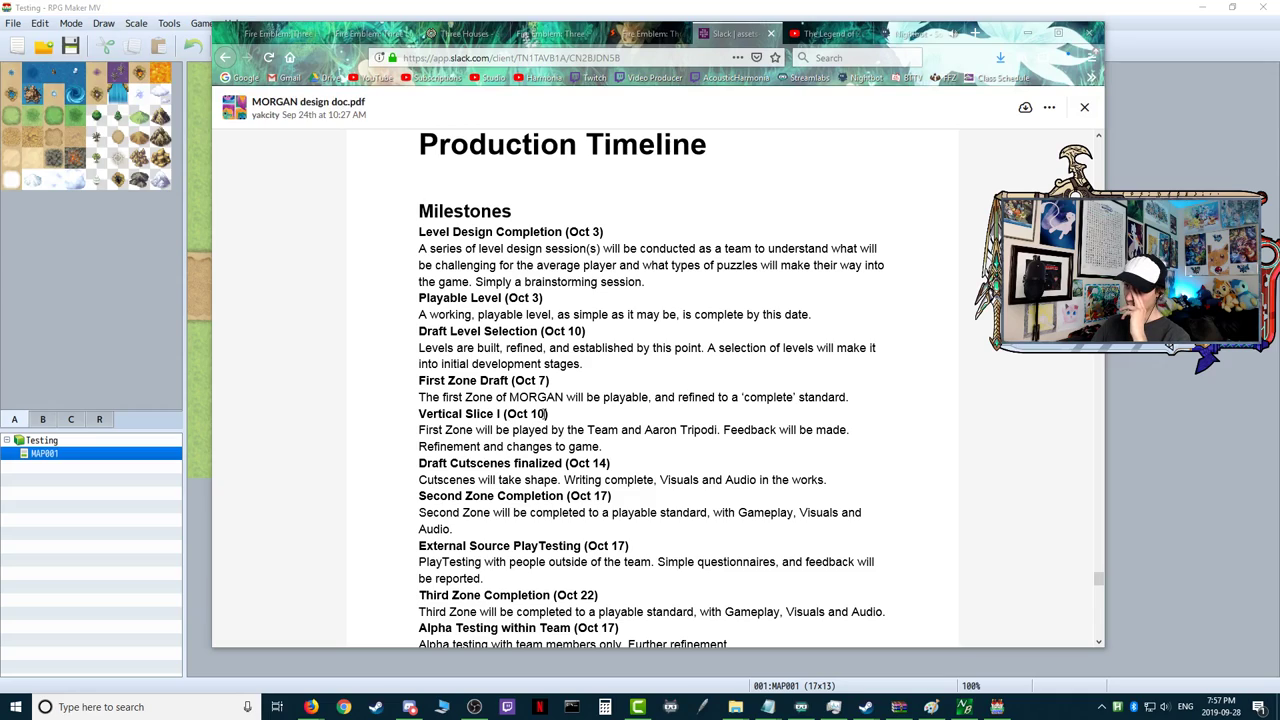
- Skim the remaining milestones, Risks and challenges, and Contingency plans to the document's end, and move the browser off the map editor
scroll(549, 413, "down", 10)
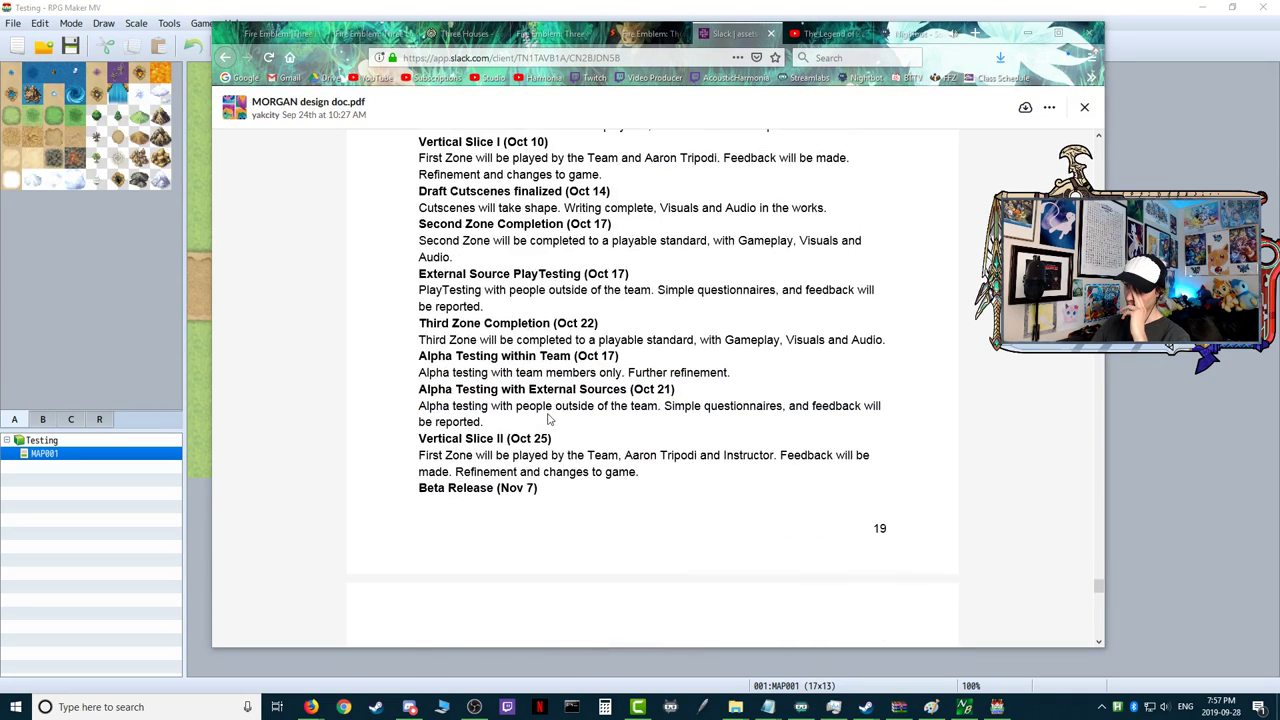
scroll(549, 416, "down", 10)
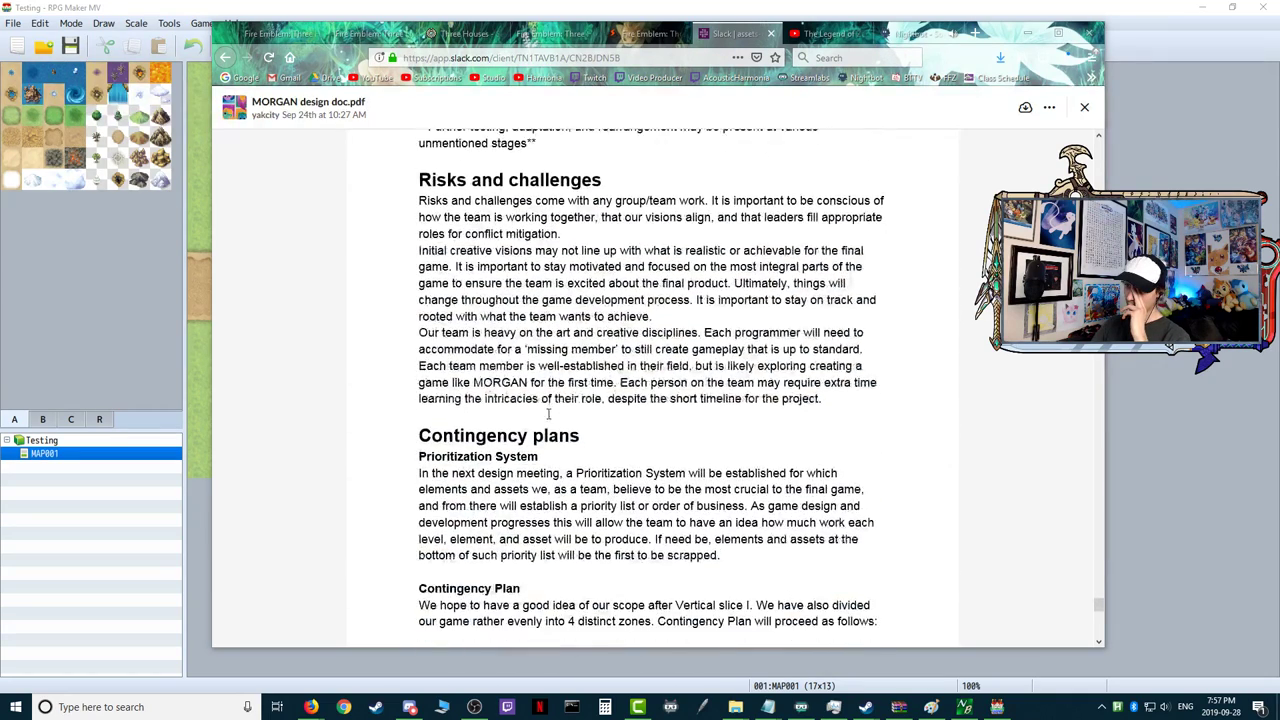
scroll(590, 425, "down", 5)
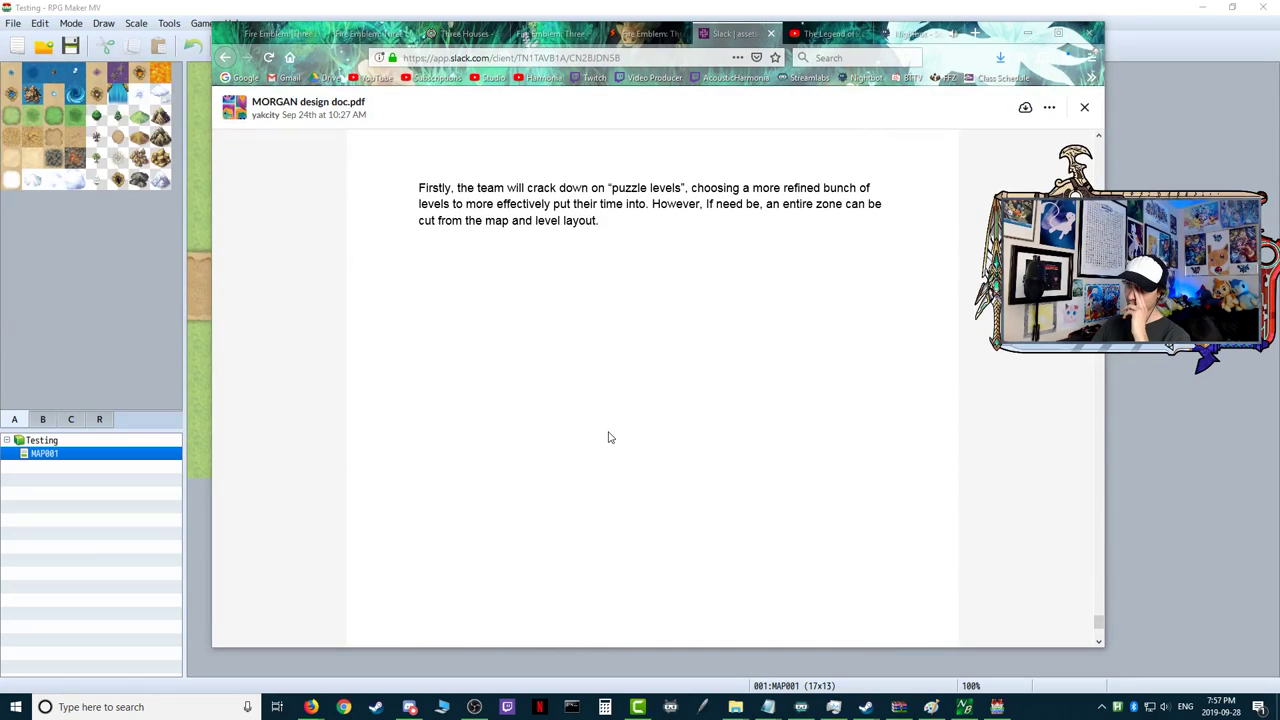
scroll(640, 438, "down", 2)
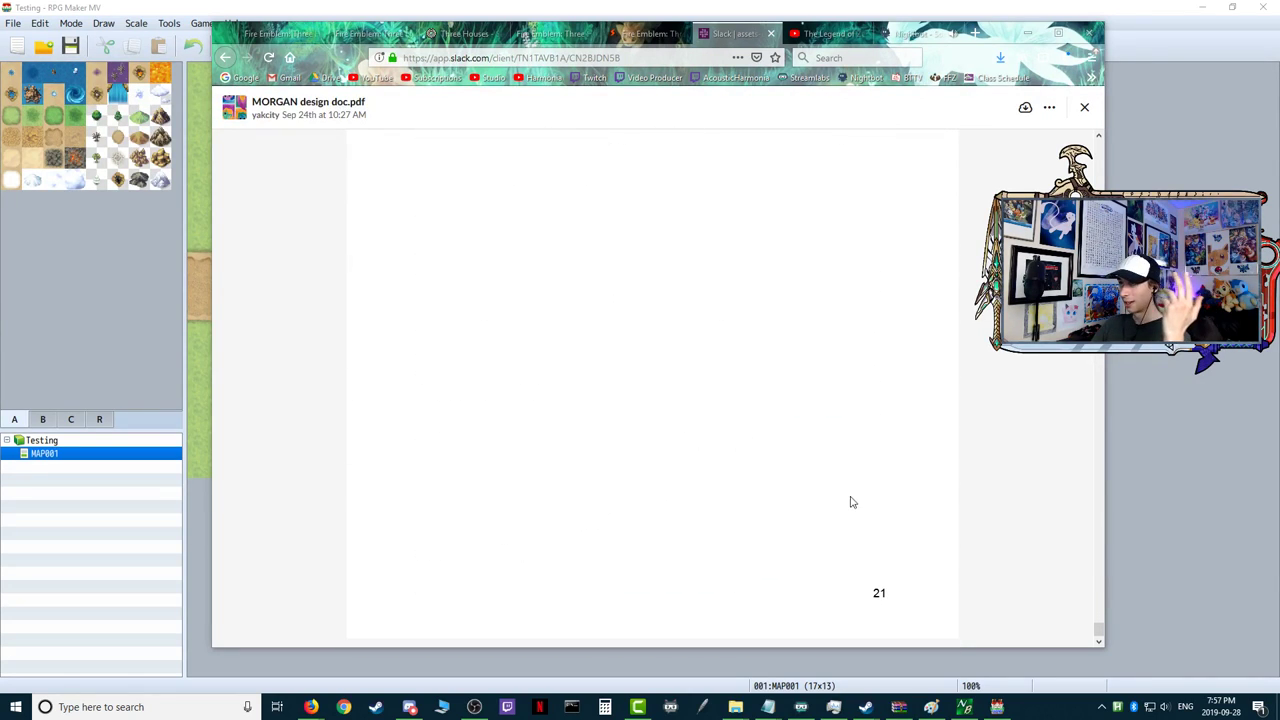
left_click_drag(997, 38, 1279, 40)
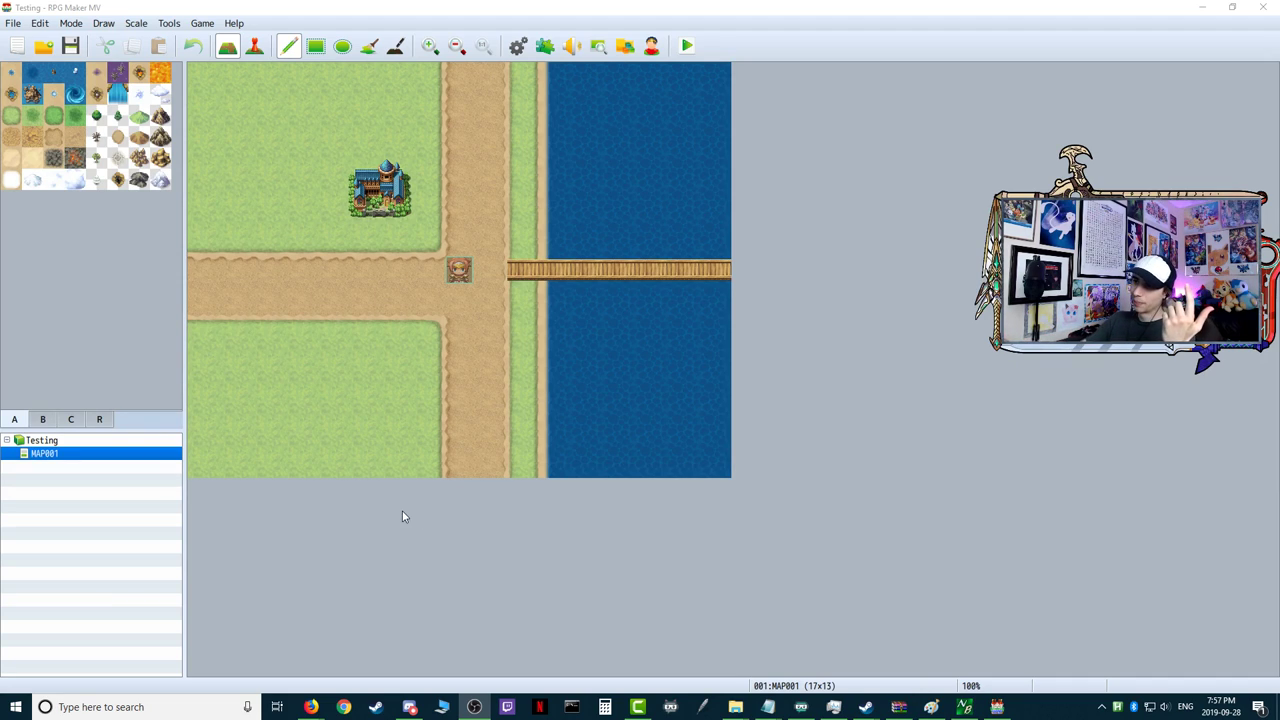
right_click(37, 459)
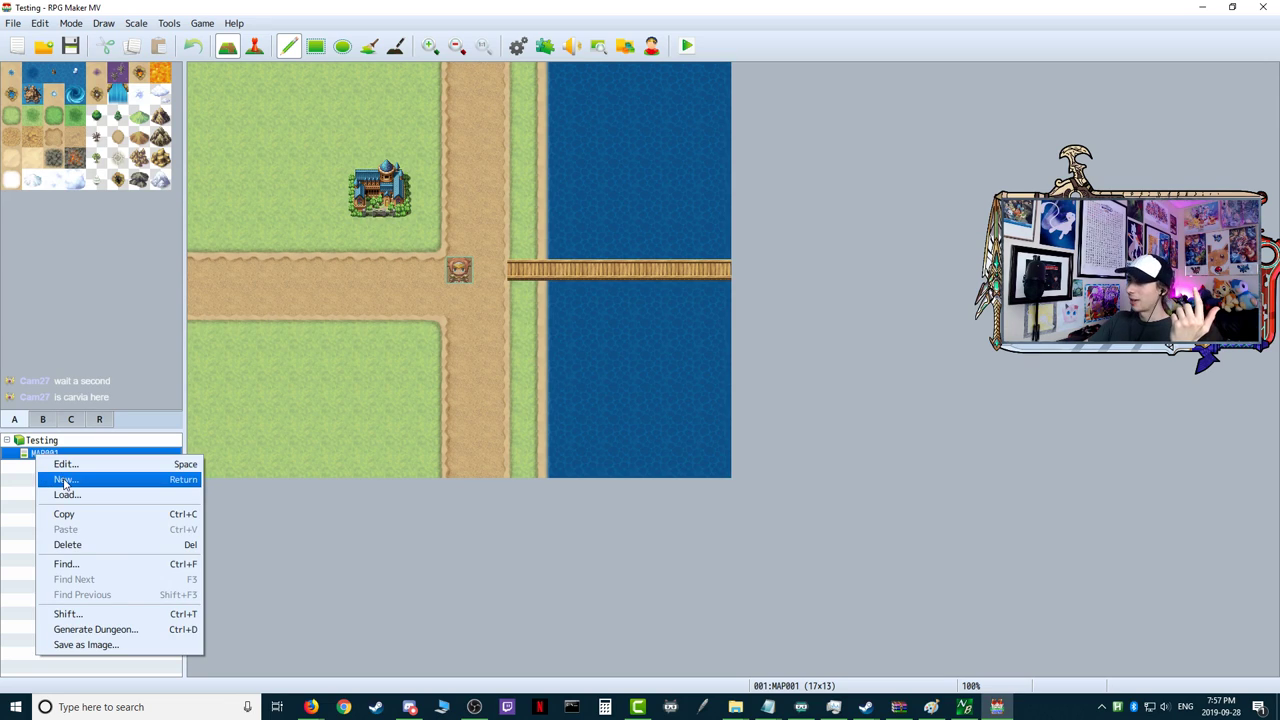
left_click(63, 481)
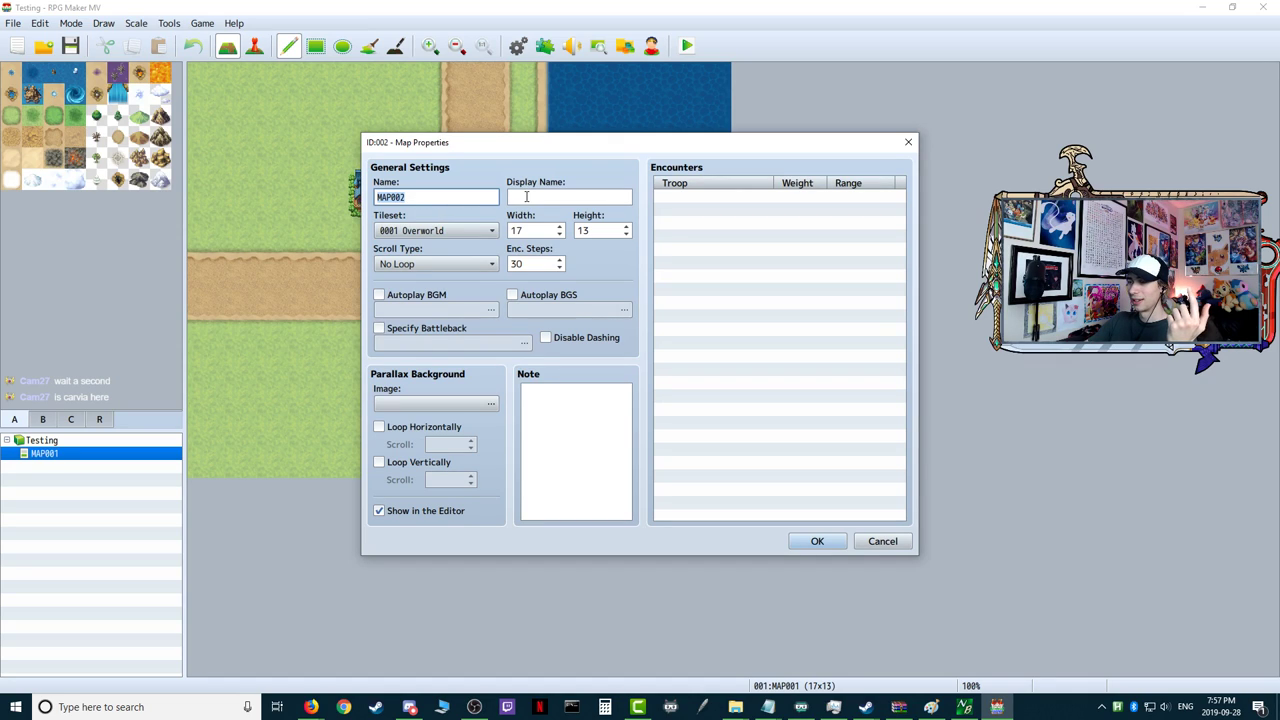
left_click(526, 197)
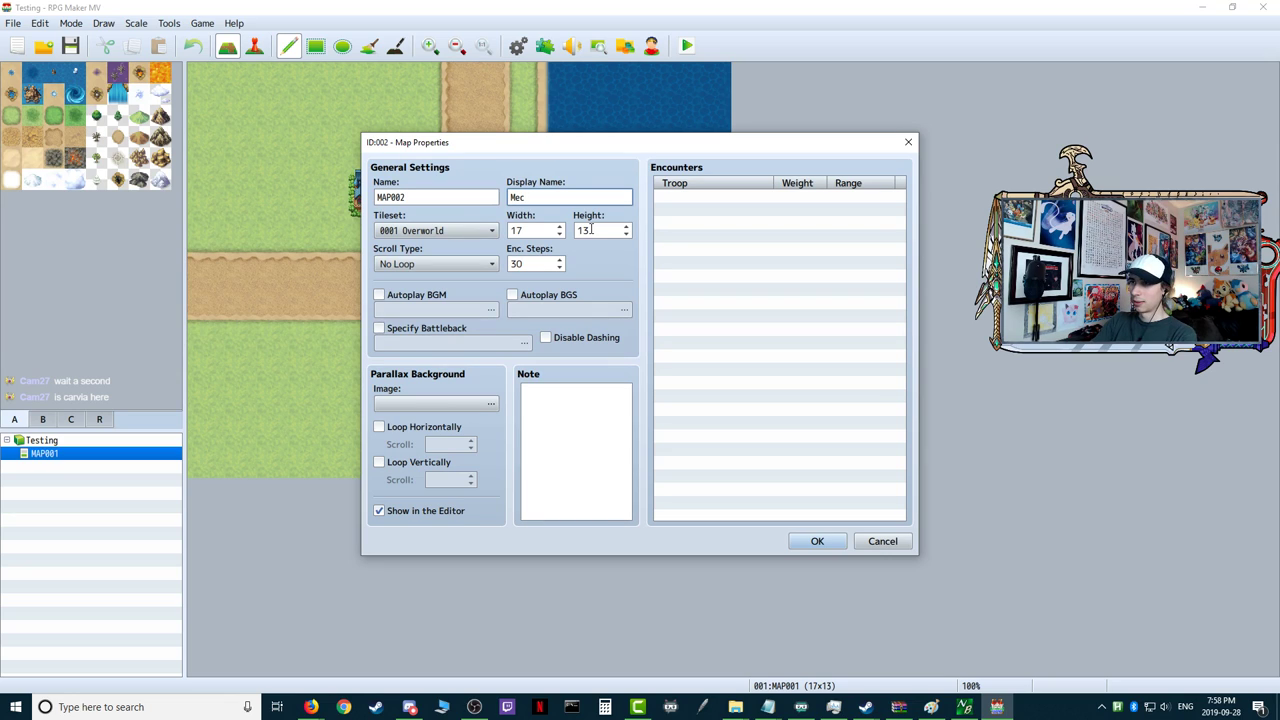
left_click(884, 541)
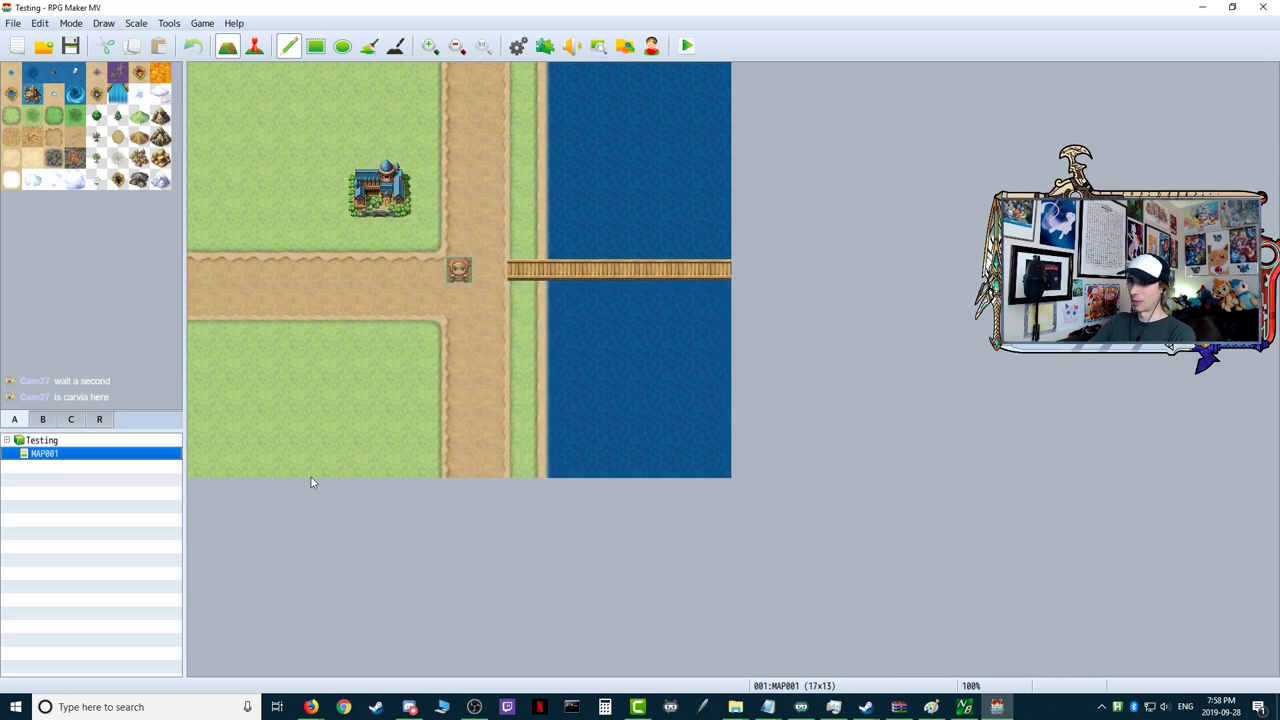
- Give the existing map MAP001 the display name "Mechanic Testing" in its map properties
right_click(50, 455)
left_click(78, 465)
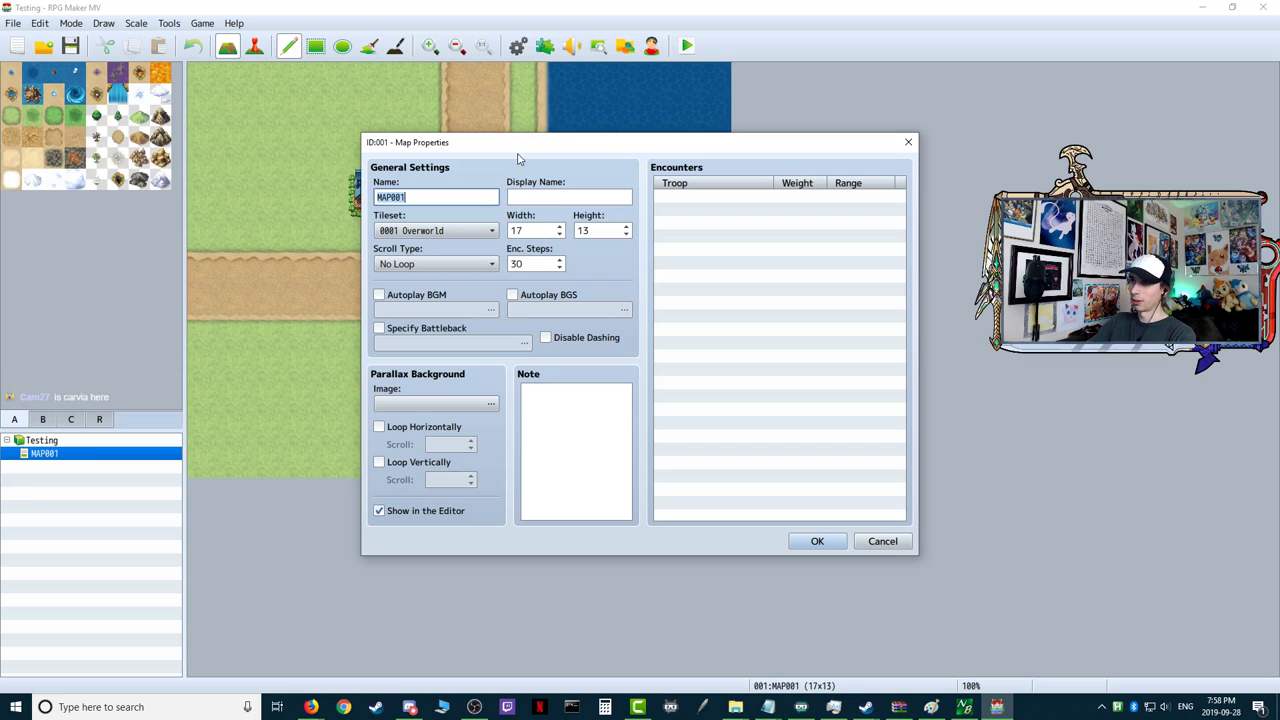
left_click(525, 197)
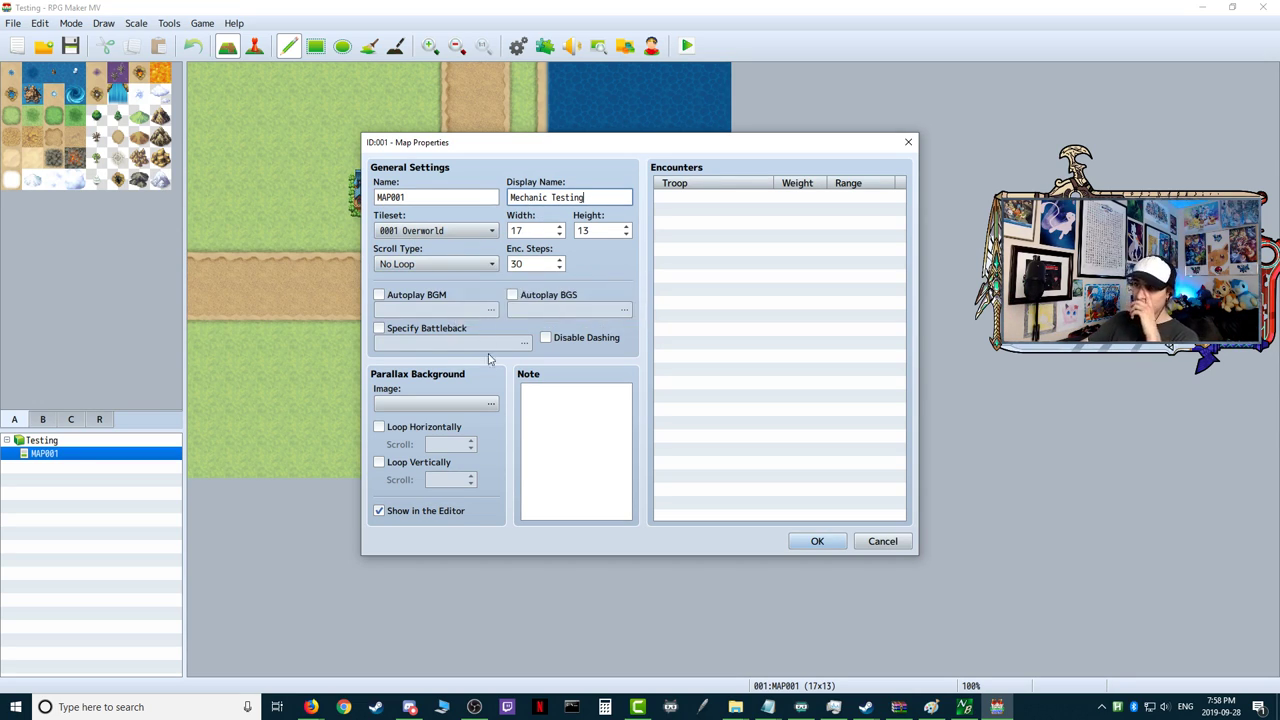
- Resize MAP001 to a width of 40 and a height of 25 tiles and apply the map properties
double_click(528, 231)
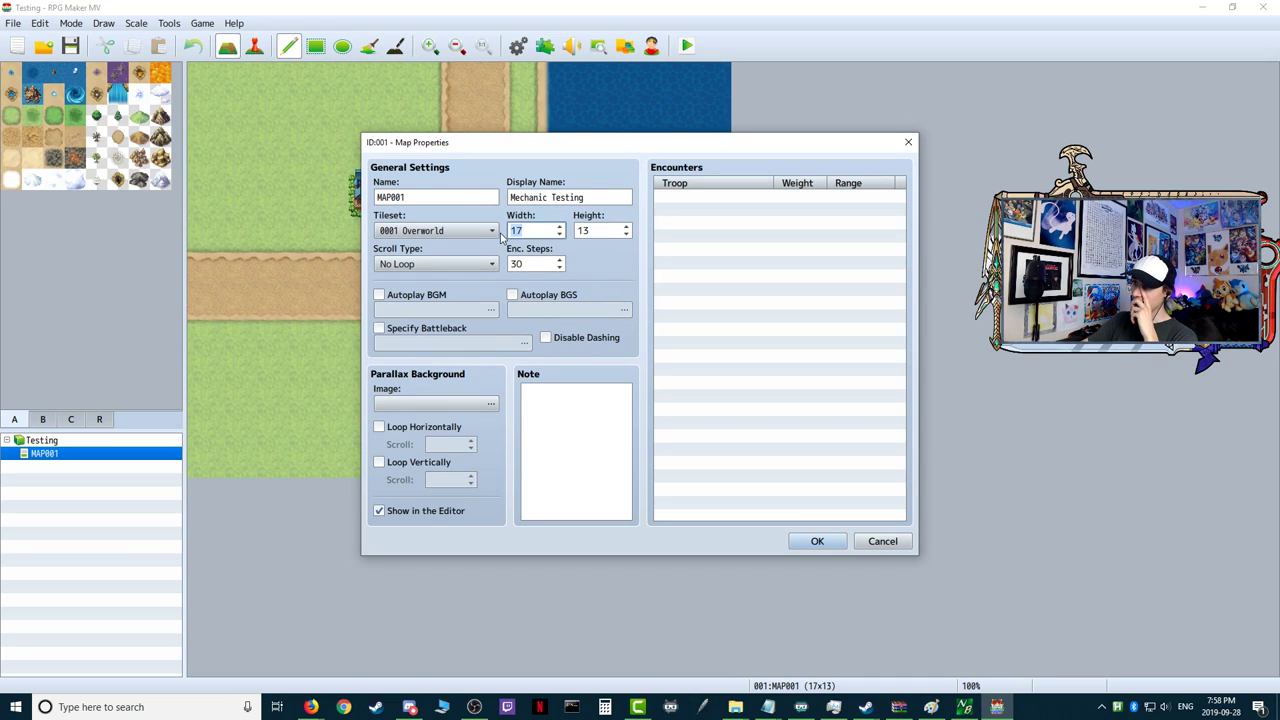
type("25")
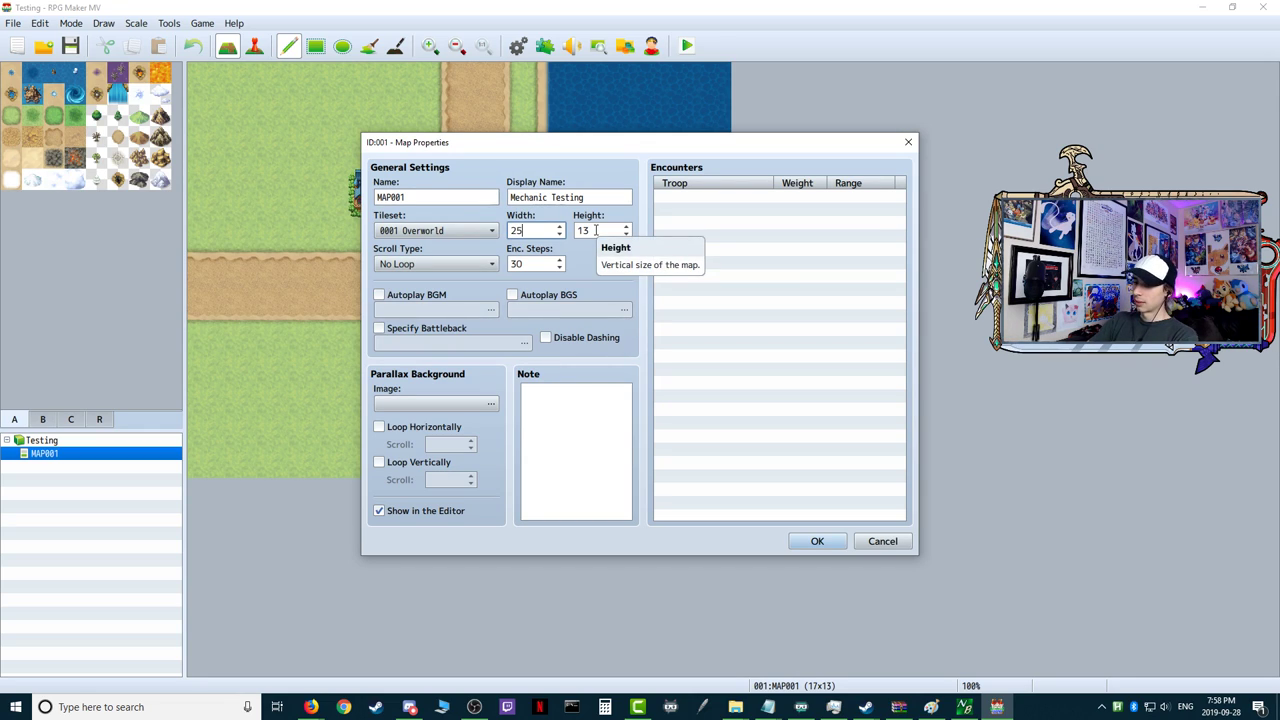
key("BackSpace")
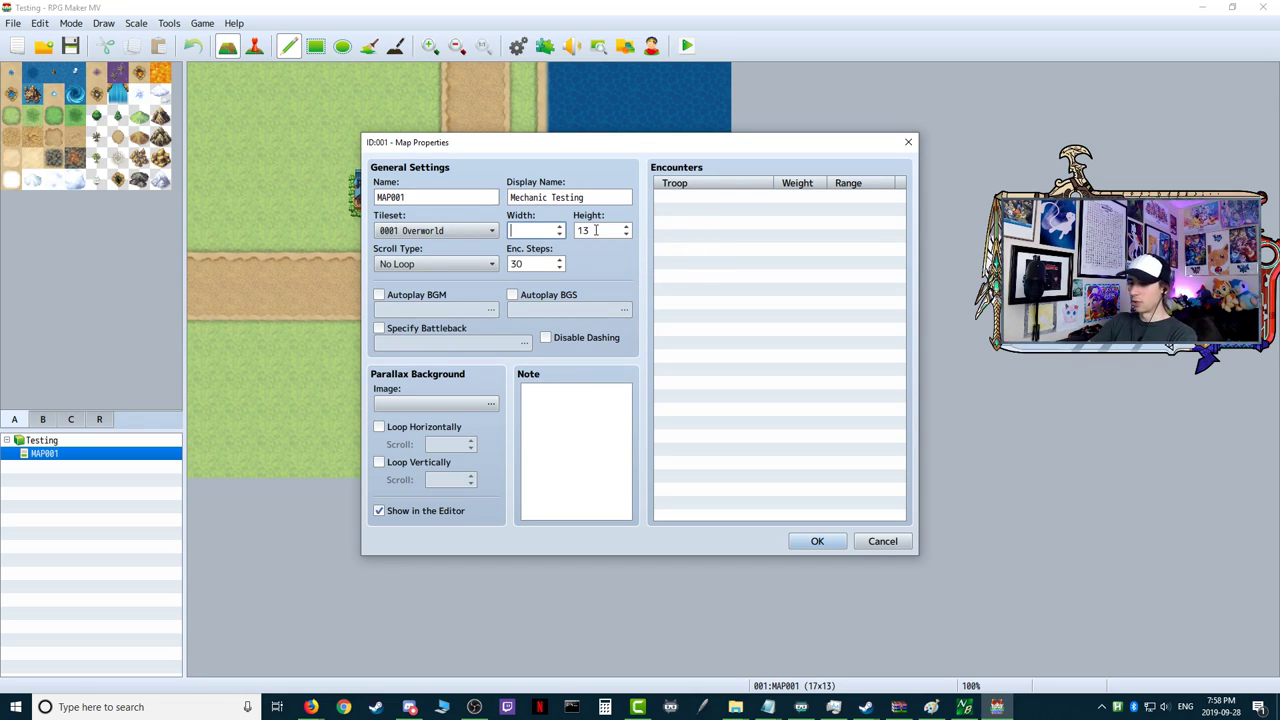
key("Tab")
type("25")
left_click(817, 541)
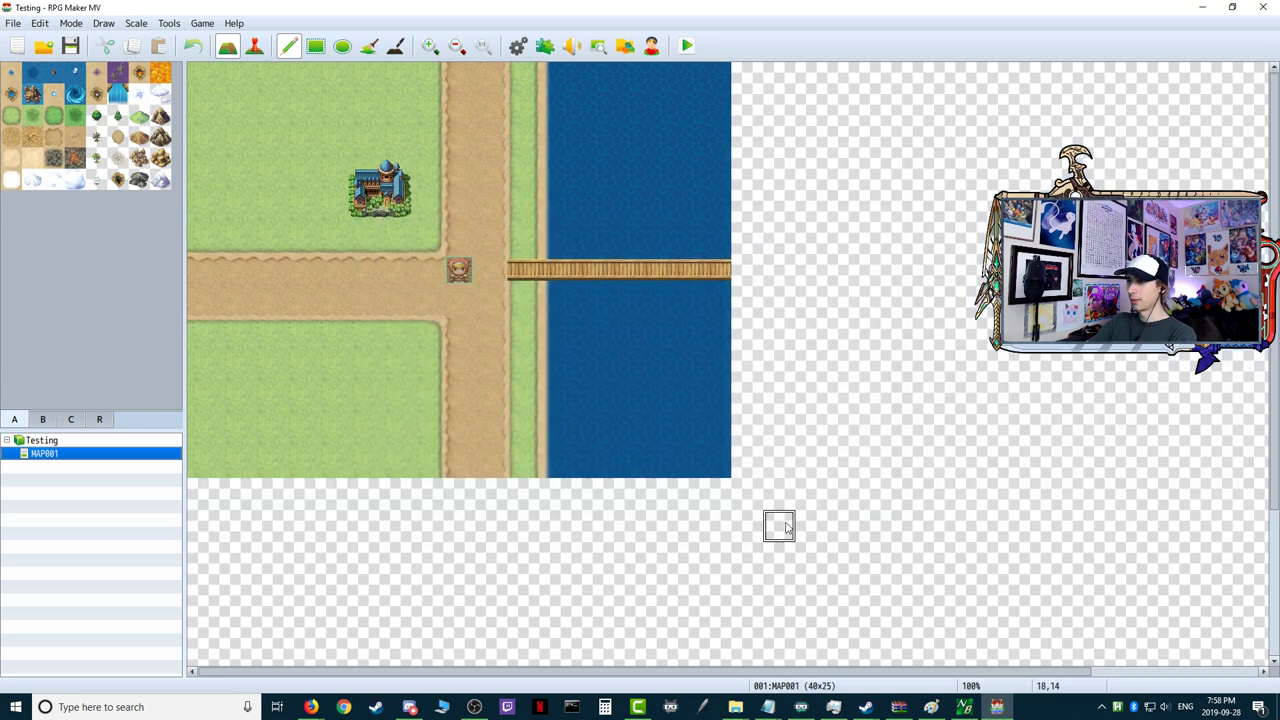
scroll(713, 447, "down", 2)
scroll(711, 443, "up", 4)
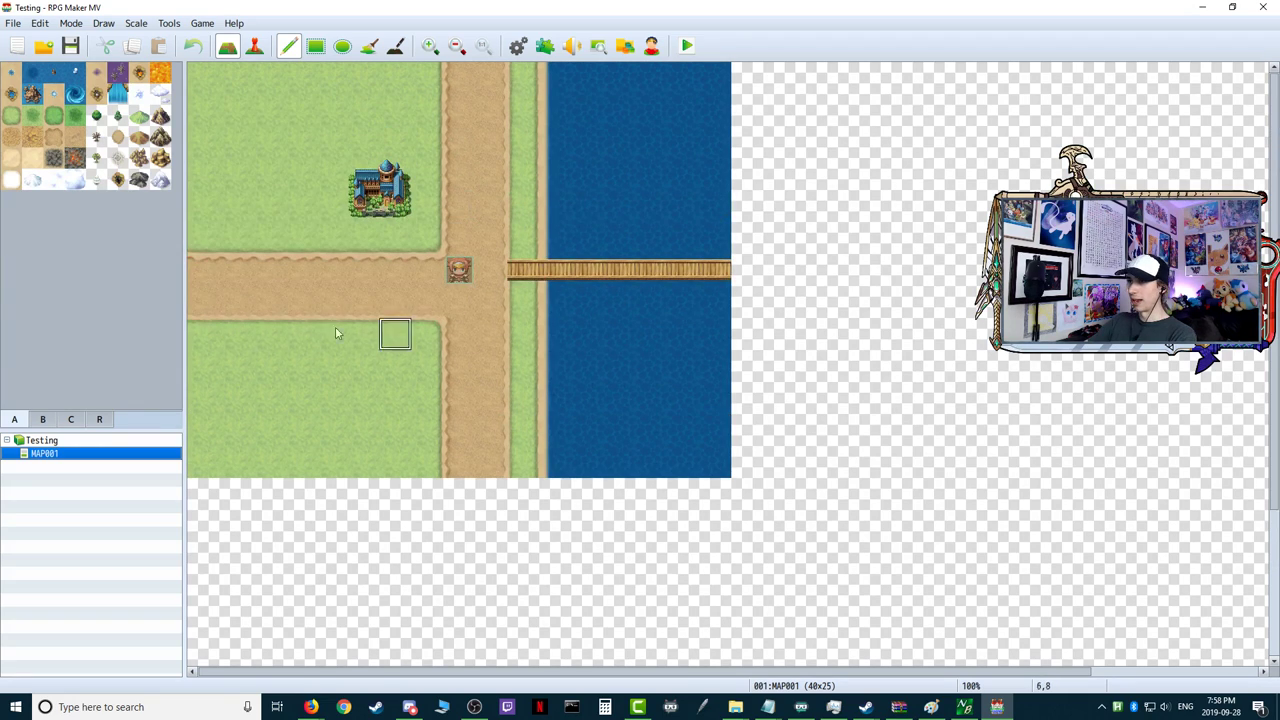
- Rename map MAP001 to "Mechanic Testing" in its map properties
right_click(36, 455)
left_click(86, 465)
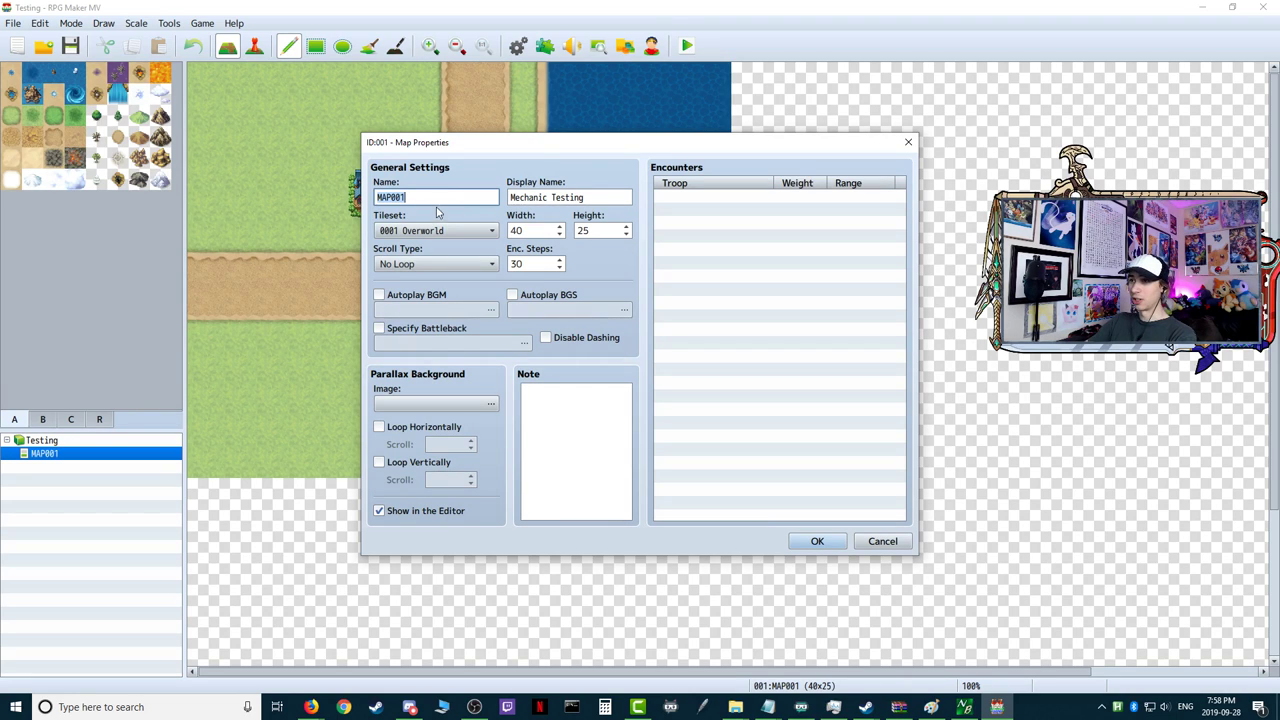
type("Mechanic Testing")
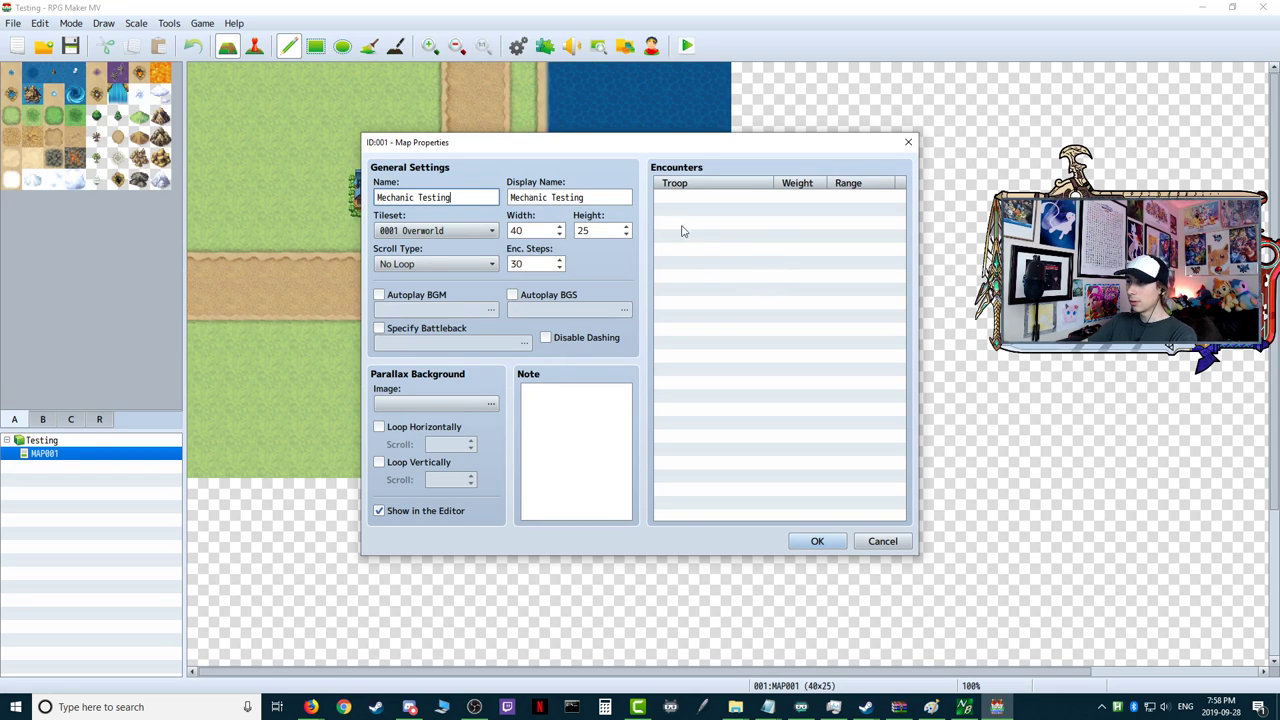
- Set the map's width to 30 and height to 15 tiles and apply the map properties
double_click(540, 229)
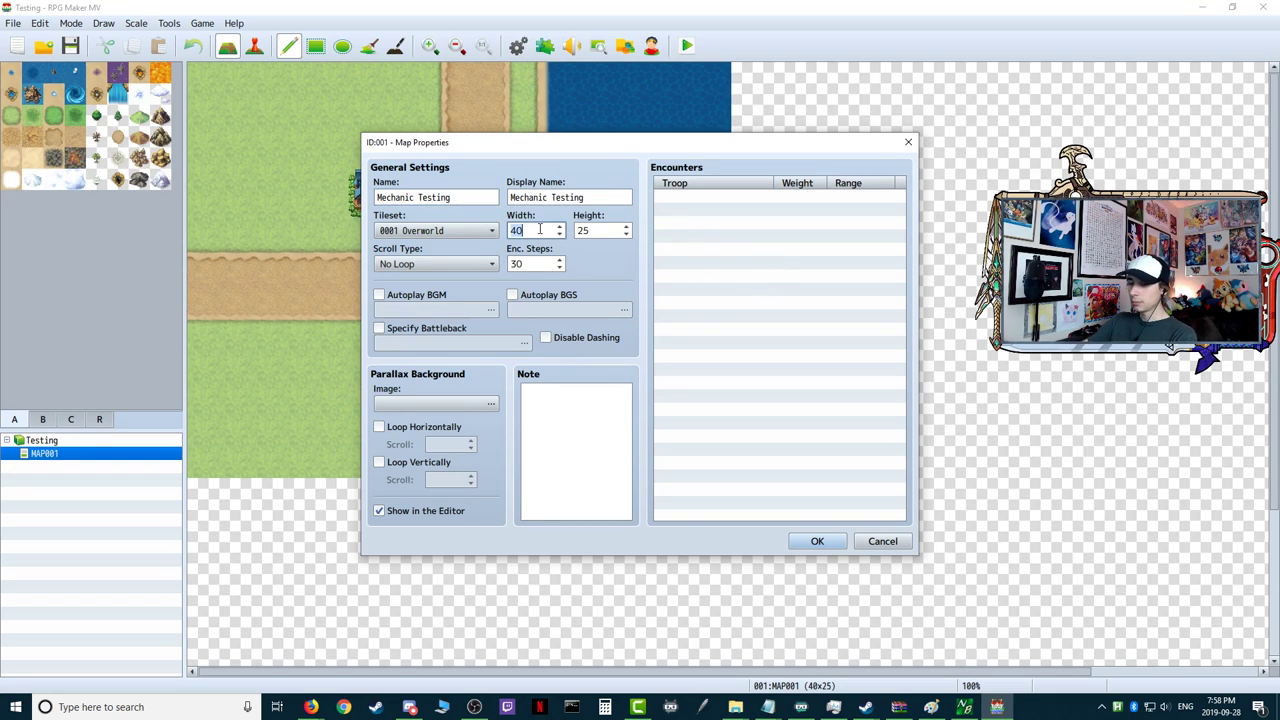
double_click(600, 229)
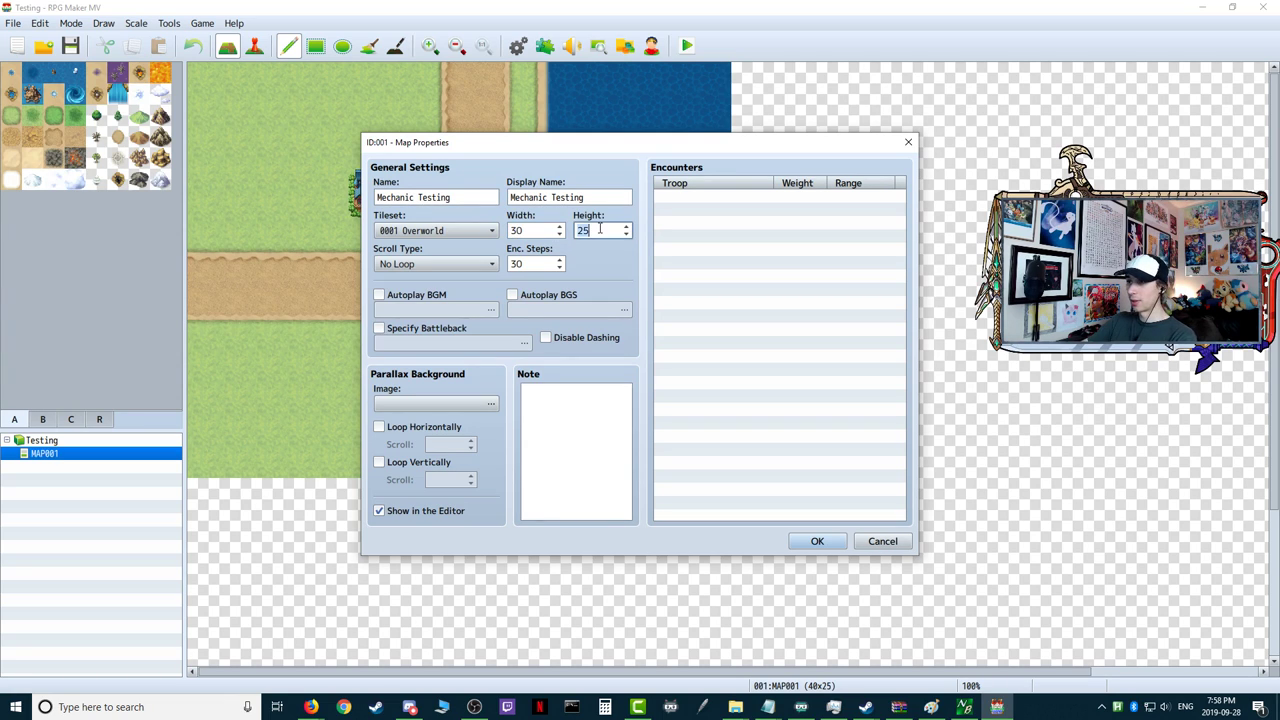
key("BackSpace")
key("BackSpace")
type("15")
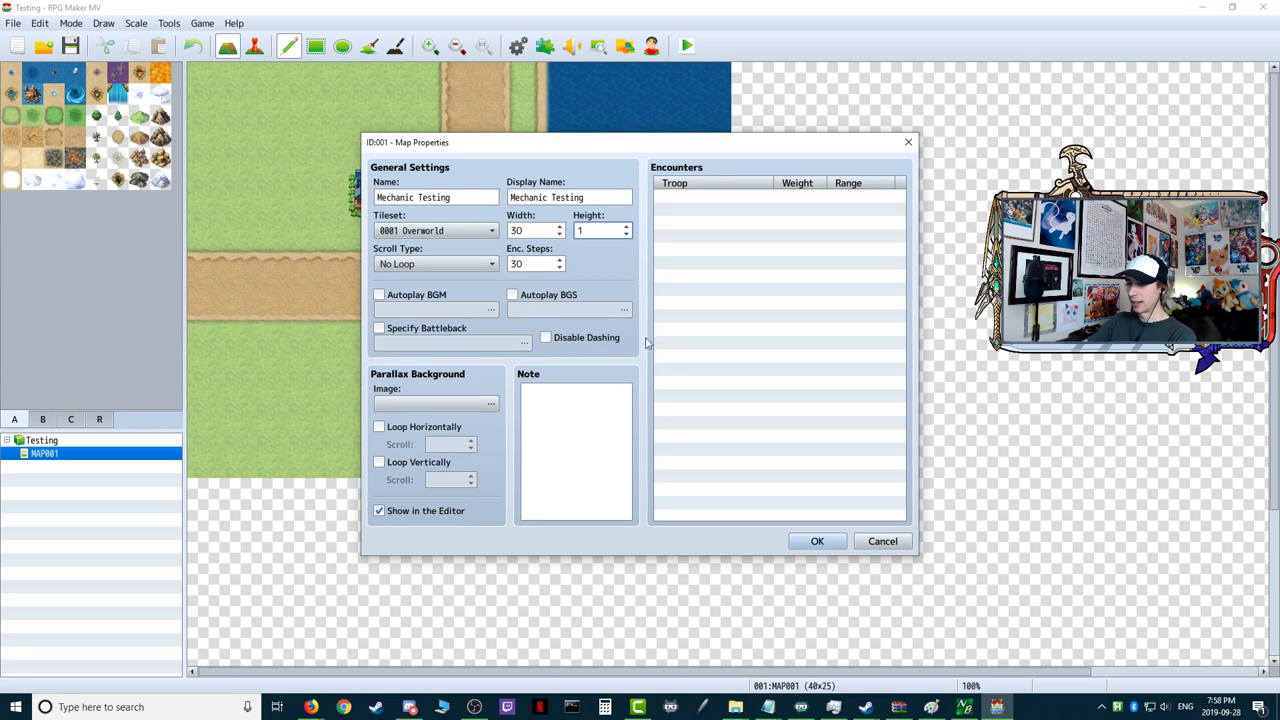
left_click(817, 541)
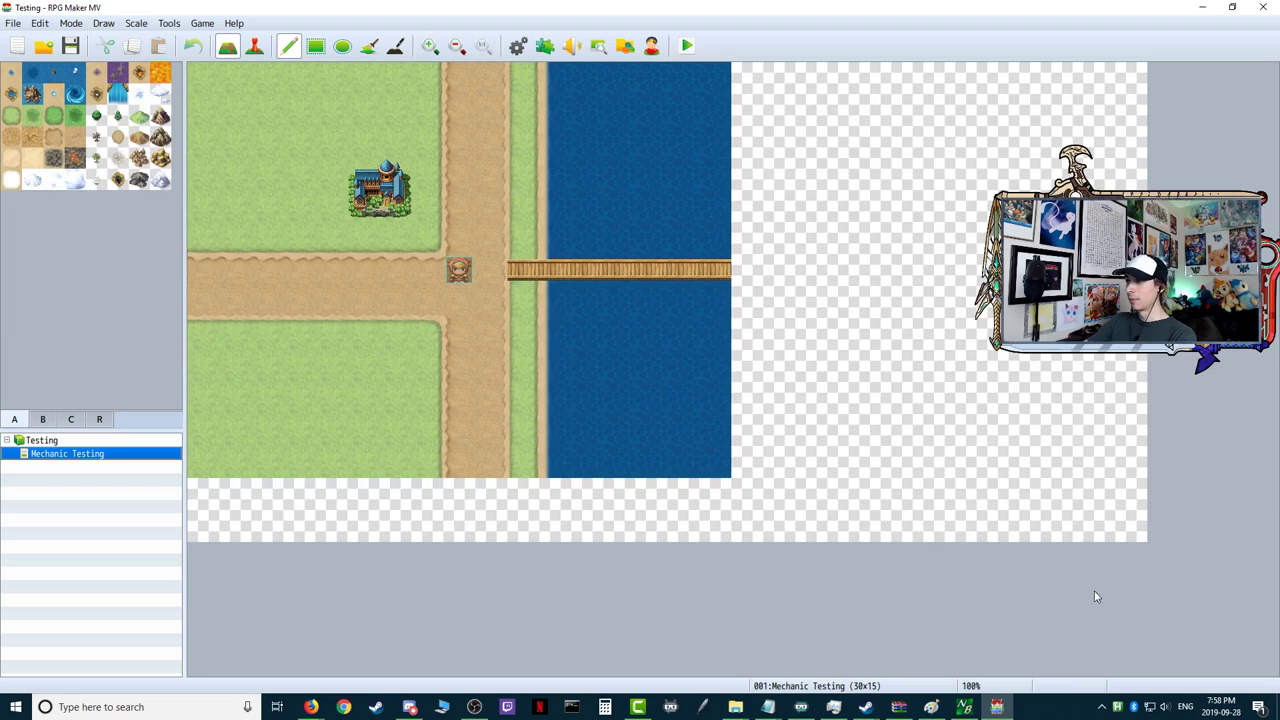
- Extend the dirt road and the grass beside it down through the blank rows along the map's south edge
left_click(55, 138)
mouse_move(460, 494)
left_mouse_down()
mouse_move(463, 531)
mouse_move(480, 530)
mouse_move(483, 505)
mouse_move(517, 483)
mouse_move(520, 523)
left_mouse_up()
left_click(10, 116)
mouse_move(425, 494)
left_mouse_down()
mouse_move(209, 501)
mouse_move(219, 523)
mouse_move(270, 531)
mouse_move(423, 523)
left_mouse_up()
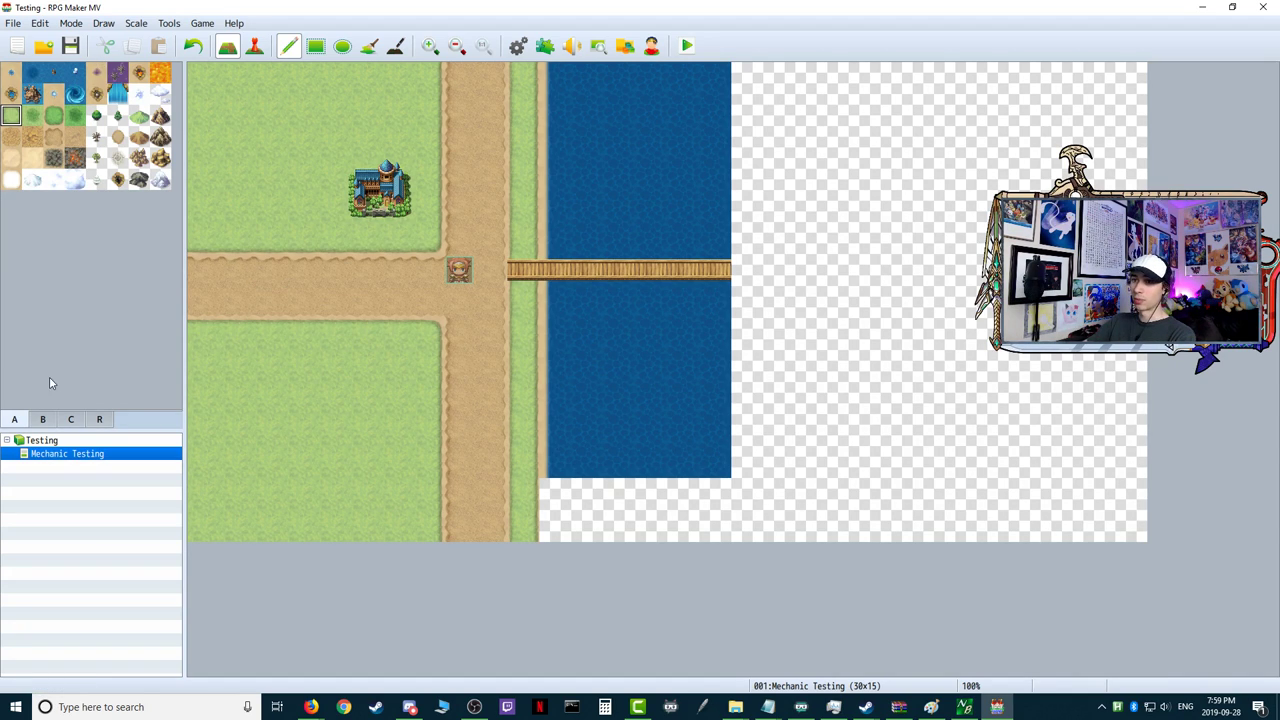
left_click(43, 419)
left_click(70, 420)
left_click(99, 420)
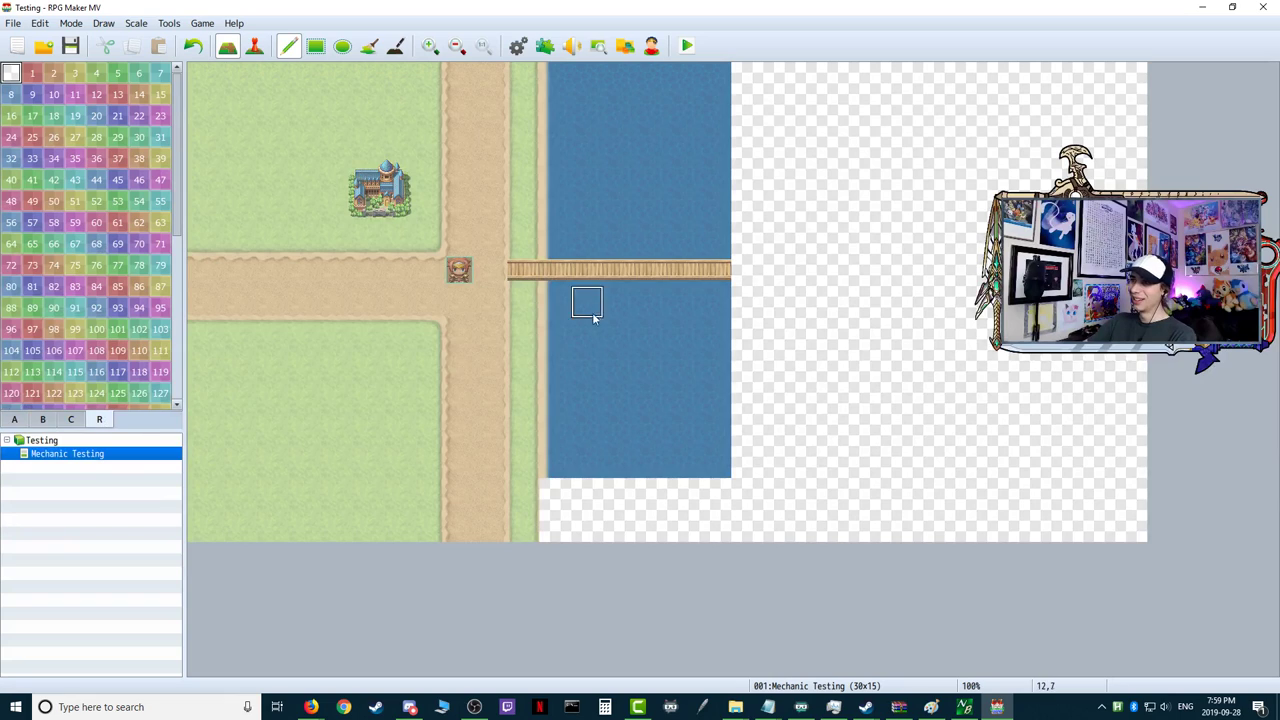
- Paint sea tiles over the blank eastern and southern area and over the wooden bridge crossing the water
left_click(16, 419)
left_click(32, 73)
mouse_move(563, 477)
left_mouse_down()
mouse_move(710, 500)
mouse_move(700, 520)
mouse_move(560, 523)
mouse_move(585, 527)
mouse_move(1180, 527)
mouse_move(1104, 496)
mouse_move(788, 452)
mouse_move(854, 316)
mouse_move(845, 486)
mouse_move(807, 443)
mouse_move(755, 469)
mouse_move(729, 425)
mouse_move(678, 411)
mouse_move(663, 204)
mouse_move(689, 117)
mouse_move(822, 64)
mouse_move(802, 65)
mouse_move(1102, 67)
mouse_move(1043, 170)
mouse_move(894, 254)
mouse_move(978, 366)
mouse_move(1067, 426)
mouse_move(1001, 472)
mouse_move(758, 425)
mouse_move(985, 451)
mouse_move(1035, 440)
mouse_move(1031, 476)
mouse_move(724, 502)
mouse_move(1166, 503)
mouse_move(1134, 469)
mouse_move(1134, 73)
mouse_move(1095, 391)
mouse_move(1067, 457)
mouse_move(978, 395)
mouse_move(864, 370)
mouse_move(963, 152)
mouse_move(987, 149)
mouse_move(861, 140)
mouse_move(782, 193)
mouse_move(777, 429)
left_mouse_up()
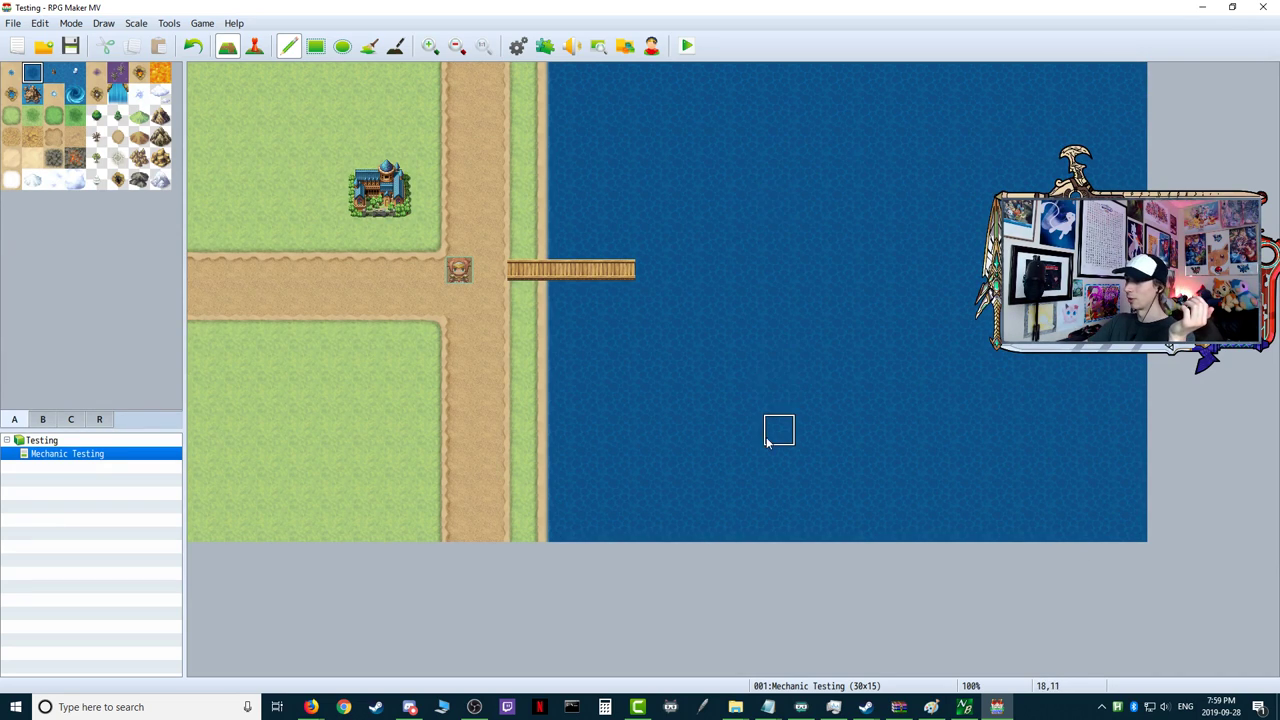
left_click_drag(714, 271, 548, 271)
- Replace the bridge's remaining end with Grassland A and extend the grassland east over the shore and much of the sea
left_click(32, 115)
left_click(522, 270)
left_click(11, 115)
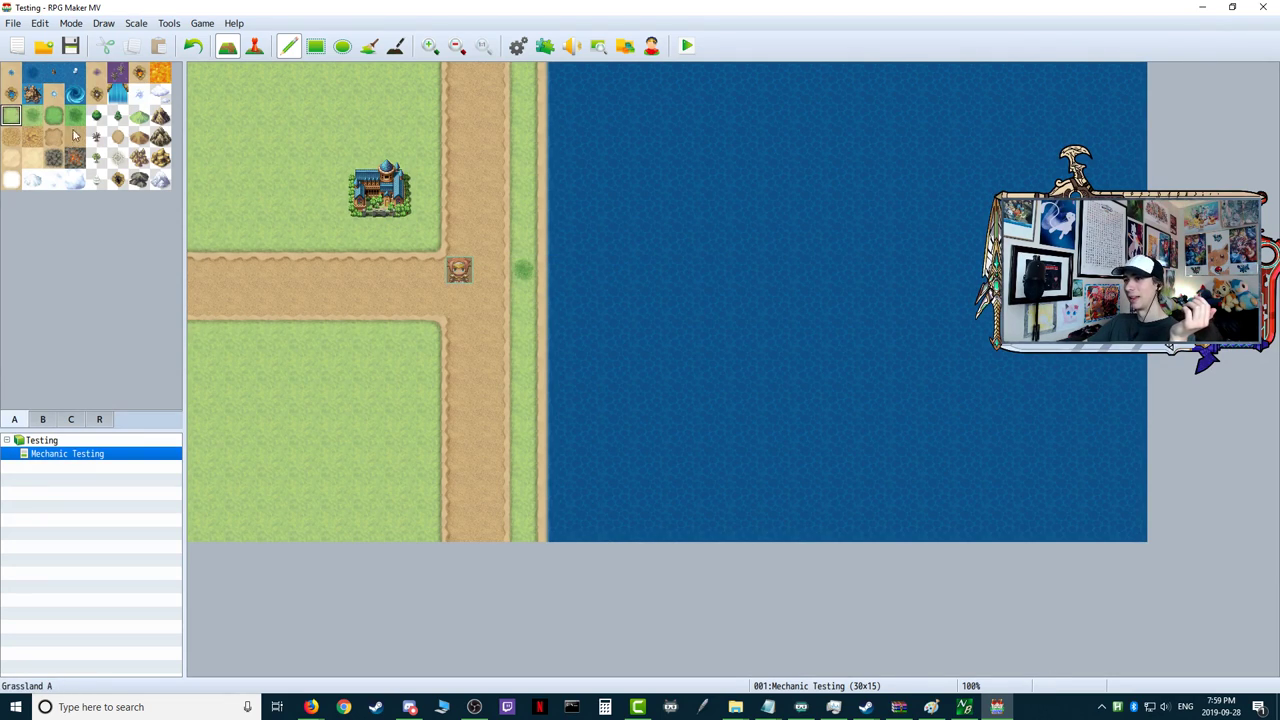
left_click(522, 270)
mouse_move(551, 522)
left_mouse_down()
mouse_move(916, 530)
mouse_move(917, 507)
mouse_move(911, 90)
mouse_move(558, 80)
mouse_move(543, 497)
mouse_move(861, 494)
mouse_move(878, 426)
mouse_move(867, 190)
left_mouse_up()
mouse_move(818, 160)
left_mouse_down()
mouse_move(586, 451)
mouse_move(617, 109)
mouse_move(598, 140)
mouse_move(615, 110)
mouse_move(808, 353)
mouse_move(843, 429)
mouse_move(622, 170)
mouse_move(655, 110)
mouse_move(905, 109)
mouse_move(843, 142)
mouse_move(845, 505)
mouse_move(811, 171)
mouse_move(667, 563)
mouse_move(577, 484)
mouse_move(690, 200)
mouse_move(617, 109)
mouse_move(714, 523)
mouse_move(773, 352)
mouse_move(779, 461)
left_mouse_up()
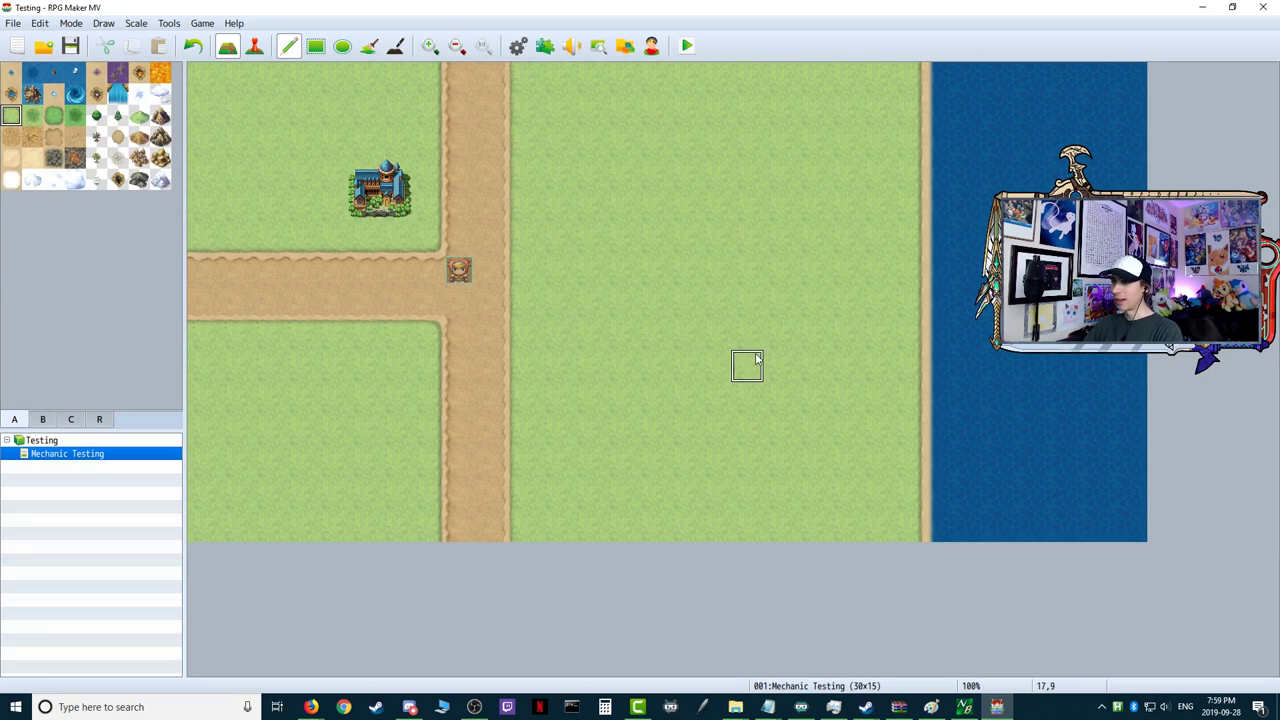
- Start a playtest with the changes saved and begin a new game
left_click(687, 56)
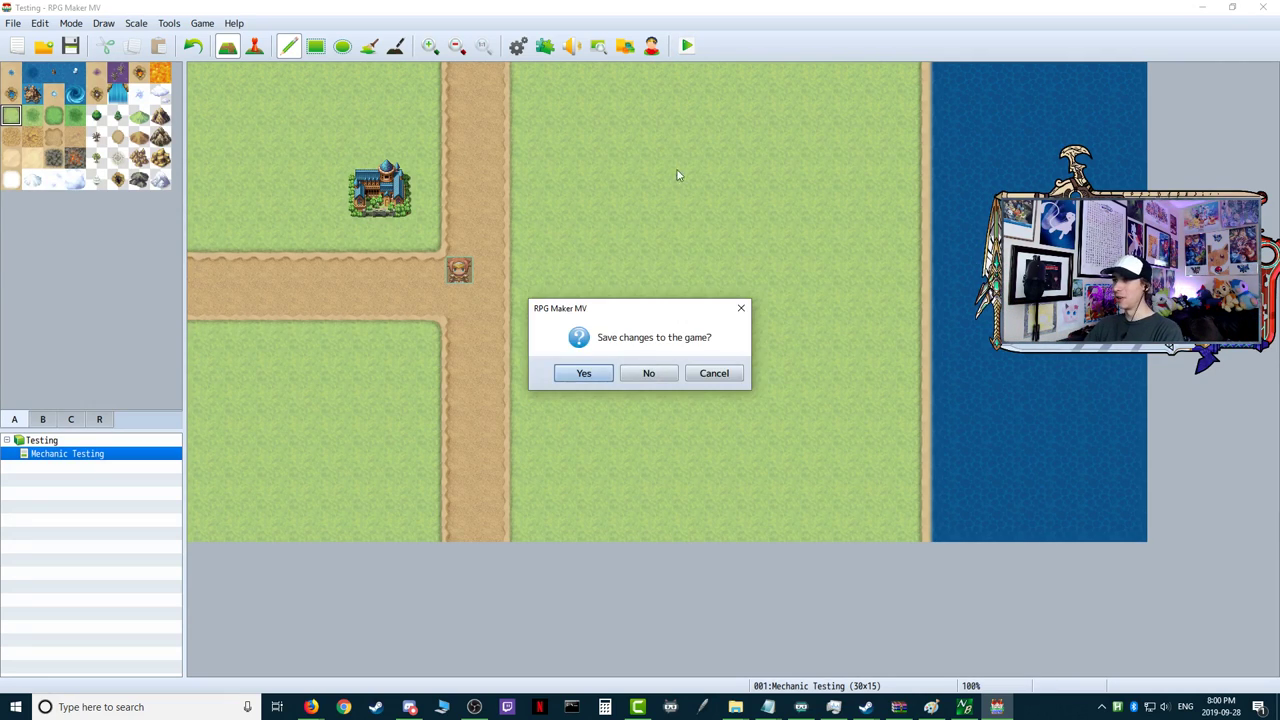
left_click(600, 376)
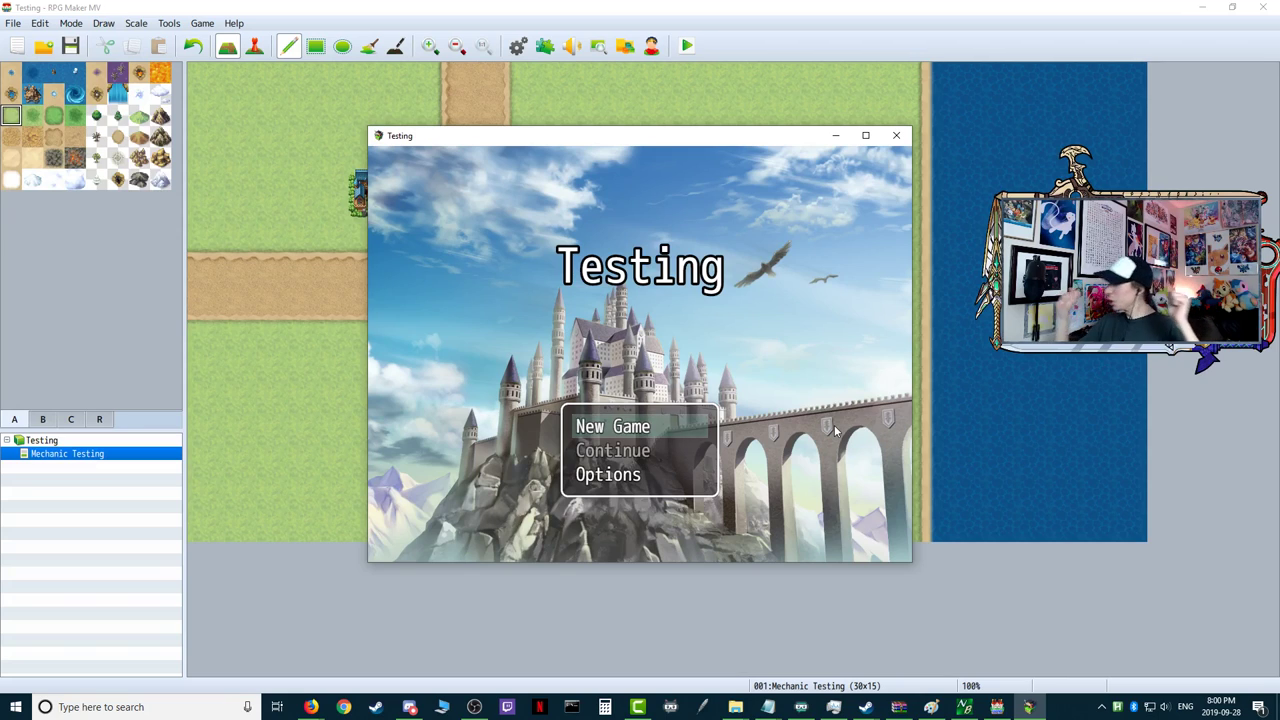
key("Return")
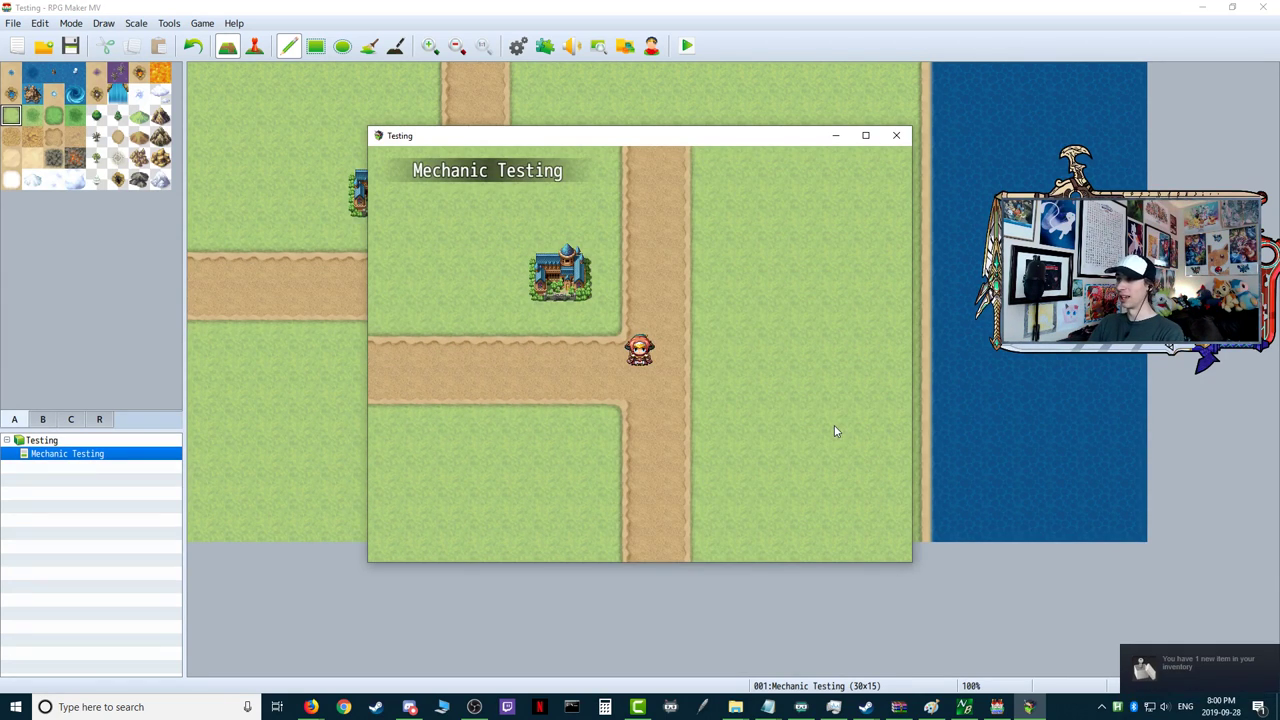
- View the playtest in a maximized window and restore it to its normal size
left_click(865, 135)
left_click(1232, 7)
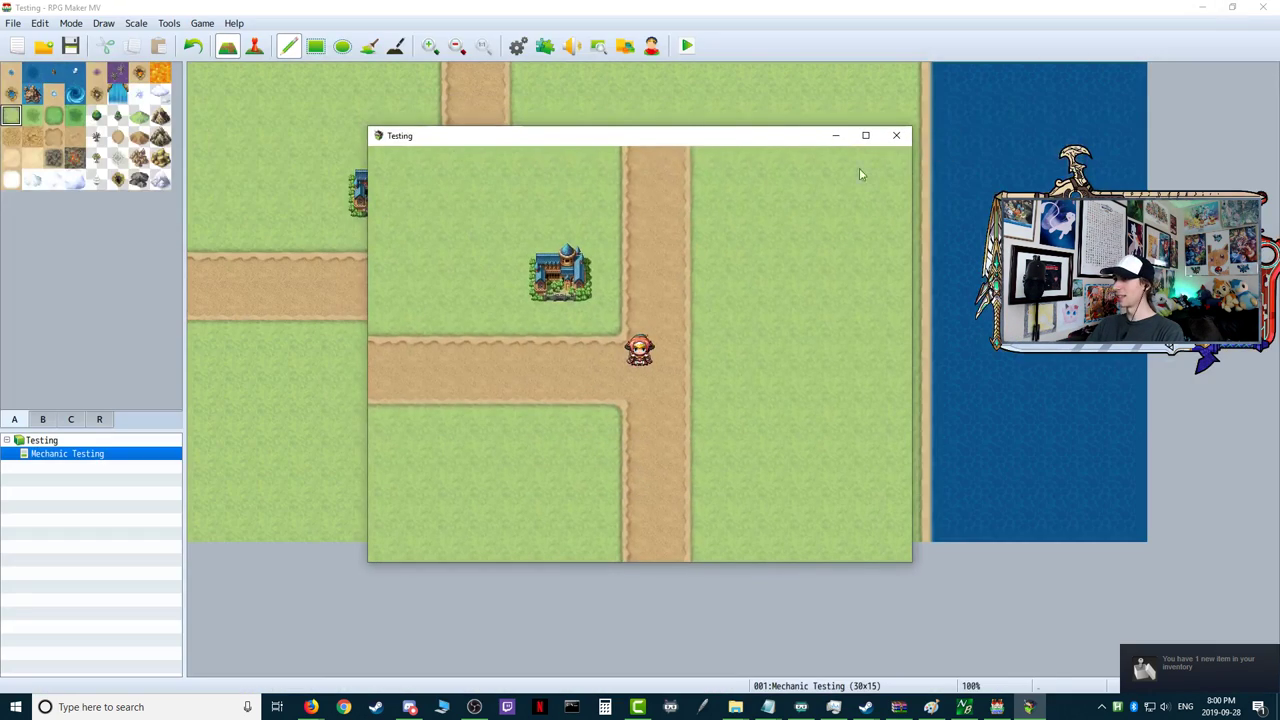
left_click(866, 136)
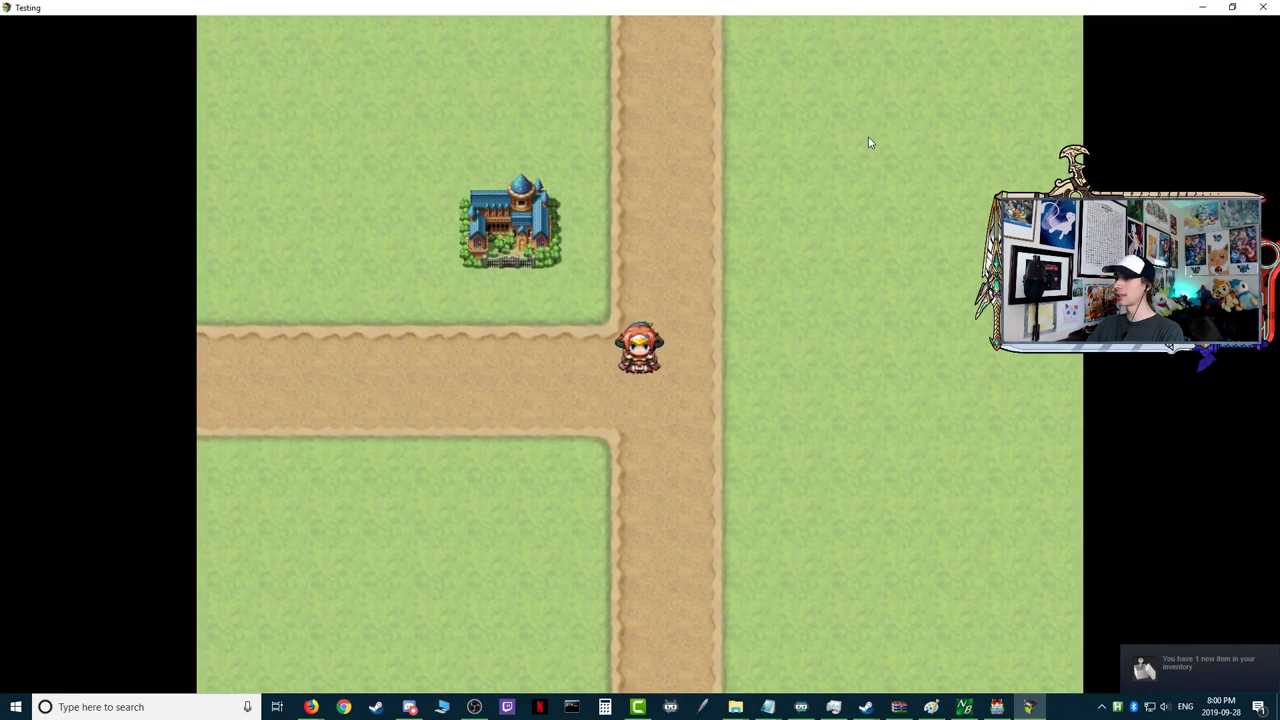
left_click(1232, 7)
- Walk the party across the new grassland east of the road and close the playtest
left_click(769, 347)
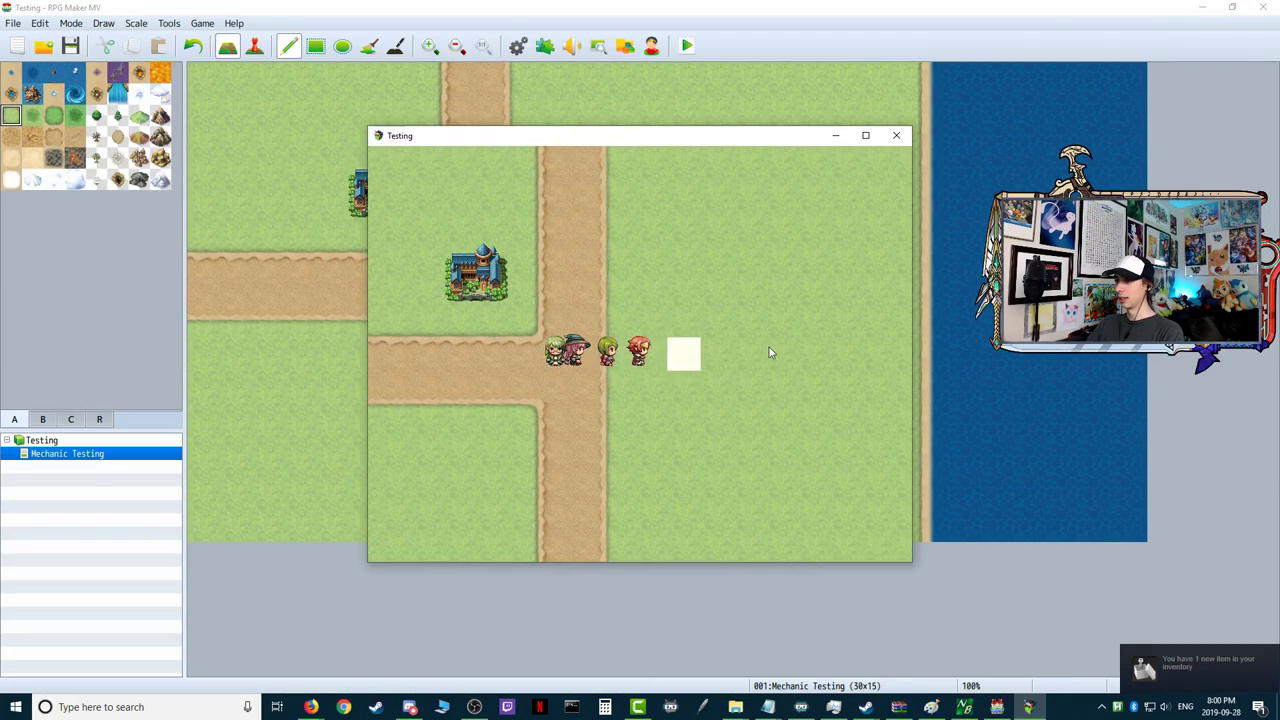
left_click(785, 352)
key("Up")
key("Left")
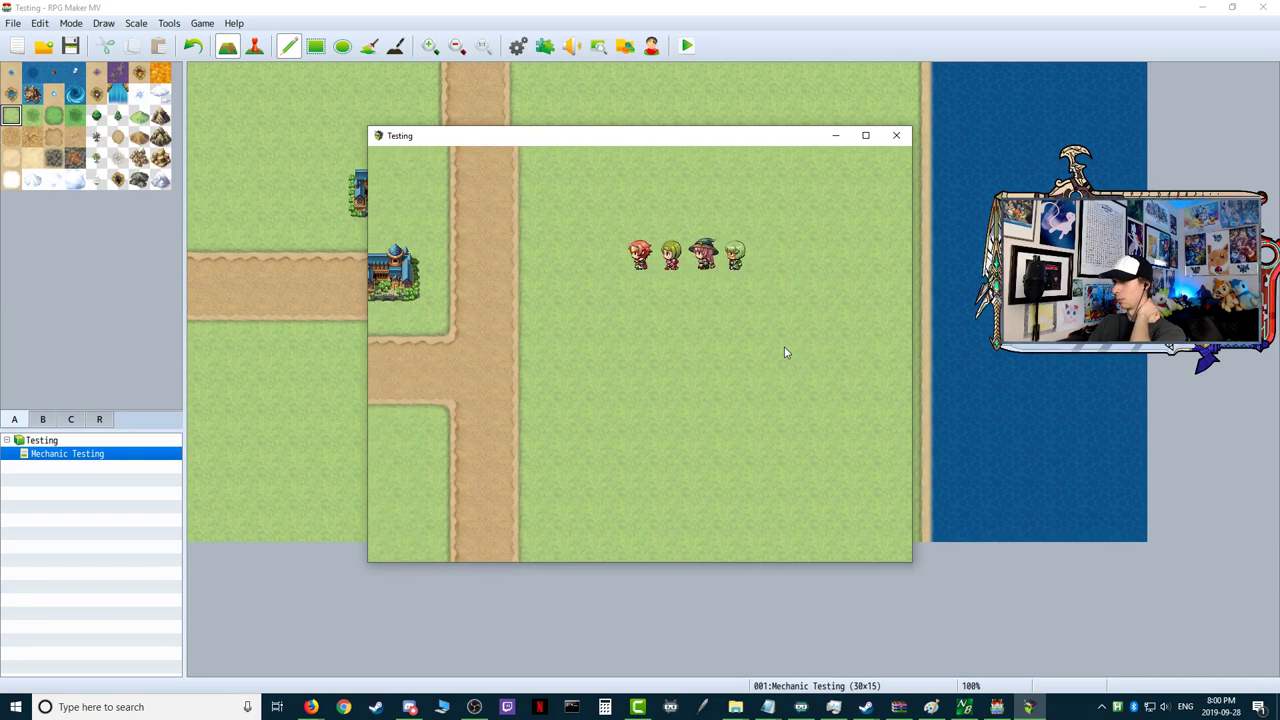
left_click(896, 136)
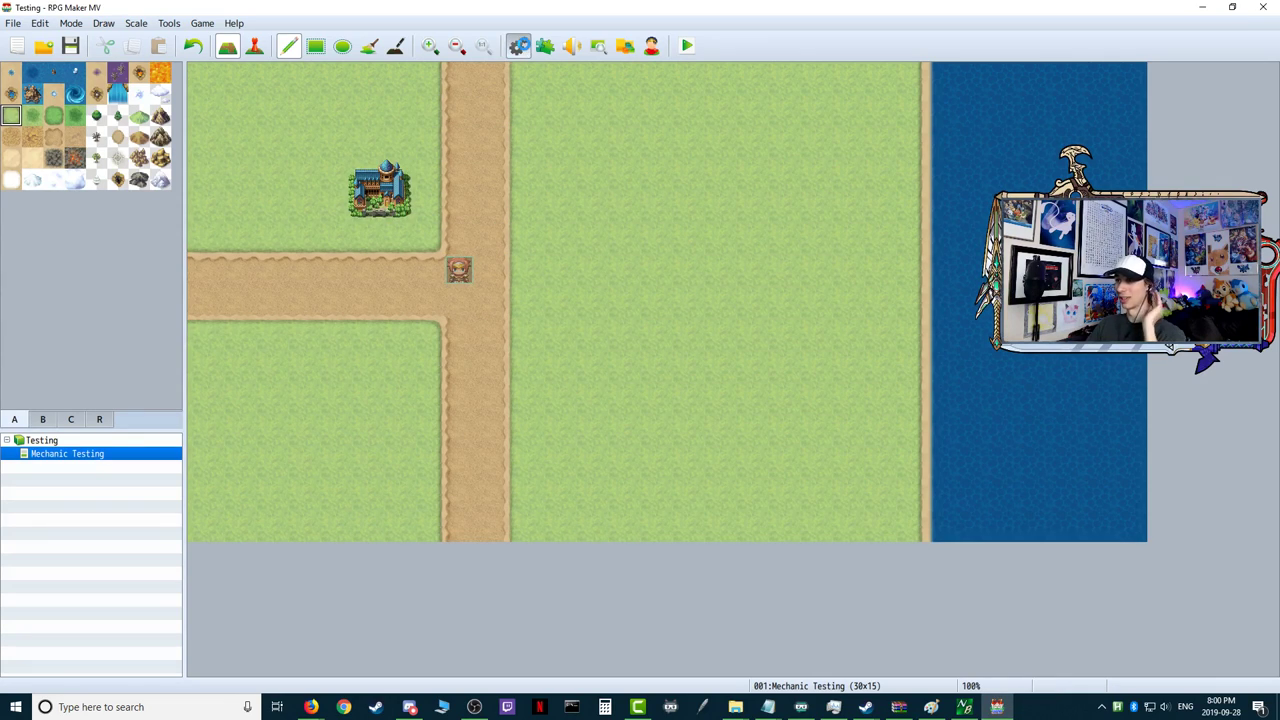
- Examine the database's actor entries and the options on Therese for a way to take her out of the party
left_click(518, 46)
left_click(395, 180)
right_click(397, 183)
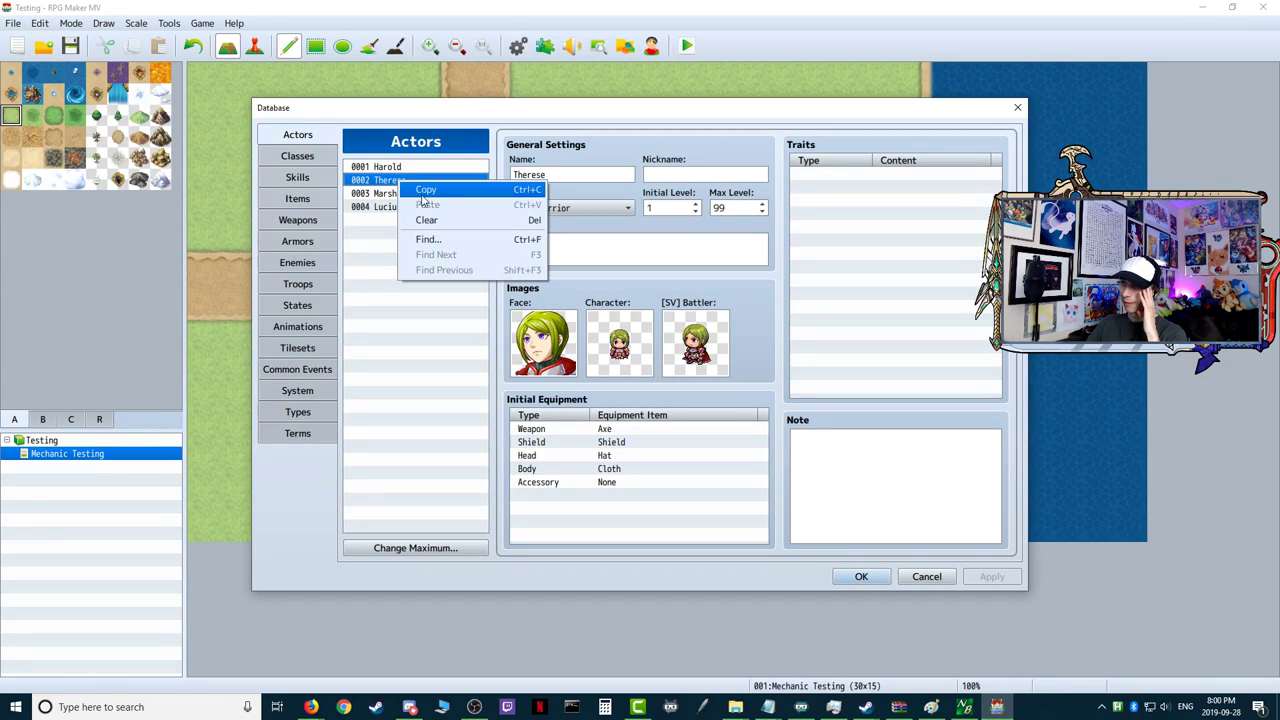
left_click(375, 211)
left_click(409, 188)
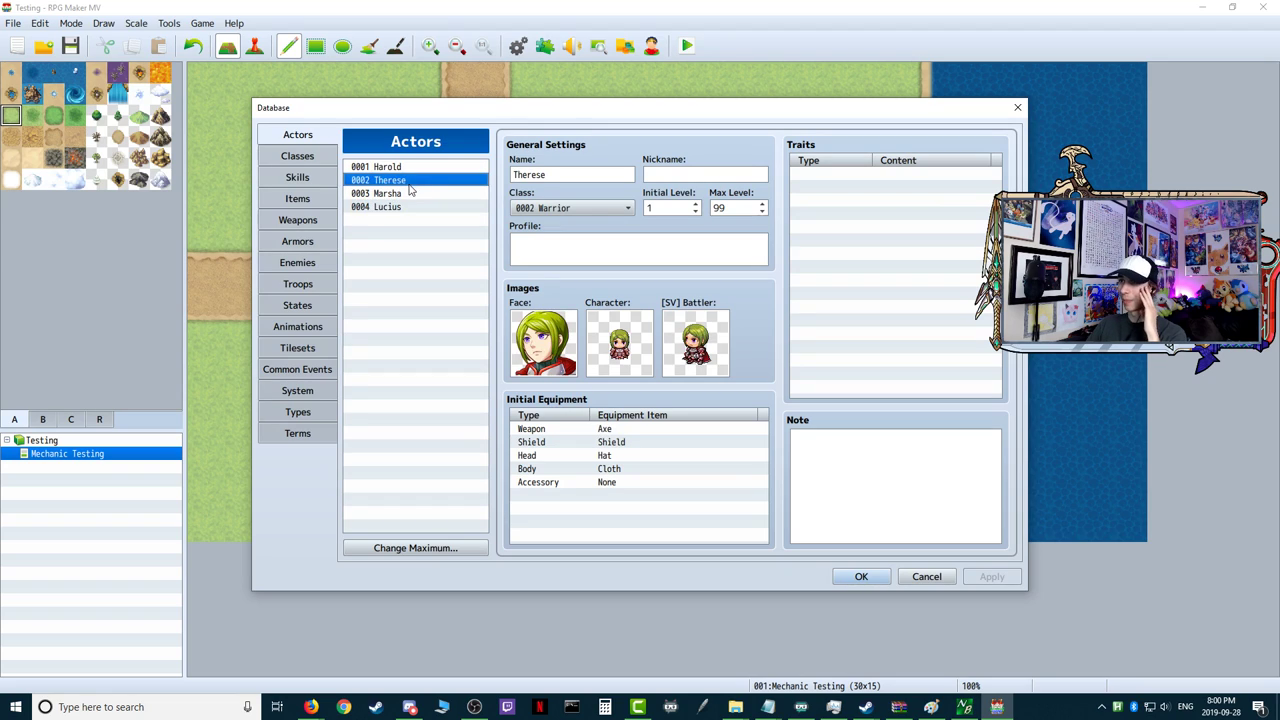
left_click(409, 195)
left_click(409, 188)
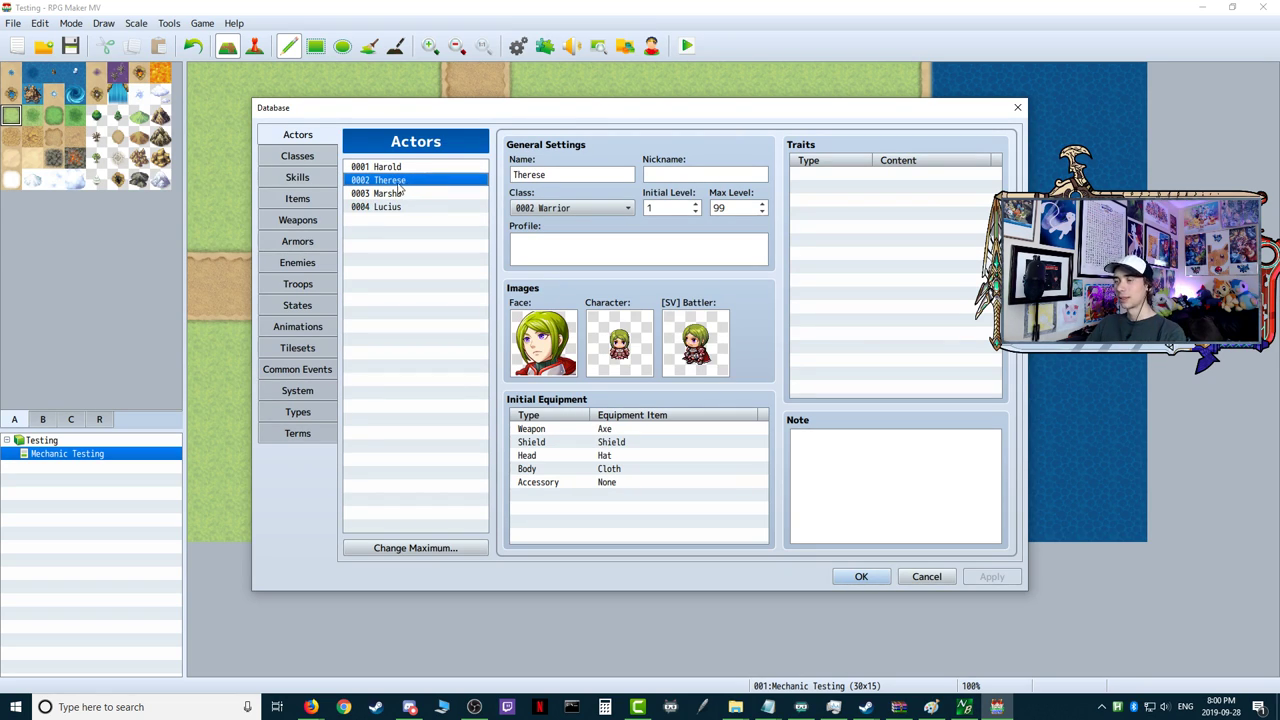
right_click(395, 186)
left_click(400, 181)
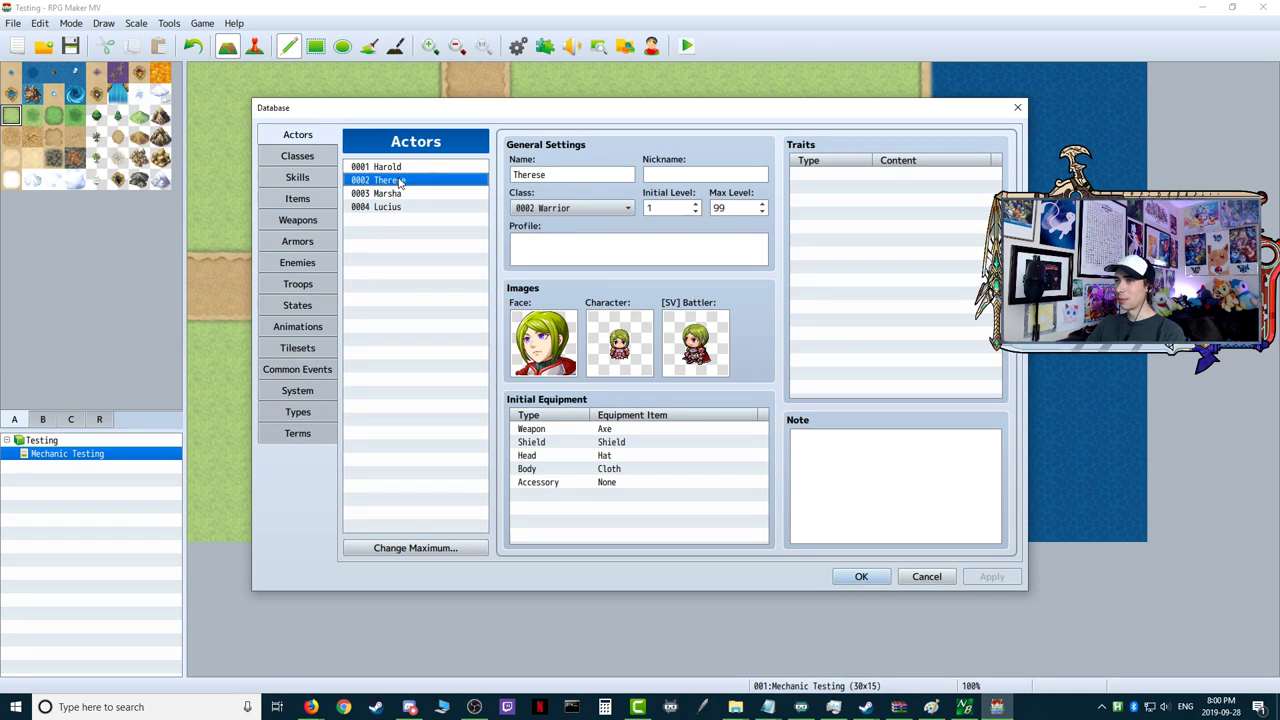
left_click(328, 158)
left_click(307, 137)
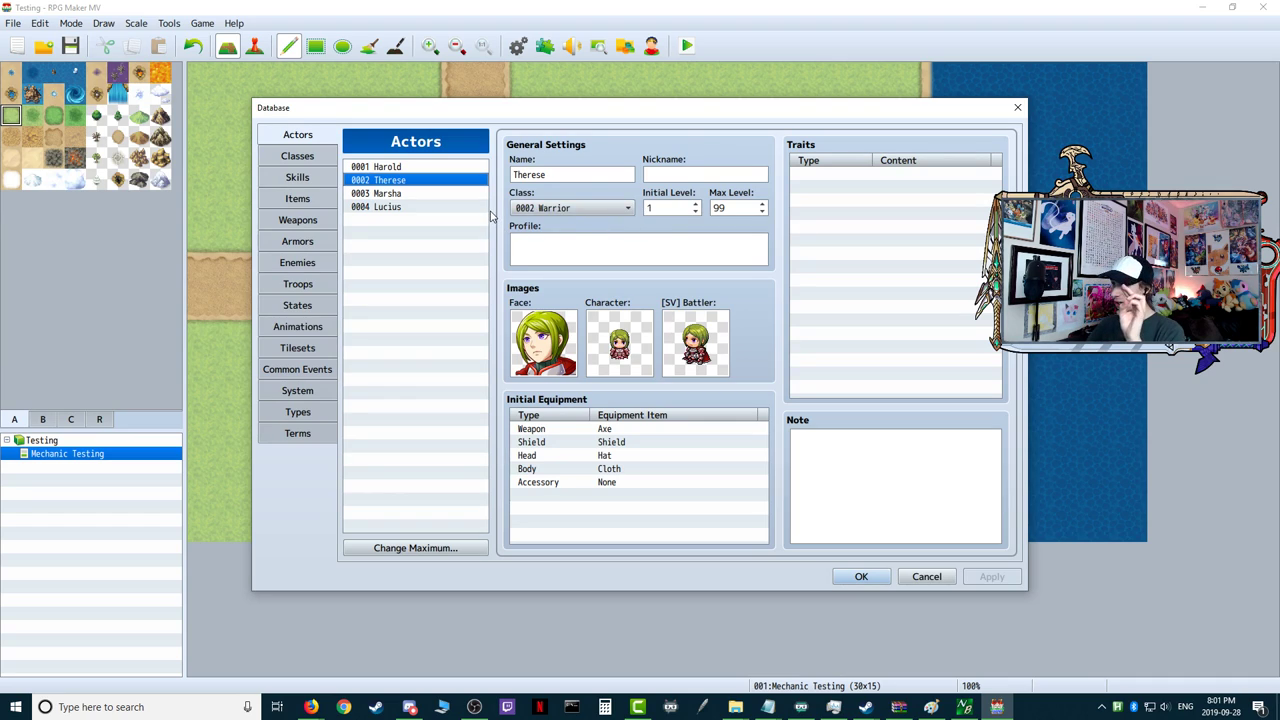
right_click(401, 184)
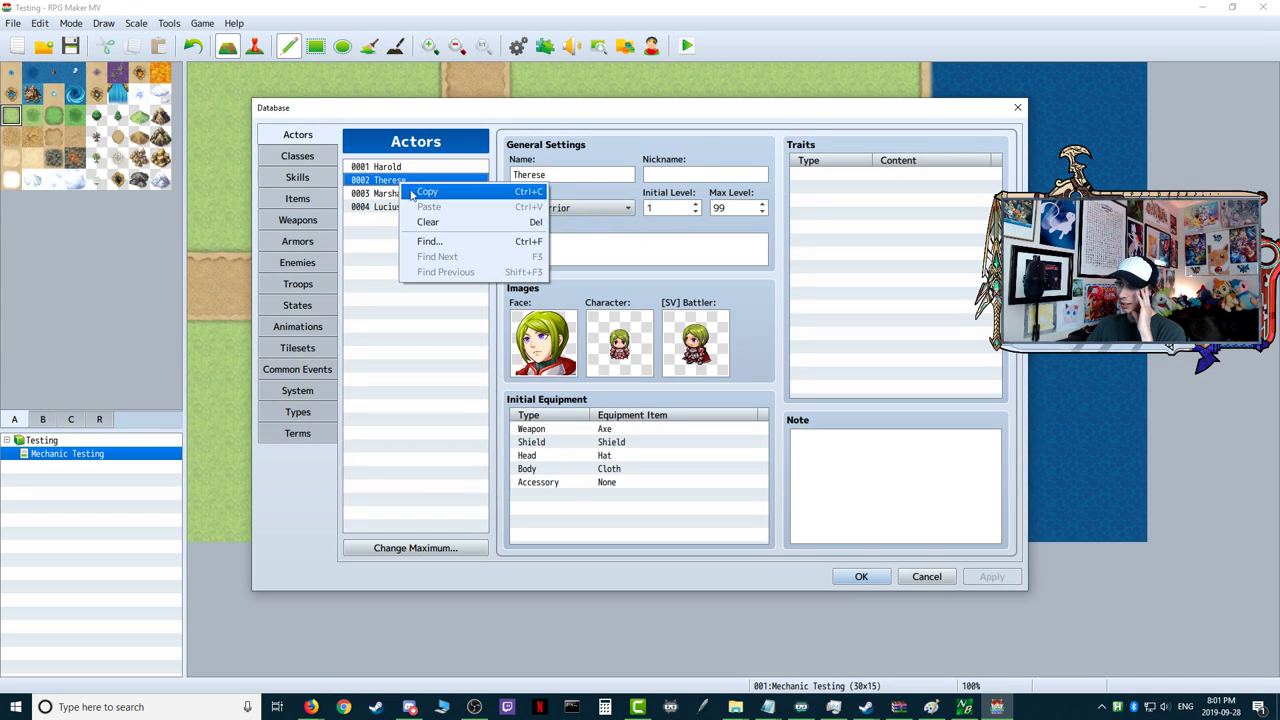
left_click(397, 207)
left_click(386, 207)
right_click(398, 182)
left_click(389, 185)
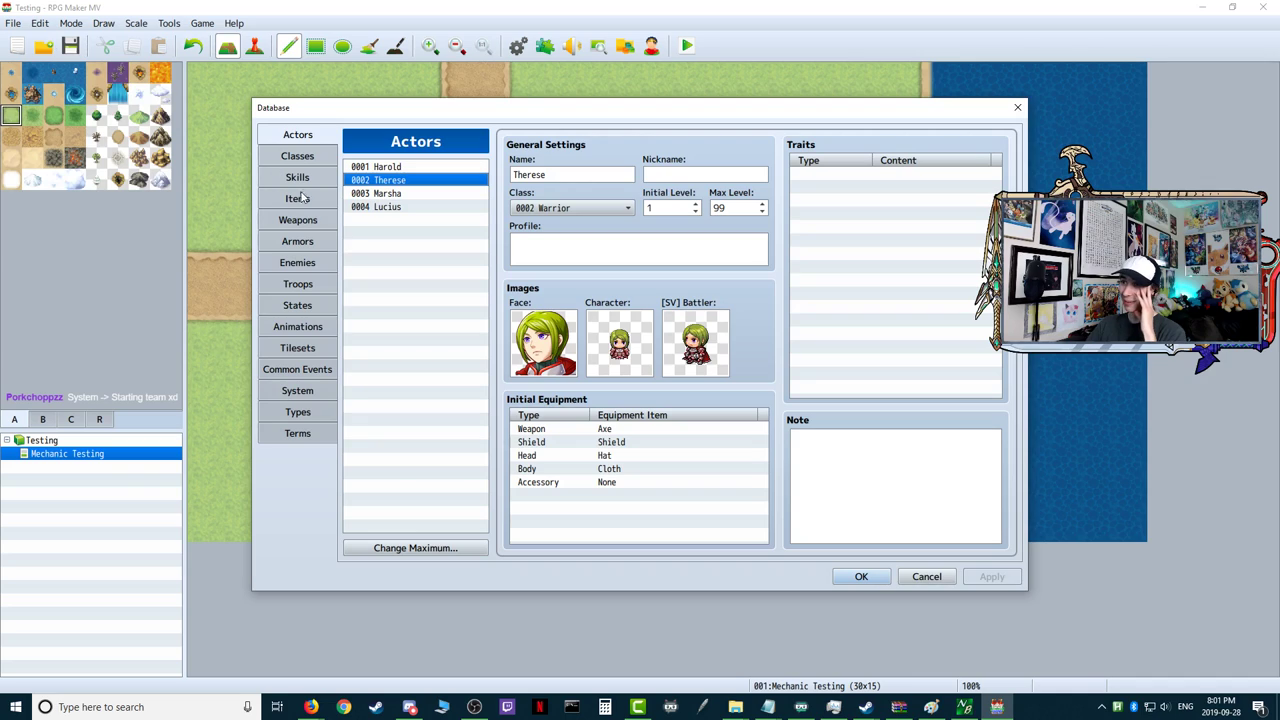
- Delete Therese, Marsha and Lucius from the Starting Party in the database's System settings, keeping only Harold
left_click(318, 395)
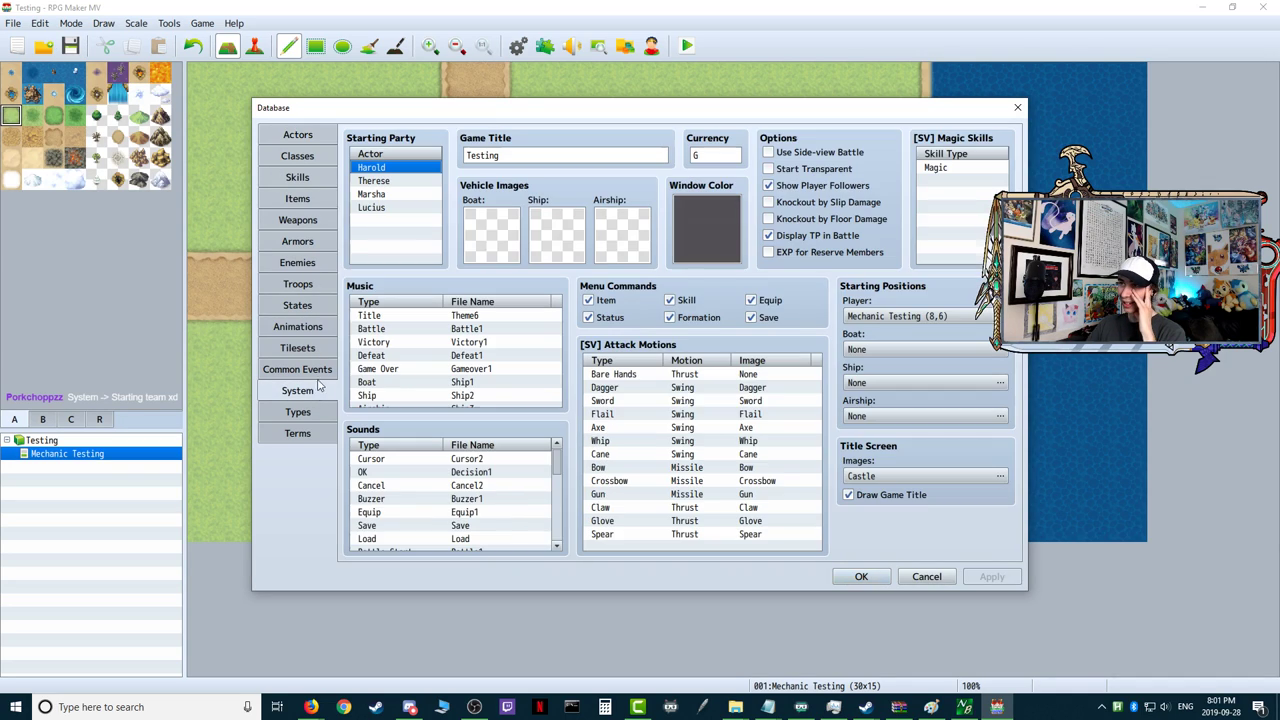
right_click(376, 183)
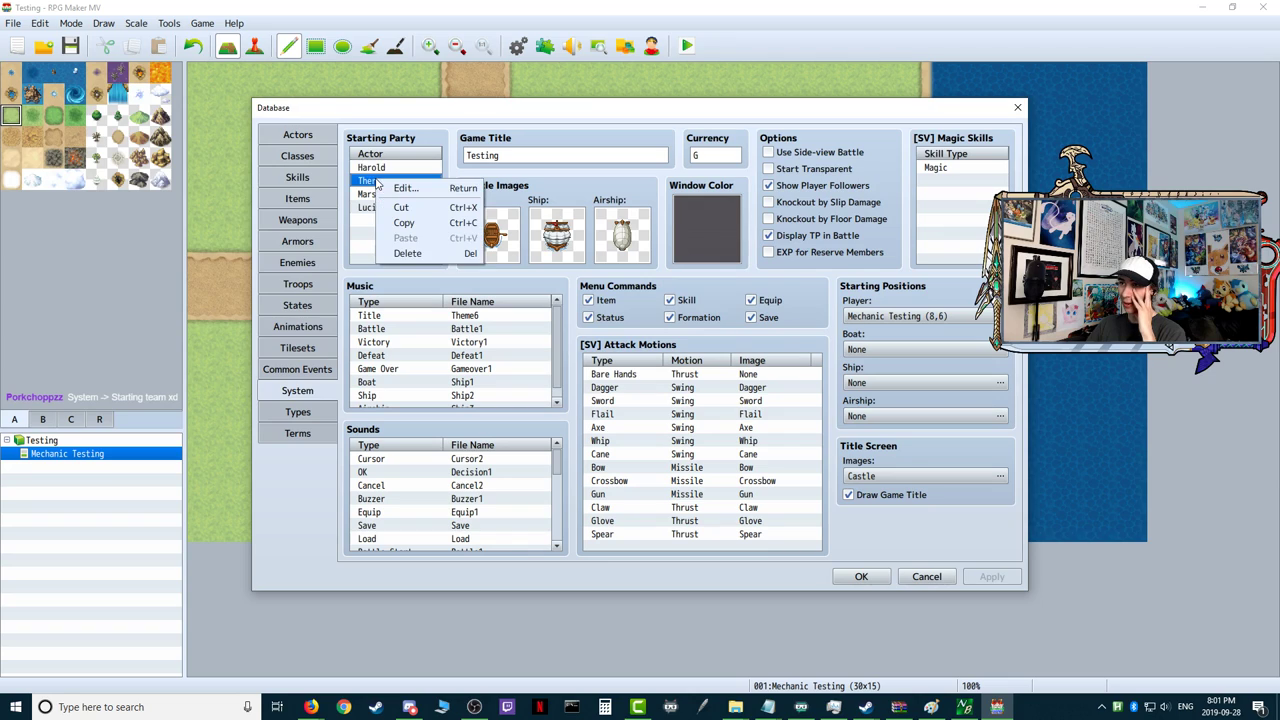
left_click(416, 242)
right_click(388, 182)
left_click(403, 252)
right_click(372, 181)
left_click(403, 252)
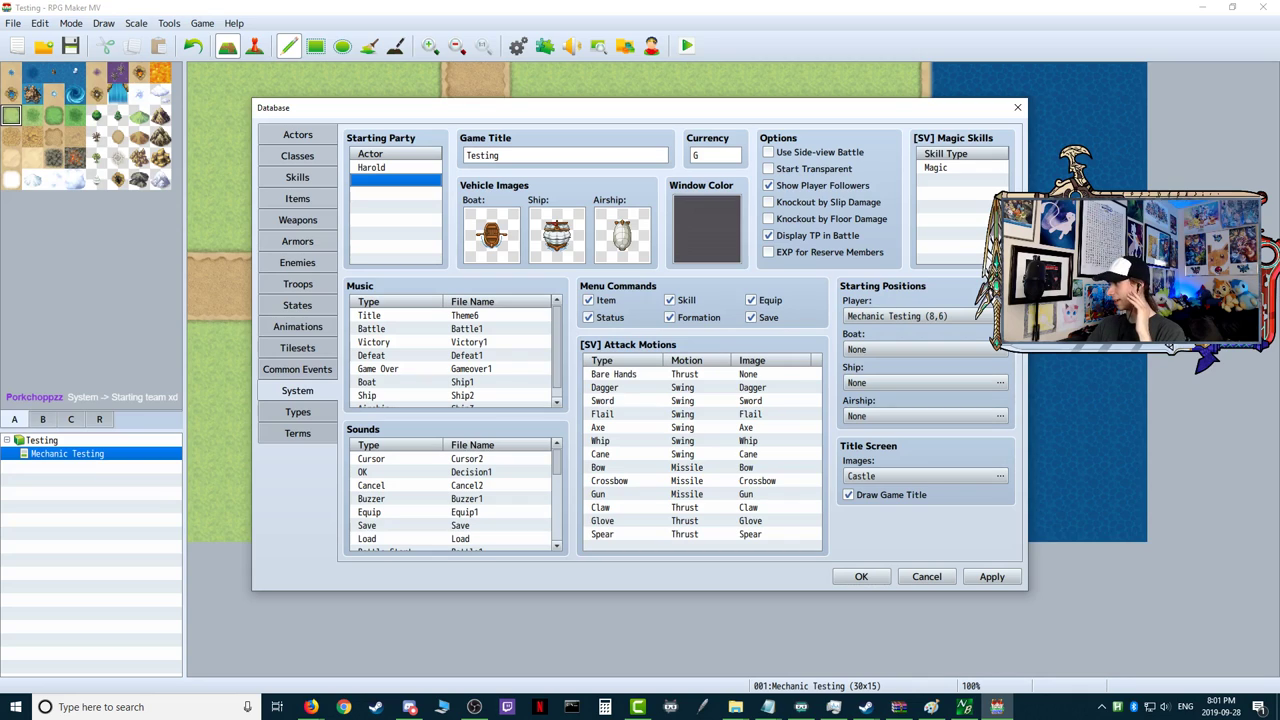
- Switch to Discord to view the shared pixel character image, and return to the RPG Maker MV database
left_click(410, 707)
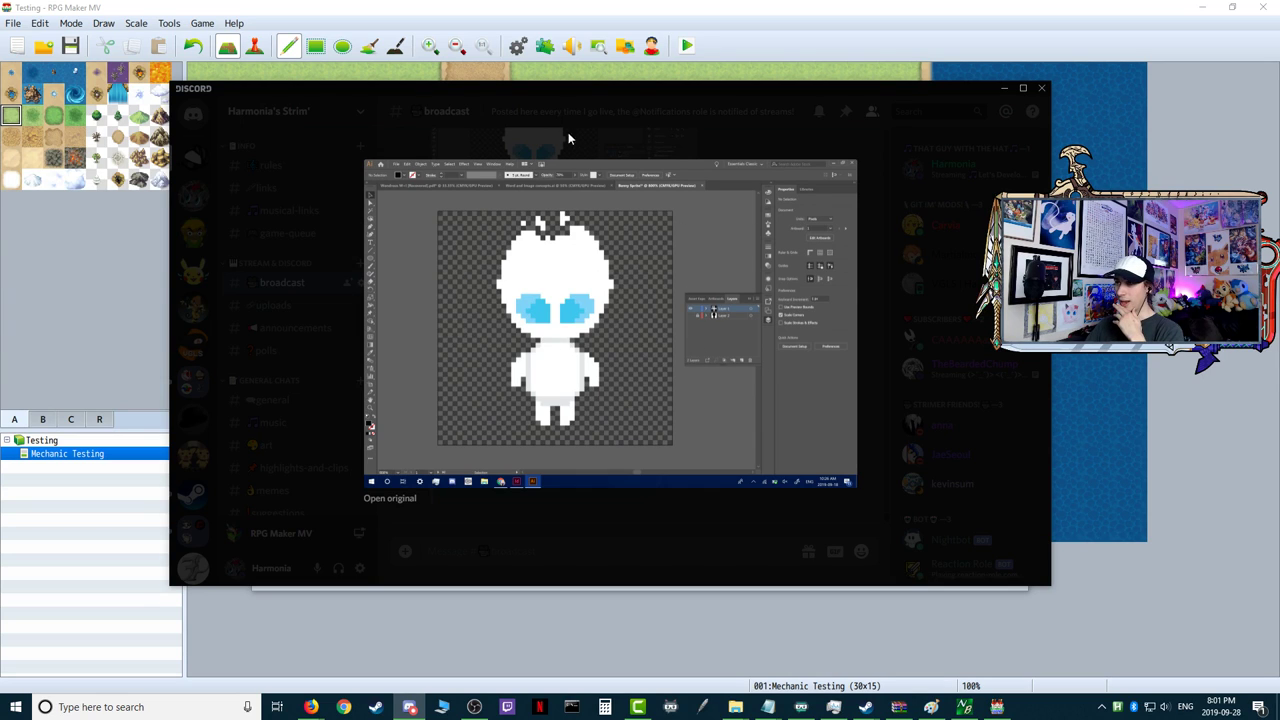
key("alt+Tab")
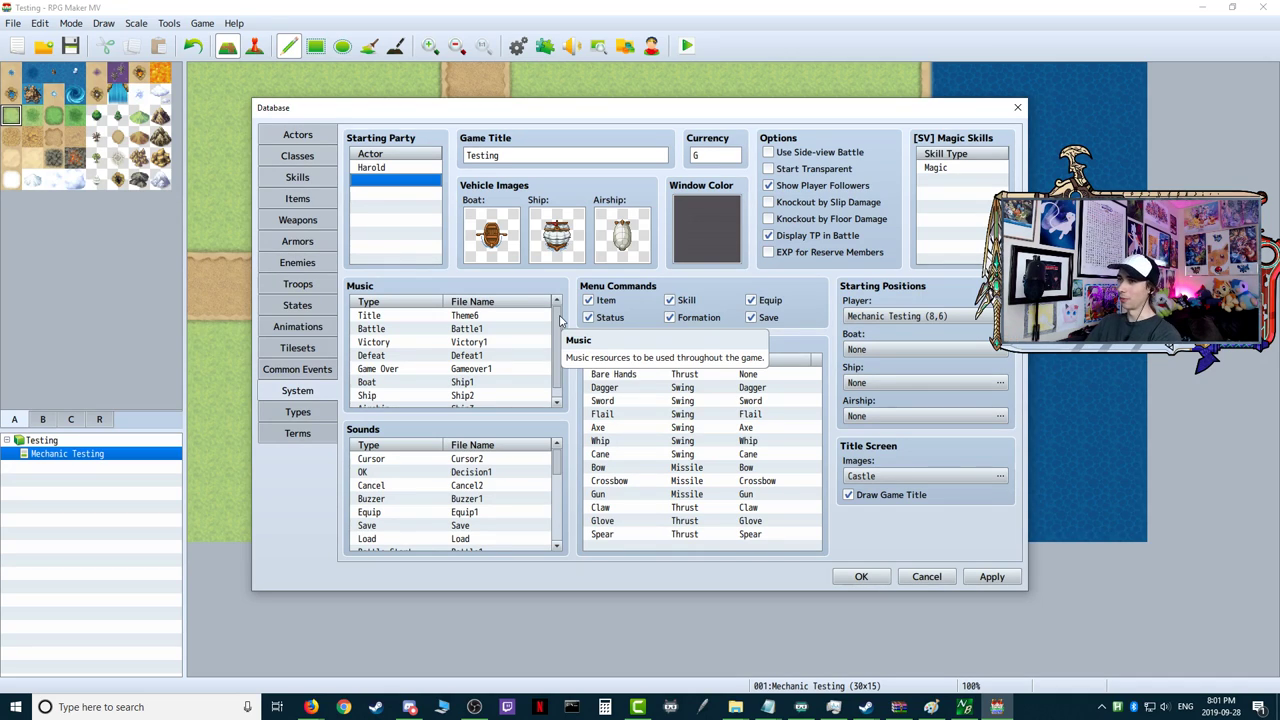
- Apply the starting party changes and close the database
left_click(362, 168)
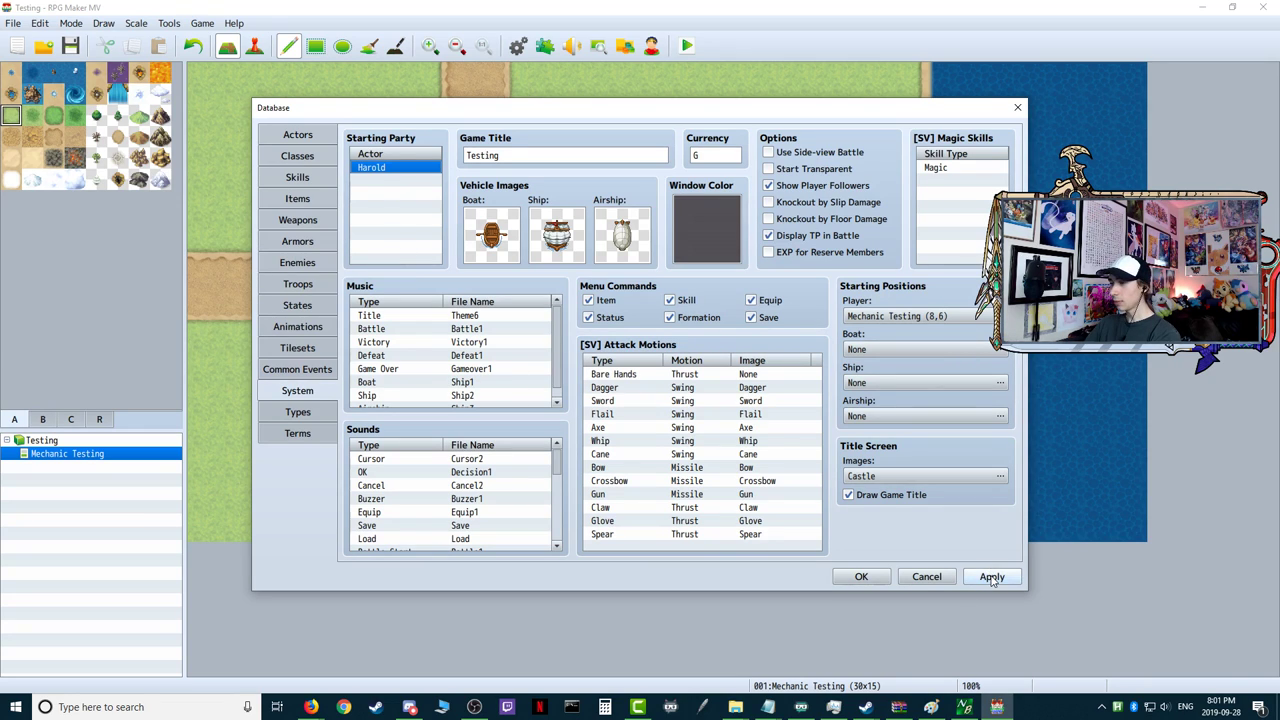
left_click(860, 577)
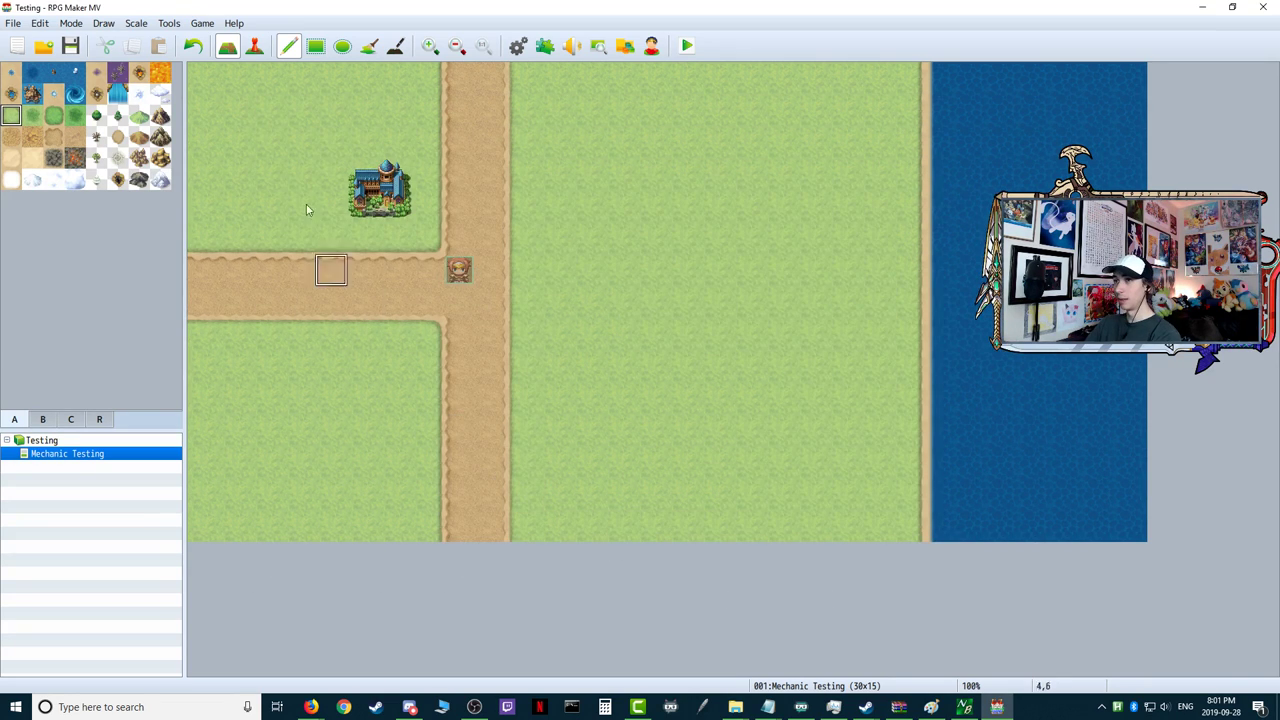
- Create a new event on the grass at 11,5, just east of the road, and open its image selection
left_click(254, 45)
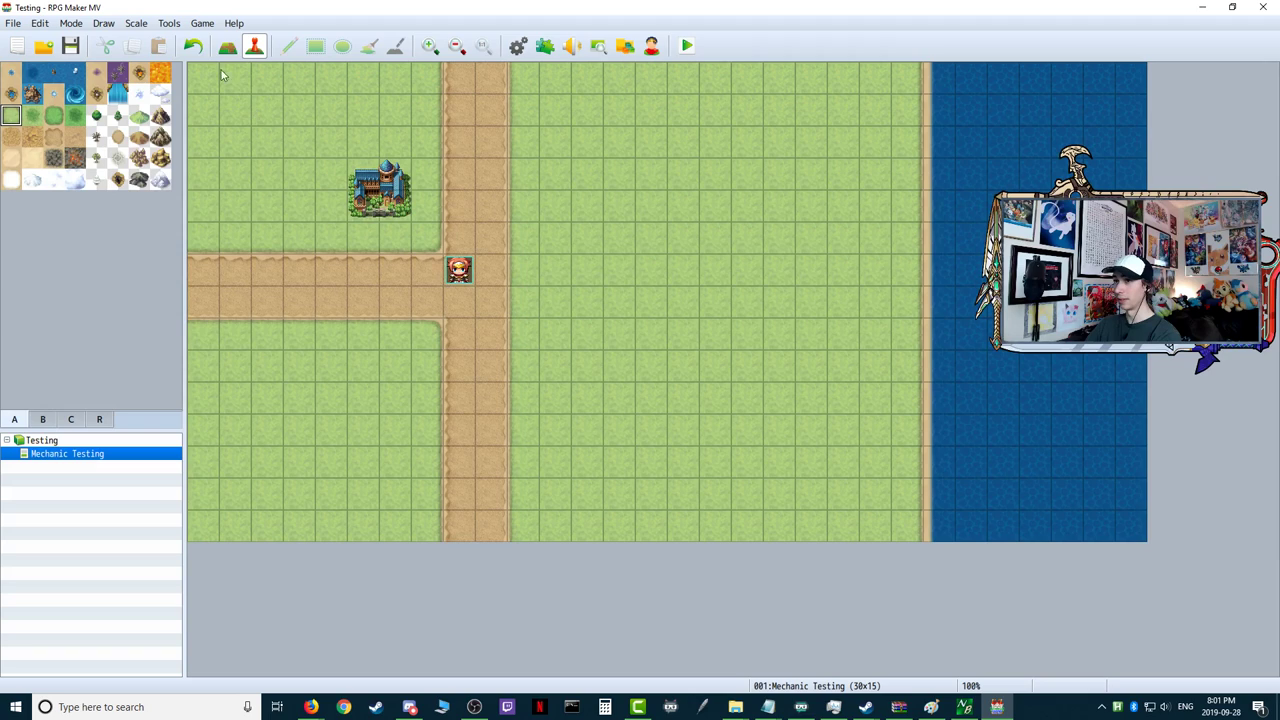
double_click(563, 236)
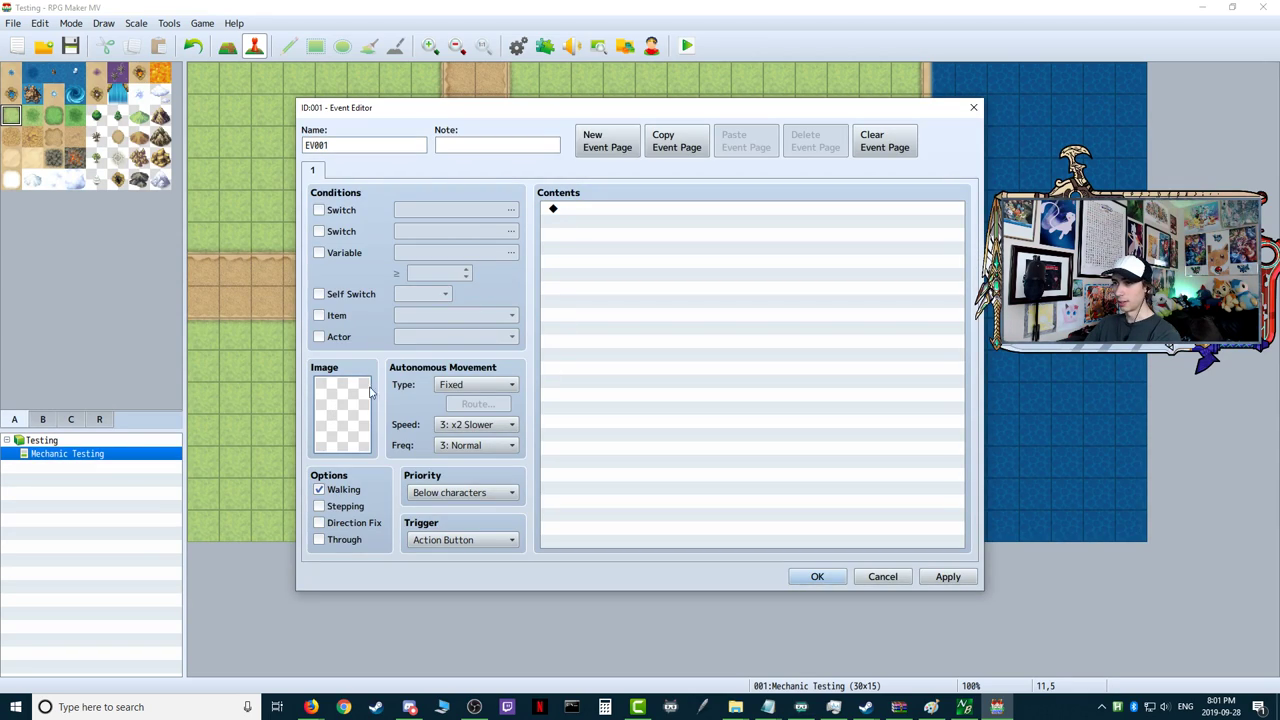
double_click(330, 420)
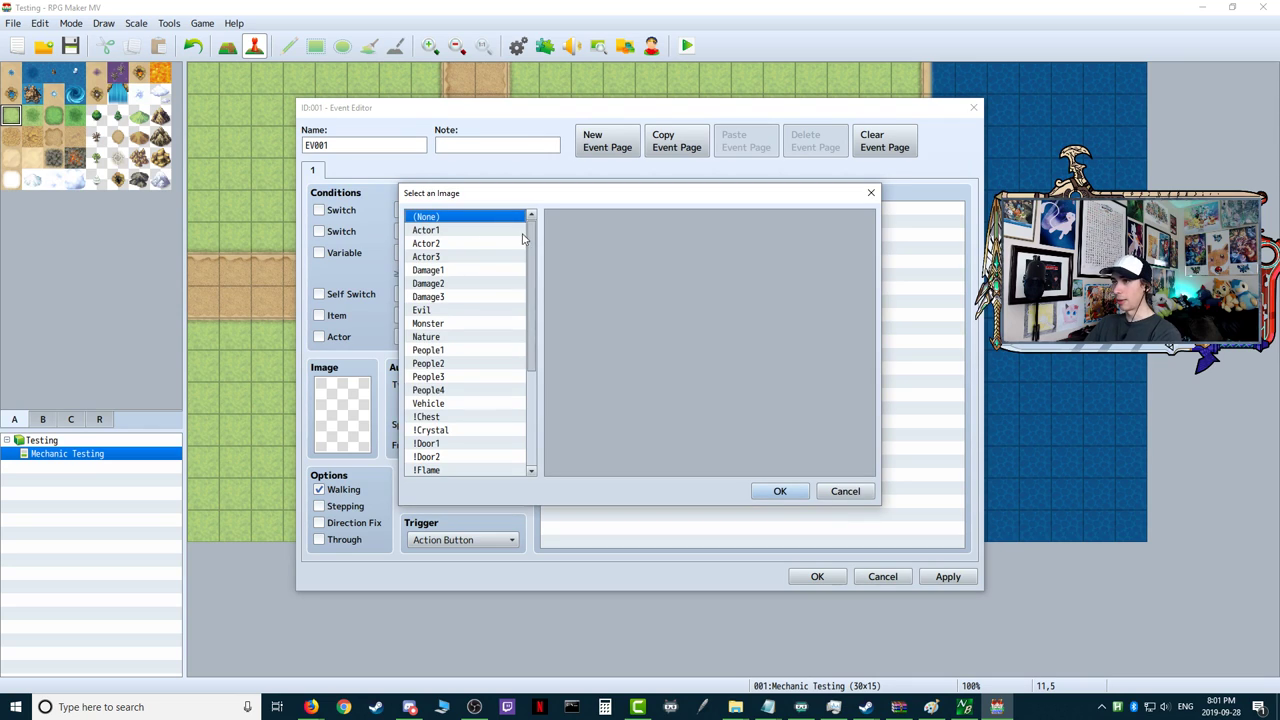
- Examine the available character sheets and tilesets, including monsters, gates, switches, doors and flames, for an image for the new event
left_click_drag(531, 253, 540, 408)
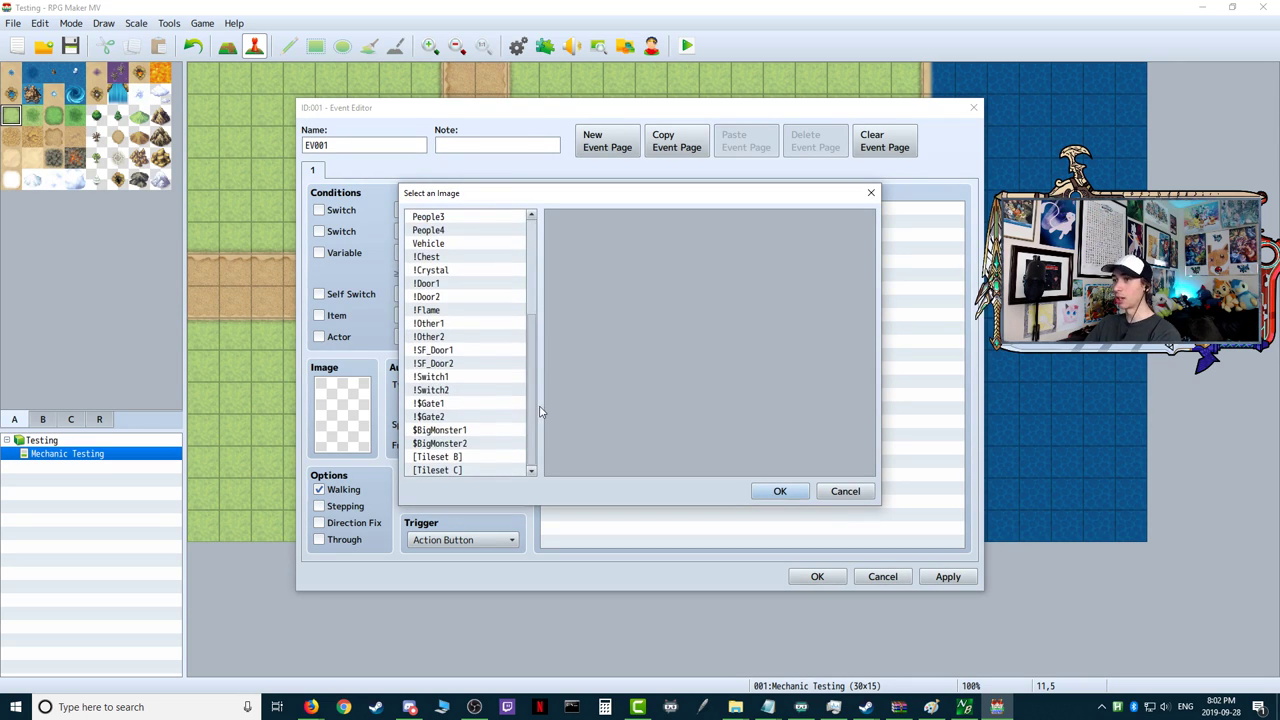
left_click(437, 470)
left_click(455, 457)
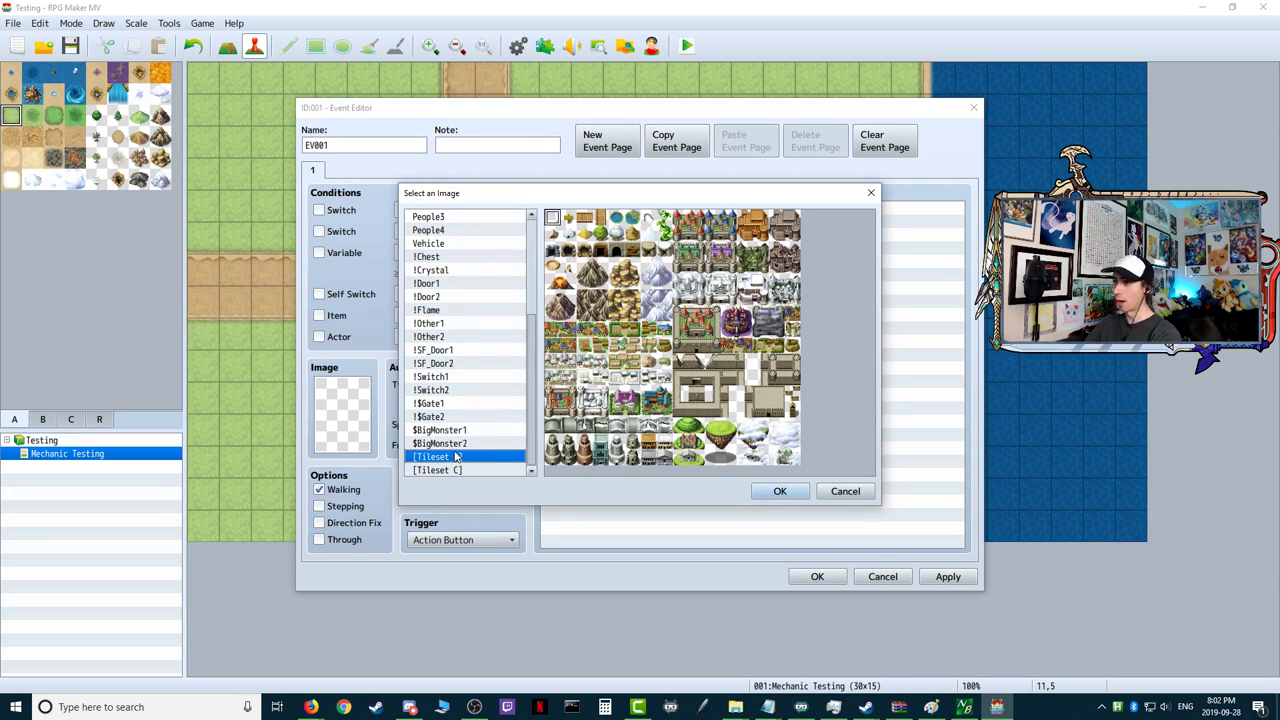
key("Up")
left_click(458, 430)
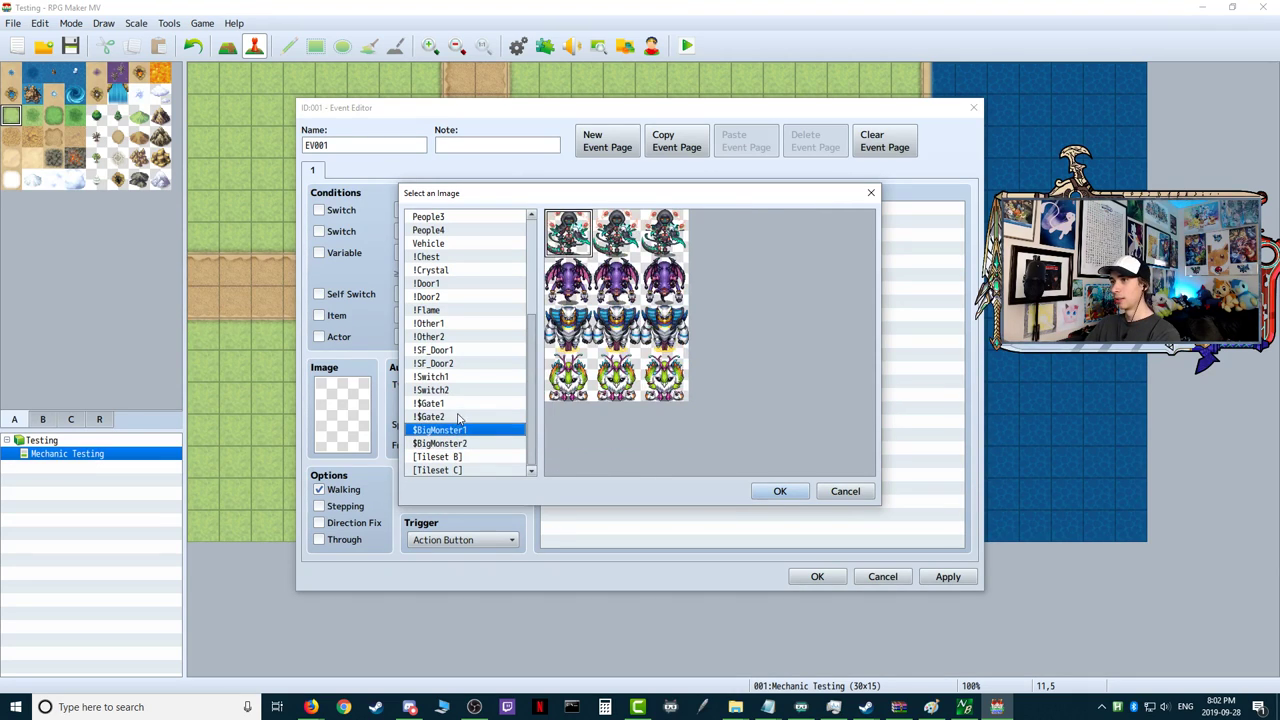
left_click(458, 416)
left_click(459, 403)
left_click(460, 376)
left_click(462, 350)
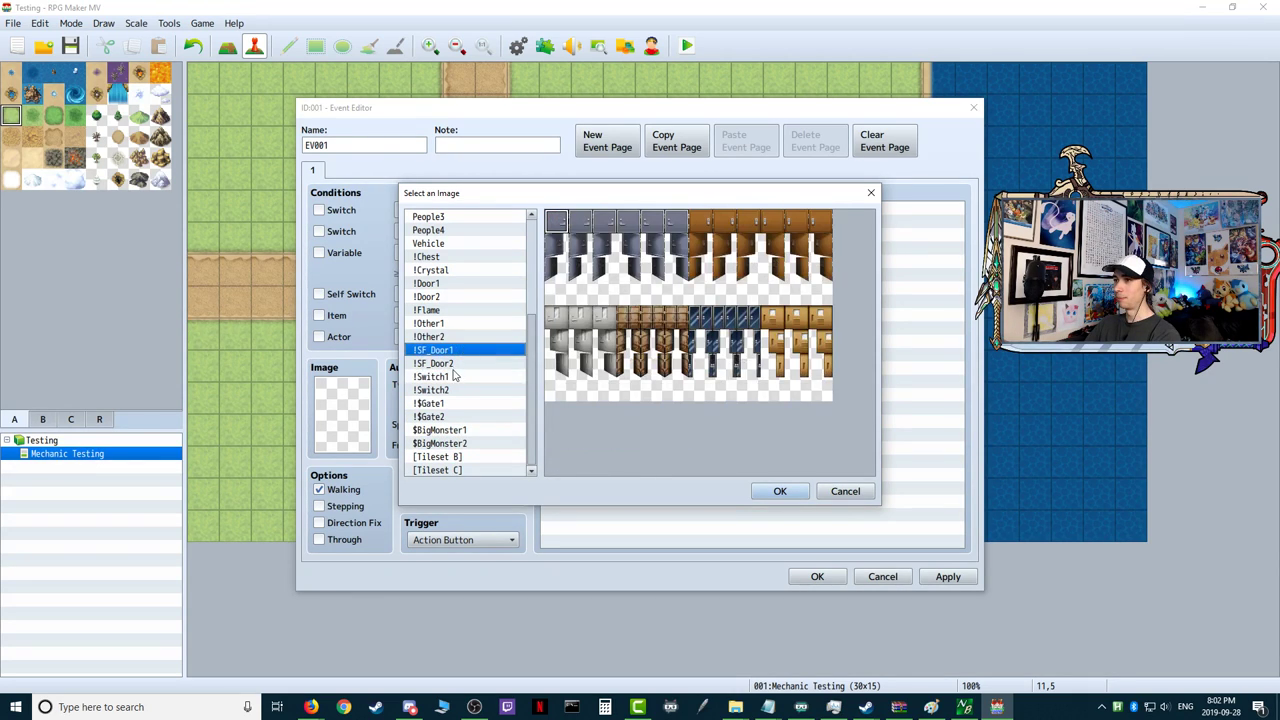
left_click(455, 376)
left_click(455, 364)
left_click(457, 338)
left_click(452, 352)
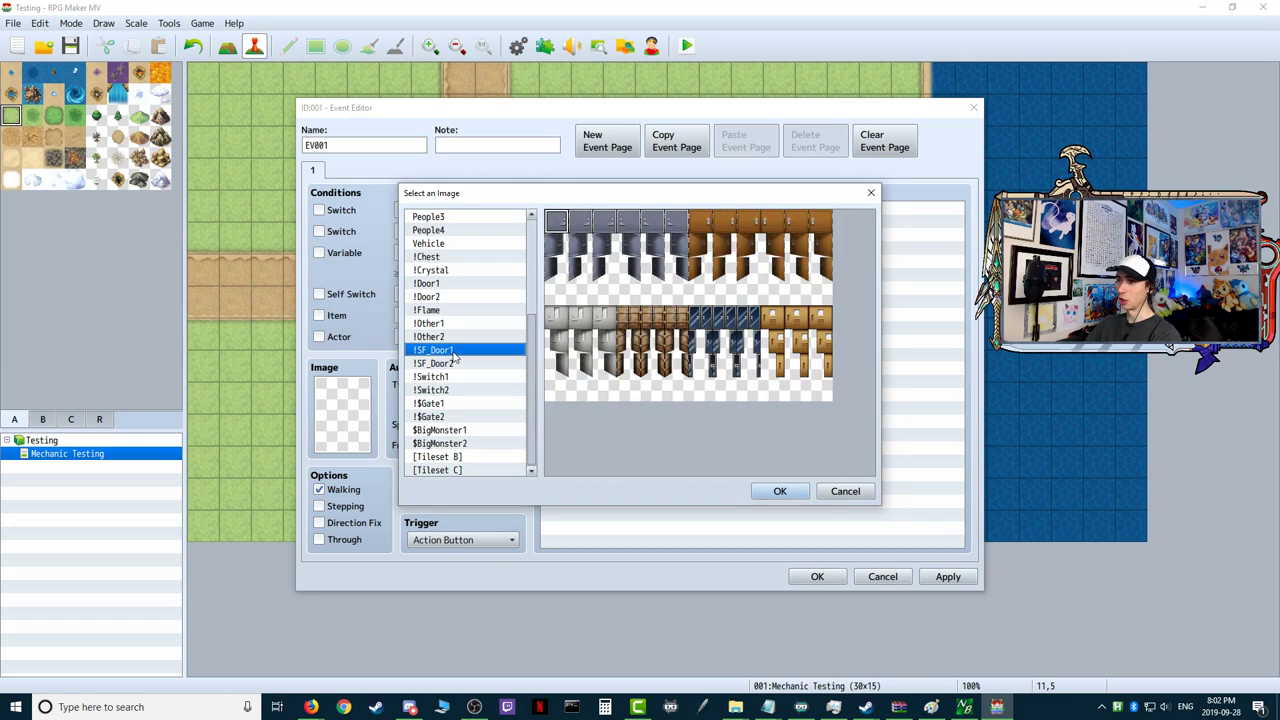
left_click(457, 326)
left_click(455, 311)
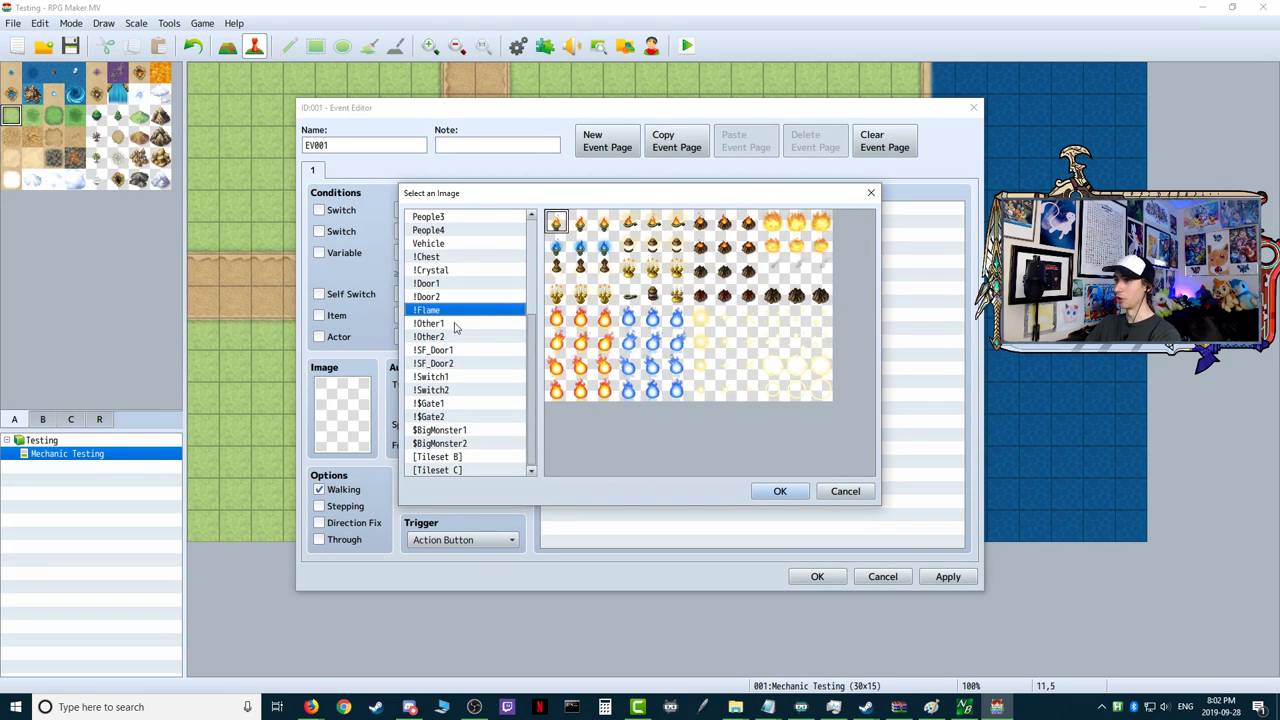
left_click(455, 325)
scroll(455, 330, "up", 2)
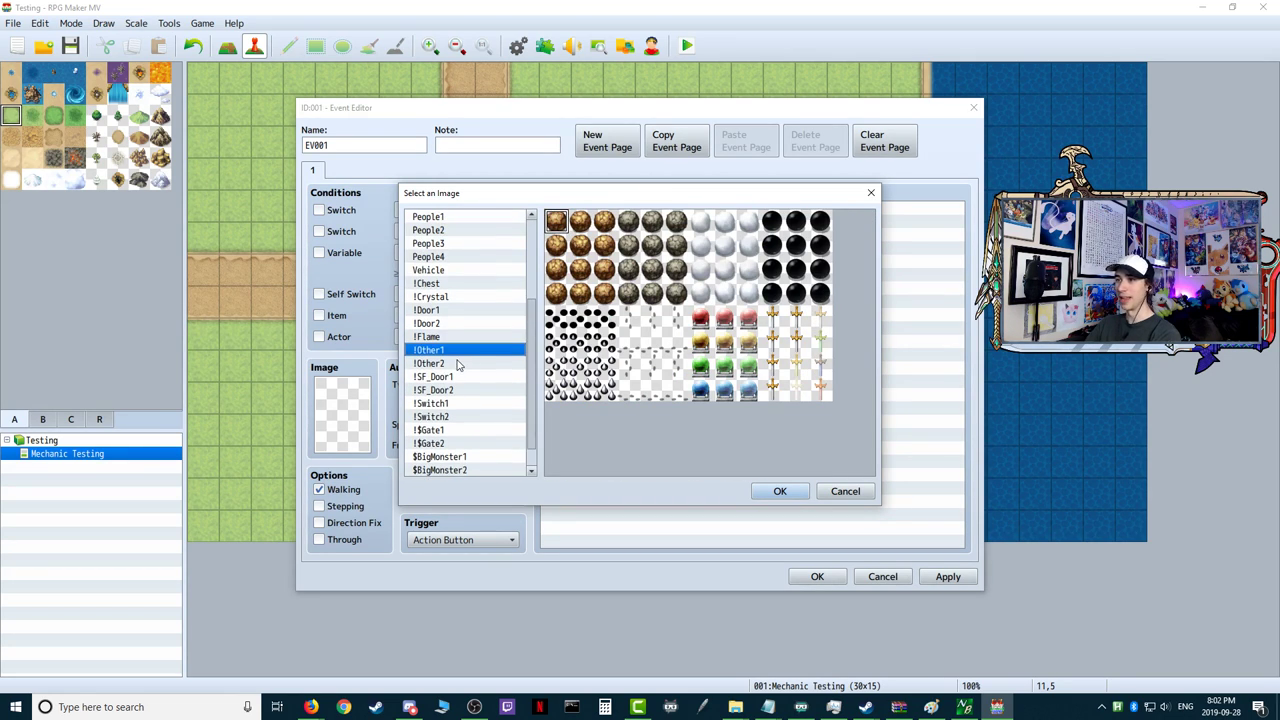
left_click(452, 365)
scroll(452, 368, "up", 1)
left_click(453, 390)
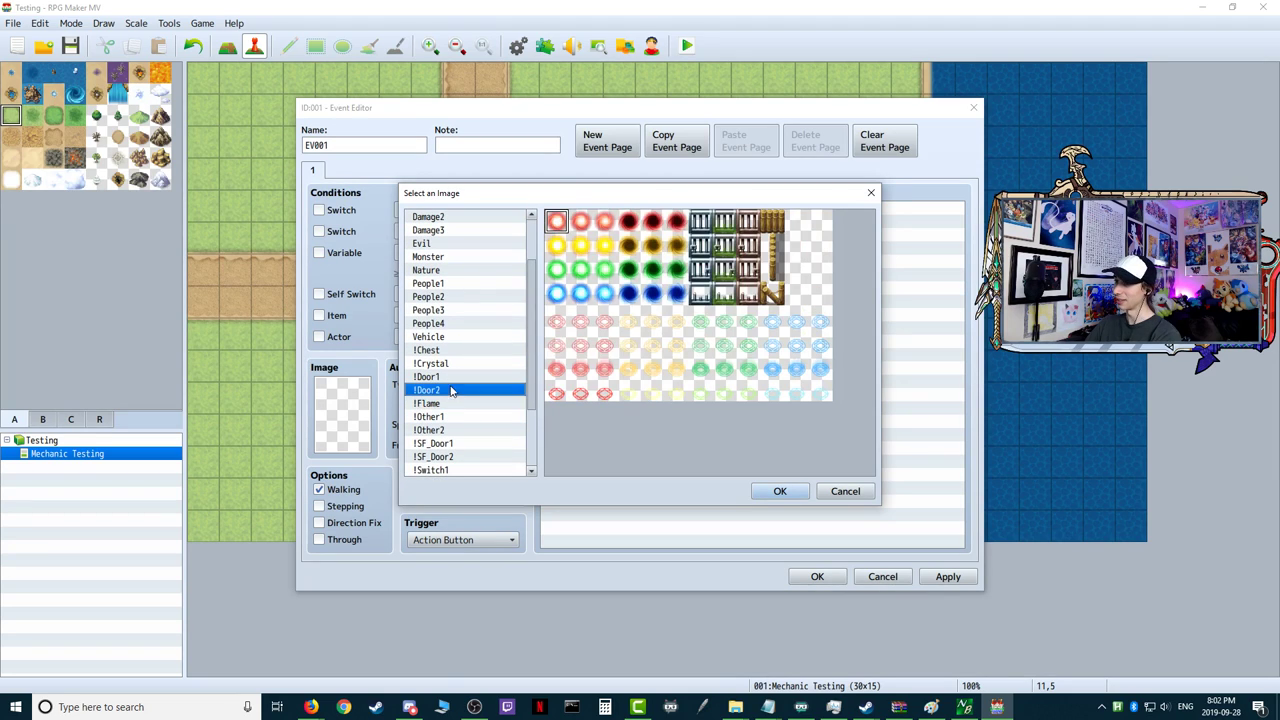
- Give the event the closed wooden chest image from the lower row of the !Chest sheet
left_click(455, 377)
left_click(458, 352)
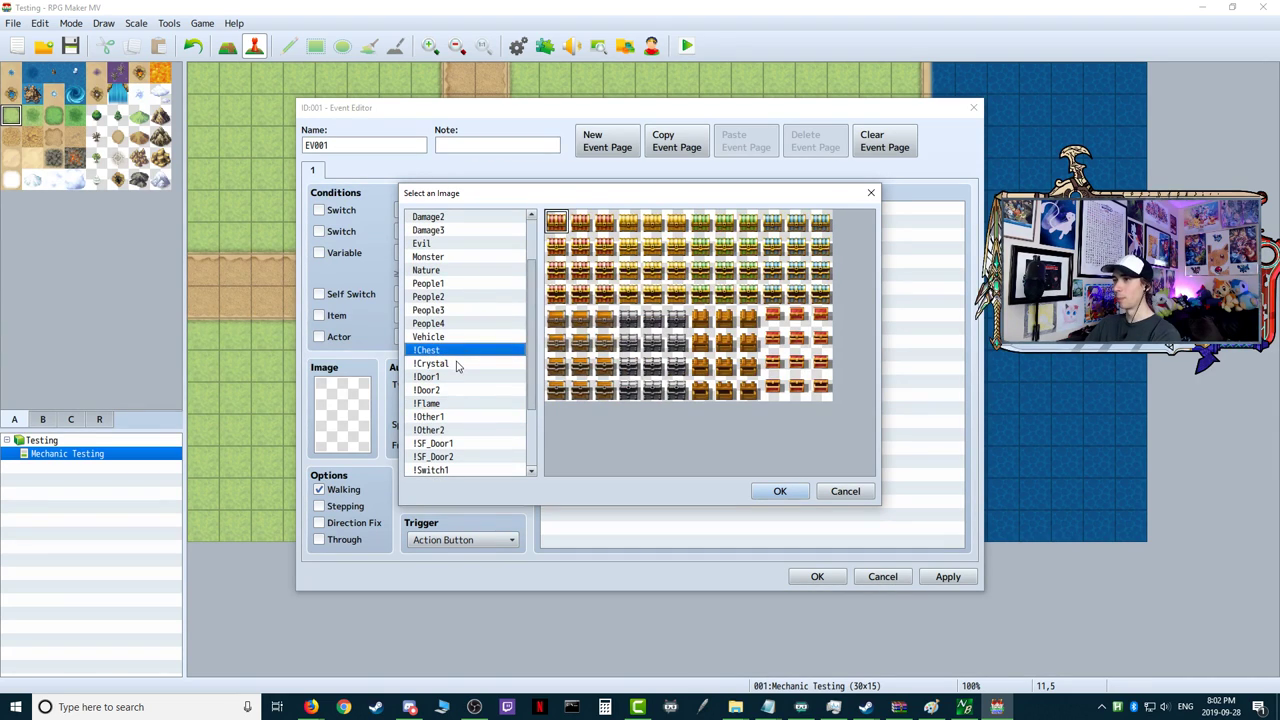
left_click(705, 322)
left_click(778, 490)
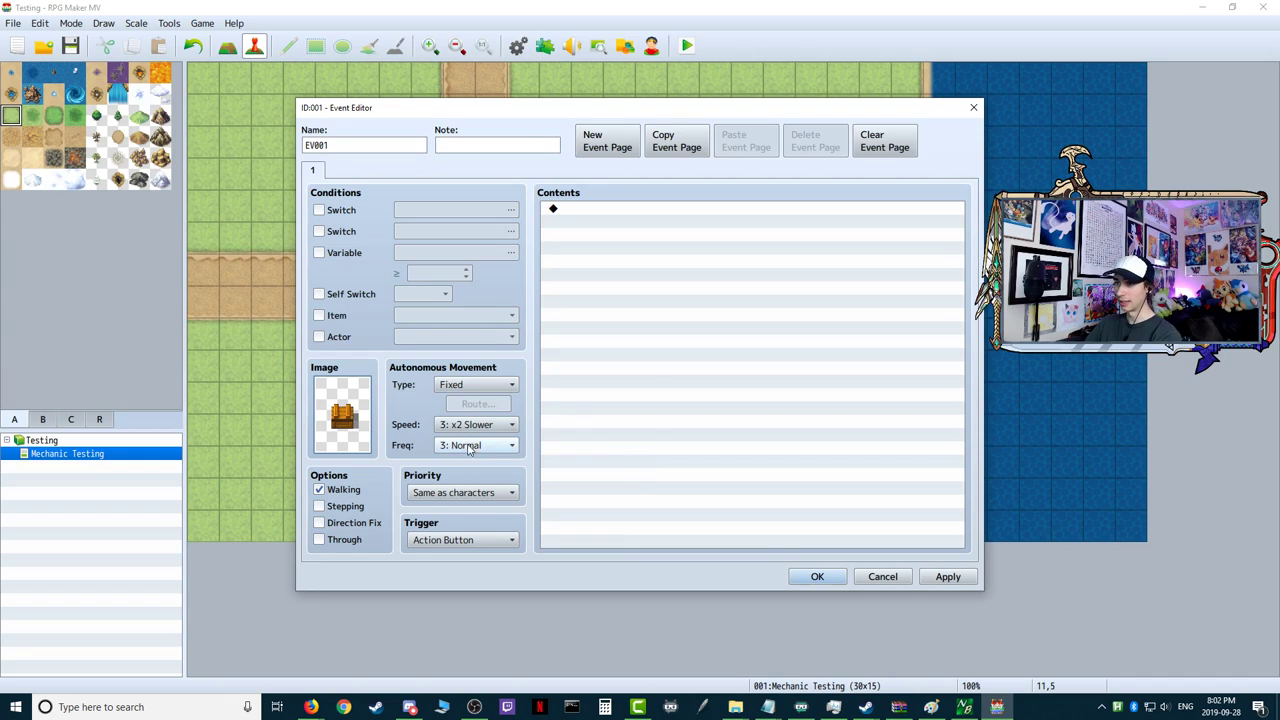
- Try the Custom autonomous movement type on the chest event and restore it to Fixed
left_click(470, 494)
left_click(465, 493)
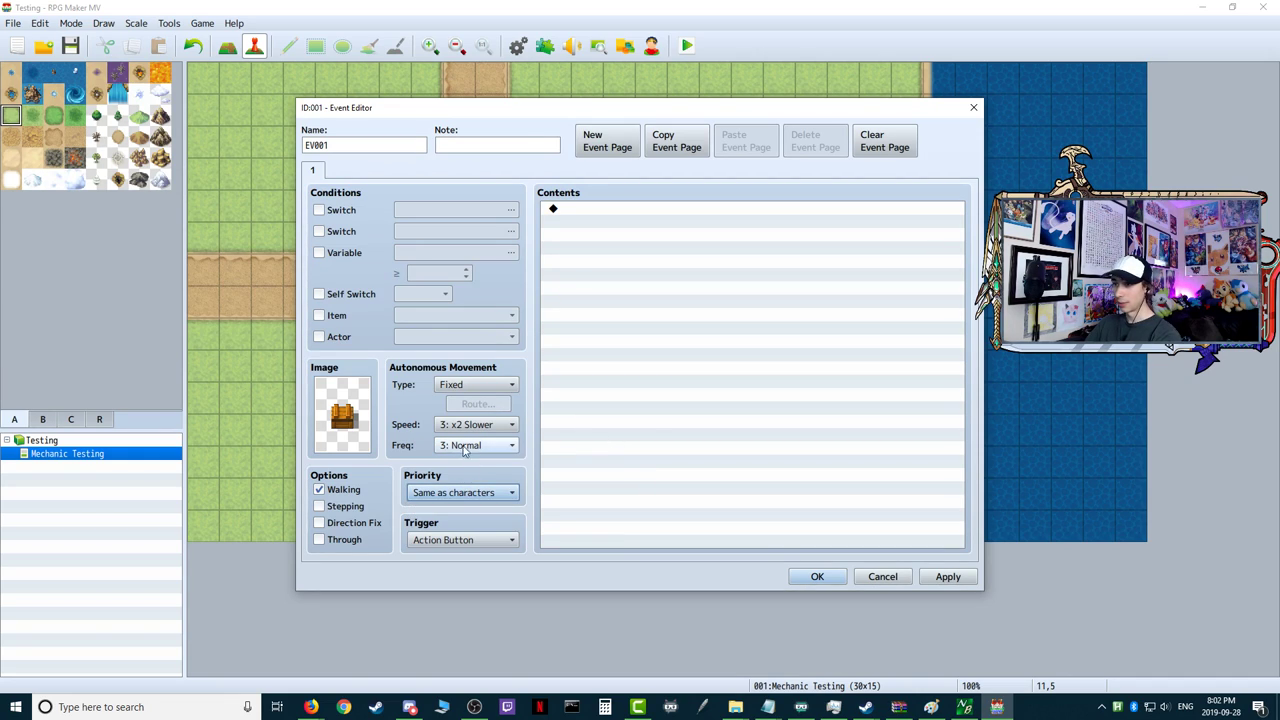
left_click(465, 385)
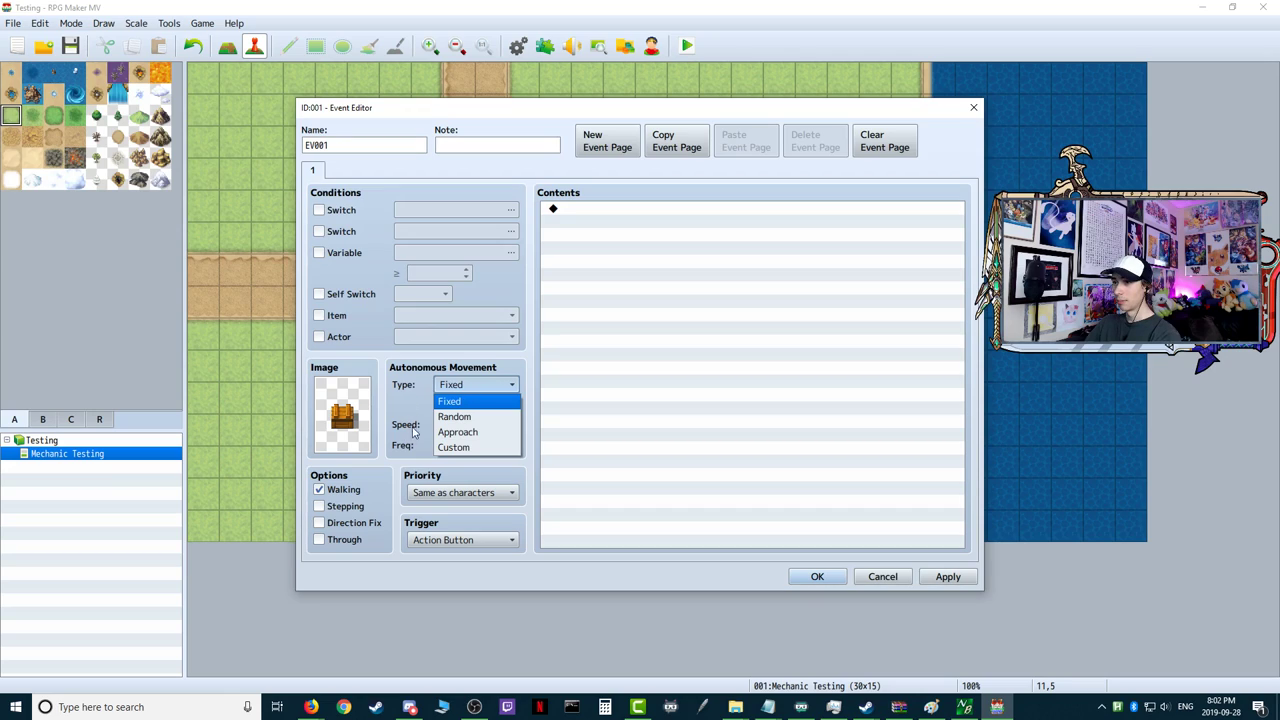
left_click(464, 448)
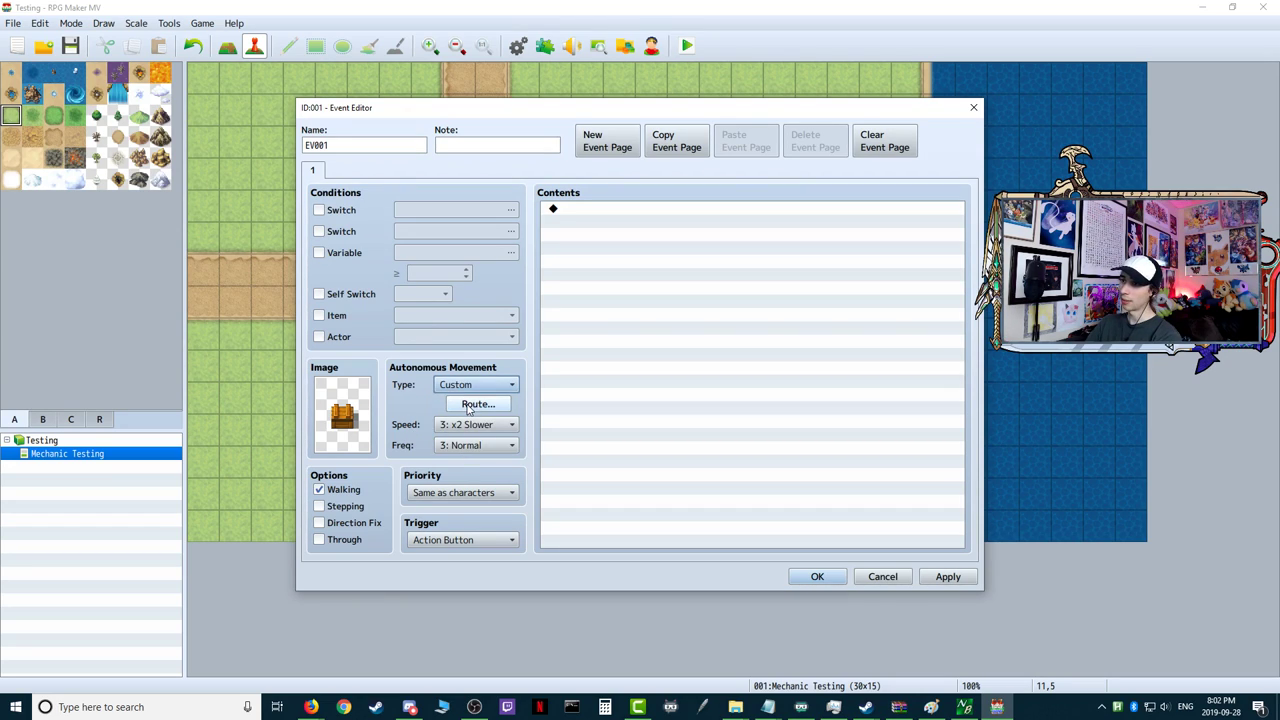
left_click(470, 388)
left_click(470, 400)
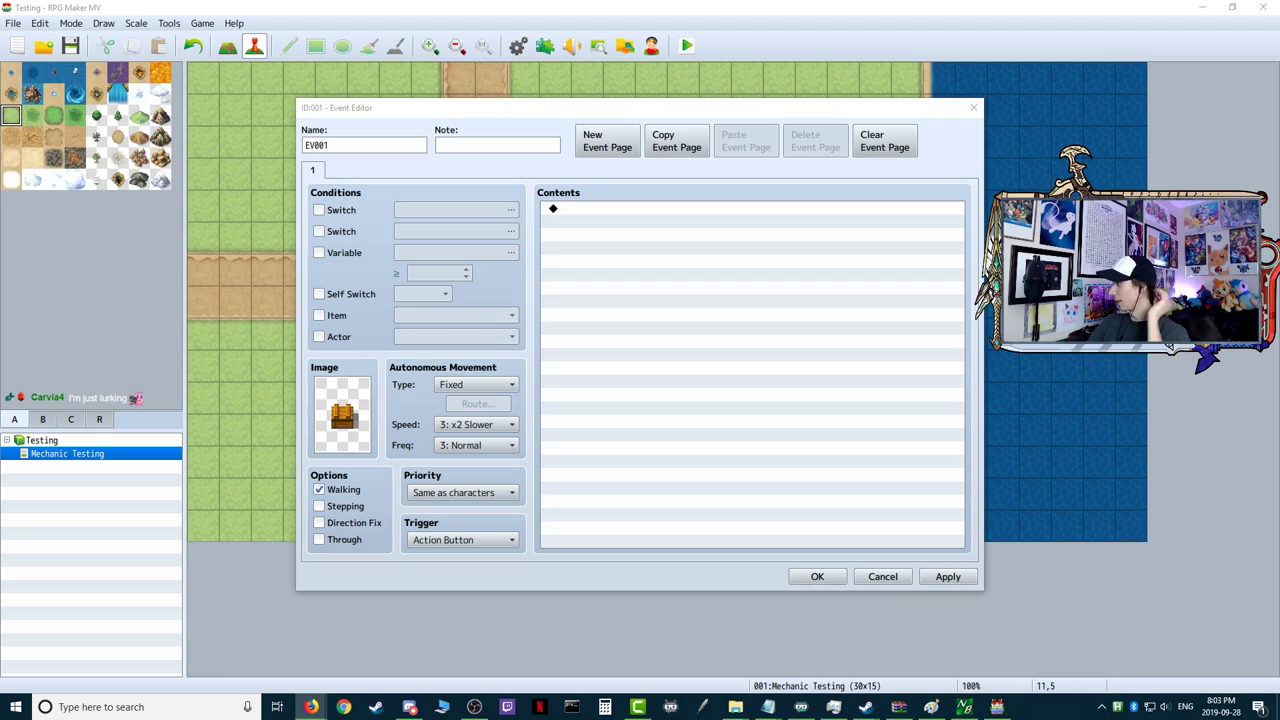
left_click(490, 389)
left_click(419, 395)
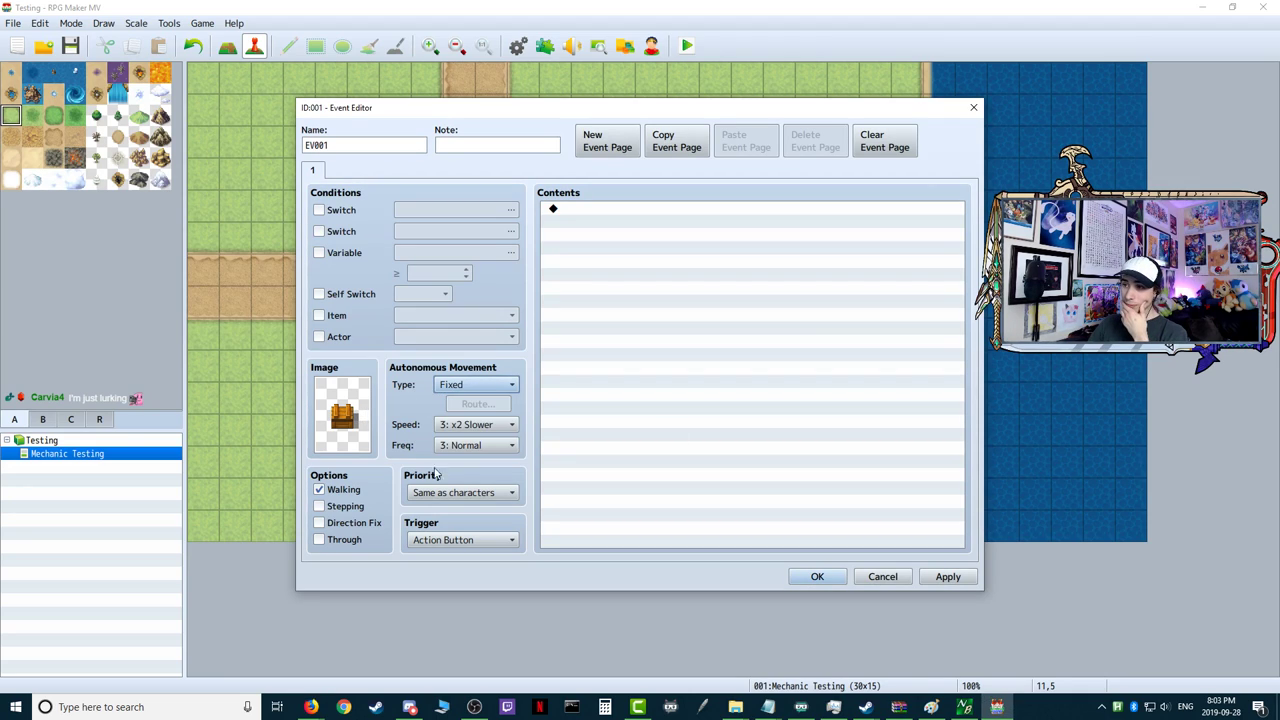
- Set the chest event's trigger to Player Touch
left_click(465, 540)
left_click(455, 572)
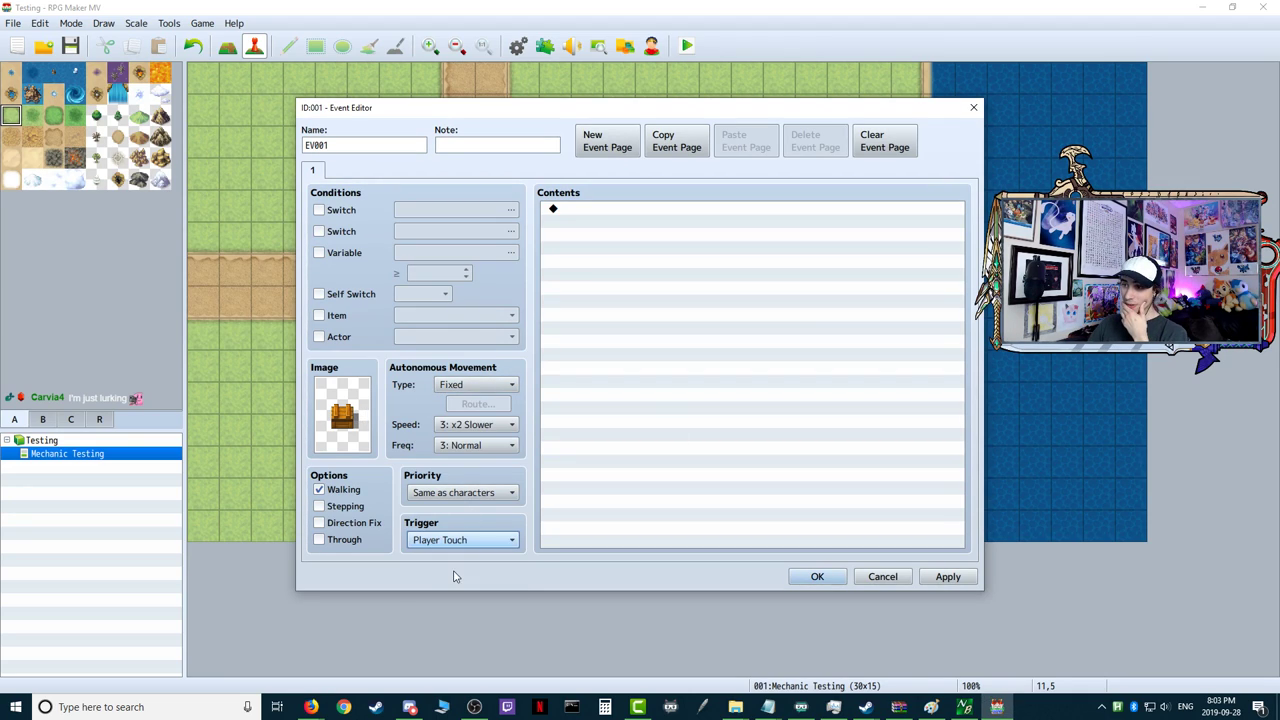
left_click(458, 540)
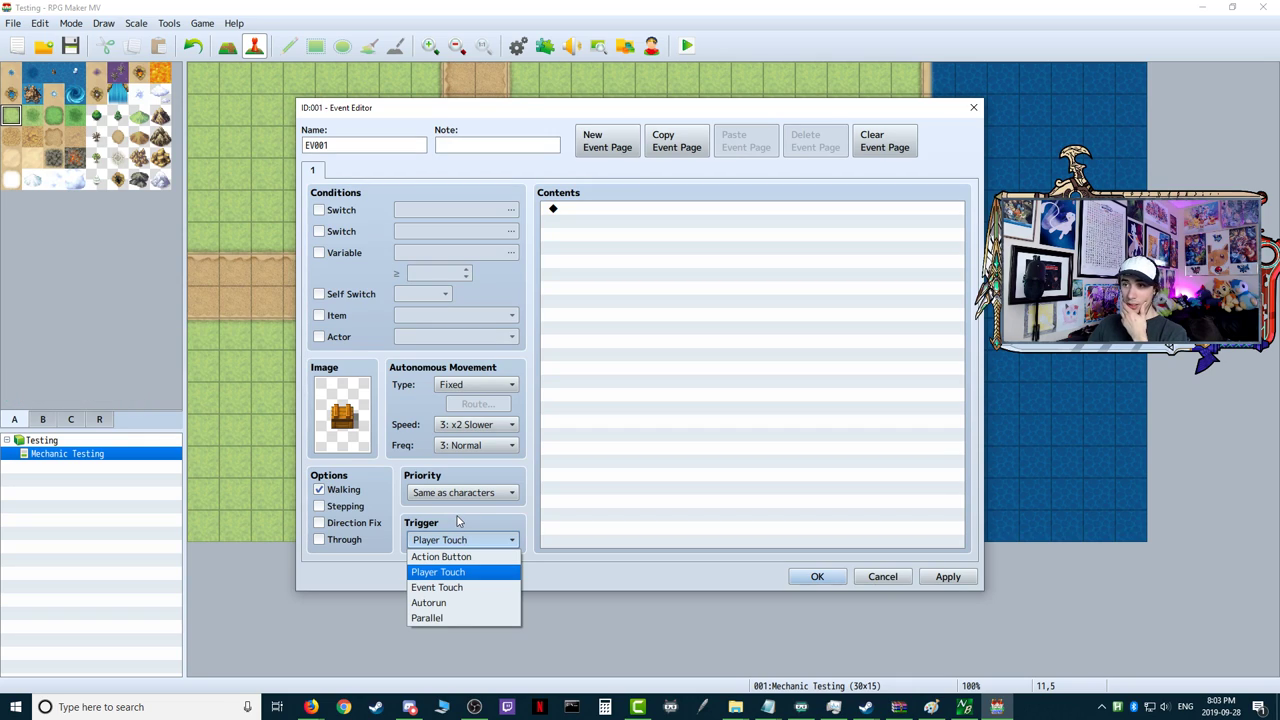
left_click(458, 521)
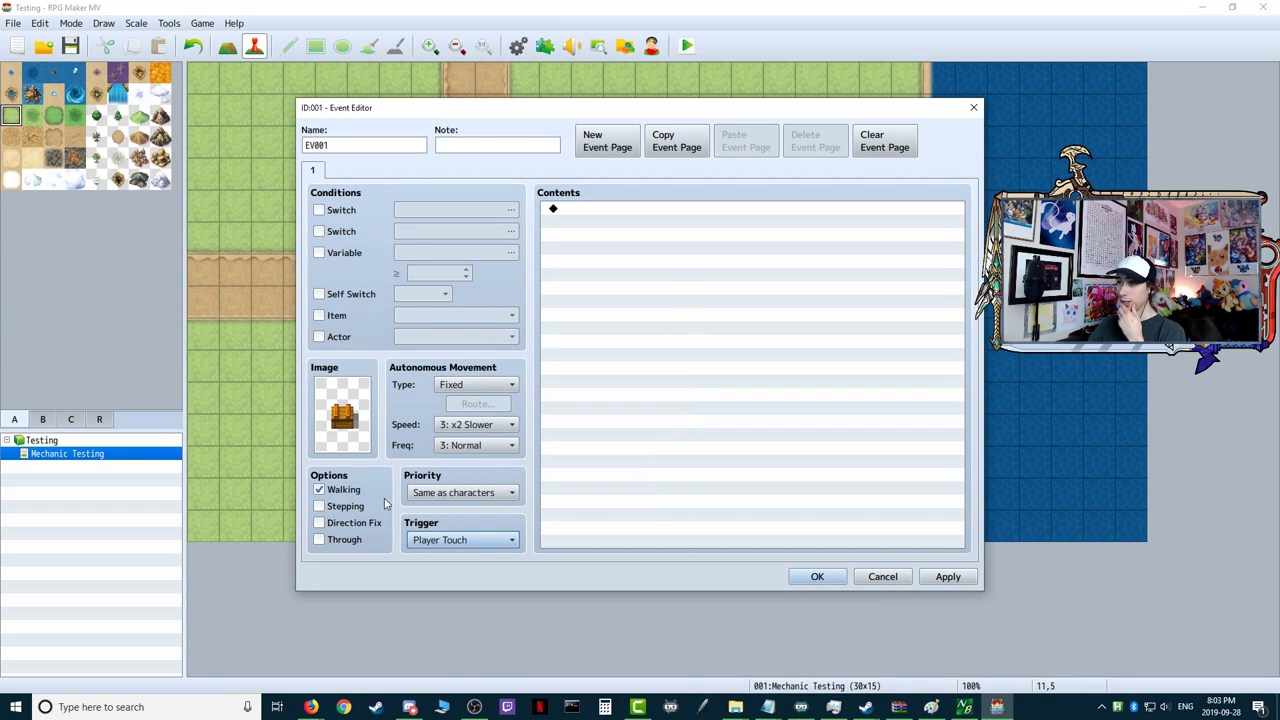
- Examine the event commands and autonomous movement types for a way to make the chest move, leaving the event contents empty
double_click(582, 213)
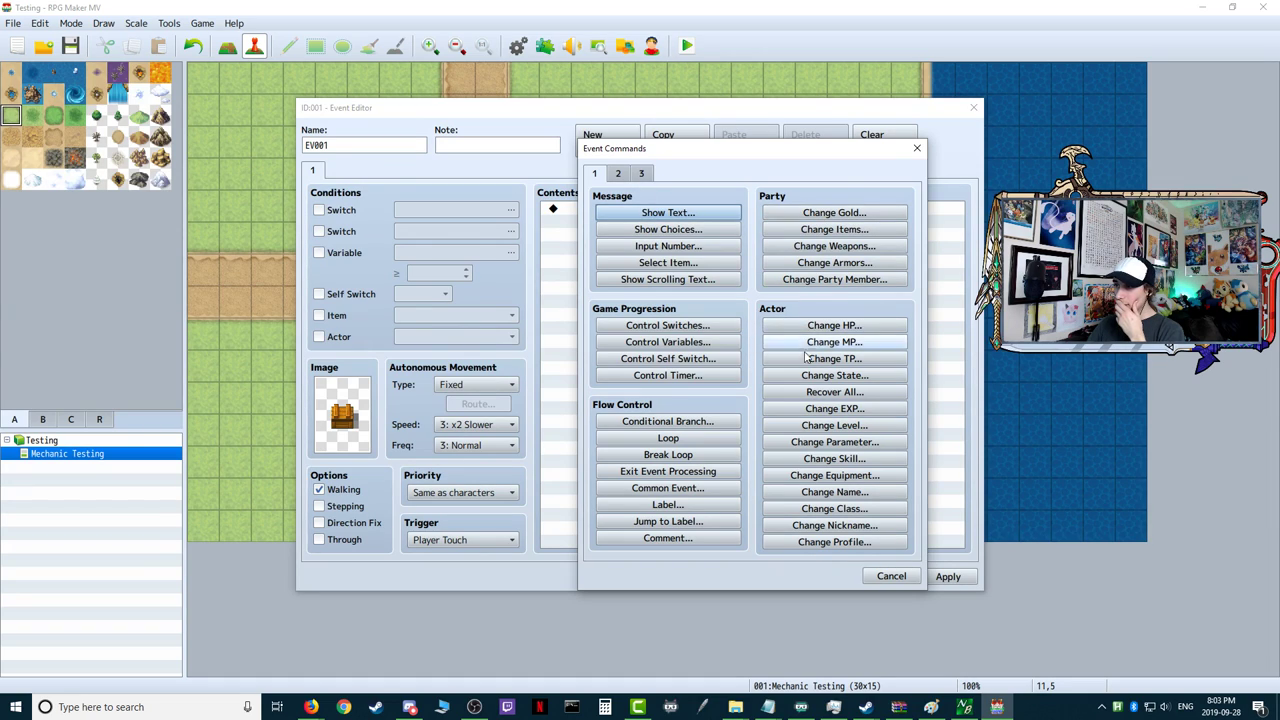
left_click(619, 175)
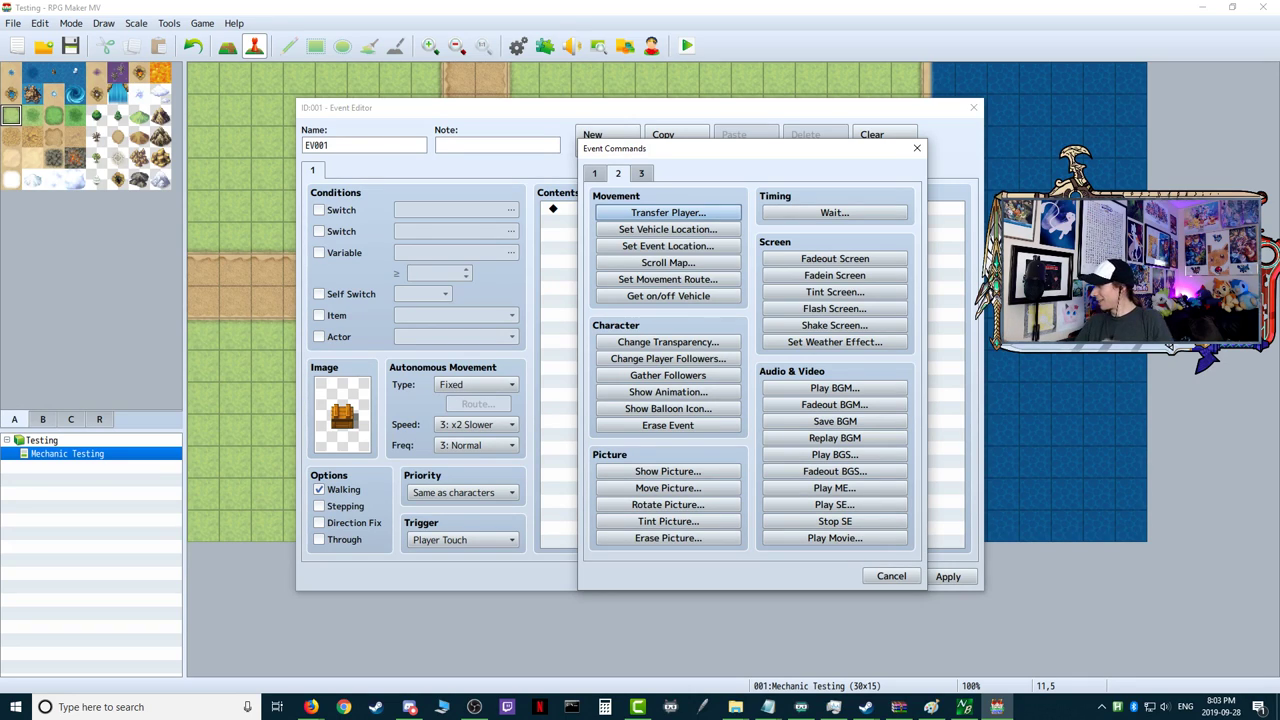
key("alt+Tab")
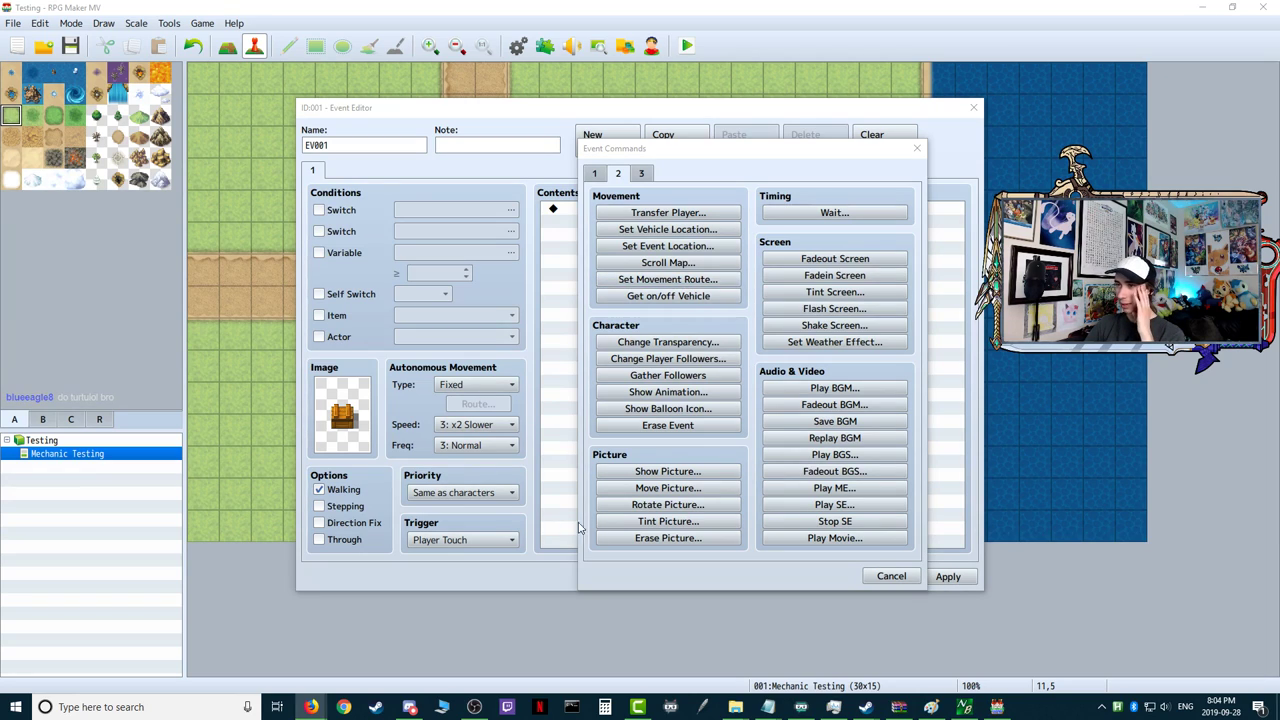
left_click(889, 577)
left_click(460, 386)
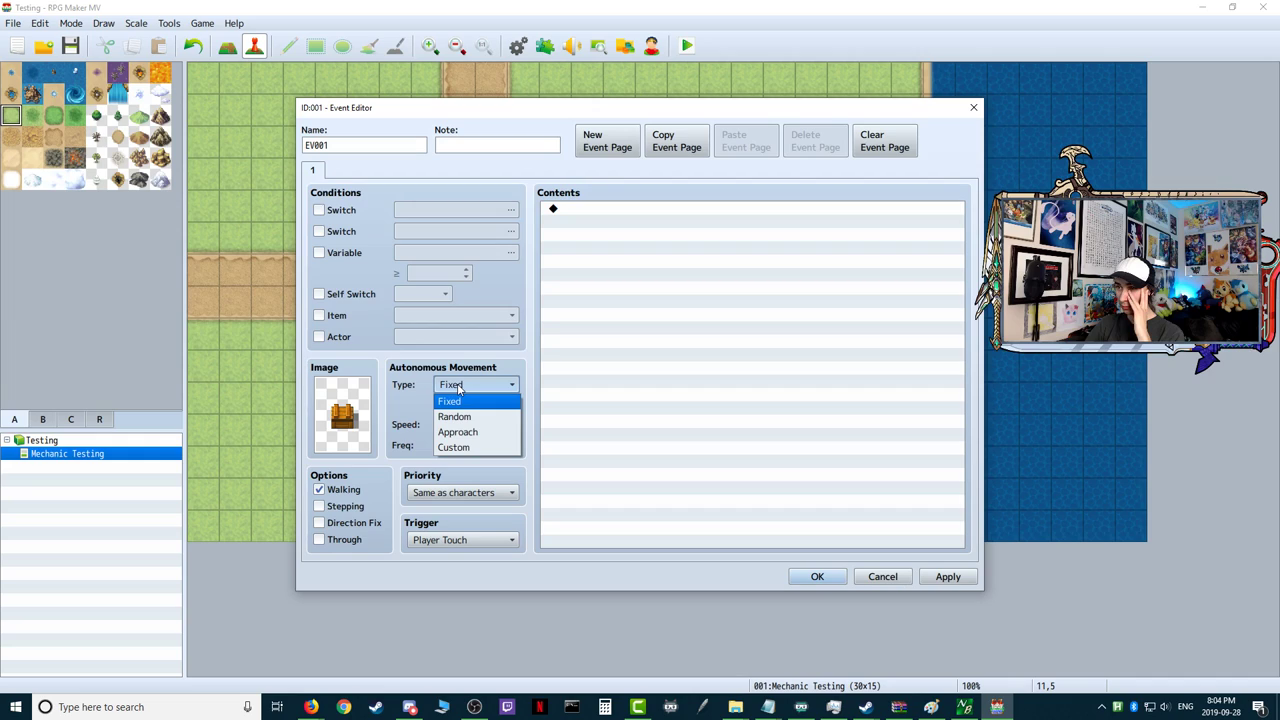
left_click(455, 392)
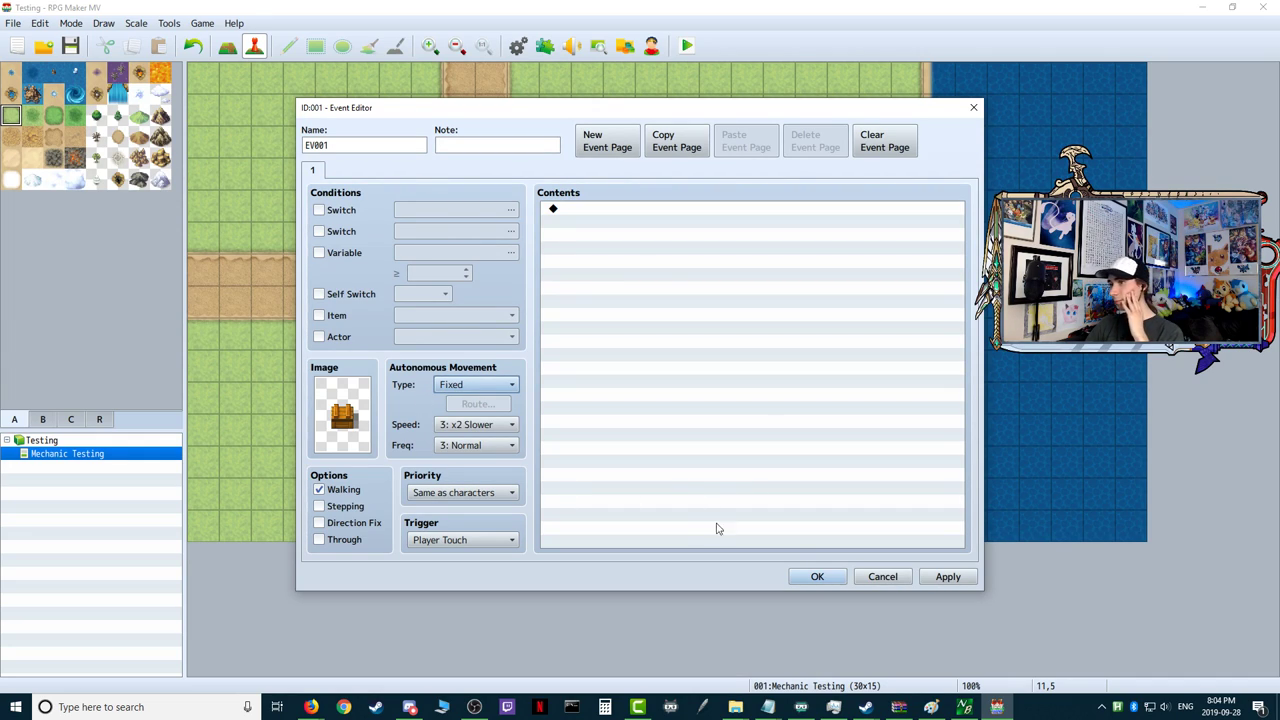
left_click(592, 208)
double_click(592, 216)
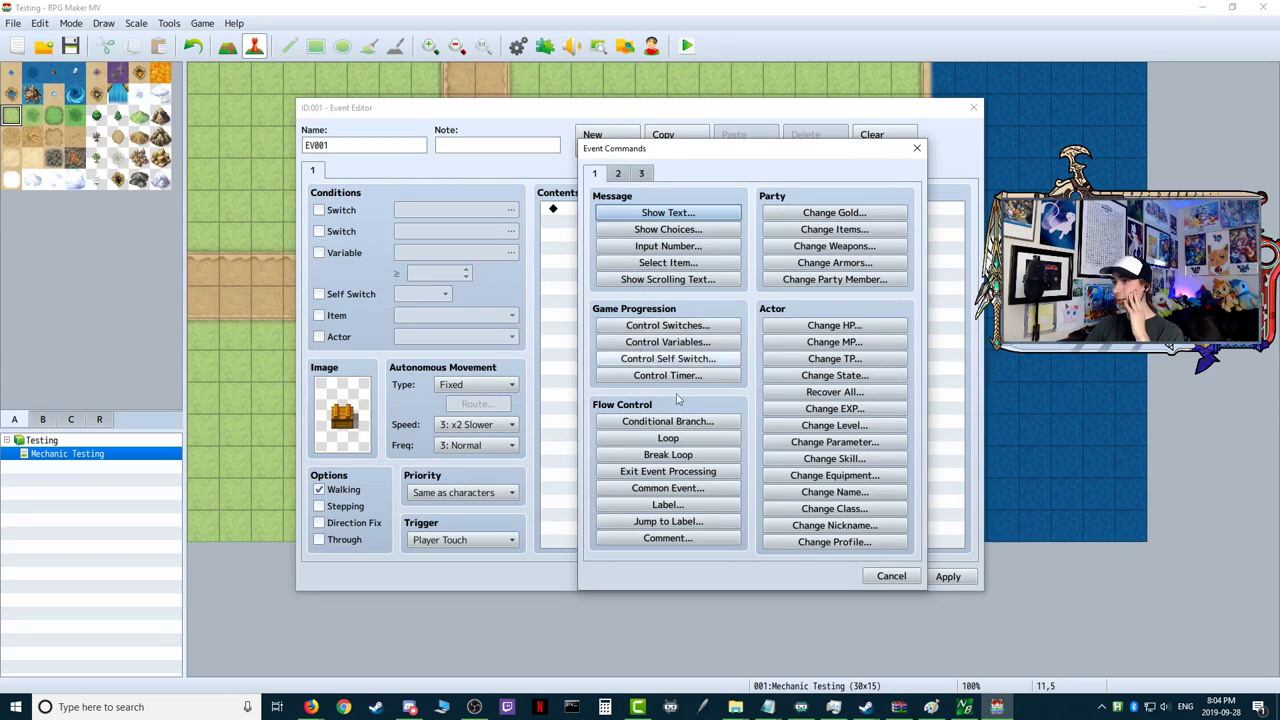
left_click(889, 574)
- Set the chest event's autonomous movement to Custom with a Move away from Player route, and confirm the event
left_click(441, 384)
left_click(455, 445)
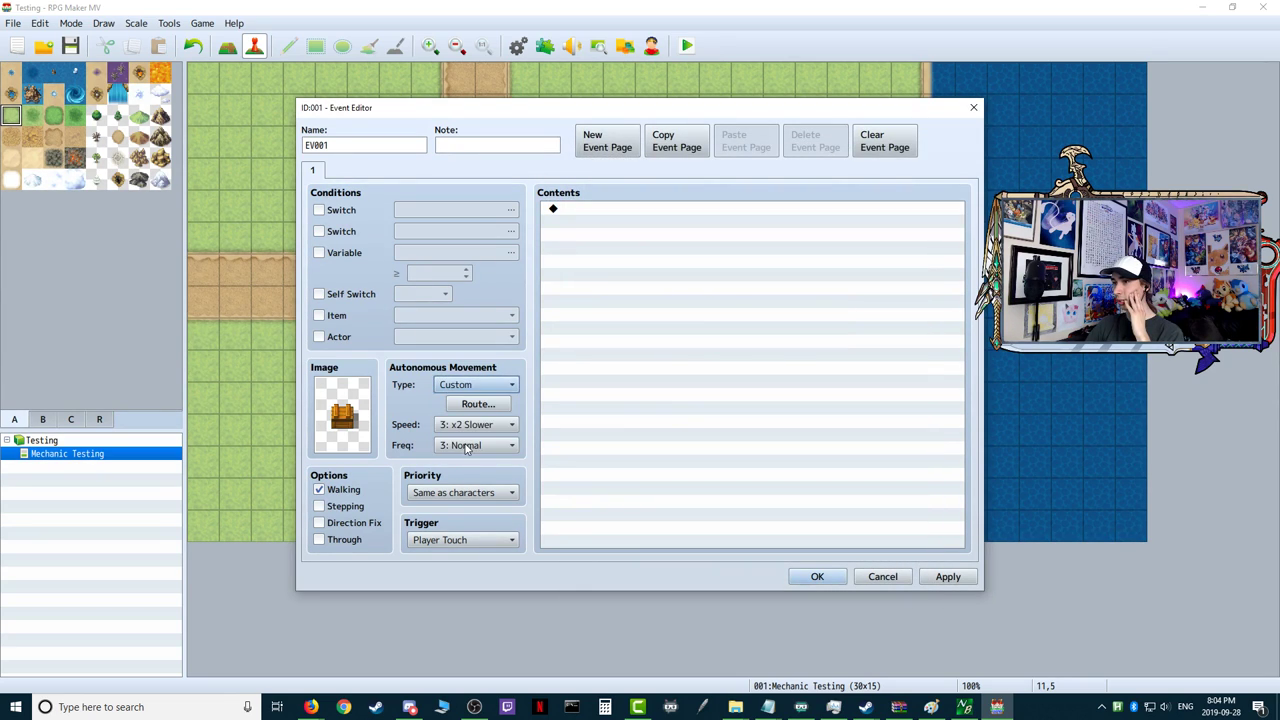
left_click(478, 405)
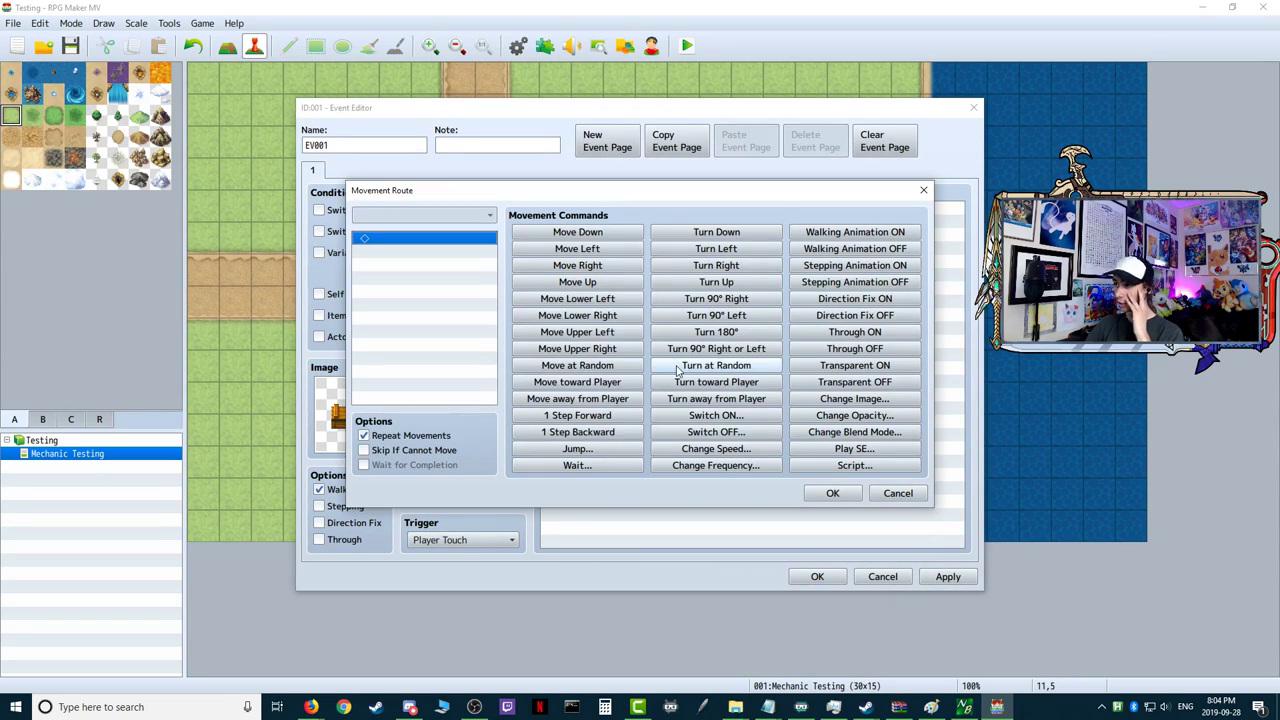
left_click(632, 398)
left_click(834, 493)
left_click(947, 576)
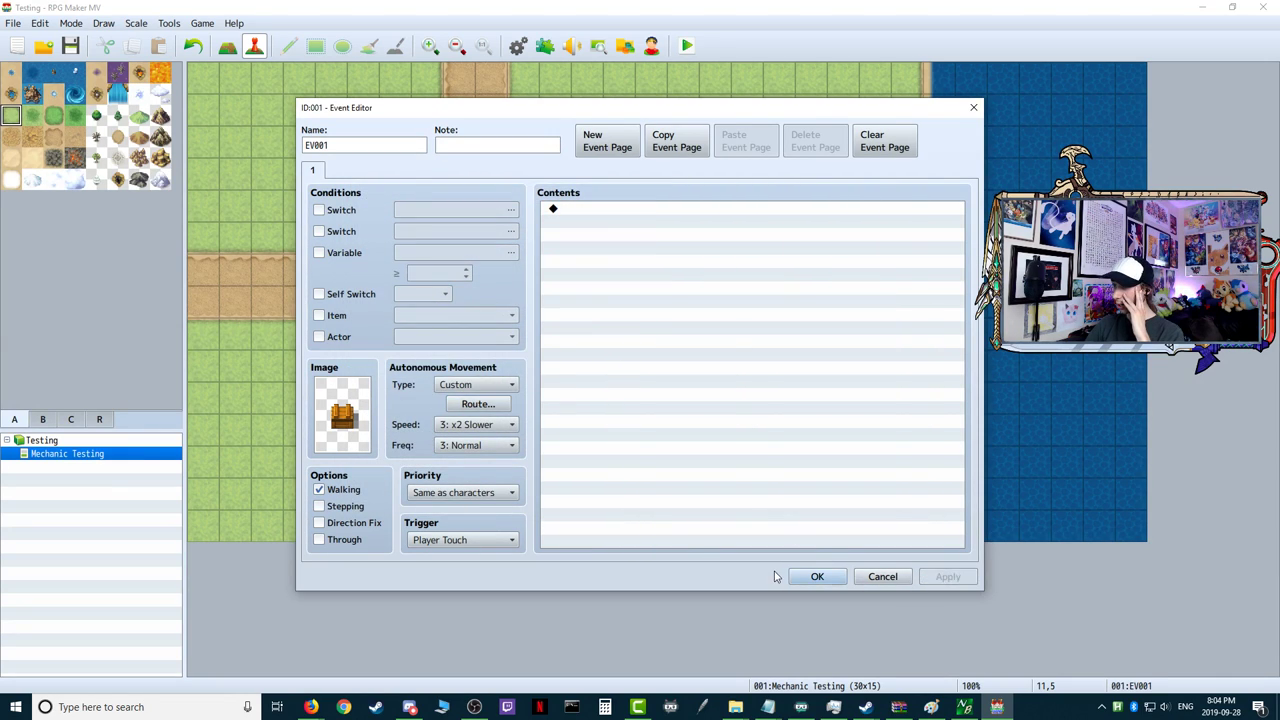
left_click(817, 576)
- Save the changes, playtest a new game and walk the character toward the chest to check its movement
left_click(683, 45)
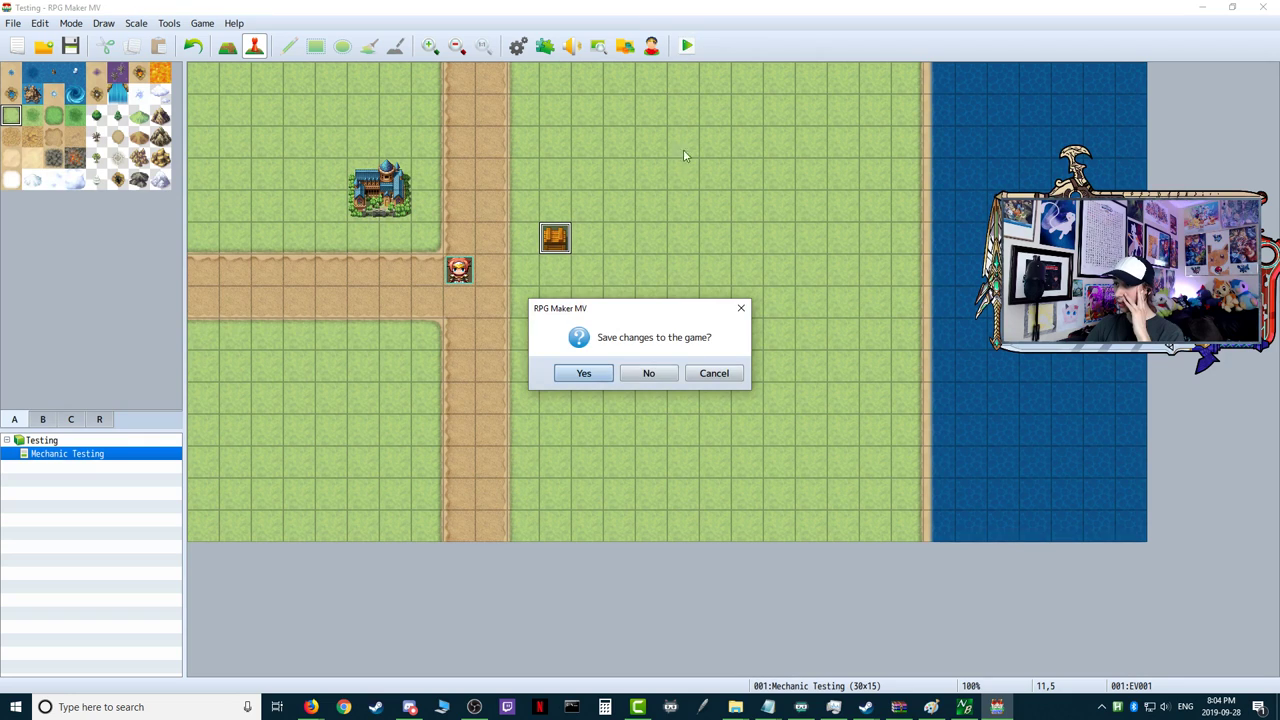
left_click(585, 373)
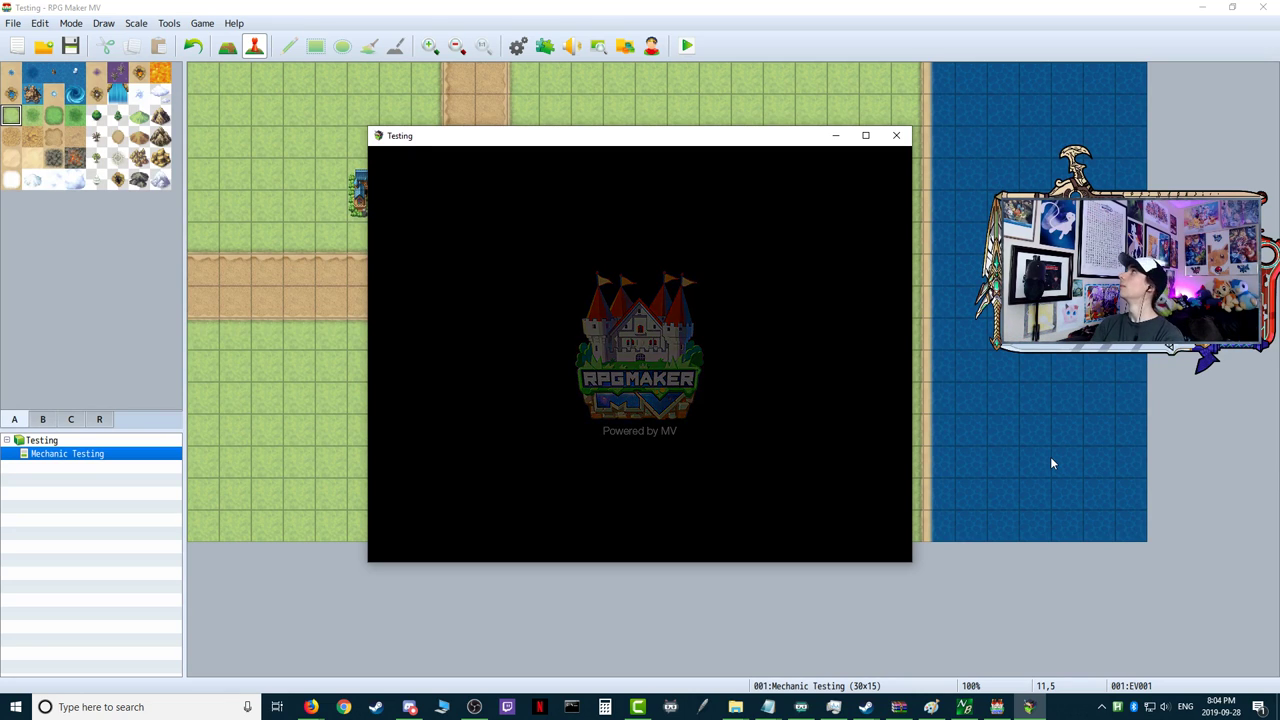
key("Return")
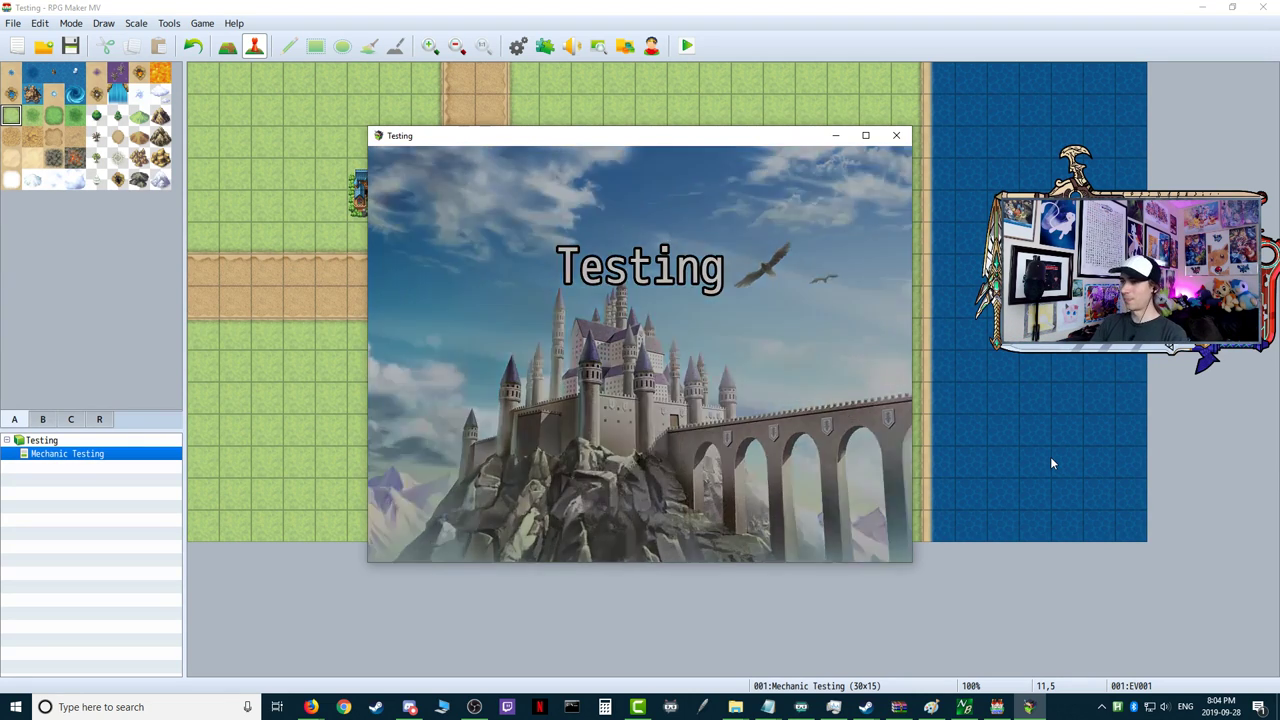
key("Up")
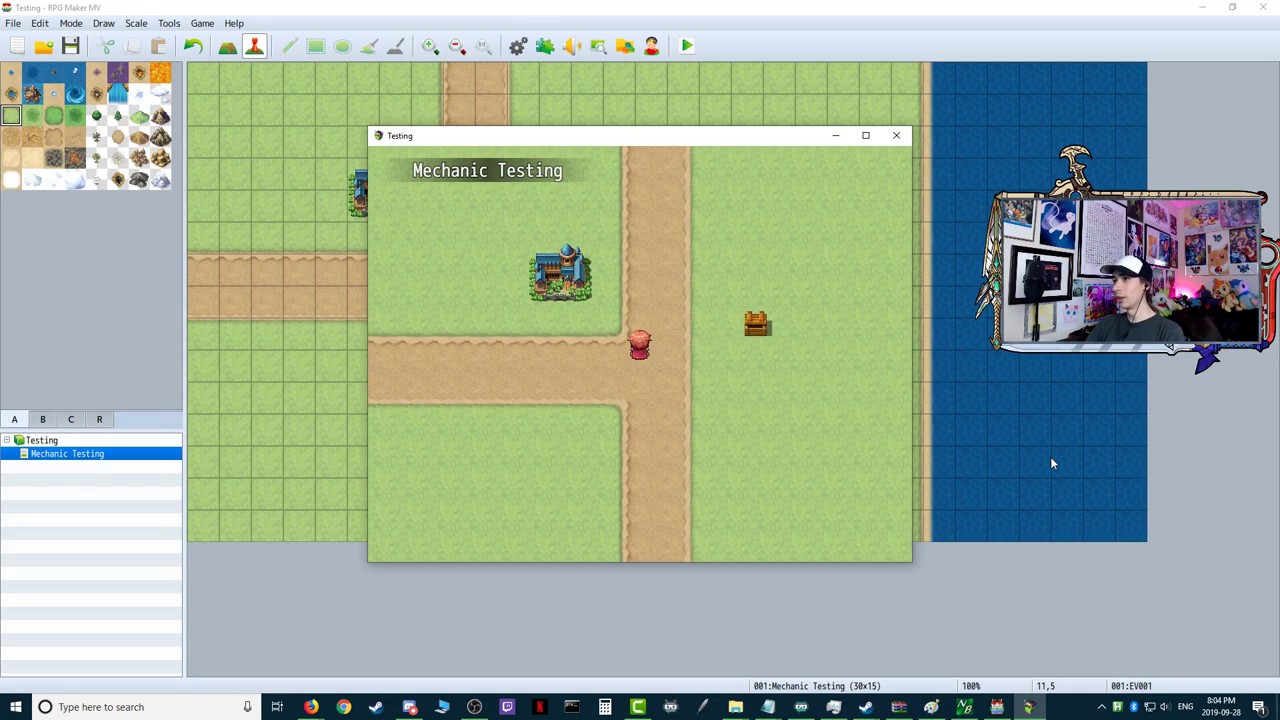
key("Right")
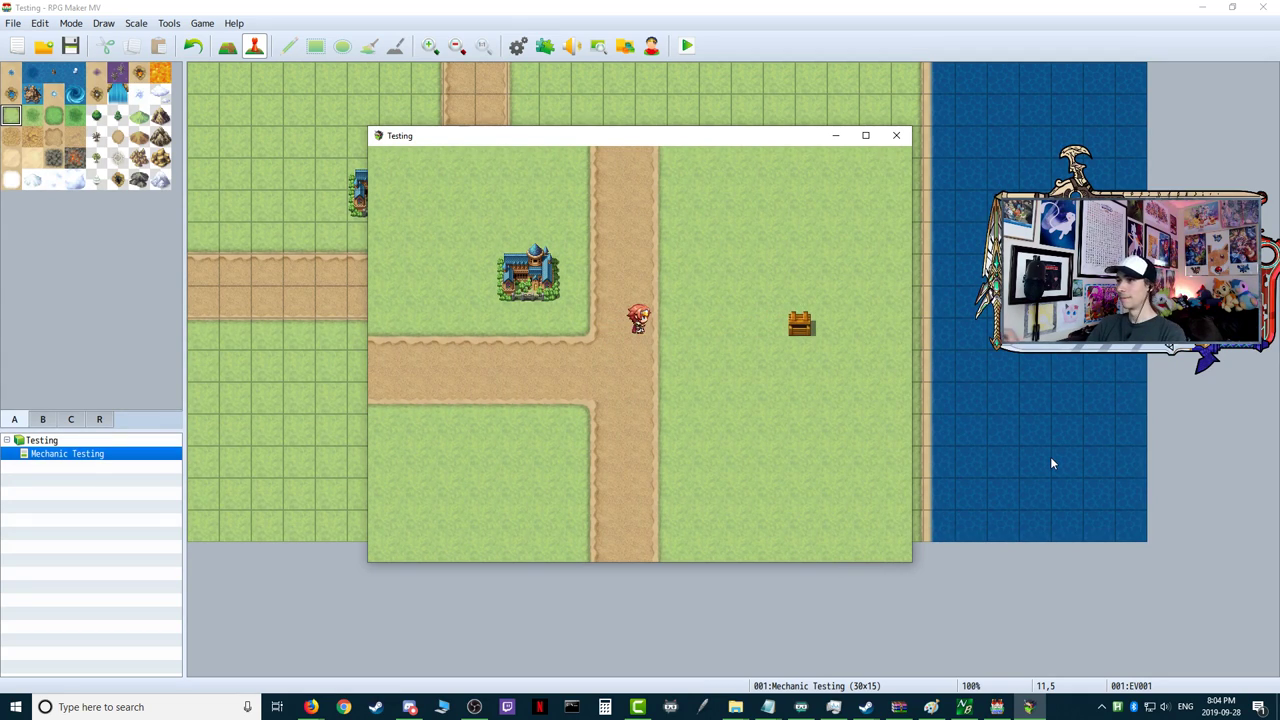
- End the playtest, reopen the chest event and examine its movement types, speeds and event commands without changing anything
left_click(896, 135)
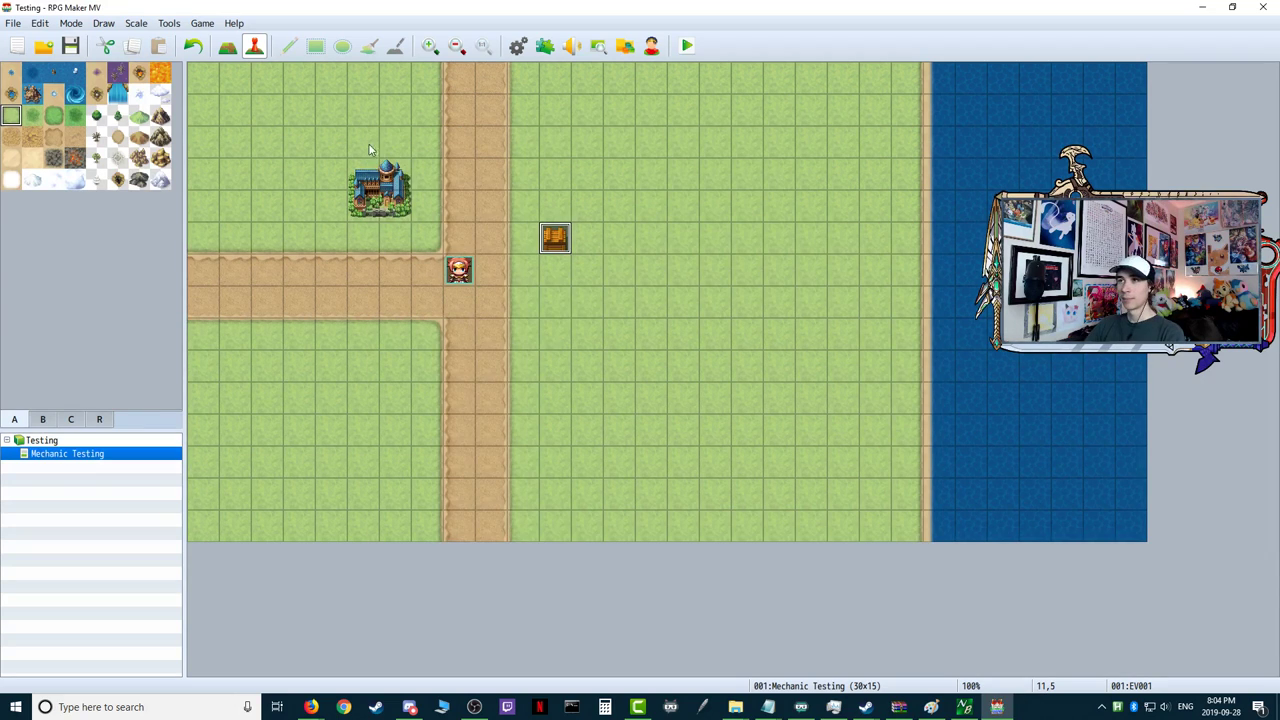
double_click(567, 246)
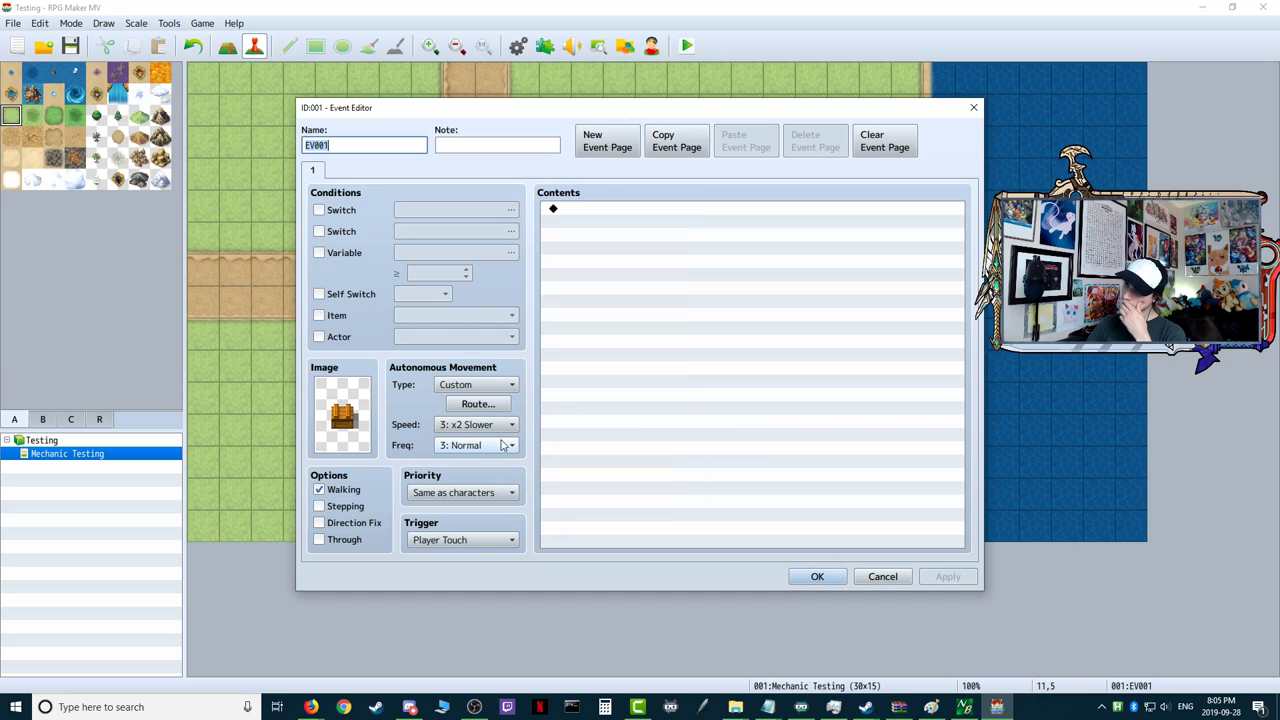
left_click(493, 386)
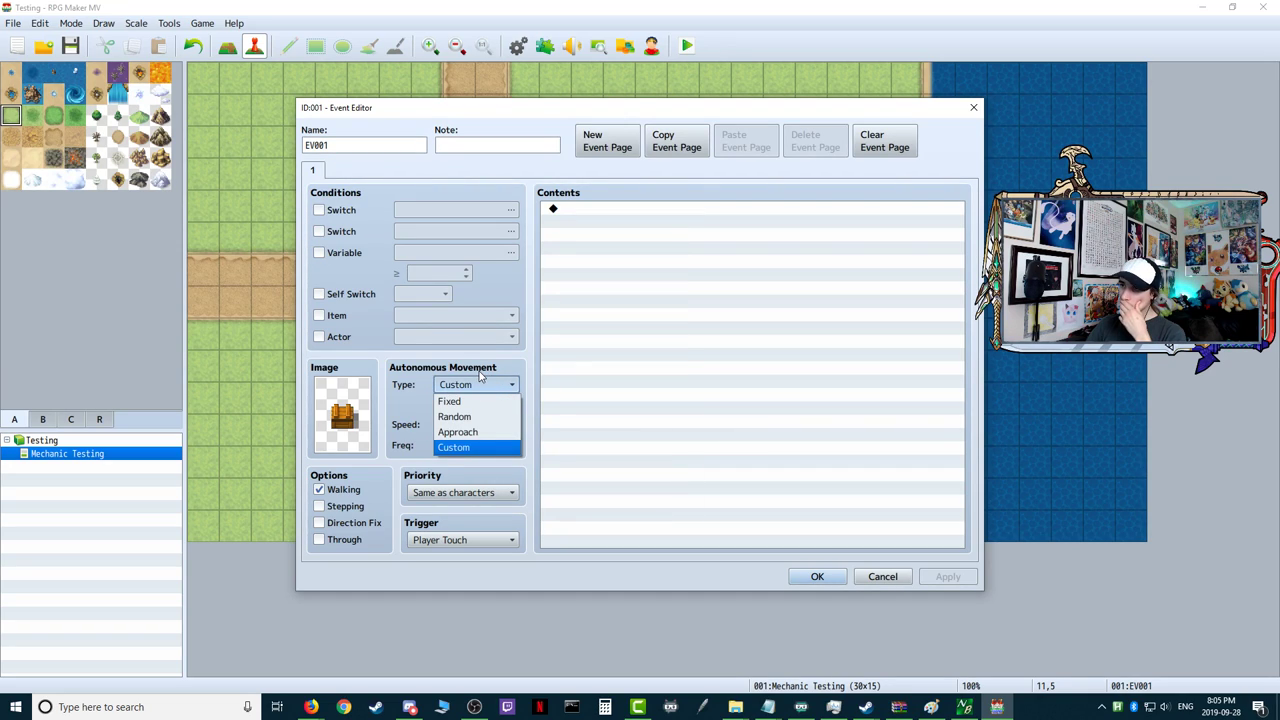
left_click(475, 371)
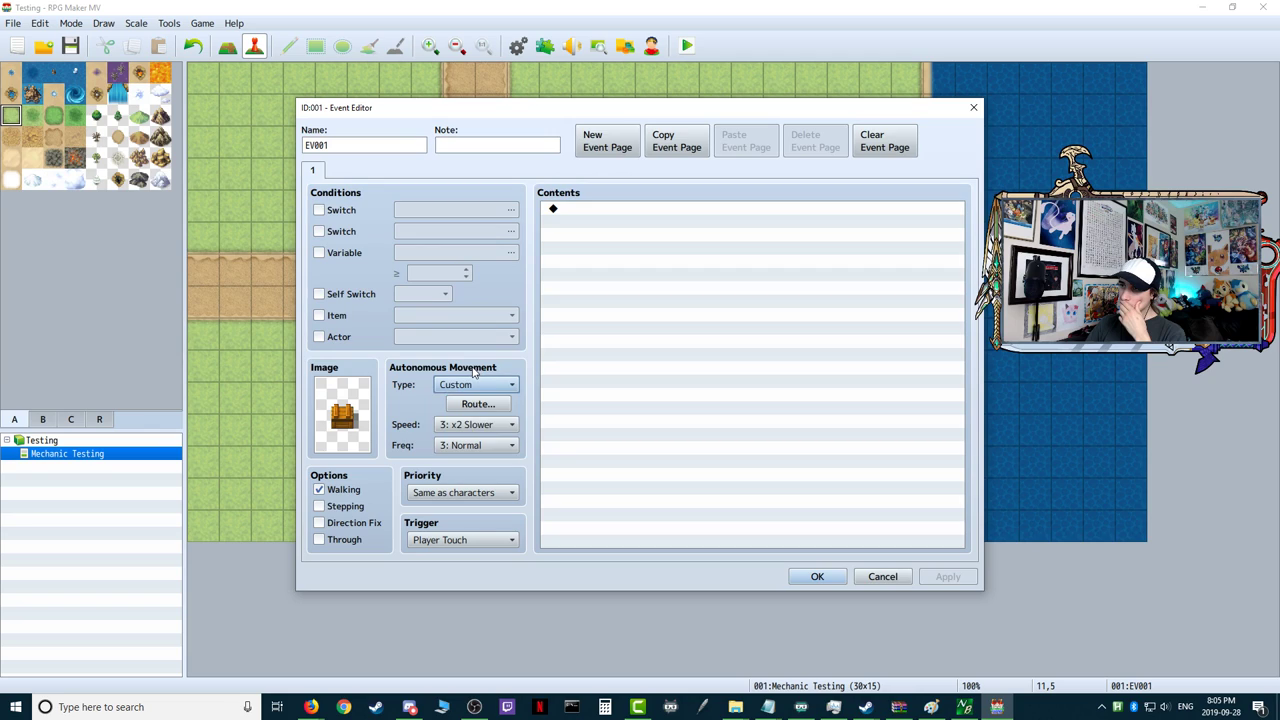
left_click(478, 425)
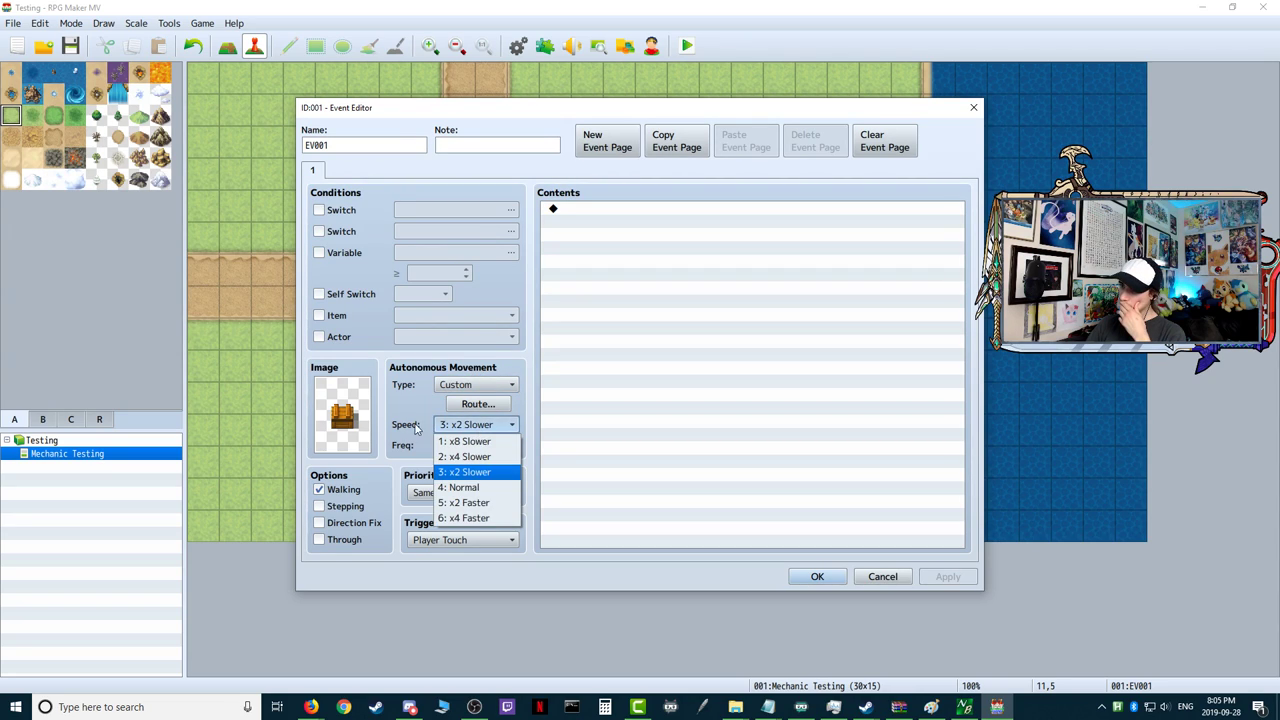
left_click(701, 460)
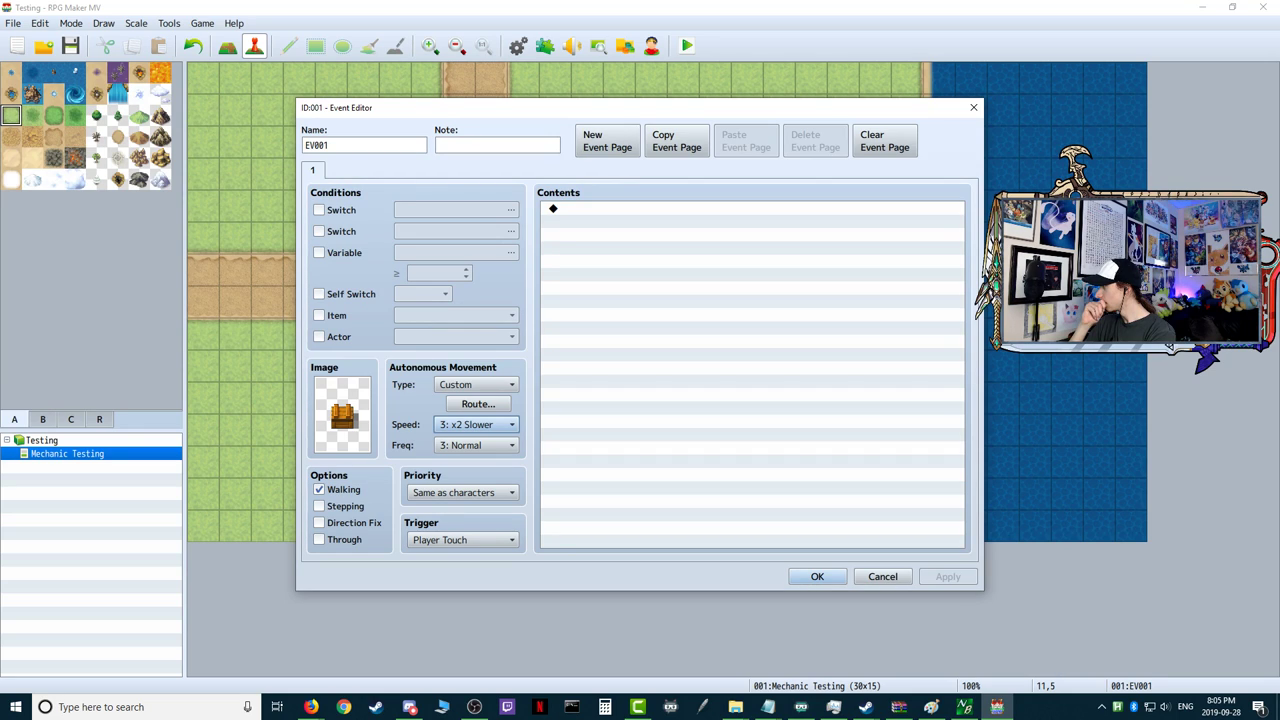
double_click(660, 213)
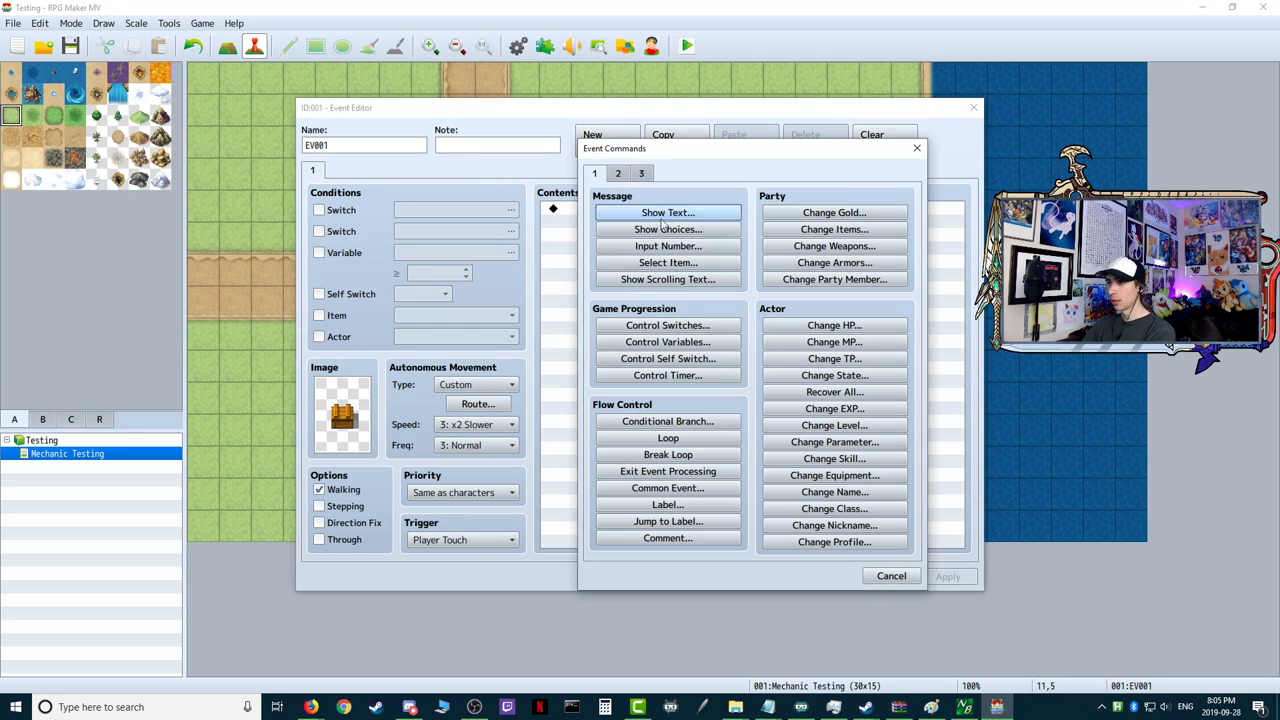
left_click(615, 175)
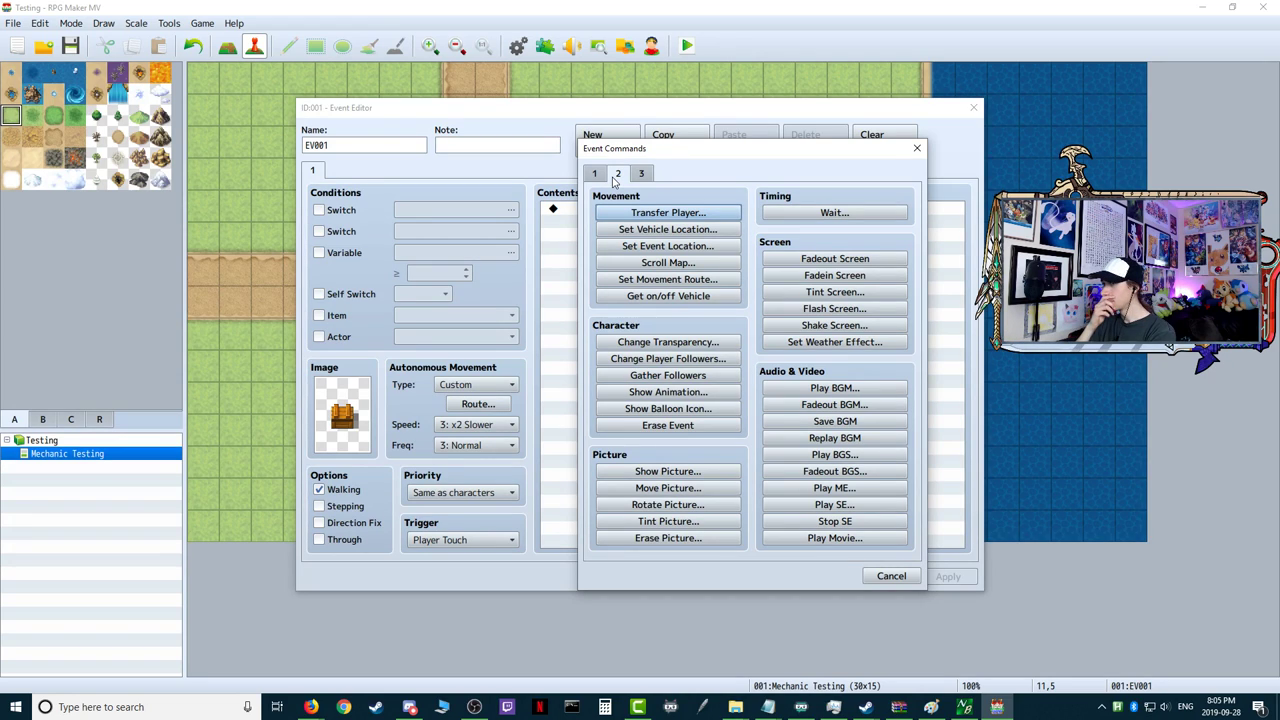
left_click(891, 578)
- Set the chest's autonomous movement to Fixed and add a Set Movement Route command making Player move away from Player, confirming the event
left_click(476, 384)
left_click(462, 400)
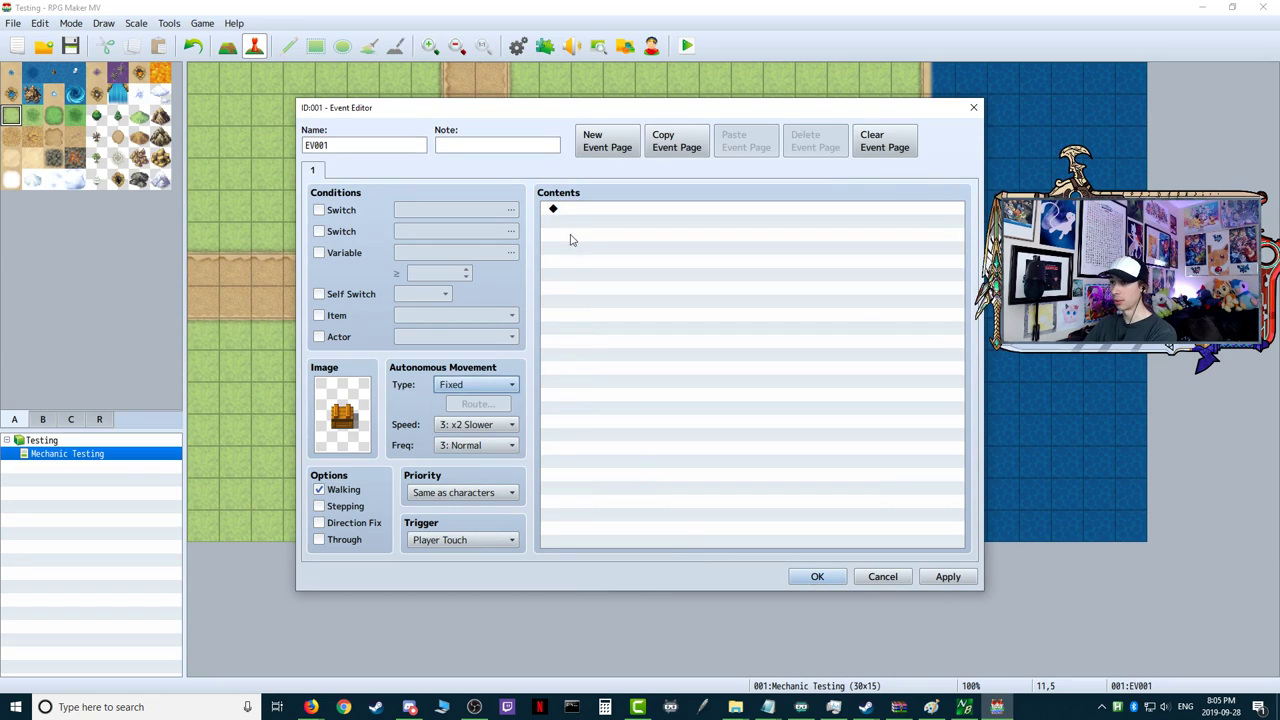
double_click(581, 209)
left_click(619, 175)
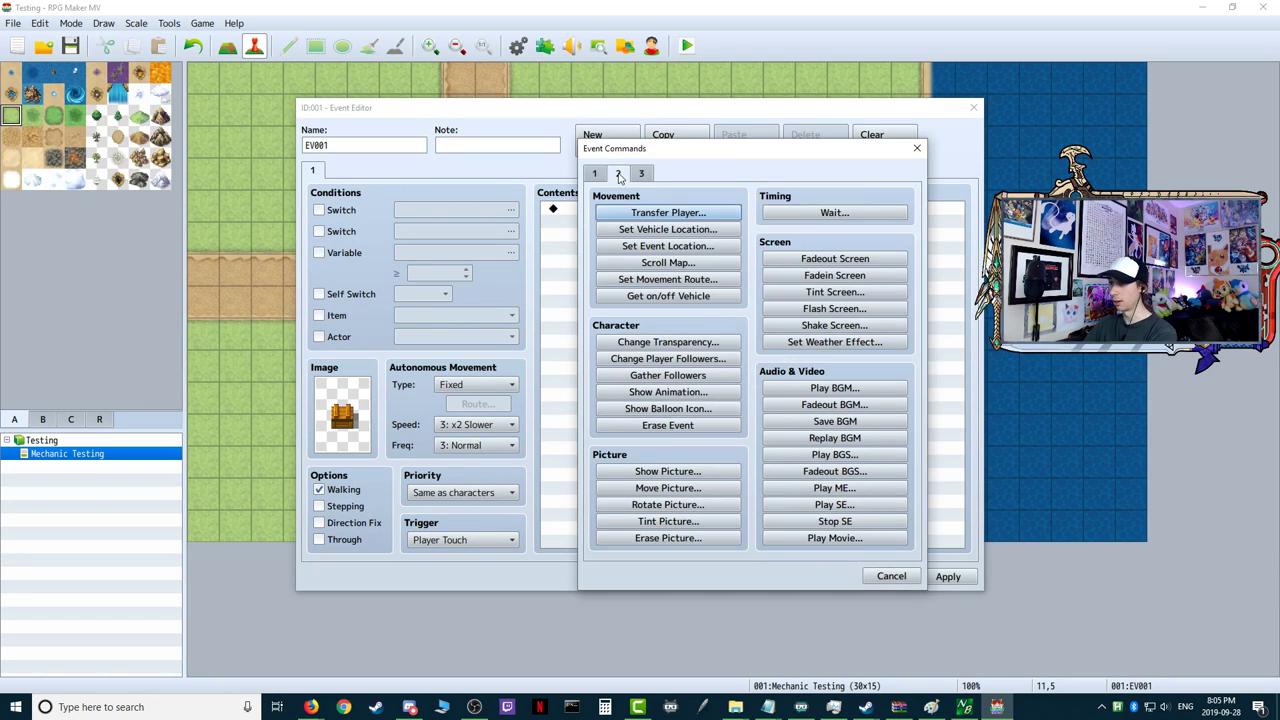
left_click(695, 279)
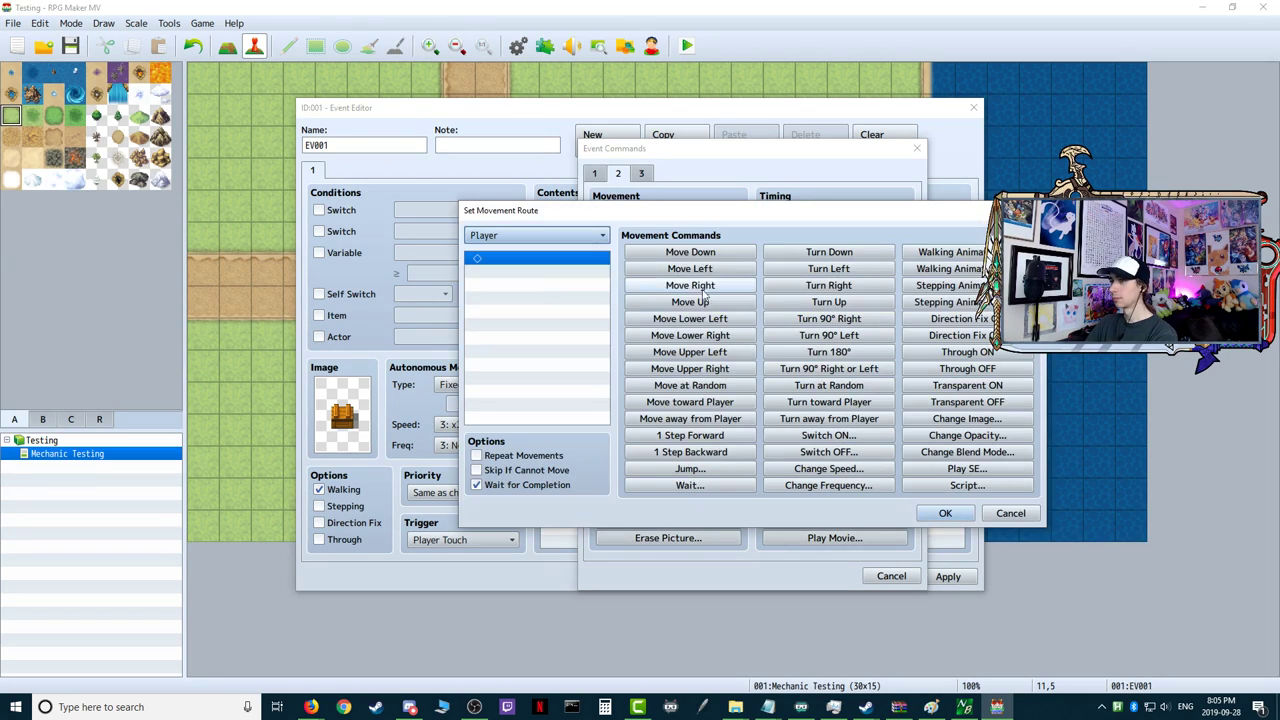
left_click(719, 424)
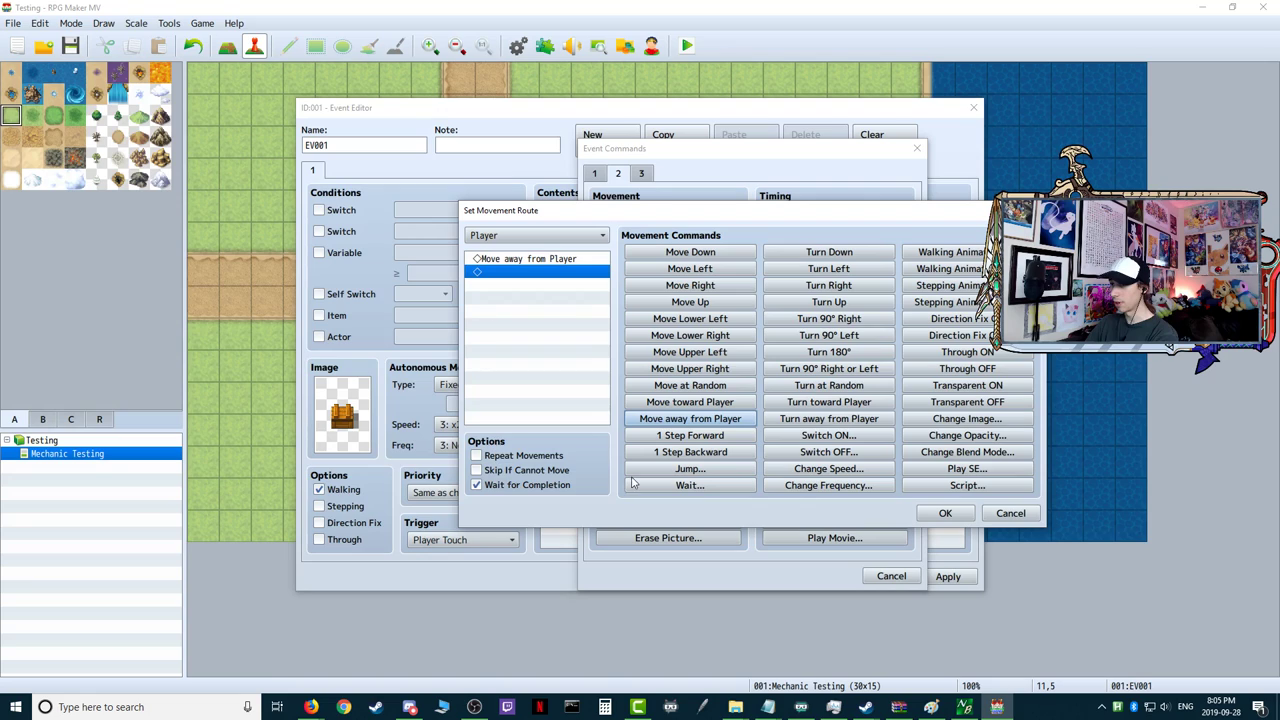
left_click(945, 513)
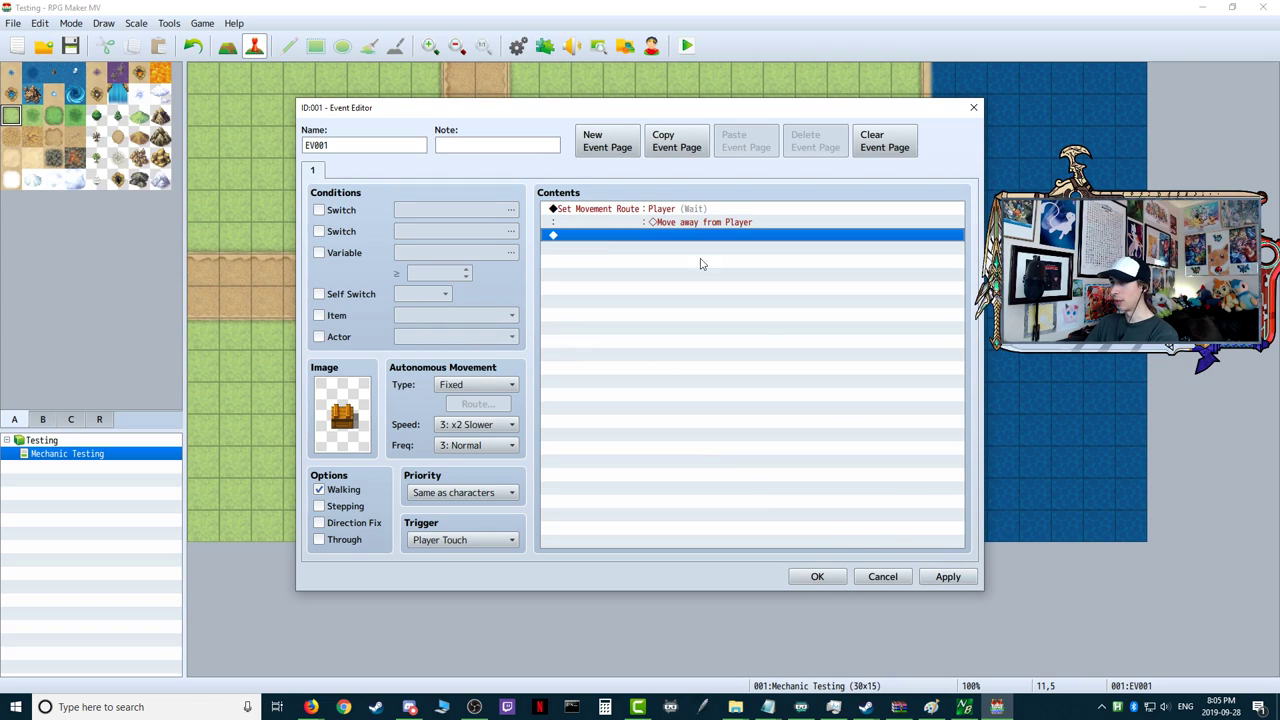
left_click(967, 577)
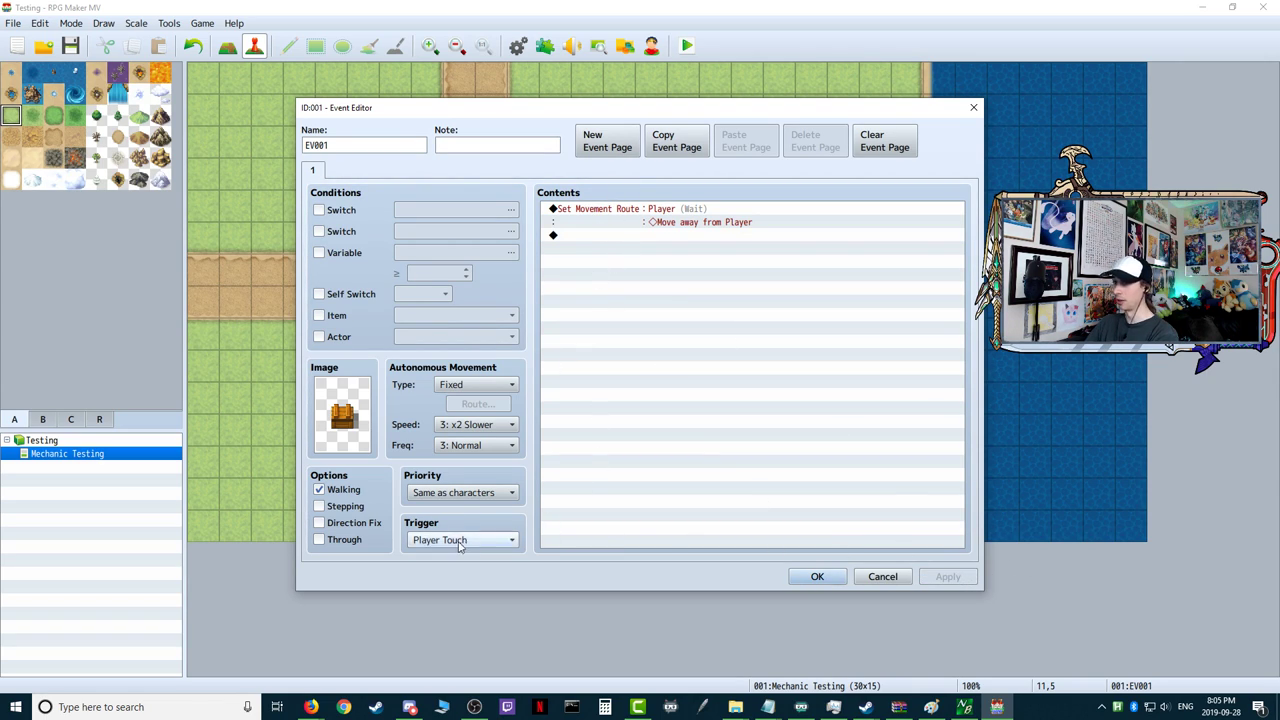
left_click(818, 577)
- Save the changes, playtest a new game and walk the character east into the chest
left_click(686, 45)
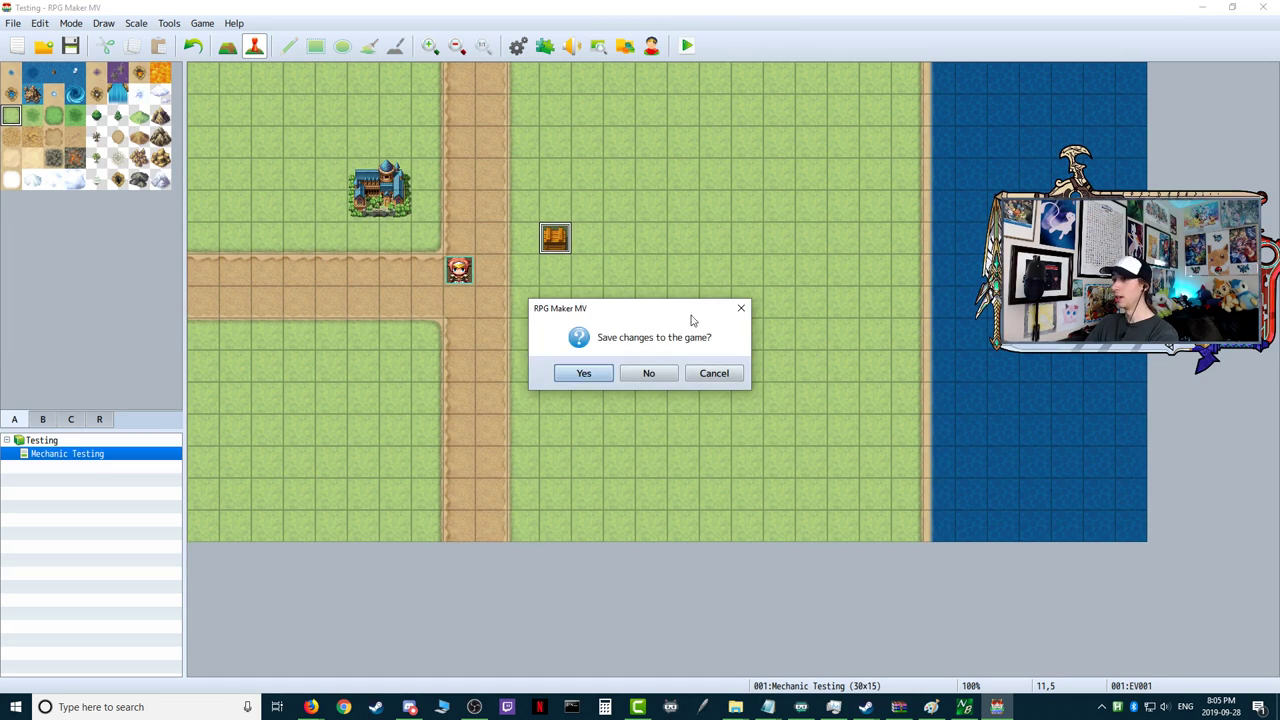
left_click(588, 371)
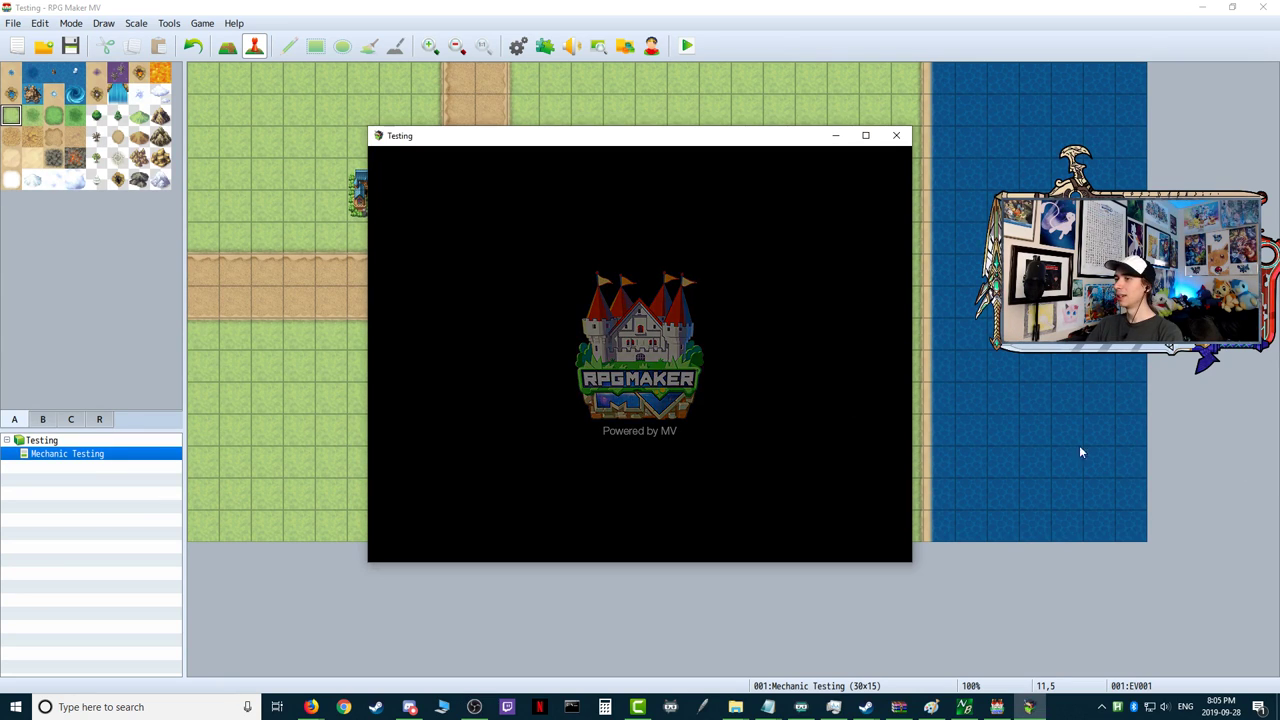
key("Return")
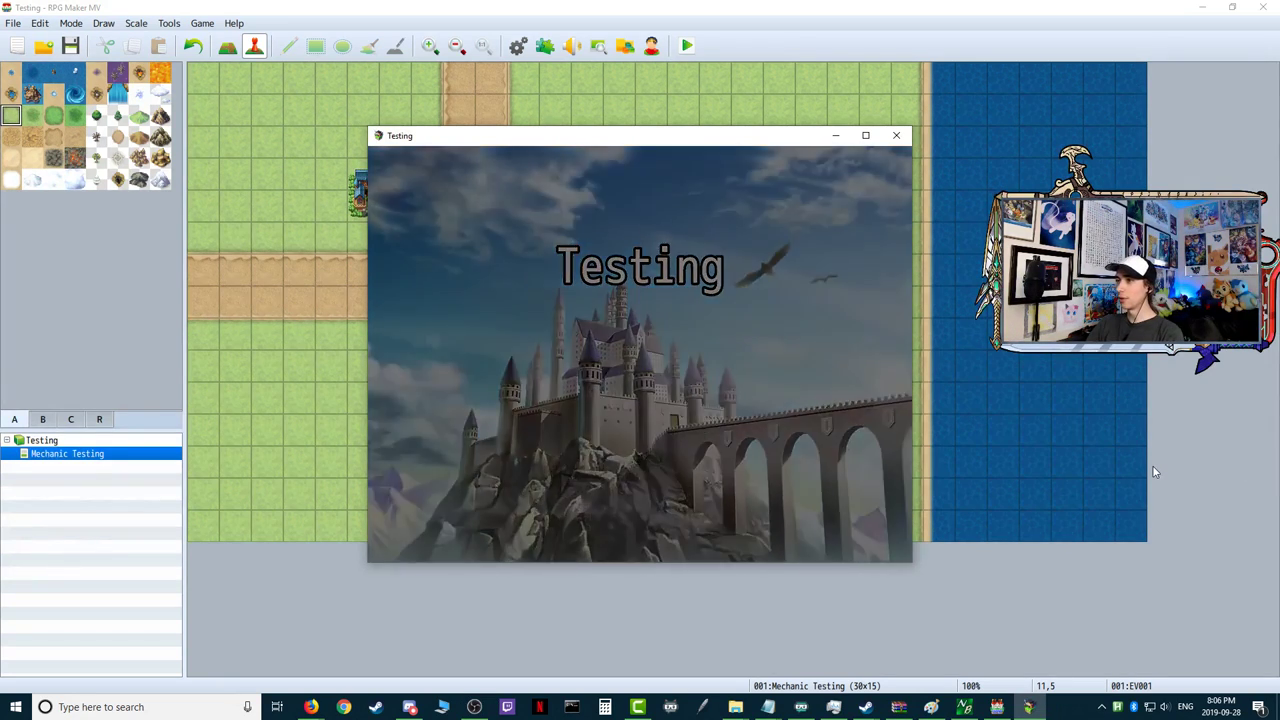
key("Up")
key("Right")
key("Right")
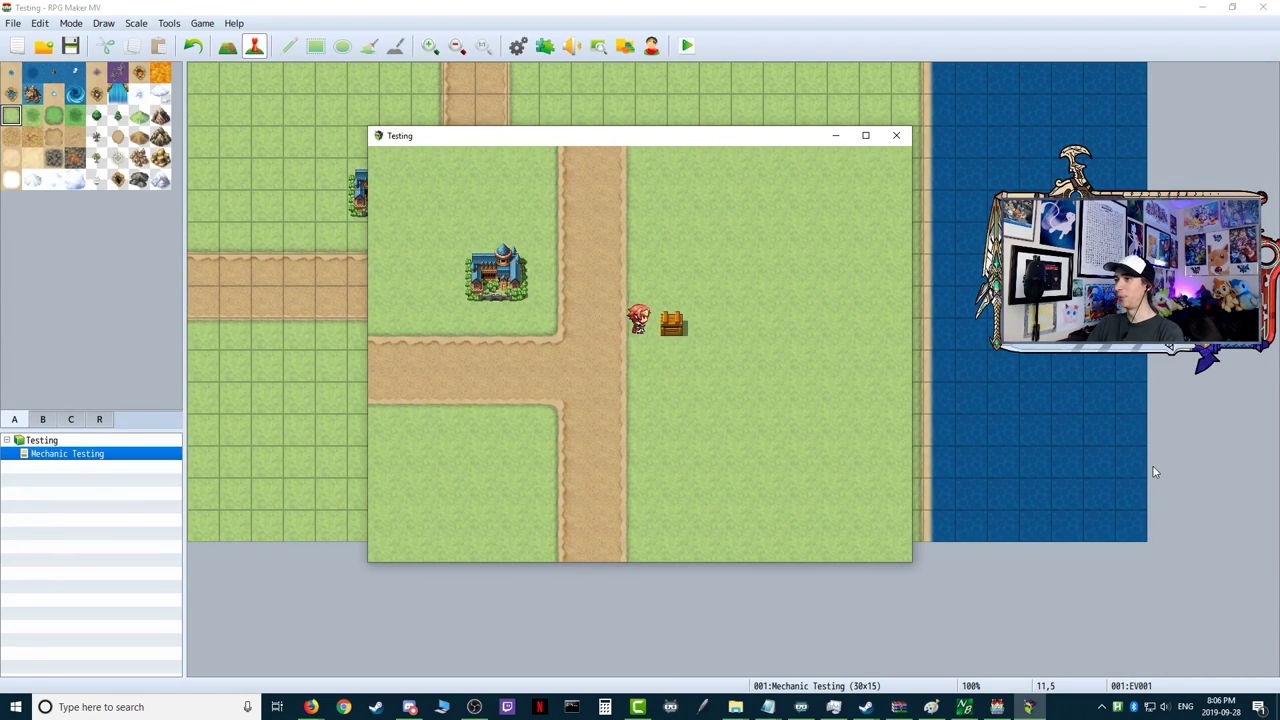
- Walk around the chest, running into it from the south, north and east to test the touch trigger, and end the playtest
key("Down")
key("Right")
key("Up")
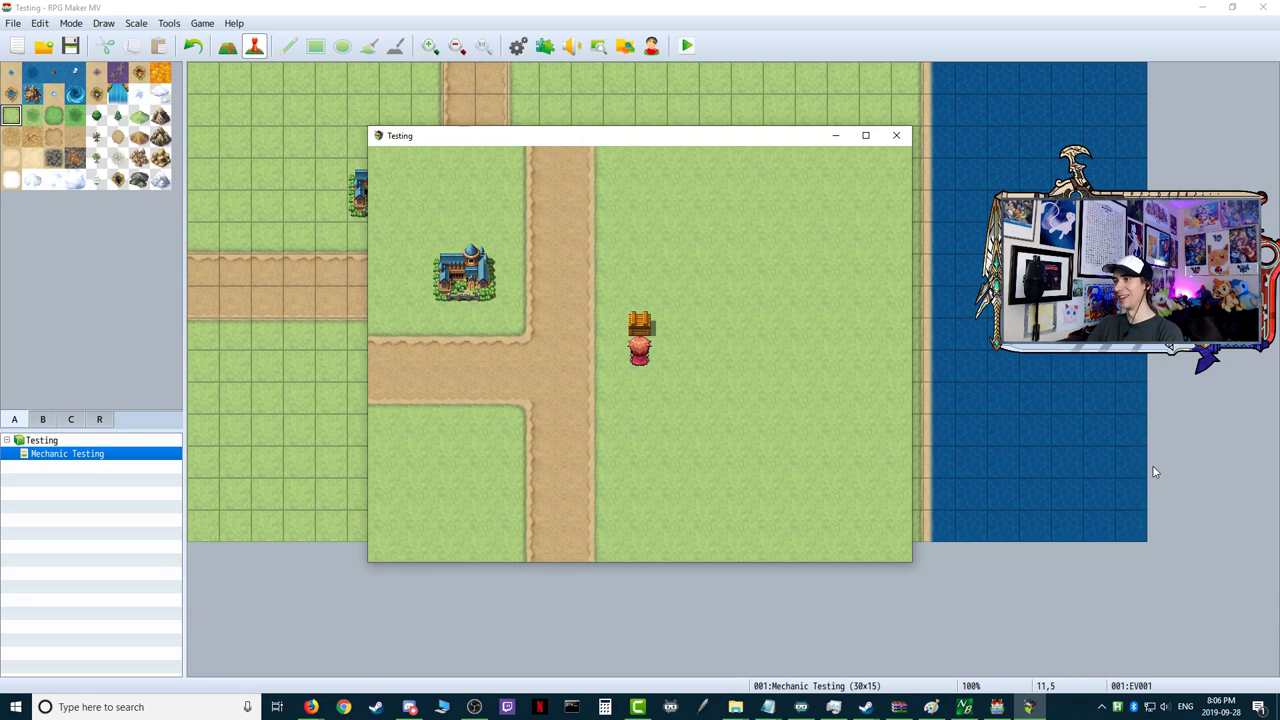
key("Left")
key("Up")
key("Up")
key("Right")
key("Down")
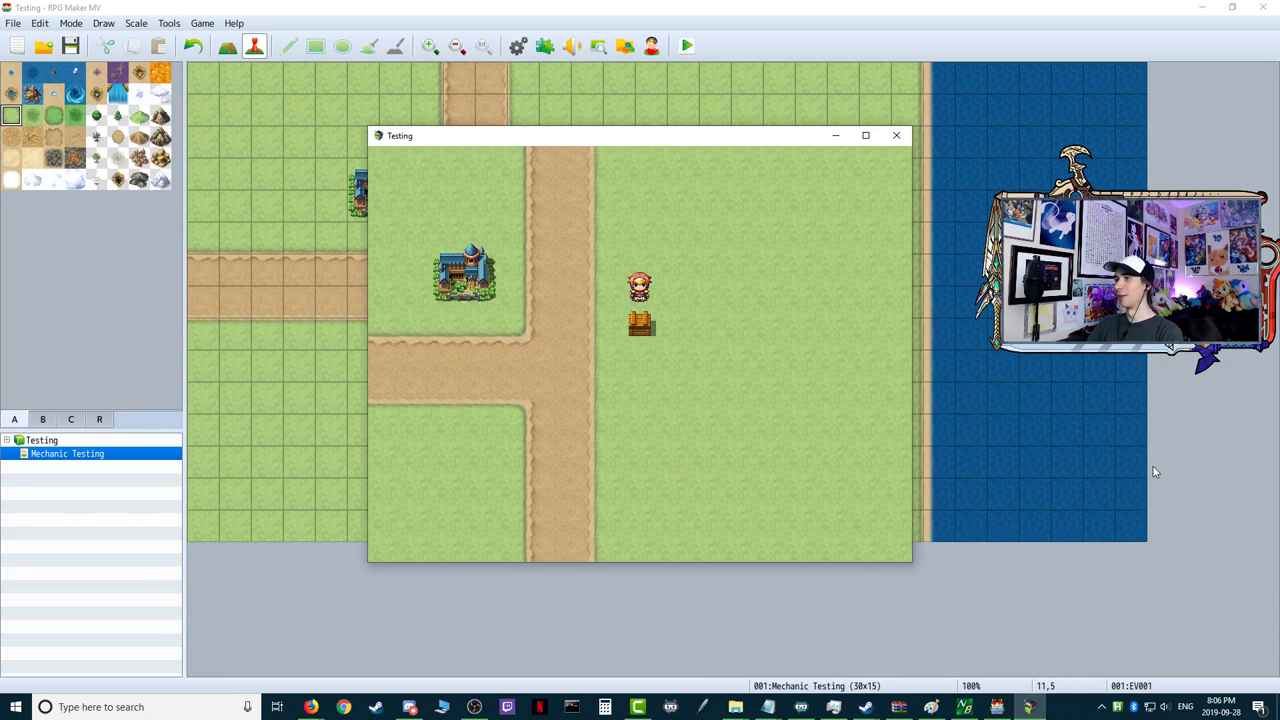
key("Right")
key("Down")
key("Left")
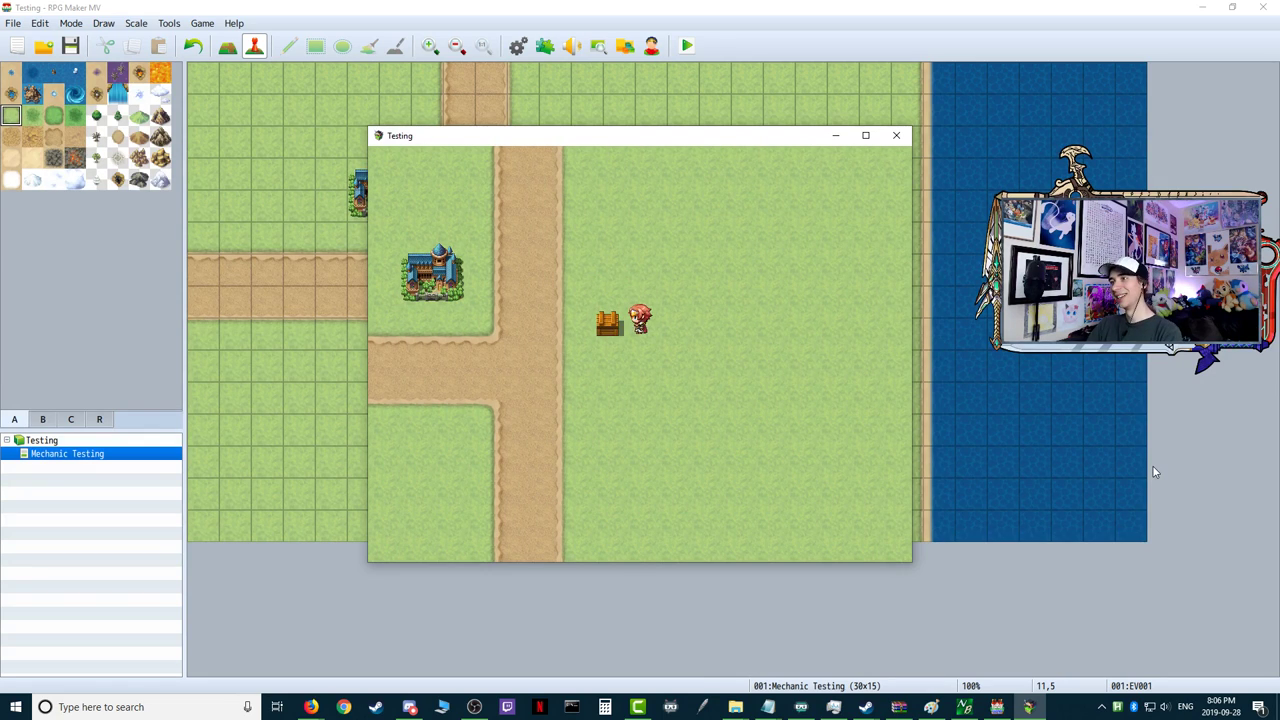
key("Right")
key("Left")
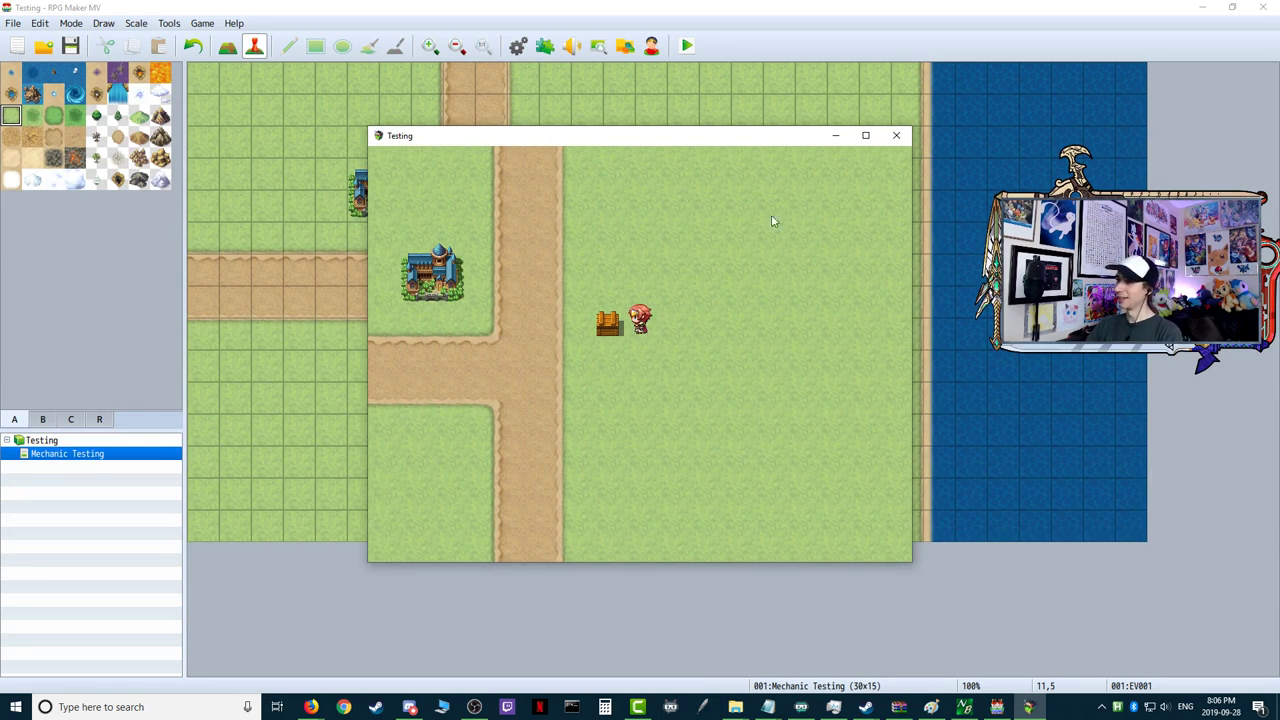
left_click(896, 137)
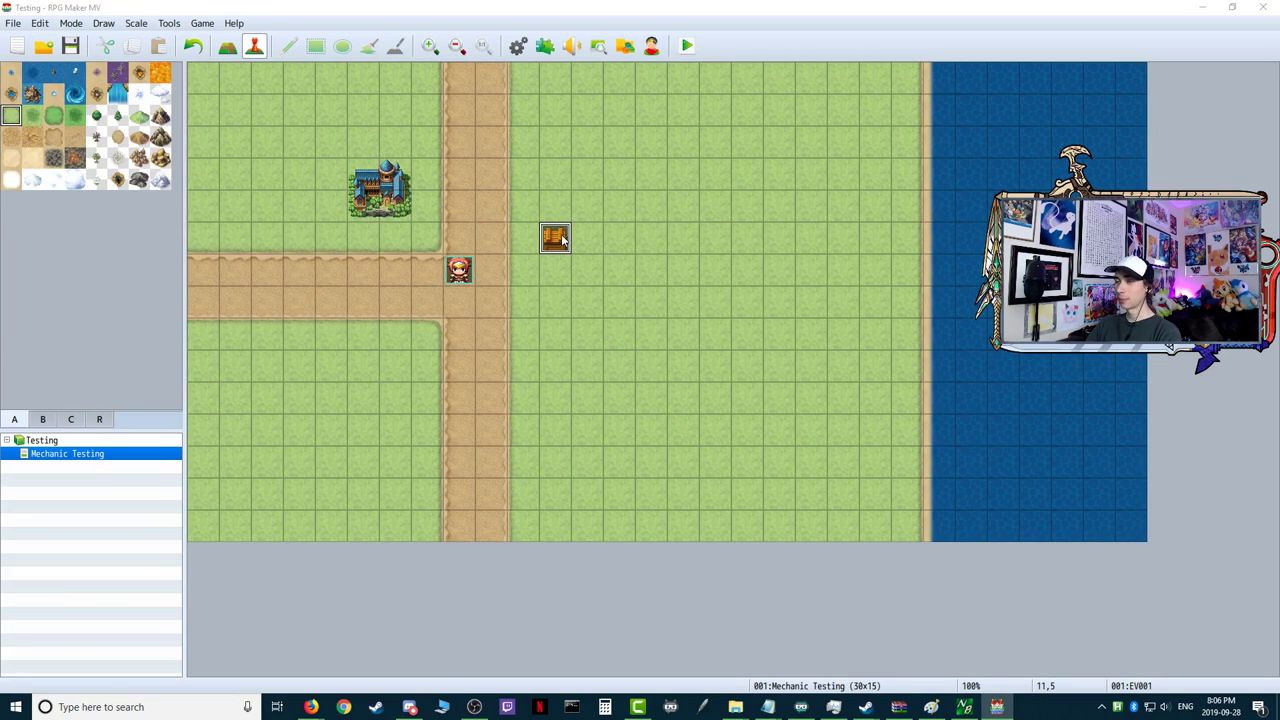
- Reopen the chest event, look through the available event commands for another option, and leave the event without changes
double_click(562, 238)
left_click(572, 208)
key("Insert")
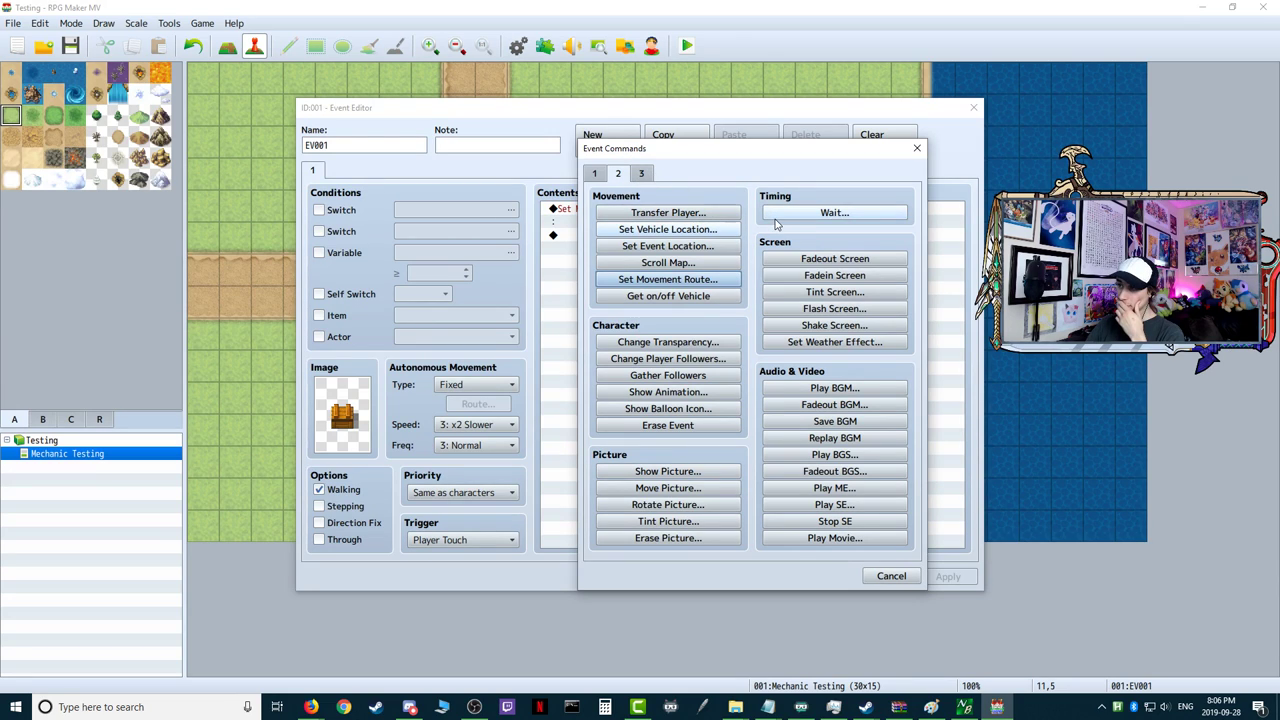
left_click(594, 173)
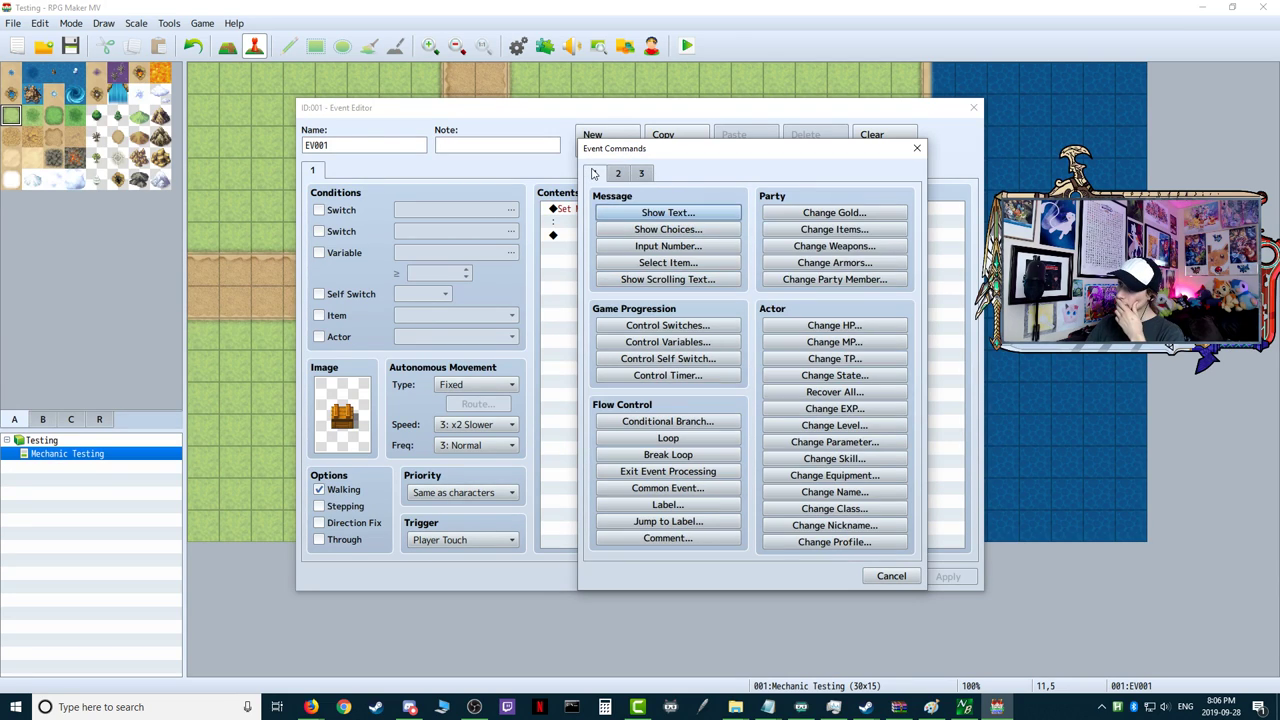
left_click(890, 577)
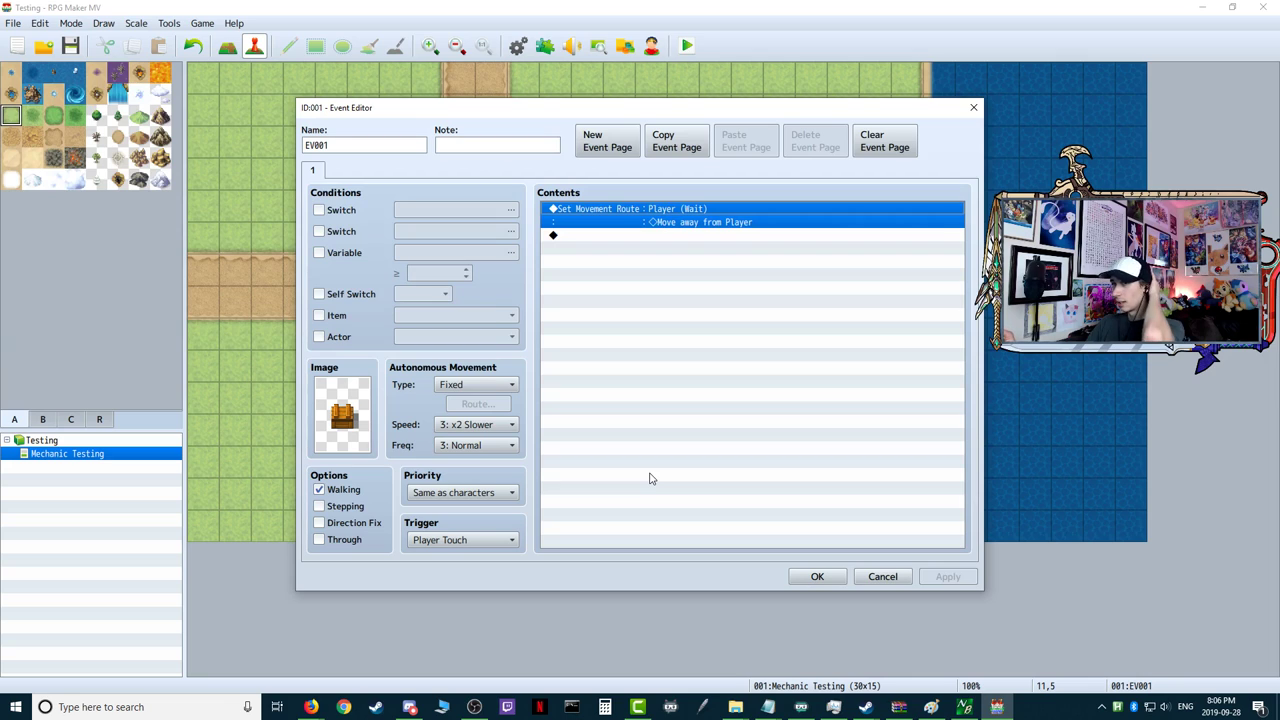
left_click(883, 577)
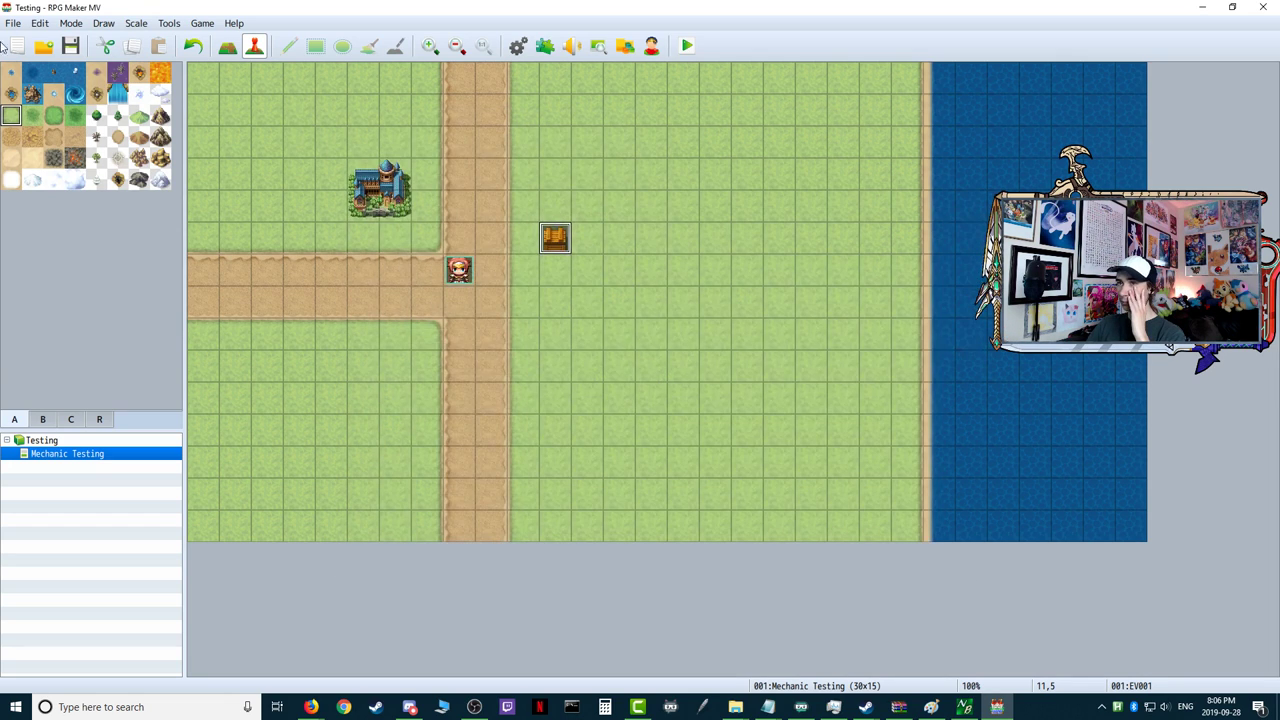
- Look for built-in guidance and open the Tutorial Selector
left_click(11, 23)
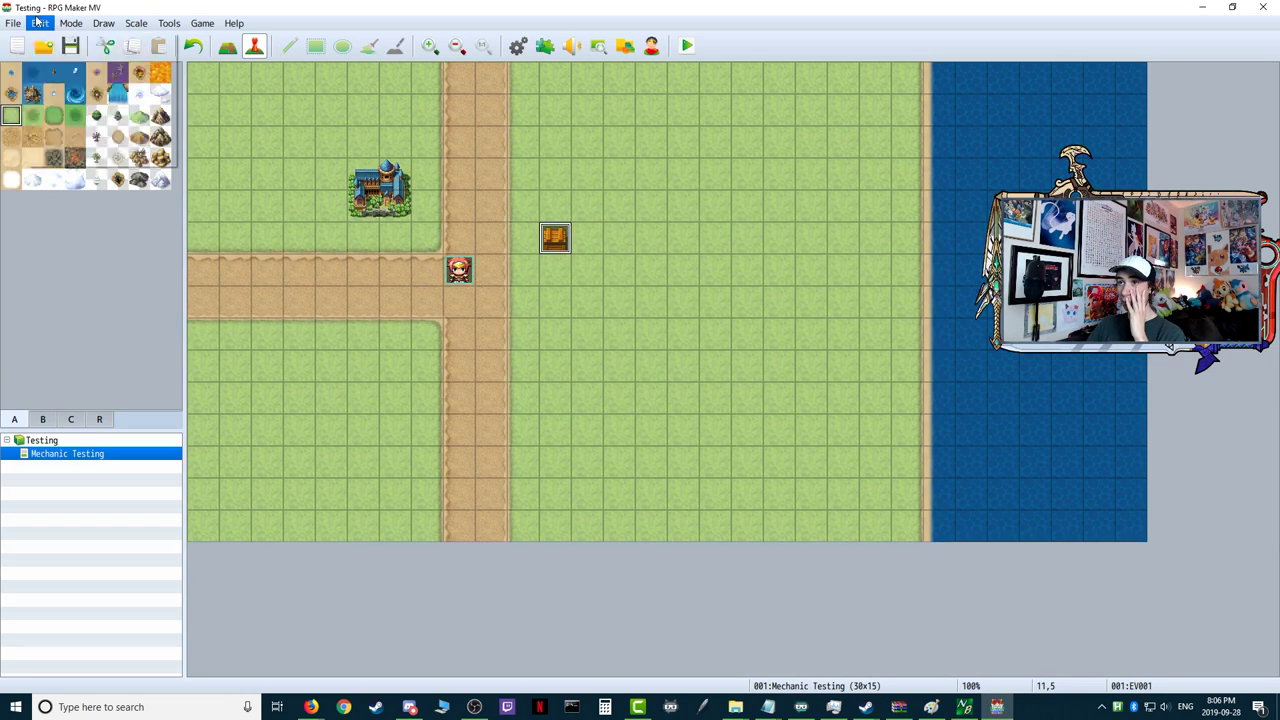
mouse_move(97, 27)
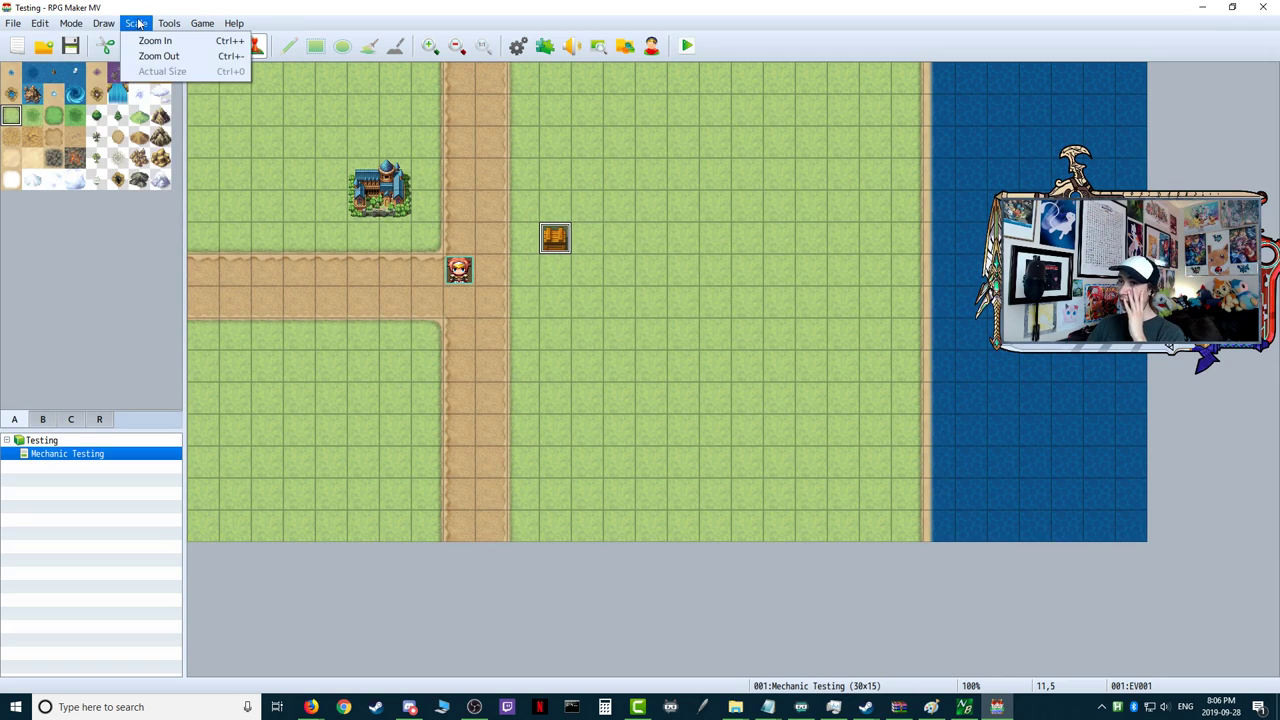
mouse_move(168, 27)
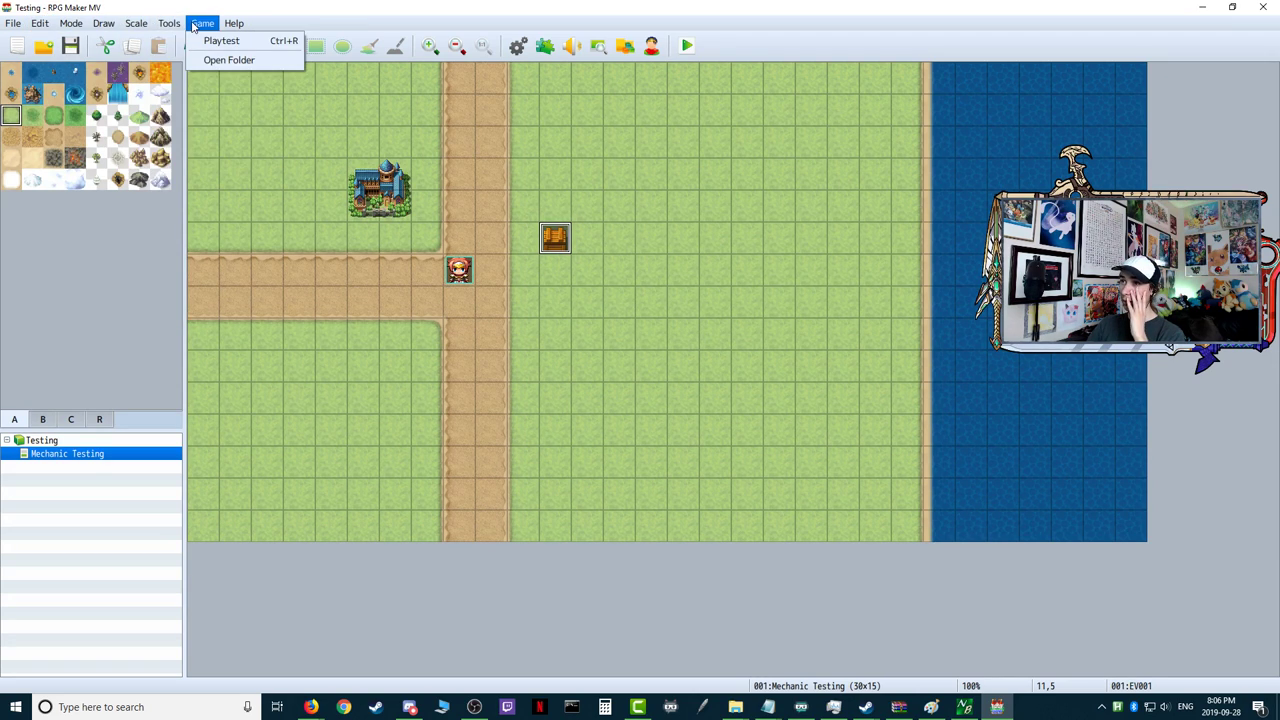
mouse_move(235, 26)
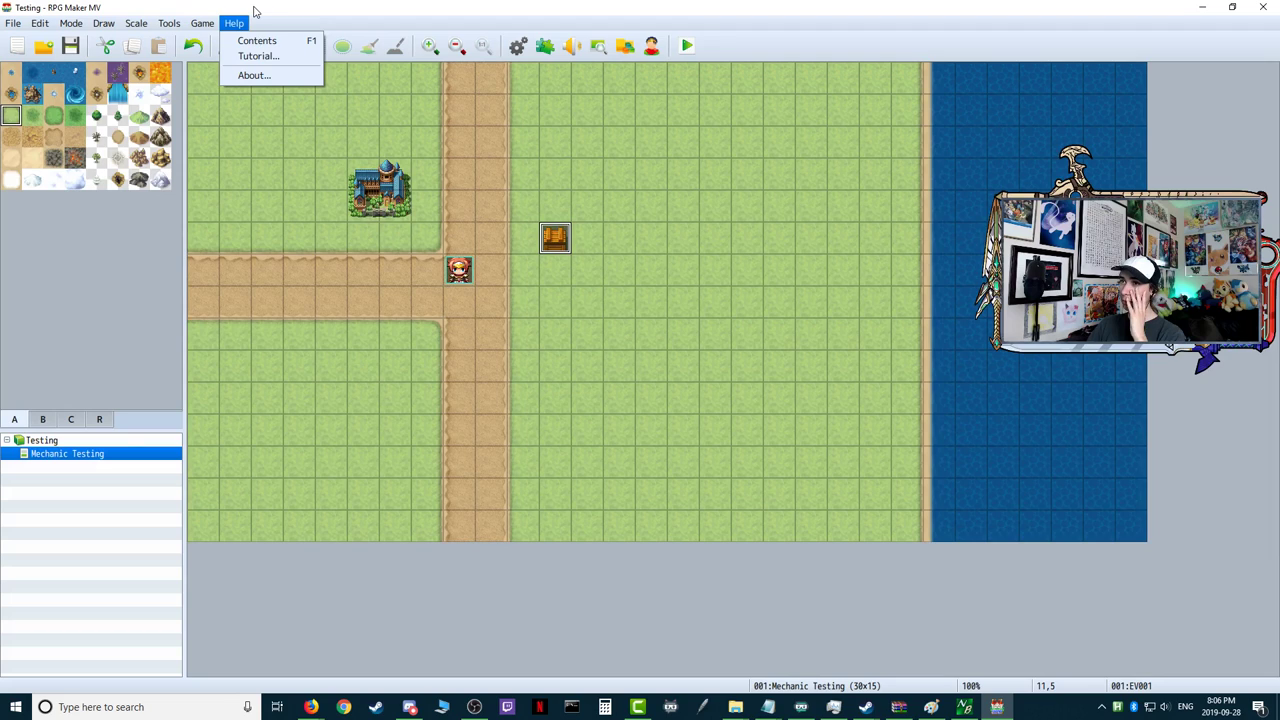
left_click(256, 57)
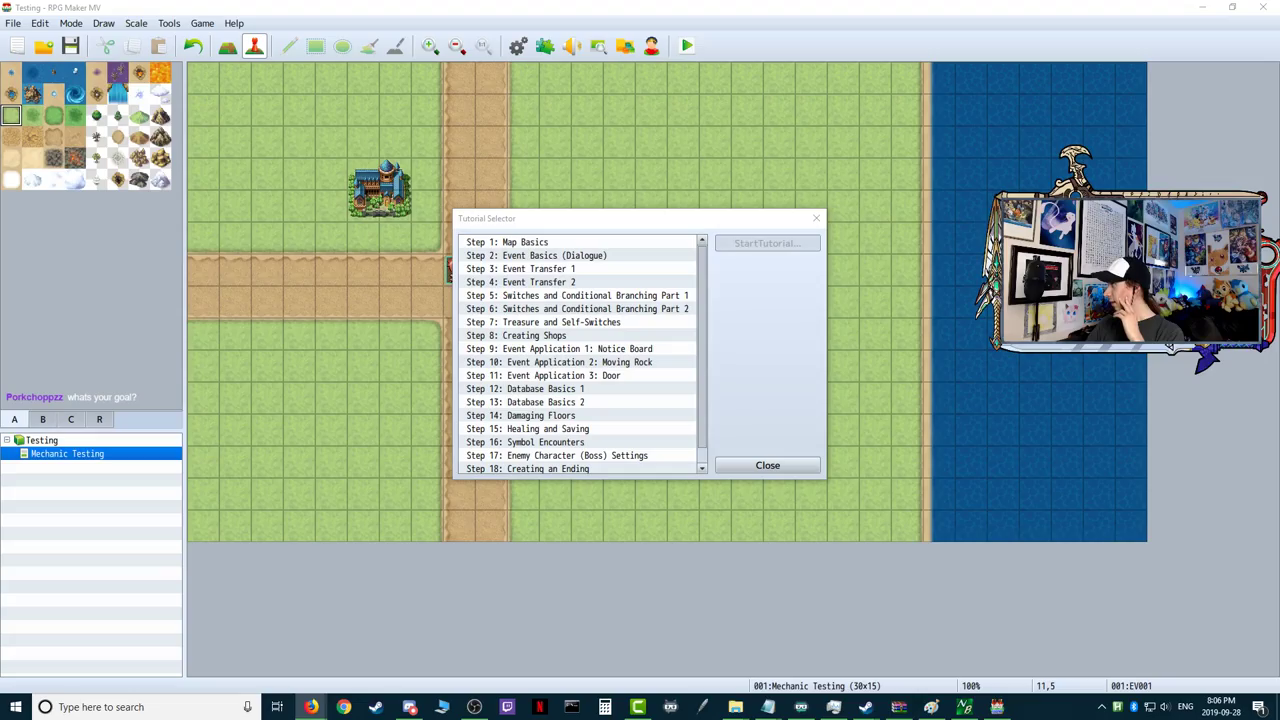
- Bring up the MORGAN design doc in Firefox, return to RPG Maker MV and look through the list of tutorial steps
left_click(311, 707)
left_click_drag(971, 662, 873, 100)
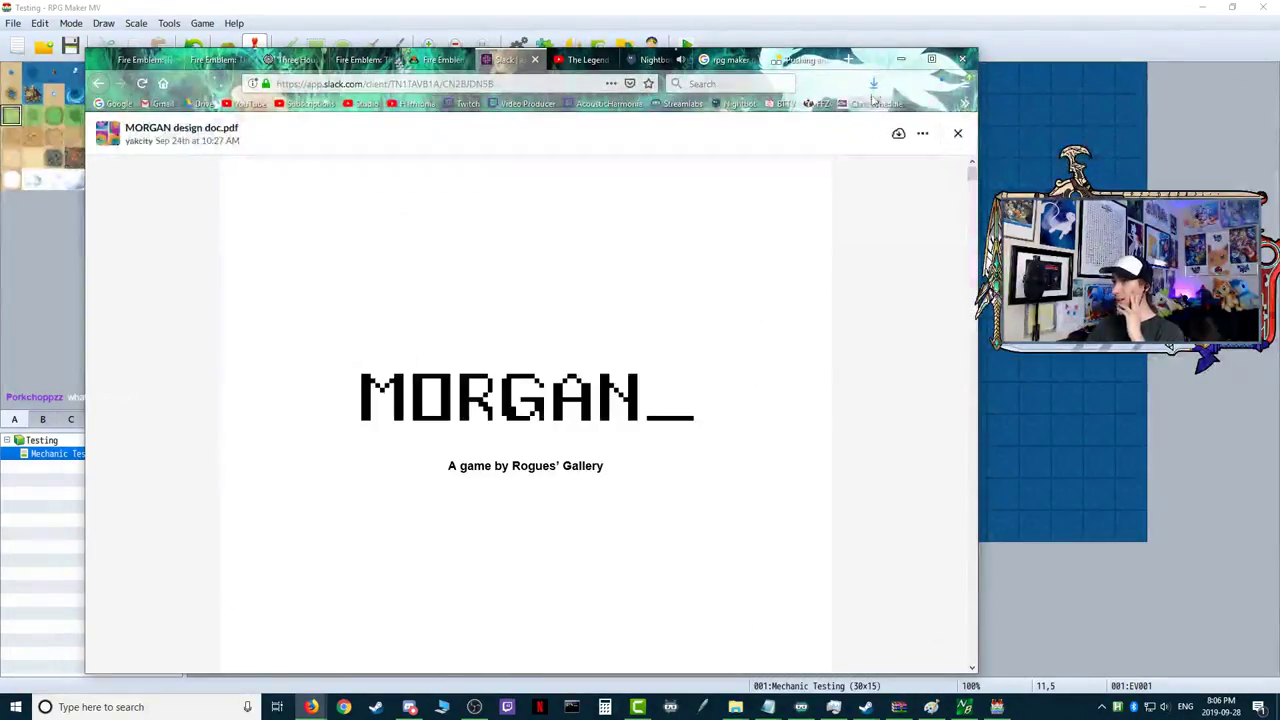
left_click(899, 59)
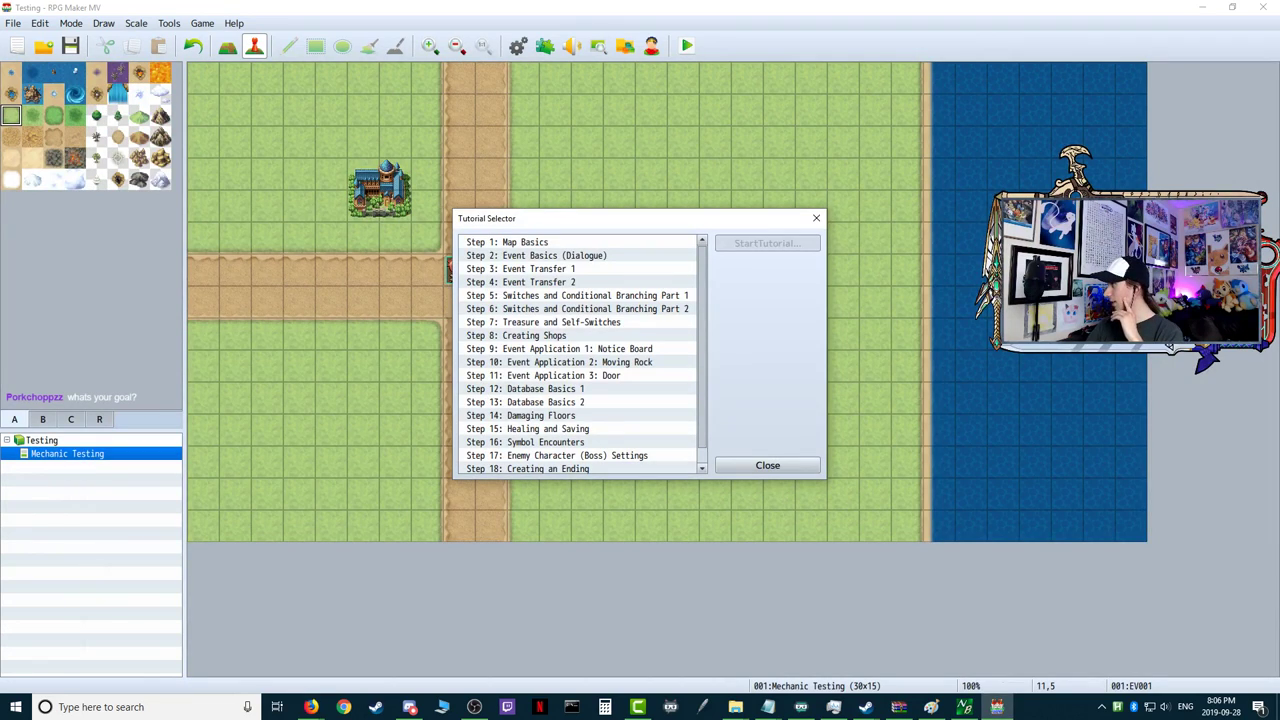
left_click_drag(704, 407, 699, 337)
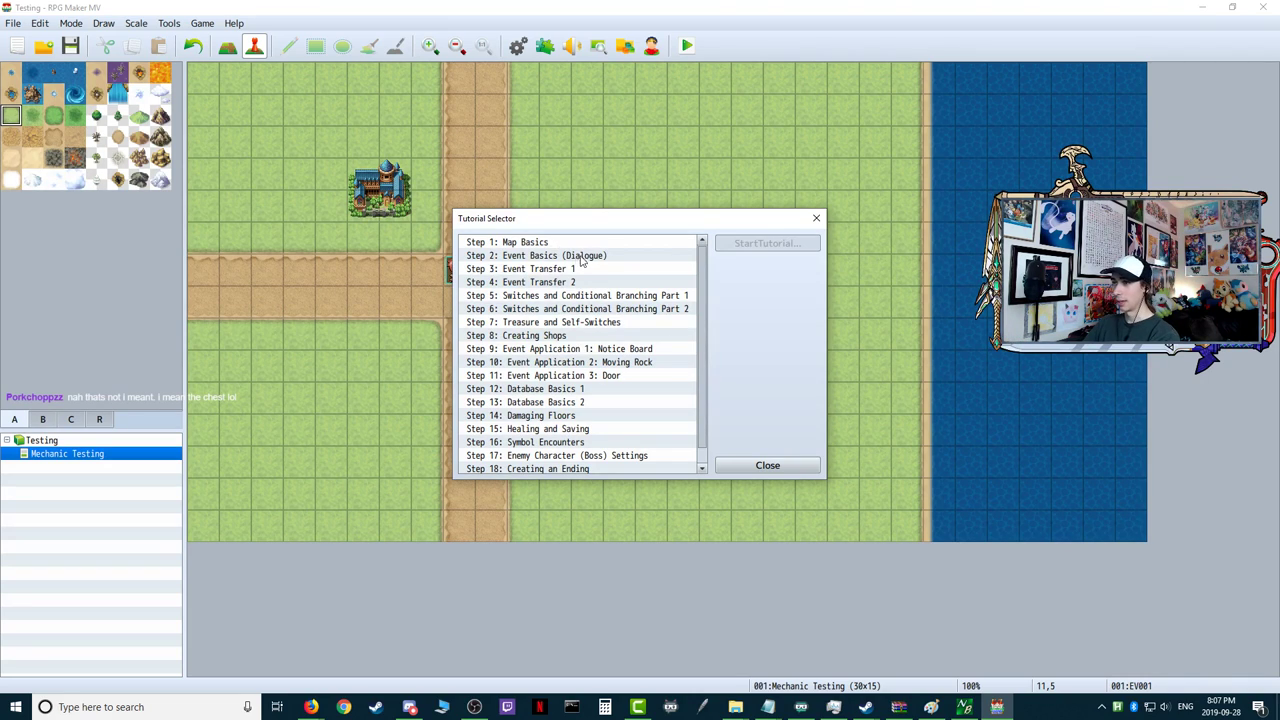
- Start the tutorial "Step 10: Event Application 2: Moving Rock", declining the finished step 9 project so the required data is loaded
scroll(704, 270, "down", 1)
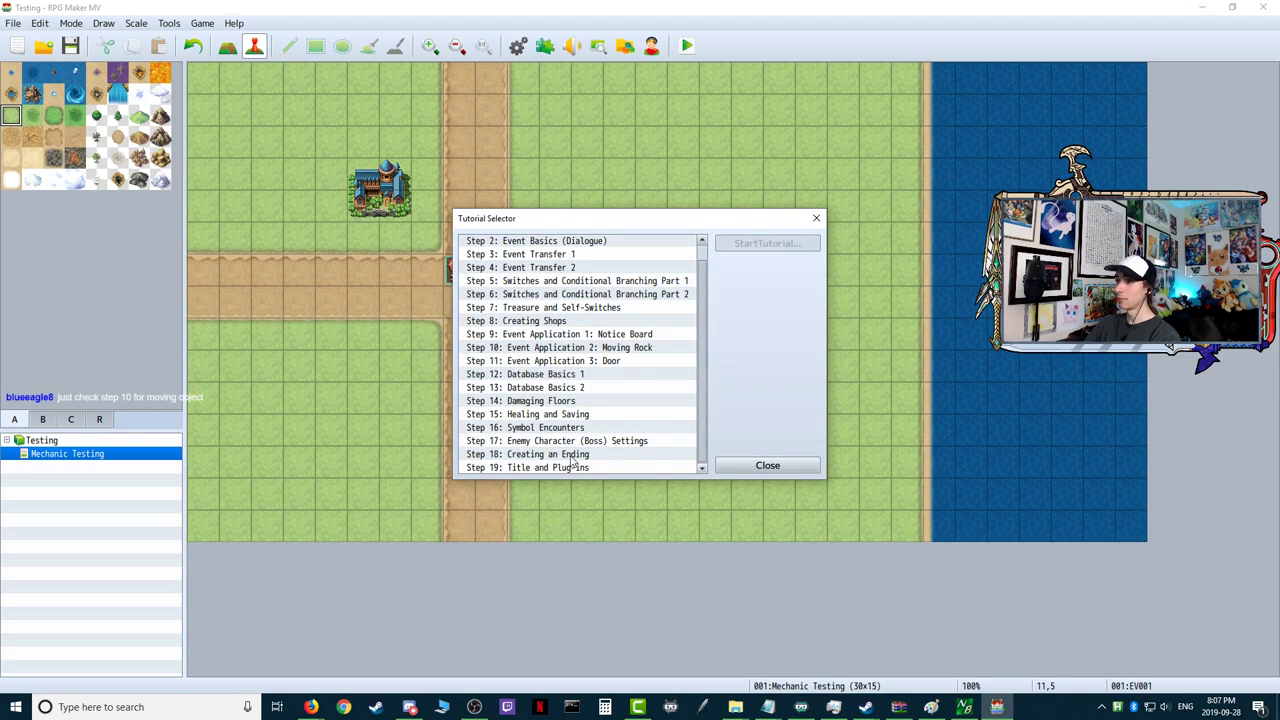
left_click(523, 349)
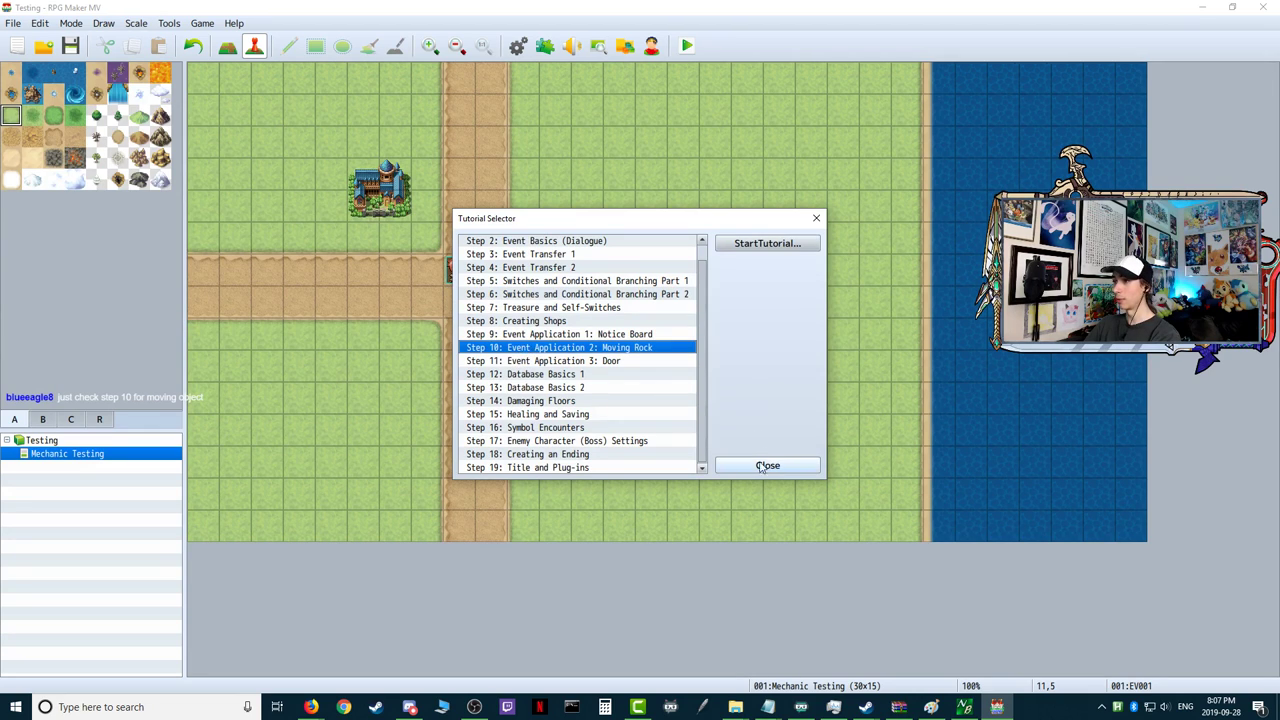
left_click(753, 254)
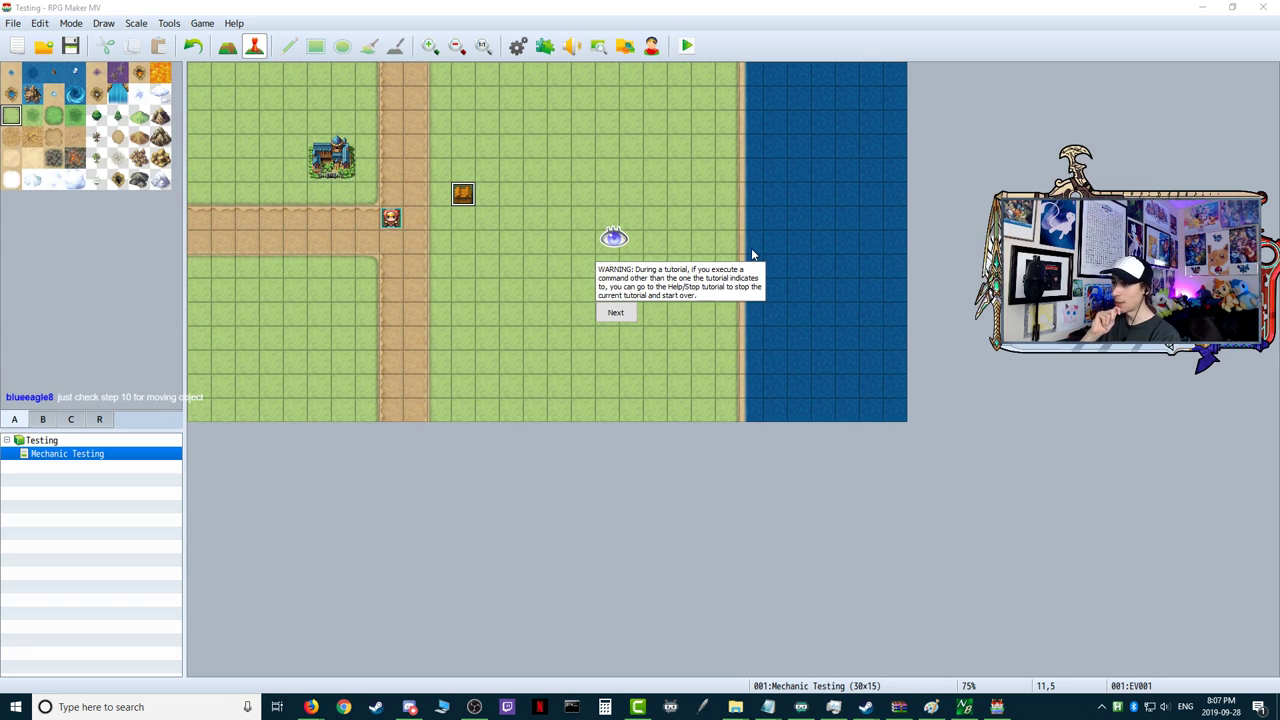
left_click(609, 311)
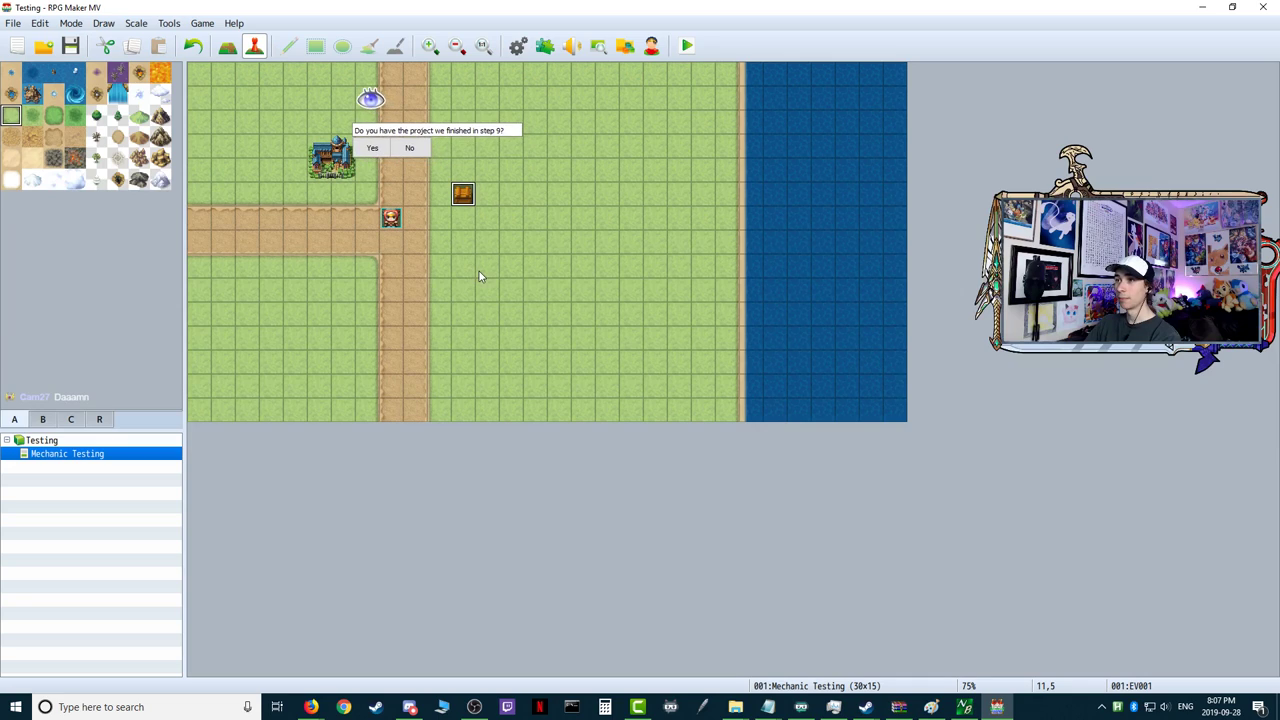
left_click(417, 147)
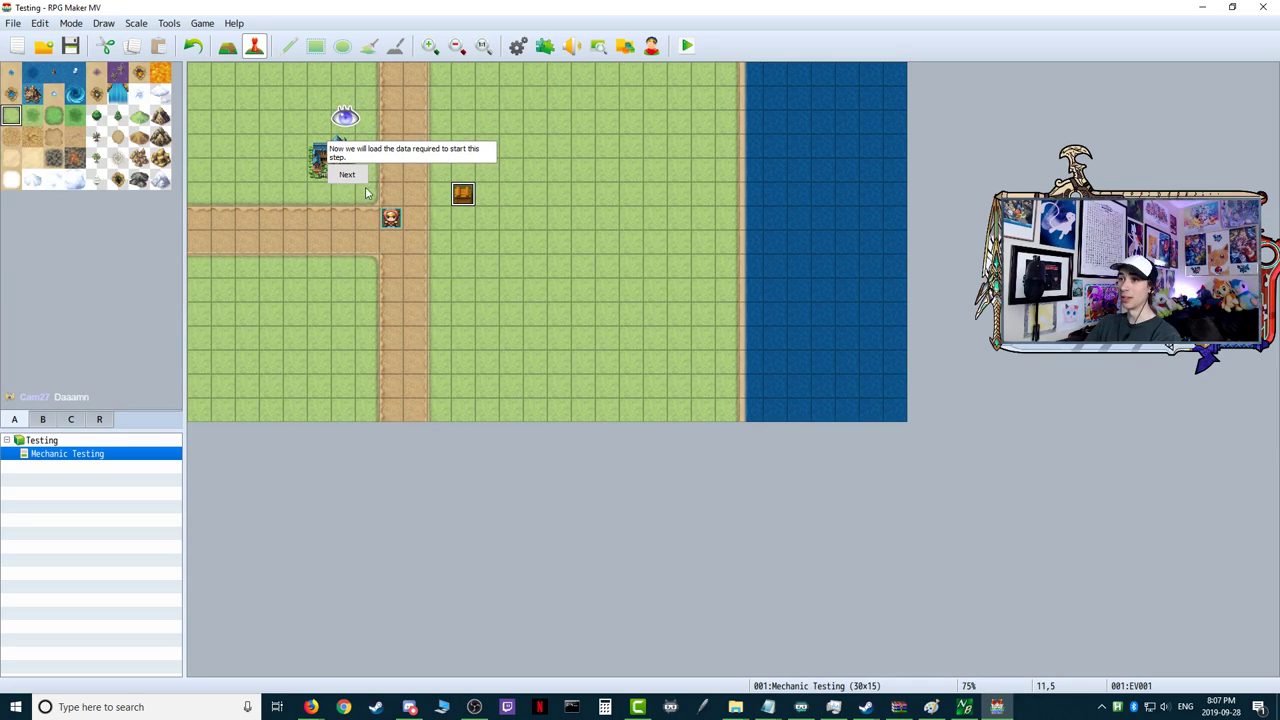
left_click(350, 175)
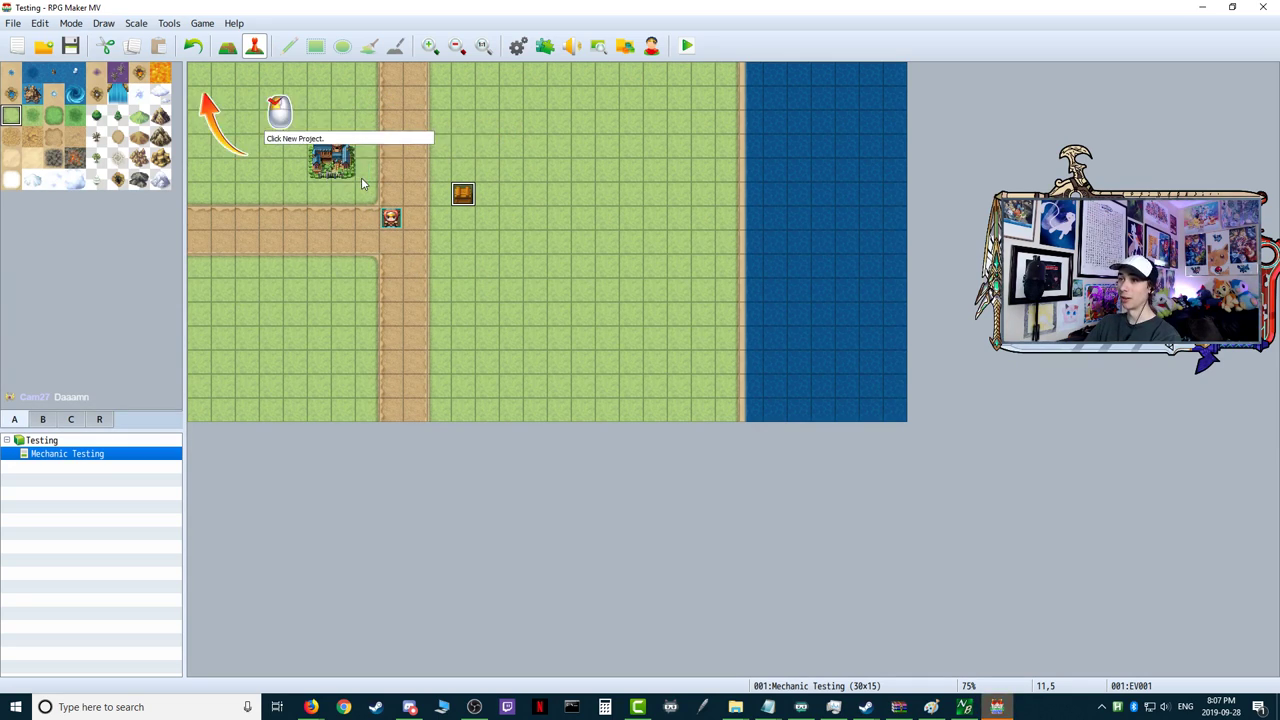
- Create a new tutorial project with the name and game title Moving Box
left_click(26, 54)
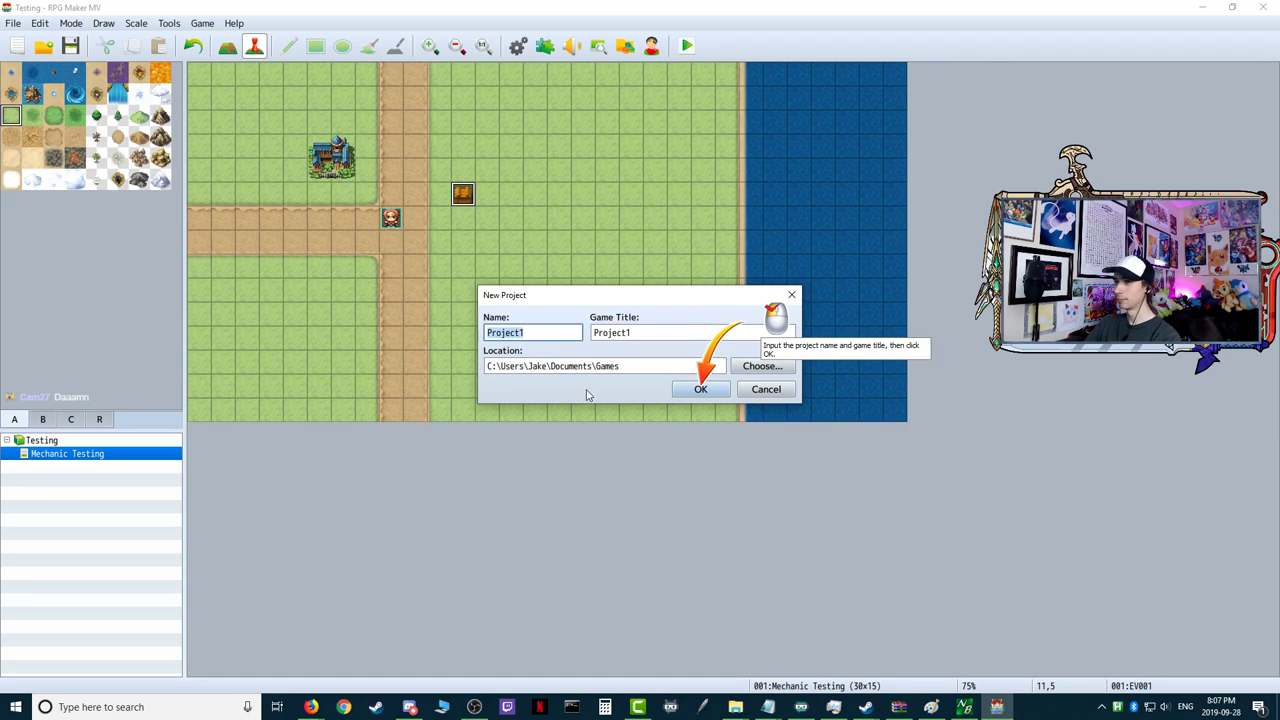
type("Moving Box")
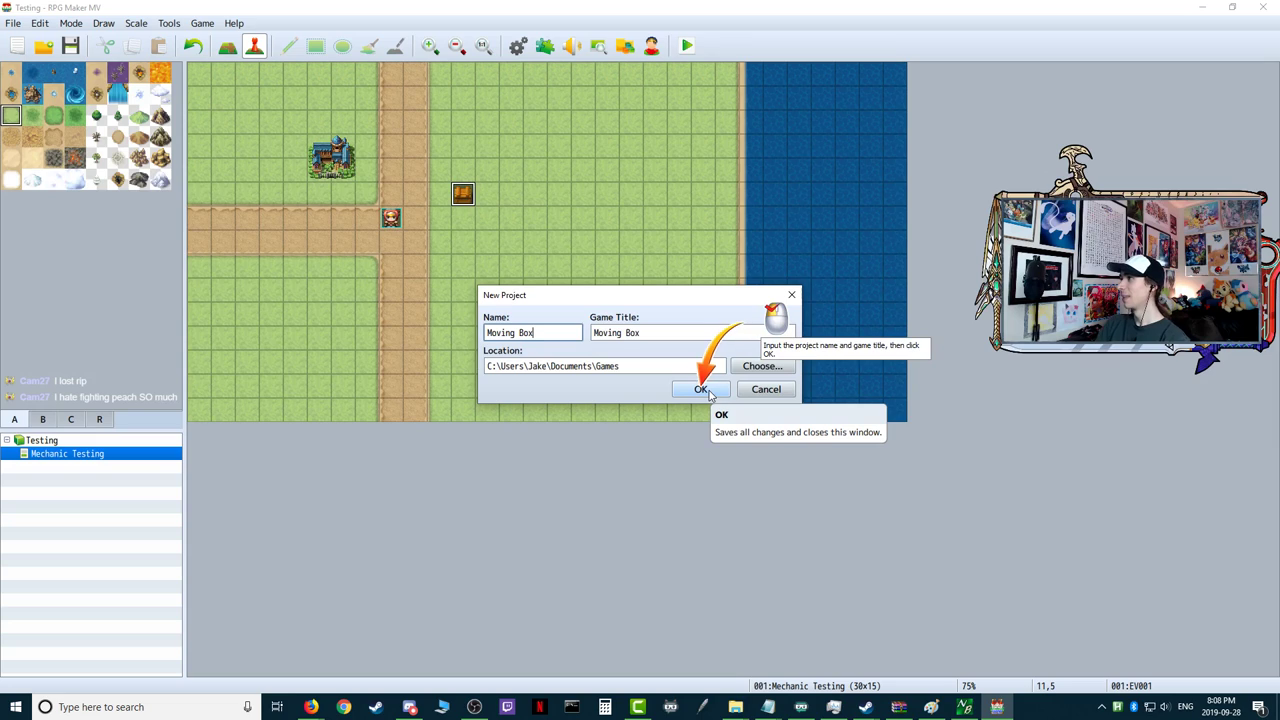
left_click(701, 389)
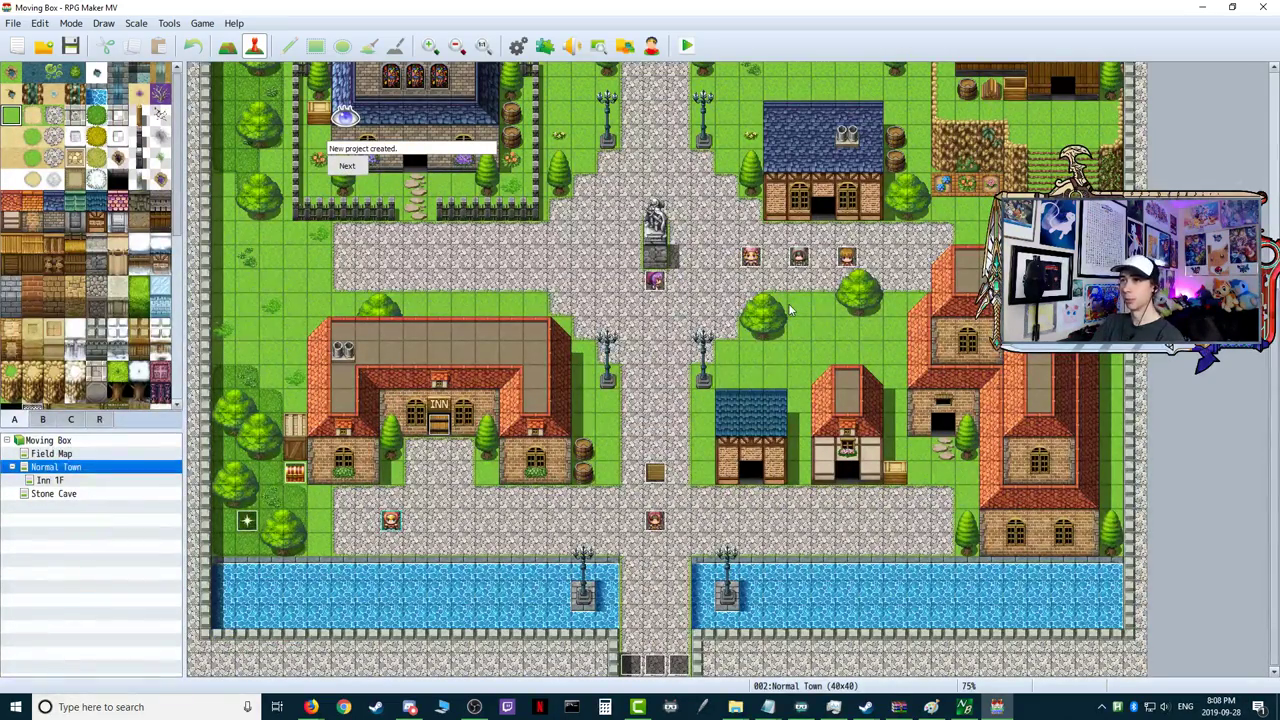
- Advance through the tutorial introduction, open the Stone Cave map and continue past the rock placement instructions
left_click(342, 167)
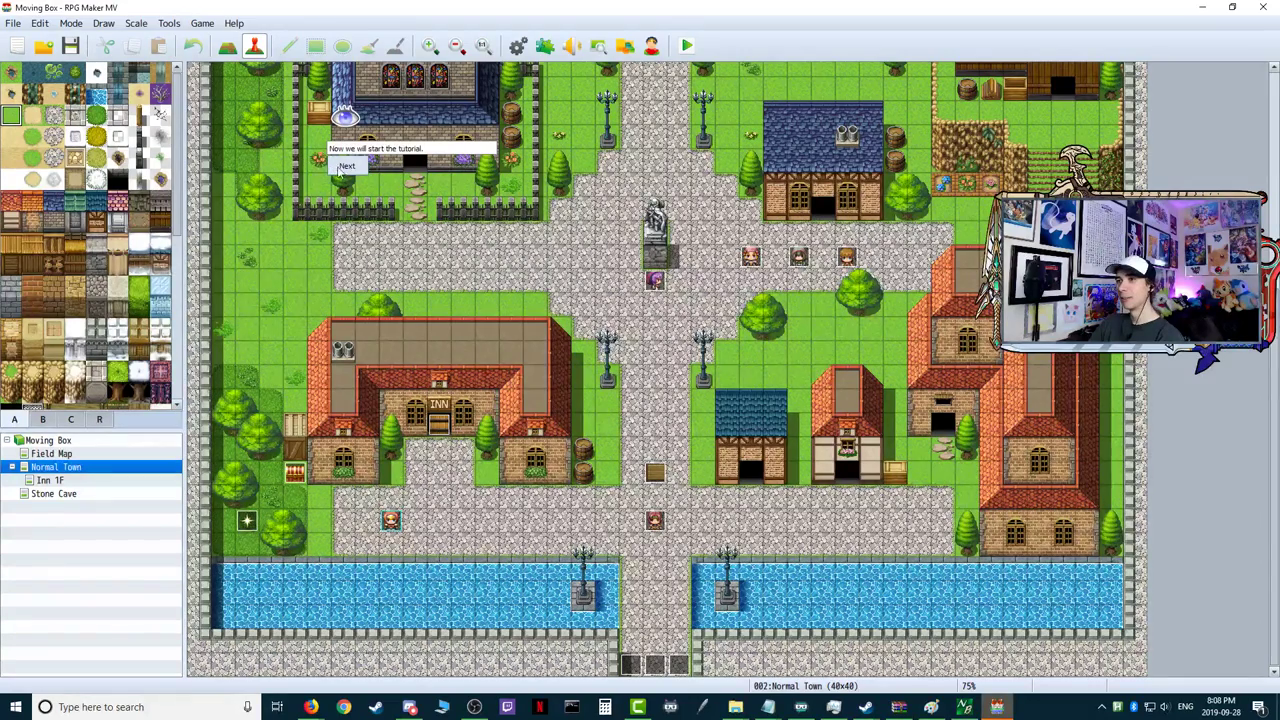
left_click(345, 165)
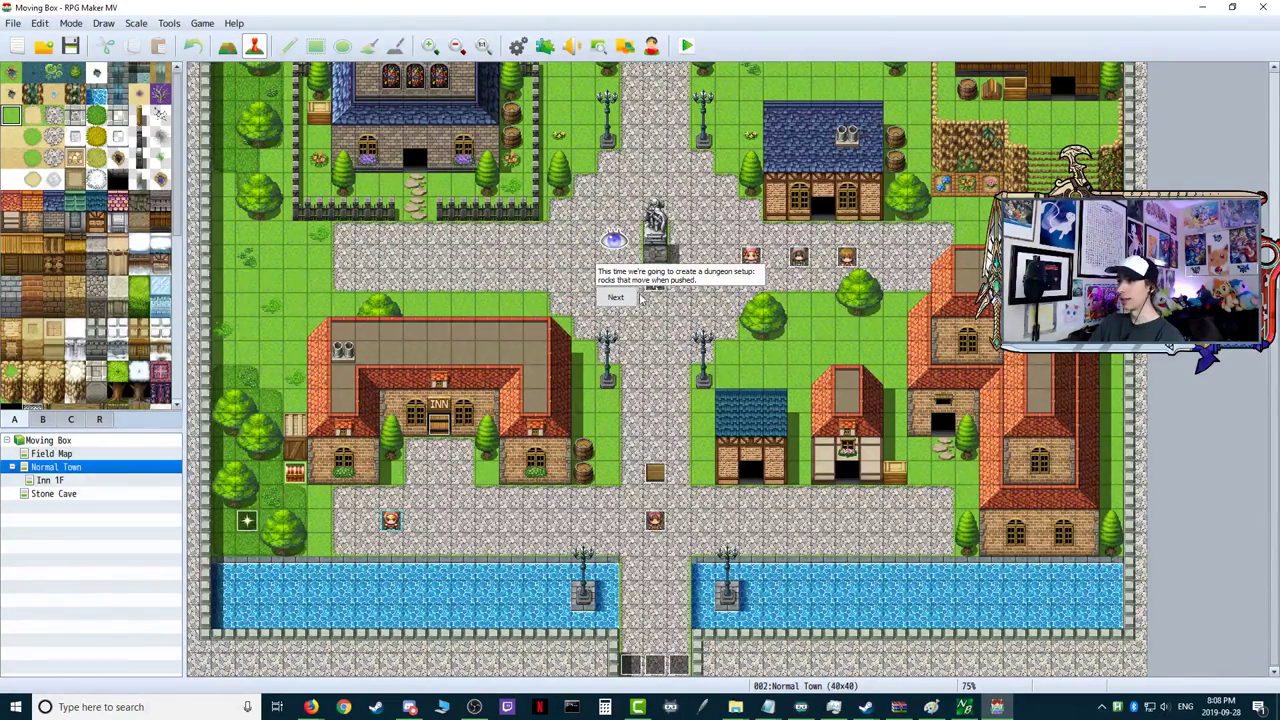
left_click(614, 299)
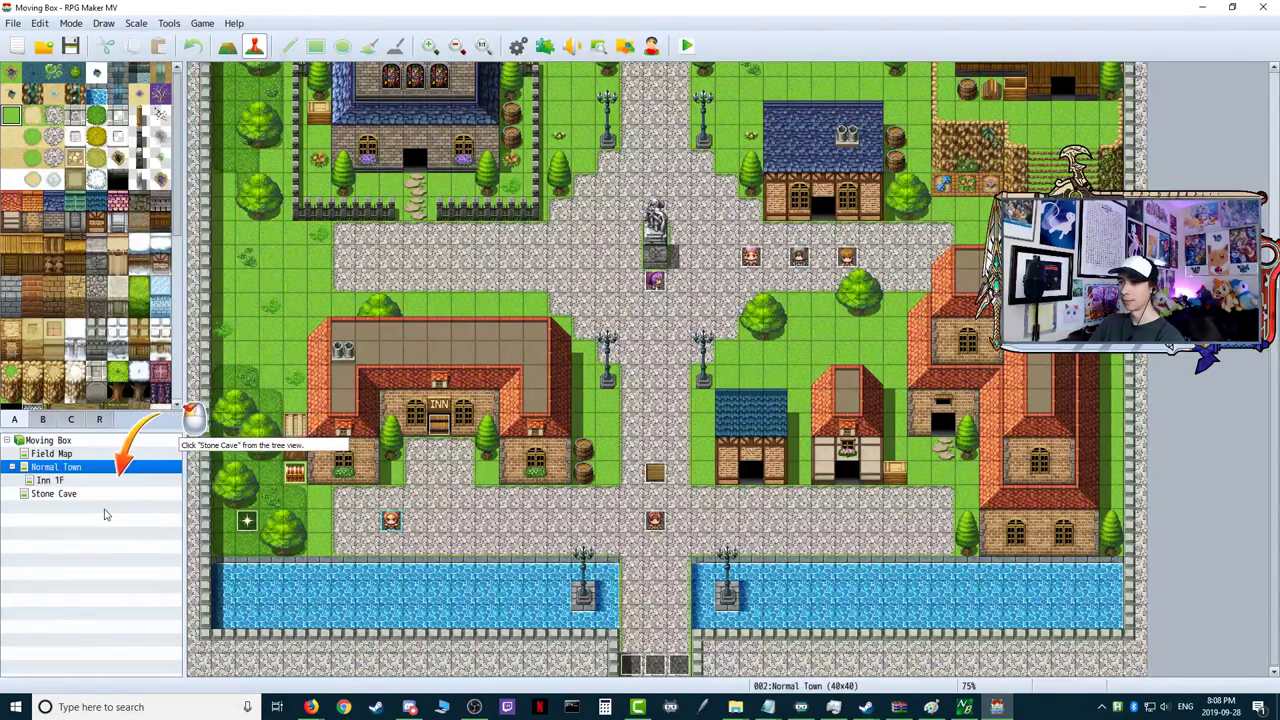
left_click(56, 481)
left_click(58, 494)
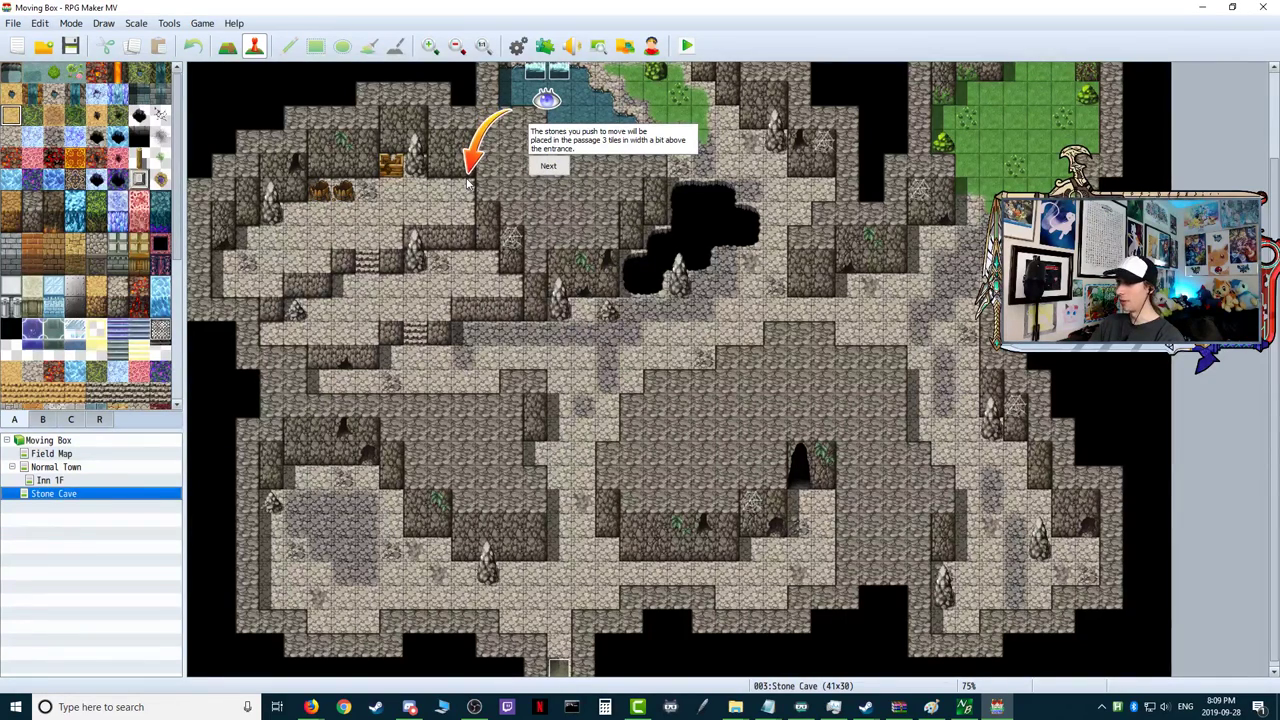
left_click(541, 168)
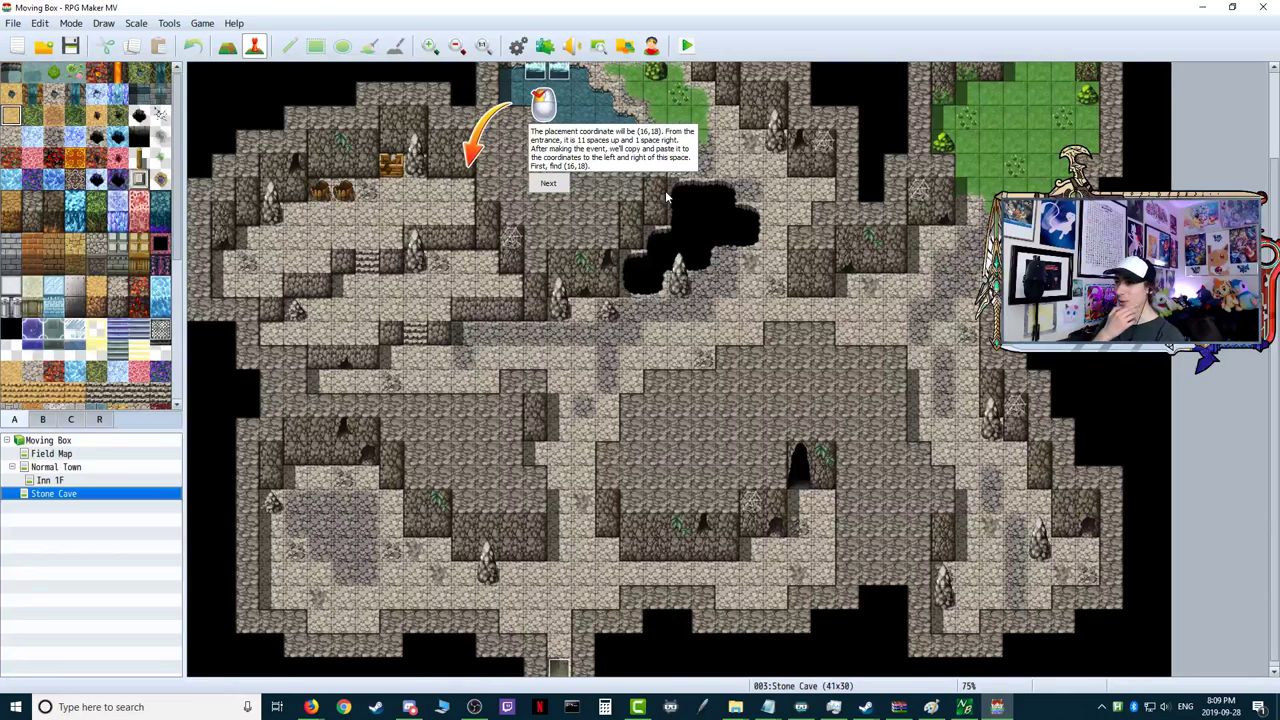
left_click(546, 184)
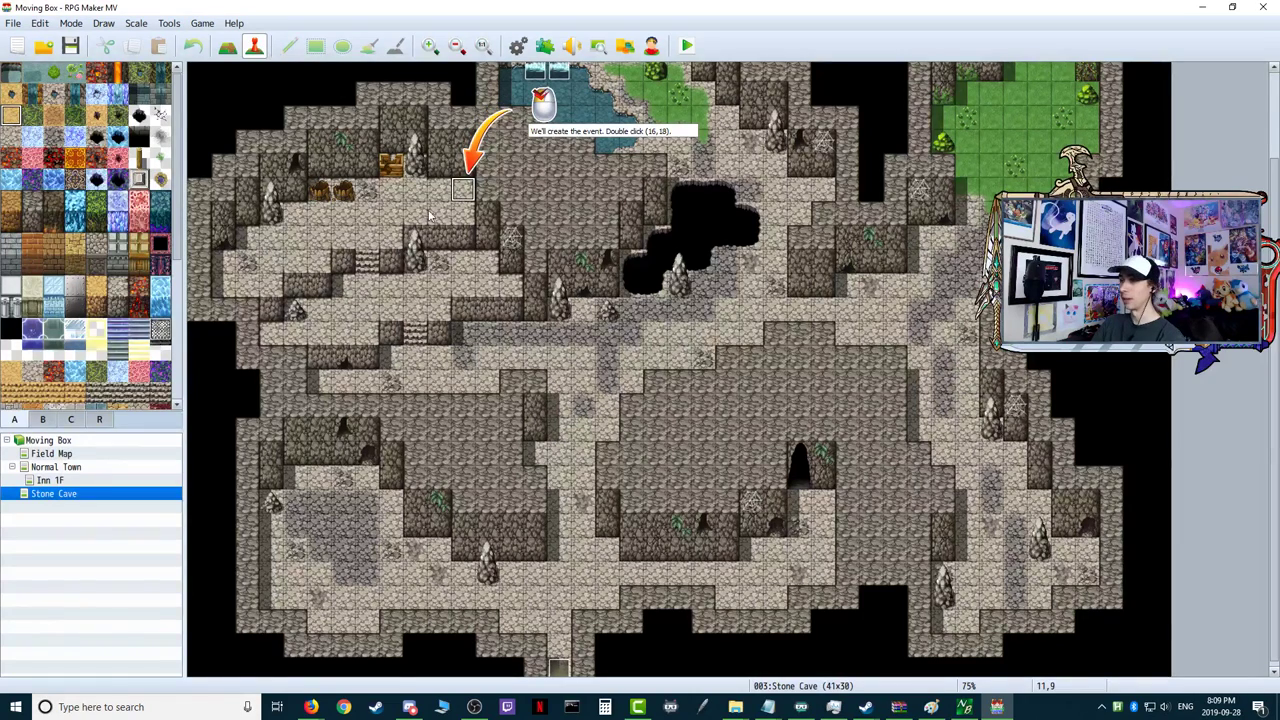
- Create an event at tile (11,9) on the Stone Cave map and name it MovingRock
double_click(463, 190)
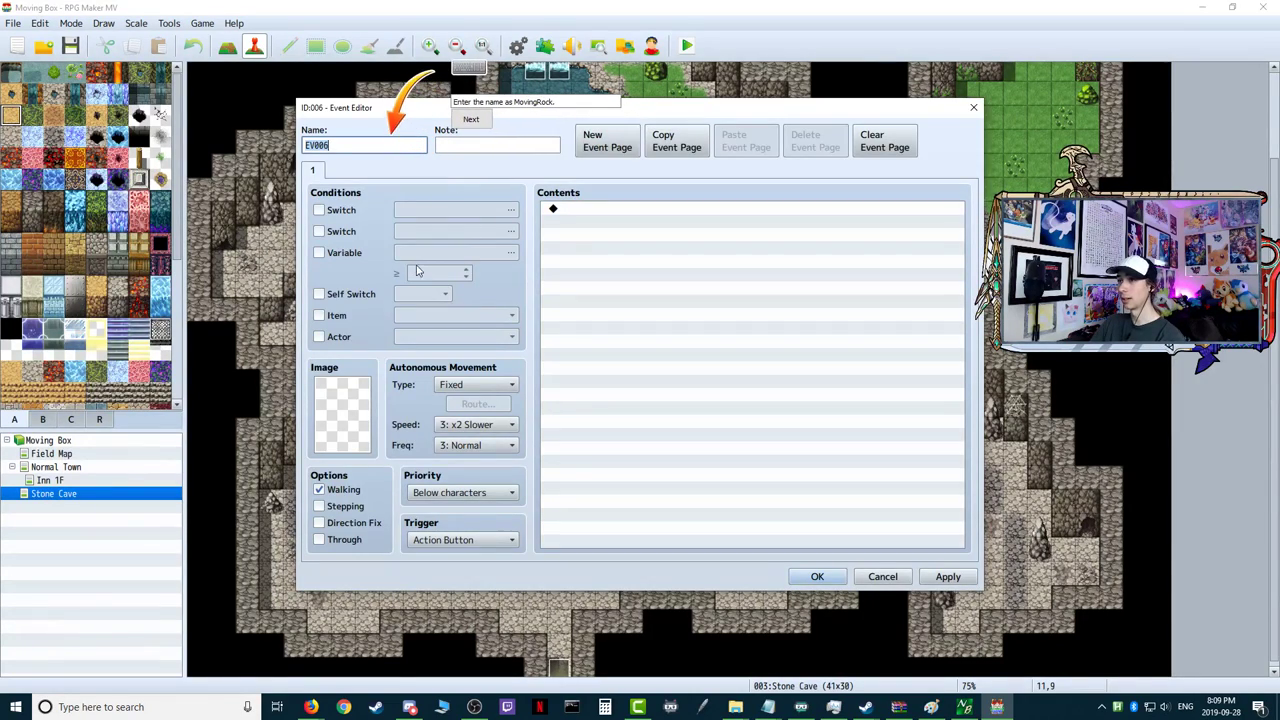
type("MovingRock")
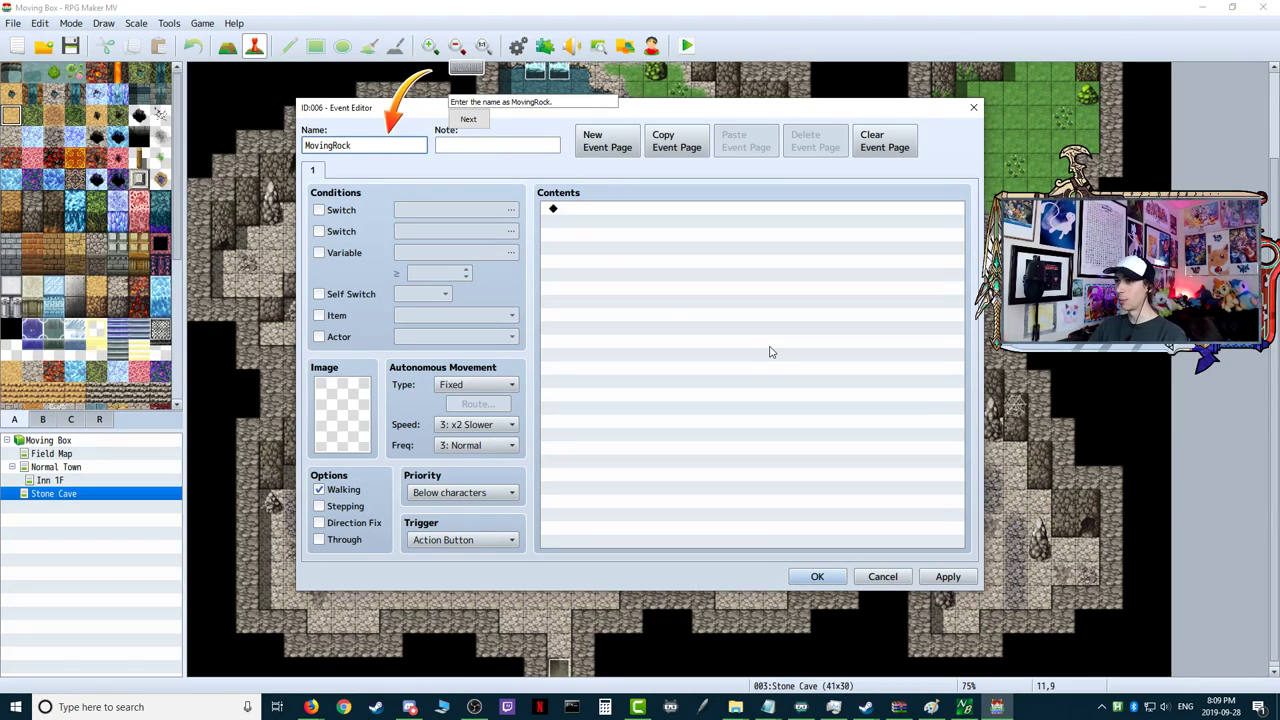
left_click(468, 119)
- Give the MovingRock event the grey rock image from the !Other1 sheet
double_click(341, 413)
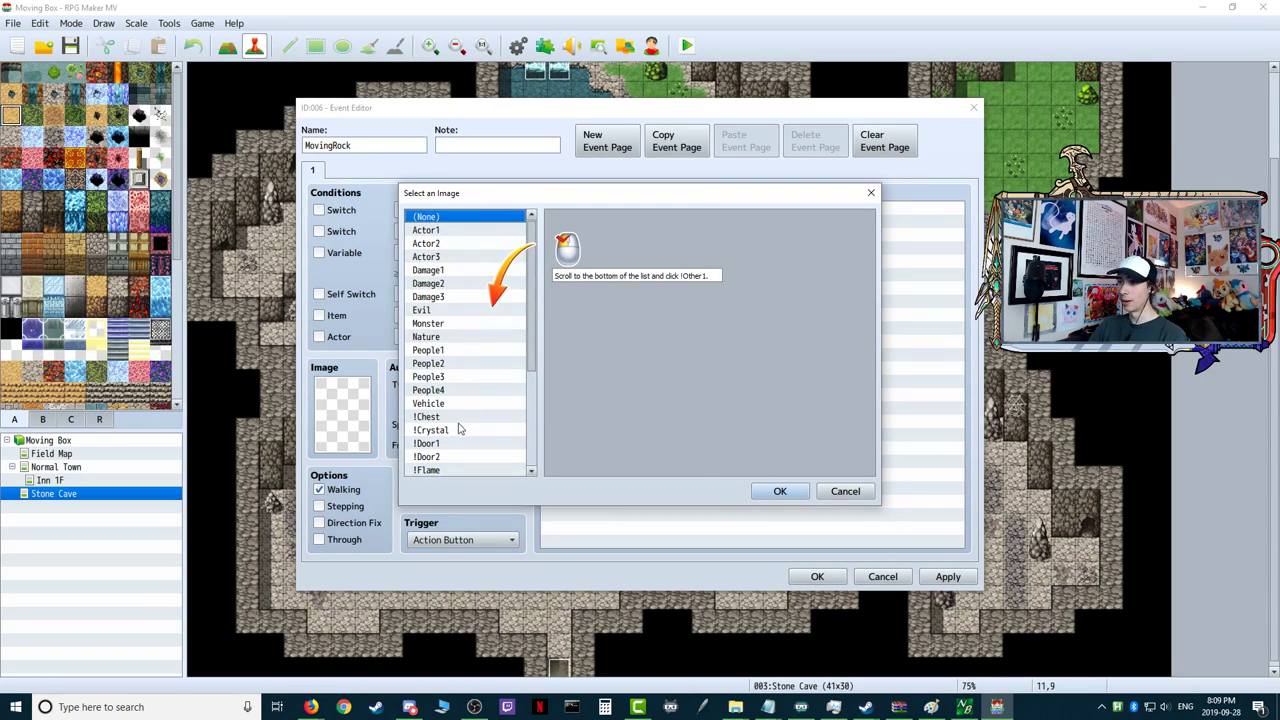
scroll(448, 434, "down", 1)
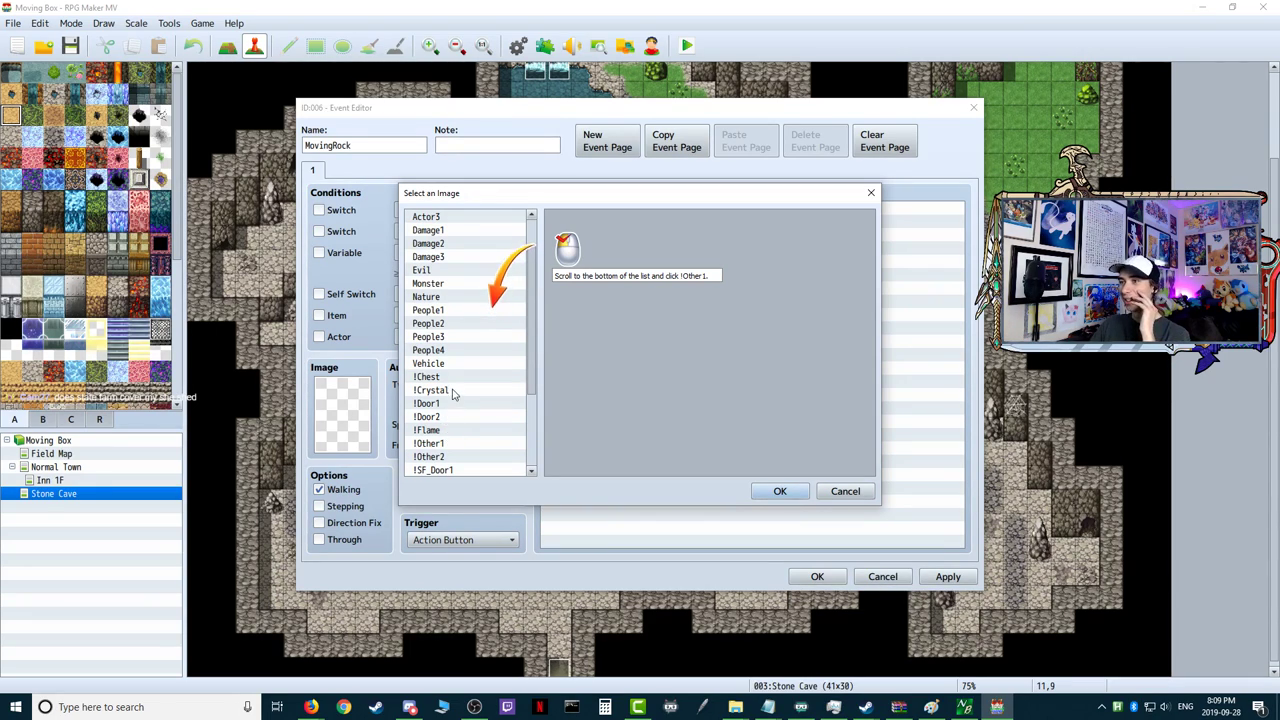
scroll(450, 427, "down", 1)
left_click(446, 430)
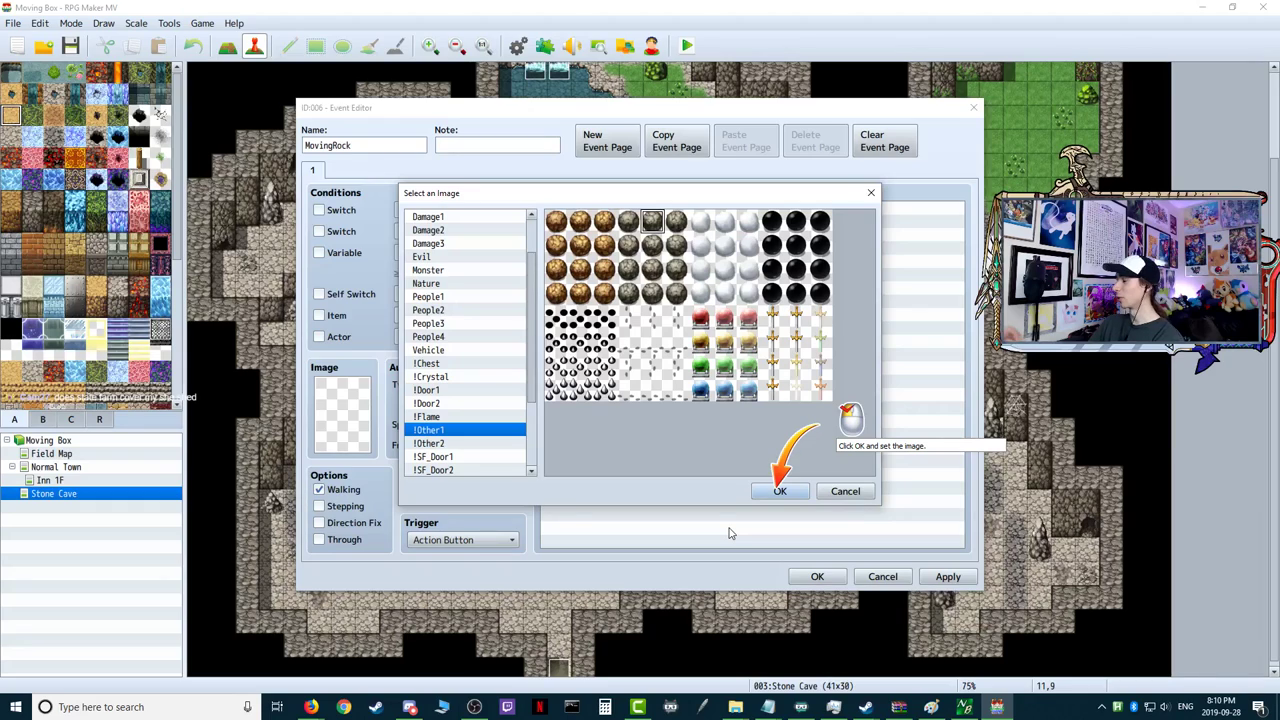
left_click(779, 492)
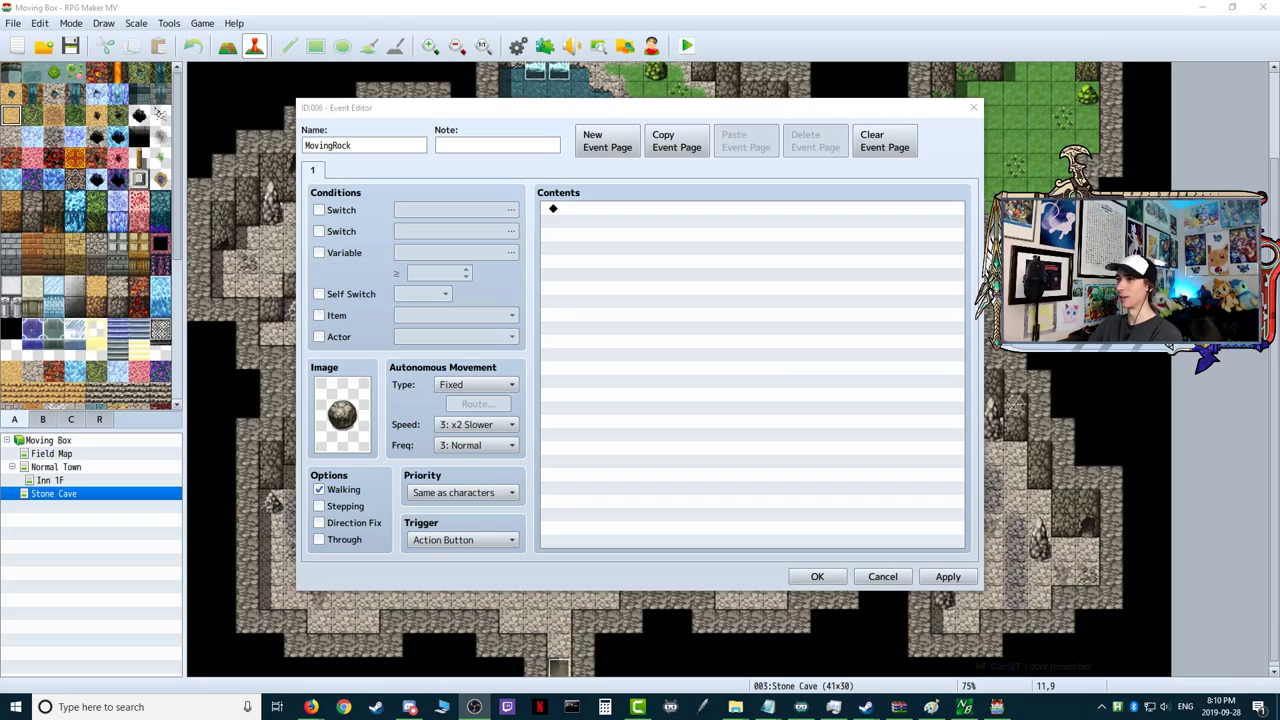
- Enable Direction Fix on the MovingRock event and set its trigger to Player Touch
left_click(815, 393)
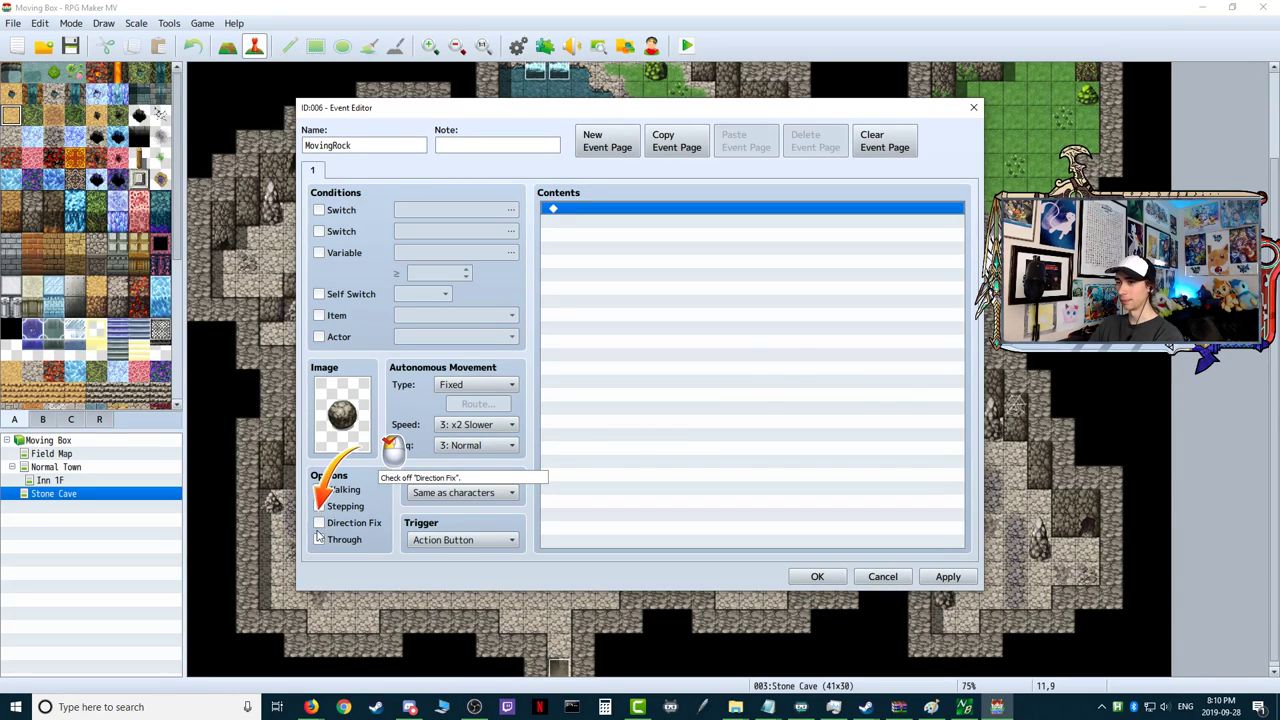
left_click(320, 522)
left_click(444, 539)
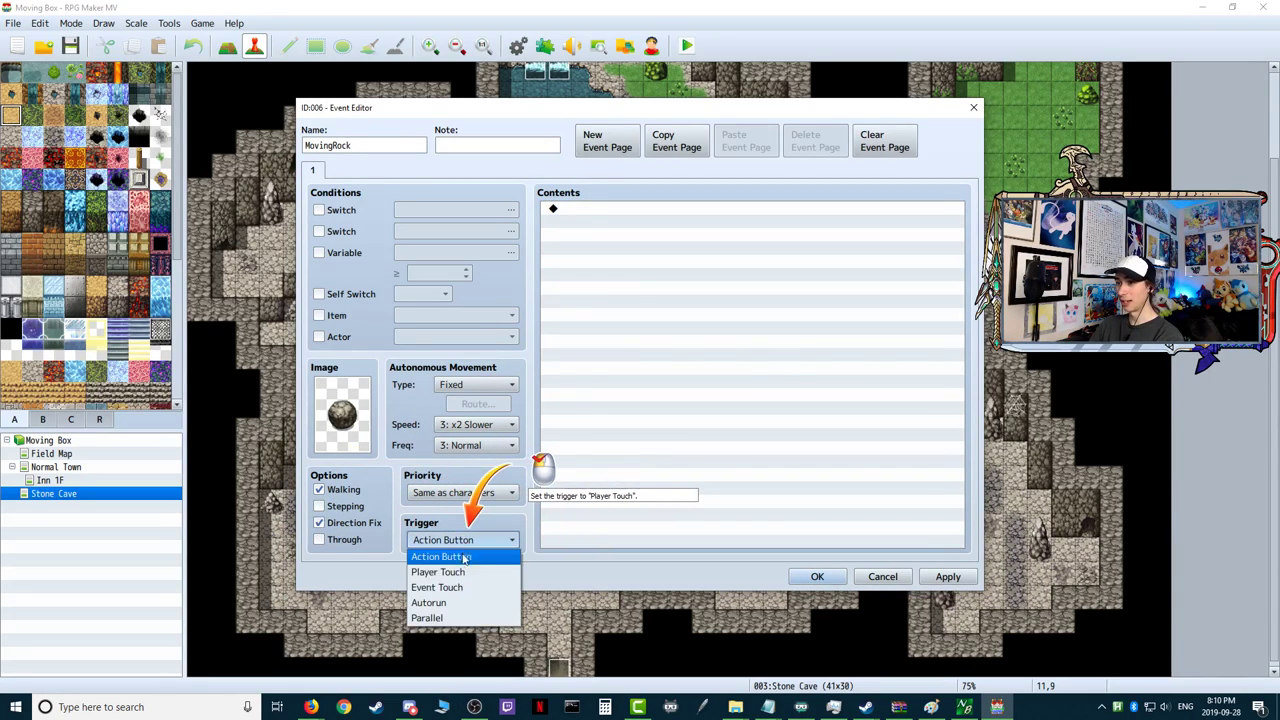
left_click(450, 572)
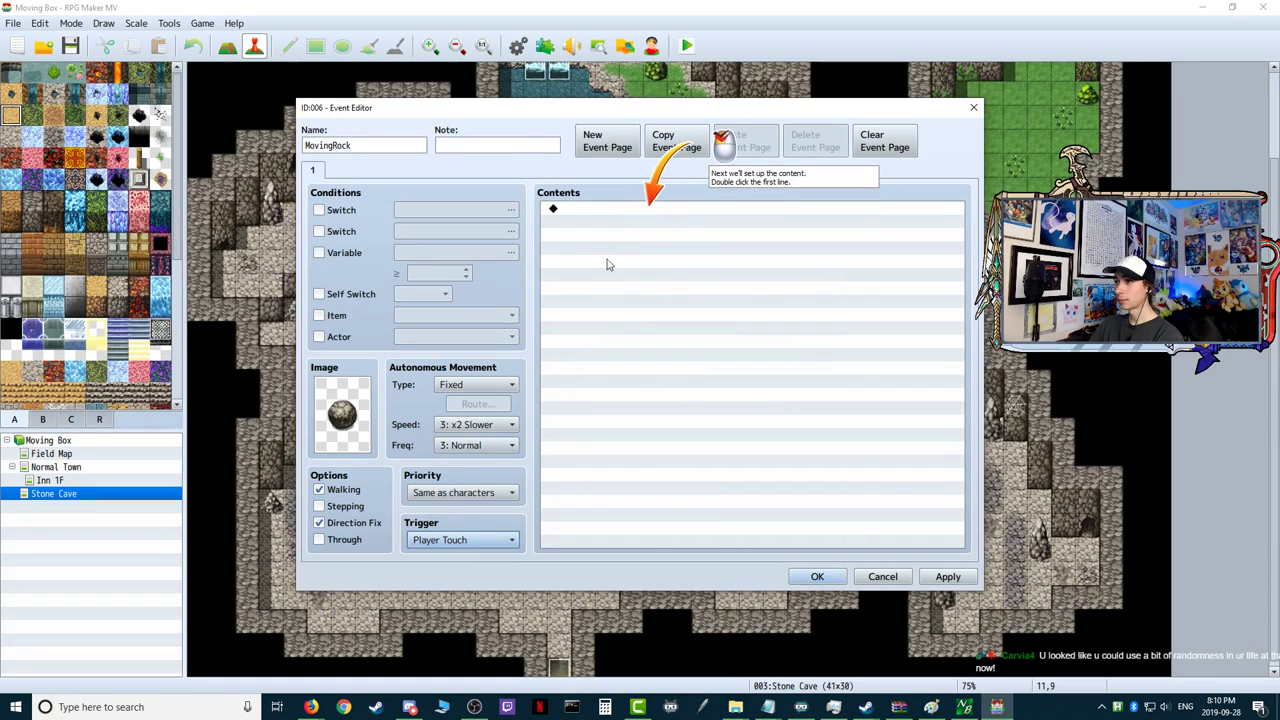
- Add a Set Movement Route for This Event with Direction Fix OFF, Move away from Player and Direction Fix ON
double_click(577, 209)
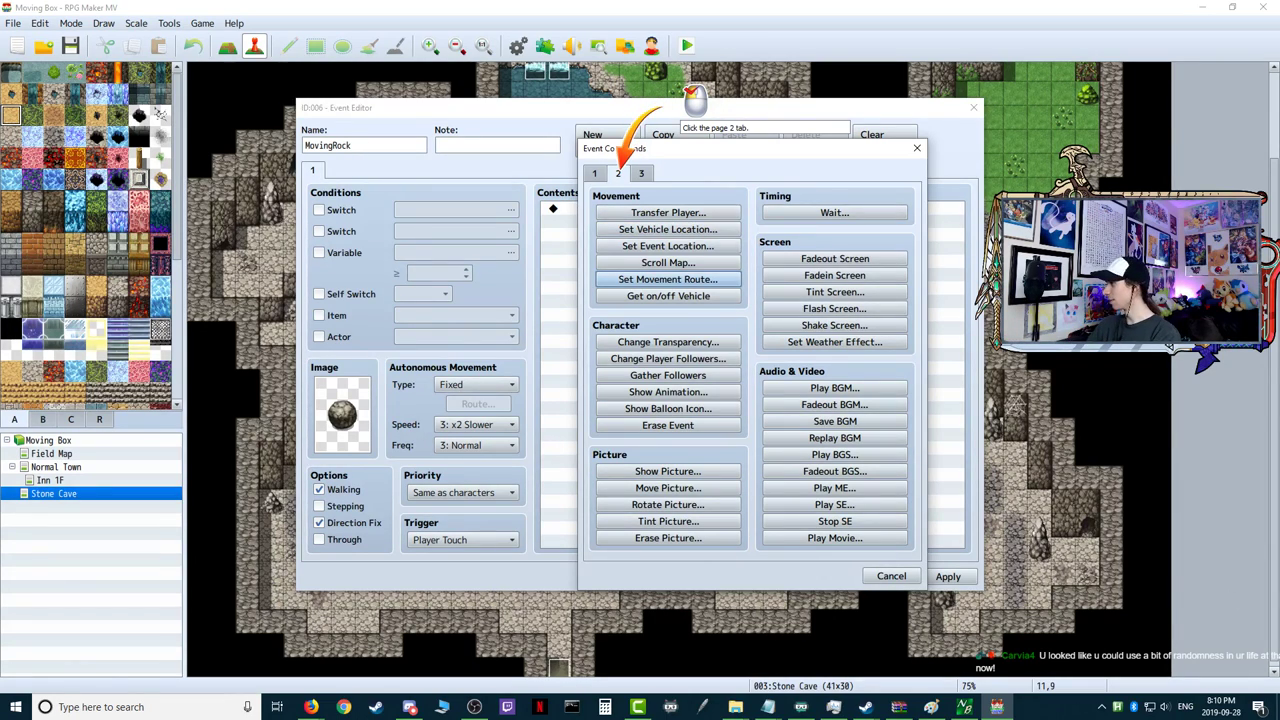
left_click(618, 173)
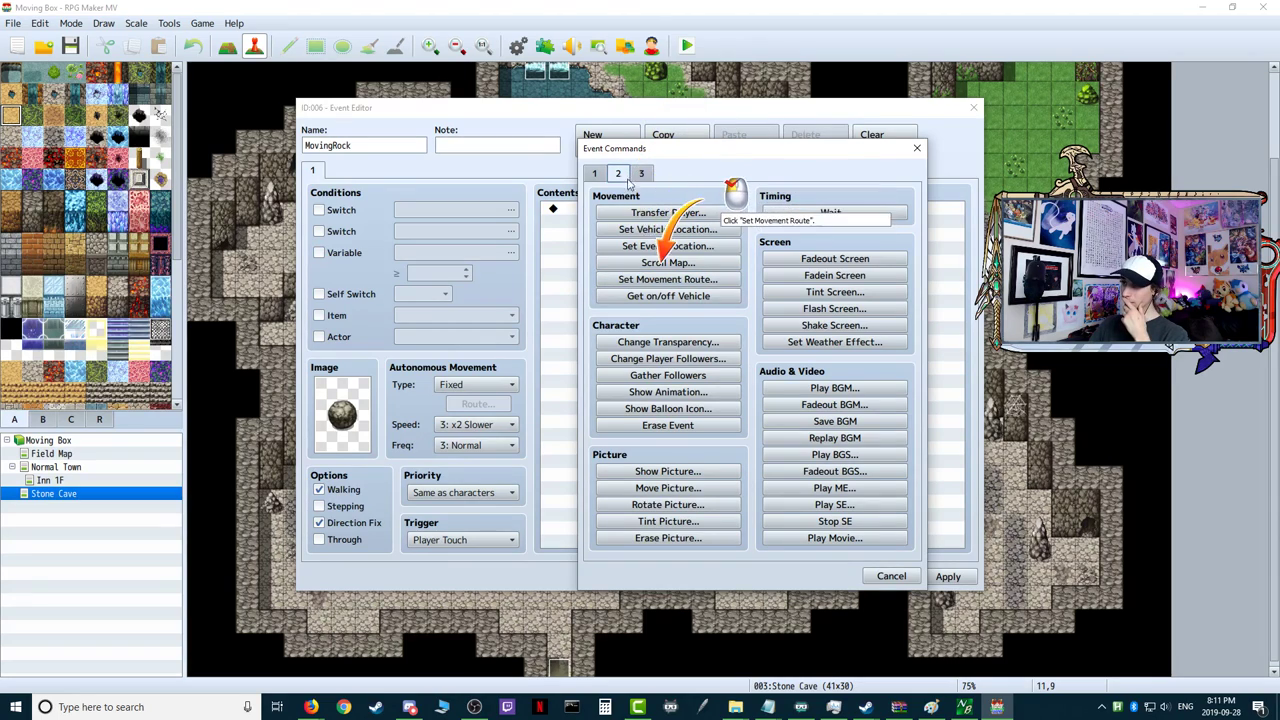
left_click(688, 281)
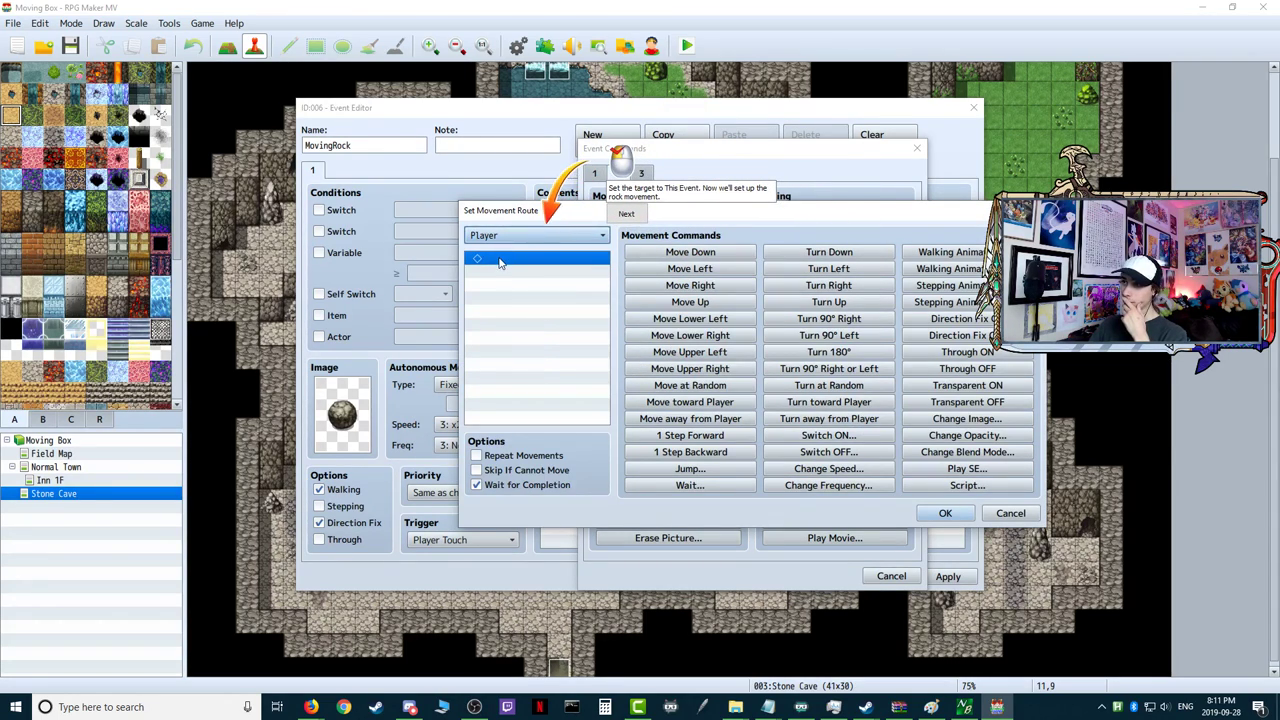
left_click(523, 238)
left_click(511, 267)
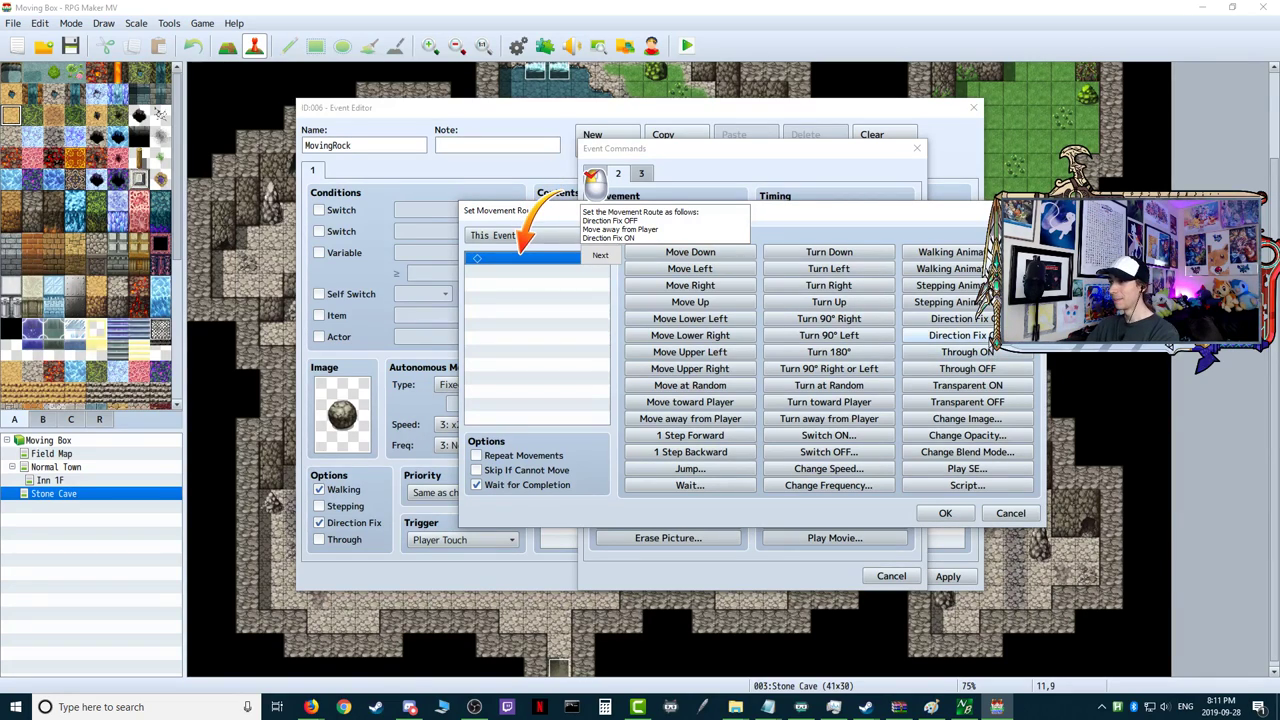
left_click(950, 335)
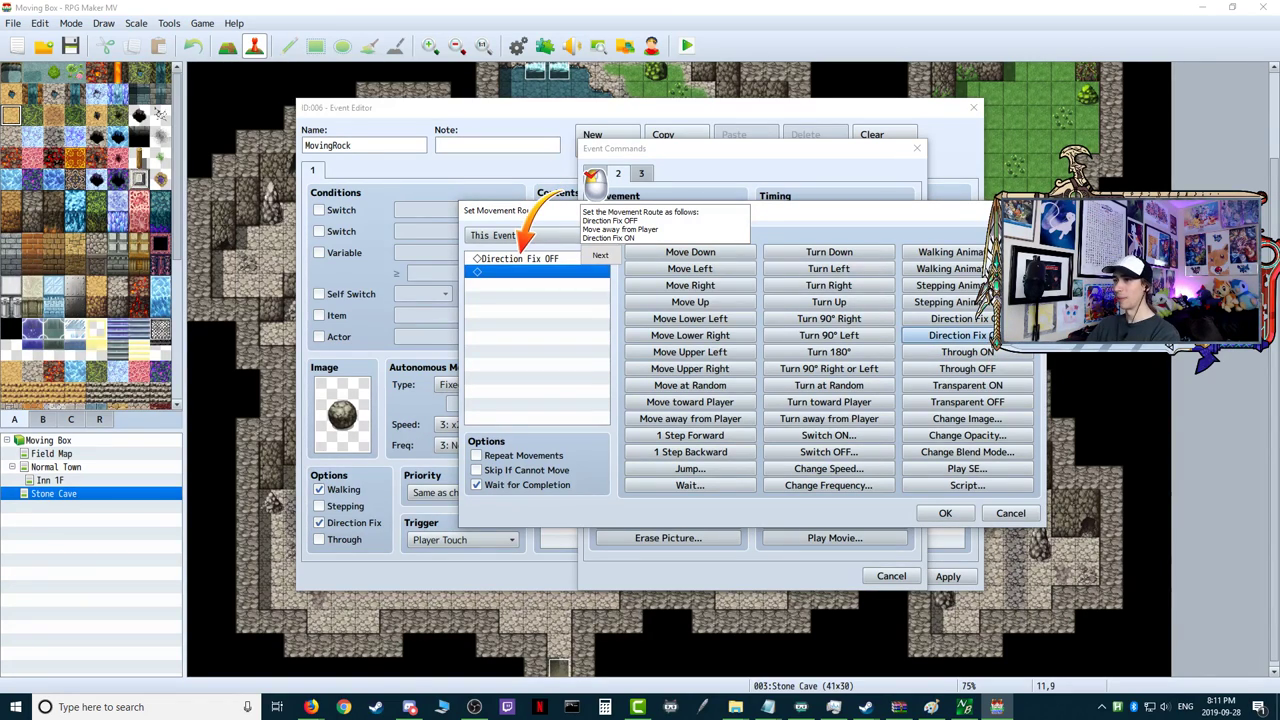
left_click(728, 425)
left_click(950, 318)
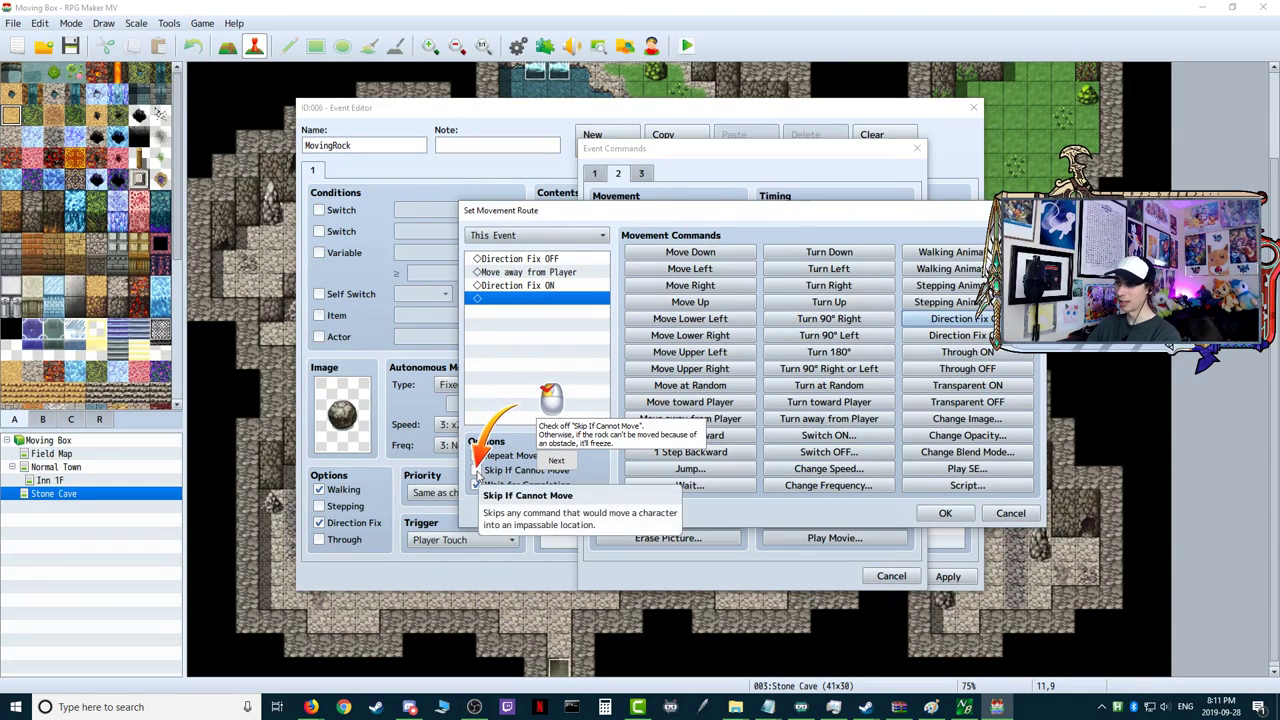
- Enable Skip If Cannot Move, disable Wait for Completion, and confirm the rock's movement route
left_click(564, 463)
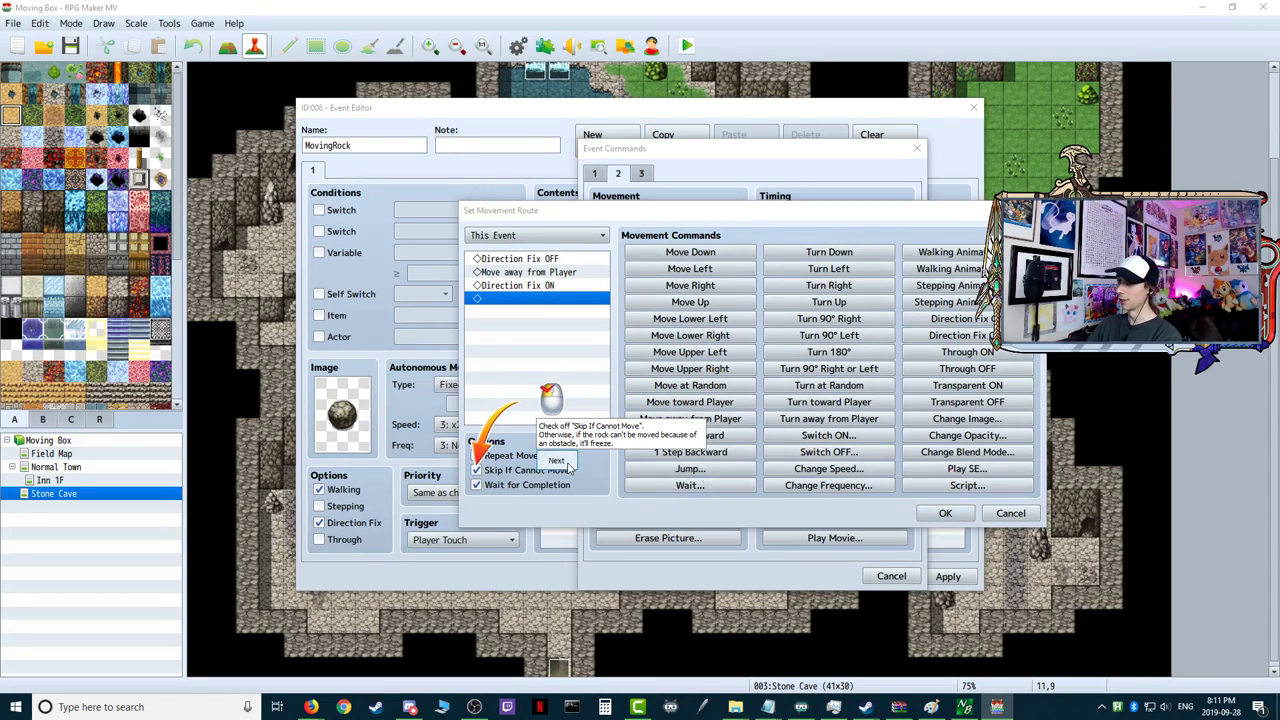
left_click(478, 485)
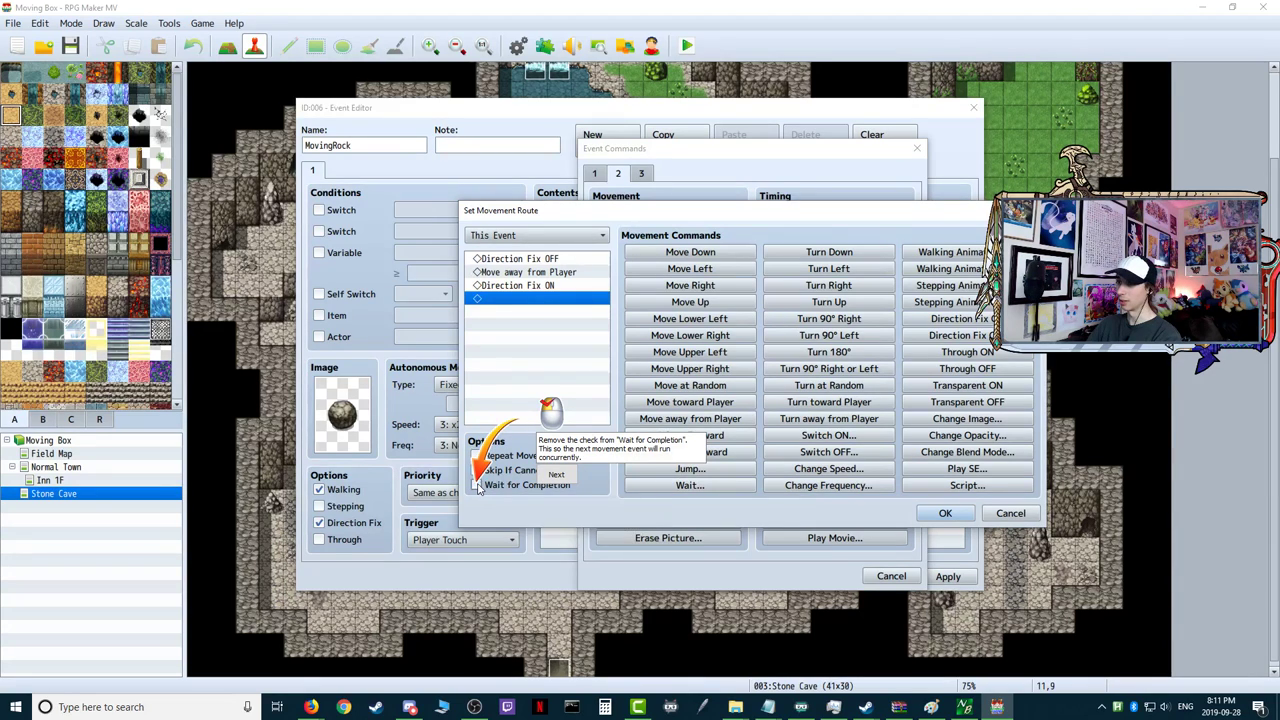
left_click(557, 474)
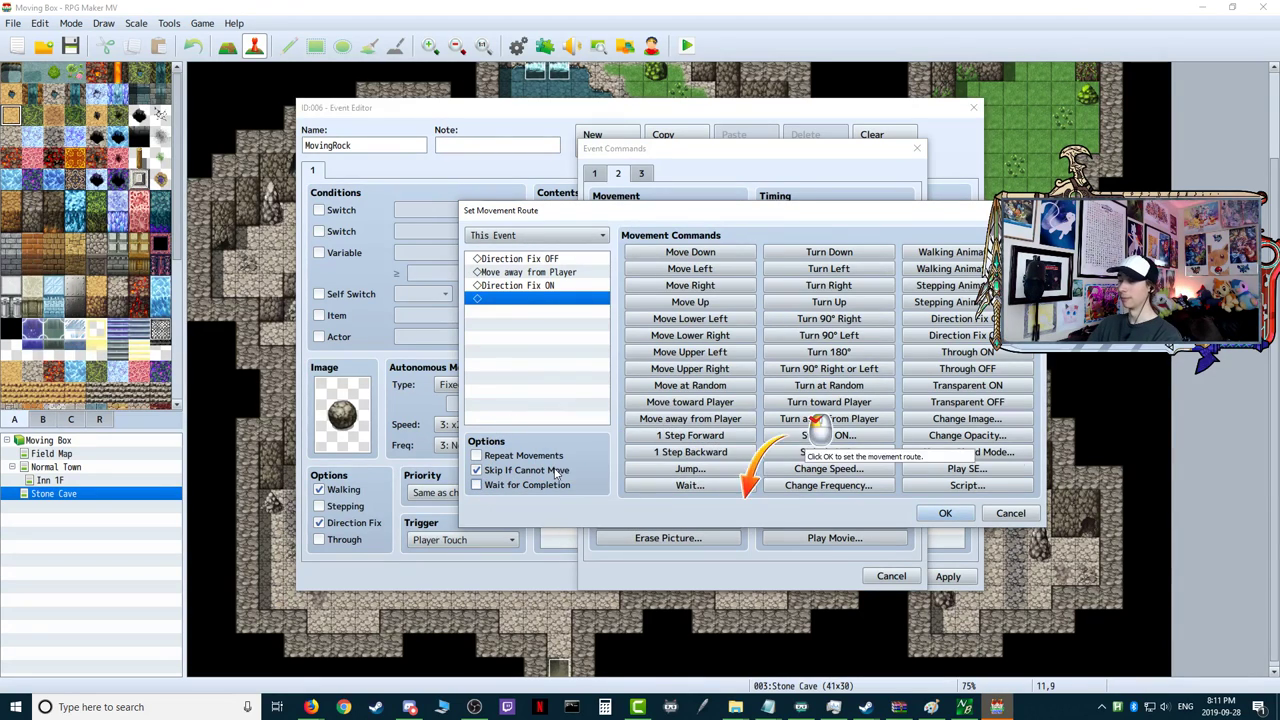
left_click(945, 513)
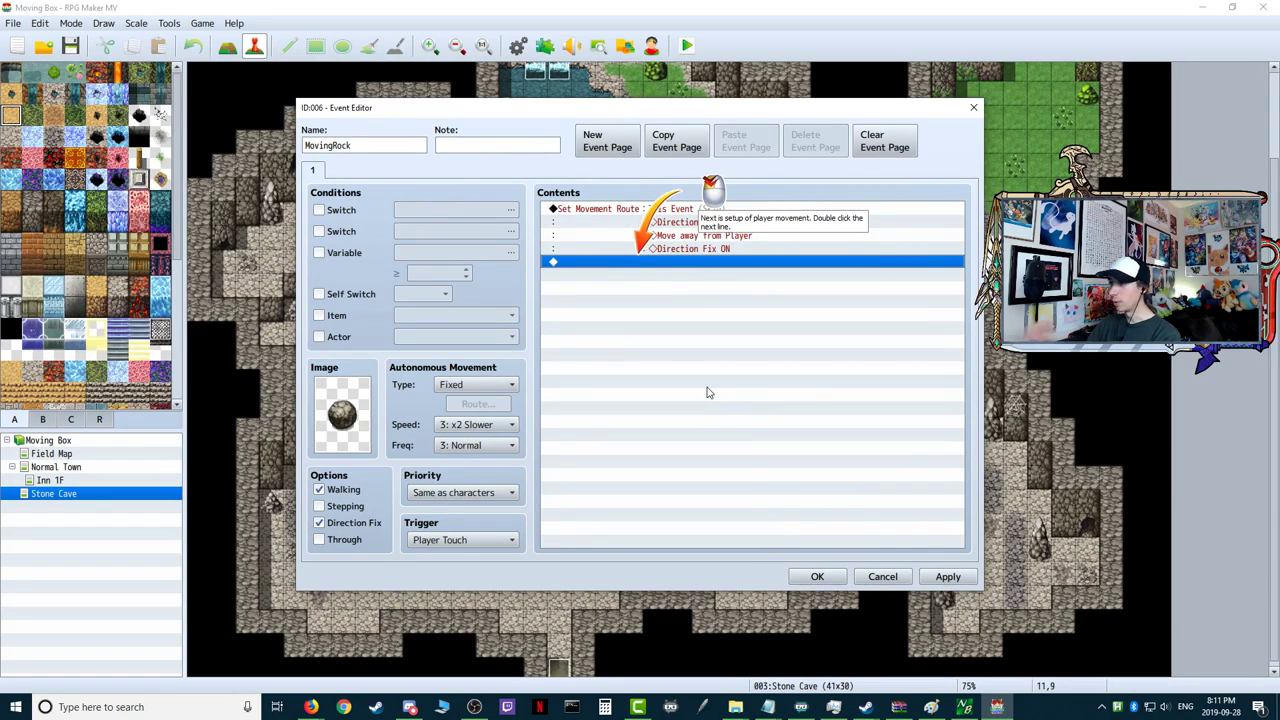
- Add a Set Movement Route for the Player to the MovingRock event with Speed 3, 1 Step Forward and Speed 4
double_click(672, 262)
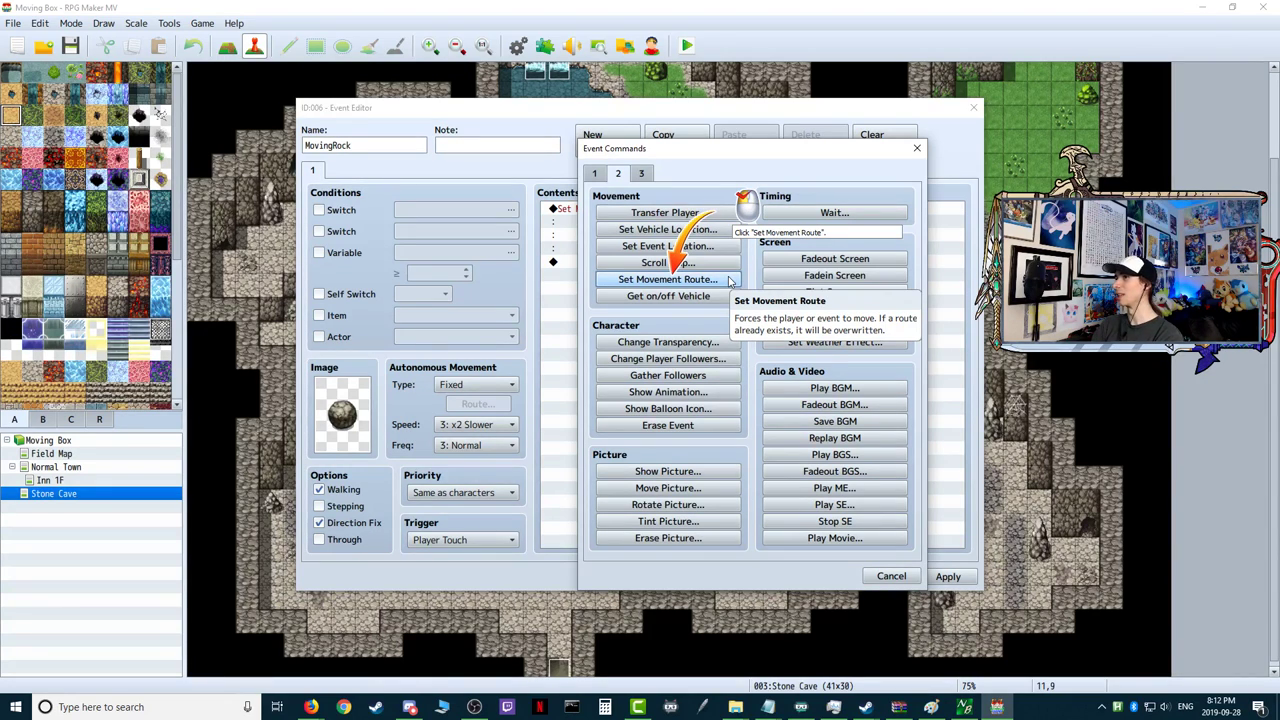
left_click(668, 279)
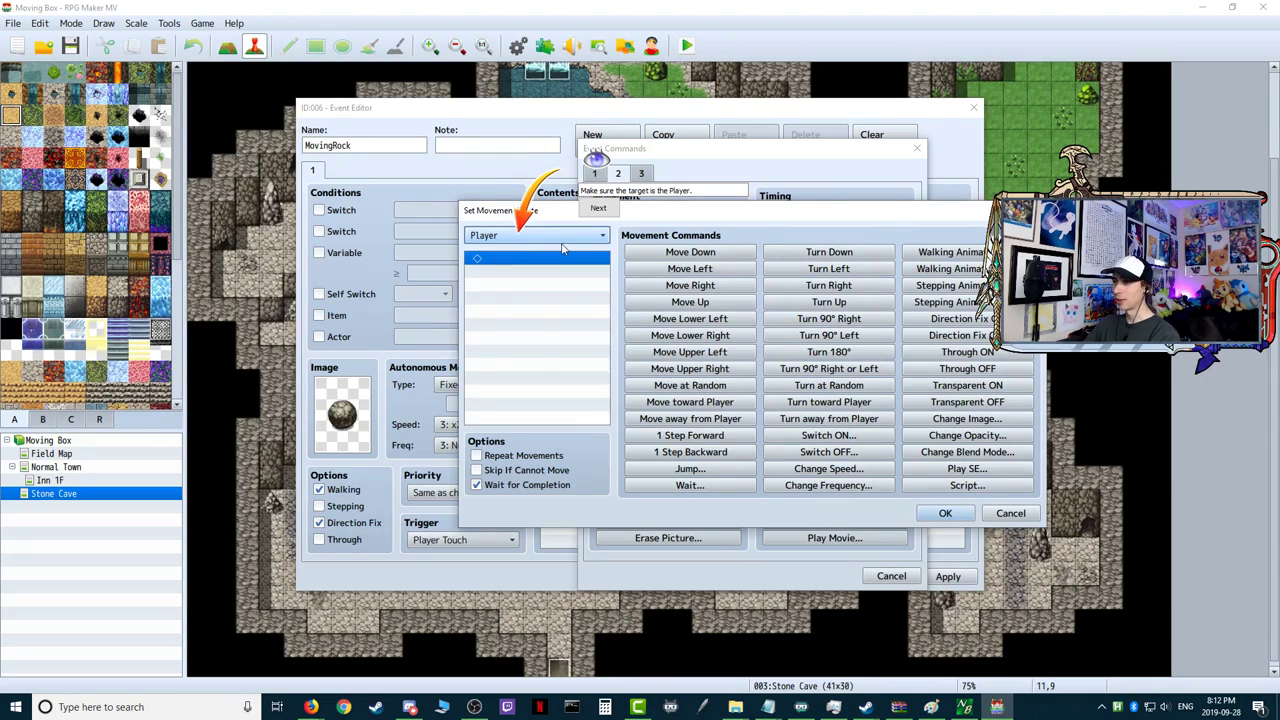
left_click(598, 208)
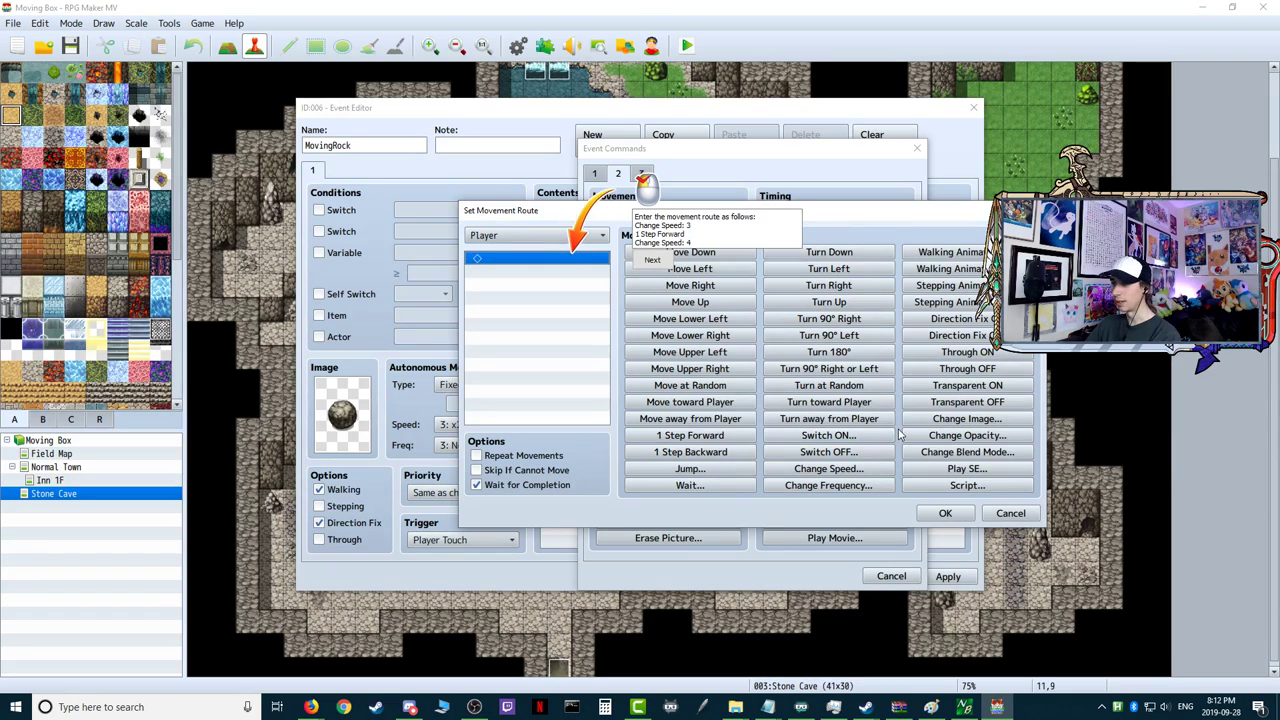
left_click(829, 468)
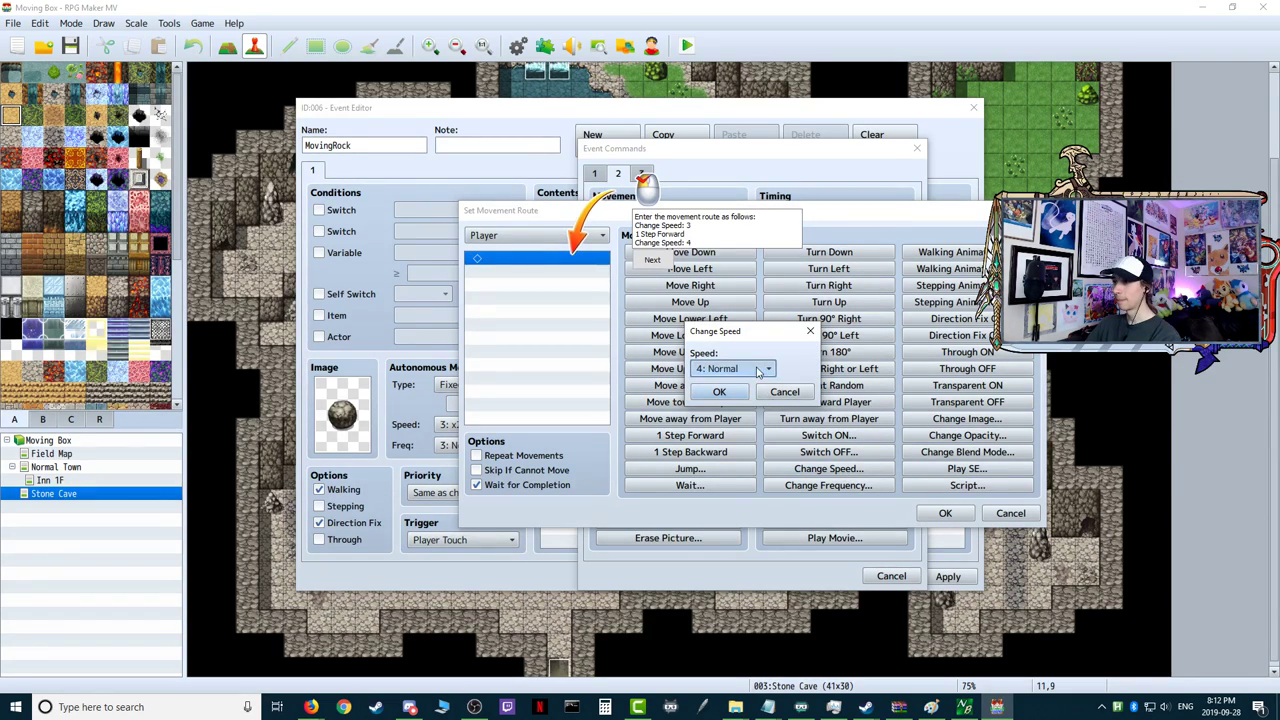
left_click(733, 368)
left_click(733, 416)
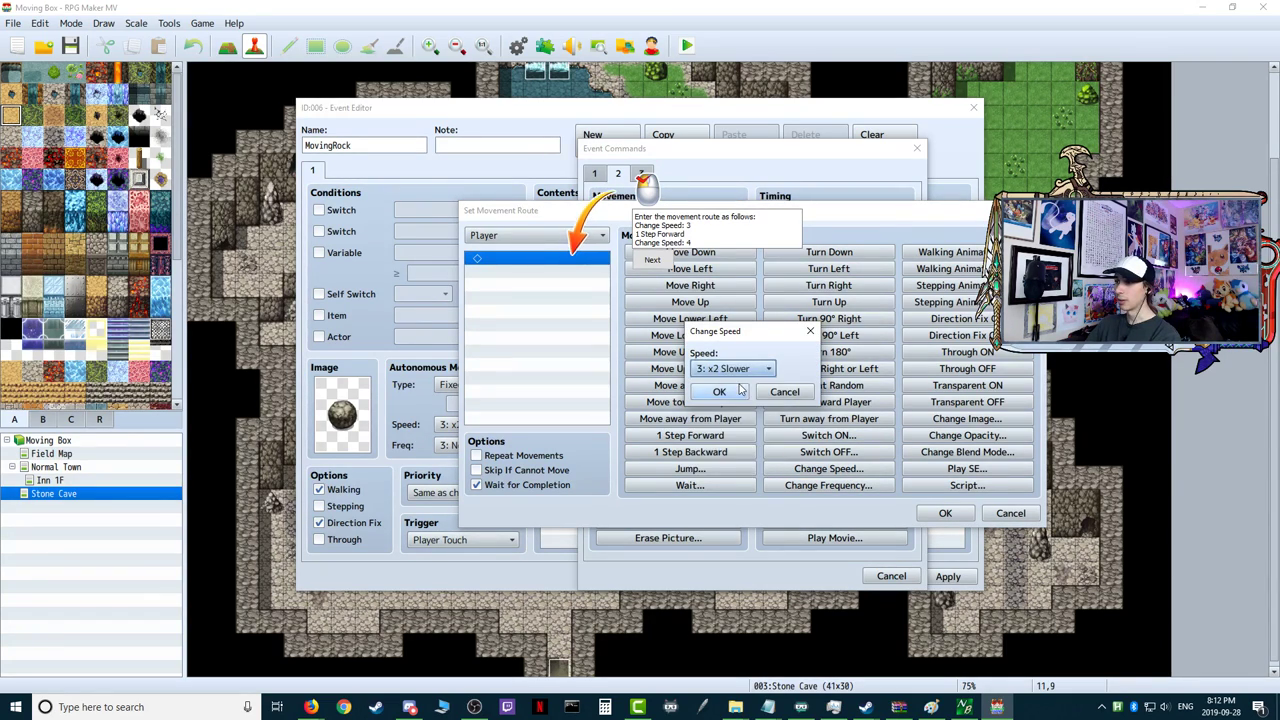
left_click(719, 392)
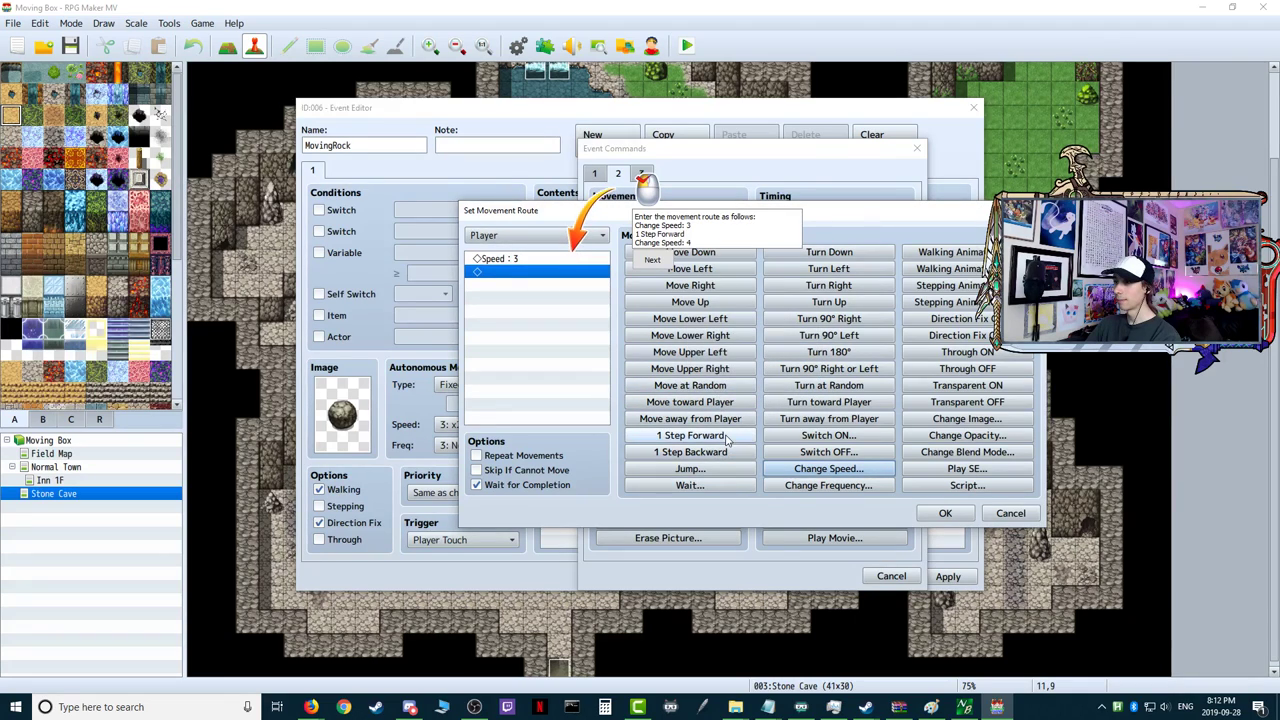
left_click(728, 436)
left_click(818, 468)
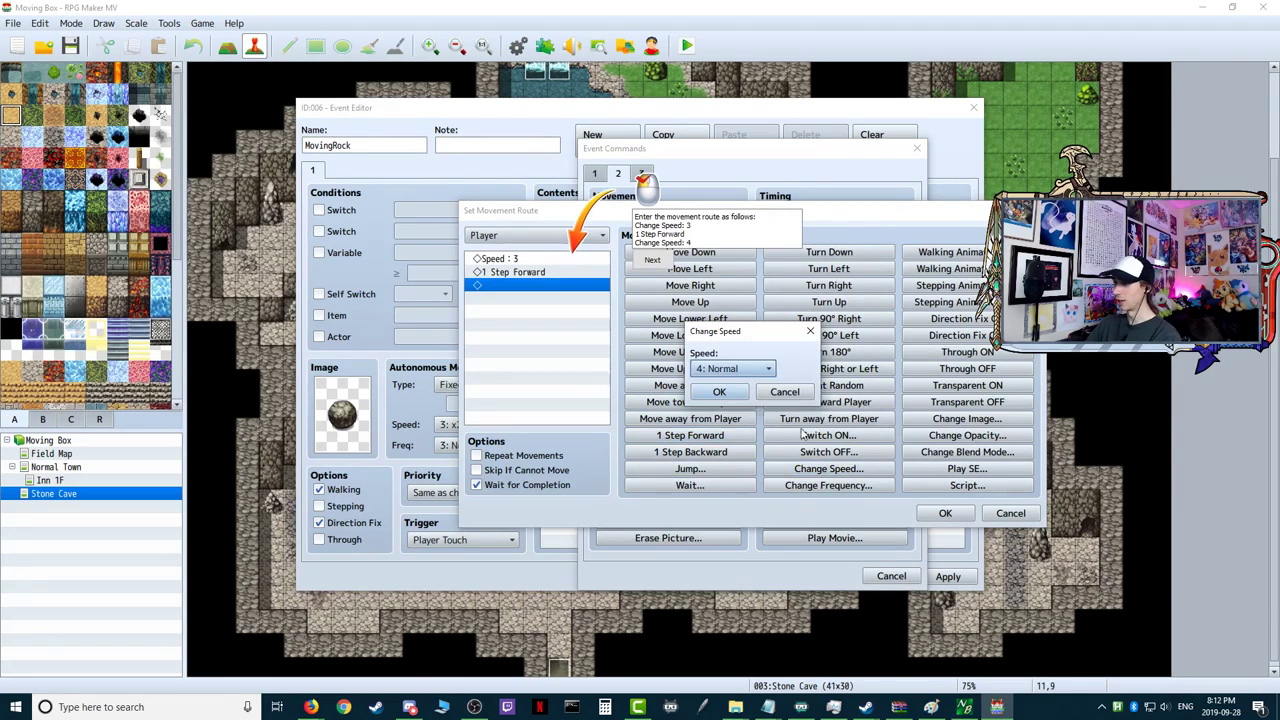
left_click(719, 392)
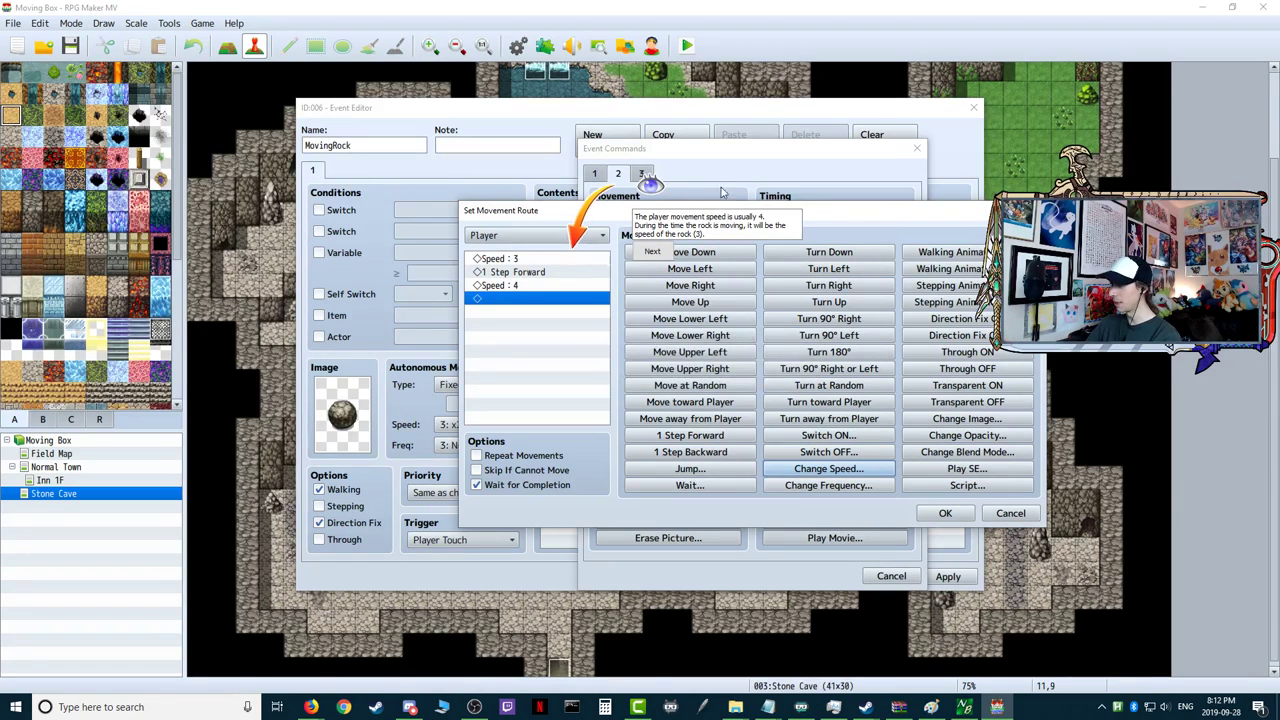
- Enable Skip If Cannot Move, disable Wait for Completion on the player's route, and confirm the route and the MovingRock event
left_click(657, 253)
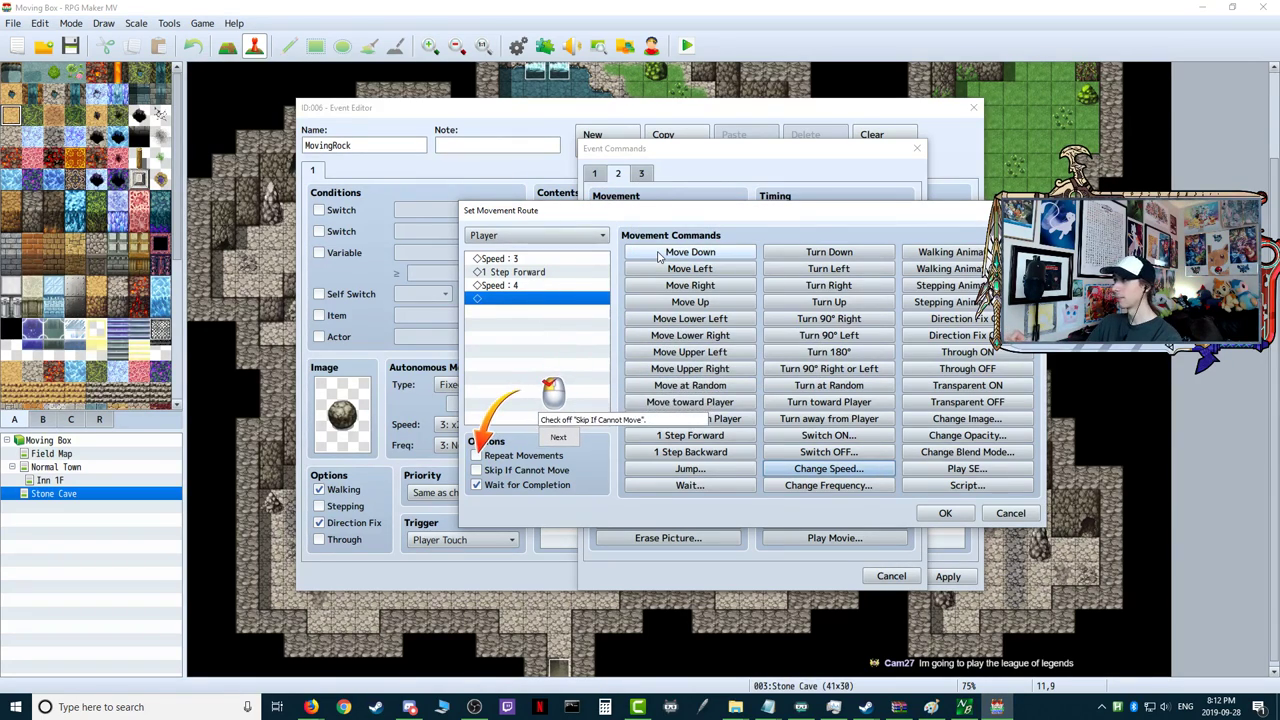
left_click(478, 486)
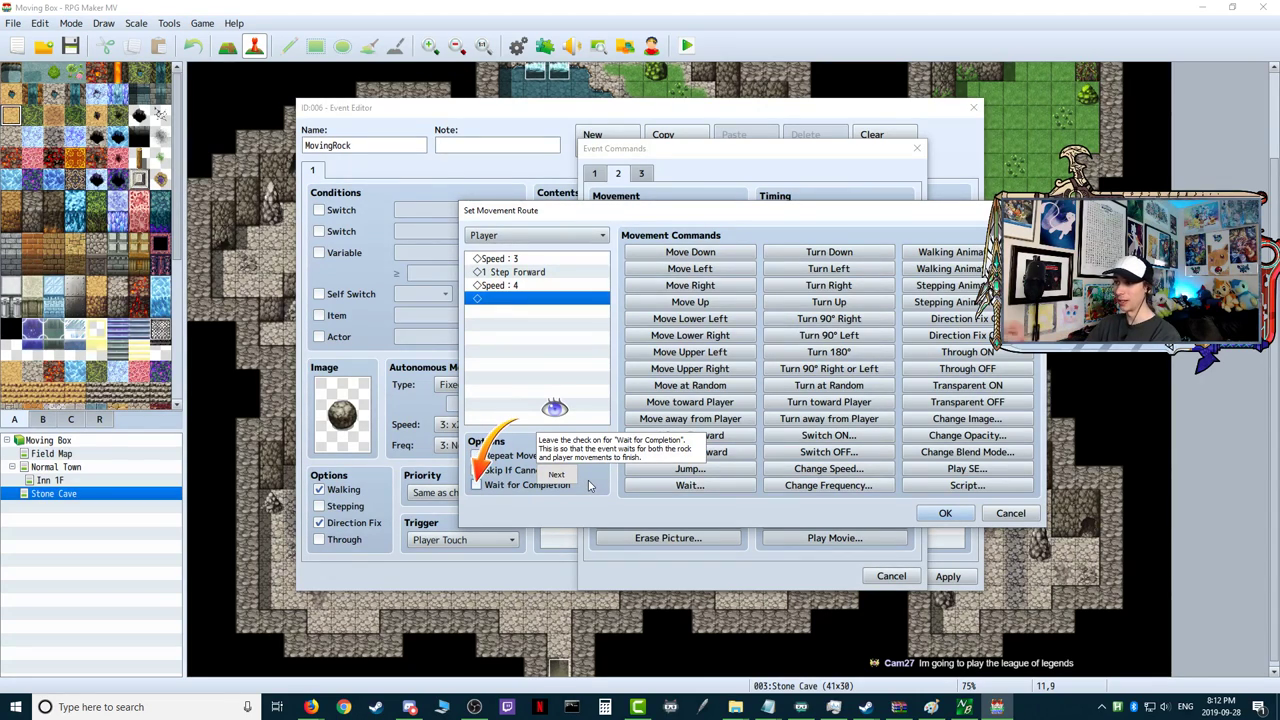
left_click(555, 475)
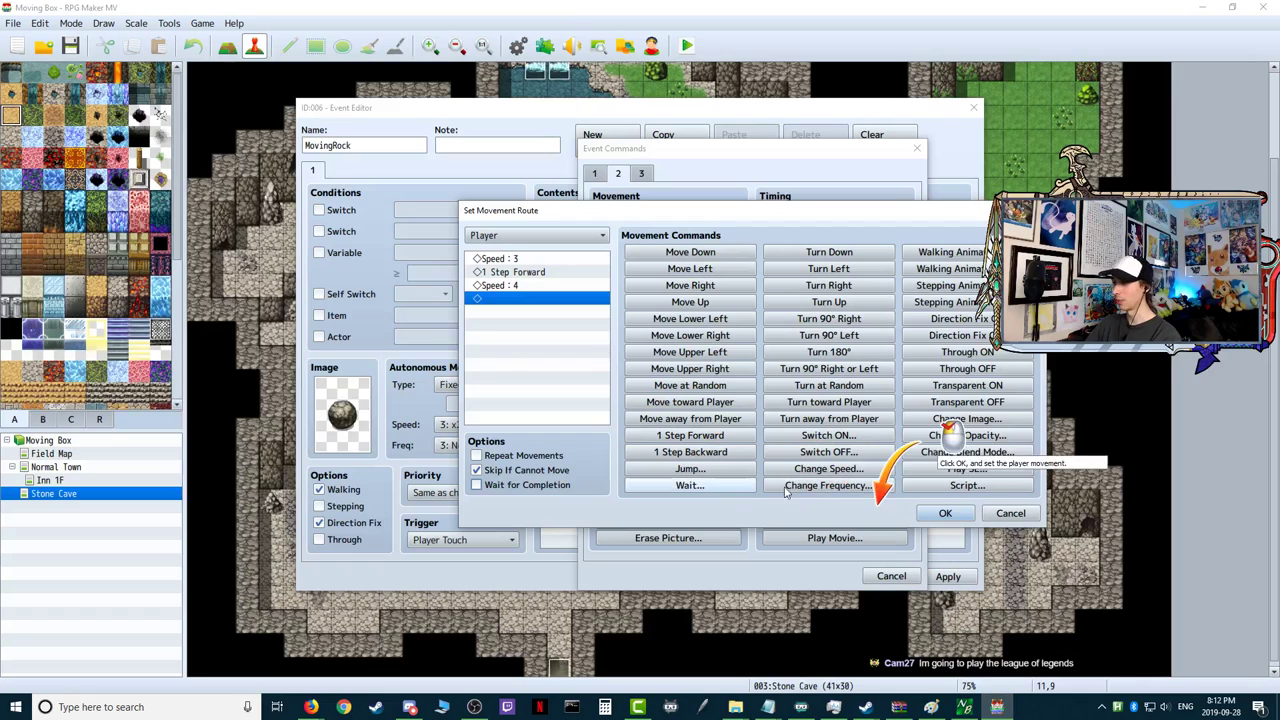
left_click(945, 513)
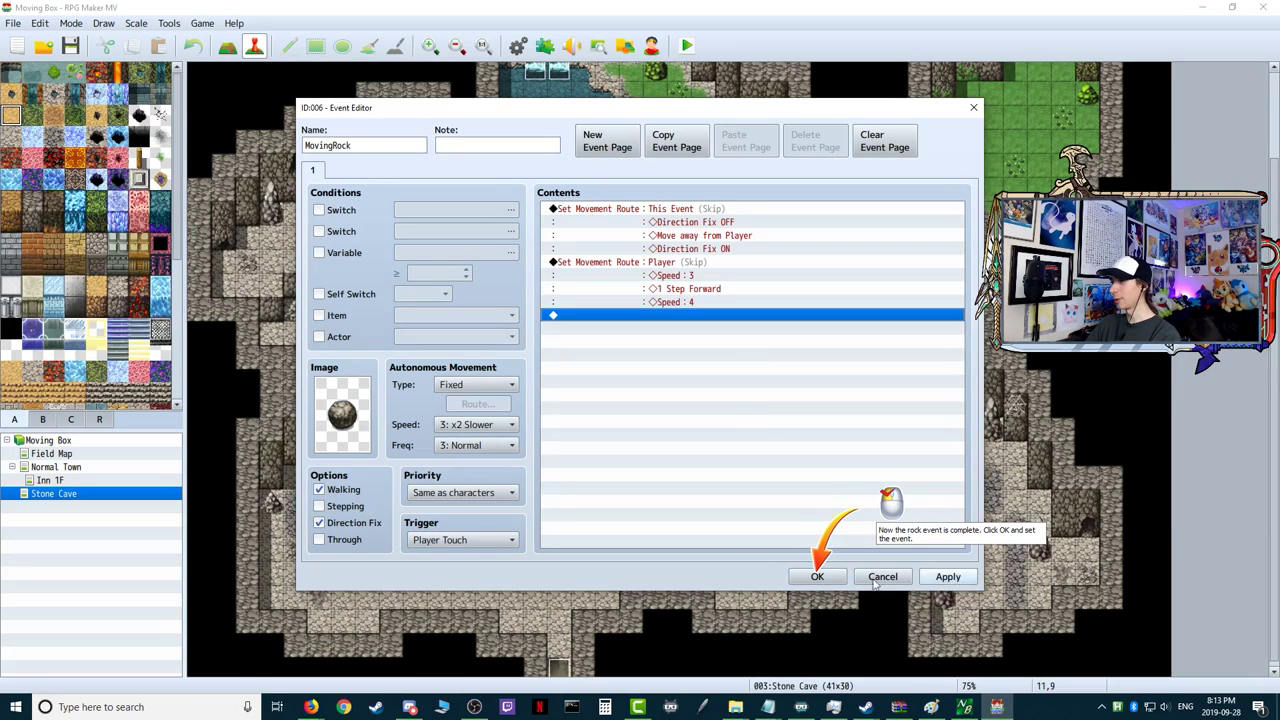
left_click(817, 576)
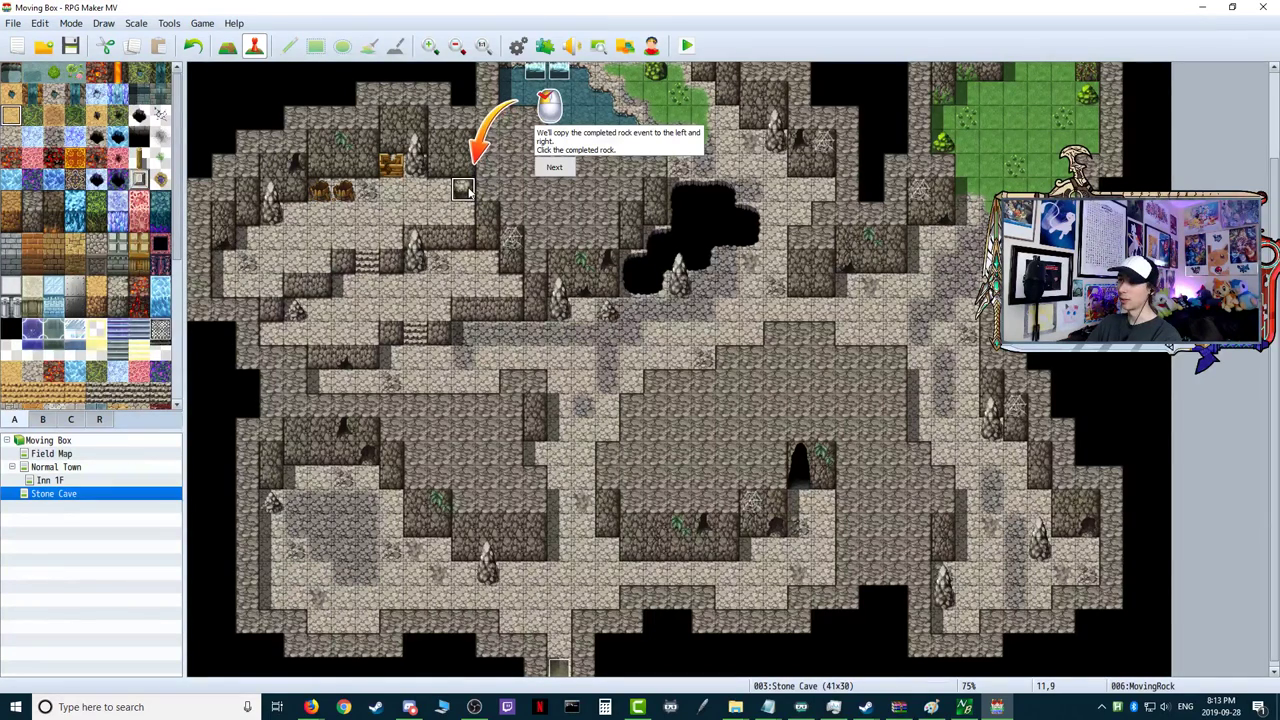
- Copy the MovingRock event and paste it on both neighbouring tiles, at 10,9 and 12,9
left_click(555, 167)
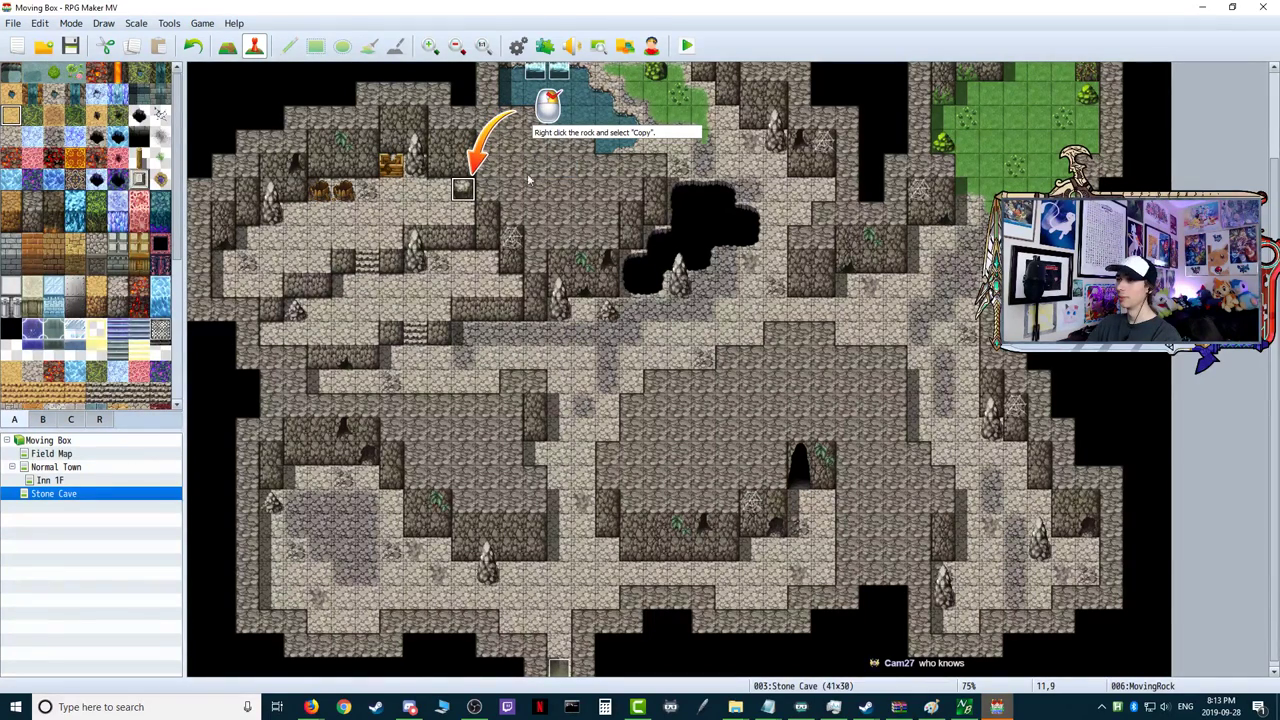
right_click(462, 193)
left_click(487, 245)
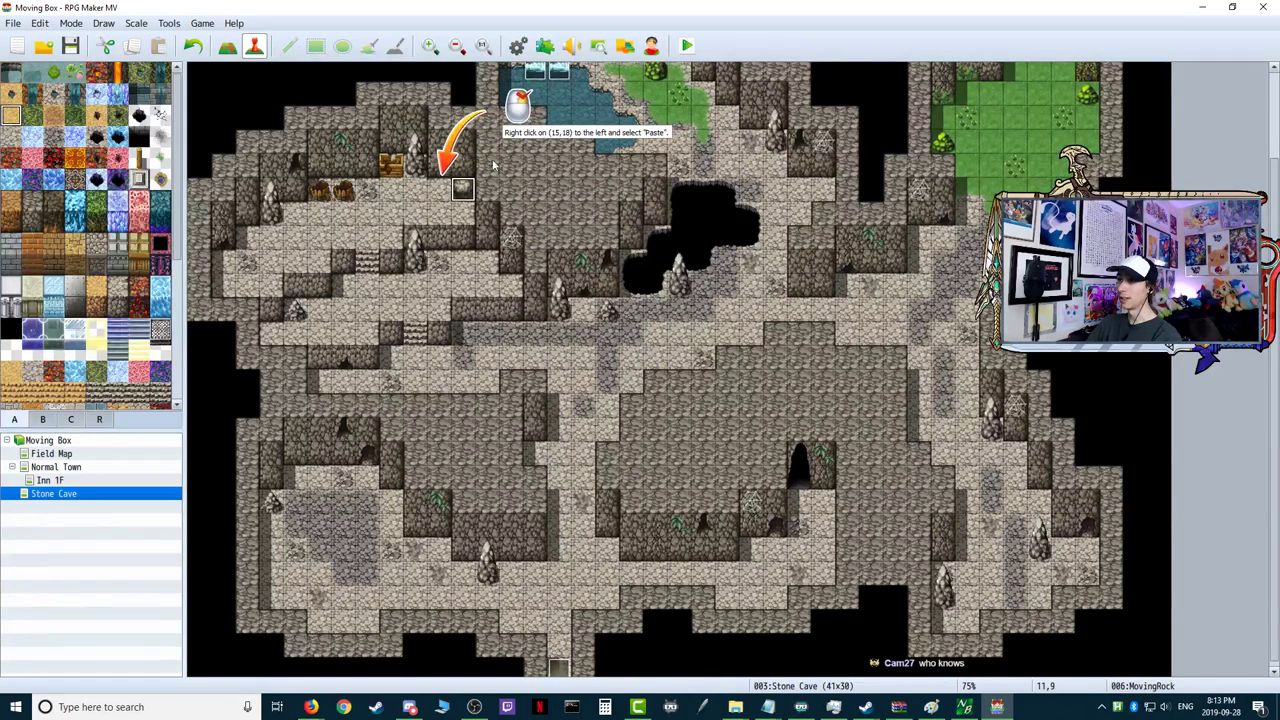
right_click(434, 187)
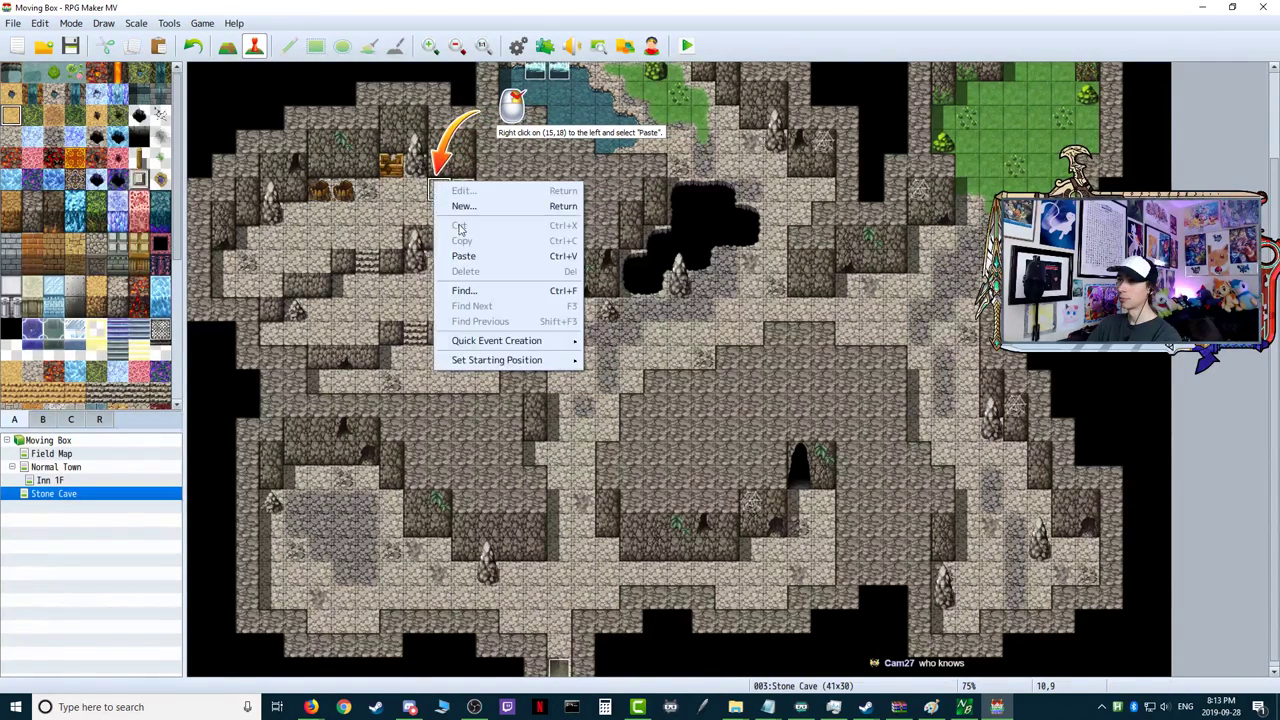
left_click(463, 256)
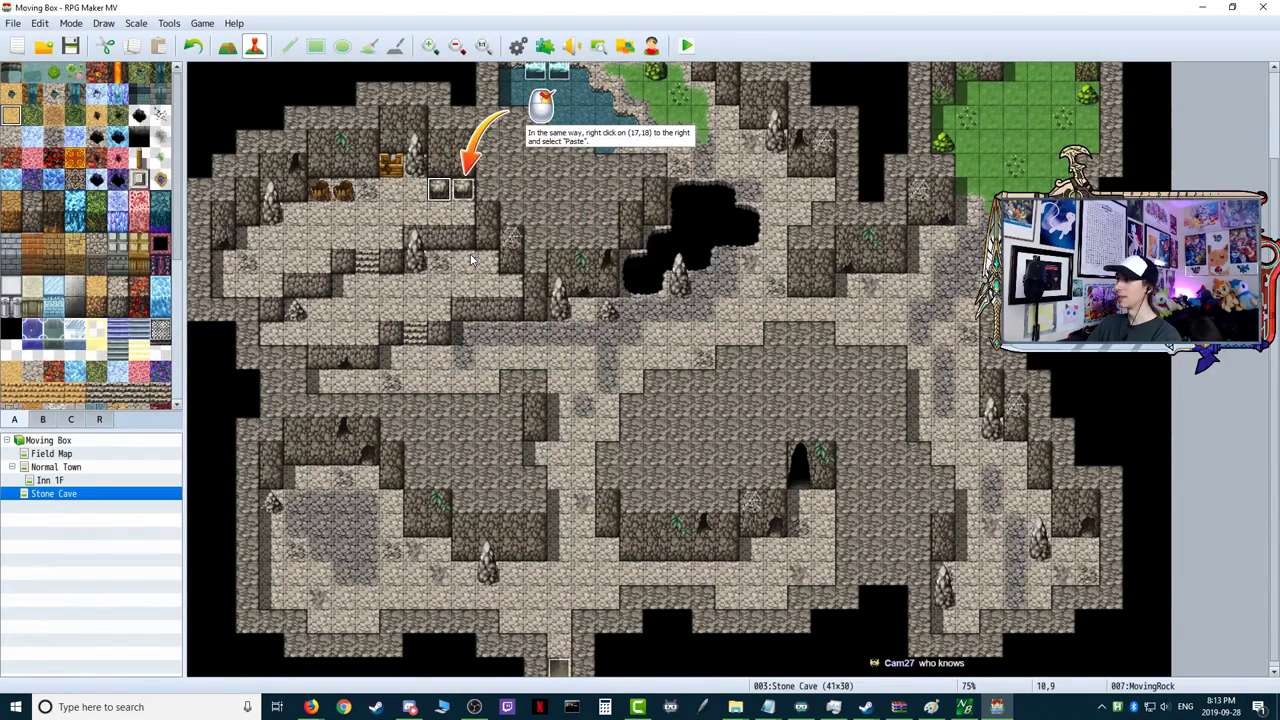
right_click(500, 190)
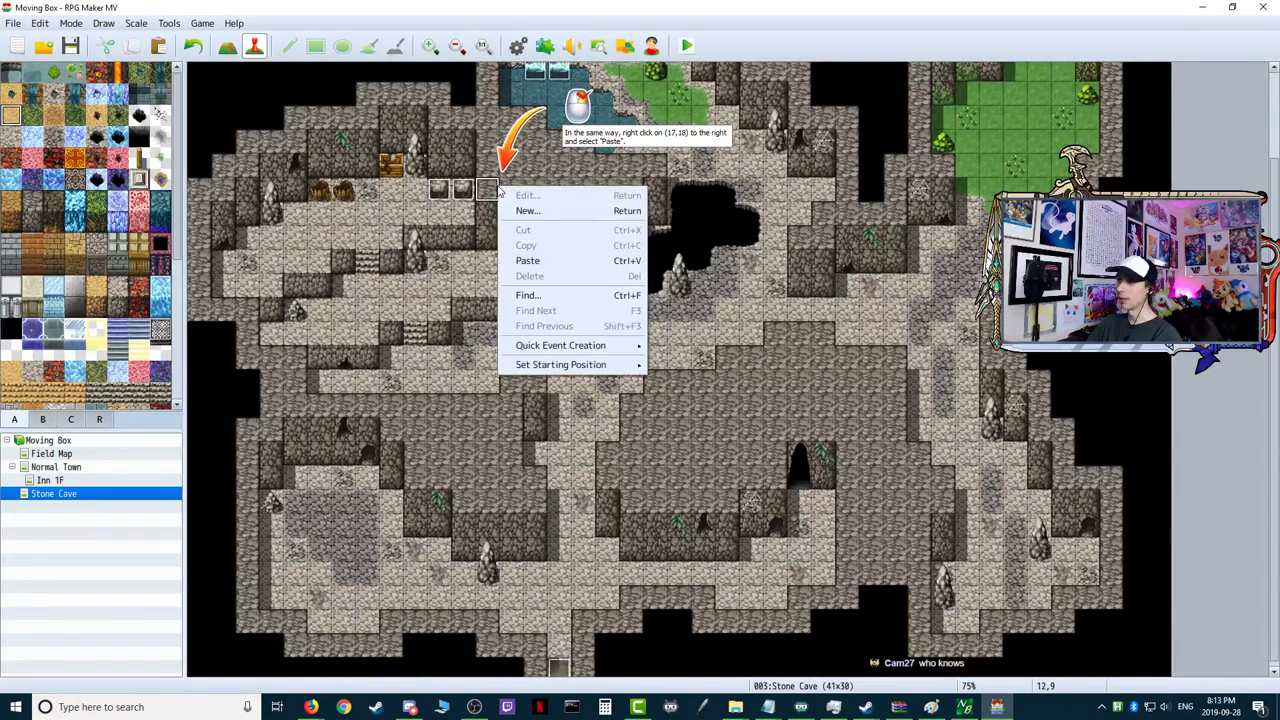
left_click(527, 254)
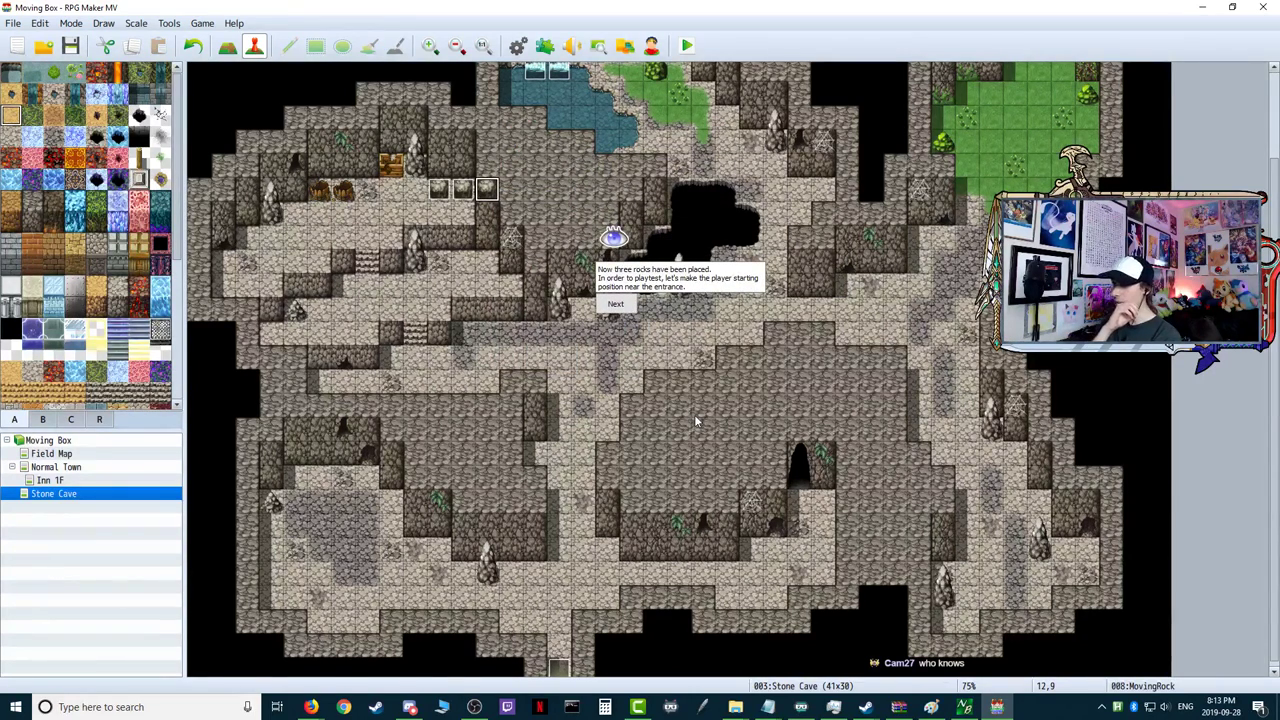
- Set the player's starting position at 10,19 on the Stone Cave map and save the project
left_click(615, 304)
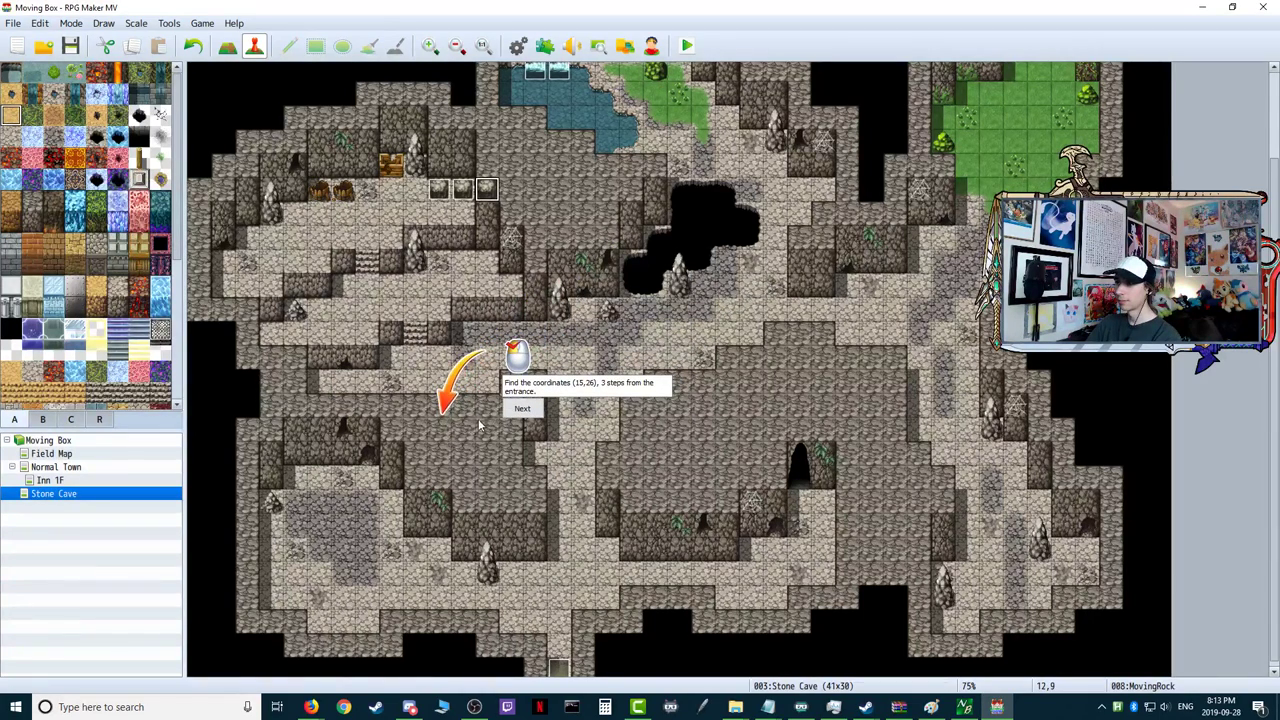
left_click(524, 409)
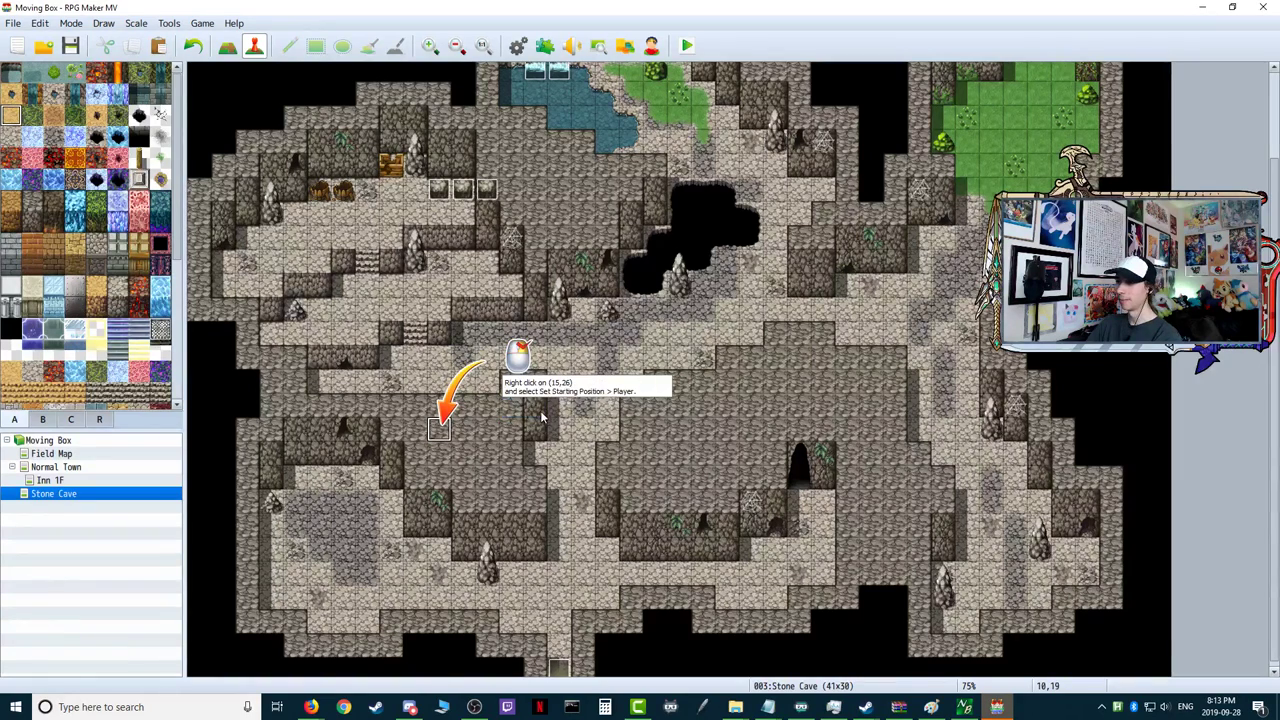
right_click(436, 430)
mouse_move(560, 611)
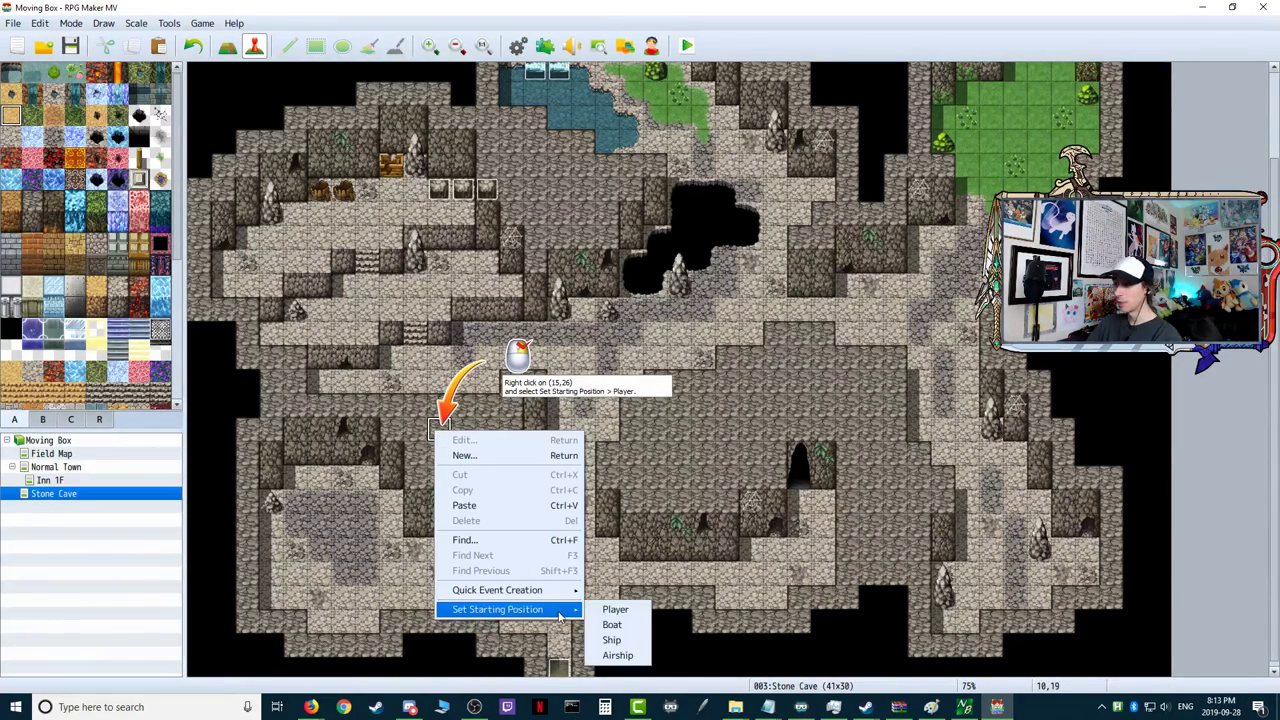
left_click(610, 610)
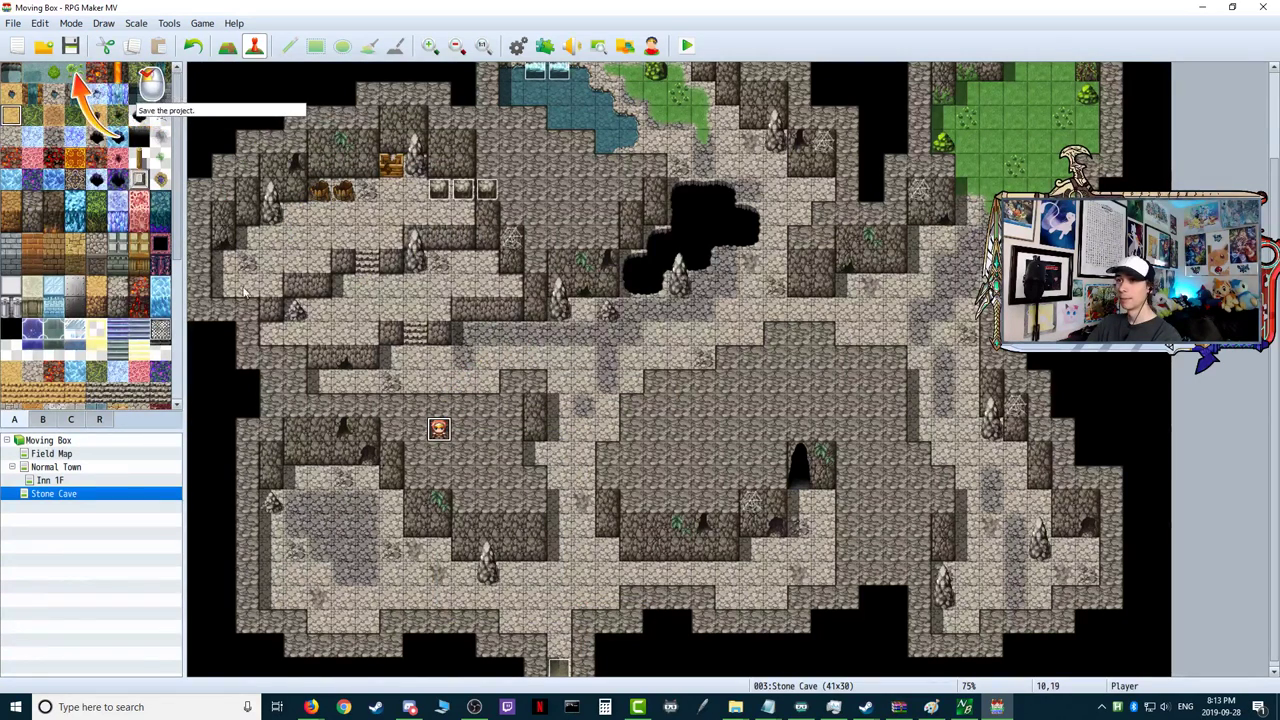
left_click(72, 47)
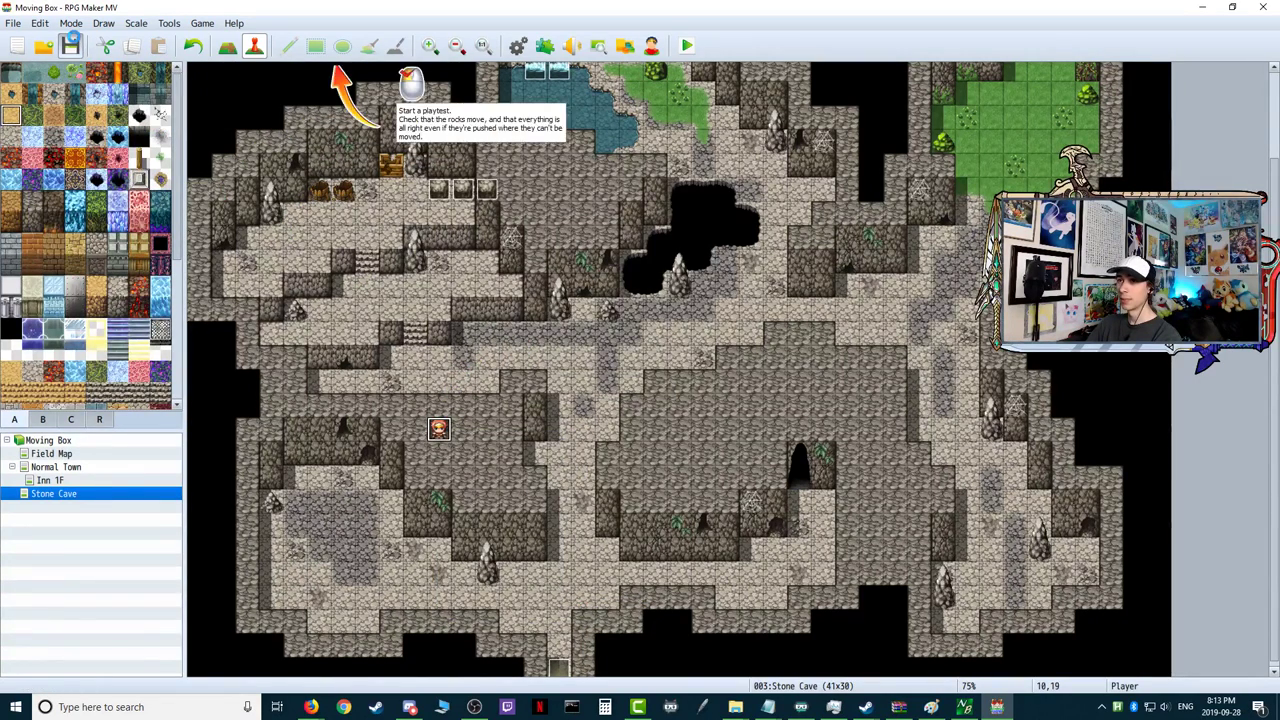
- Start a playtest and walk the party up and around the cave's outer walls toward the three rocks
left_click(686, 47)
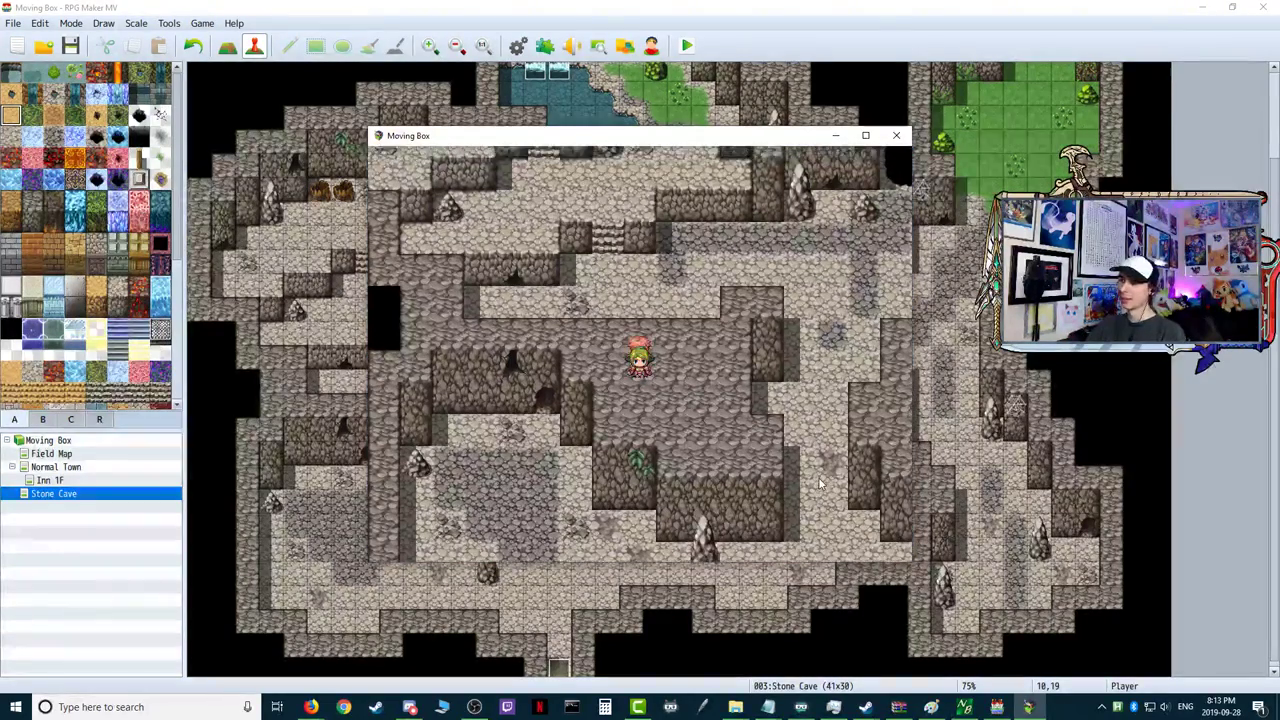
key("Left")
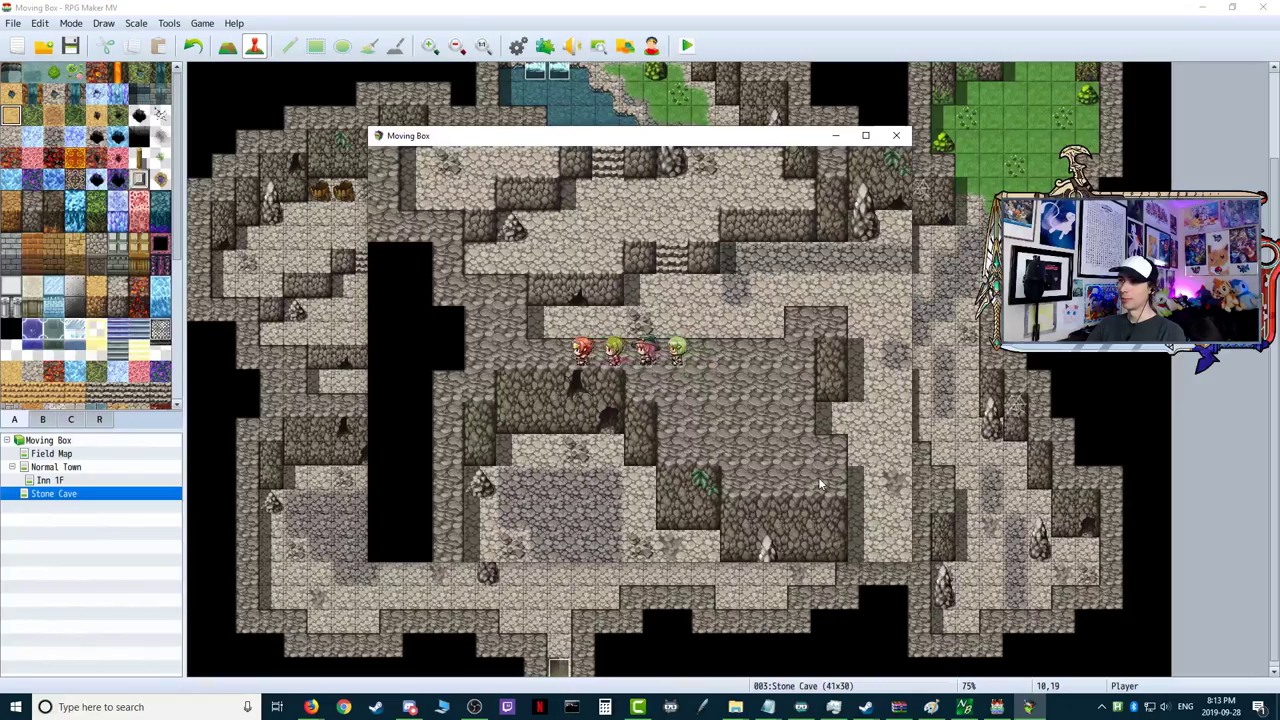
key("Up")
key("Left")
key("Up")
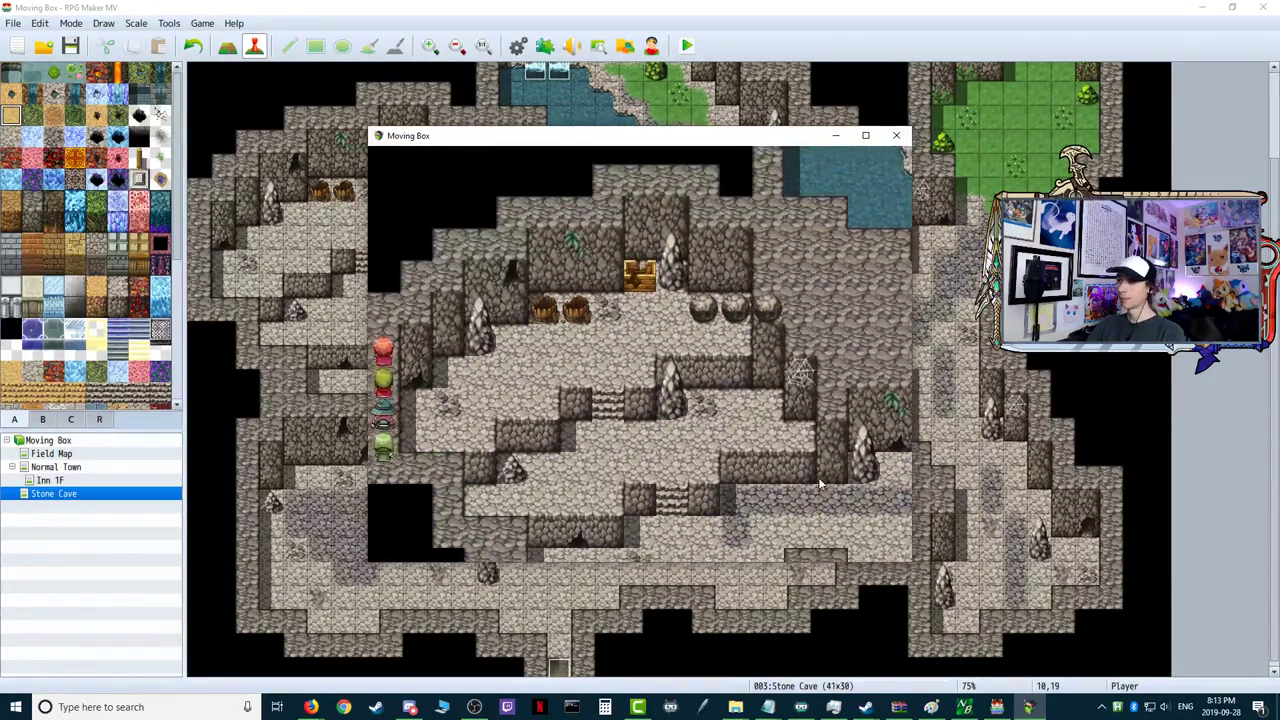
key("Up")
key("Right")
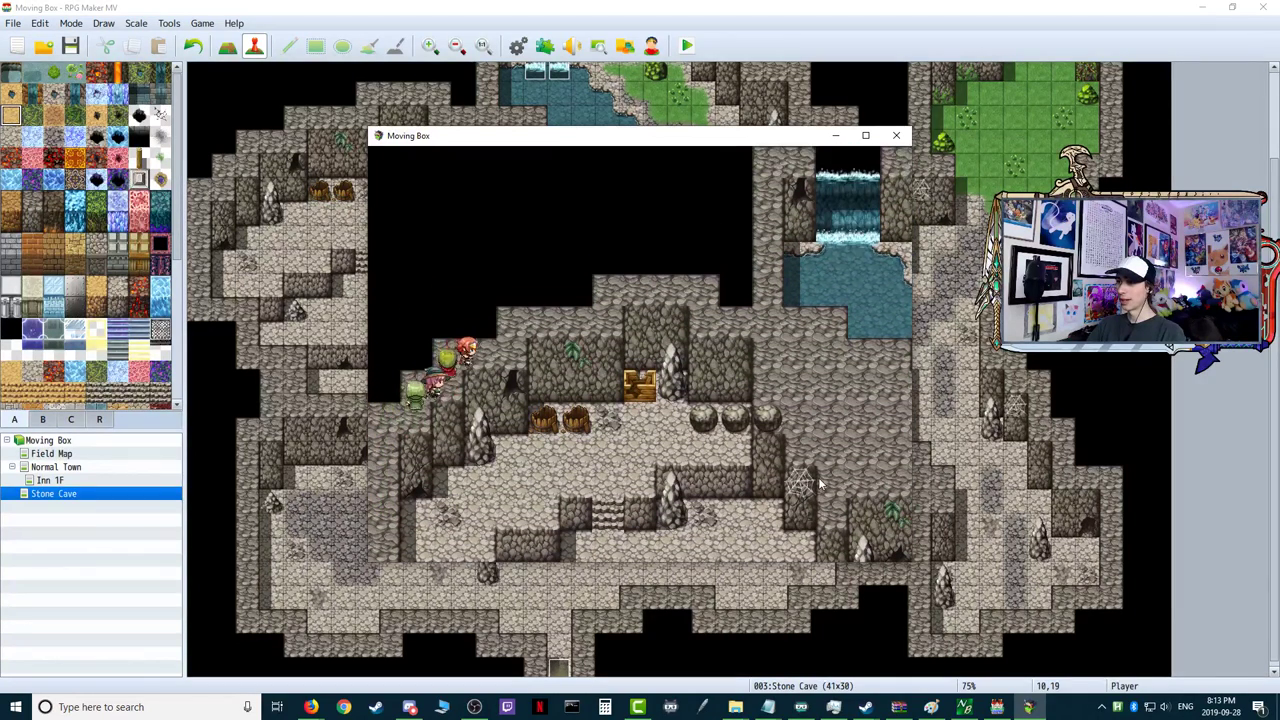
key("Right")
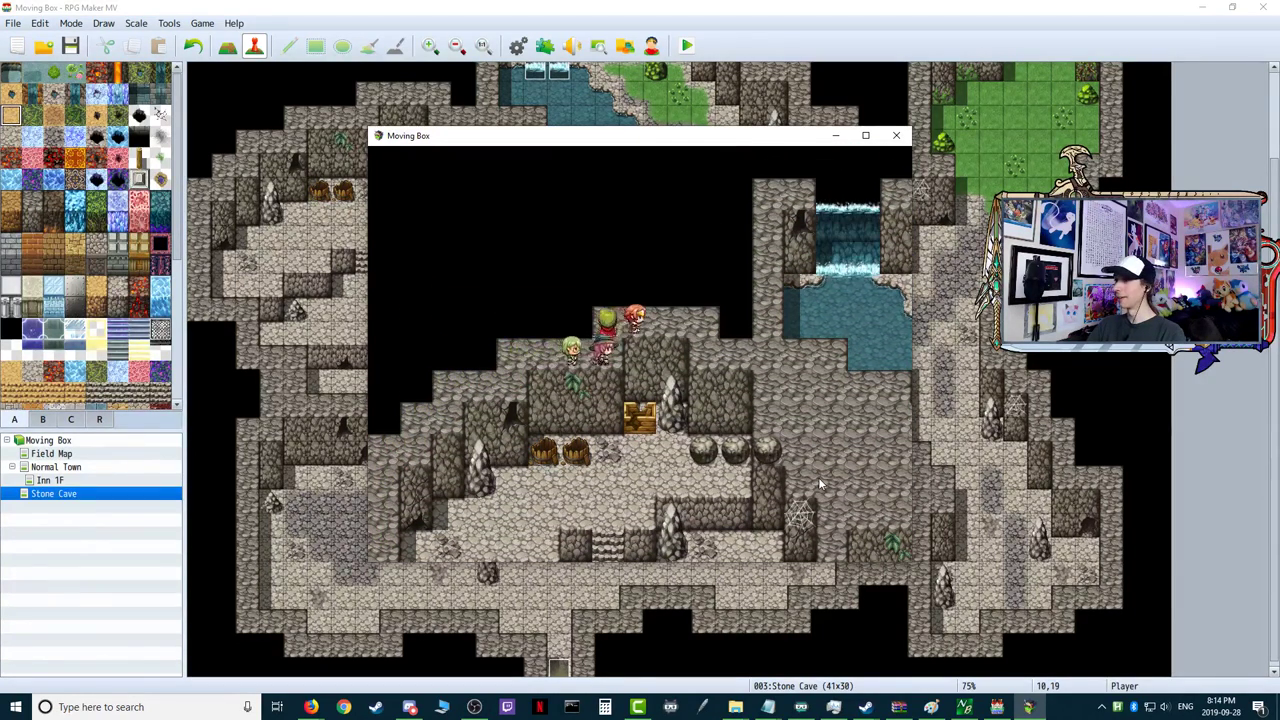
- Walk the party down beside the rocks, end the playtest and advance through the closing tutorial messages
key("Down")
key("Down")
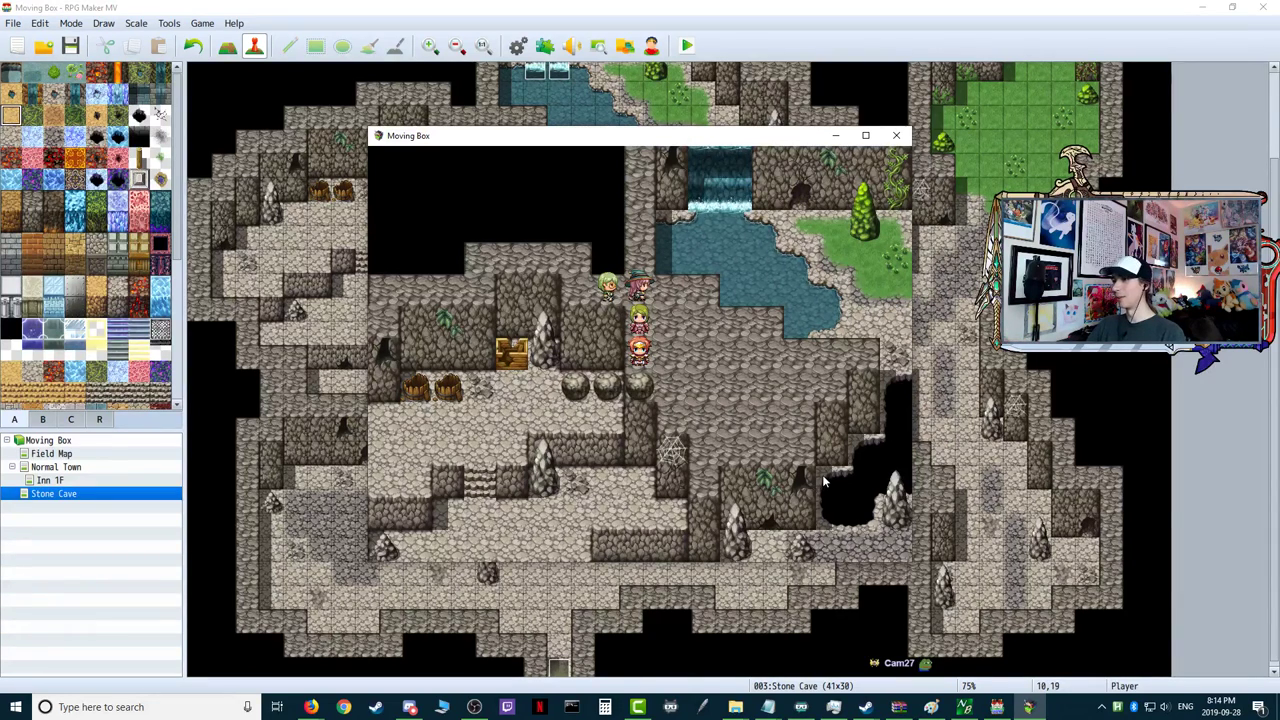
left_click(896, 136)
left_click(617, 297)
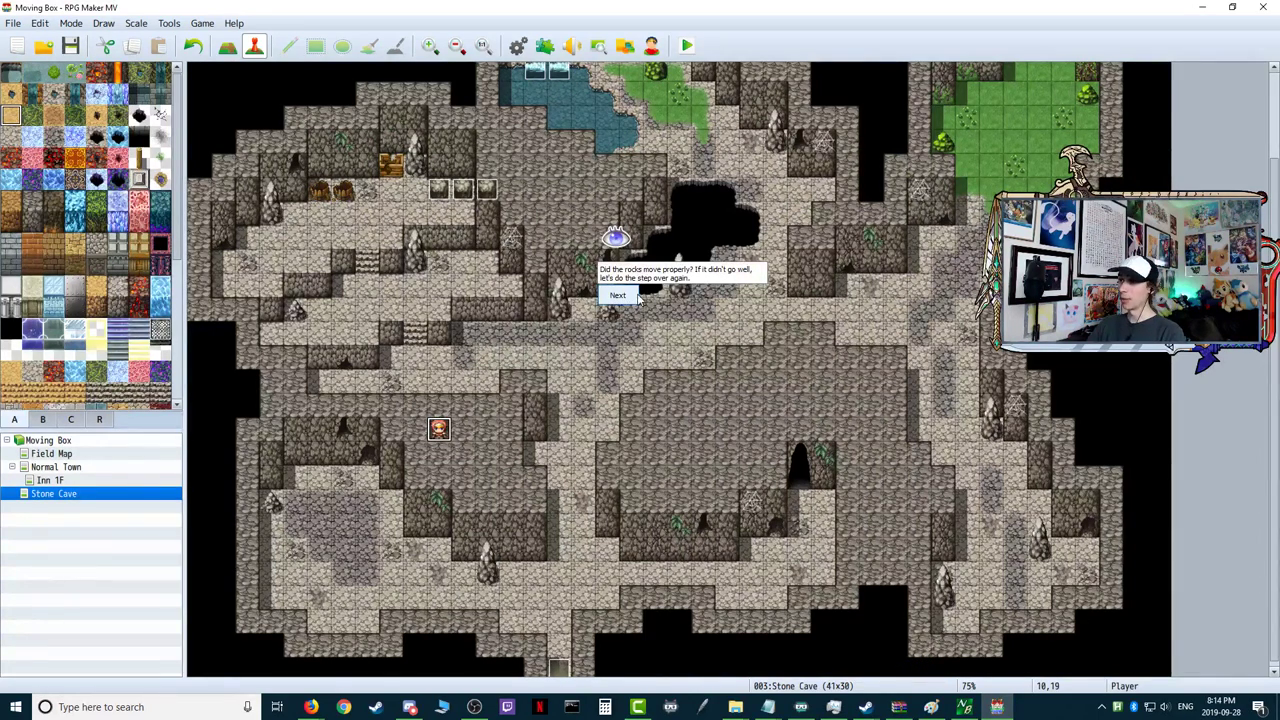
left_click(618, 297)
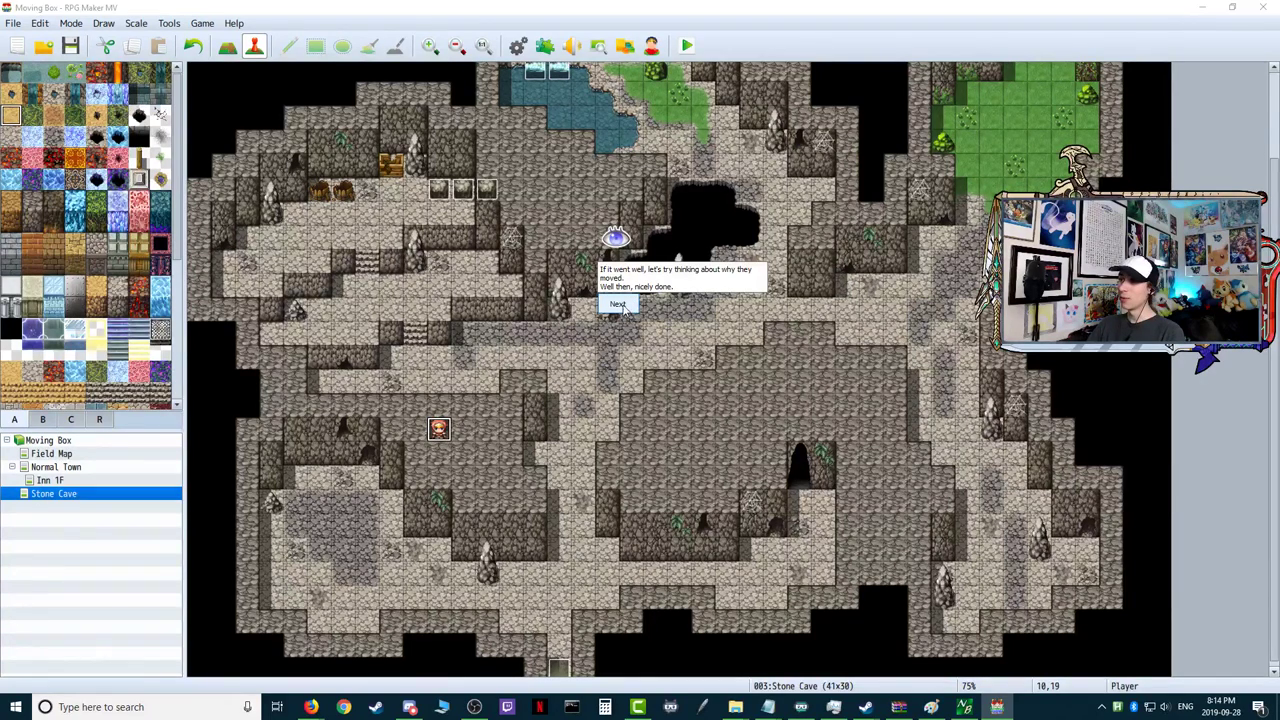
left_click(622, 307)
left_click(657, 363)
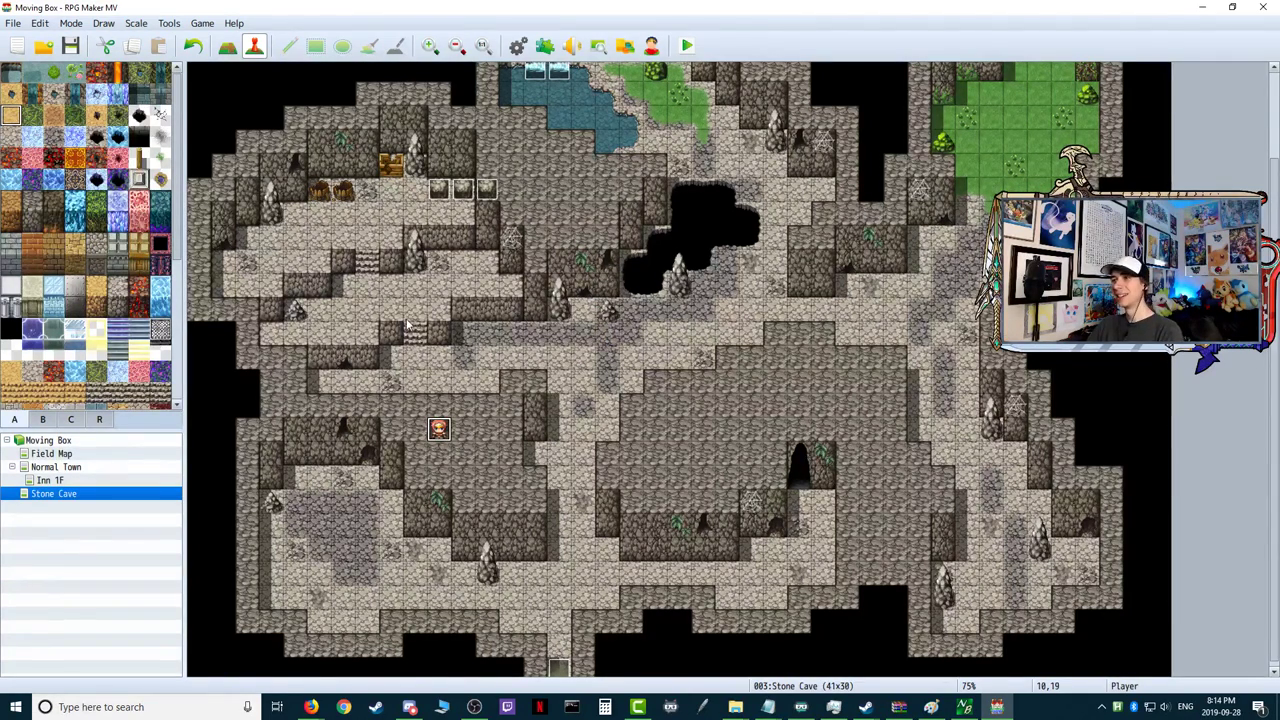
- Set the player's starting position to tile 7,14 in the Stone Cave, just below the upper stairs
right_click(367, 306)
mouse_move(428, 481)
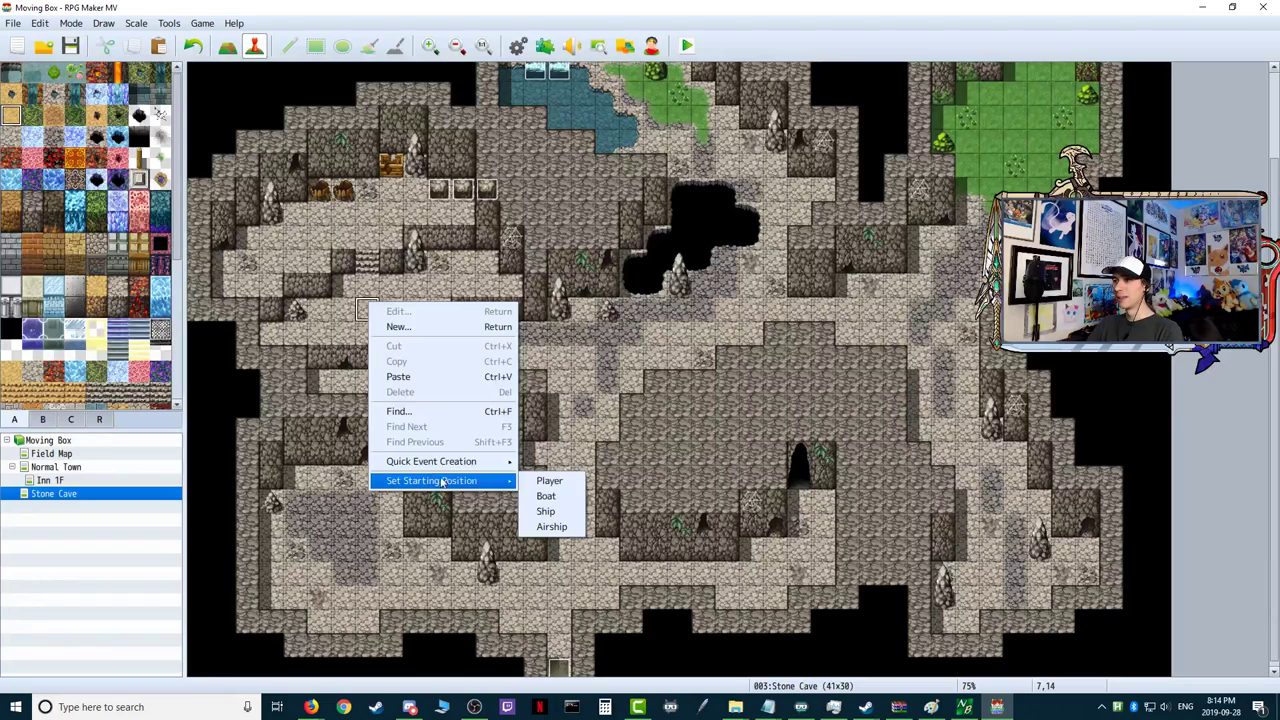
left_click(549, 481)
- Copy the MovingRock event at tile 10,9 and paste it onto the walkway at tile 10,13
right_click(447, 193)
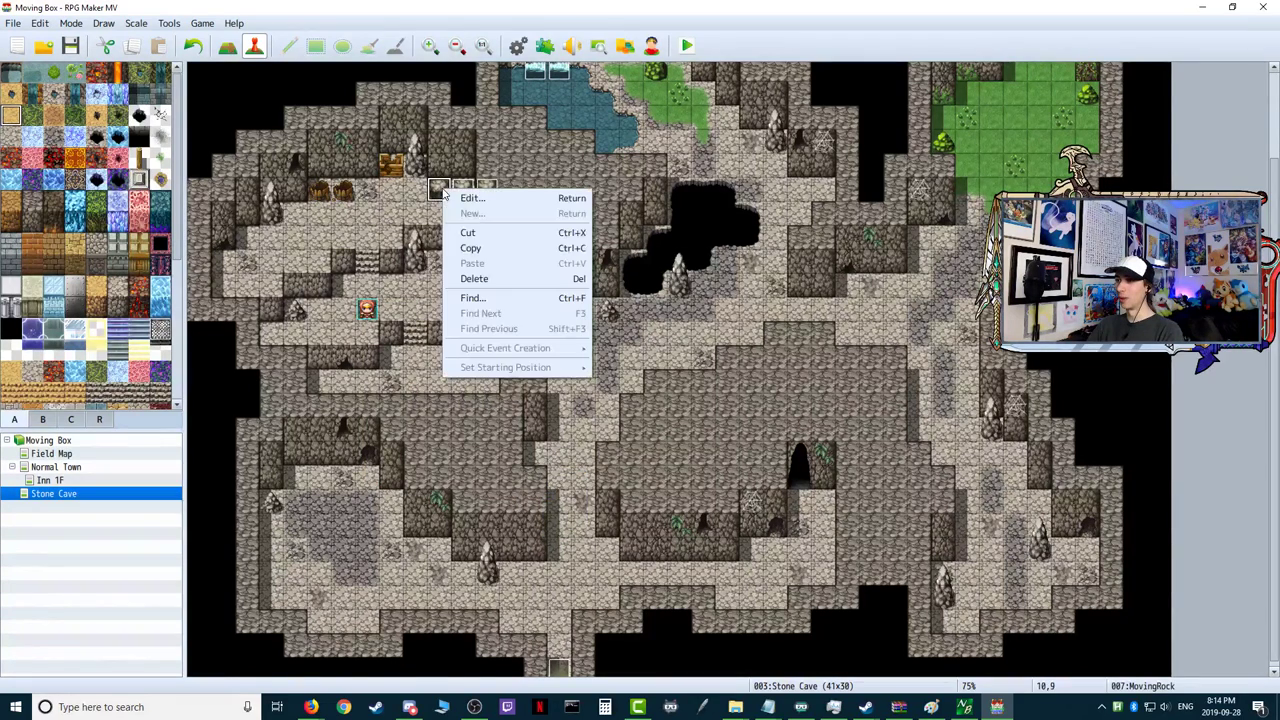
left_click(486, 256)
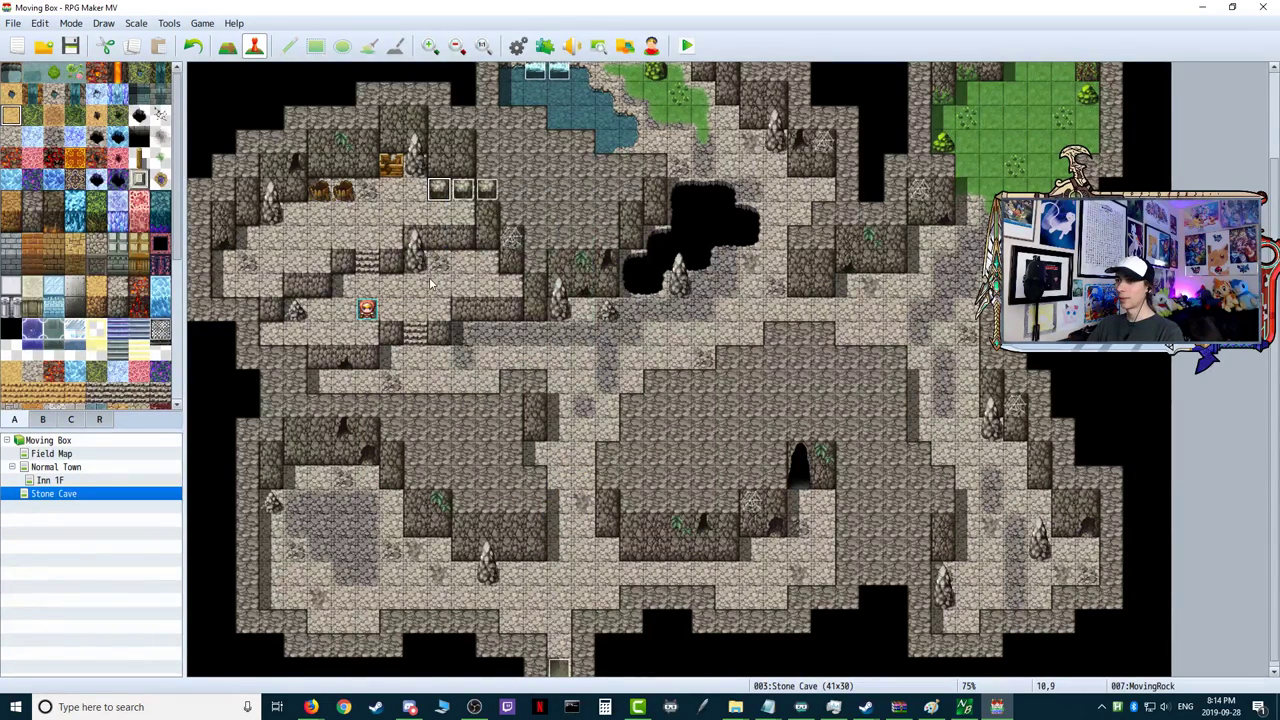
right_click(436, 283)
left_click(470, 358)
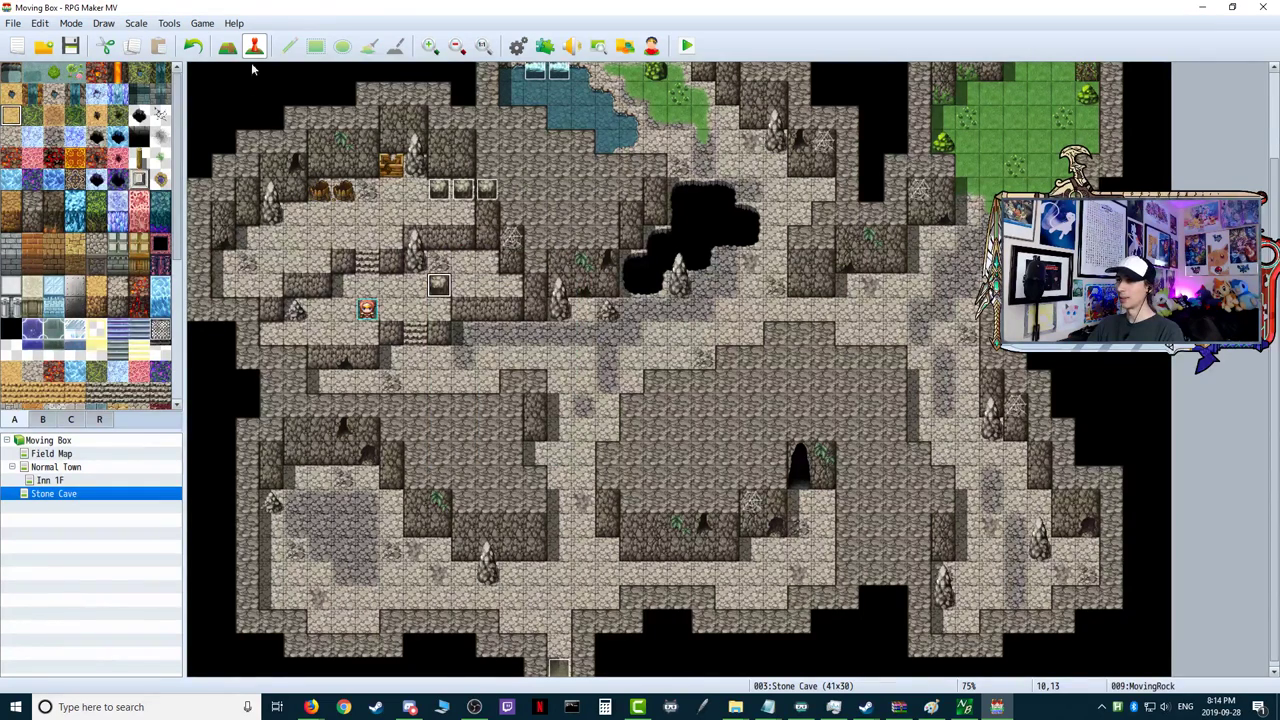
- Launch a playtest, saving the changes to the game, and start a new game
left_click(686, 45)
left_click(594, 373)
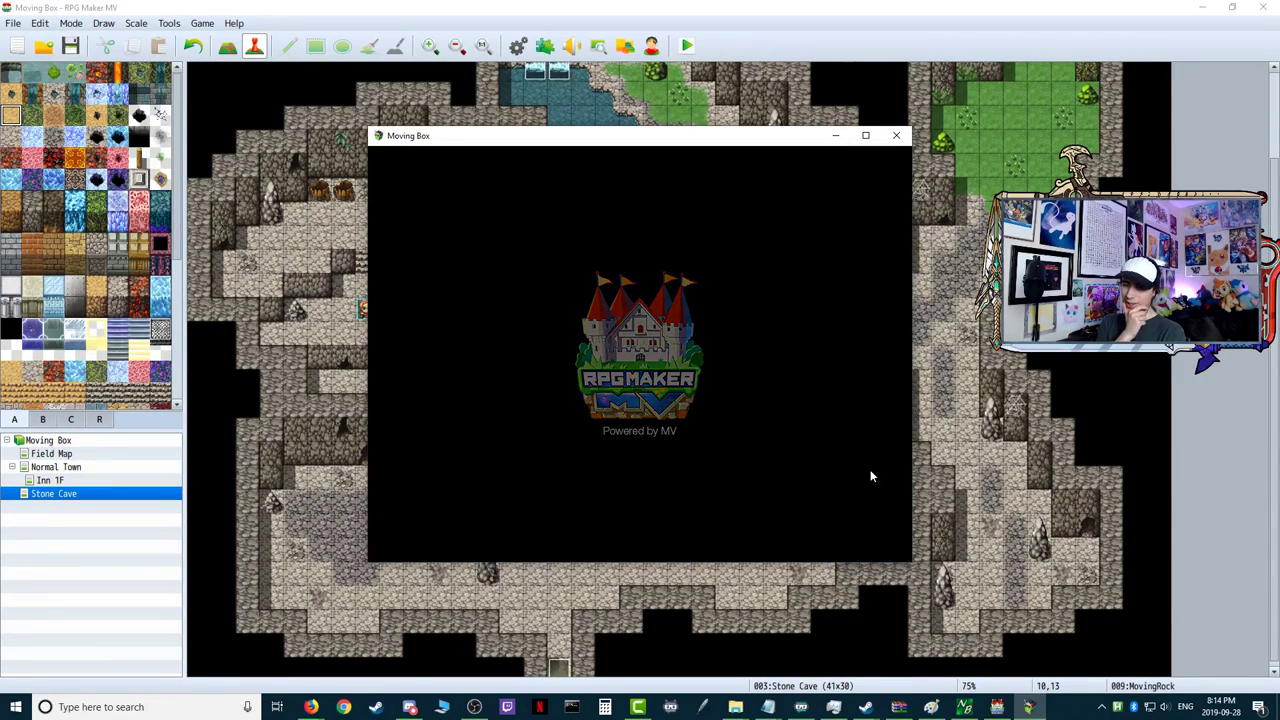
key("Return")
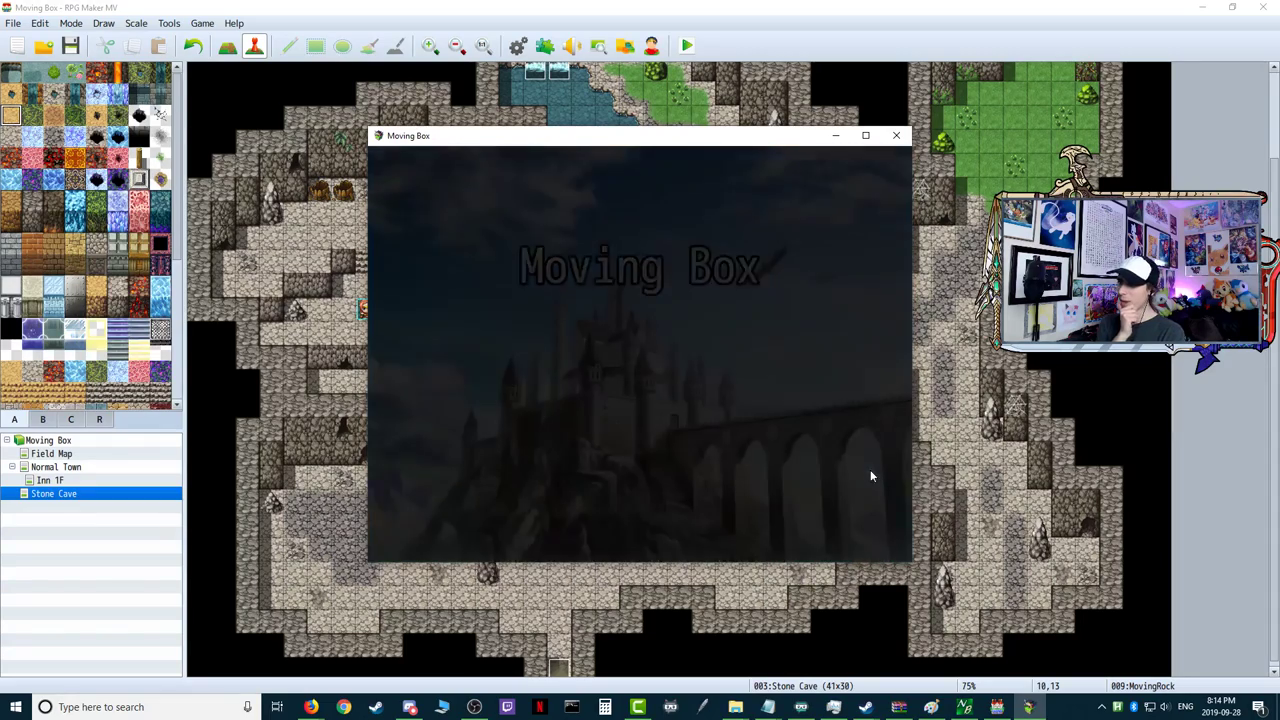
- Test the copied rock by pushing it eastward along the walkway to the cave wall, and close the playtest
key("Up")
key("Right")
key("Right")
key("Right")
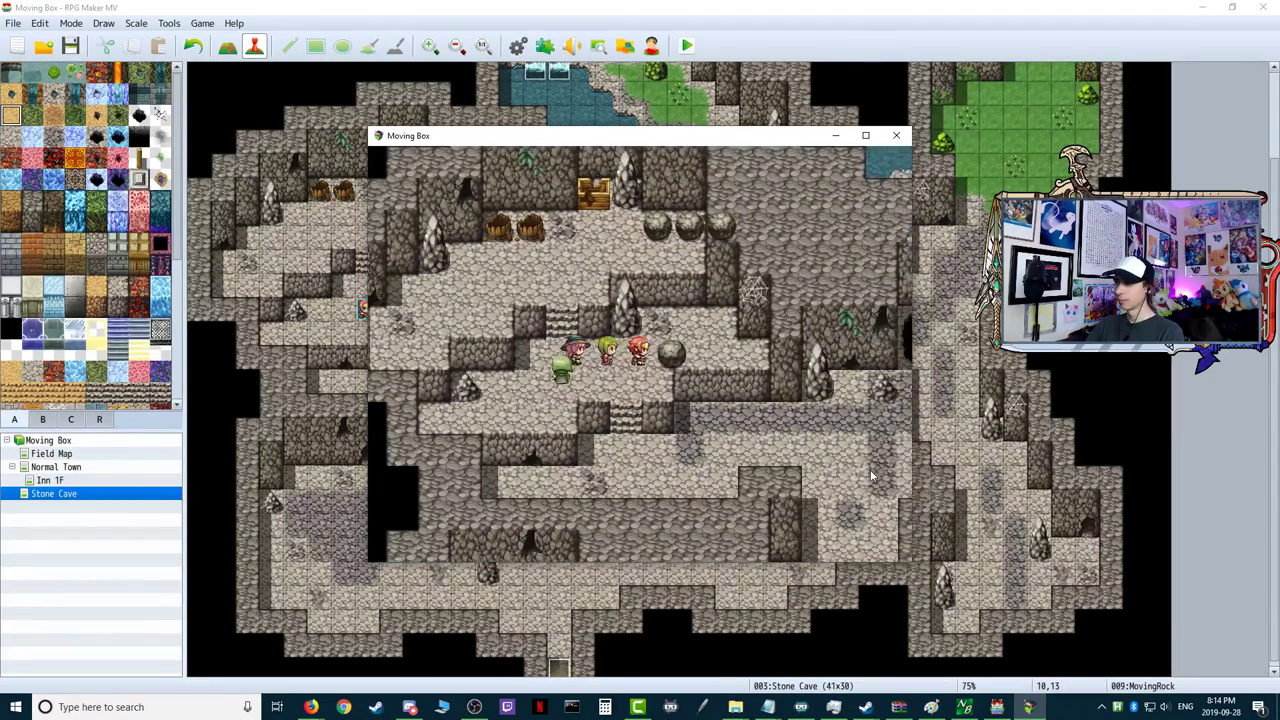
key("Right")
key("Right")
key("Right")
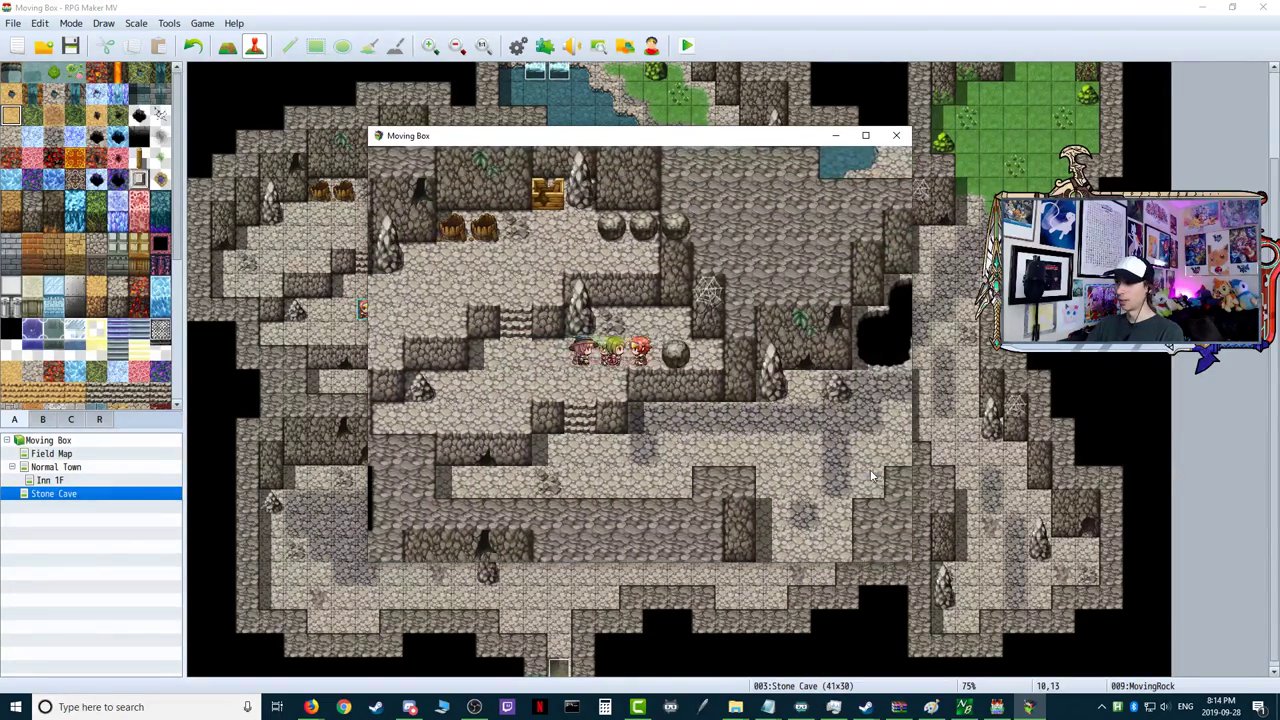
key("Right")
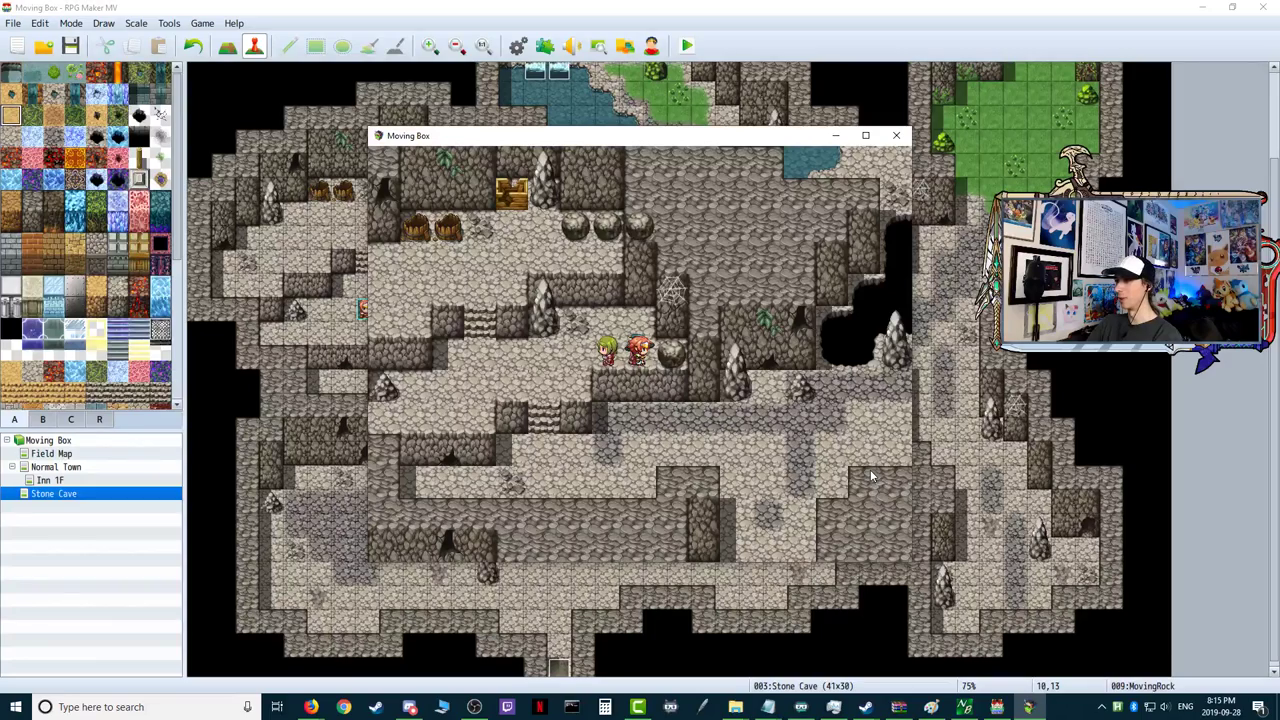
left_click(896, 135)
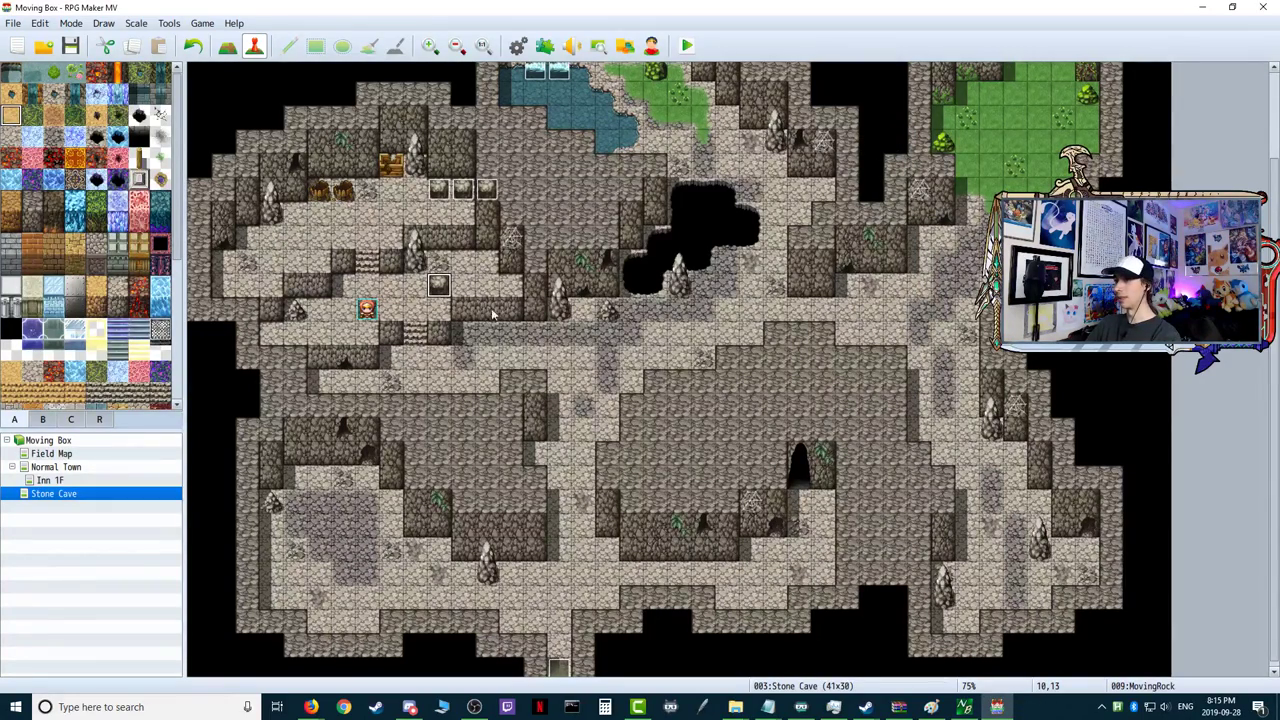
- Open the copied MovingRock event and paste a screenshot of its editor into a blank Paint image
double_click(440, 287)
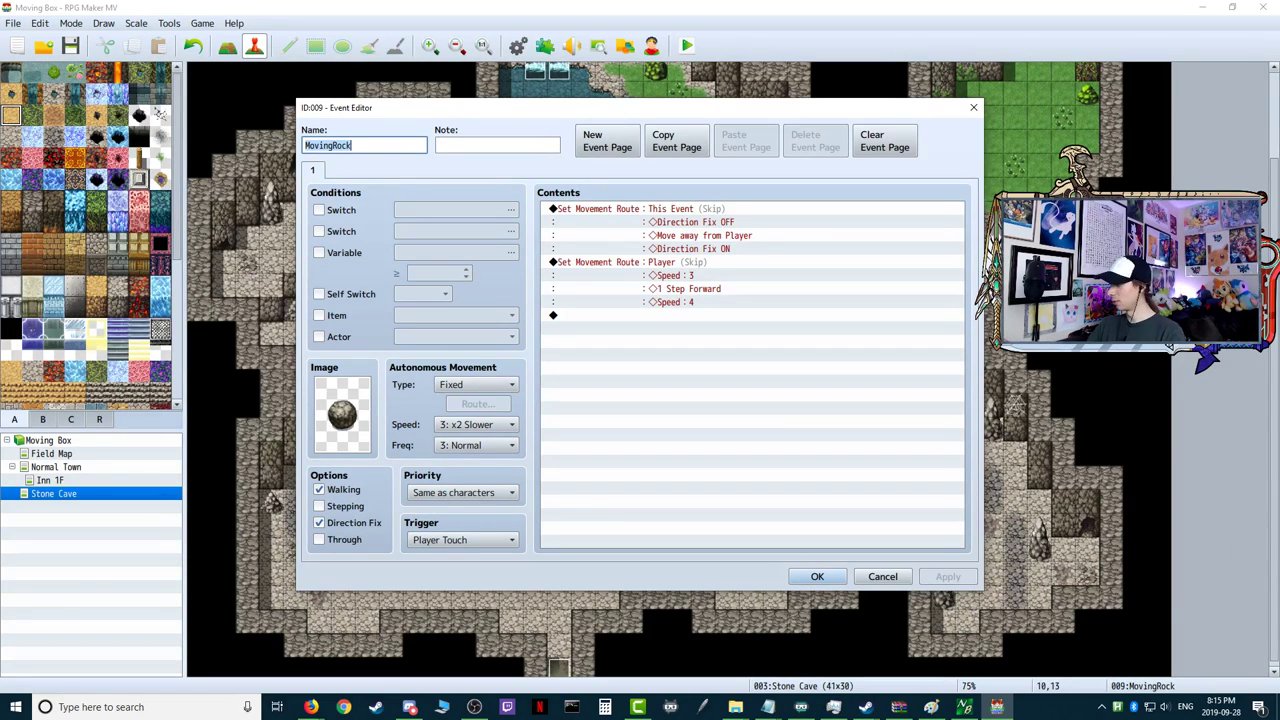
key("super")
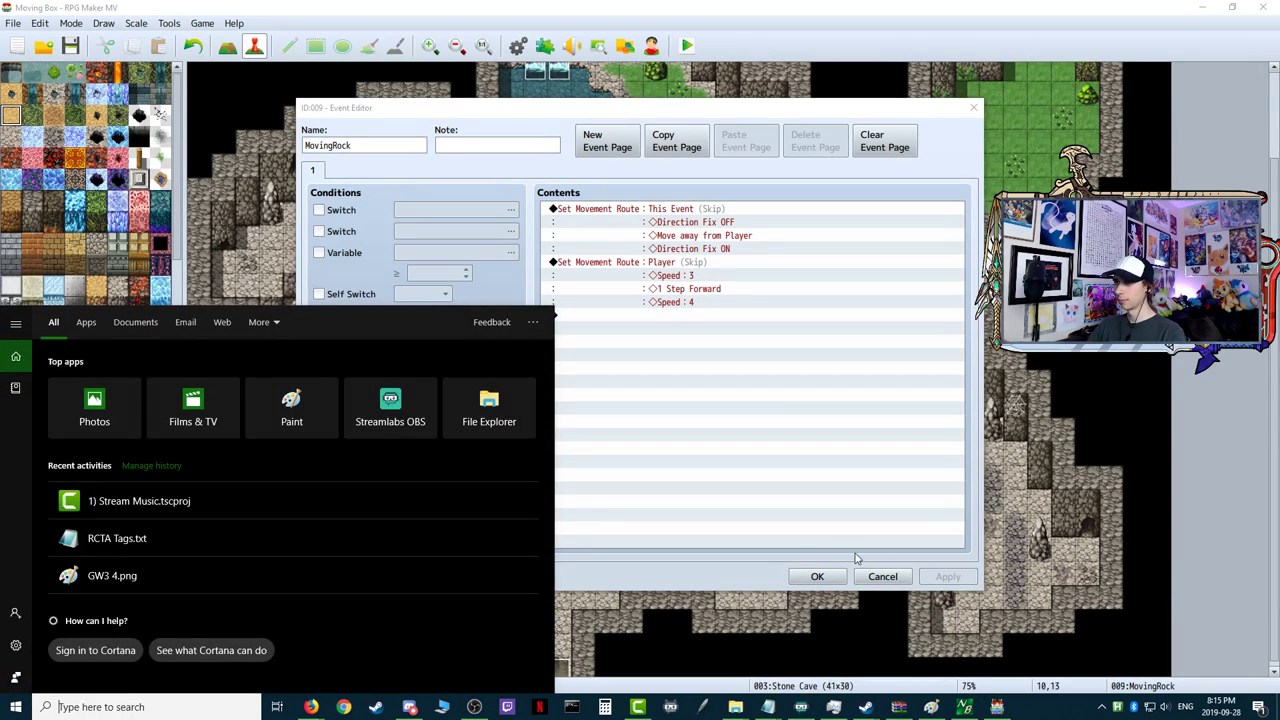
type("paint")
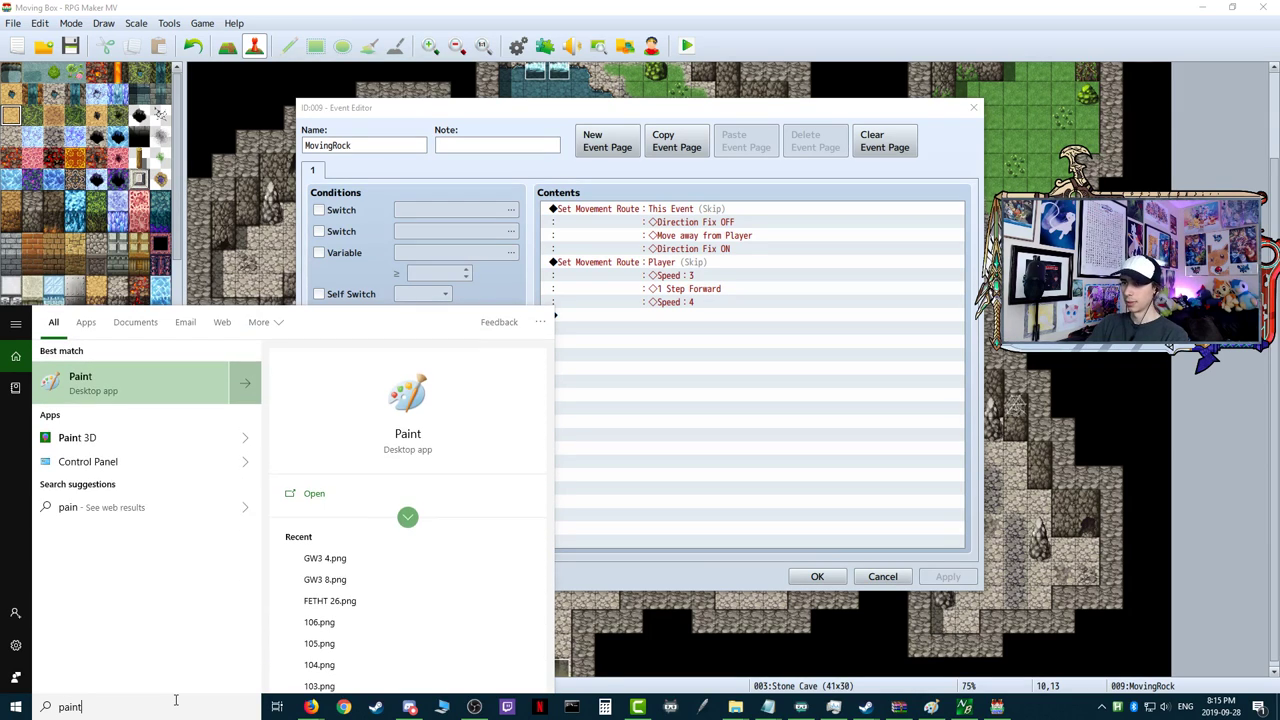
key("Escape")
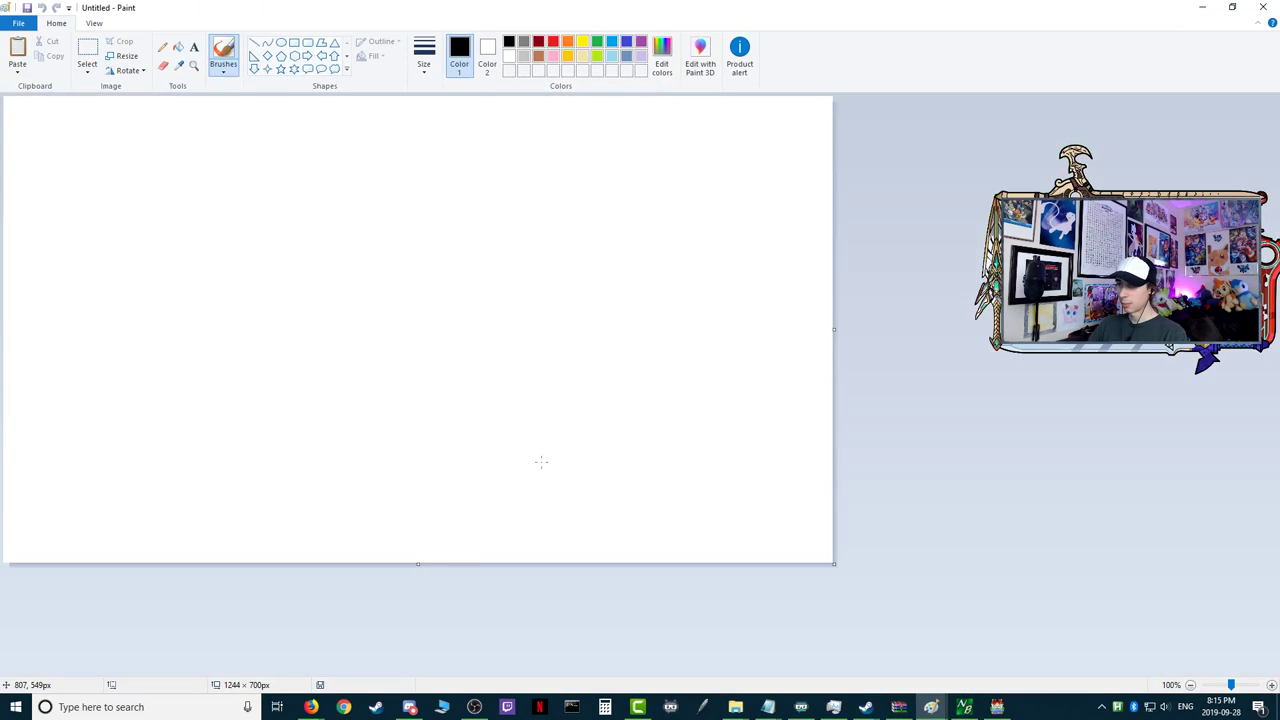
key("ctrl+v")
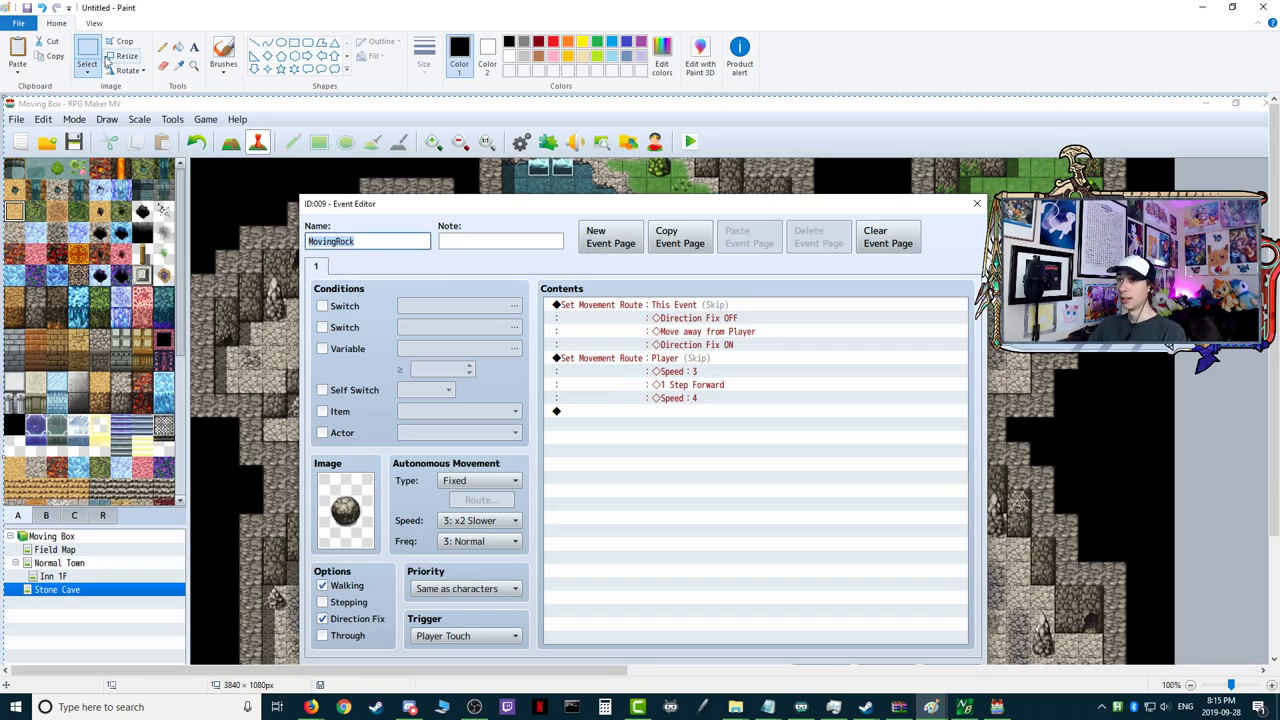
- Crop the screenshot to the Event Editor window and return to the event in RPG Maker MV
scroll(419, 496, "down", 3)
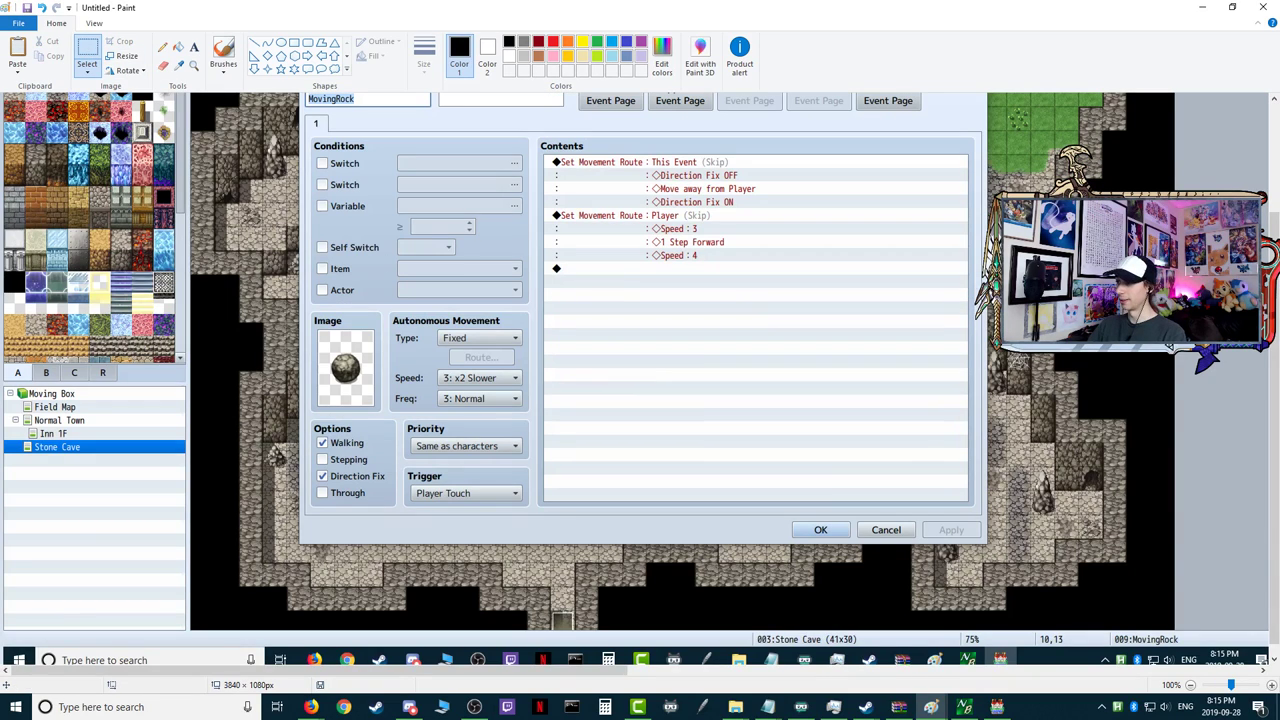
scroll(293, 113, "up", 1)
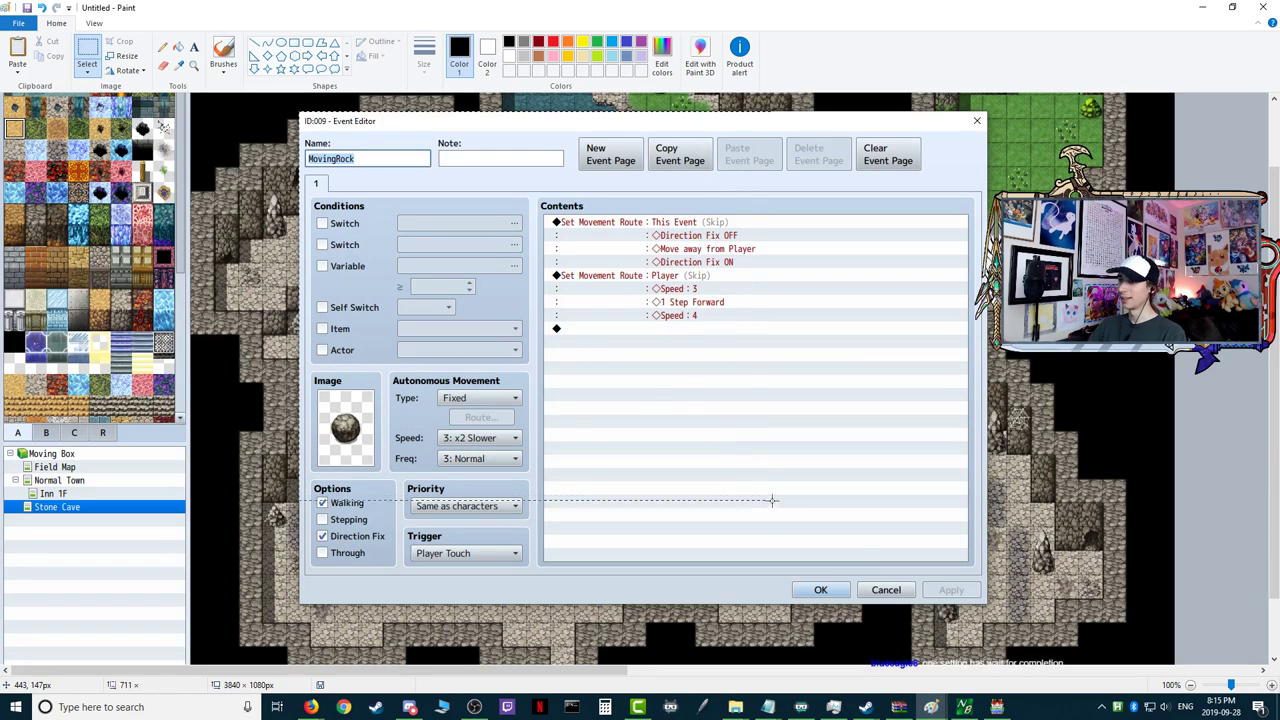
left_click_drag(934, 573, 985, 598)
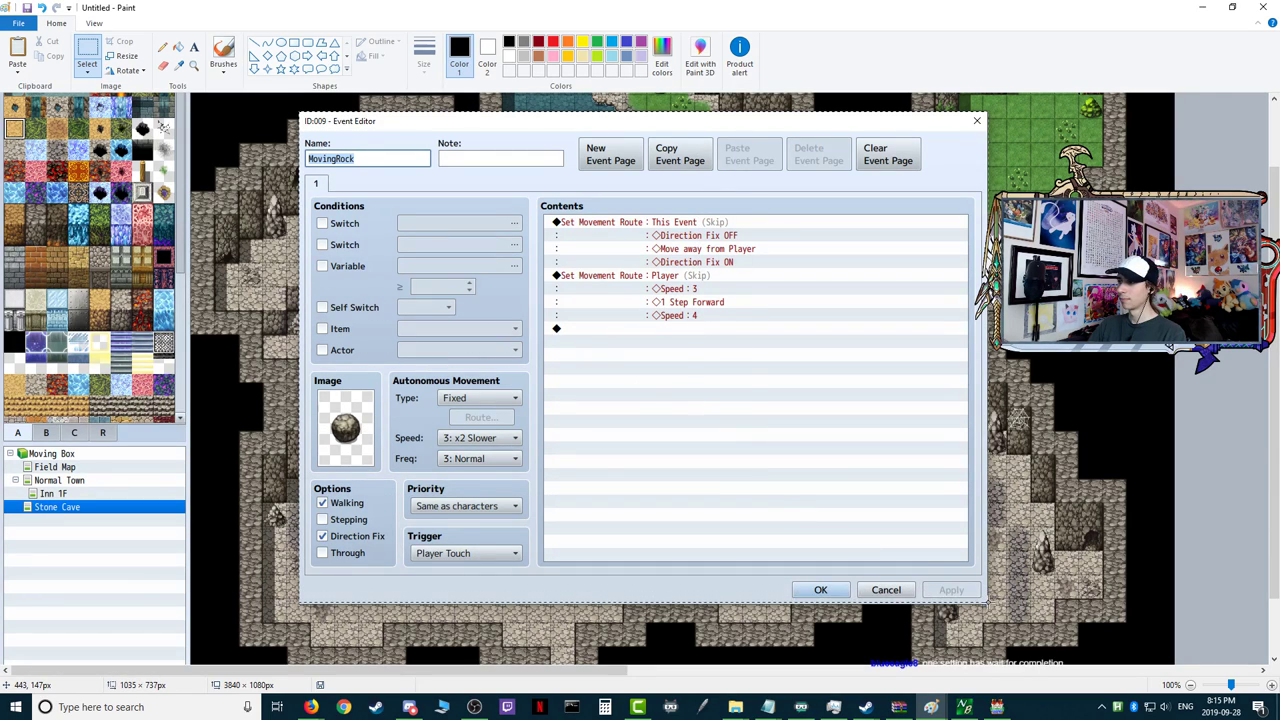
left_click(118, 41)
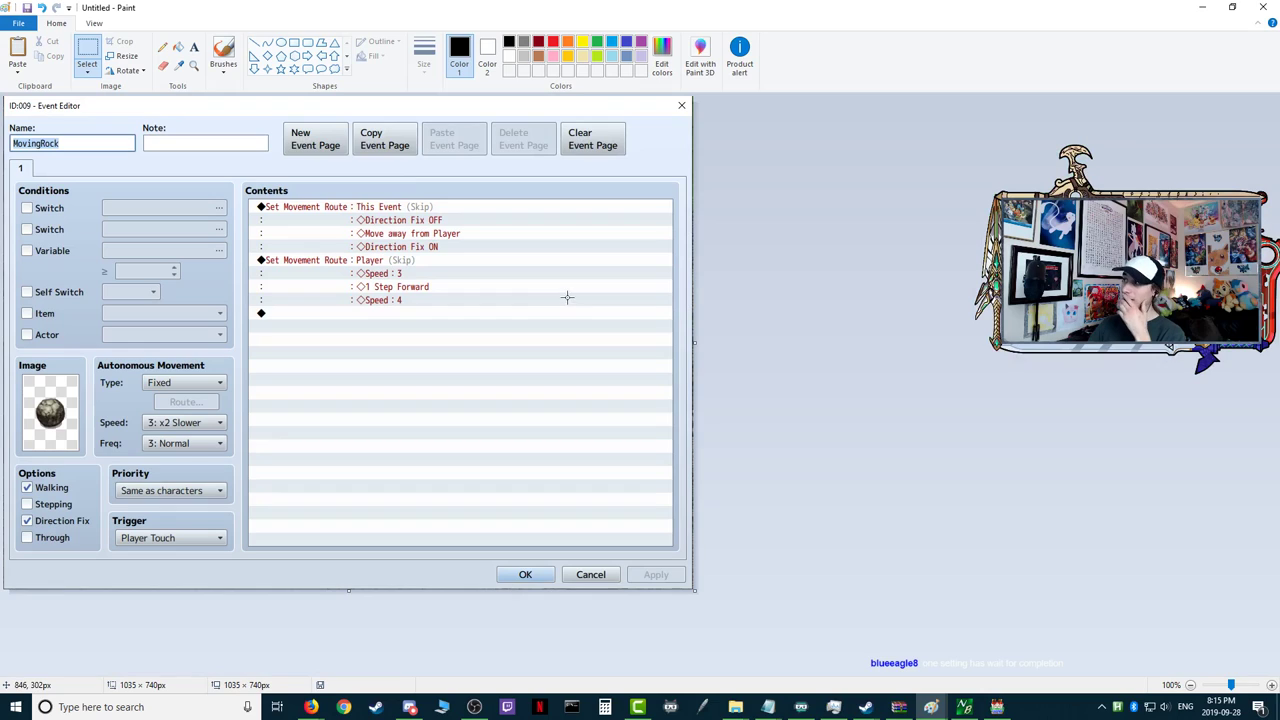
left_click(1202, 7)
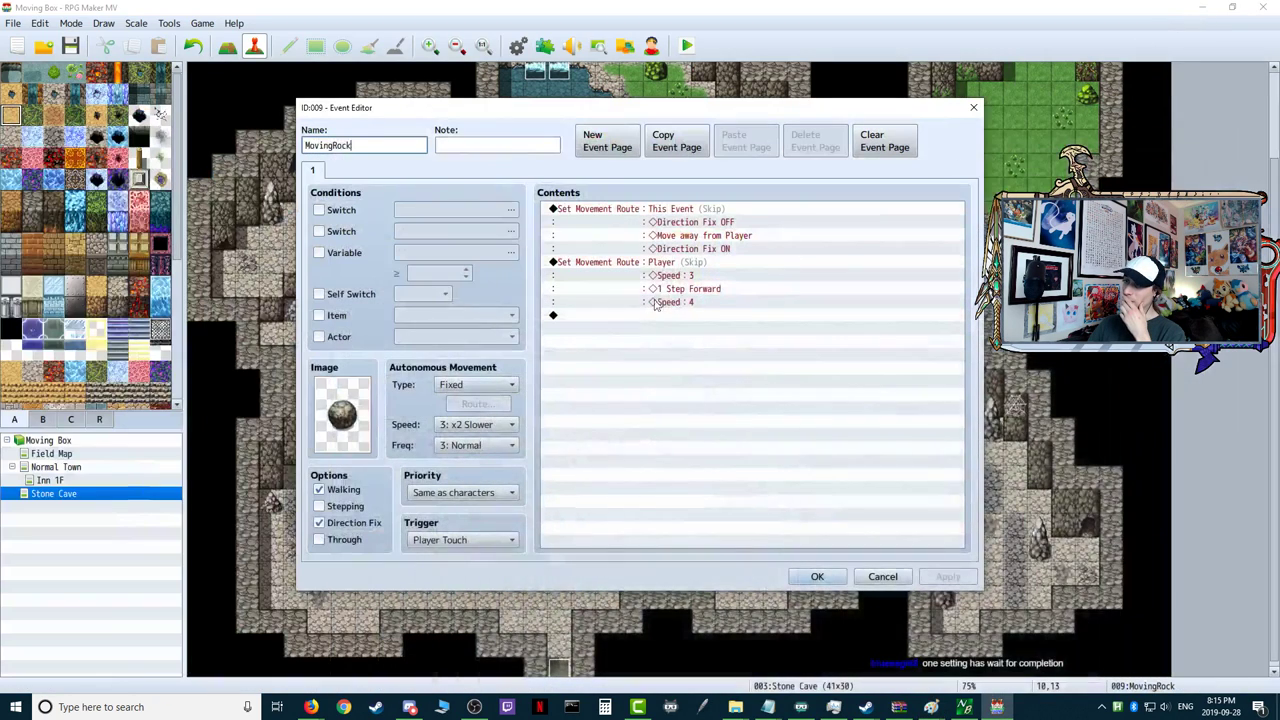
- Insert an empty Player movement route with Wait for Completion off before the existing player route, and save the event
double_click(593, 214)
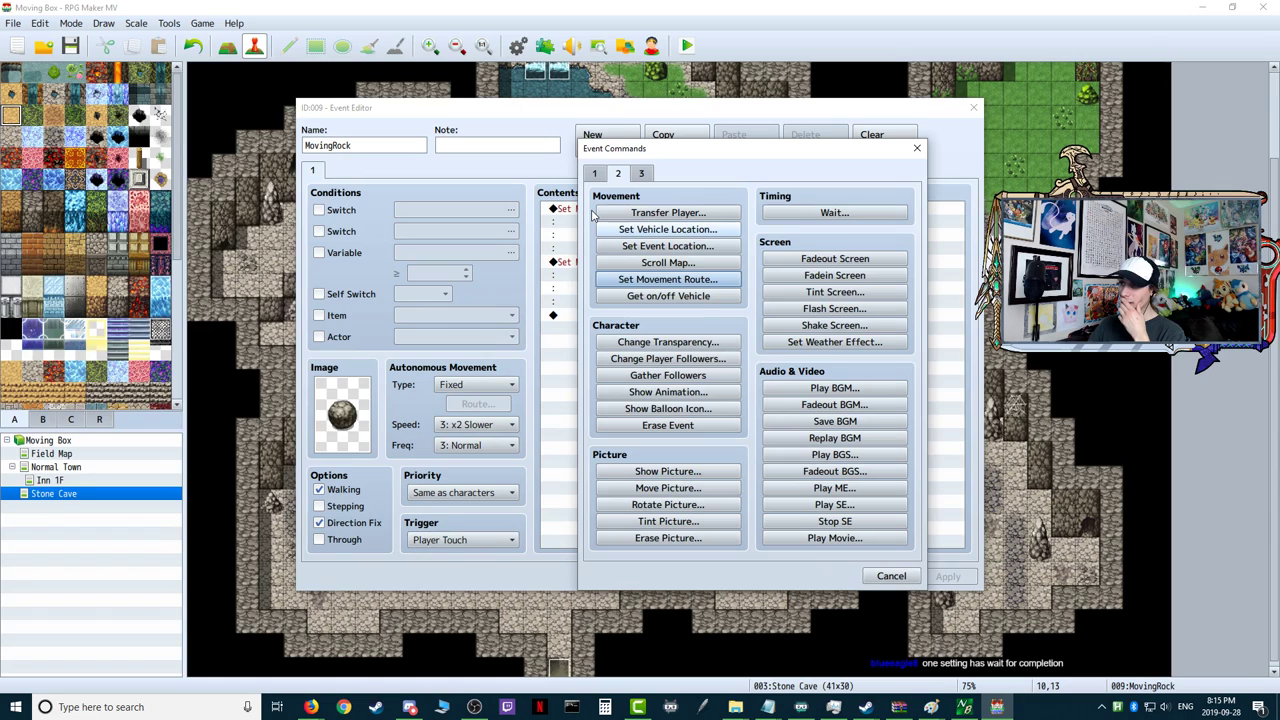
left_click(889, 575)
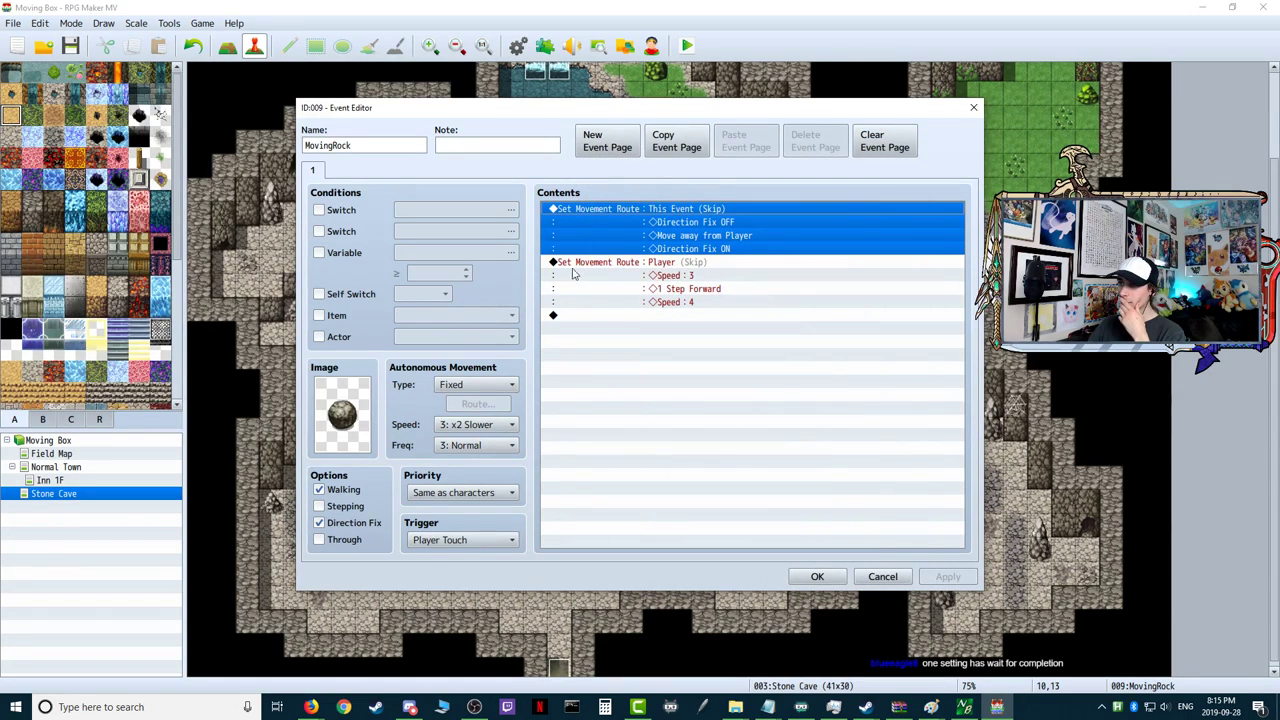
double_click(622, 265)
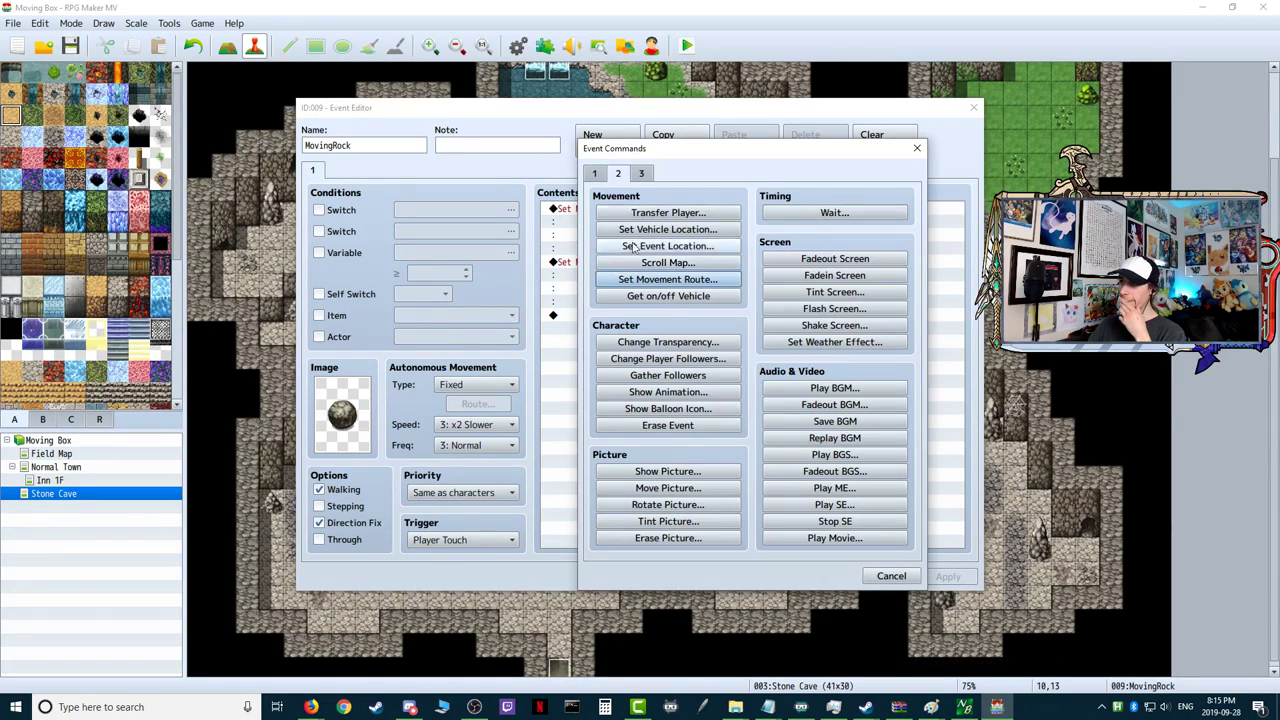
left_click(660, 279)
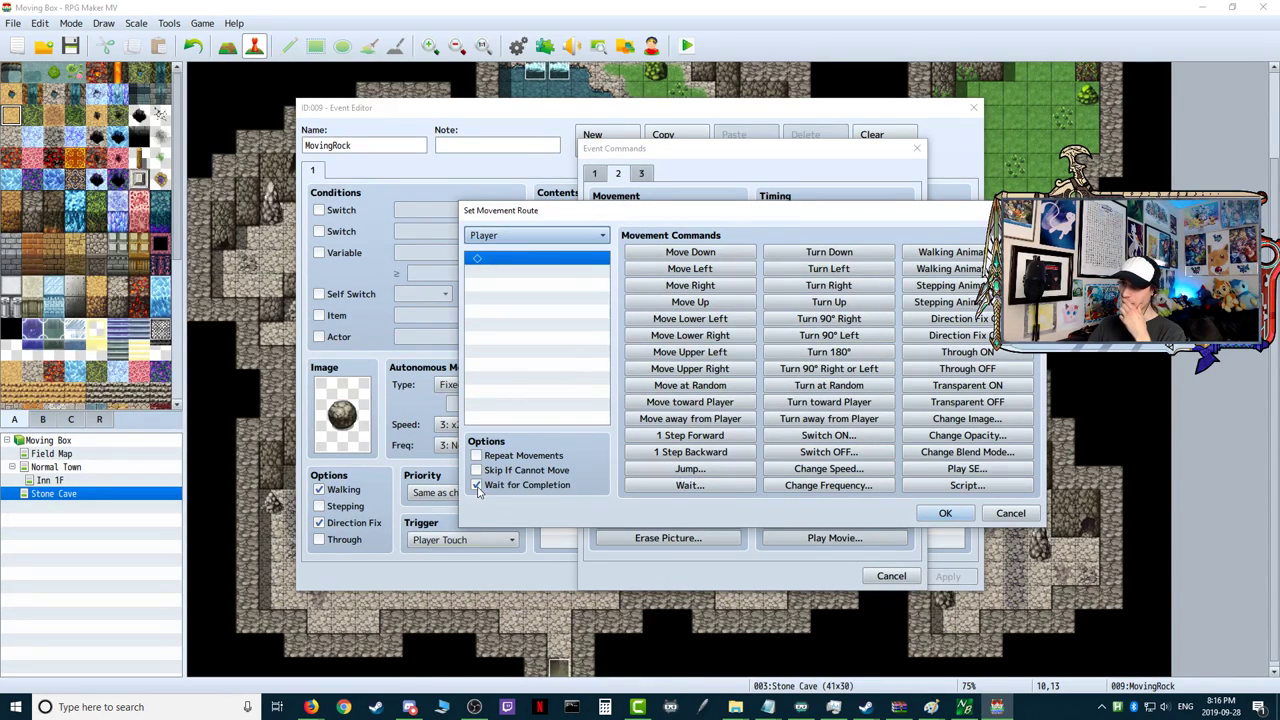
left_click(476, 486)
left_click(944, 513)
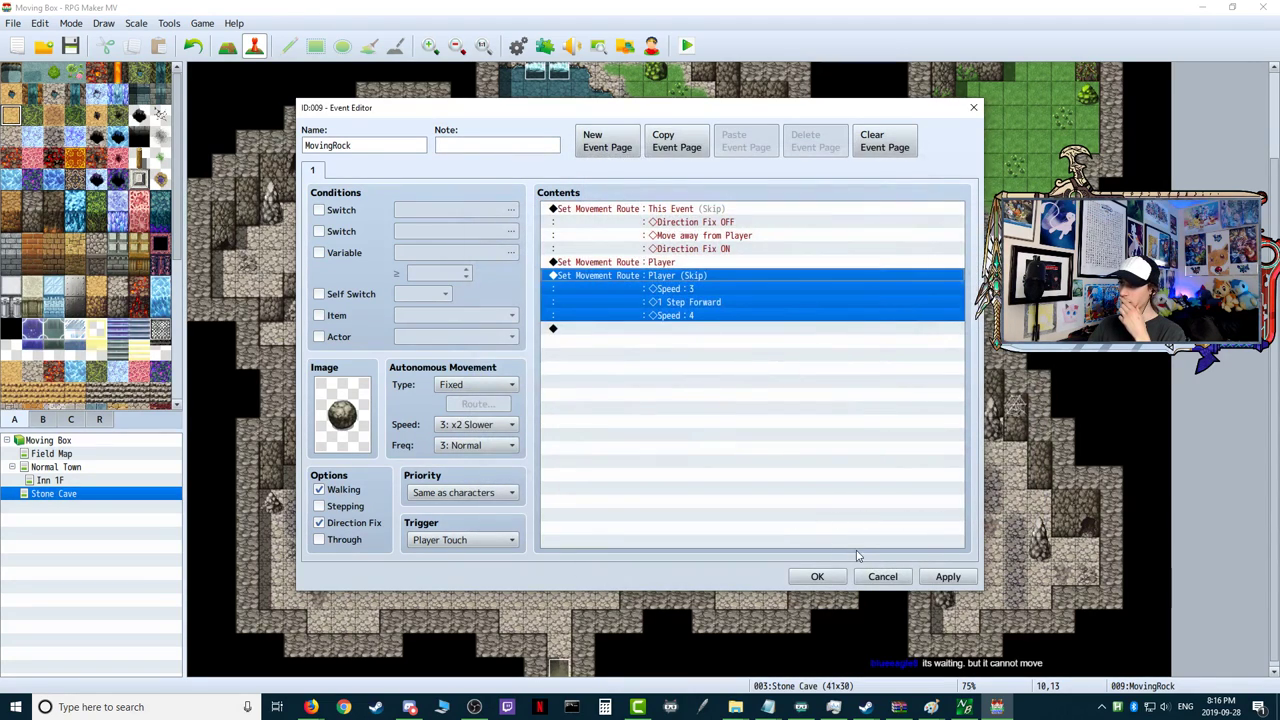
left_click(817, 576)
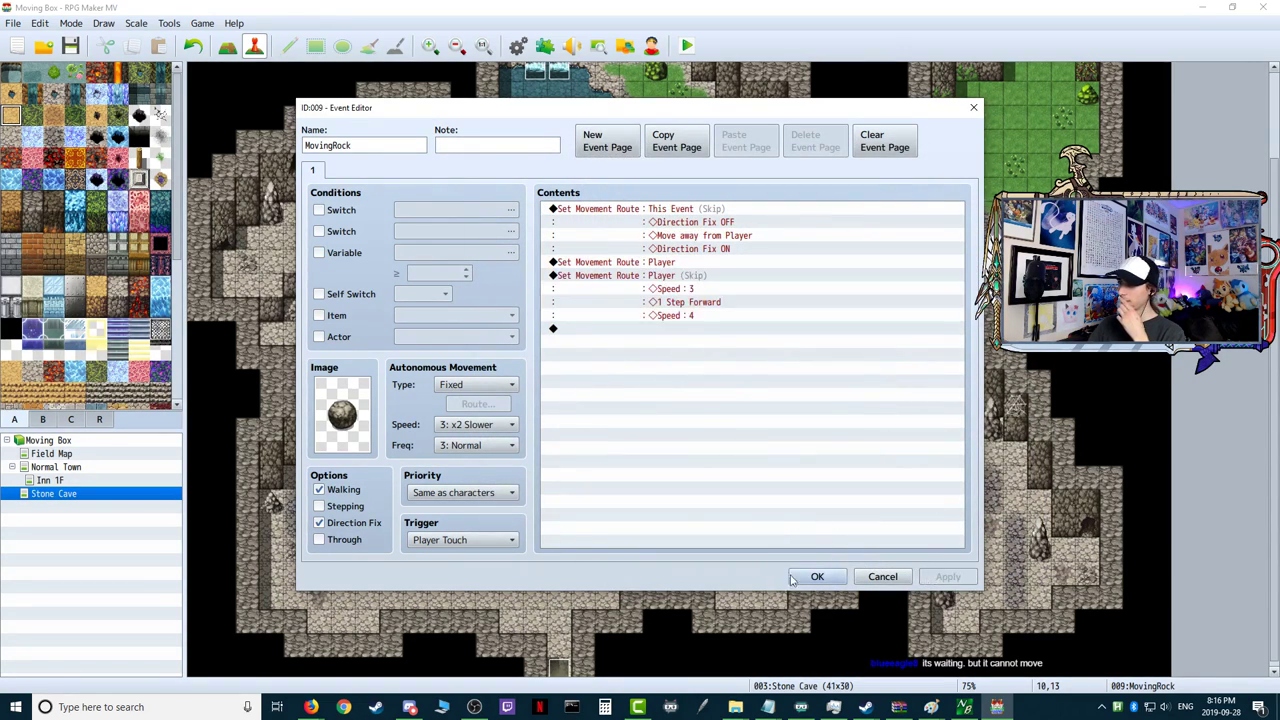
- Save the game and playtest pushing the rock eastward against the cave wall, and close the playtest
left_click(686, 46)
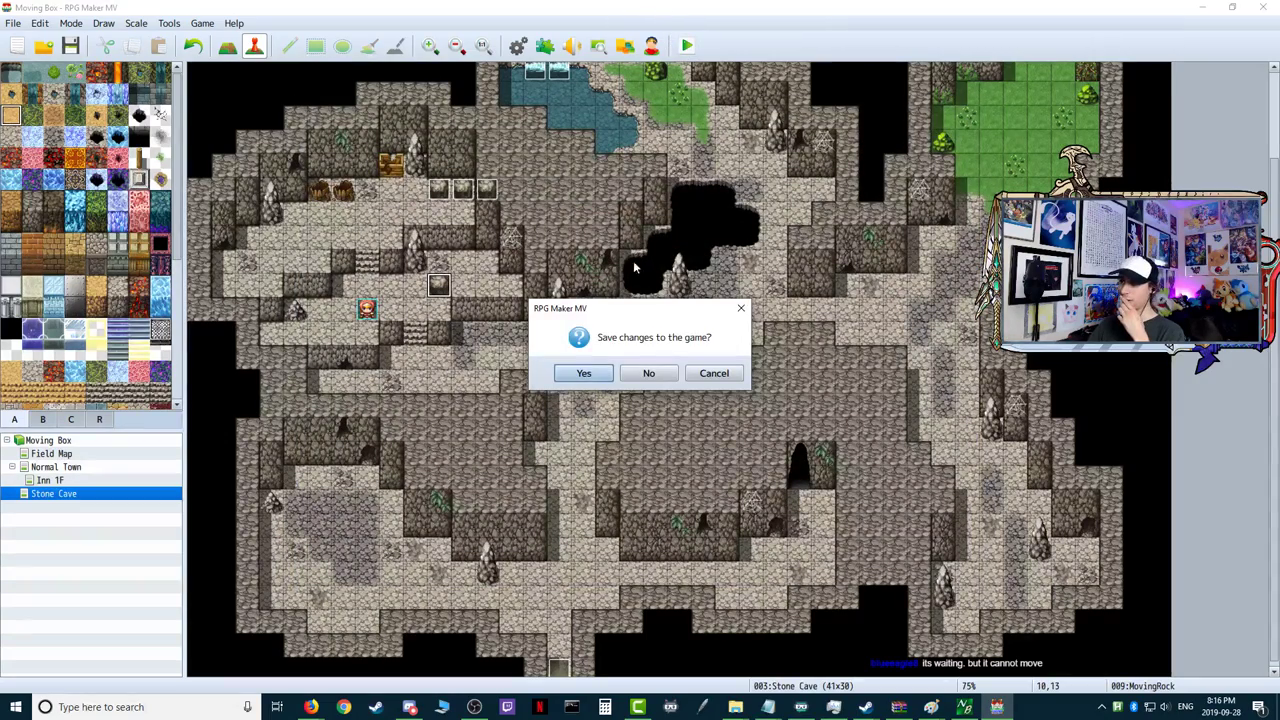
left_click(596, 374)
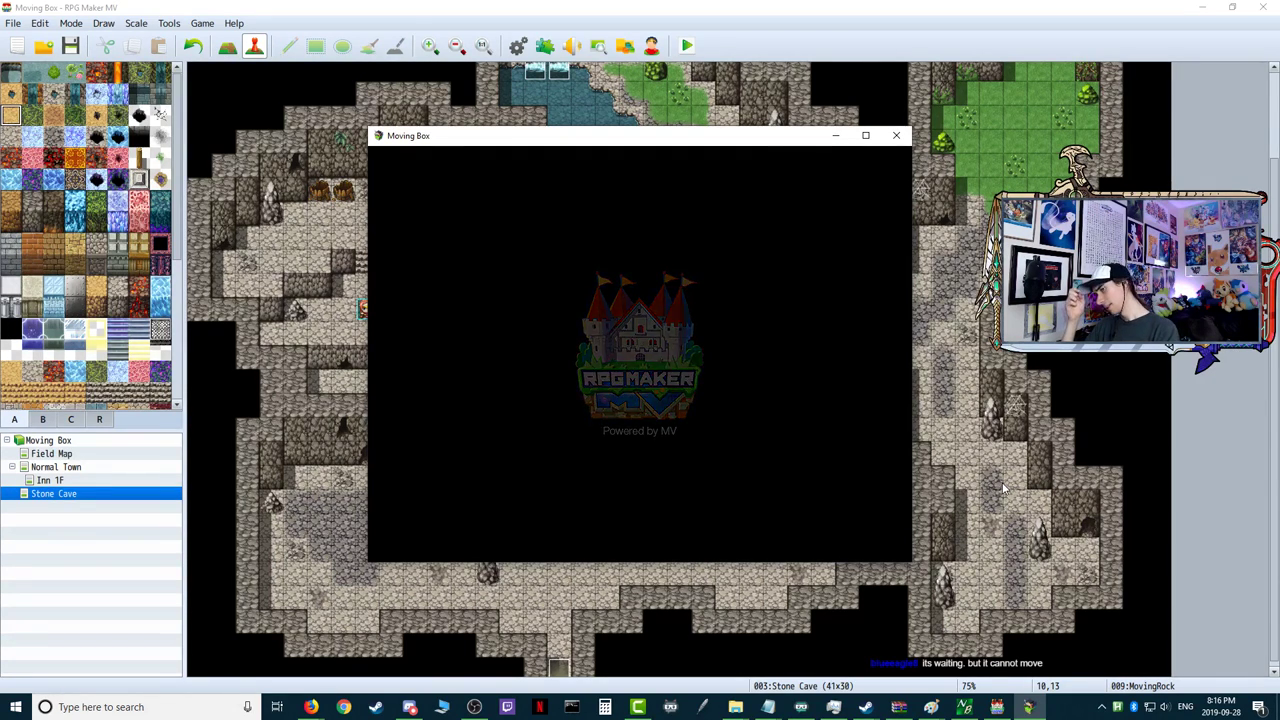
key("Return")
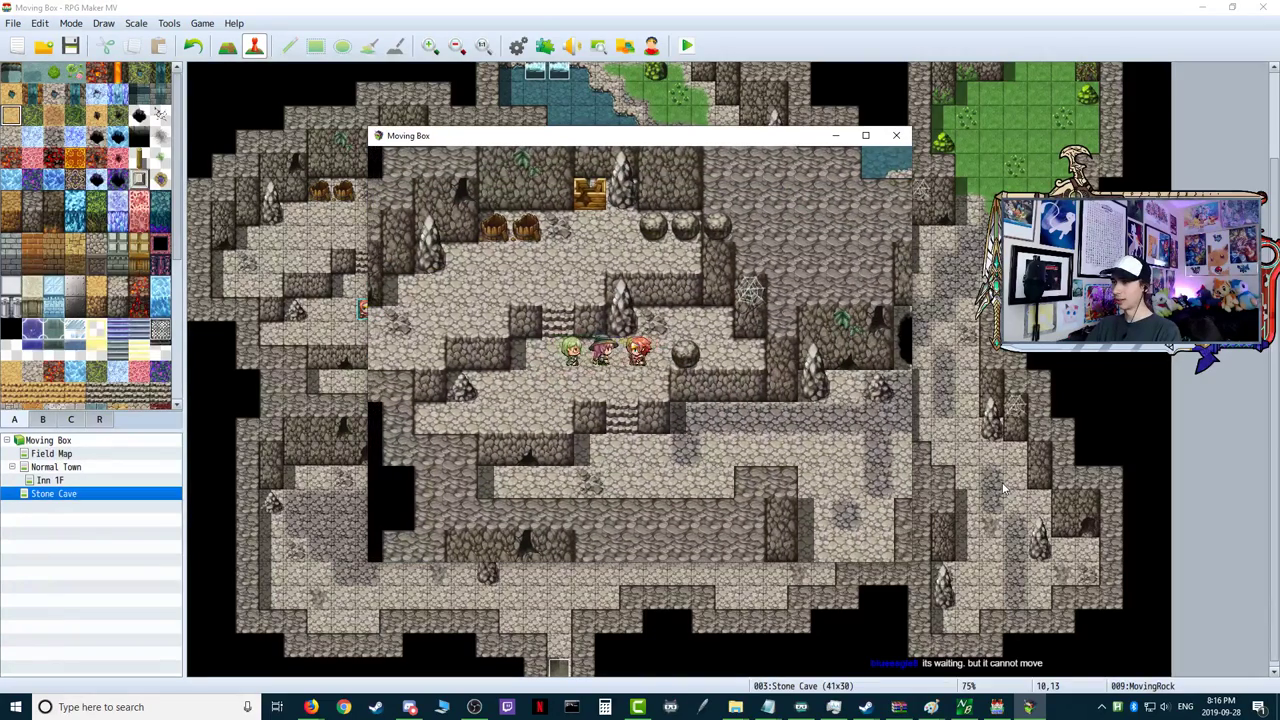
key("Right")
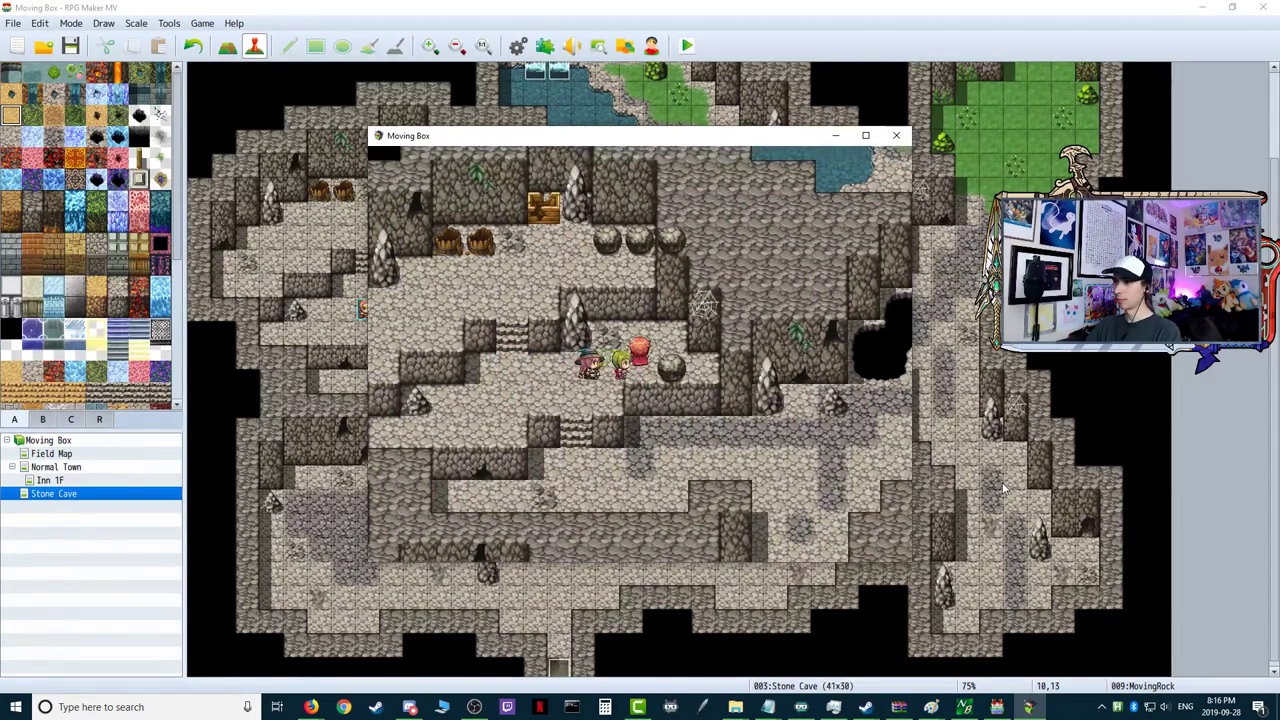
key("Left")
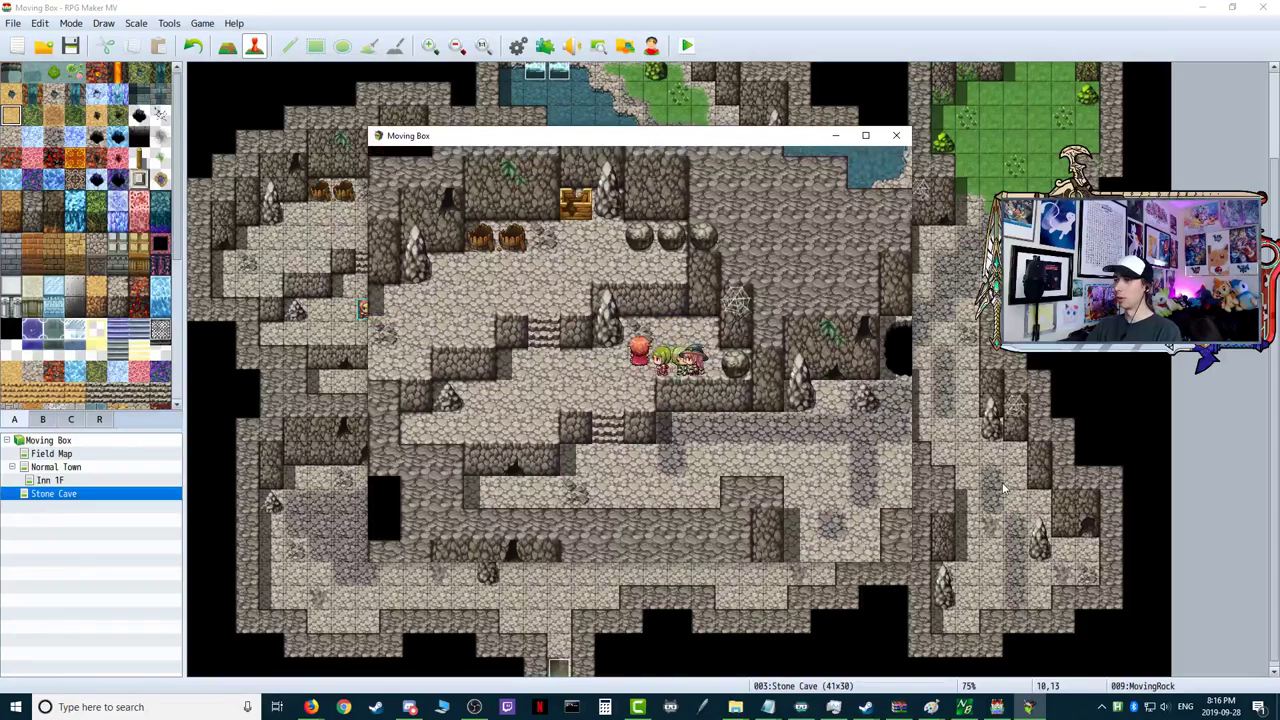
key("Right")
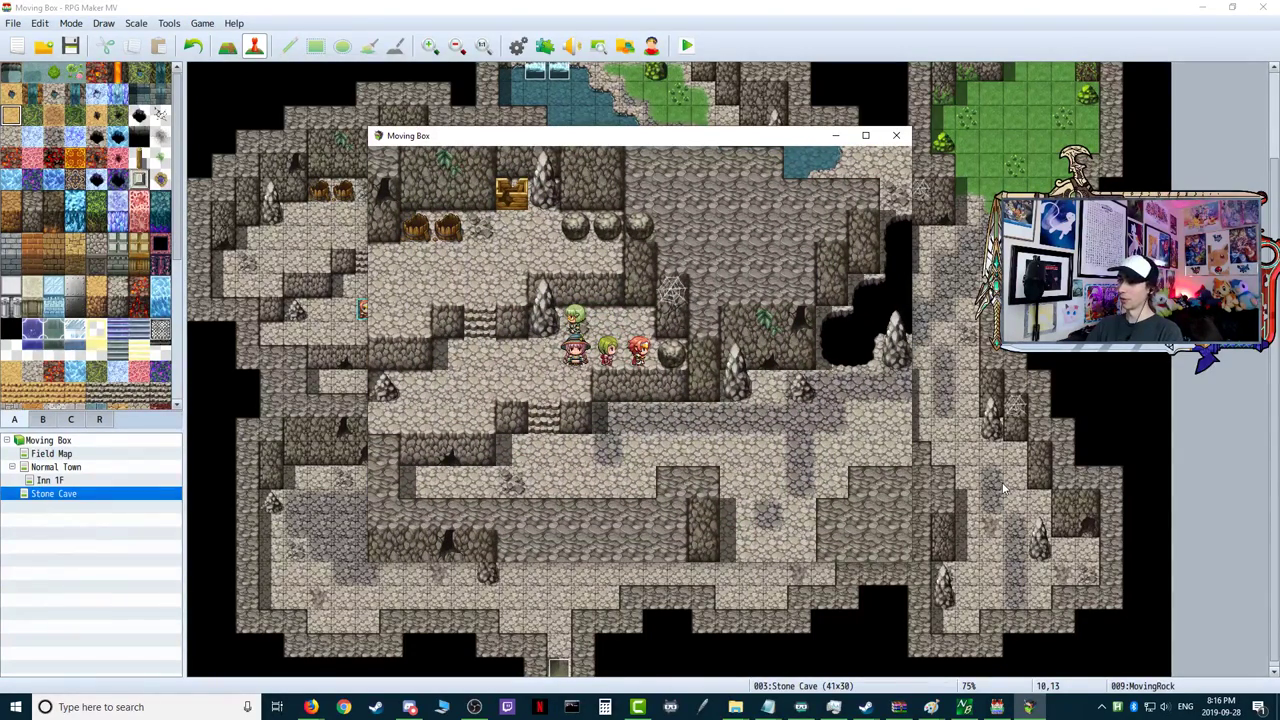
left_click(896, 135)
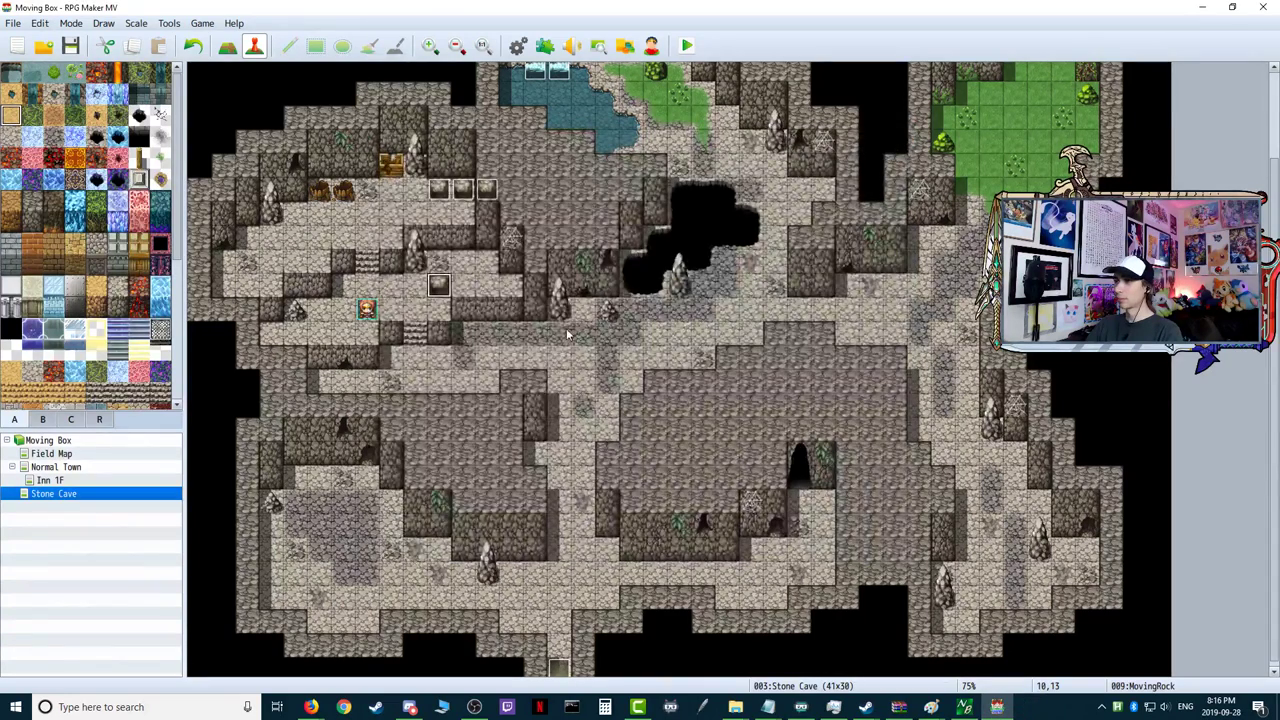
- Delete the empty Player movement route from the MovingRock event's contents
double_click(440, 285)
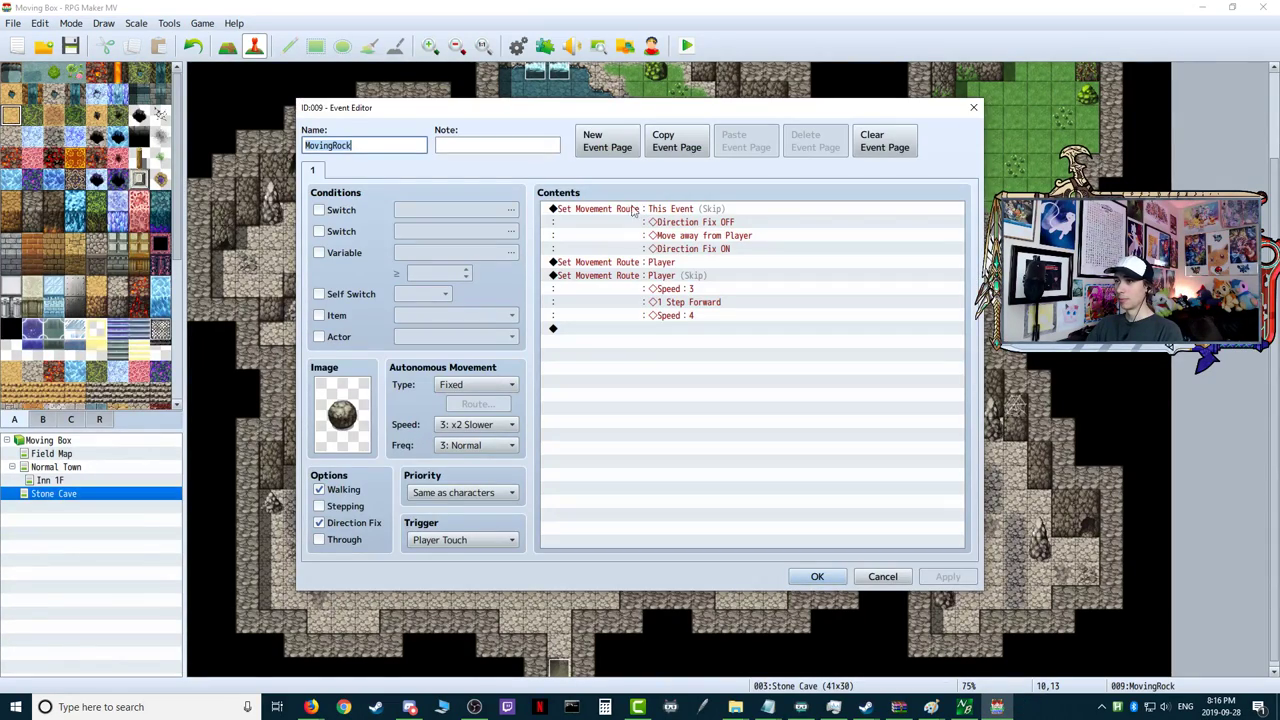
left_click(607, 264)
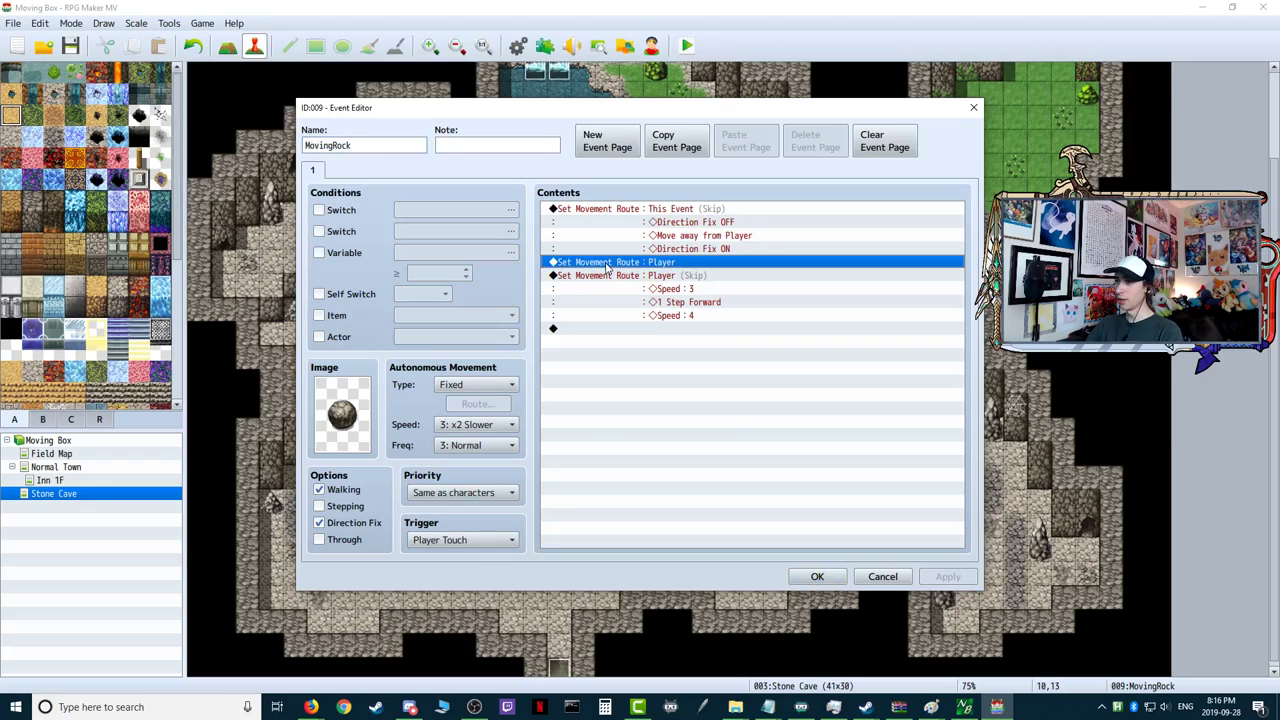
right_click(607, 265)
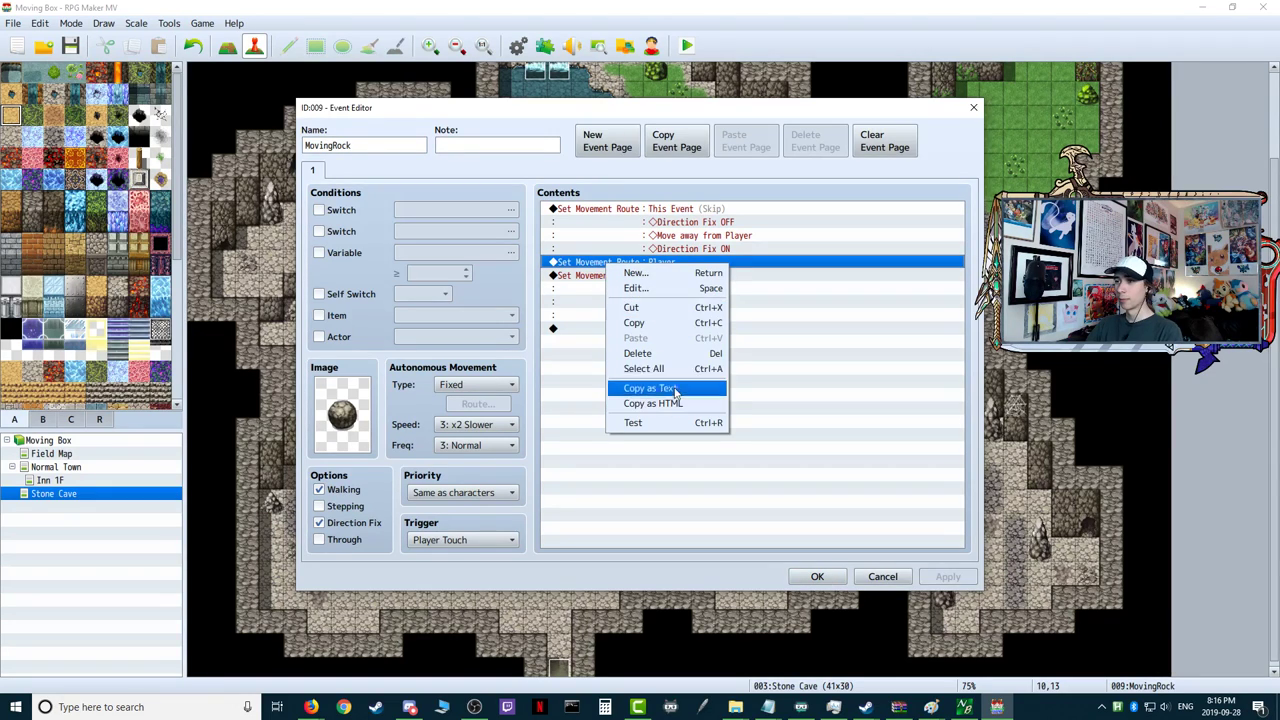
left_click(638, 354)
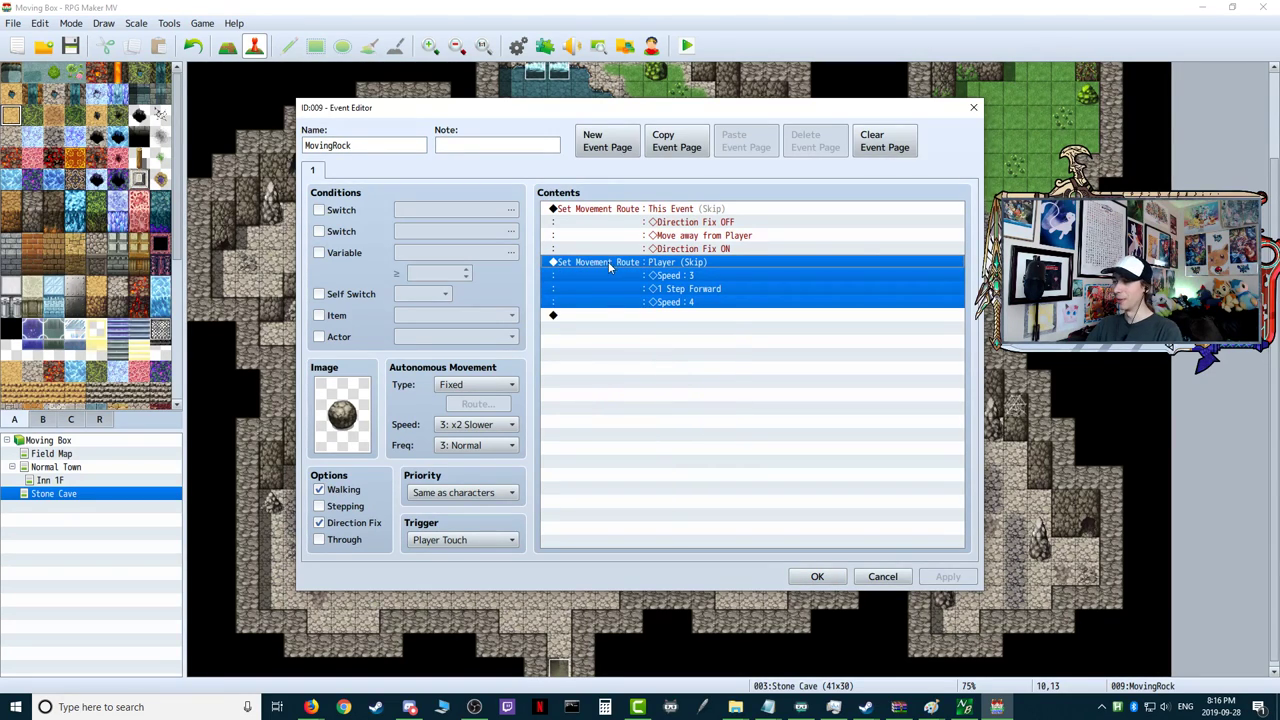
- Check the options of the Player and This Event movement routes, keeping Wait for Completion off, and save the event
right_click(609, 261)
left_click(628, 289)
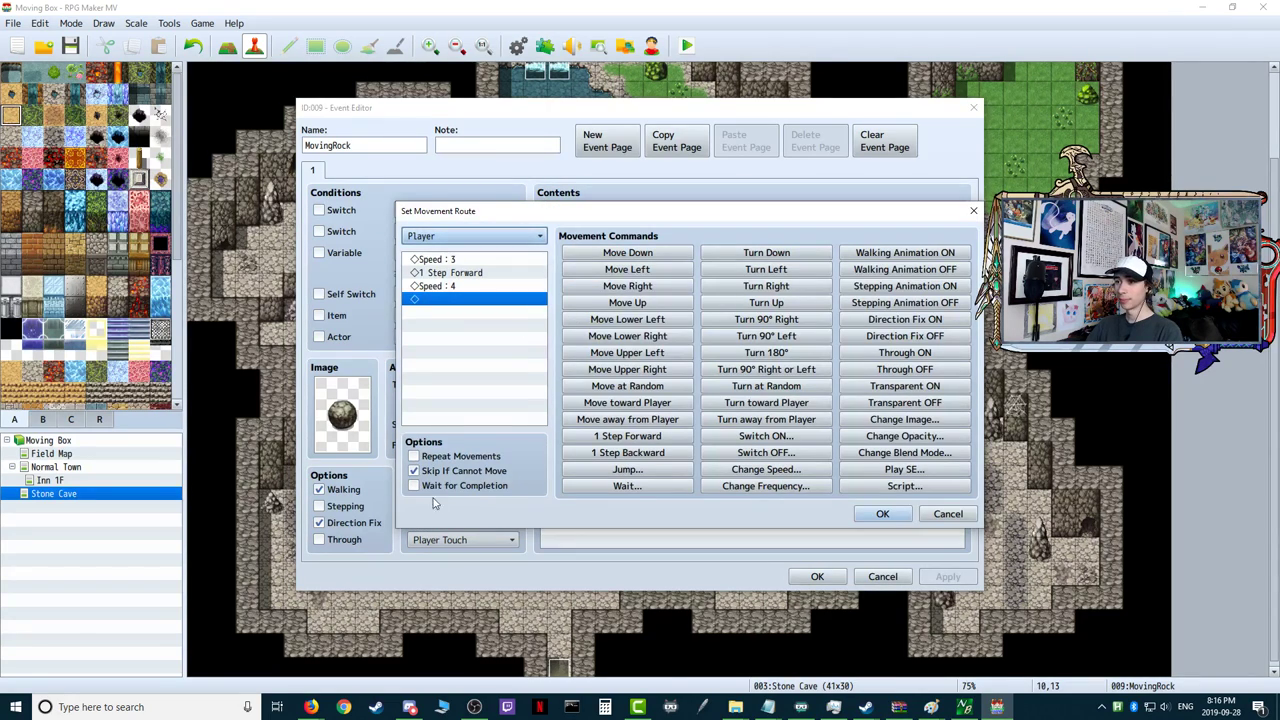
left_click(414, 486)
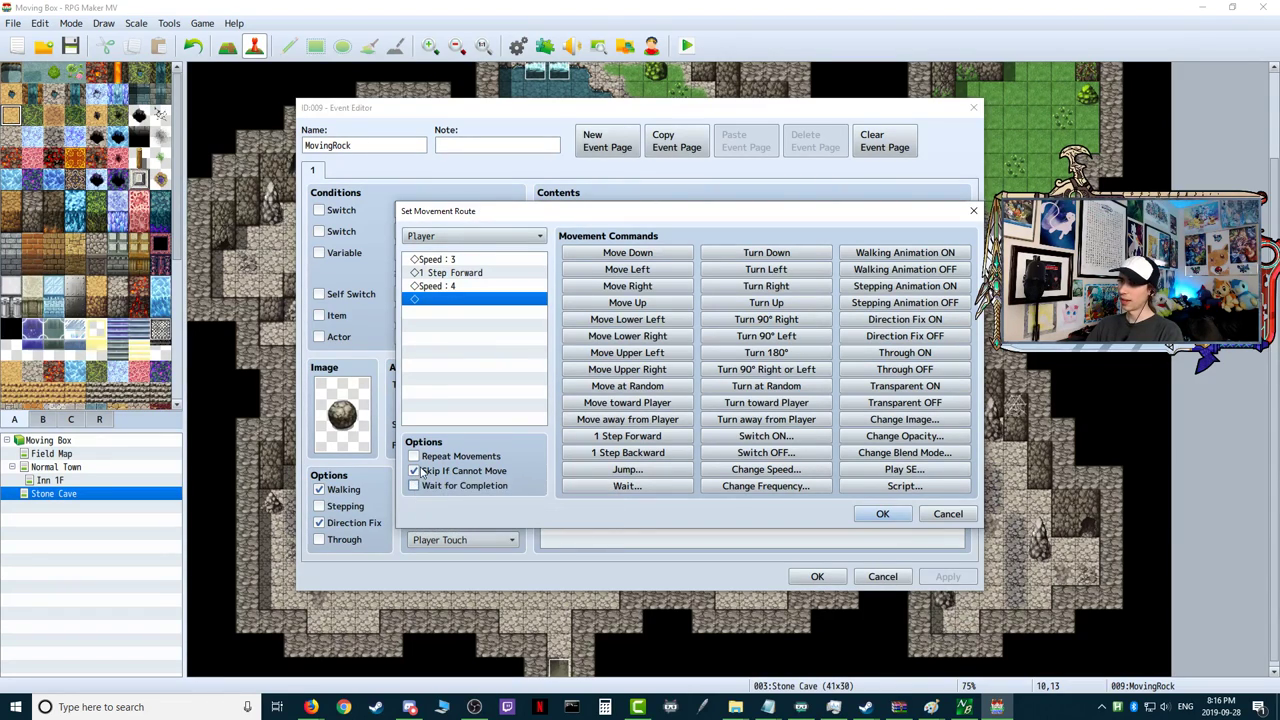
left_click(882, 513)
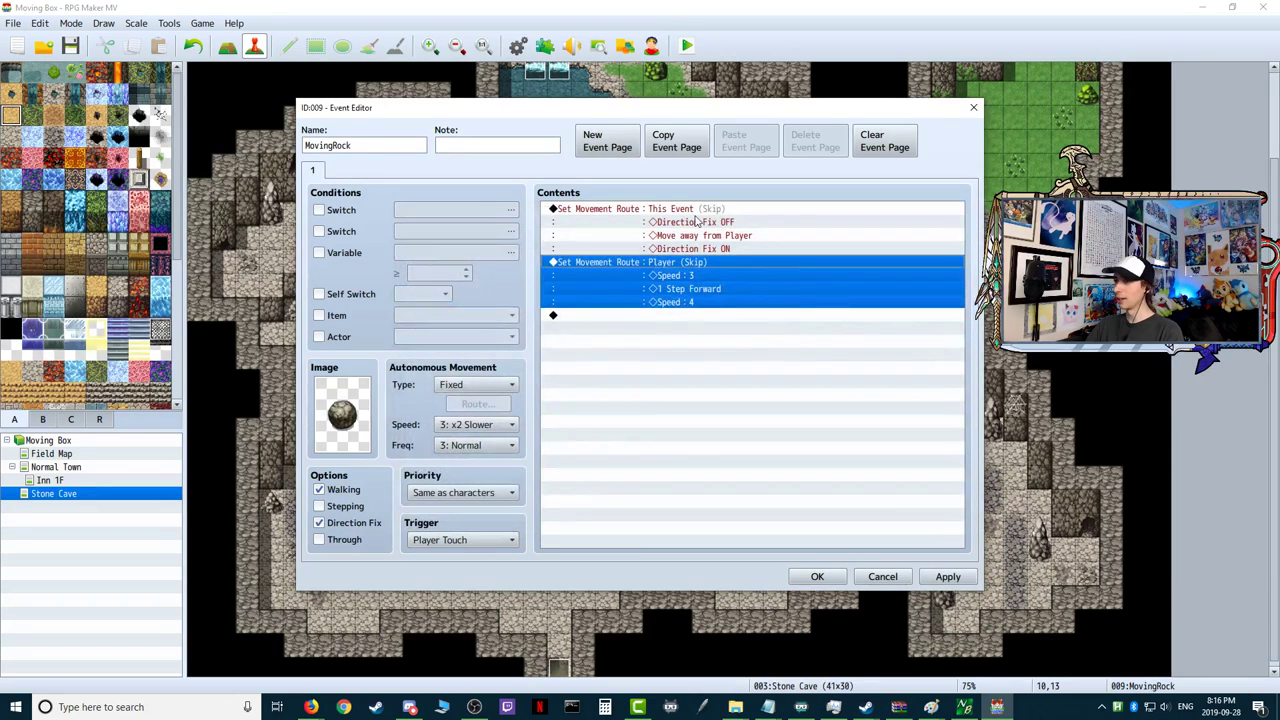
left_click(682, 210)
right_click(680, 211)
left_click(708, 236)
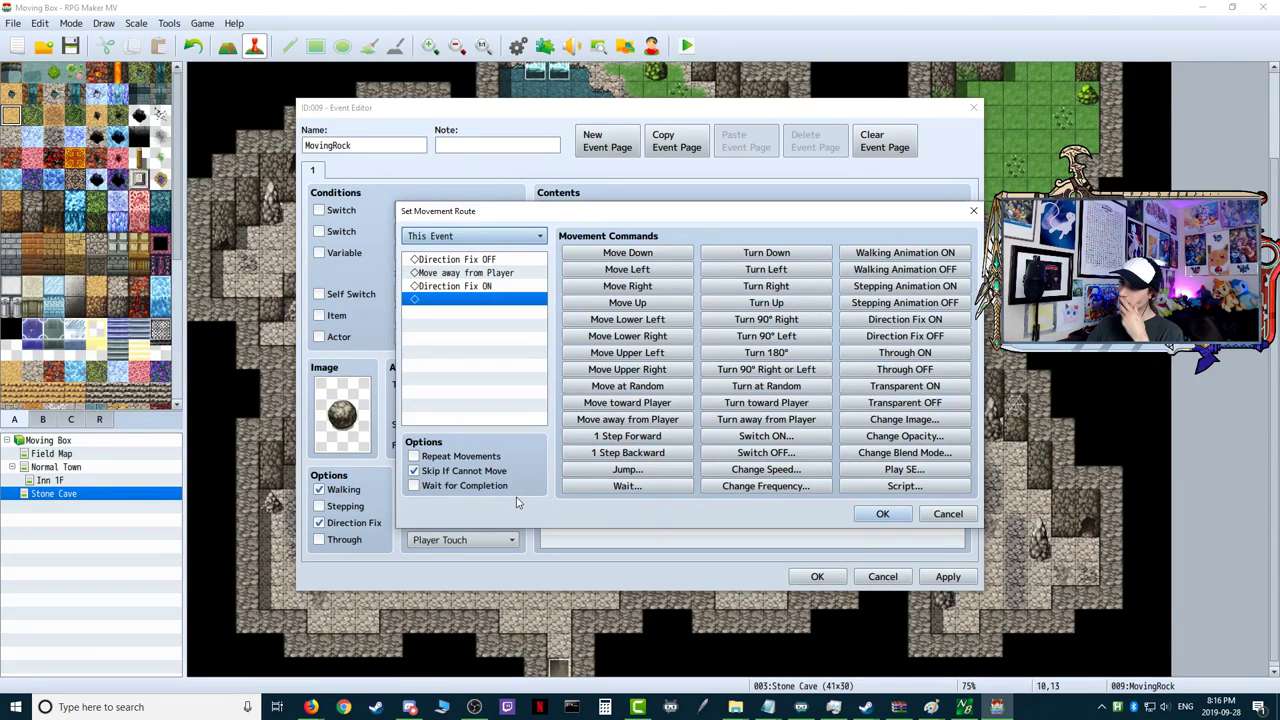
left_click(881, 514)
left_click(945, 577)
left_click(812, 577)
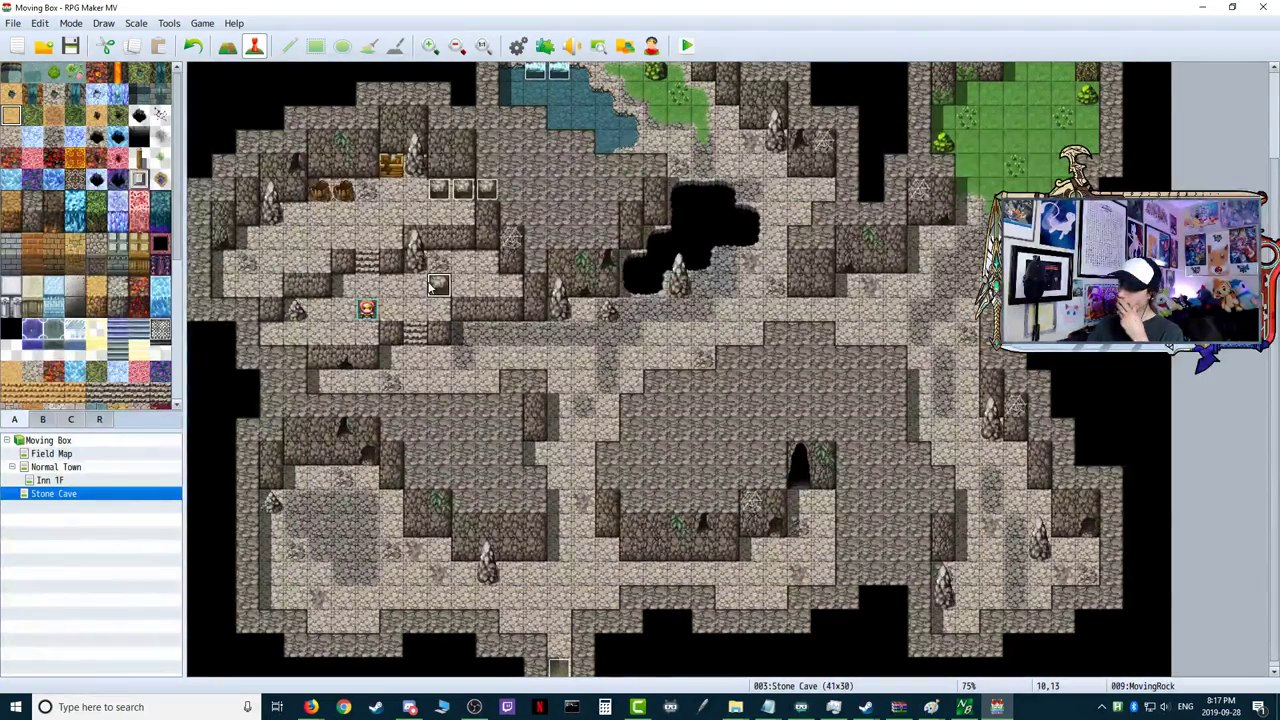
- Save the game and playtest pushing the rock from its west side and walking around it, and close the playtest
left_click(686, 45)
left_click(578, 371)
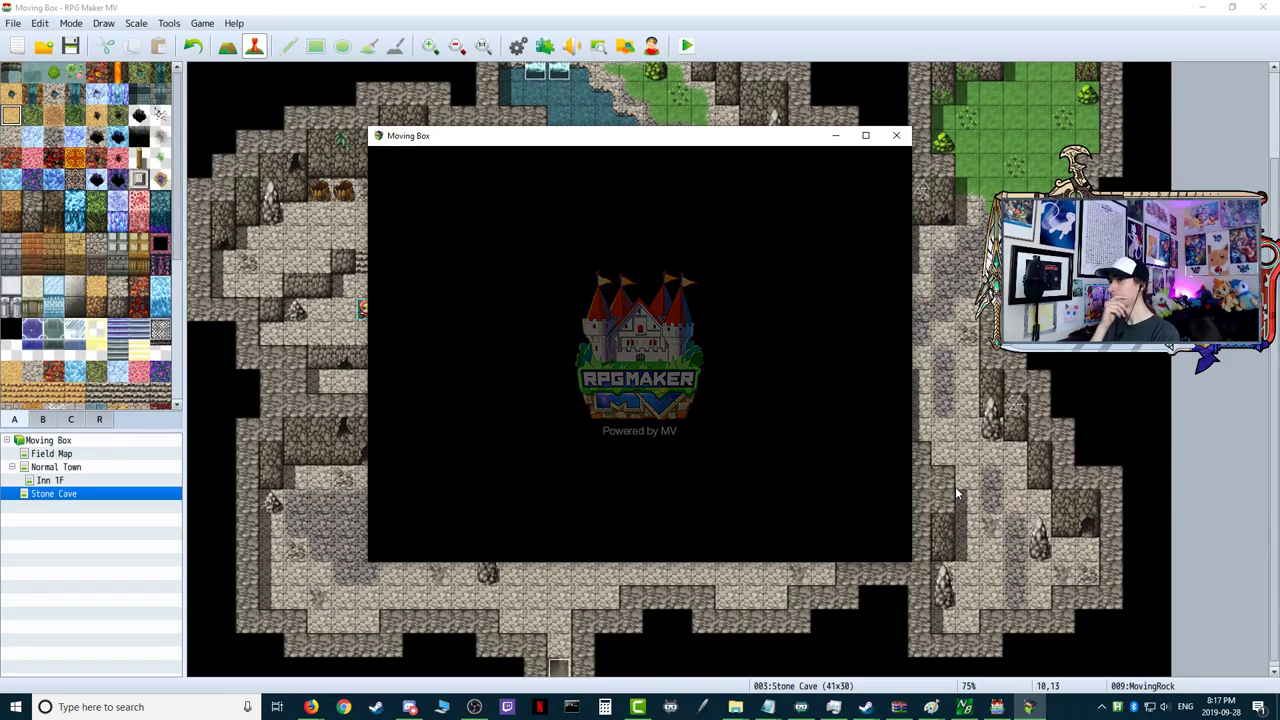
key("Return")
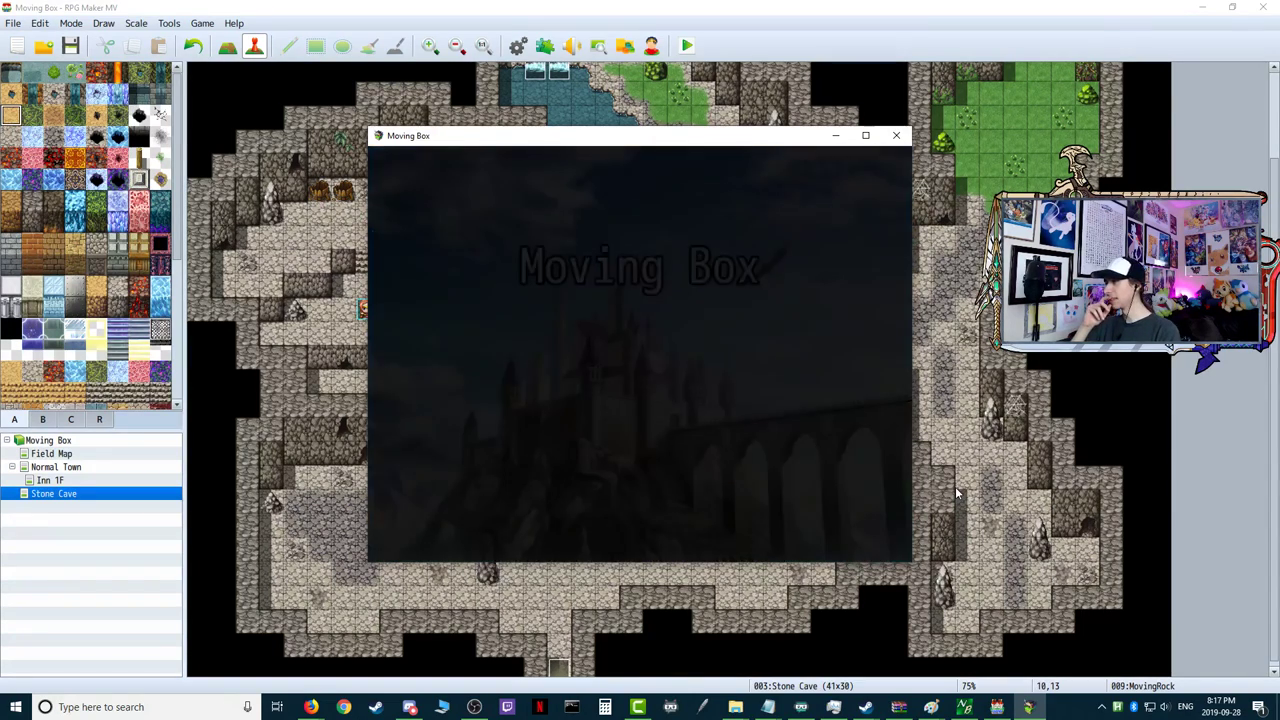
key("Up")
key("Right")
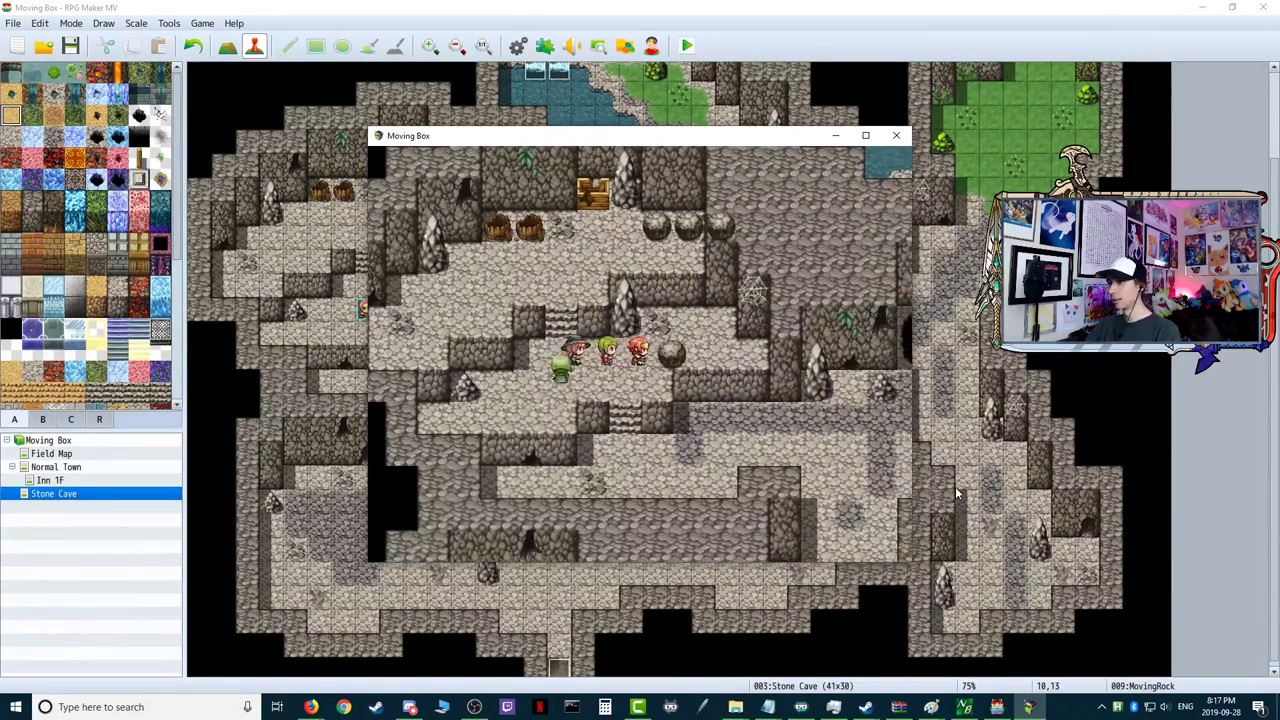
key("Up")
key("Right")
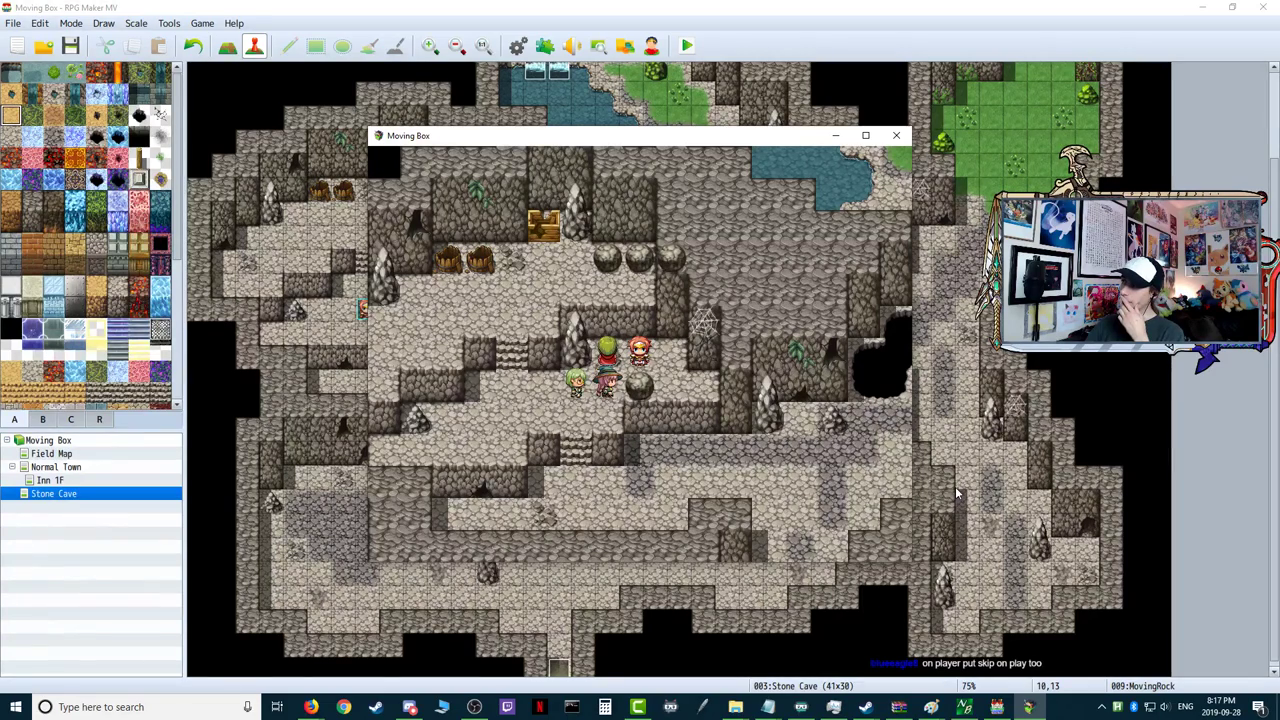
left_click(896, 135)
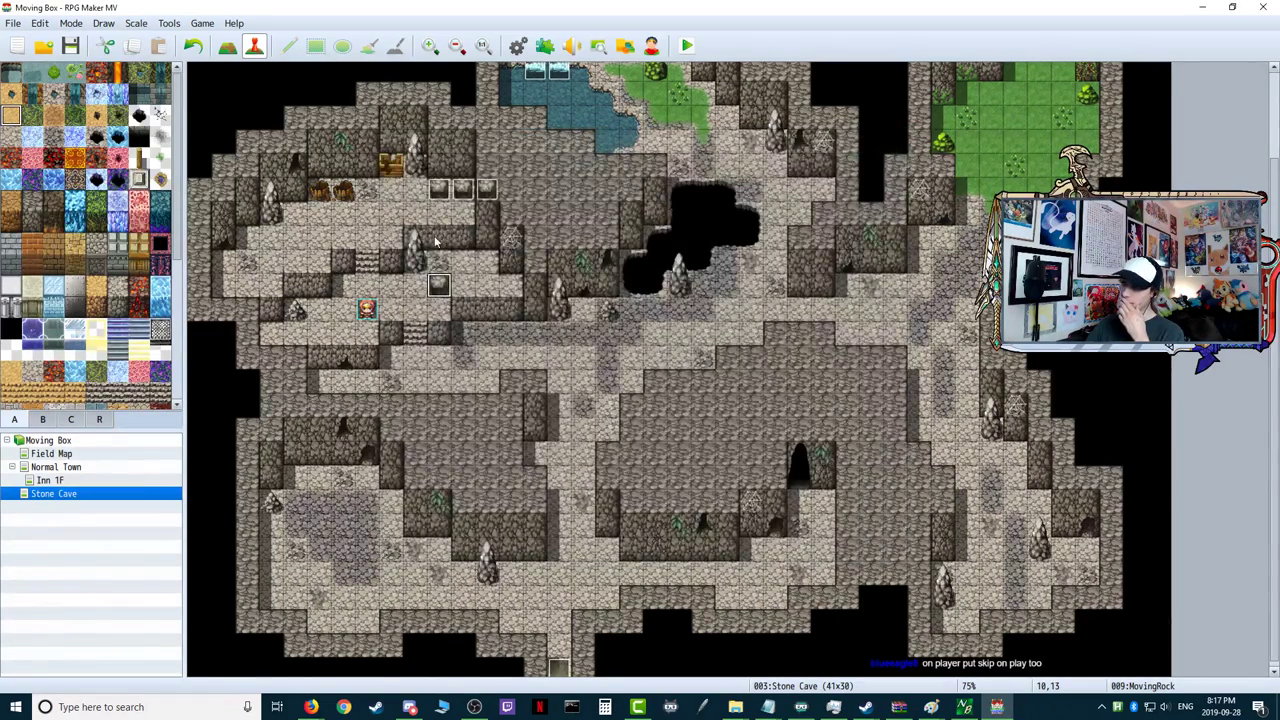
- Review the Player movement route's options in the MovingRock event and the System settings in the database
double_click(440, 285)
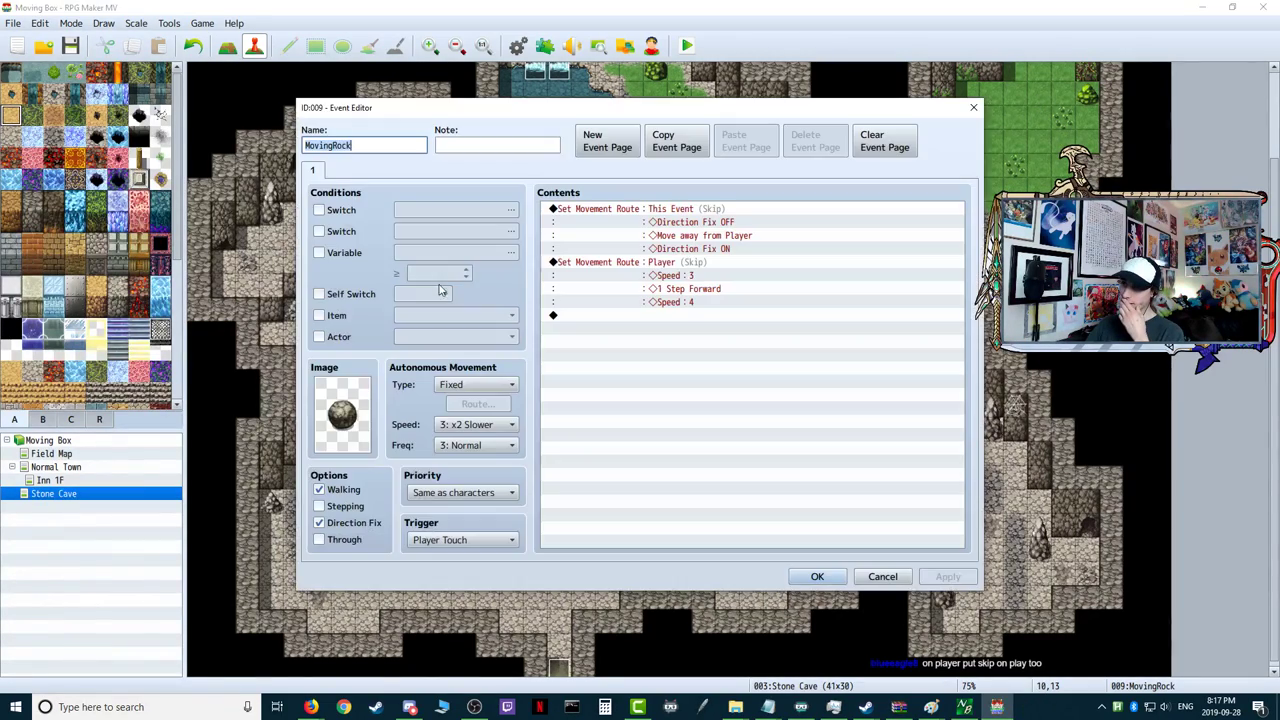
right_click(616, 266)
left_click(645, 290)
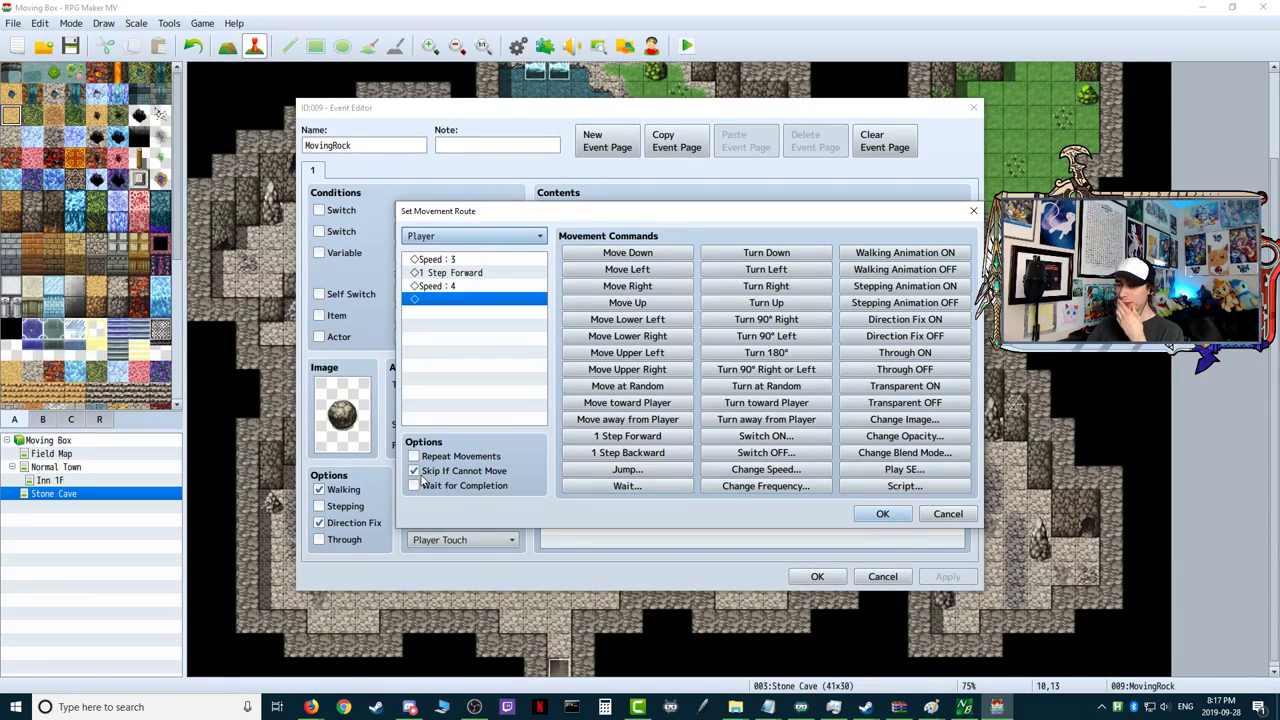
left_click(882, 514)
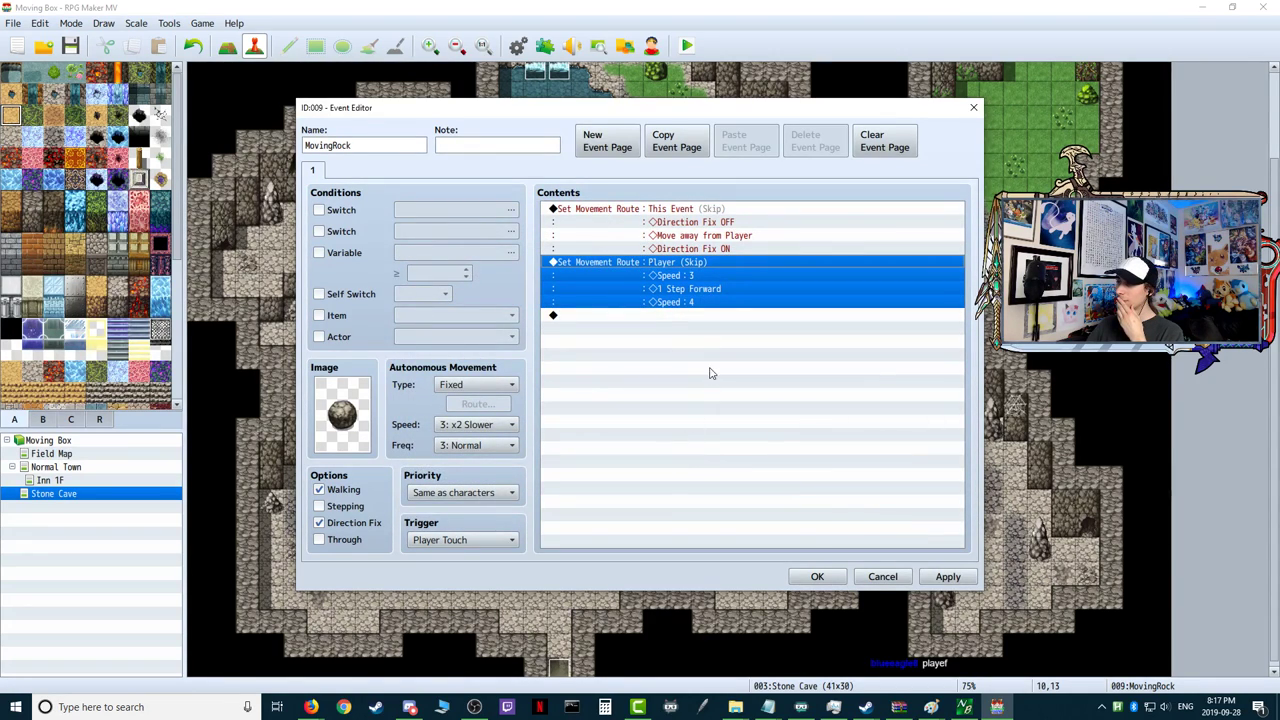
left_click(942, 579)
left_click(942, 579)
left_click(975, 108)
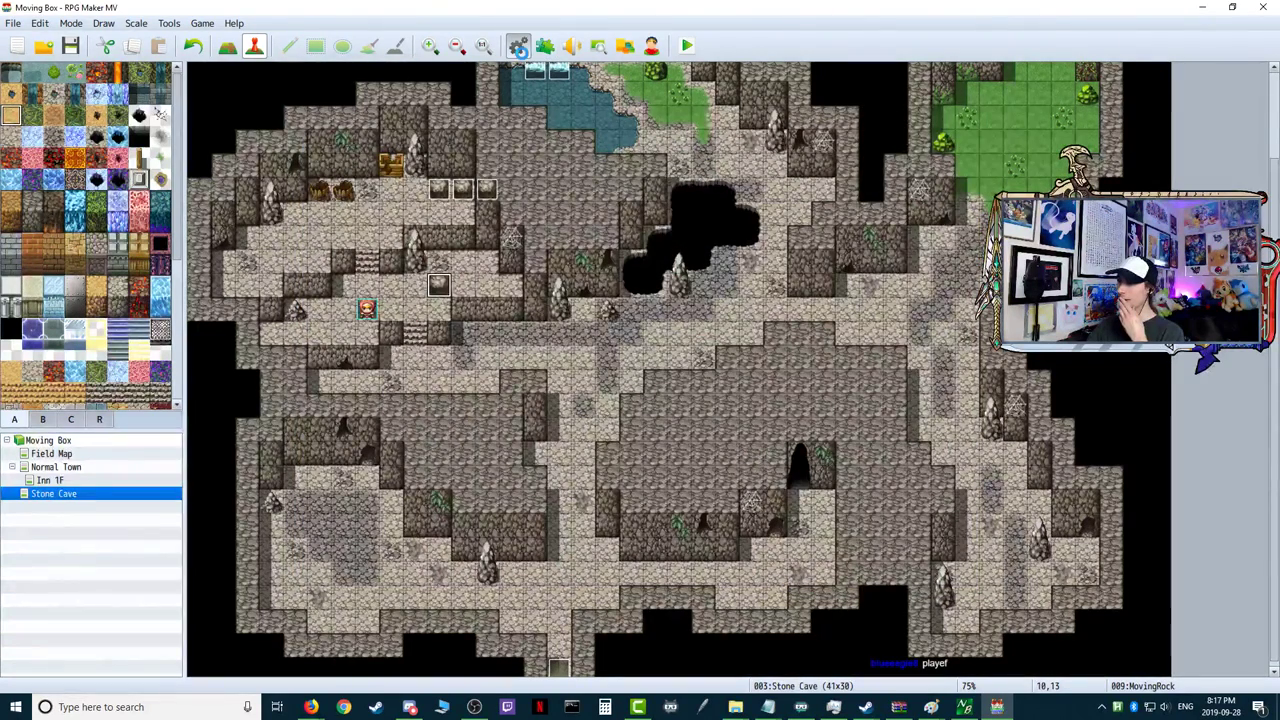
left_click(518, 48)
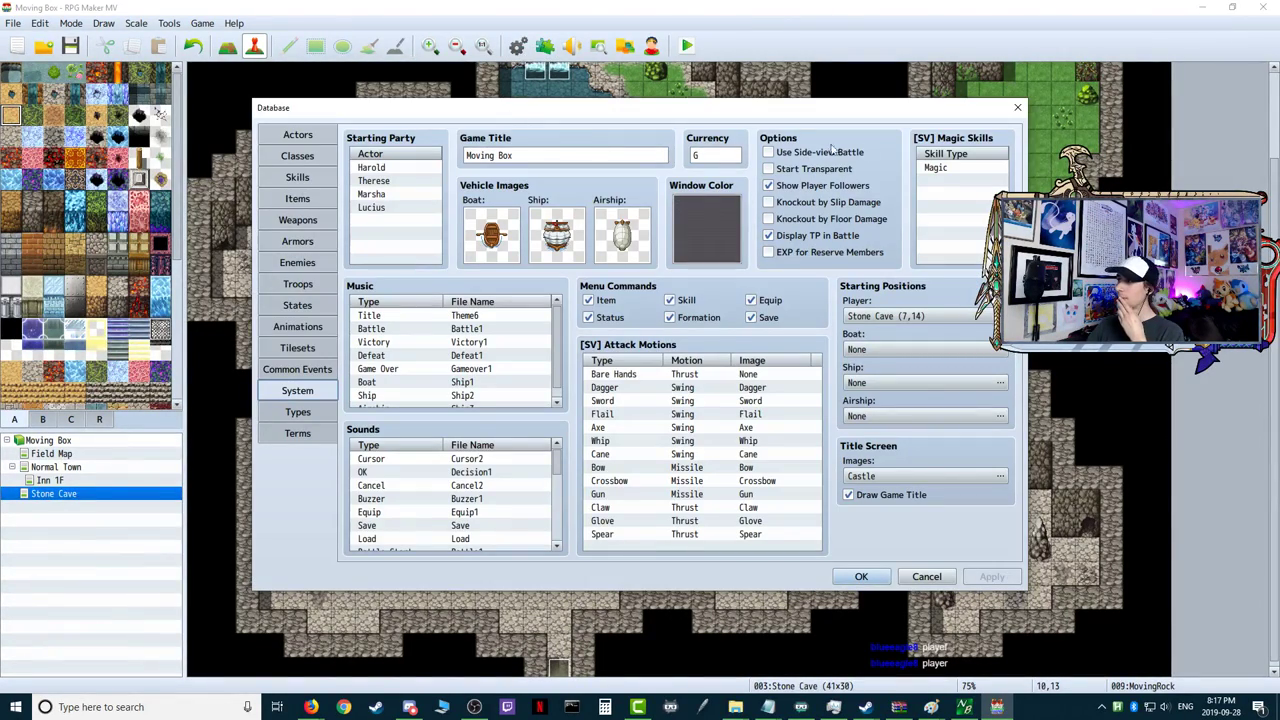
left_click(1017, 108)
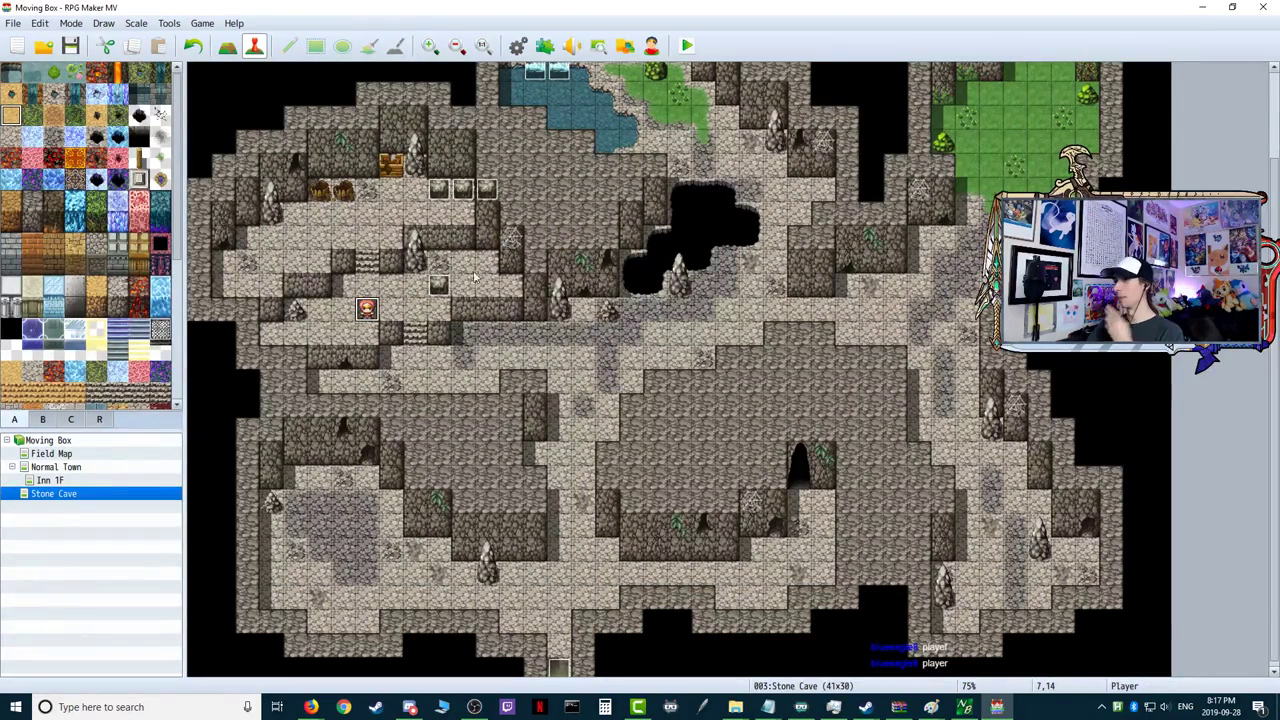
- Turn on Wait for Completion for the Player movement route in the MovingRock event
double_click(440, 286)
right_click(648, 262)
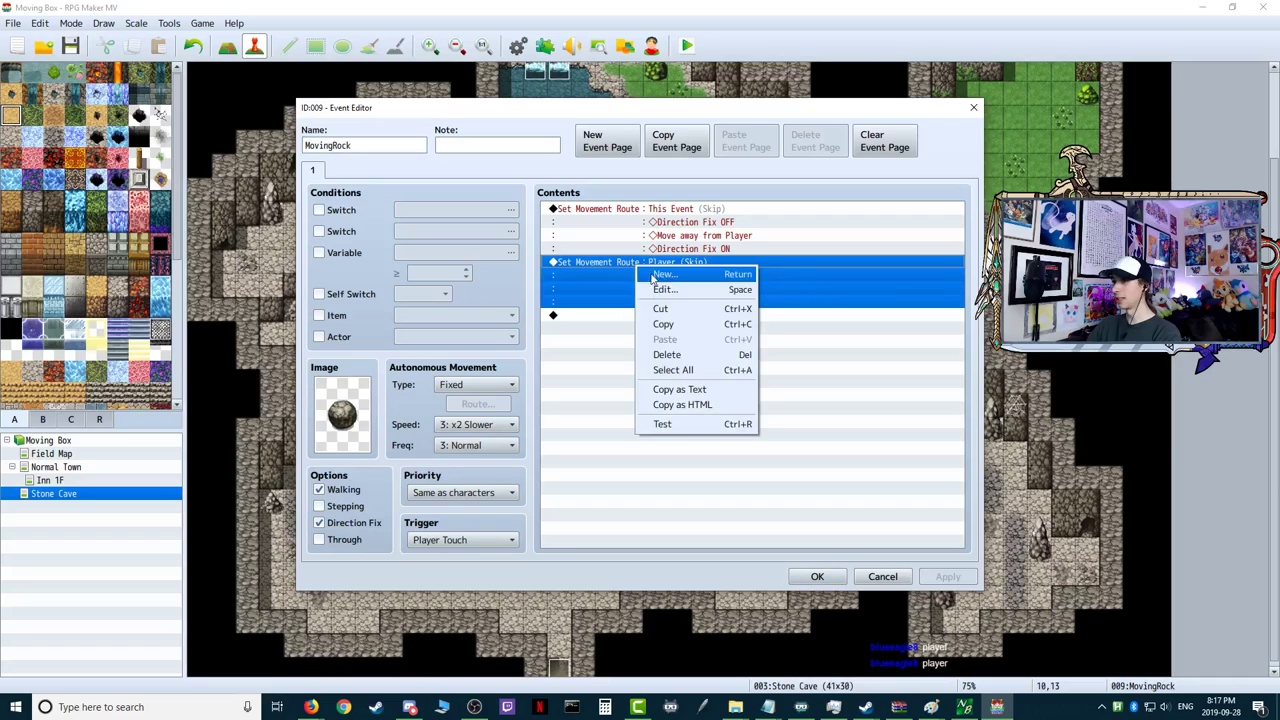
left_click(675, 288)
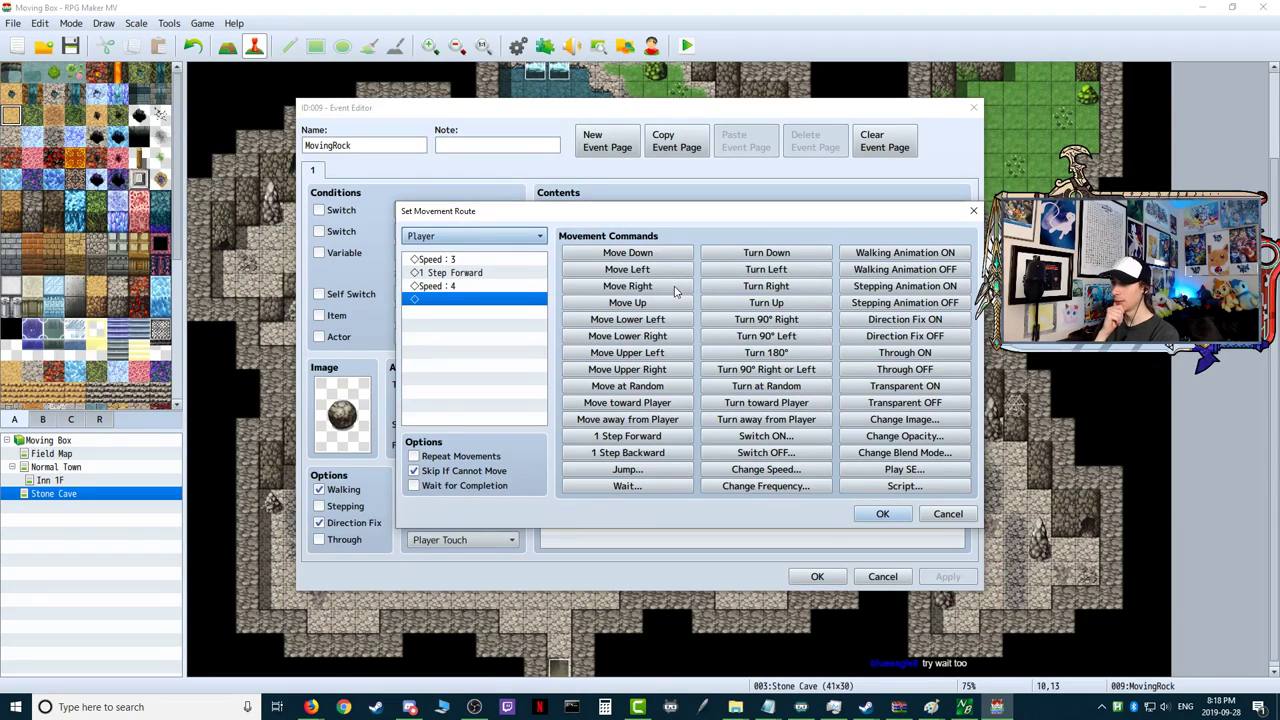
left_click(414, 486)
left_click(882, 513)
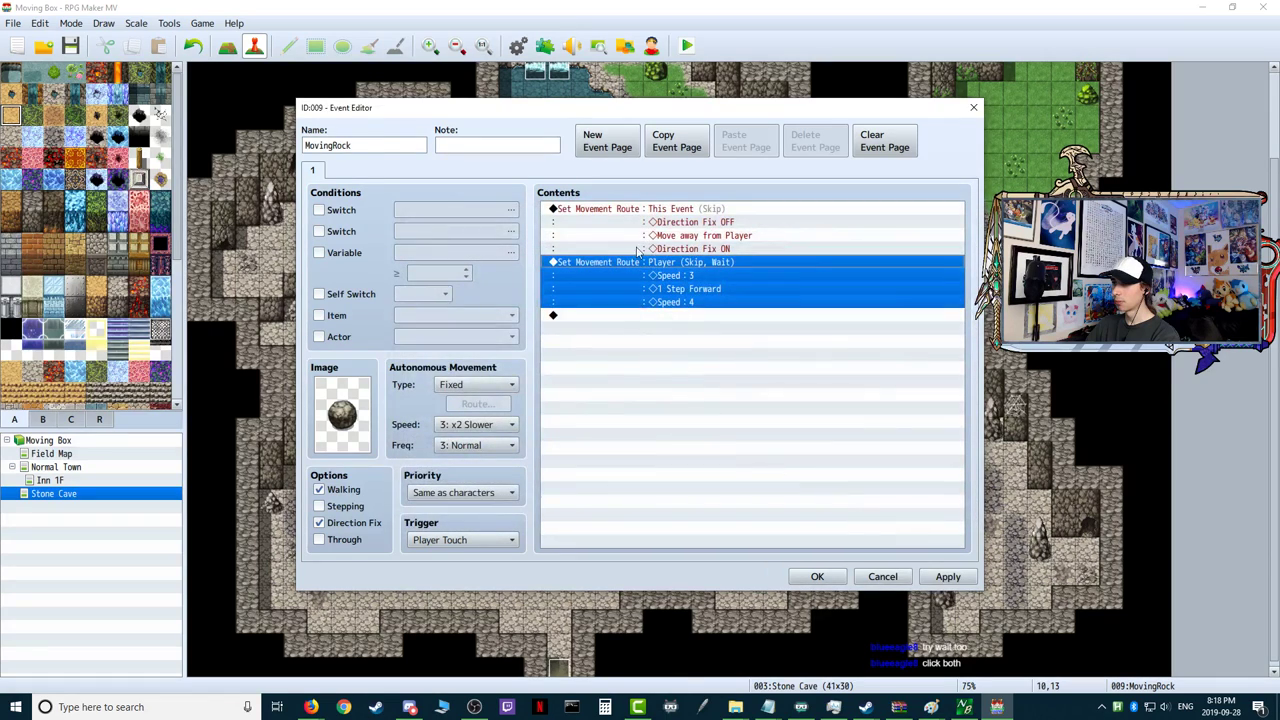
- Turn on Wait for Completion for the This Event movement route as well, and save the event
left_click(635, 215)
right_click(635, 215)
left_click(660, 232)
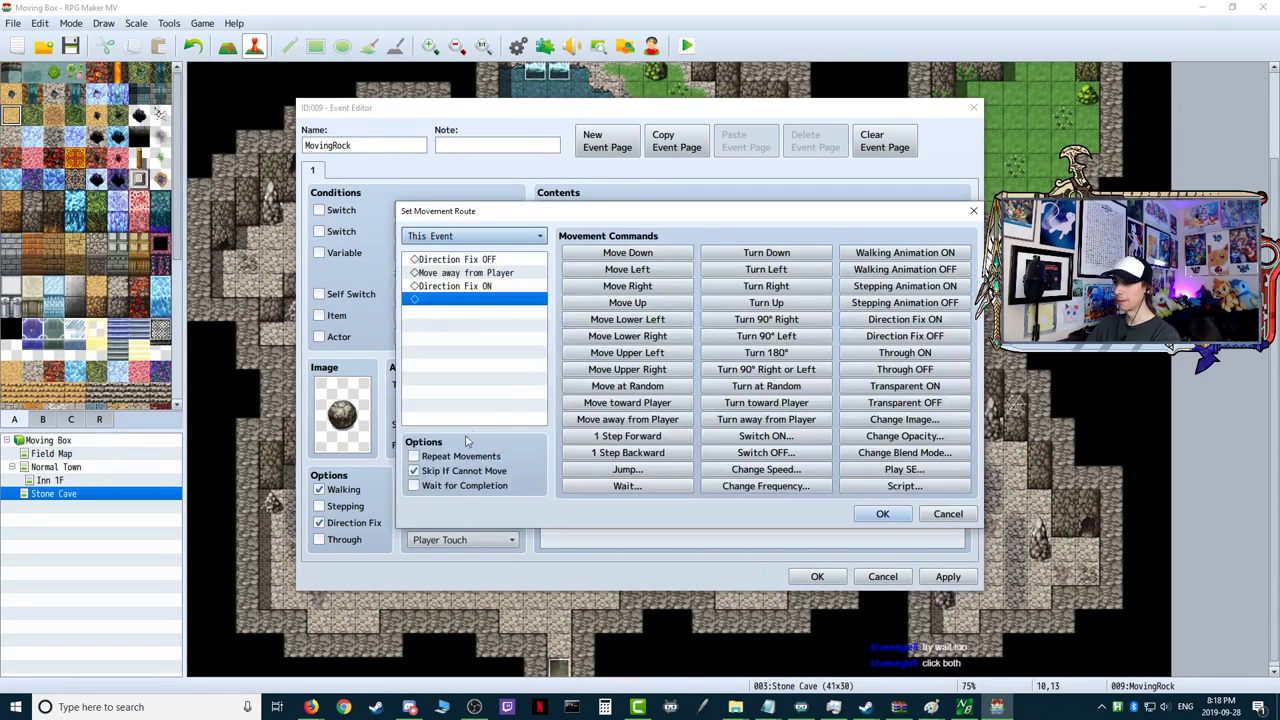
left_click(414, 486)
left_click(882, 513)
left_click(947, 576)
left_click(817, 576)
- Save the game, playtest the rock with both routes set to wait, and close the playtest
left_click(686, 45)
left_click(583, 373)
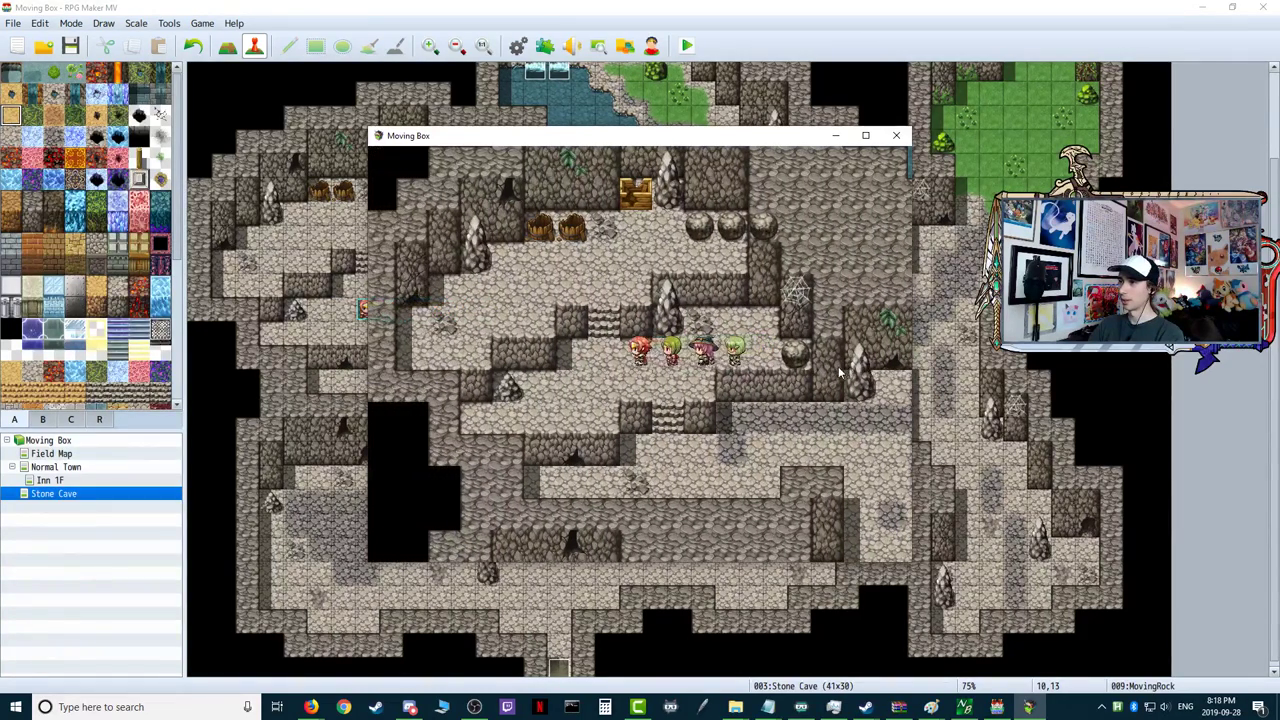
left_click(896, 135)
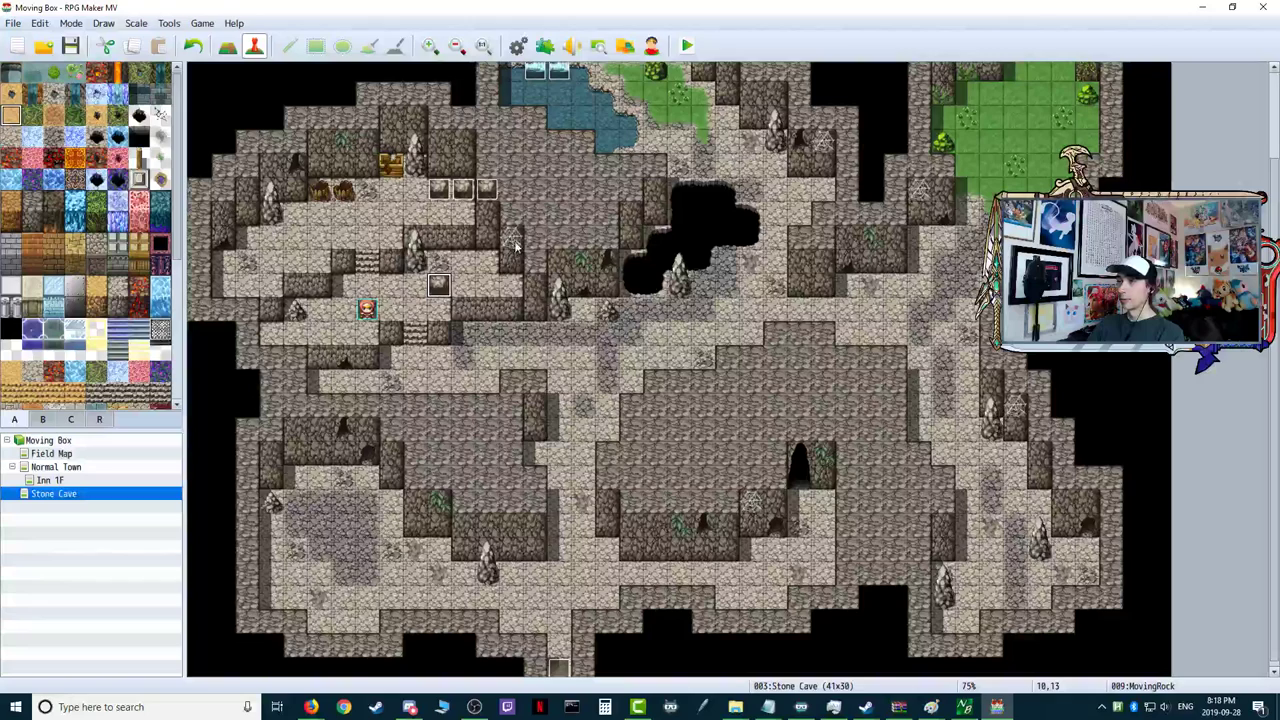
- Turn off Wait for Completion for the This Event movement route in the MovingRock event, and save the event
double_click(445, 290)
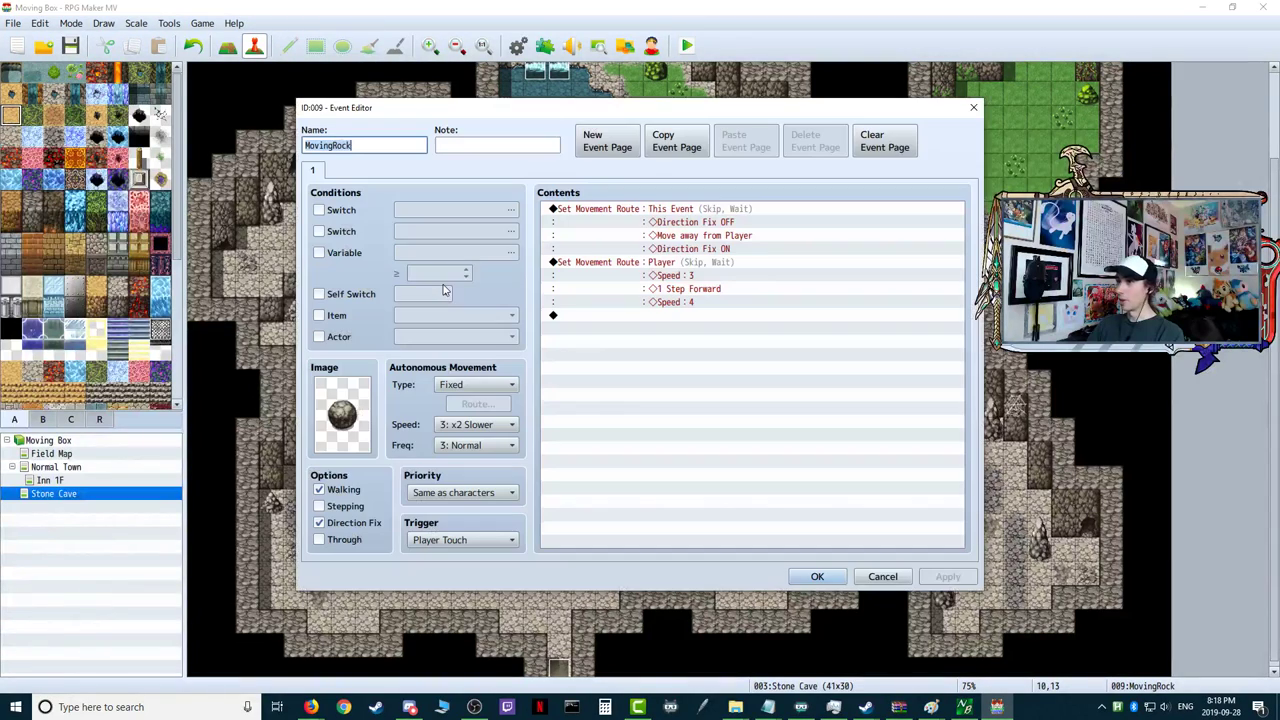
left_click(613, 213)
right_click(613, 213)
left_click(641, 236)
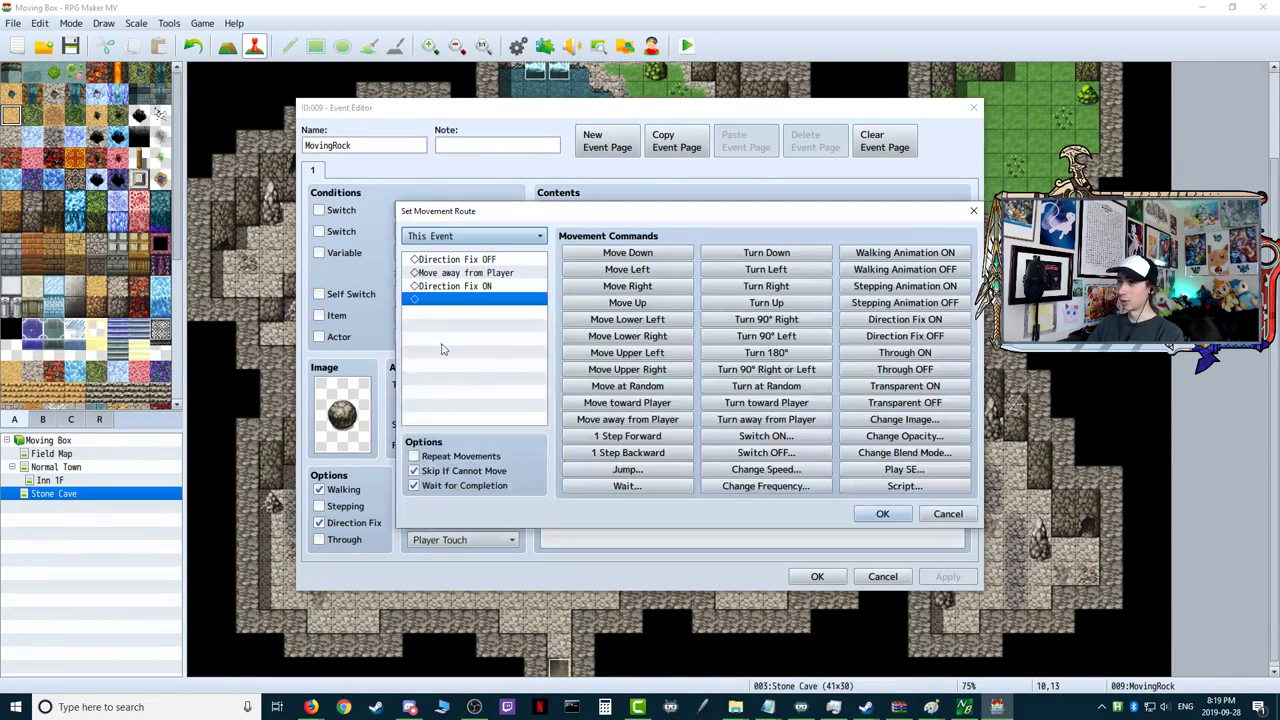
left_click(414, 486)
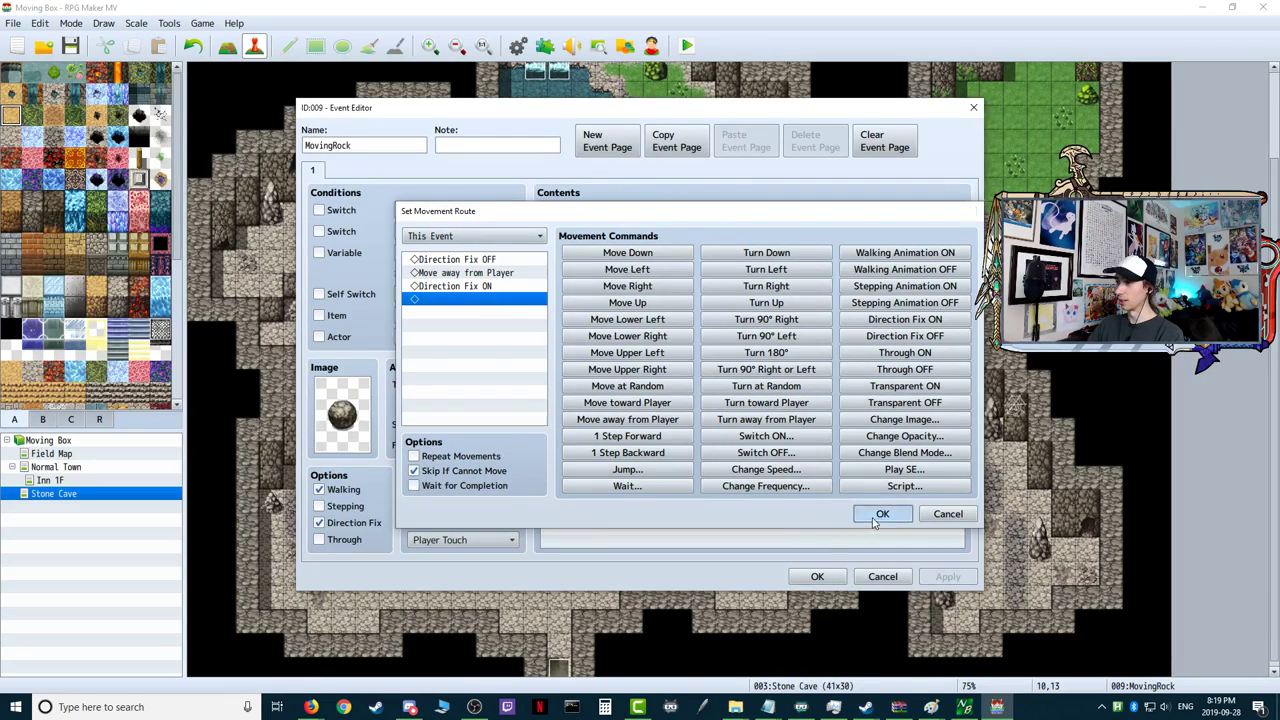
left_click(882, 513)
left_click(948, 576)
left_click(817, 576)
- Save the game, playtest pushing the rock with waiting off for its own route, and close the playtest
left_click(687, 45)
left_click(573, 372)
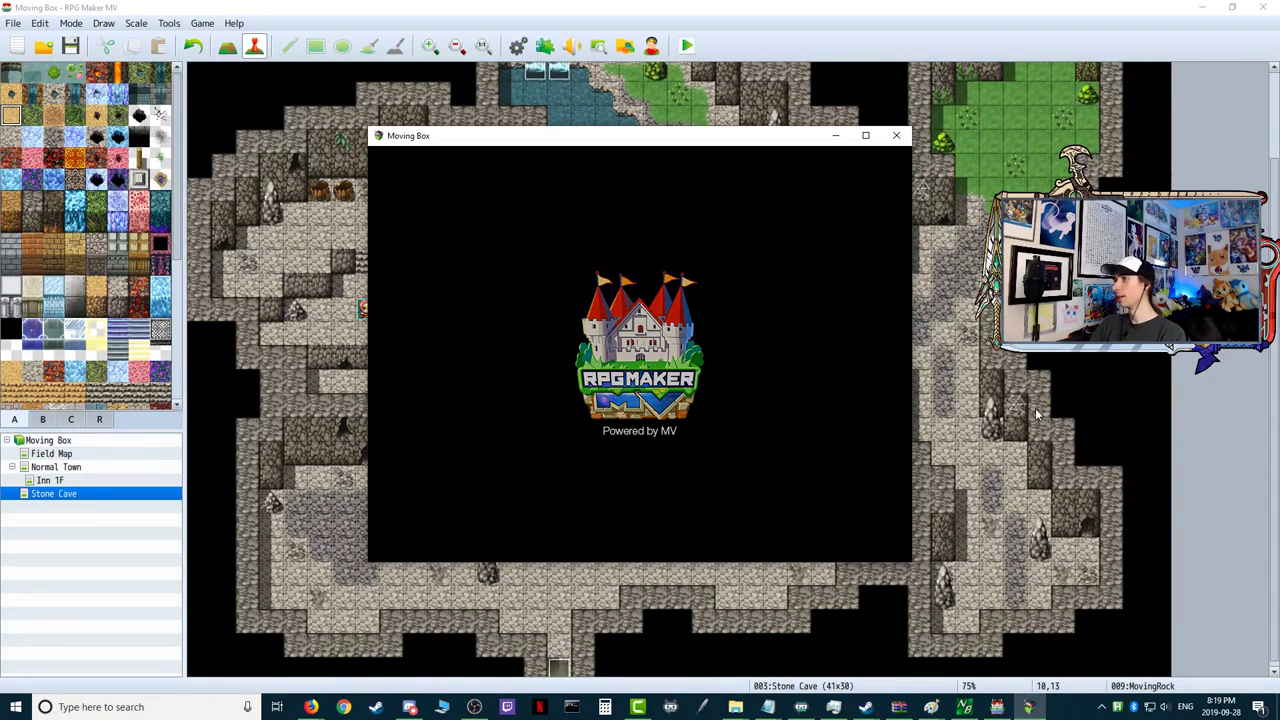
key("Return")
key("Up")
key("Right")
key("Up")
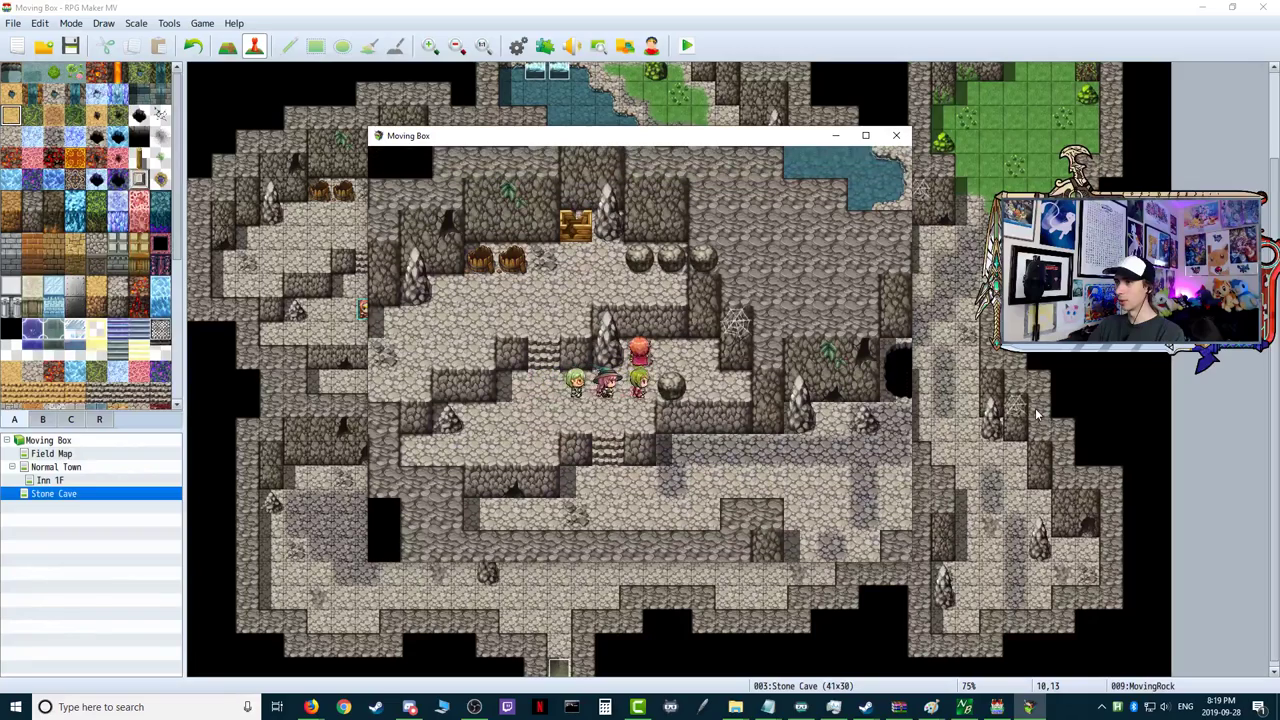
key("Down")
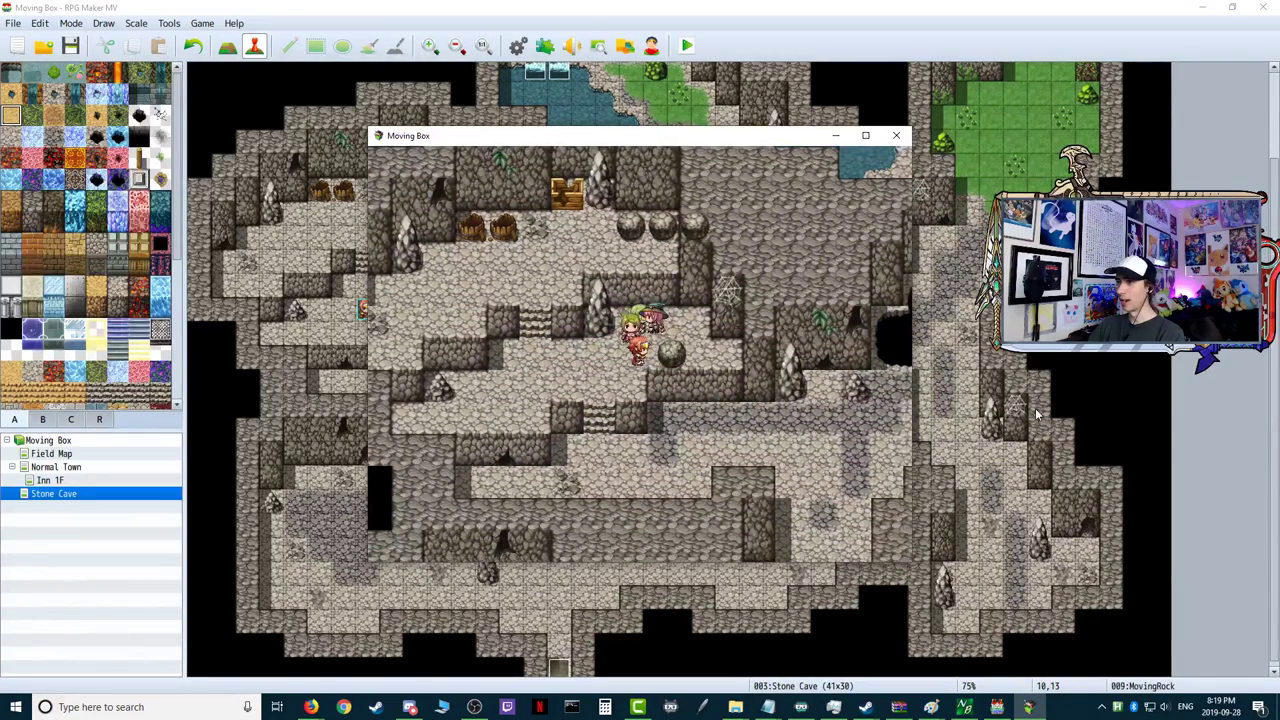
key("Right")
key("Right")
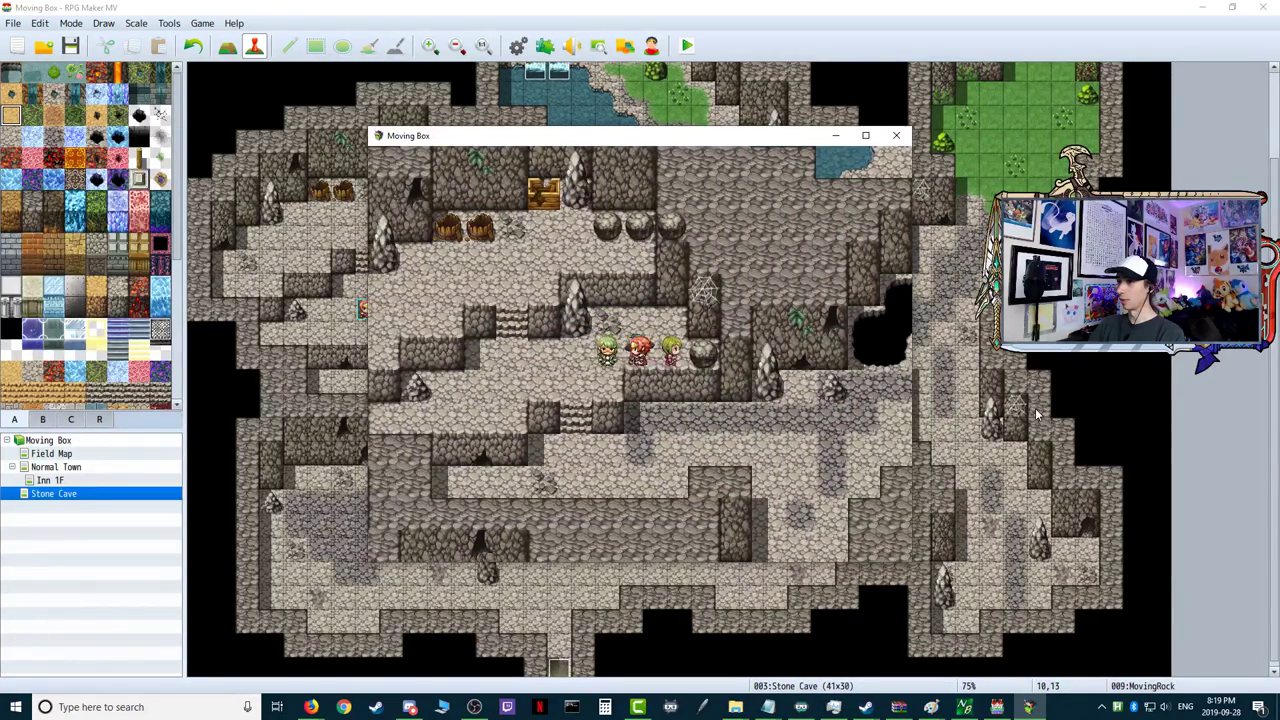
key("Up")
key("Left")
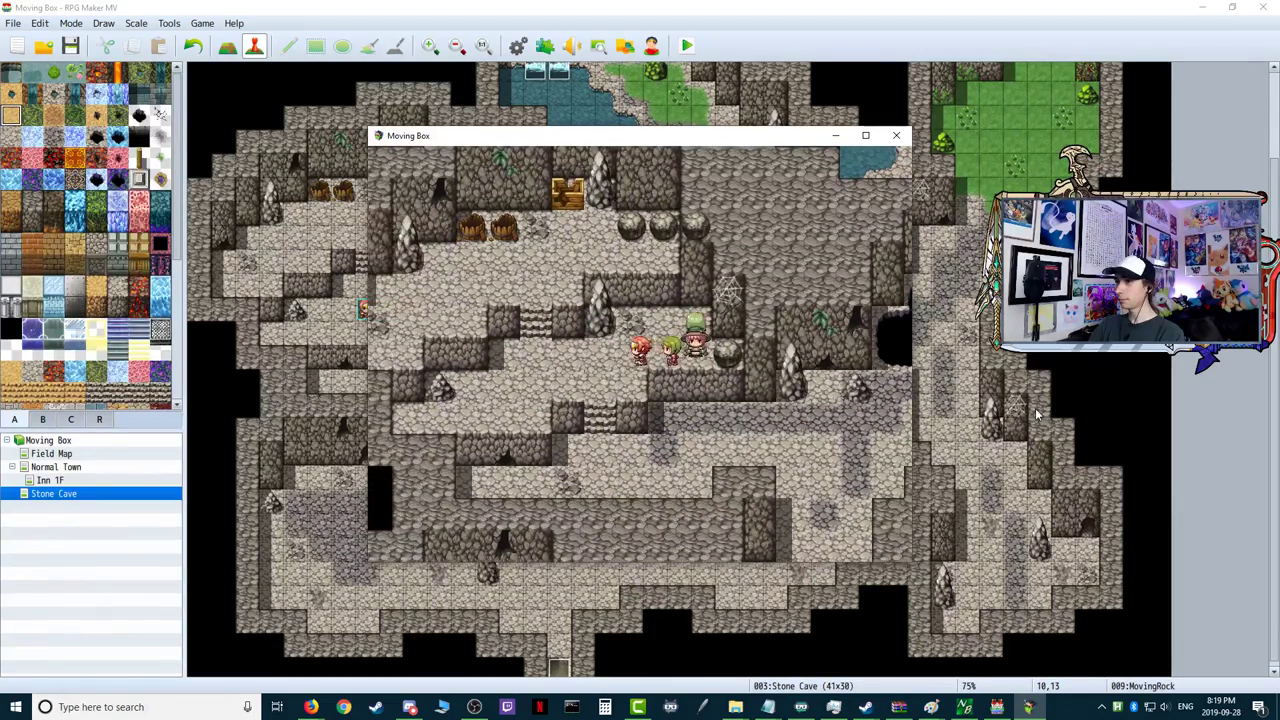
key("Up")
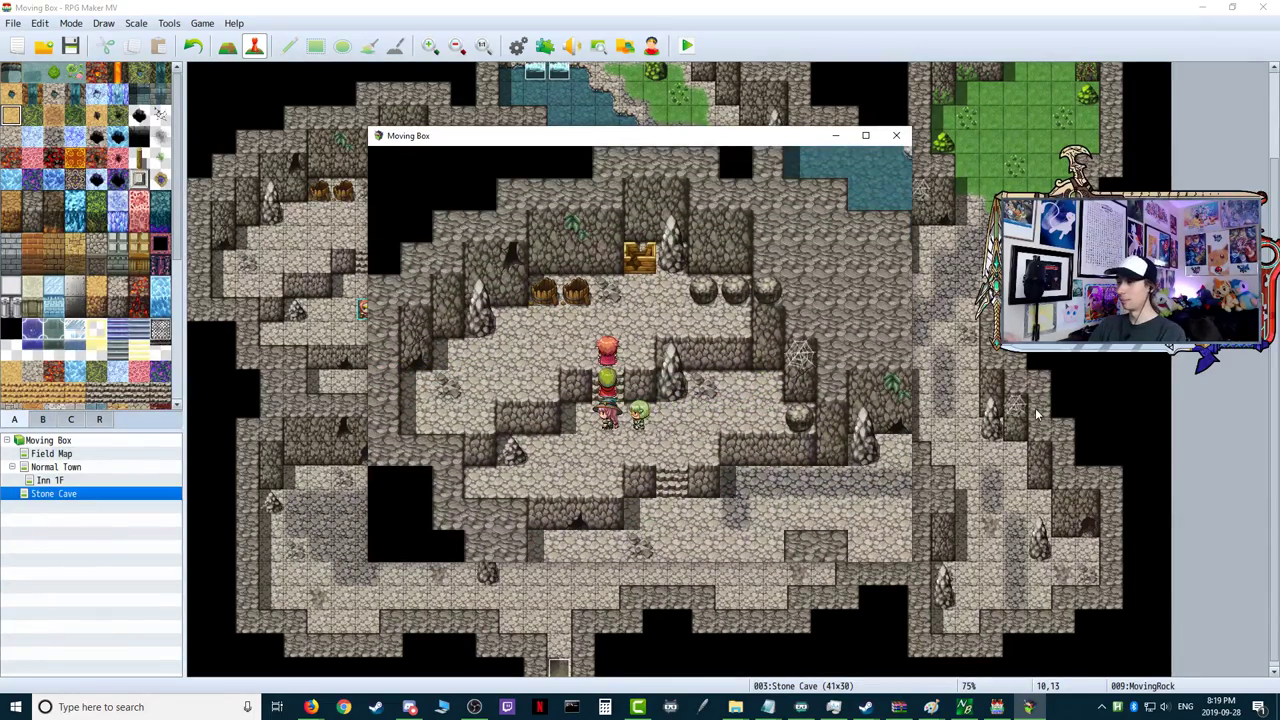
left_click(896, 135)
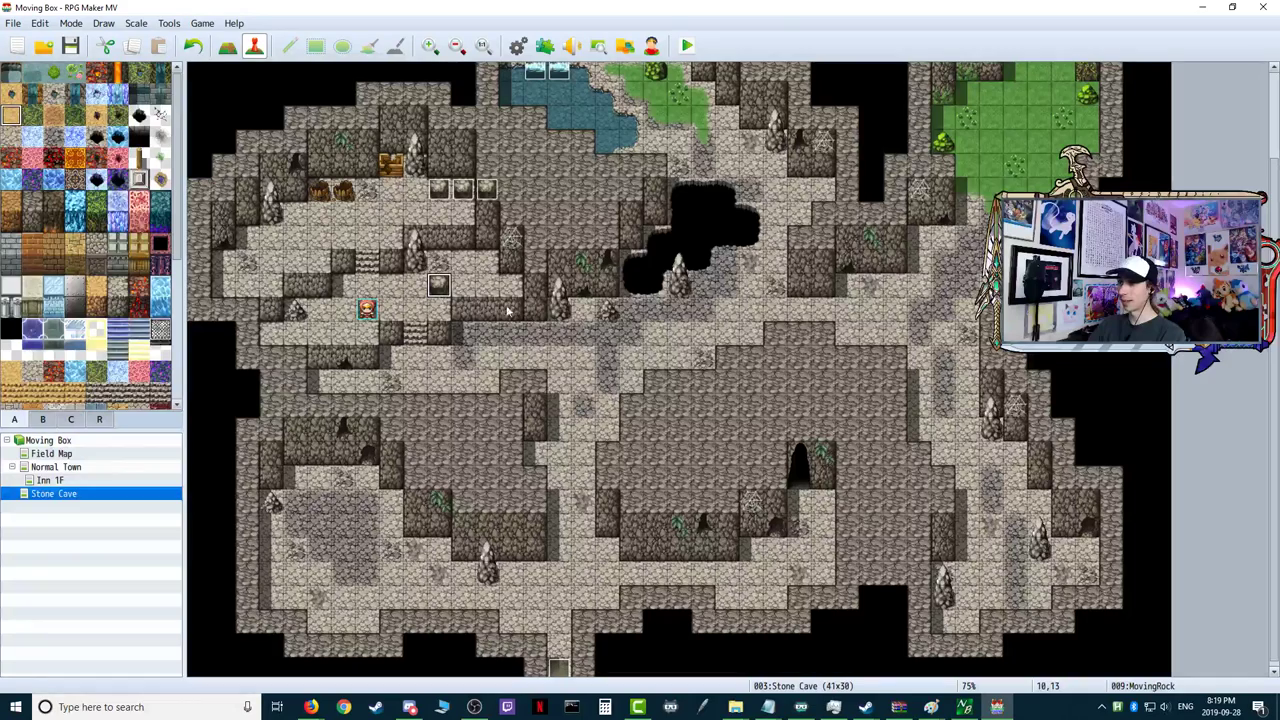
- Open the Game.rpgproject file of the Testing project from the Games folder
left_click(13, 22)
left_click(60, 62)
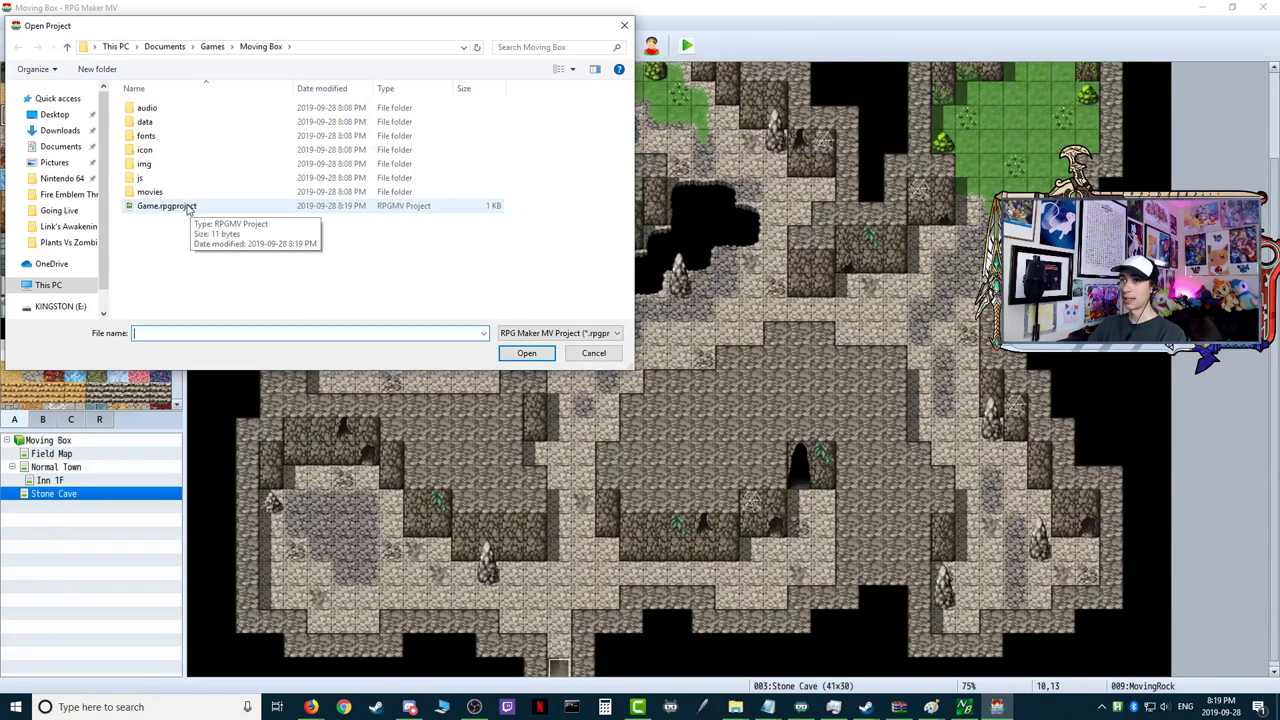
left_click(212, 46)
double_click(170, 122)
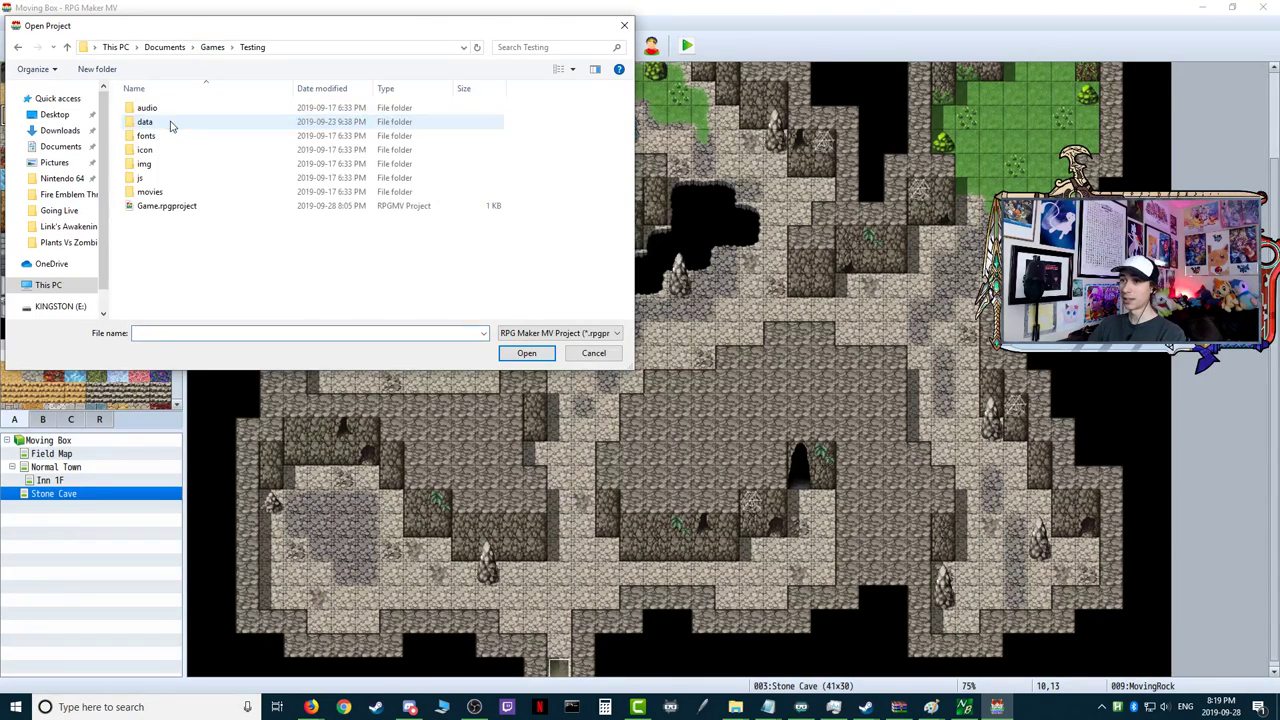
left_click(169, 206)
left_click(526, 353)
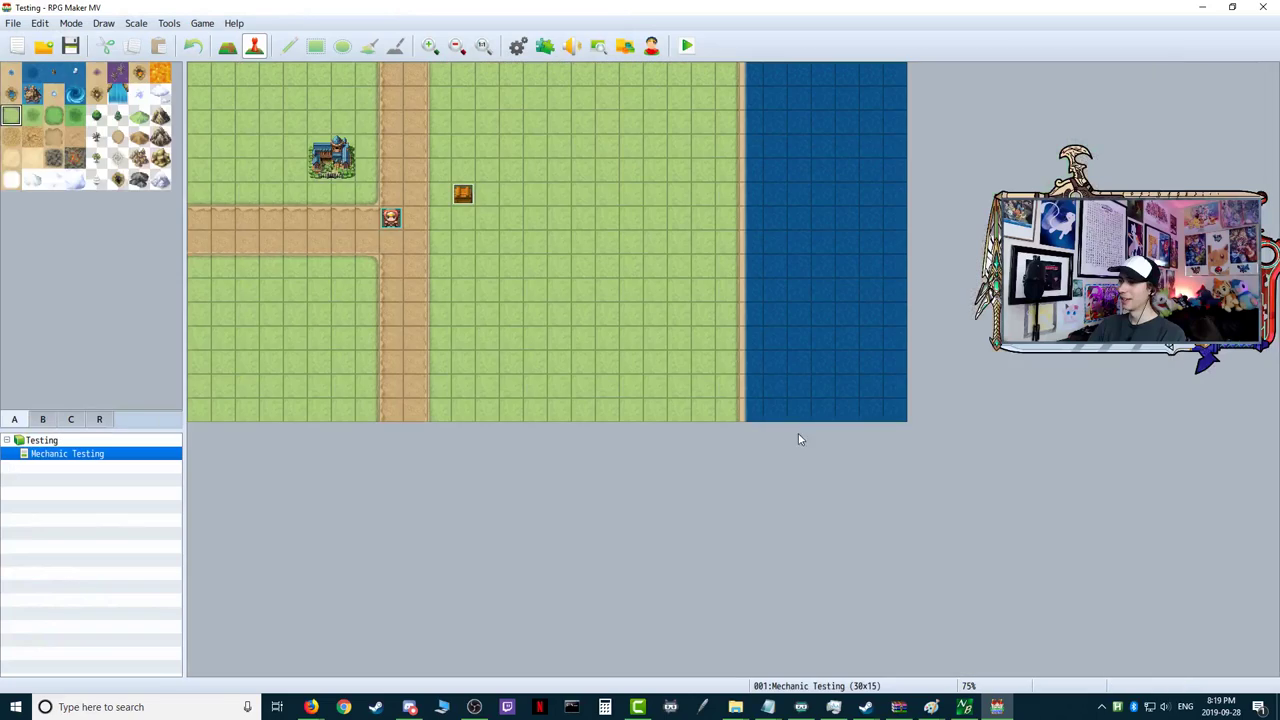
- Delete the Player movement route from the treasure chest event EV001
double_click(462, 197)
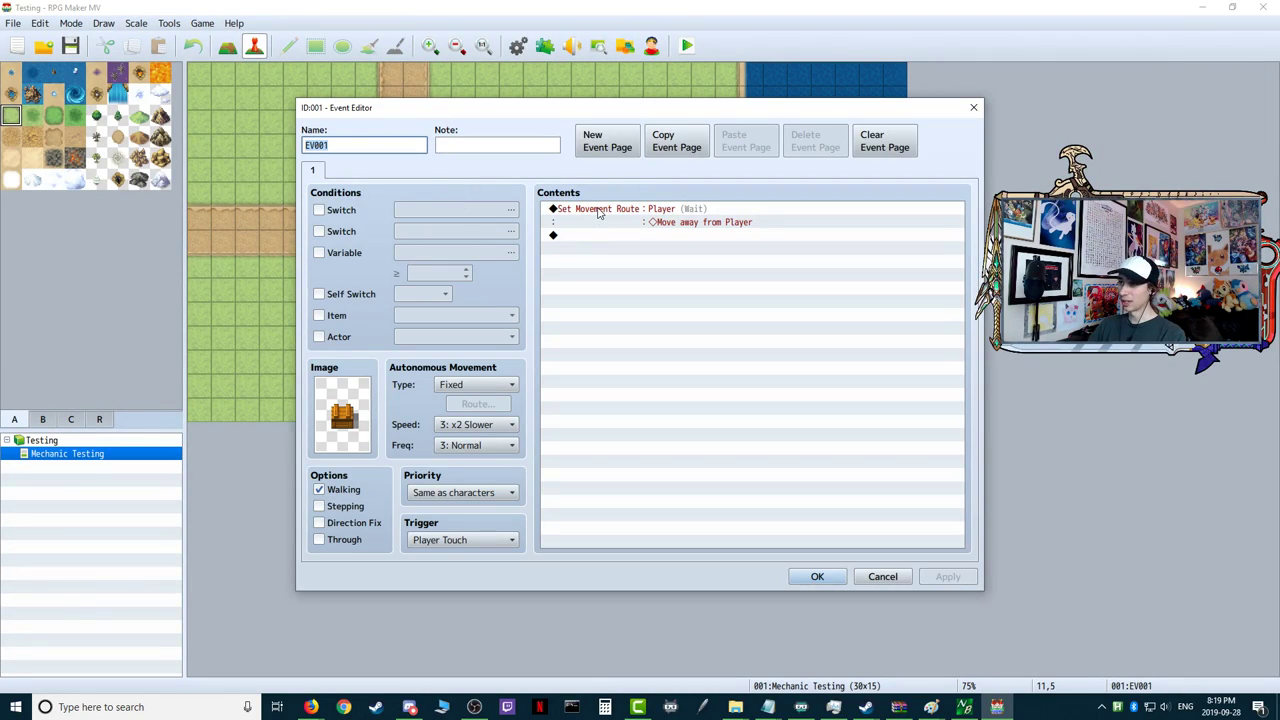
right_click(601, 211)
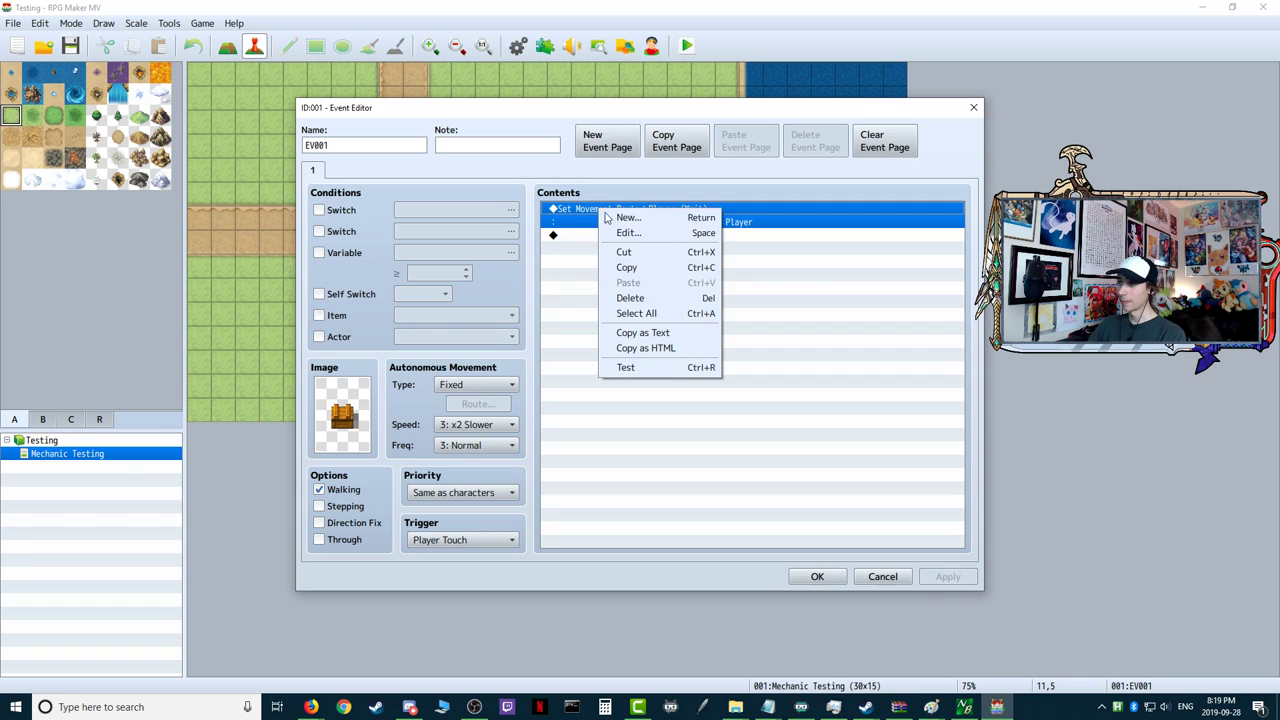
left_click(644, 299)
- Add a Player movement route with Skip If Cannot Move on, Wait for Completion off, and Direction Fix ON, Move away from Player, Direction Fix OFF
double_click(586, 211)
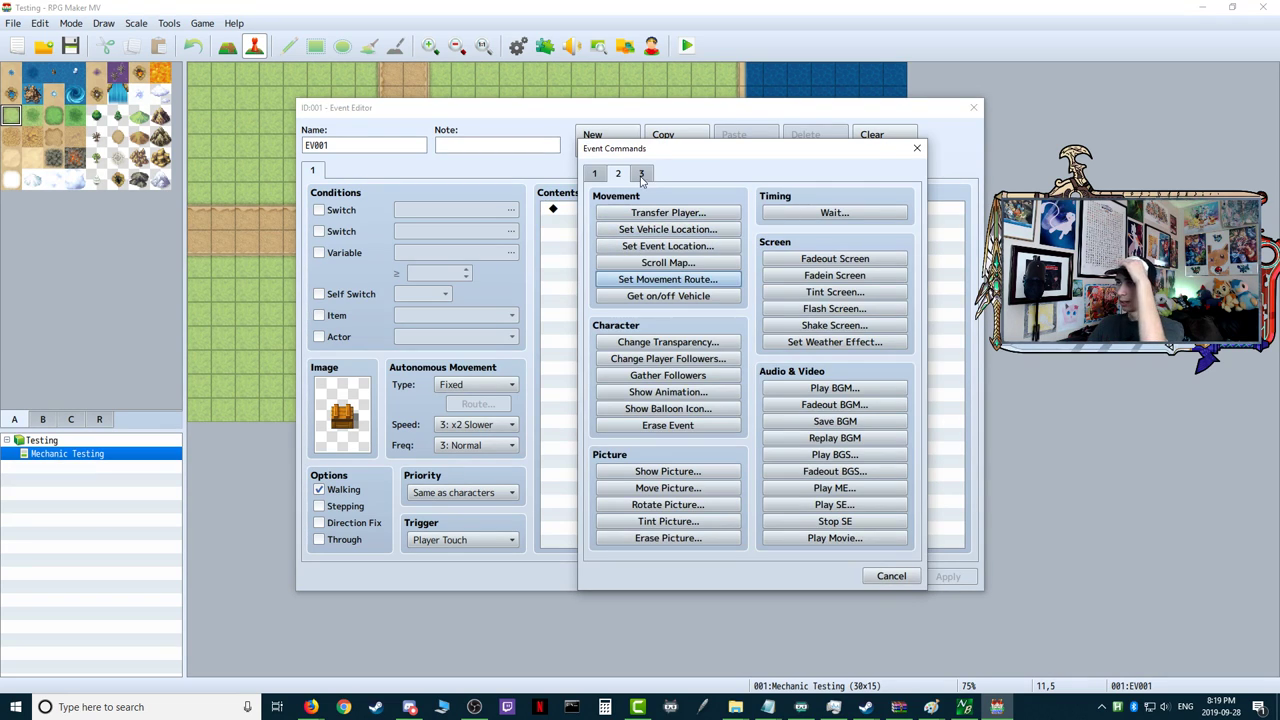
left_click(660, 280)
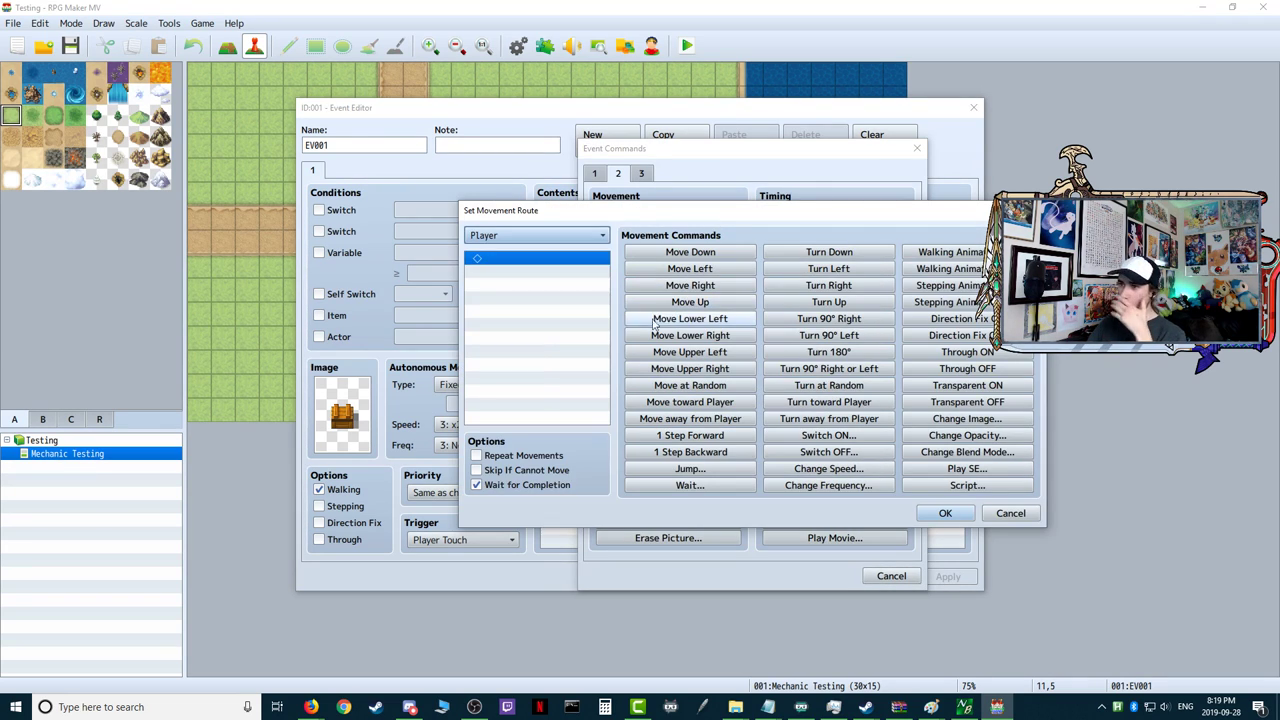
left_click(477, 471)
left_click(477, 486)
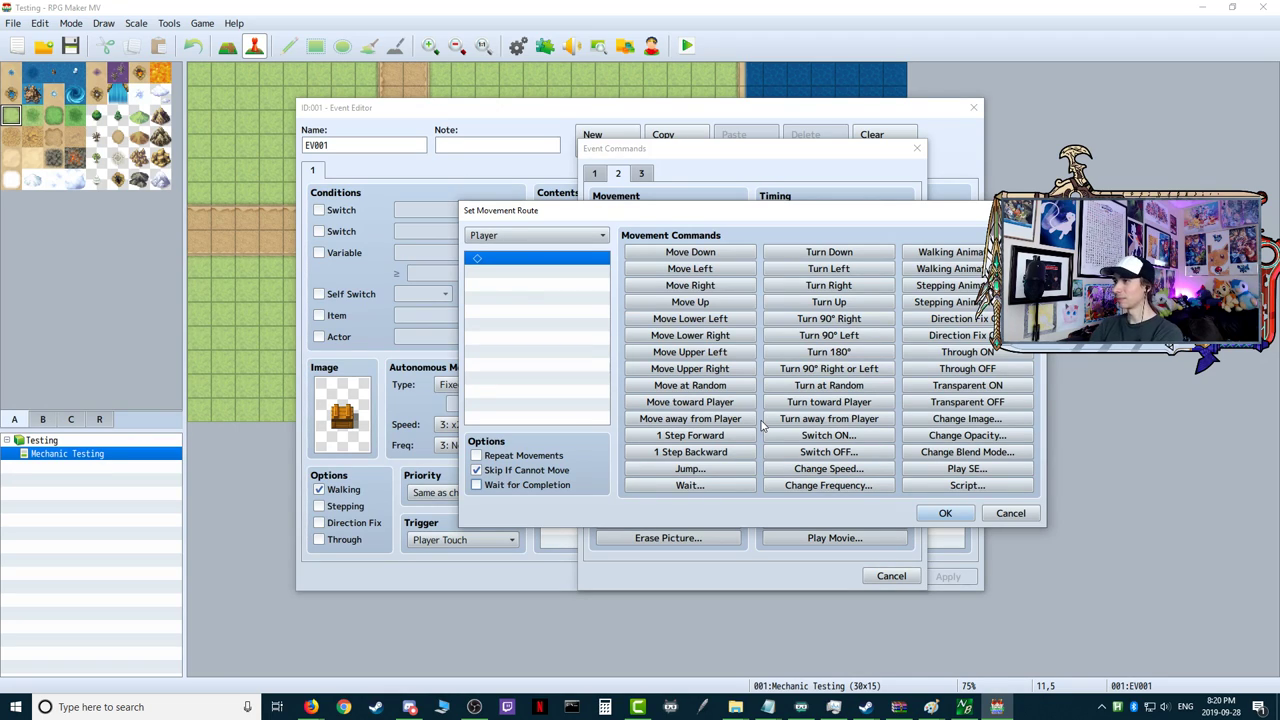
left_click(985, 318)
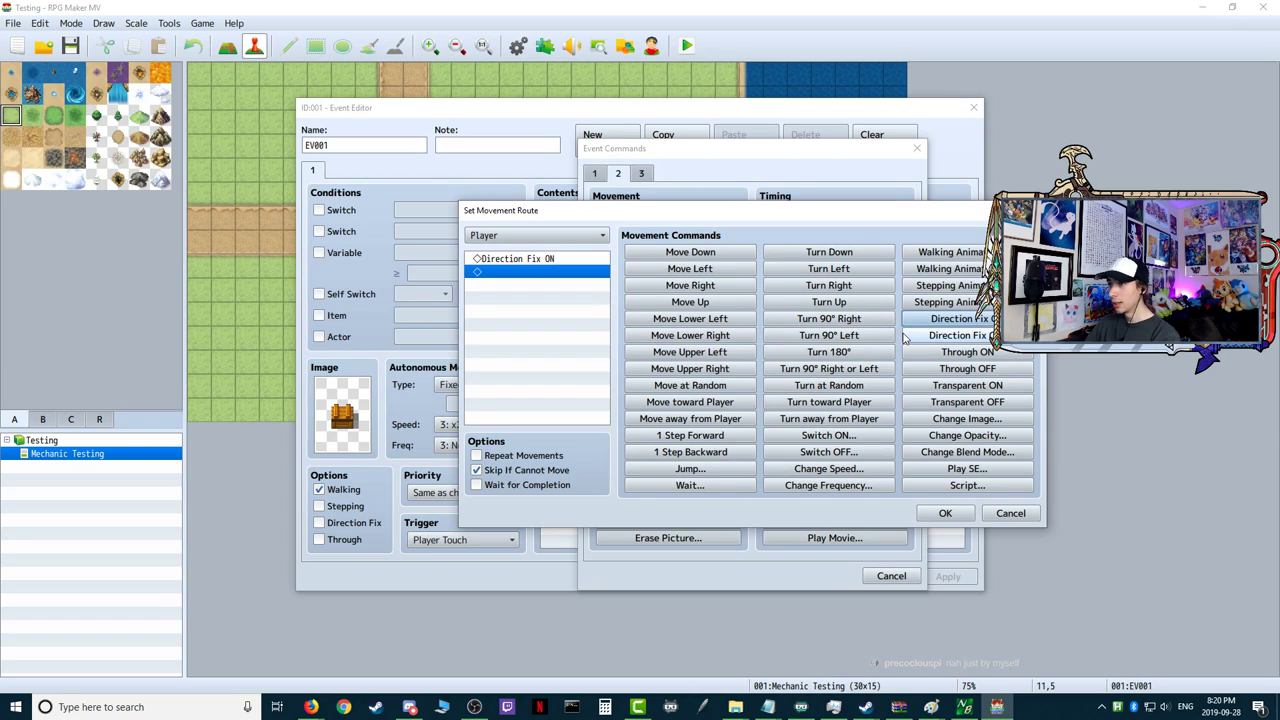
left_click(716, 424)
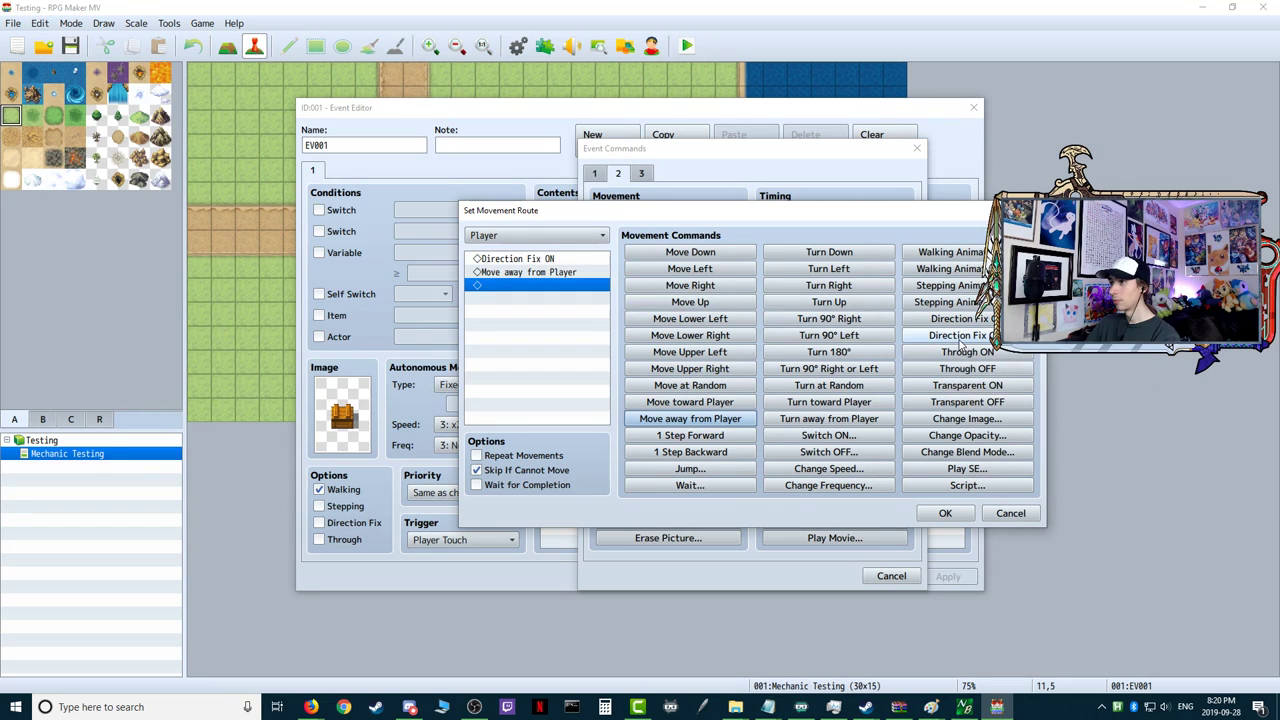
left_click(946, 337)
left_click(945, 513)
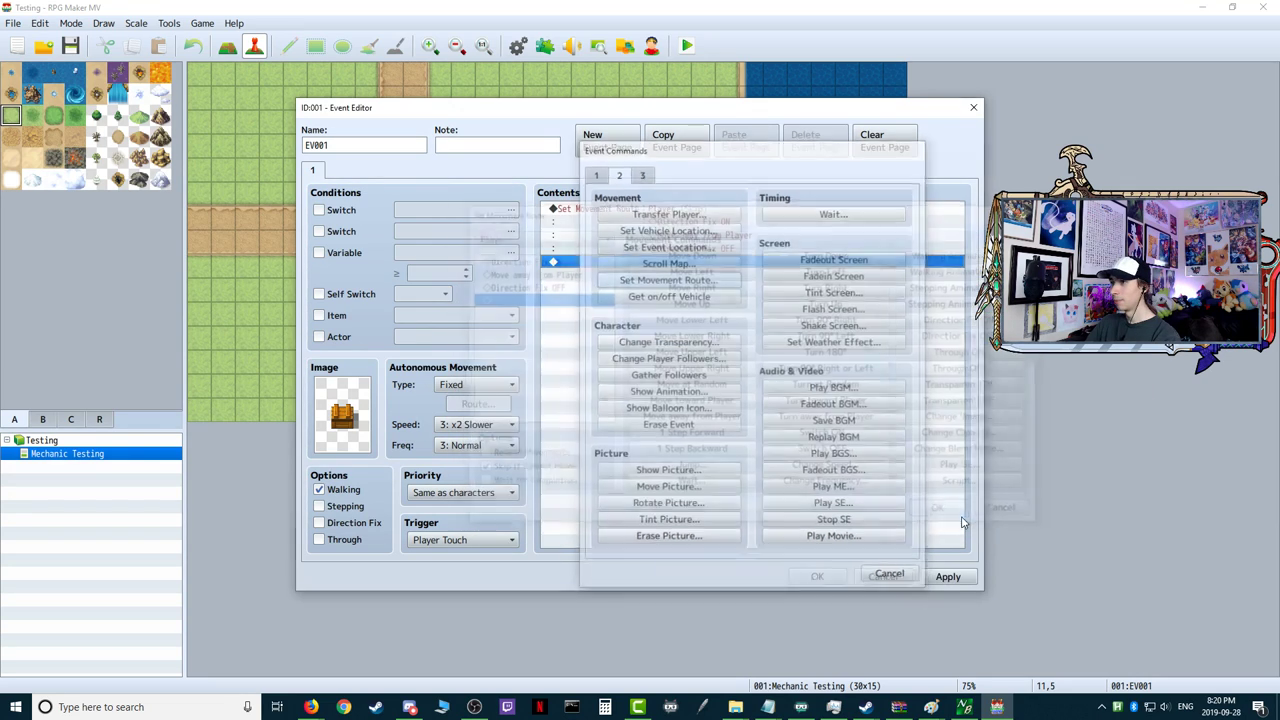
- Change the target of the chest's movement route from Player to This Event
double_click(600, 266)
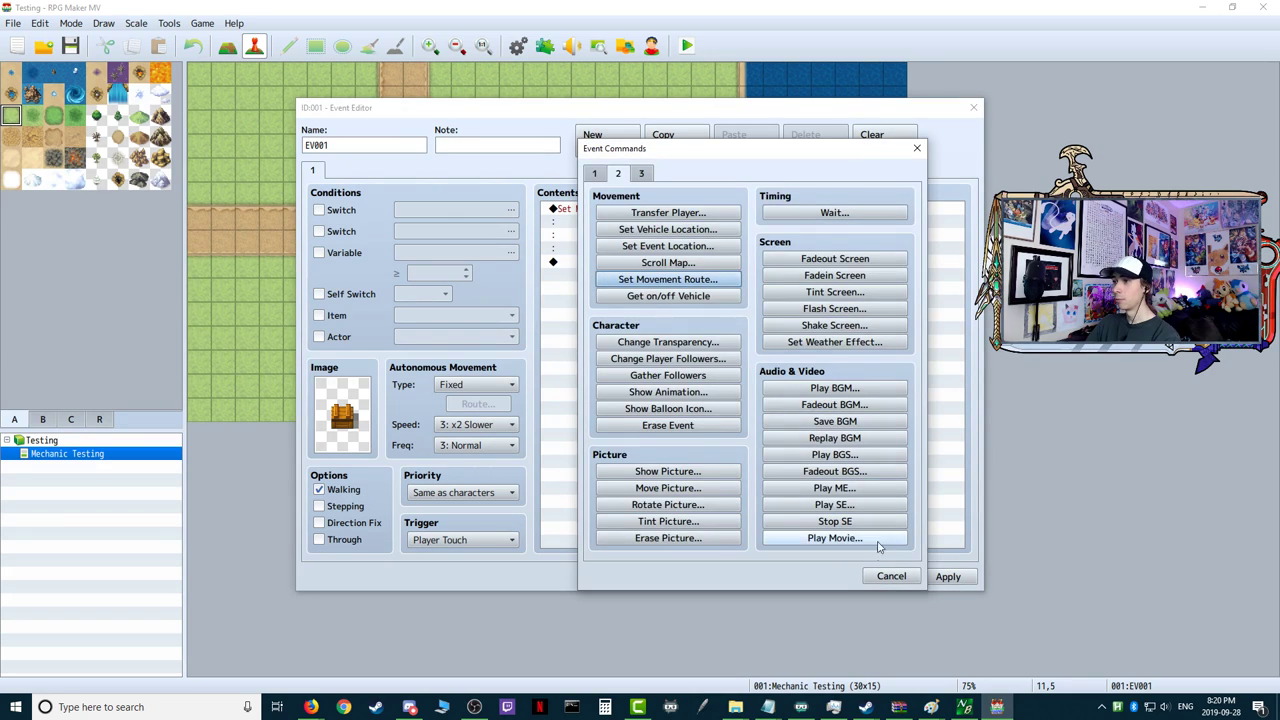
left_click(817, 467)
left_click(620, 208)
right_click(620, 208)
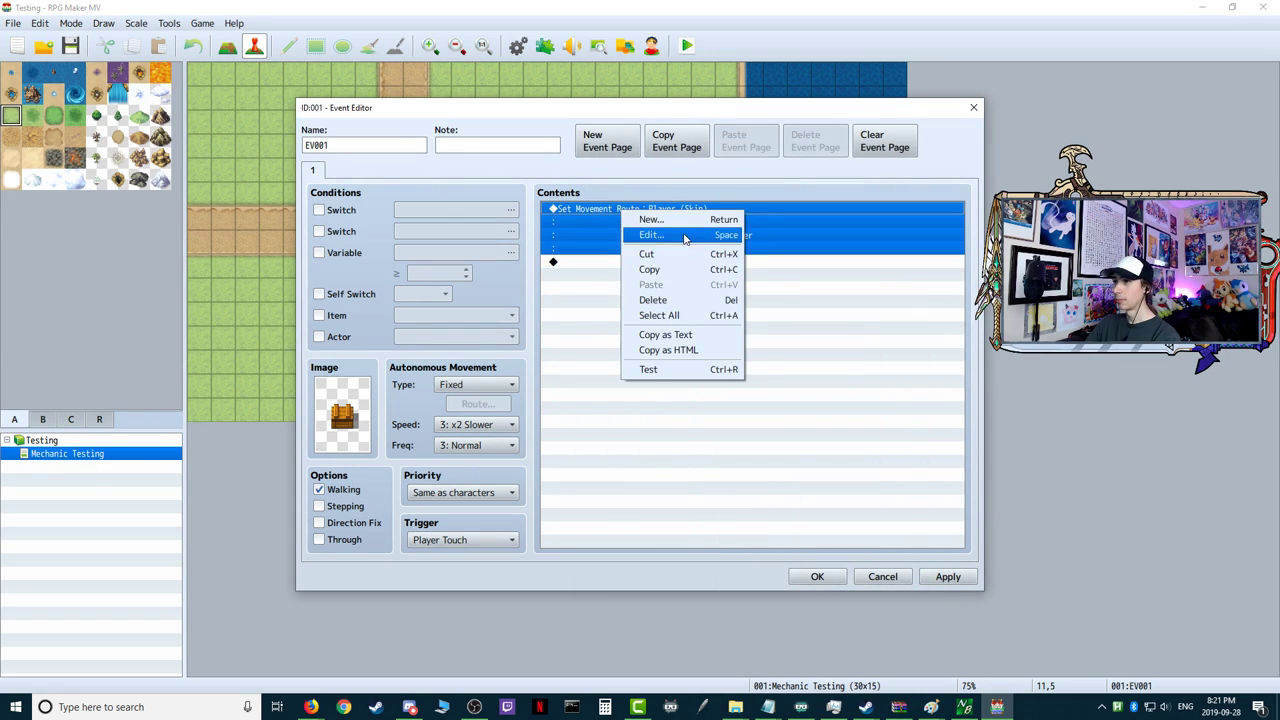
left_click(628, 236)
left_click(535, 235)
left_click(460, 268)
left_click(895, 515)
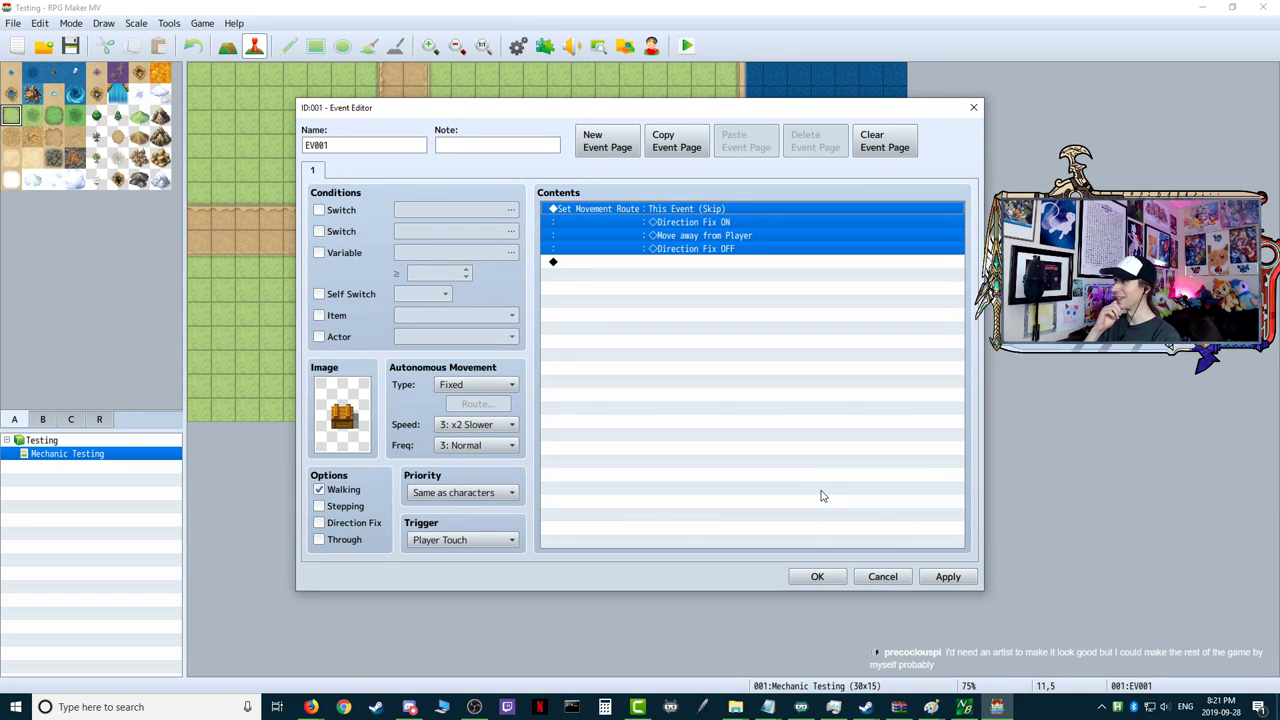
left_click(619, 262)
double_click(619, 262)
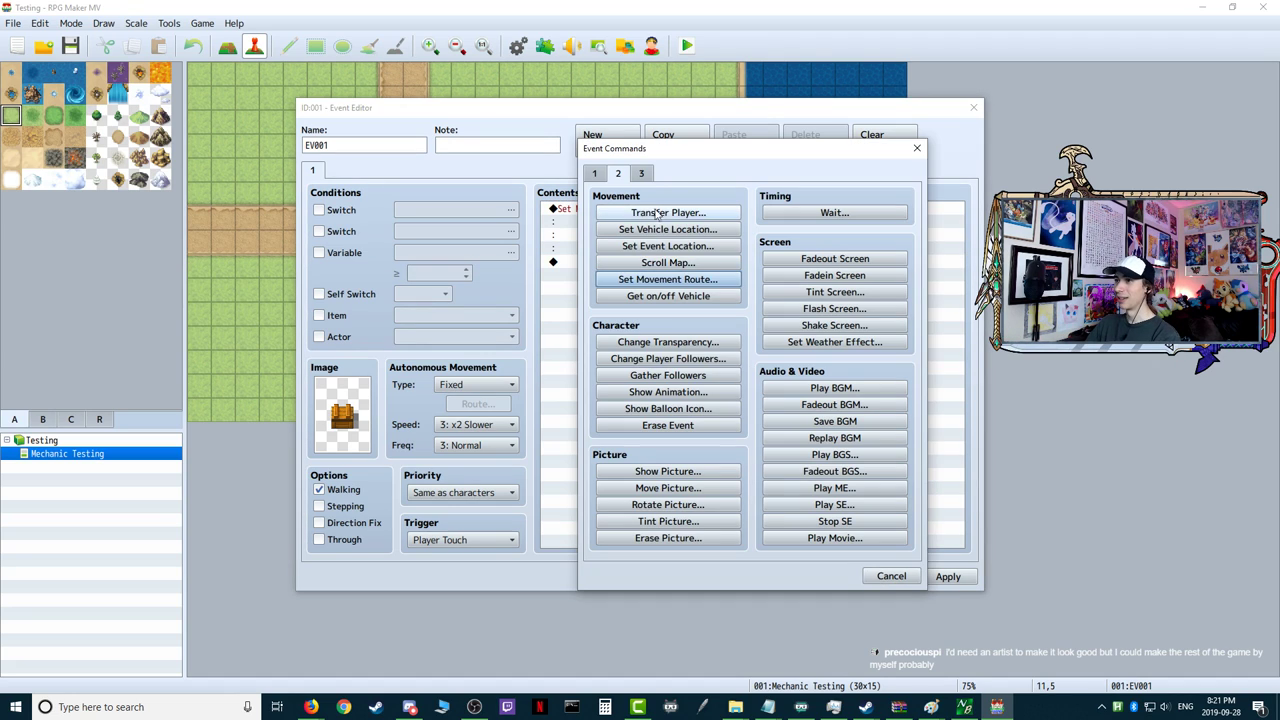
left_click(687, 281)
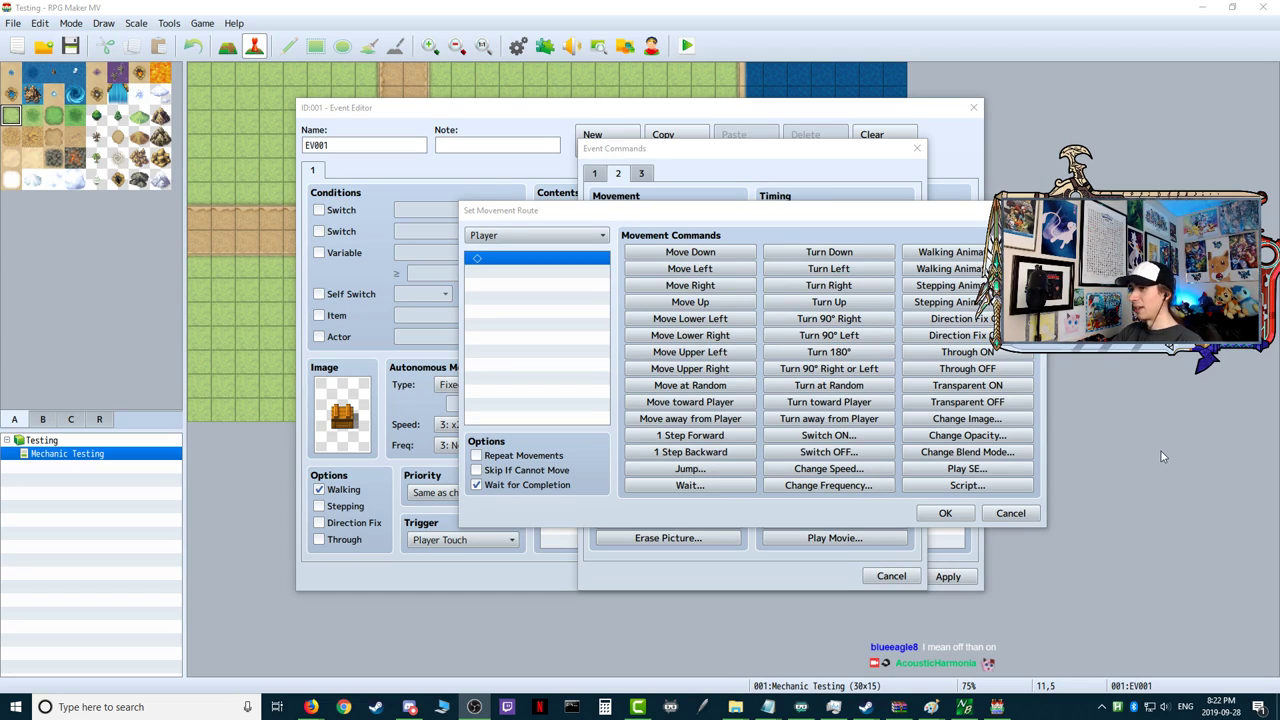
left_click(781, 217)
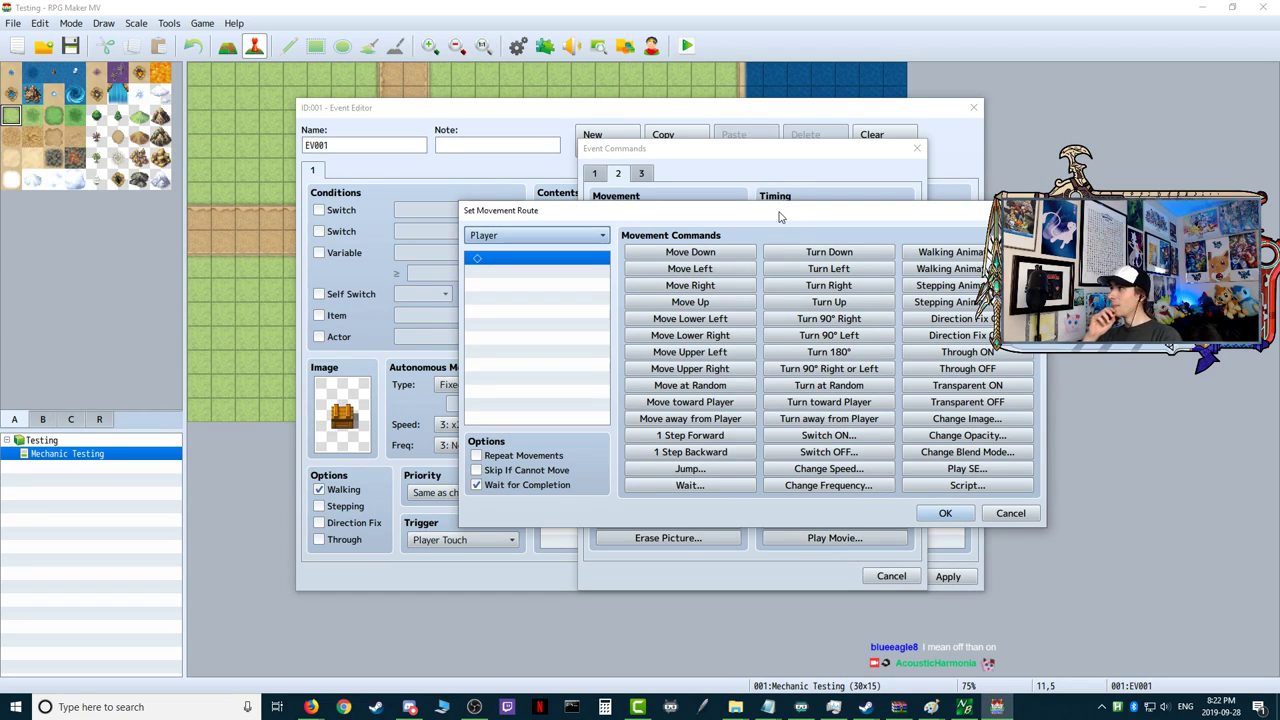
left_click(1012, 516)
left_click(891, 576)
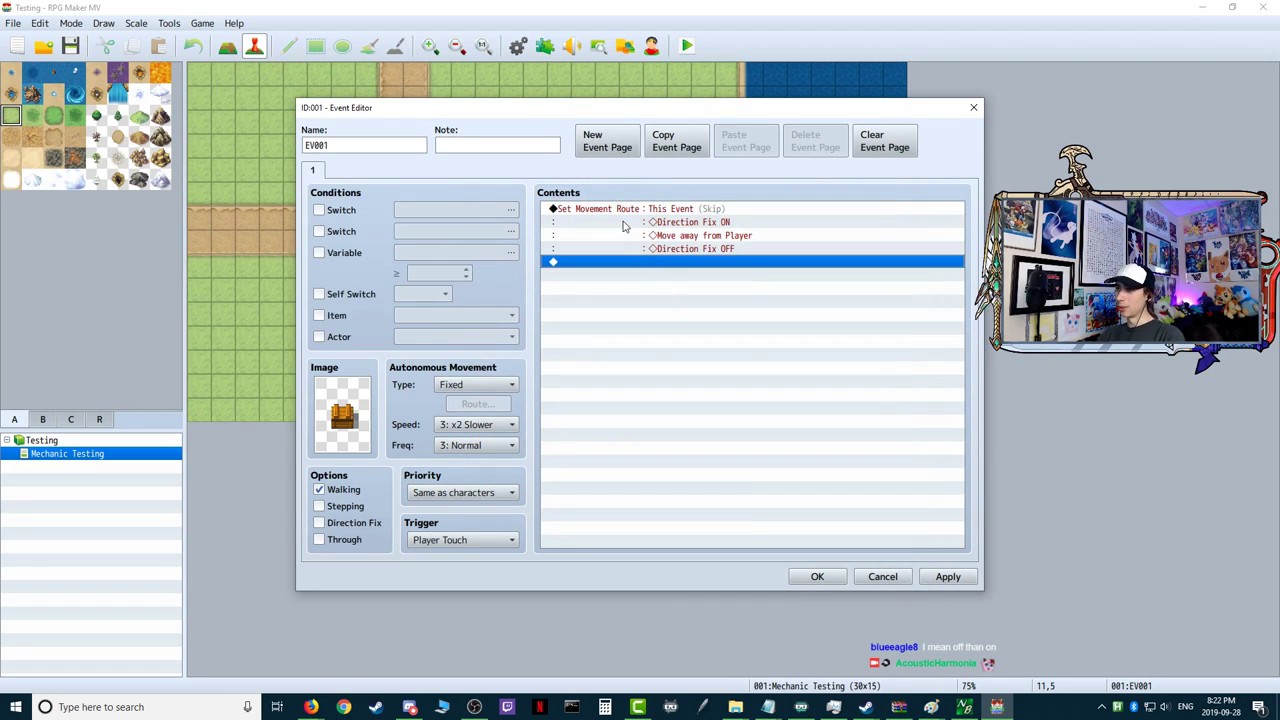
- Rework the chest's movement route to run Direction Fix OFF, Move away from Player, and Direction Fix ON, deleting the two original direction fix commands
right_click(627, 212)
left_click(655, 234)
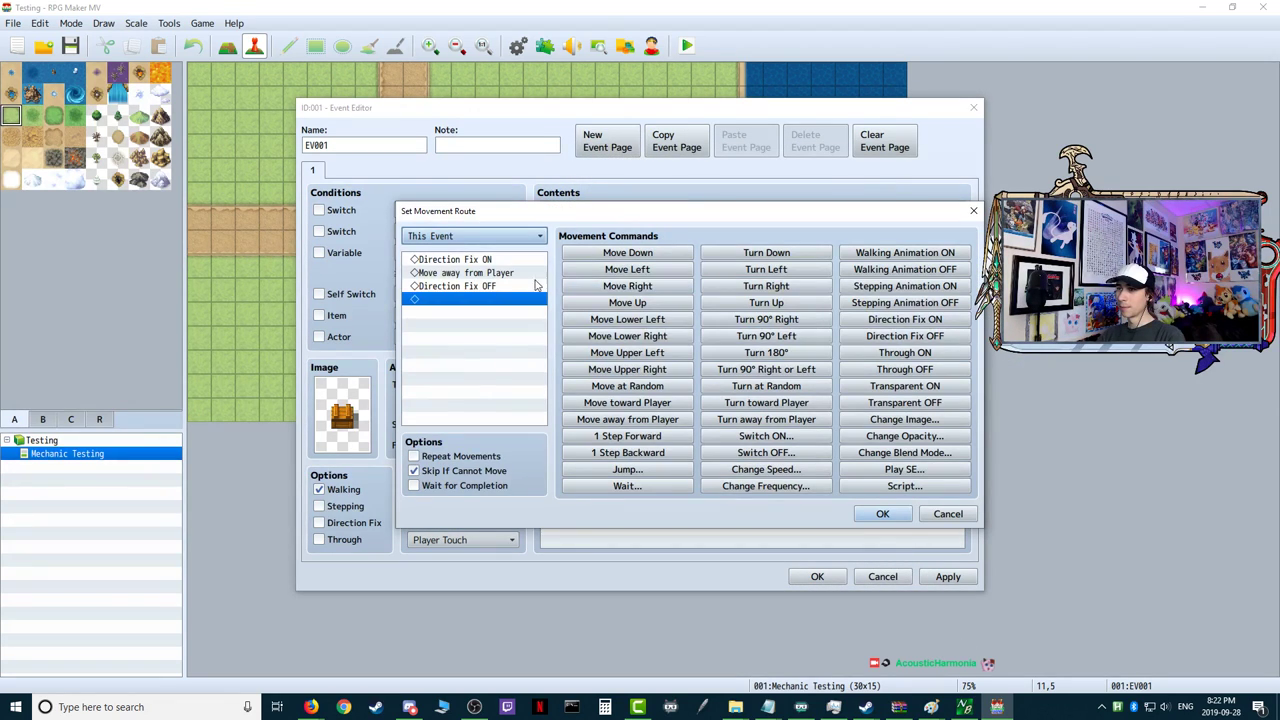
left_click(494, 260)
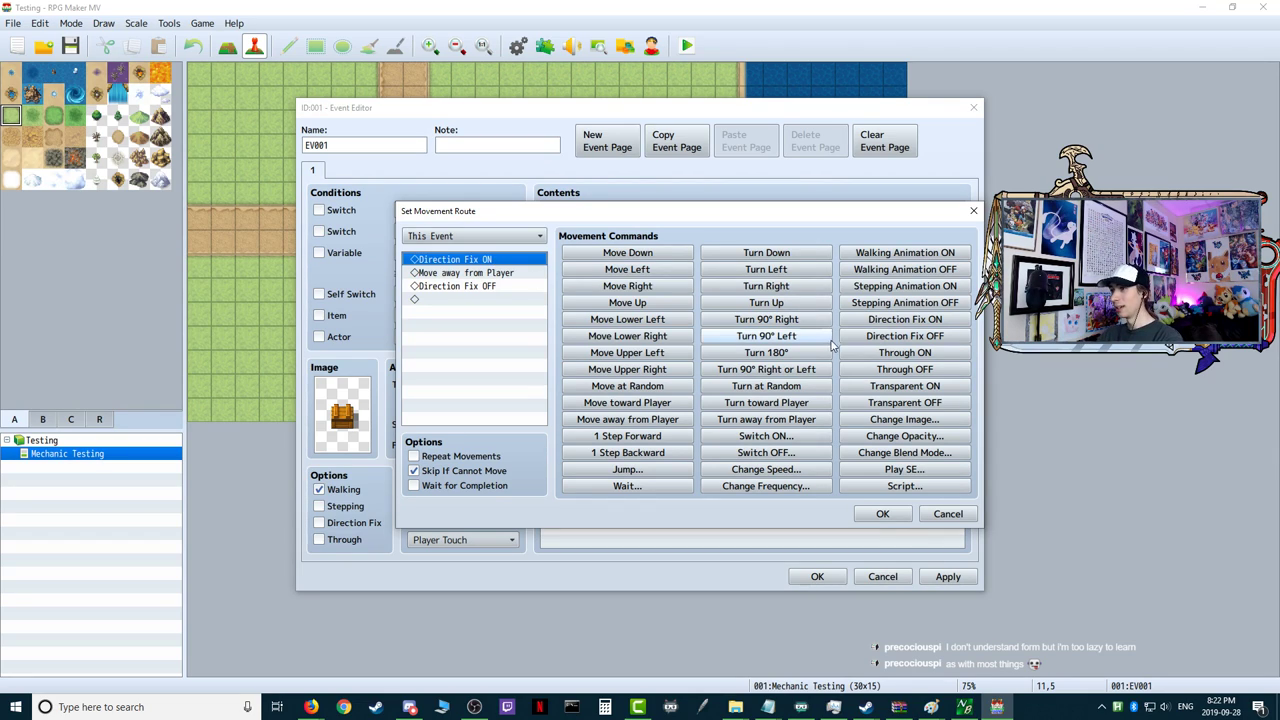
left_click(904, 336)
left_click(493, 299)
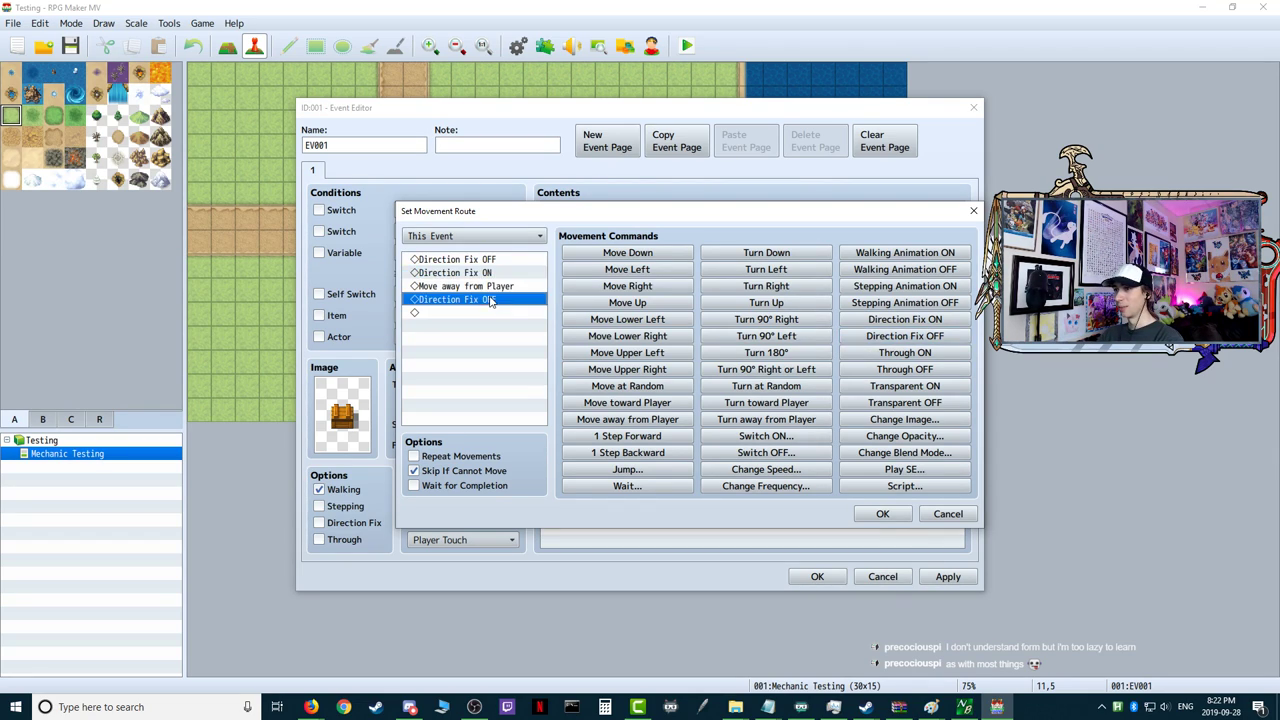
left_click(904, 319)
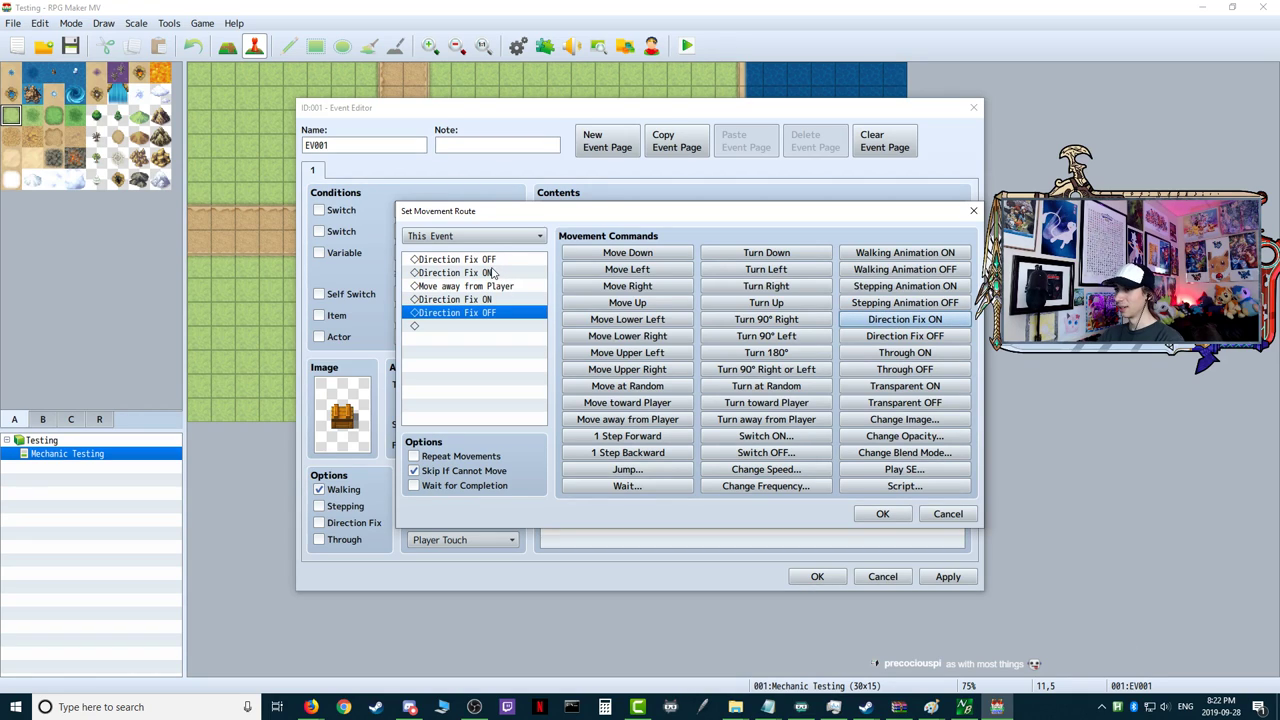
right_click(503, 272)
left_click(523, 342)
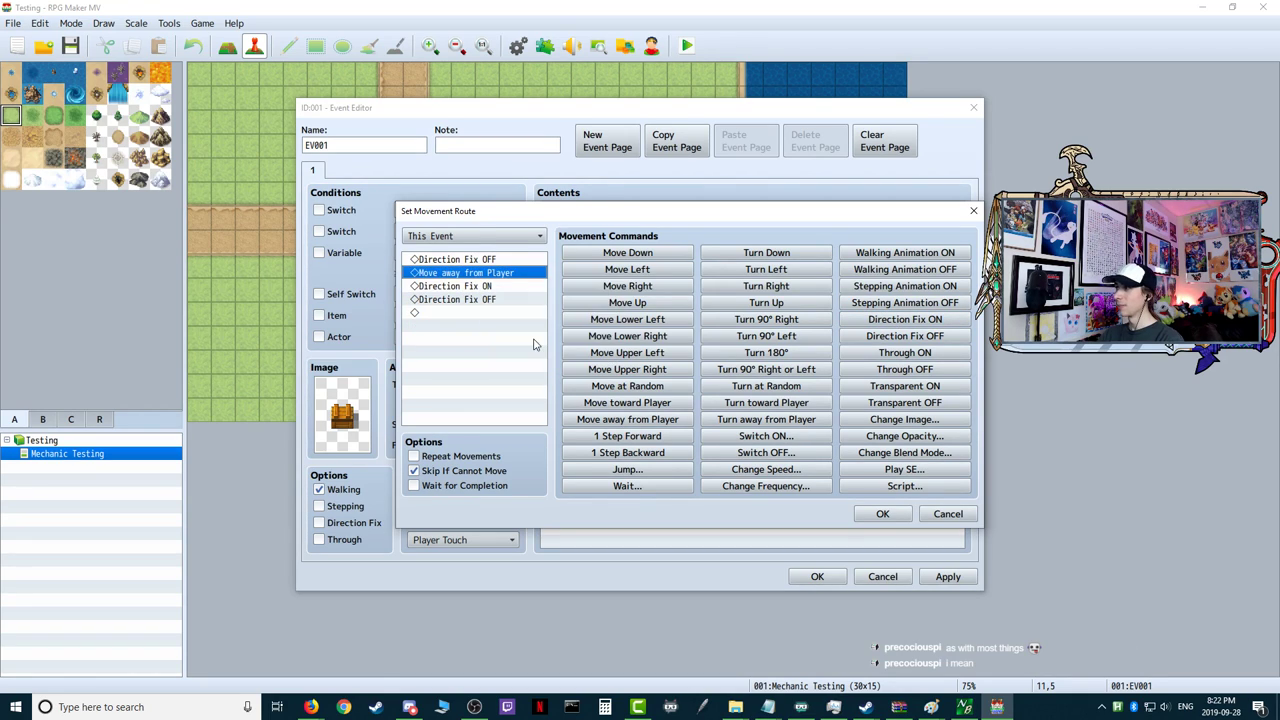
right_click(493, 299)
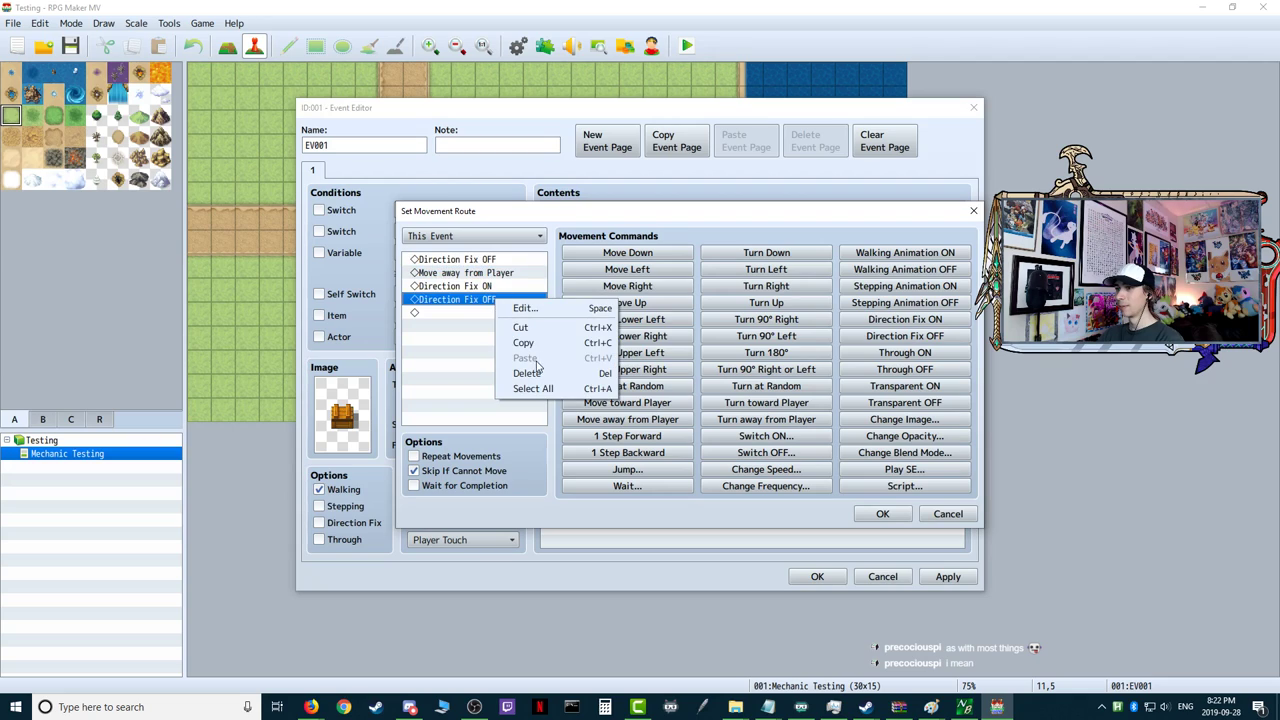
left_click(530, 373)
left_click(882, 513)
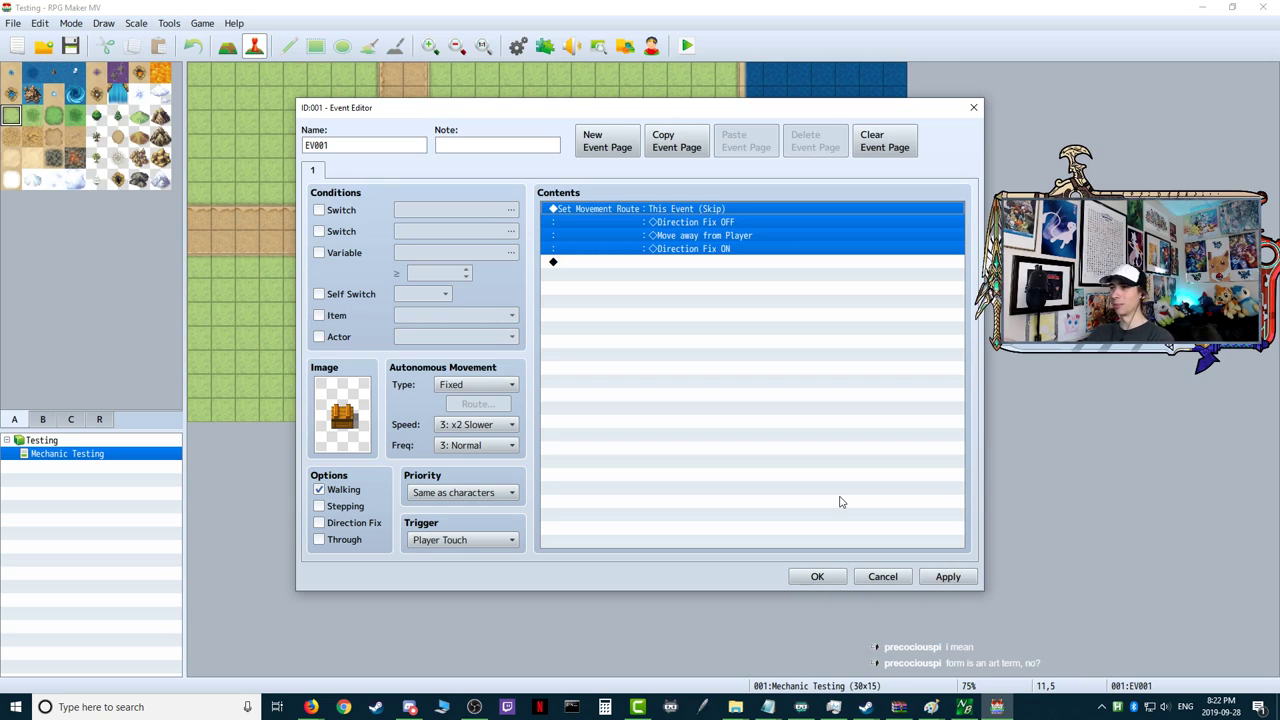
- Add a second movement route for the Player with Skip If Cannot Move on, running Direction Fix OFF, 1 Step Forward, and Direction Fix ON
double_click(640, 263)
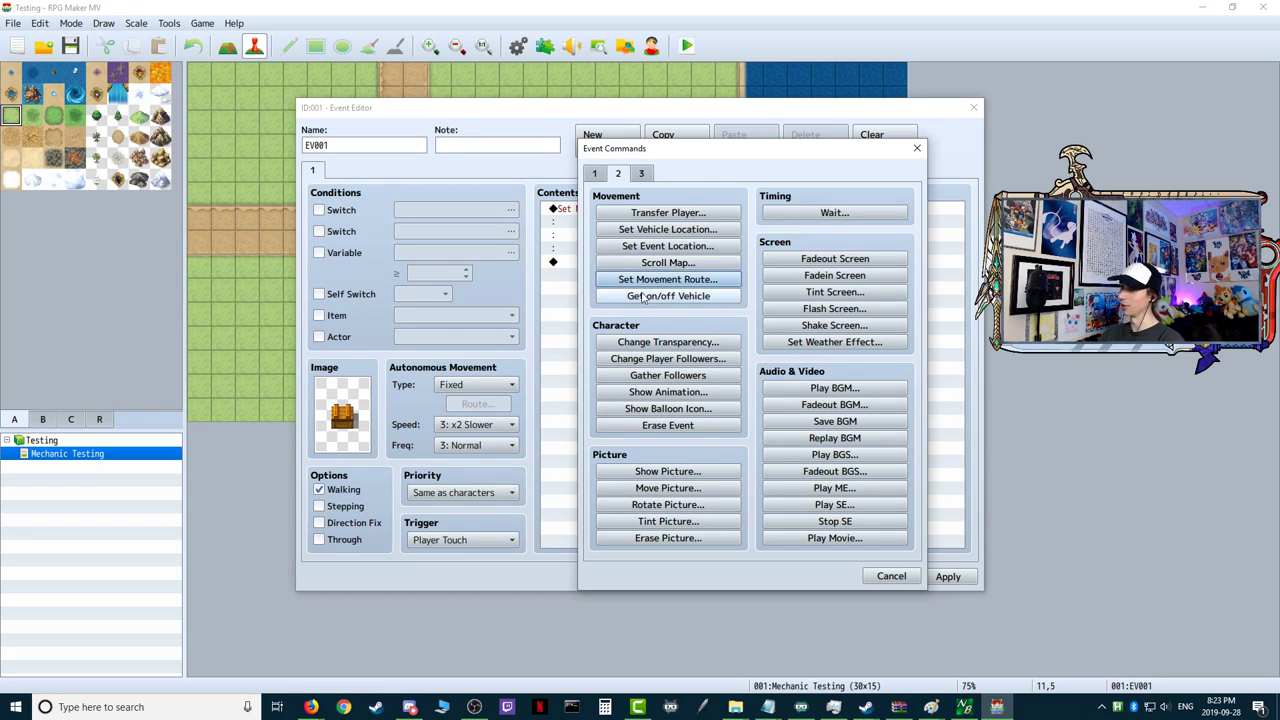
left_click(668, 280)
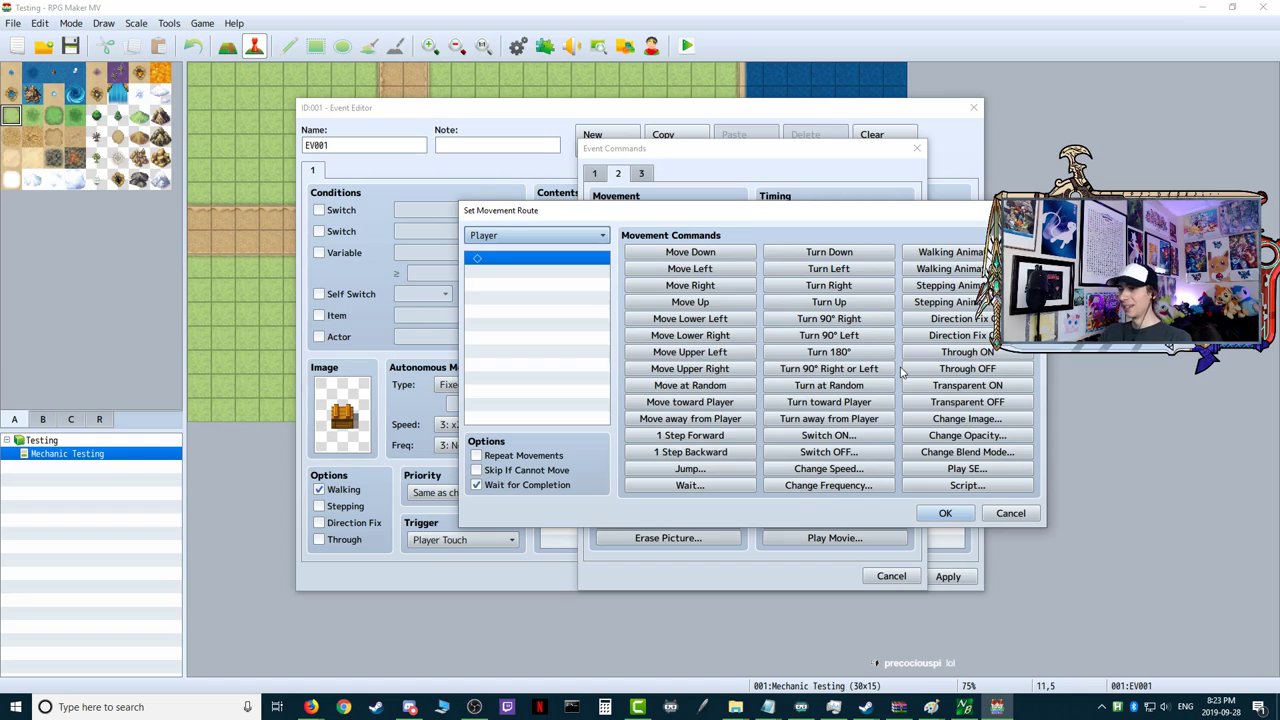
left_click(477, 470)
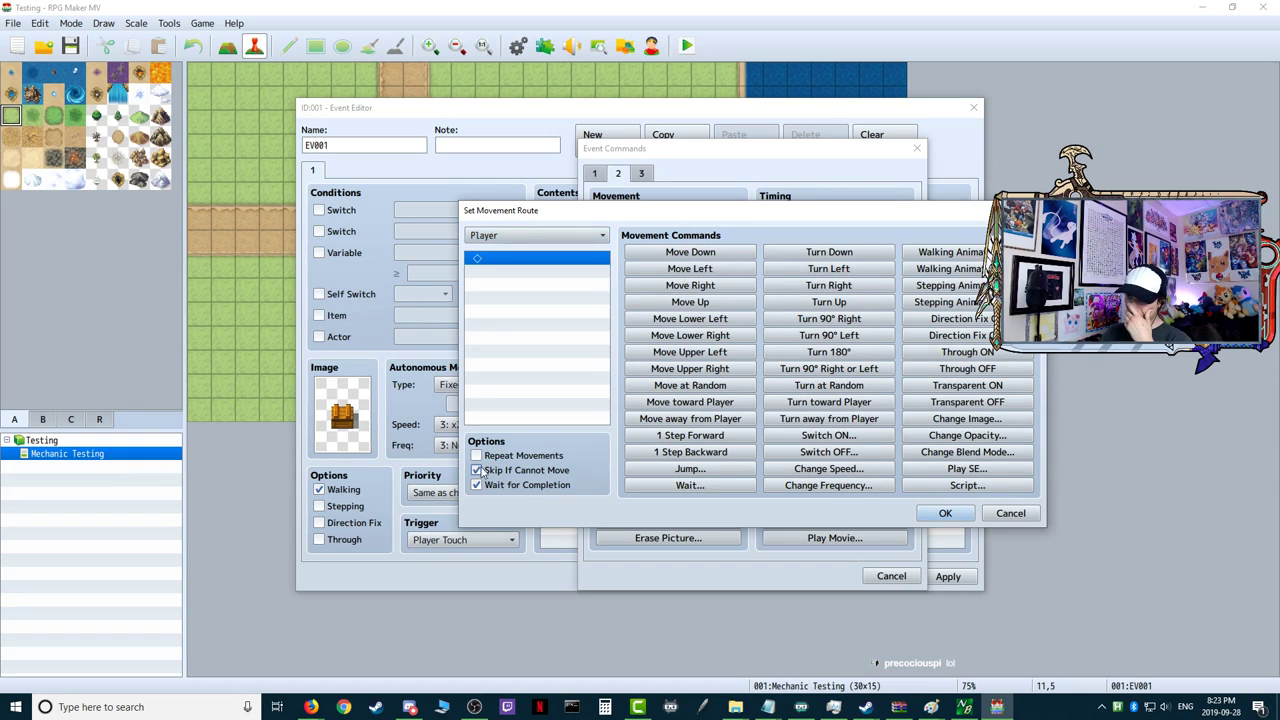
left_click(930, 338)
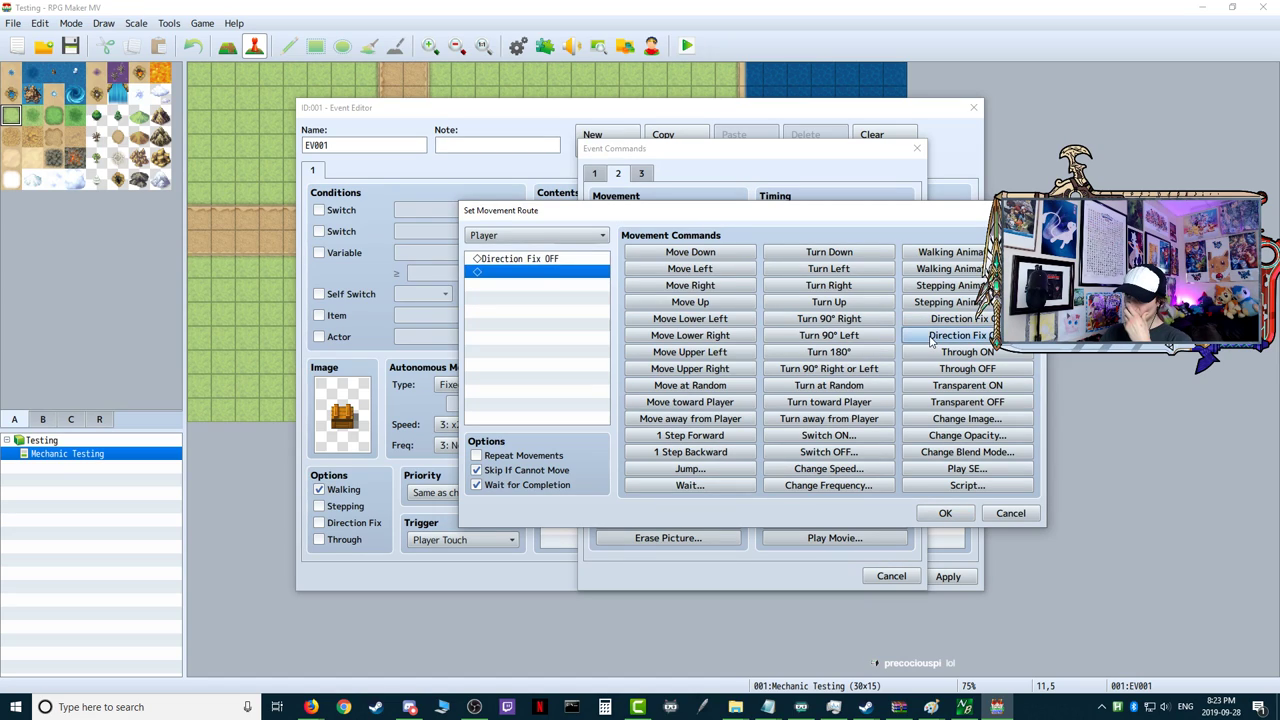
left_click(672, 440)
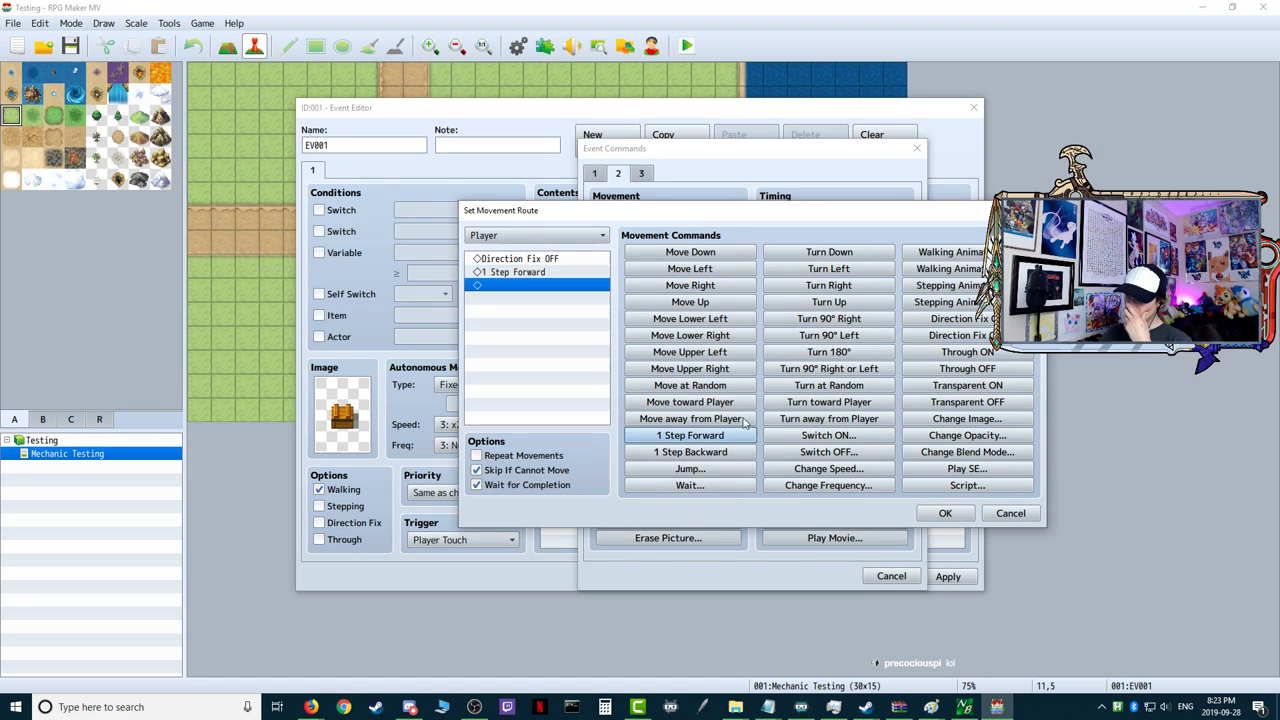
left_click(966, 333)
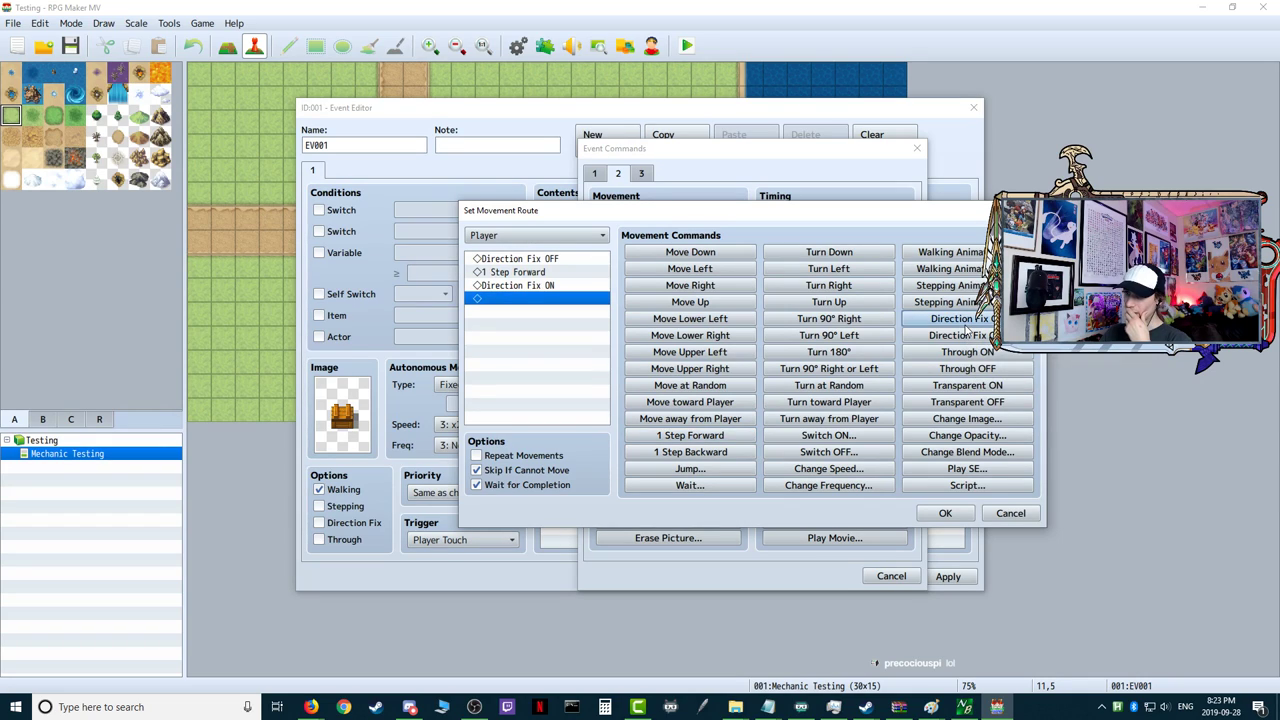
- Delete both Direction Fix commands from the Player route, keeping only 1 Step Forward
left_click(508, 275)
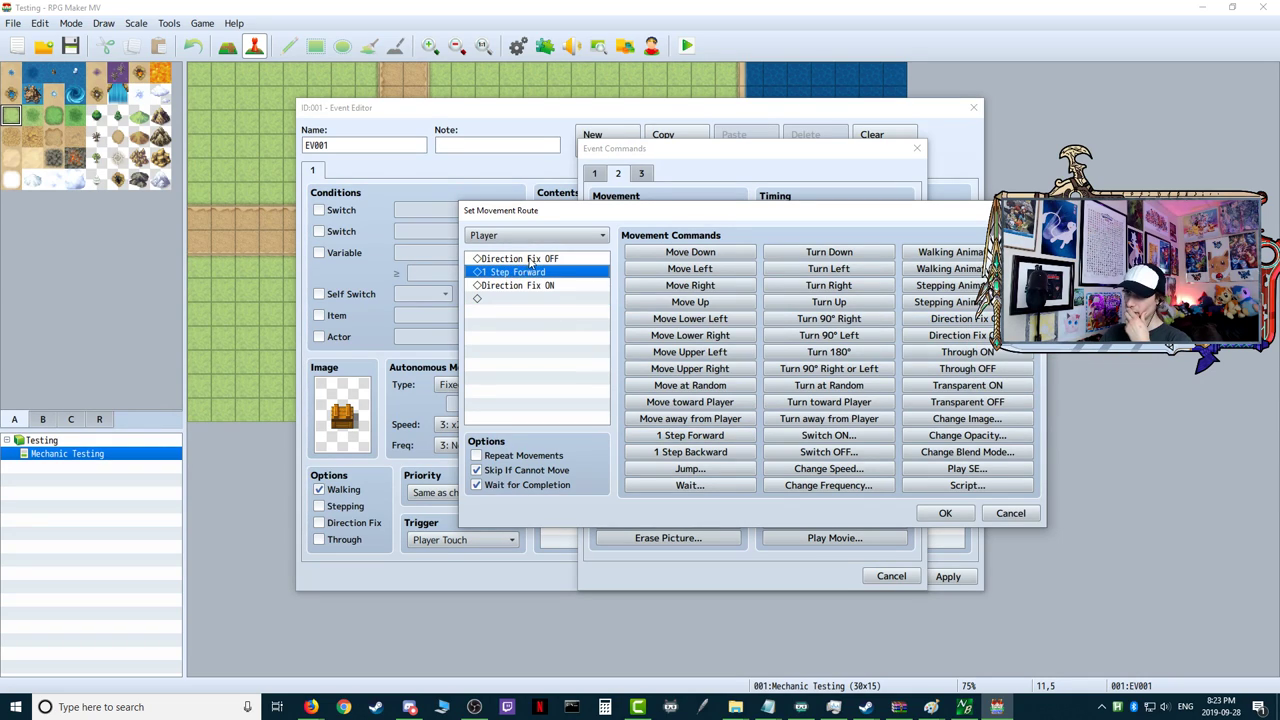
left_click(530, 260)
right_click(530, 262)
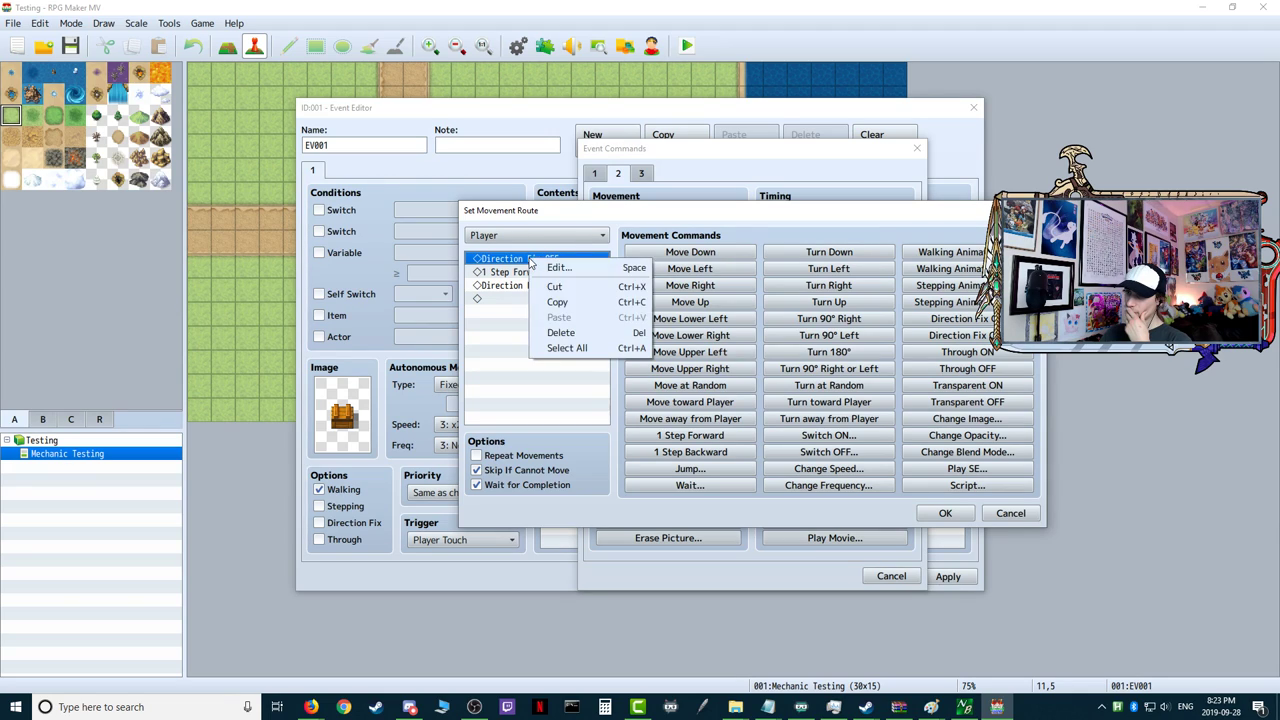
left_click(566, 334)
right_click(524, 278)
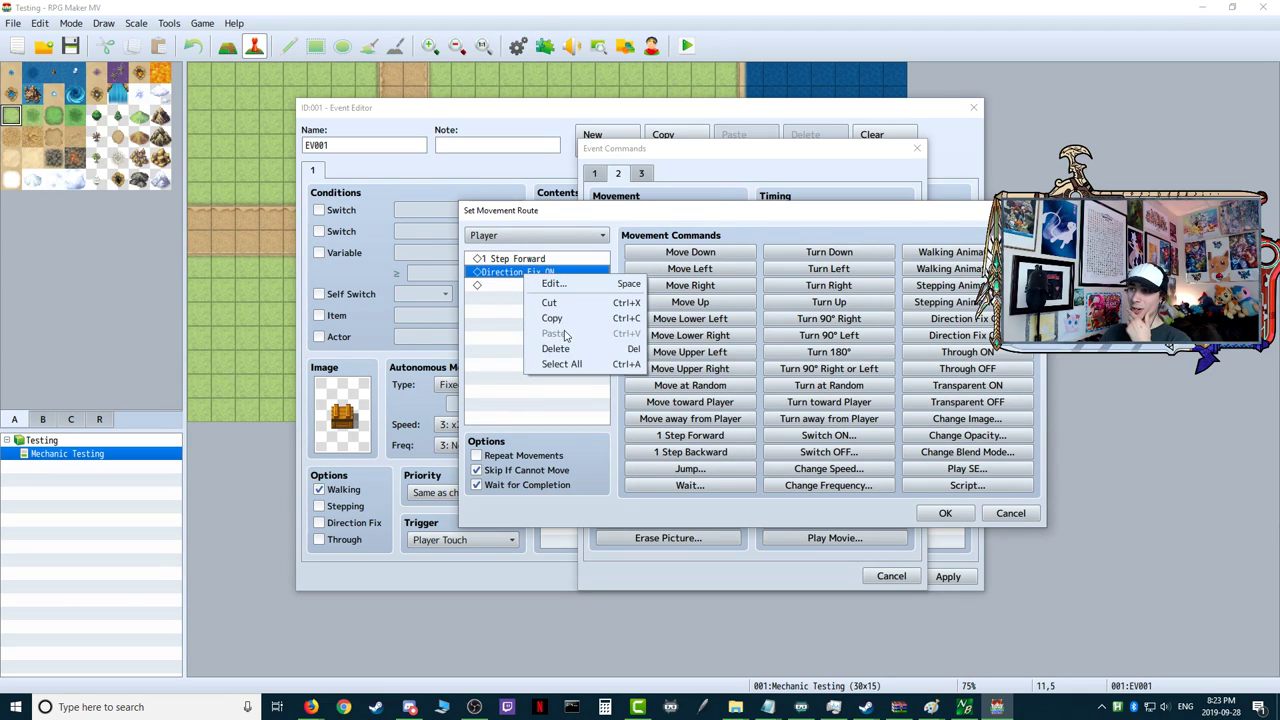
left_click(566, 345)
- Insert a change to speed 3 before 1 Step Forward and speed 4 after it, and save the chest event
left_click(545, 260)
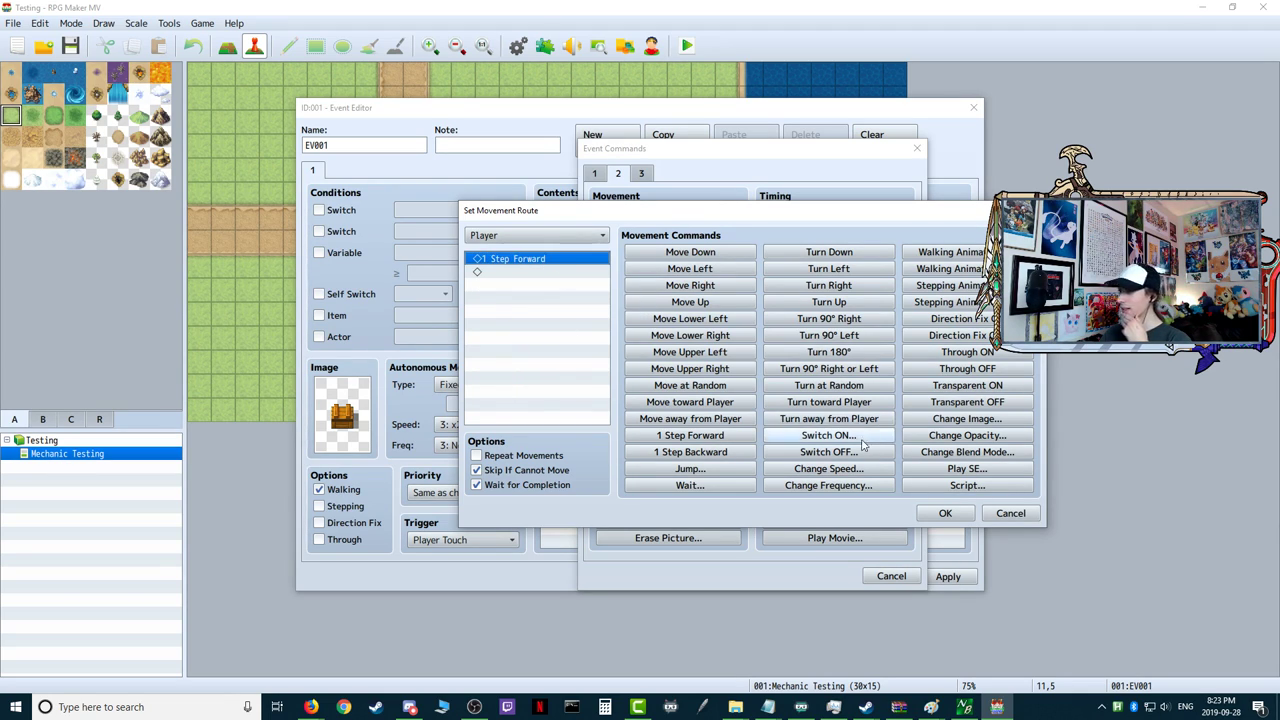
left_click(828, 468)
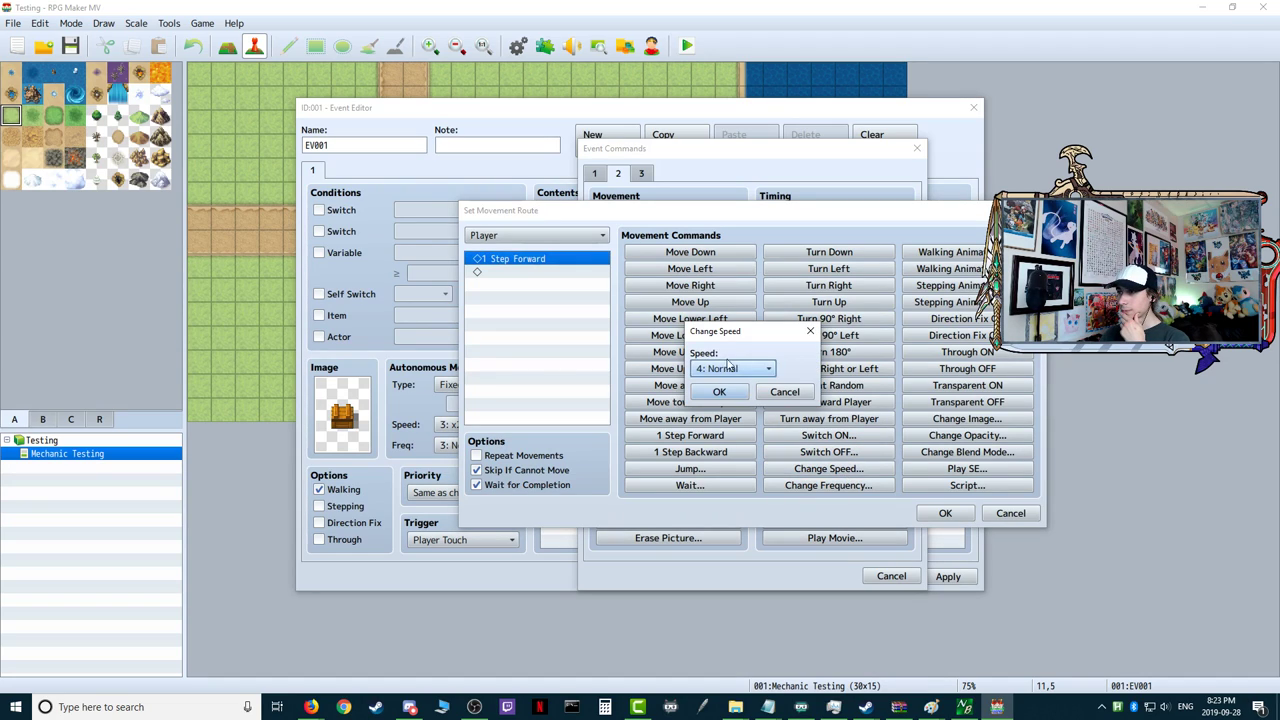
left_click(733, 368)
left_click(736, 416)
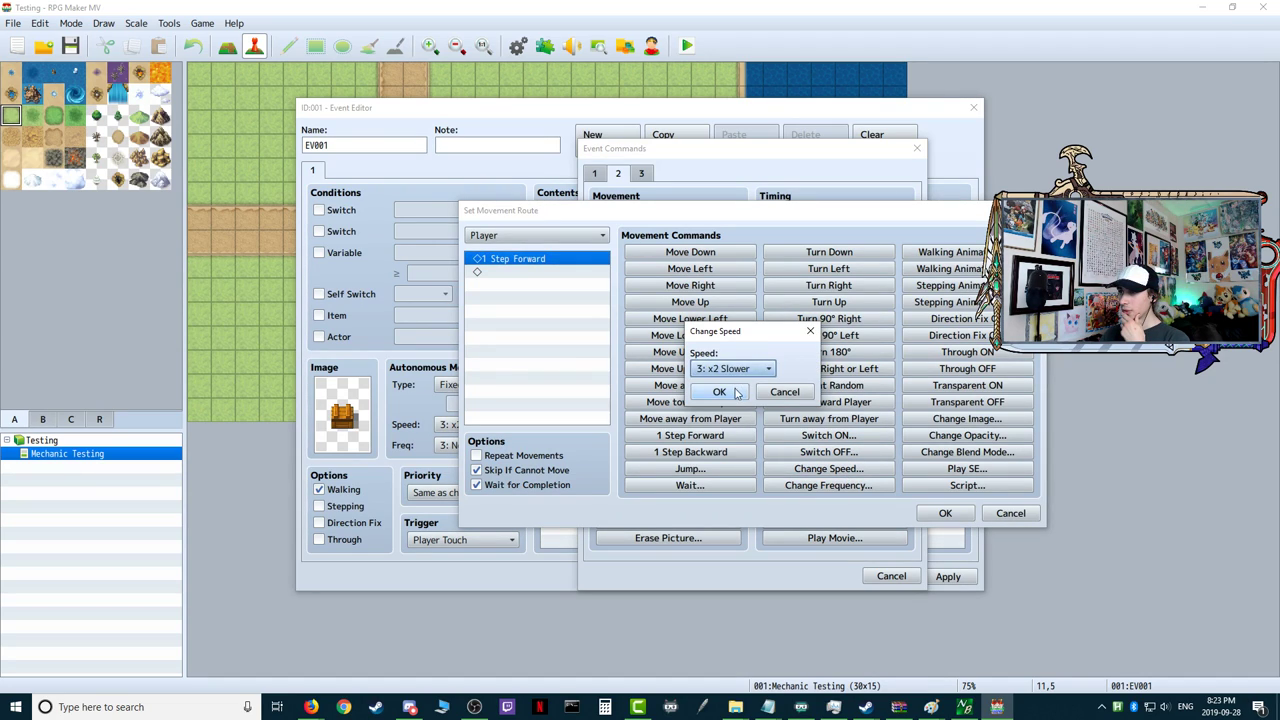
left_click(726, 392)
left_click(523, 286)
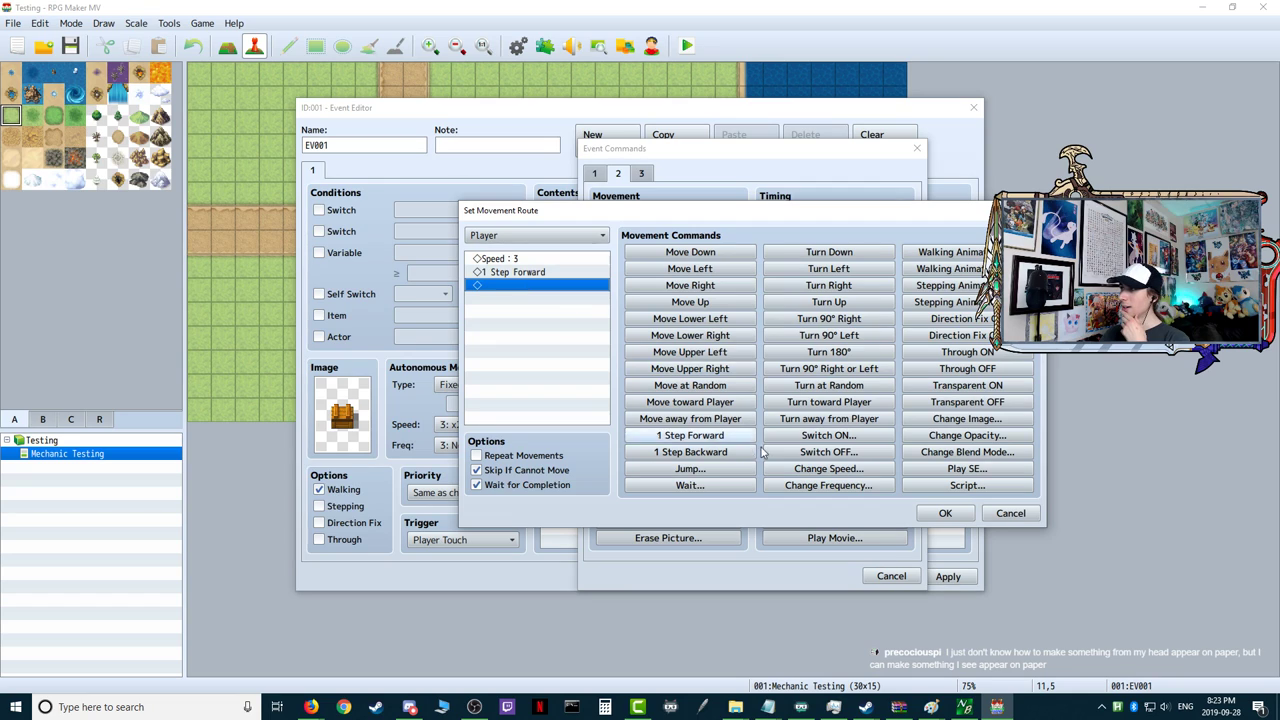
left_click(815, 469)
left_click(726, 393)
left_click(945, 513)
left_click(947, 577)
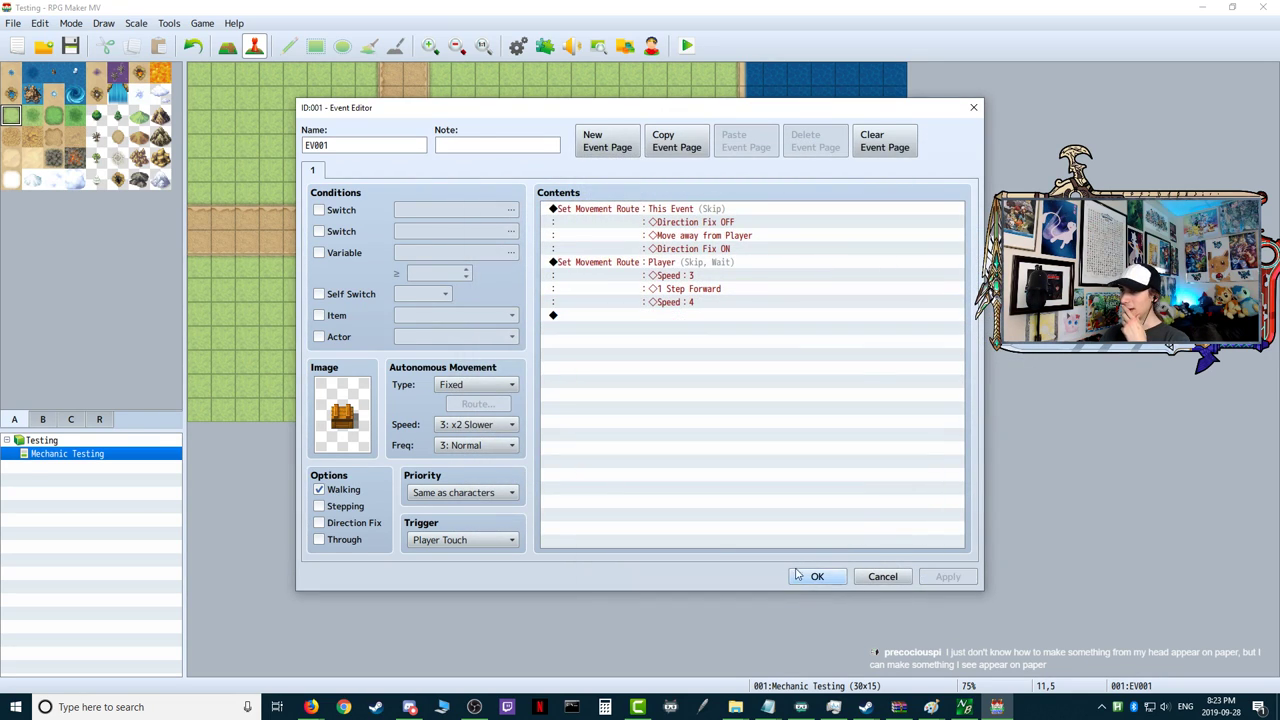
left_click(808, 577)
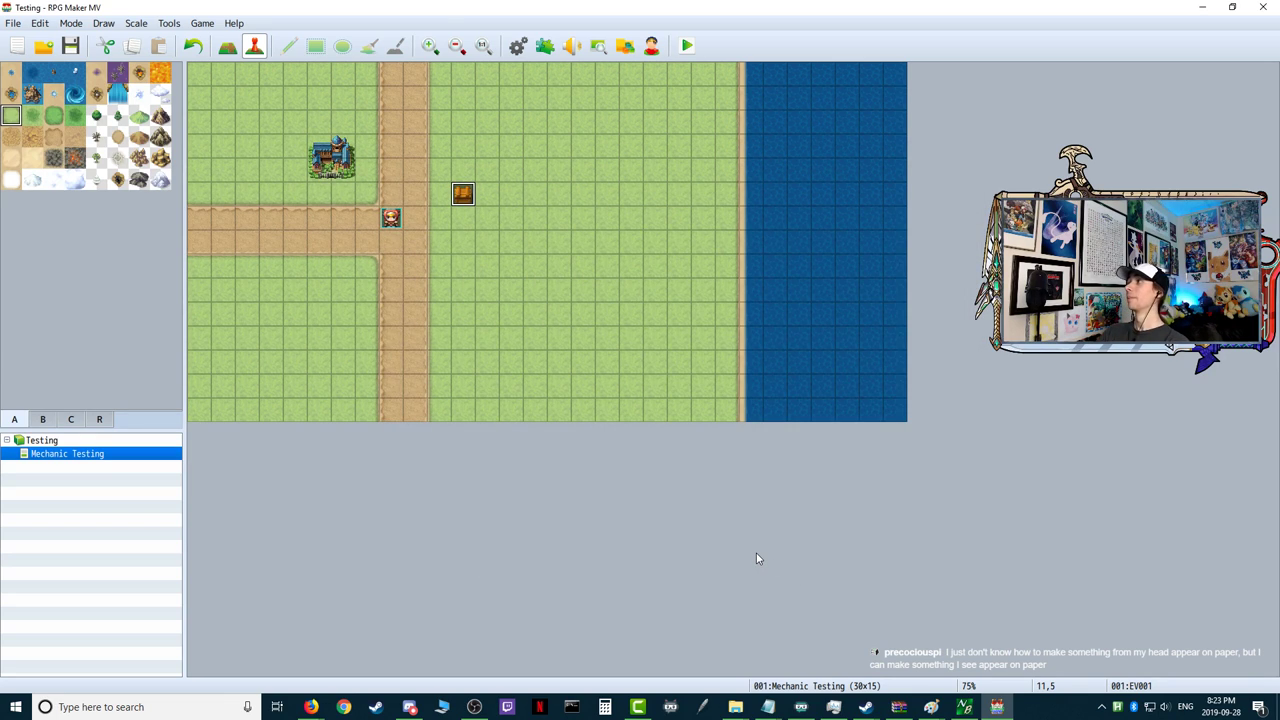
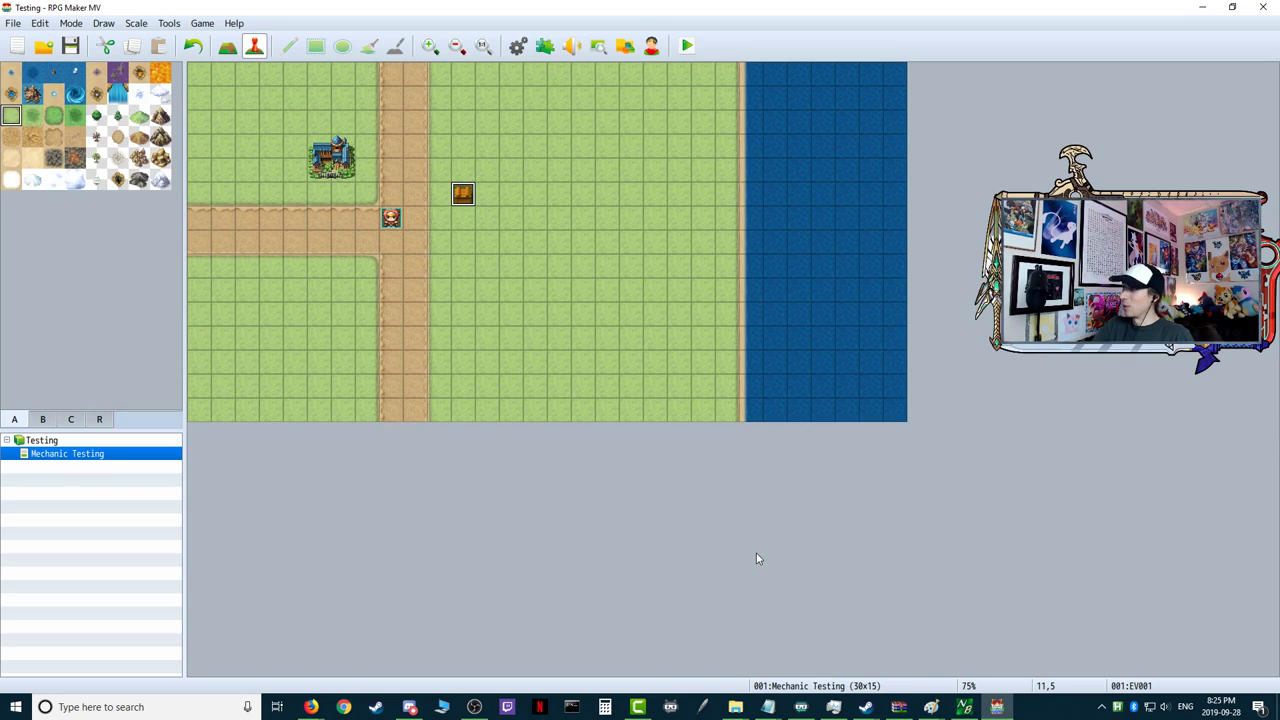
- Review the chest event's two movement routes and start a playtest with a new game
double_click(461, 194)
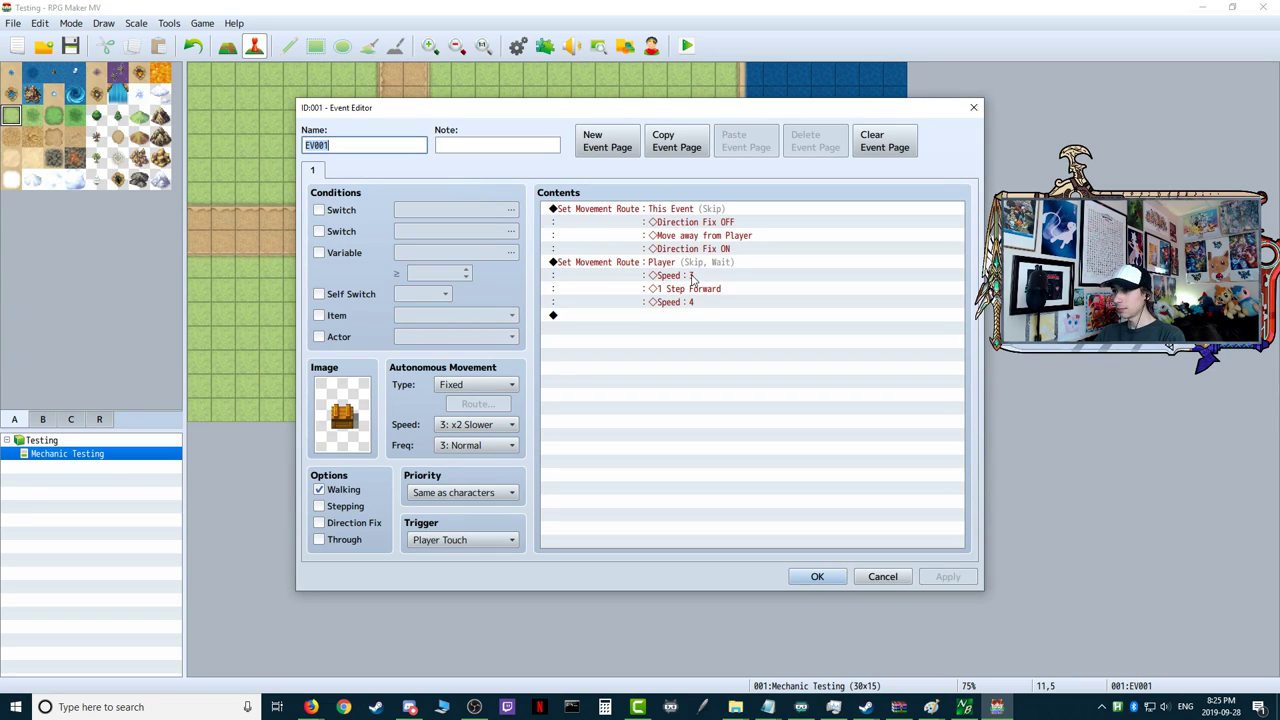
left_click(830, 578)
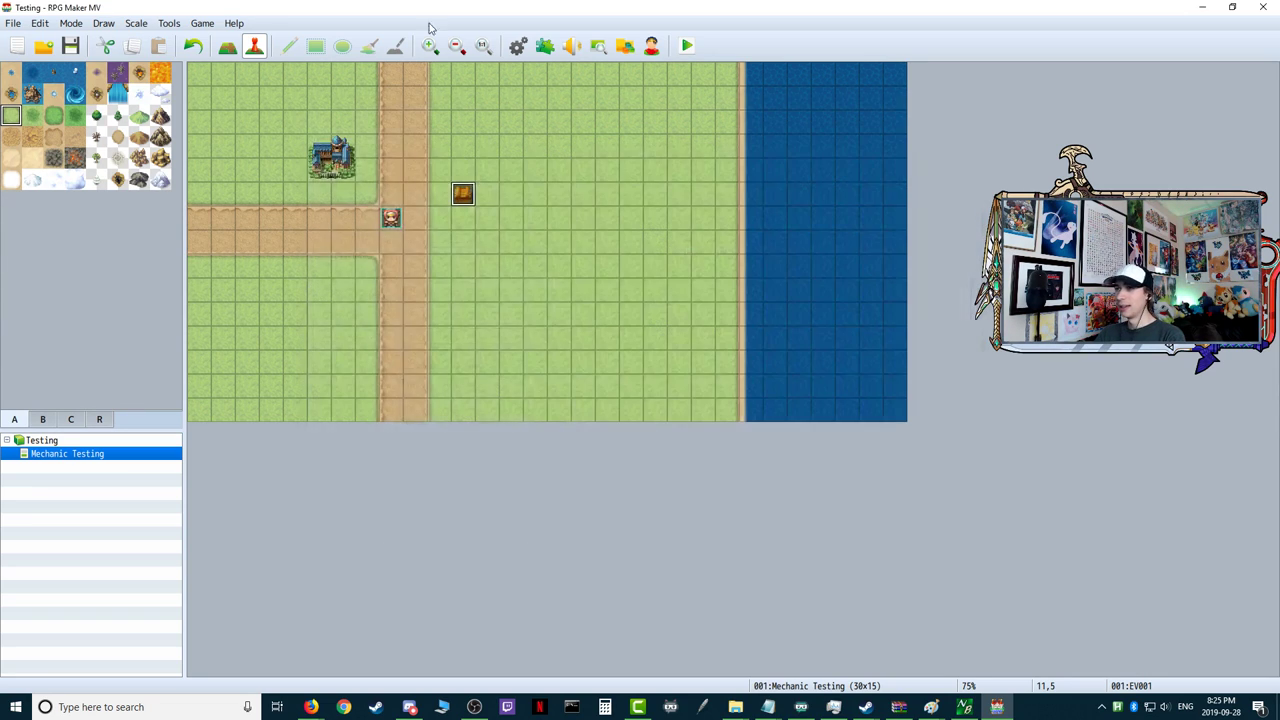
left_click(684, 47)
left_click(585, 377)
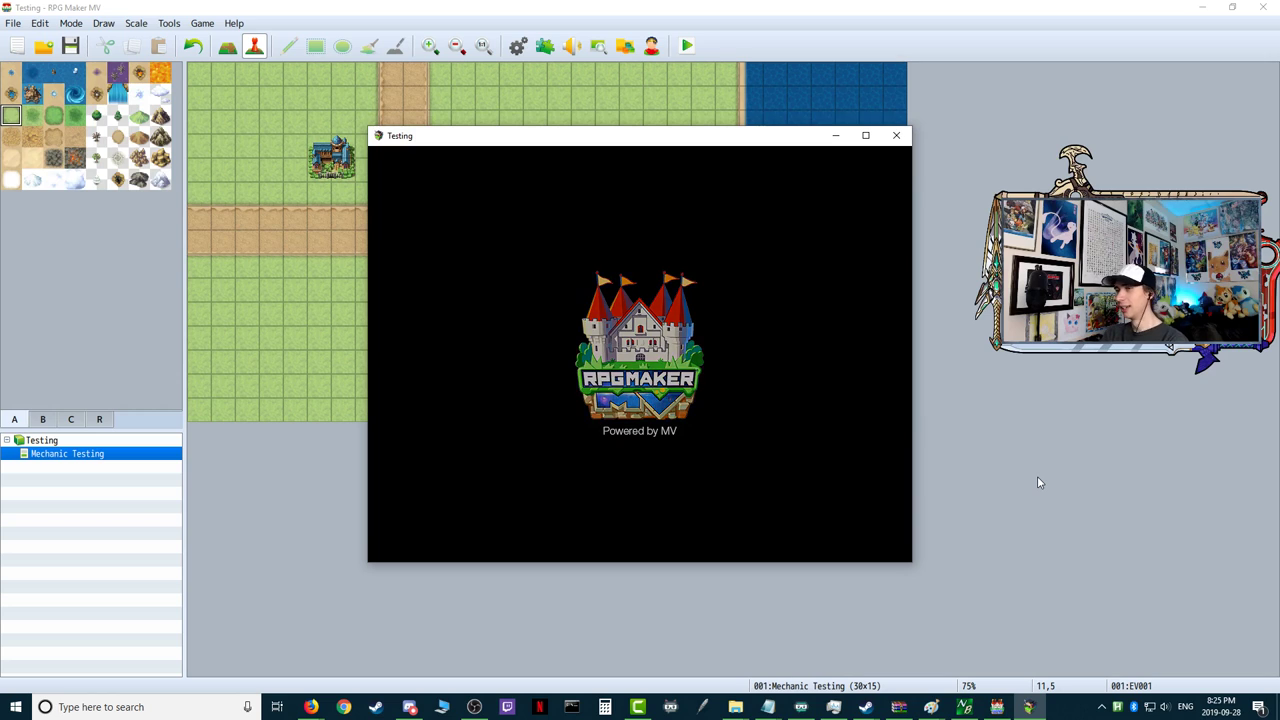
key("Return")
- Test pushing the chest down and then right across the grass toward the water
key("Right")
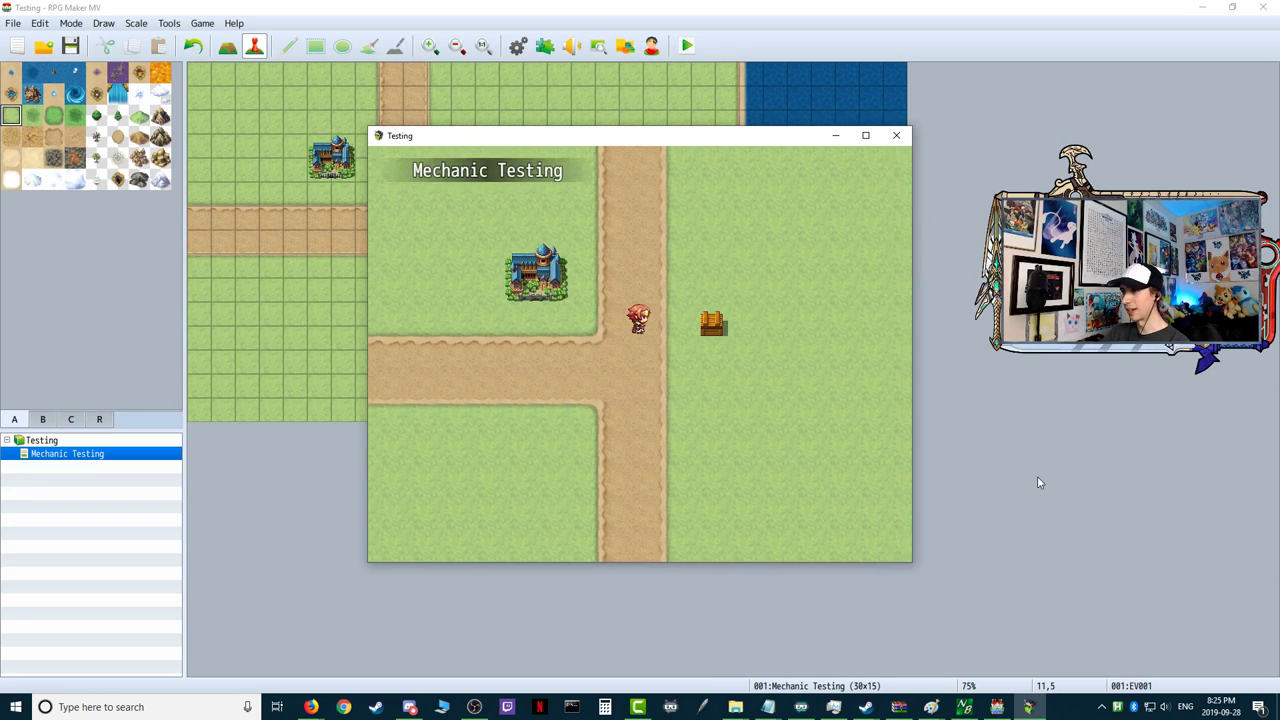
key("Up")
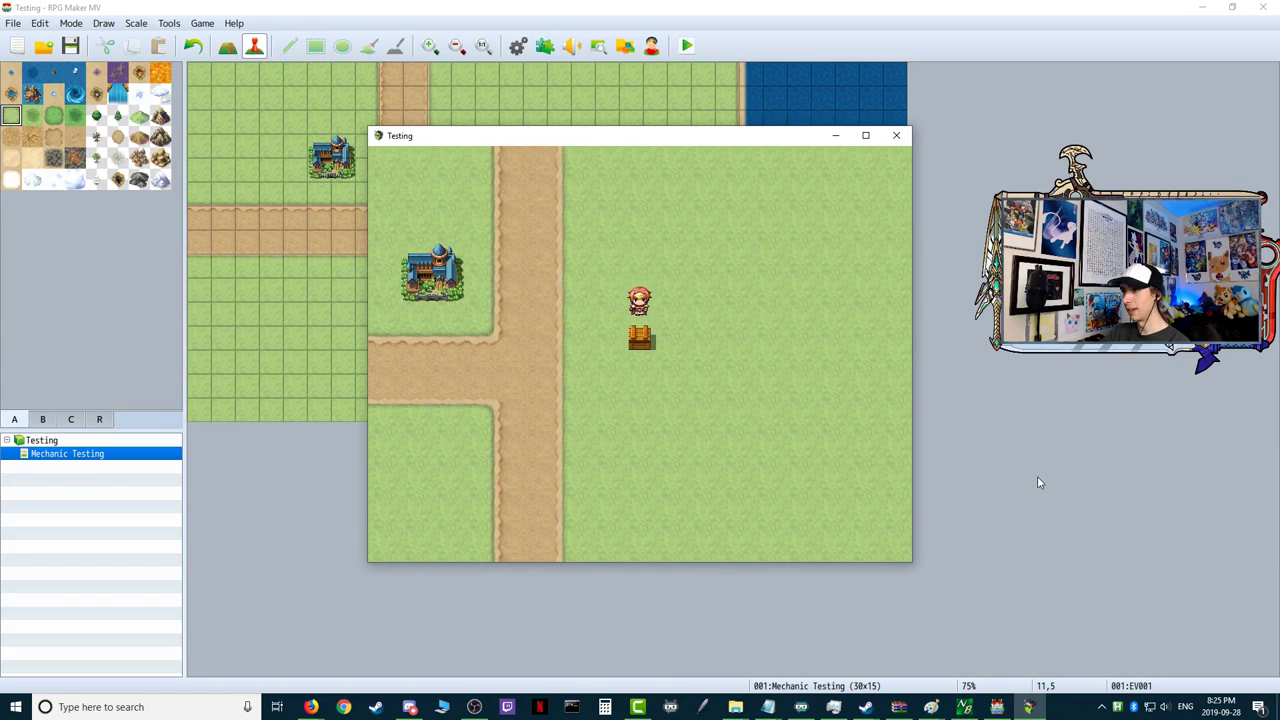
key("Left")
key("Down")
key("Right")
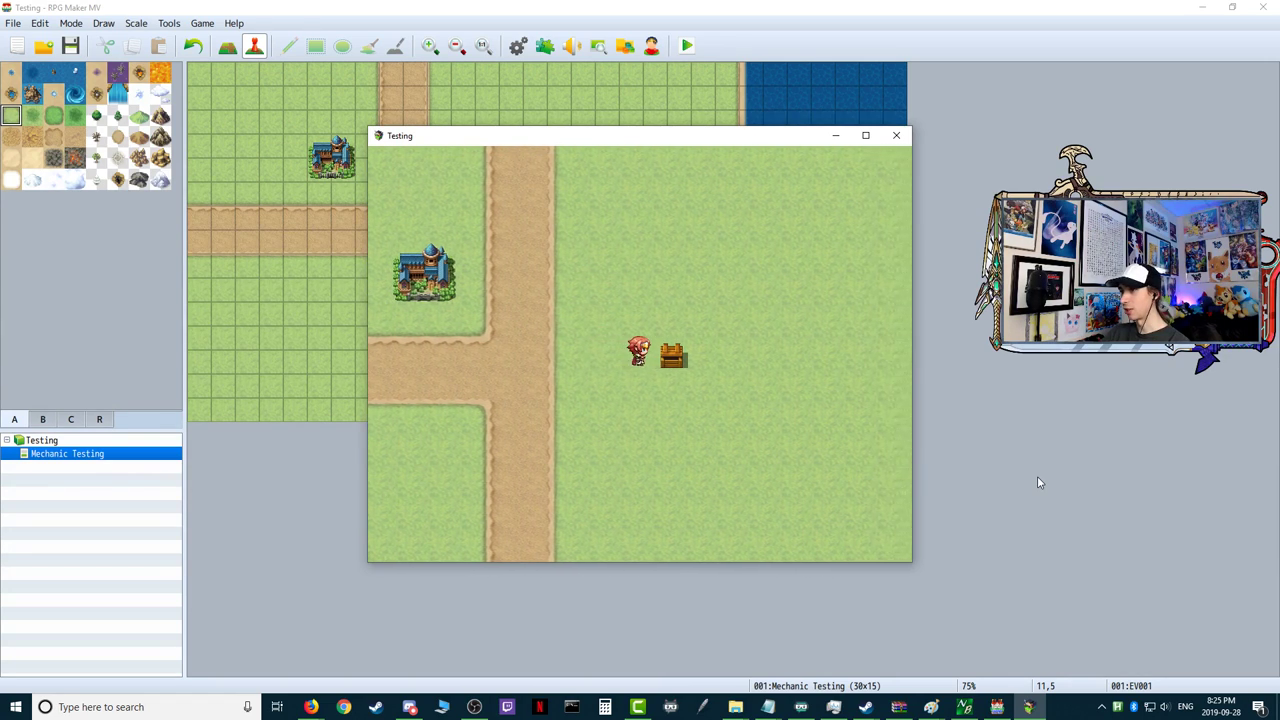
key("Right")
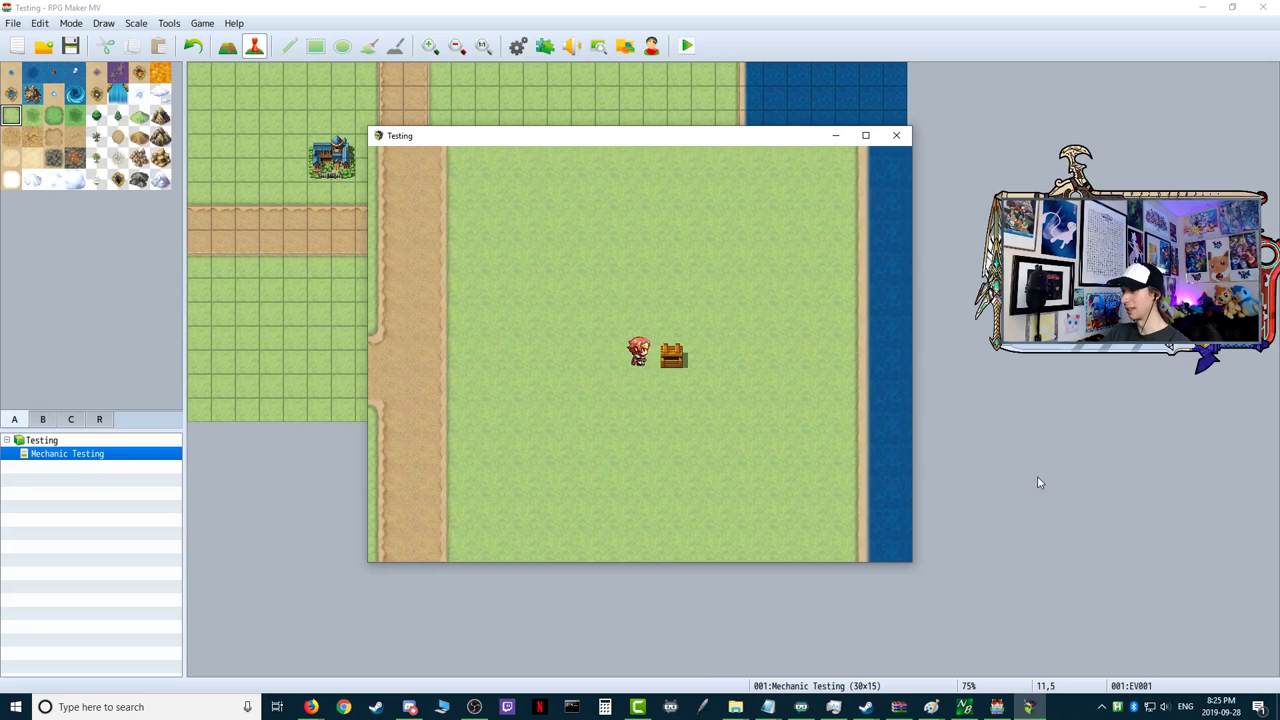
key("Right")
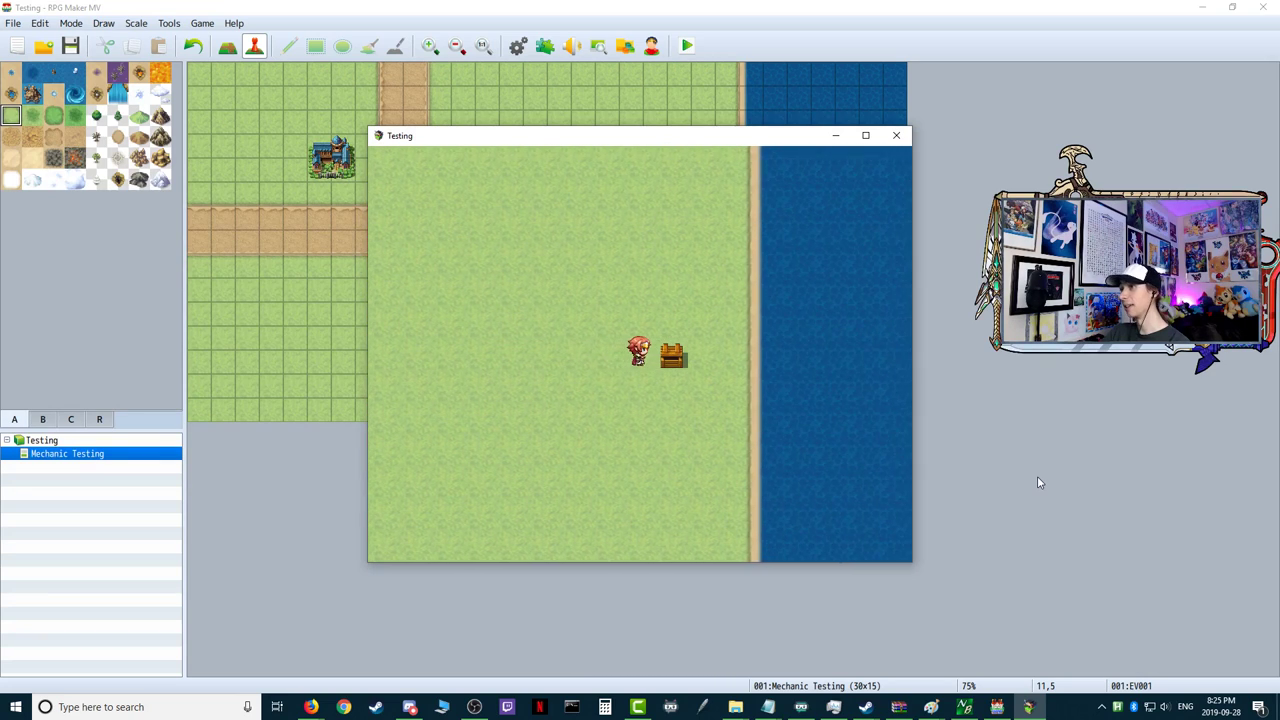
- Push the chest against the shoreline, walk around it, and push it down along the water's edge
key("Right")
key("Left")
key("Right")
key("Up")
key("Left")
key("Right")
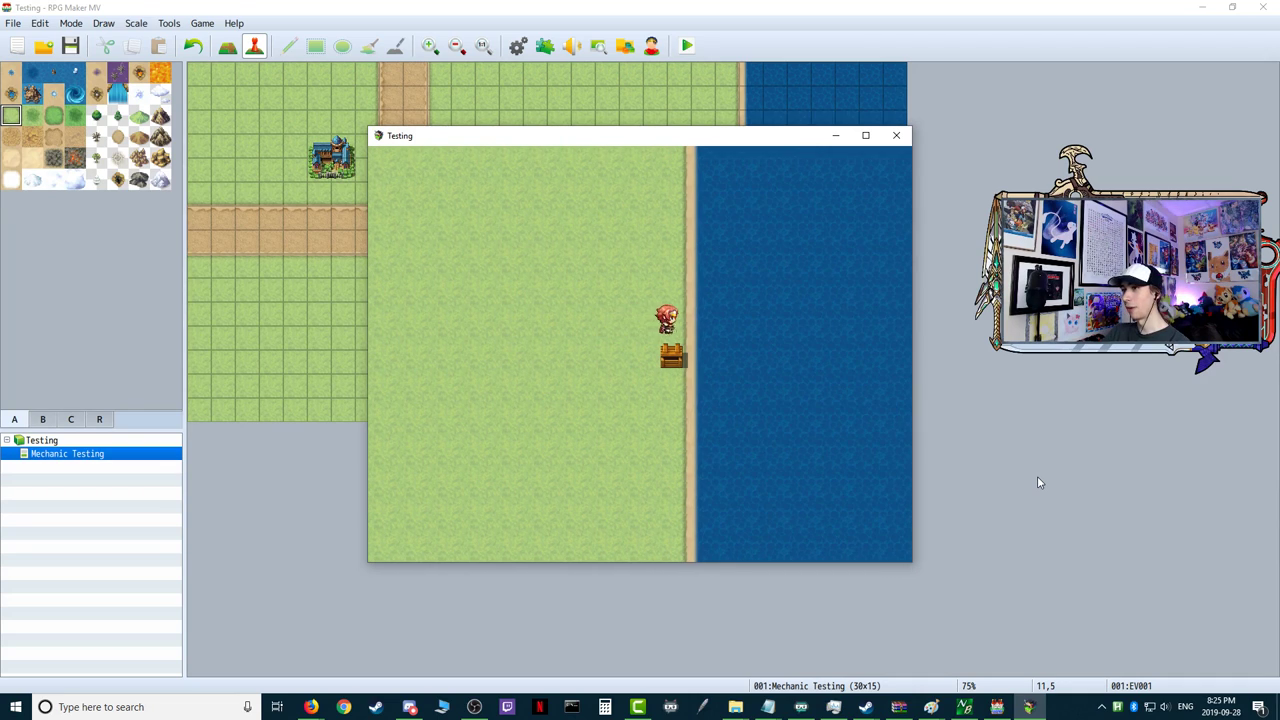
key("Down")
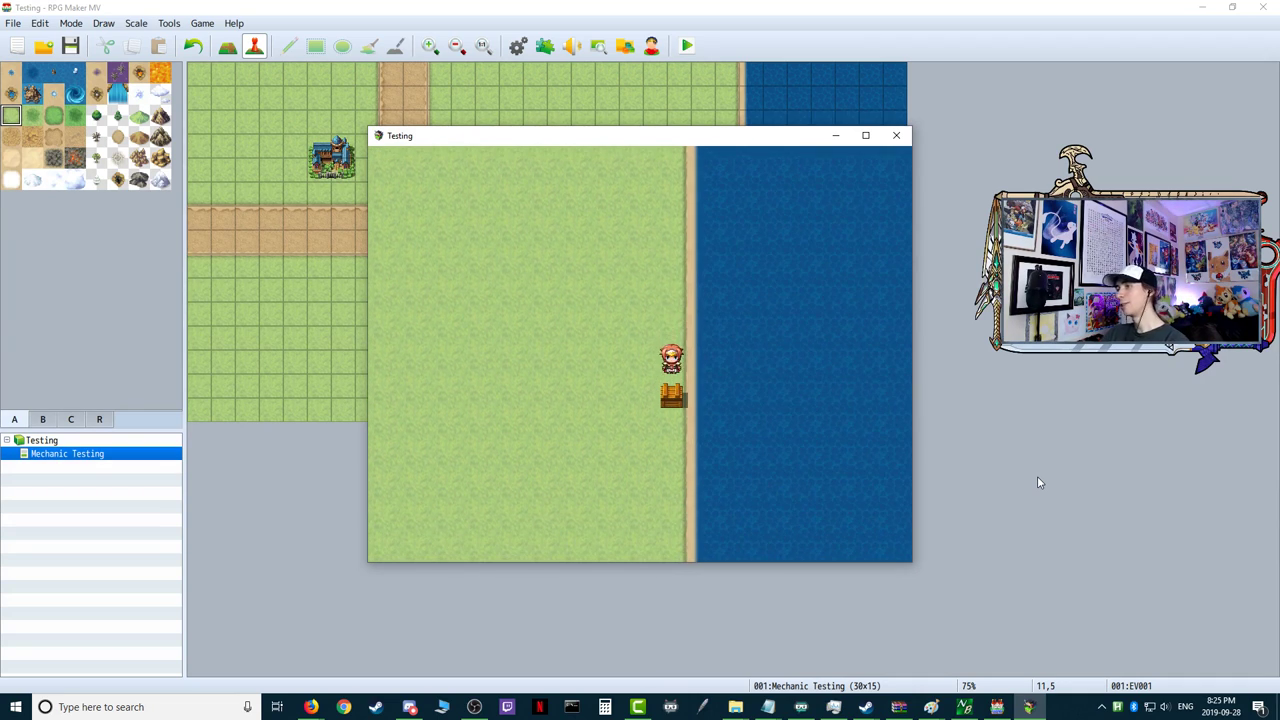
key("Down")
key("Down")
key("Down")
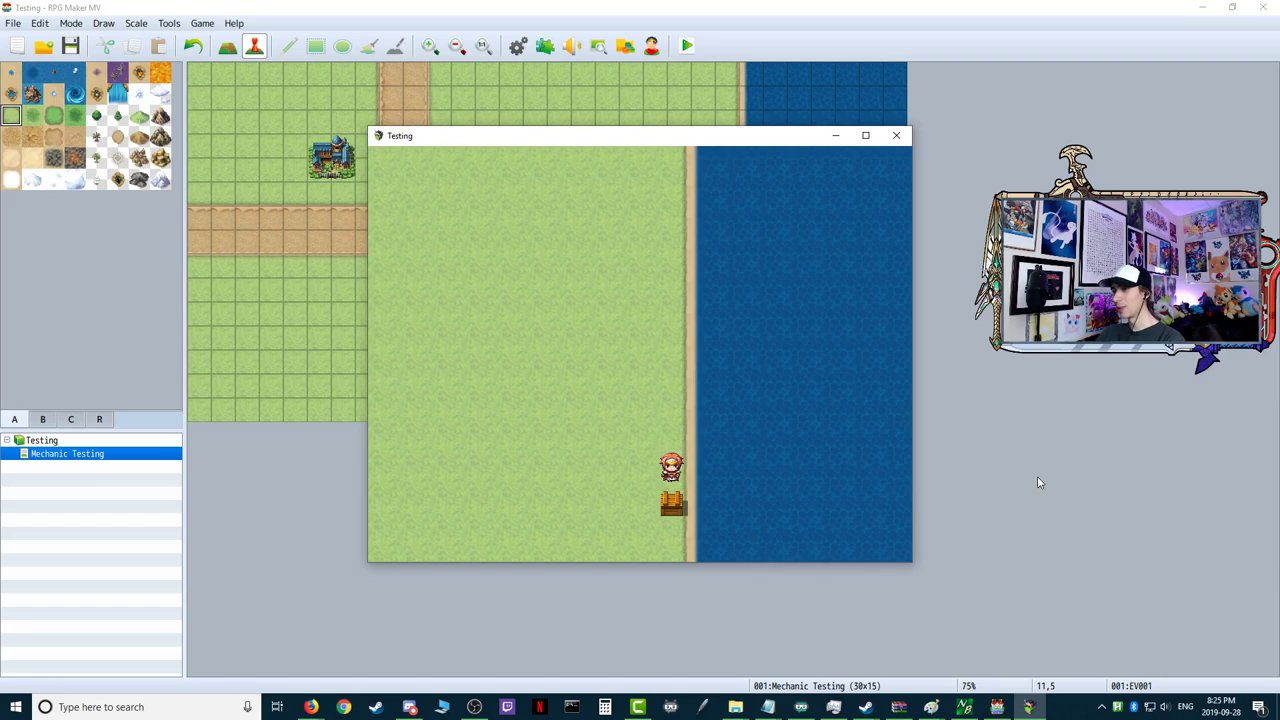
- Keep testing pushes and movement around the chest beside the lower shore, and end the playtest
key("Down")
key("Up")
key("Down")
key("Left")
key("Down")
key("Up")
key("Down")
key("Down")
key("Up")
key("Right")
key("Up")
key("Up")
key("Left")
key("Up")
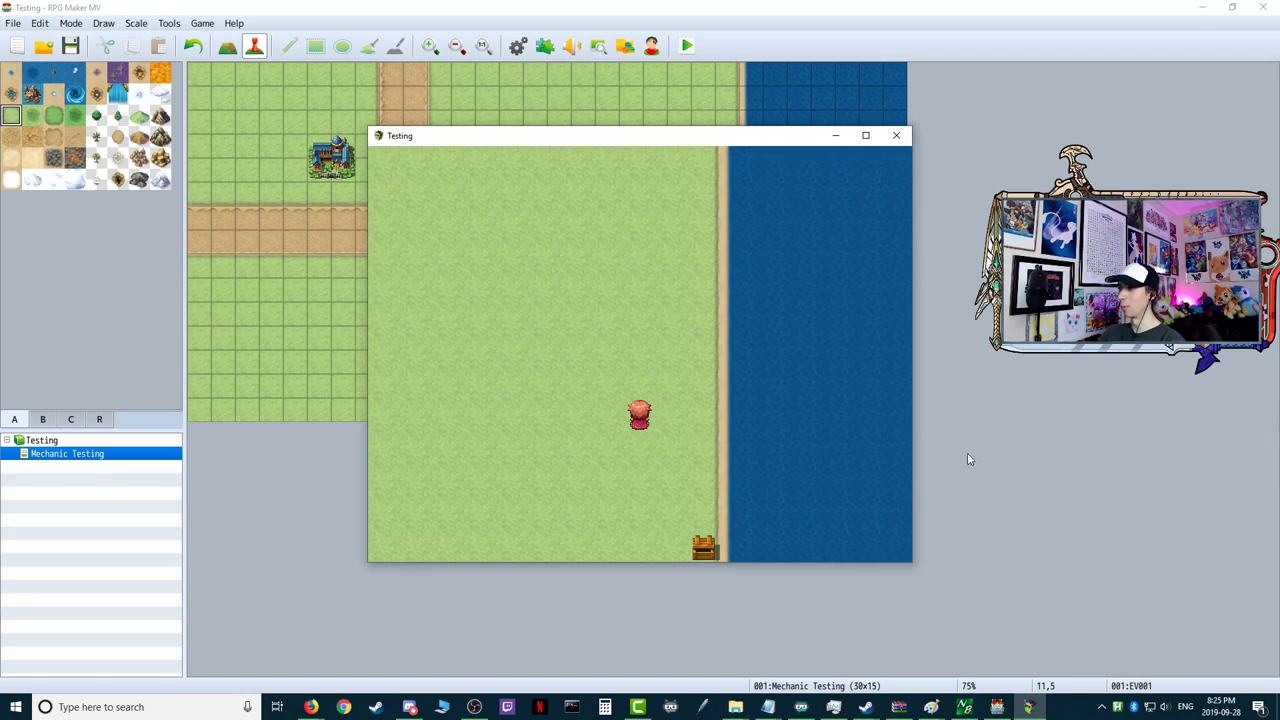
left_click(896, 135)
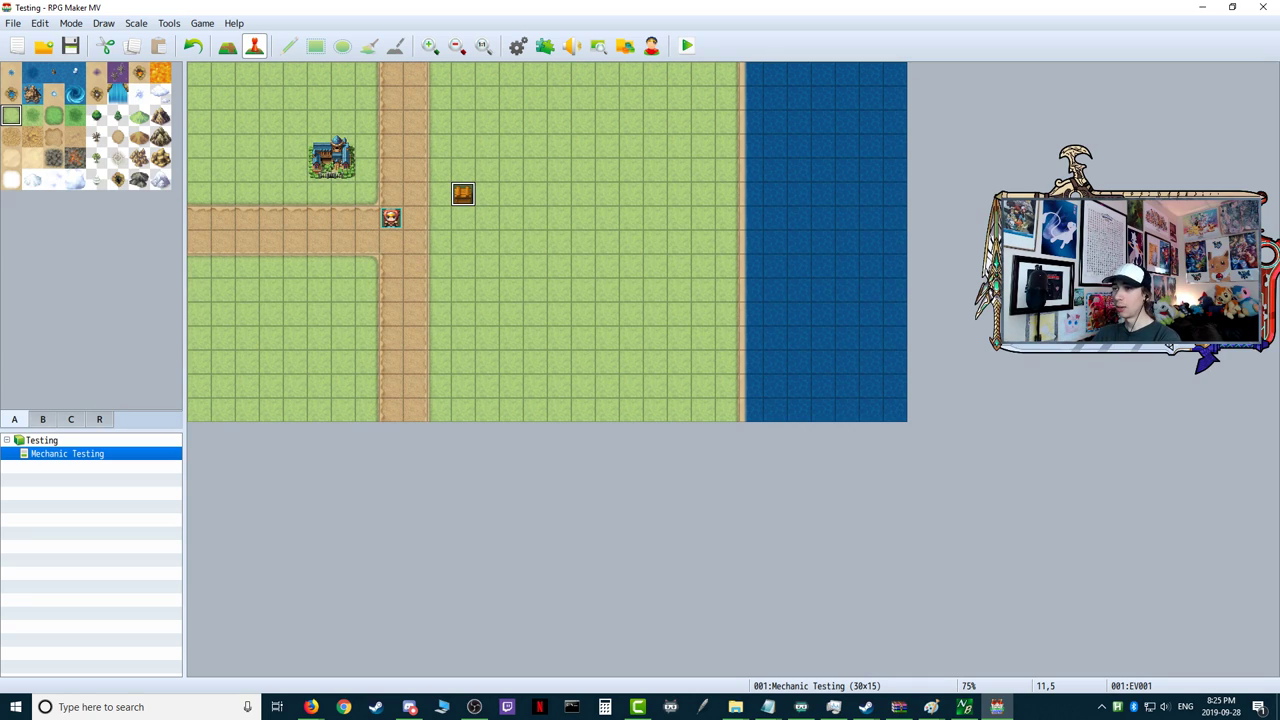
- Create a new event on the grass four tiles right of the chest, using the light blue magic circle from !Door2 as its image
double_click(562, 193)
double_click(341, 420)
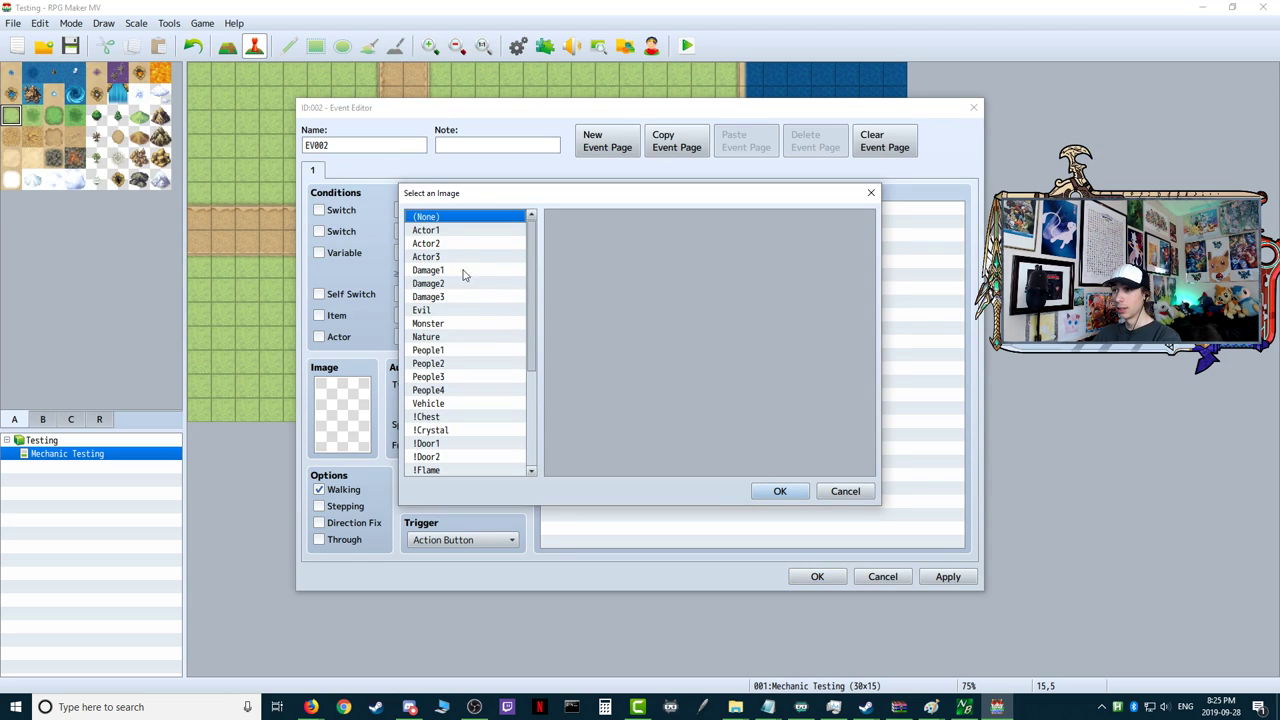
left_click(434, 337)
left_click_drag(434, 340, 453, 450)
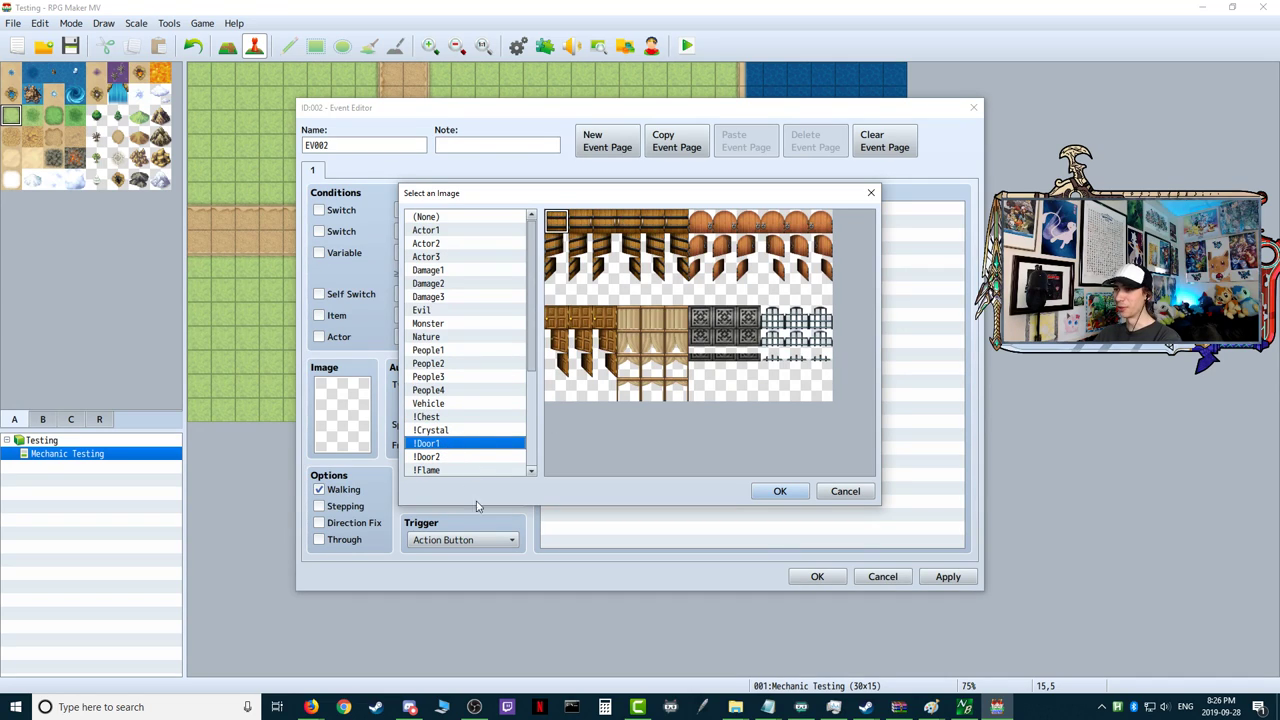
scroll(445, 440, "down", 1)
left_click(439, 446)
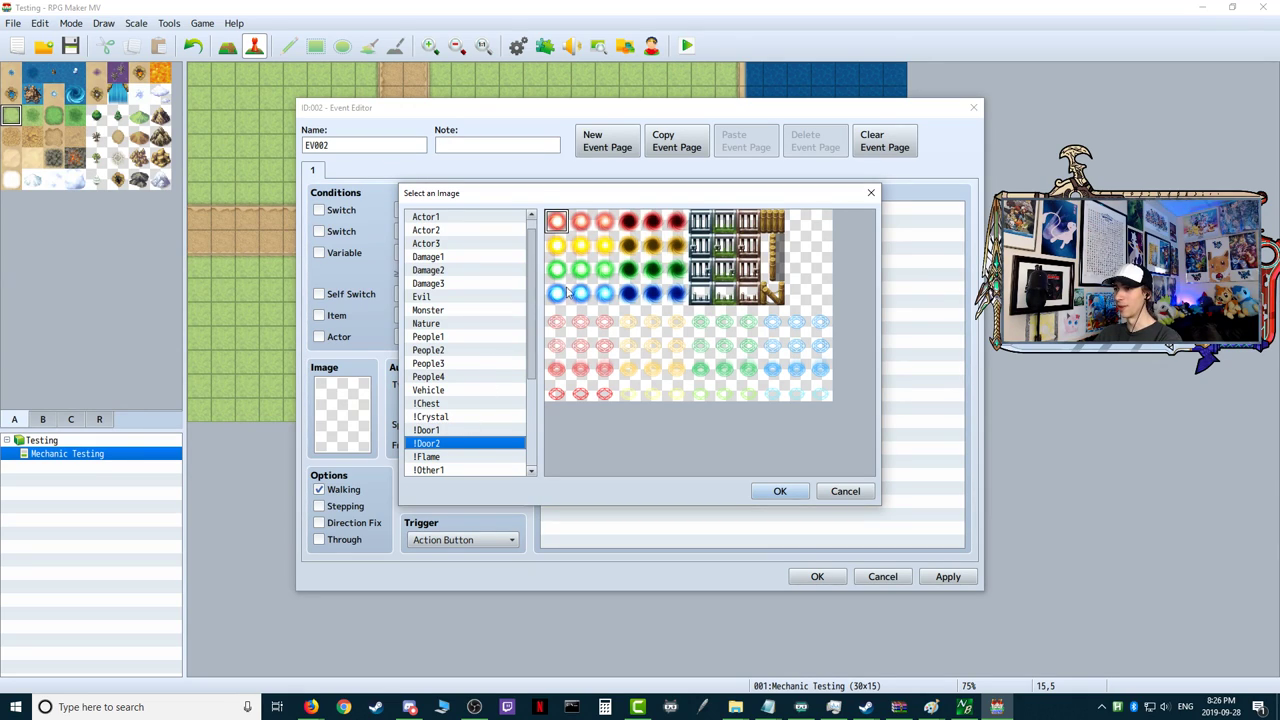
left_click(776, 323)
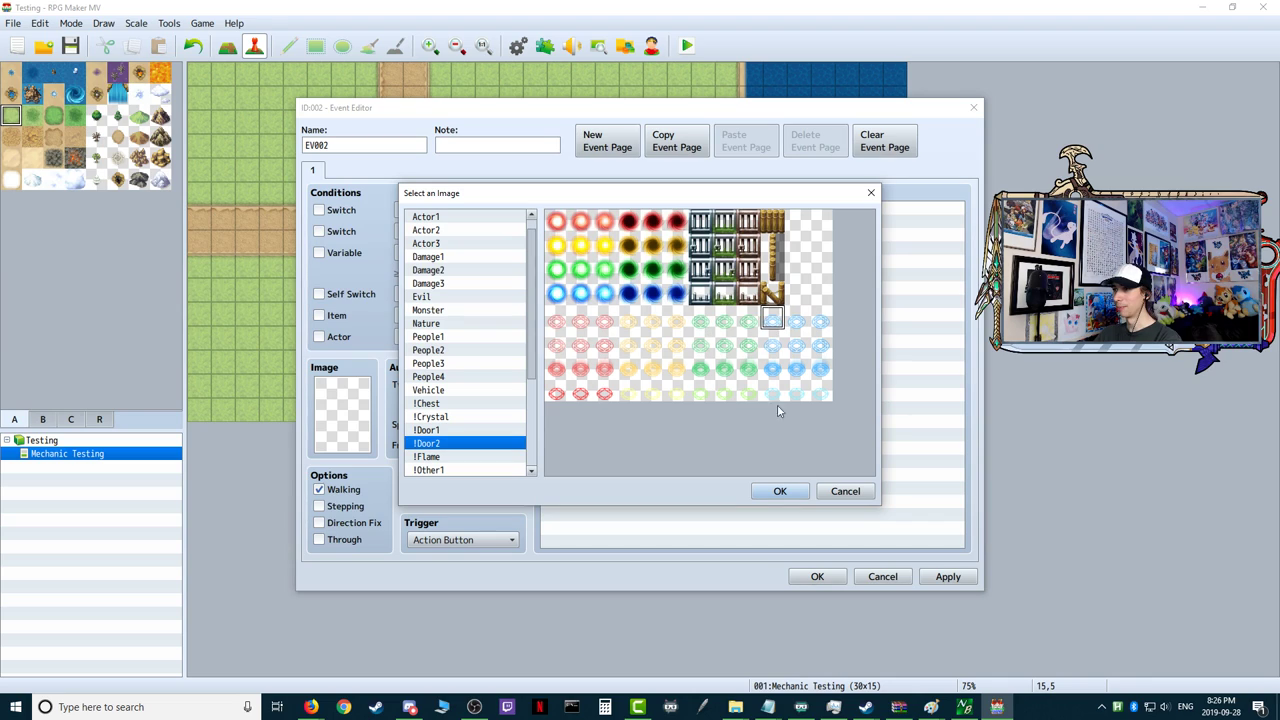
left_click(781, 491)
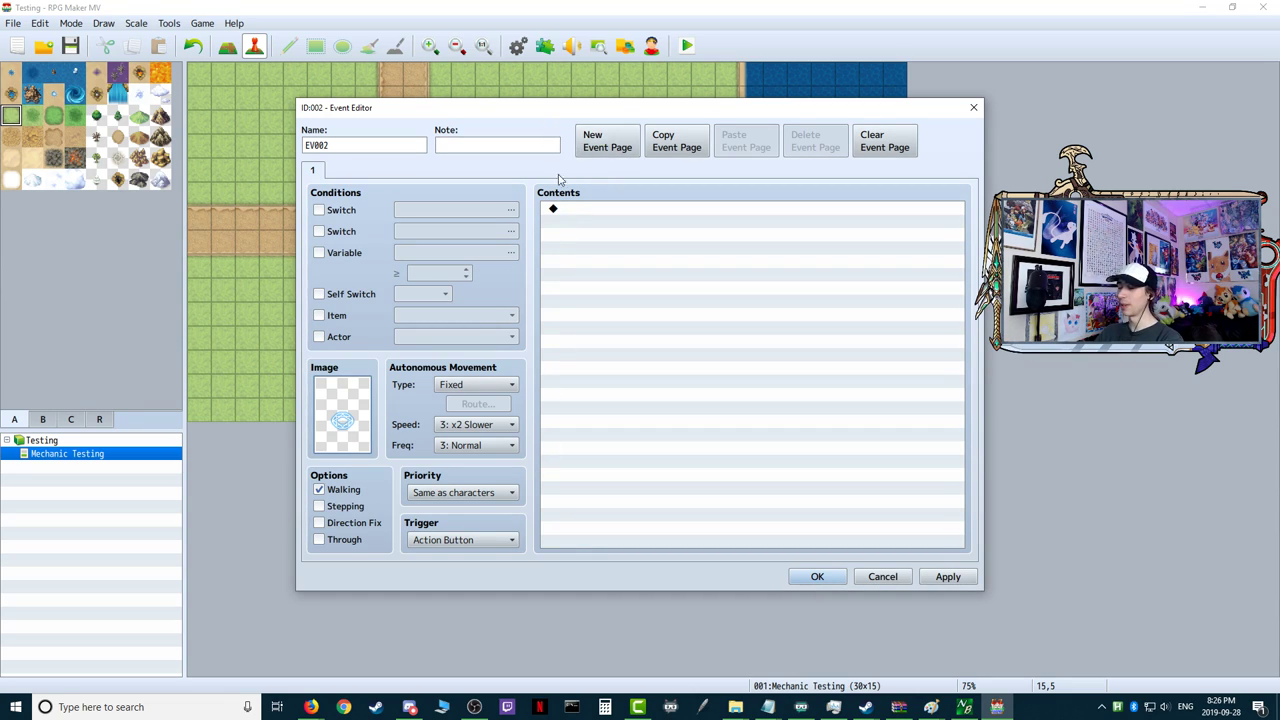
mouse_move(475, 112)
left_mouse_down()
mouse_move(442, 199)
mouse_move(457, 291)
mouse_move(475, 170)
mouse_move(466, 96)
mouse_move(482, 117)
left_mouse_up()
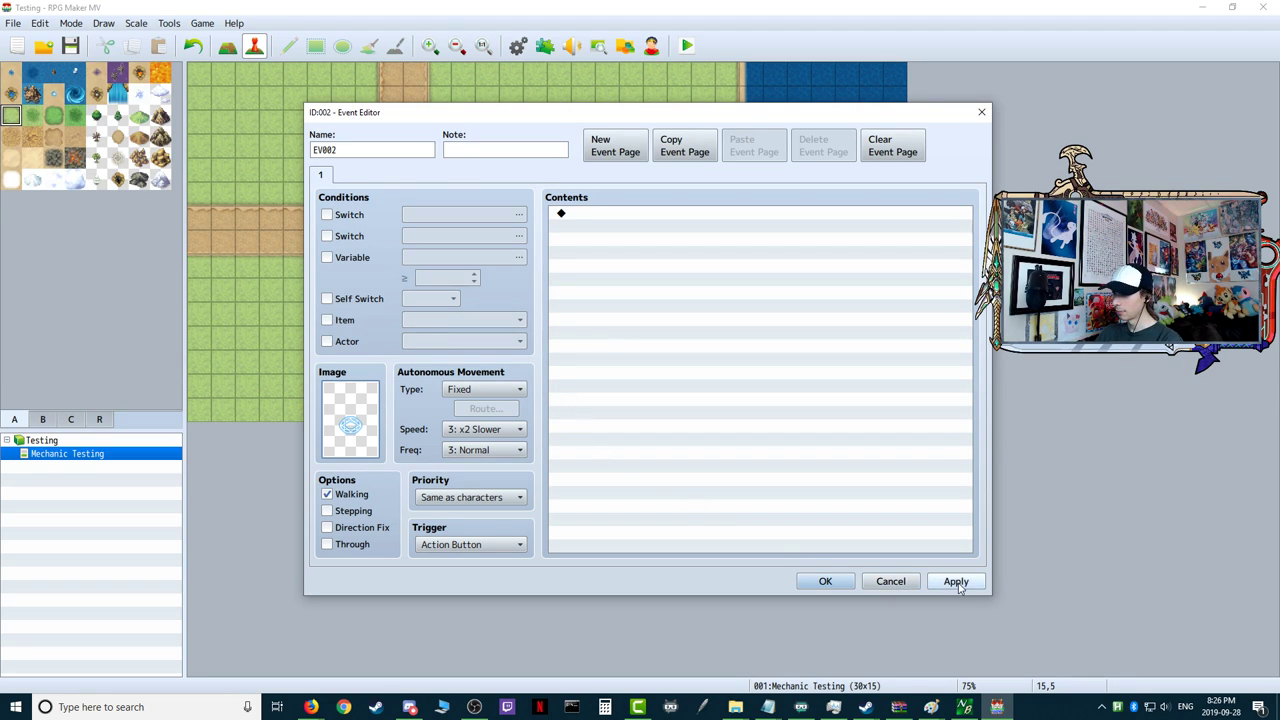
- Confirm the magic circle event and start the tutorial "Step 5: Switches and Conditional Branching Part 1"
left_click(825, 581)
left_click(200, 23)
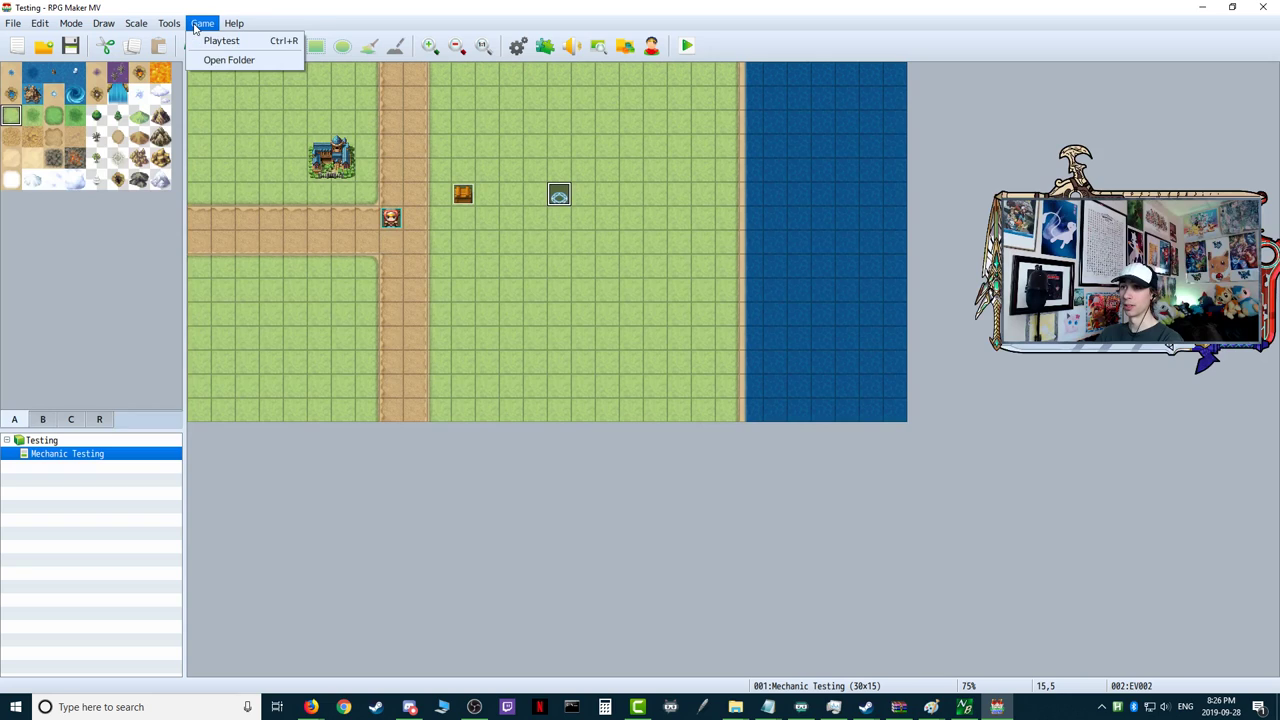
left_click(240, 56)
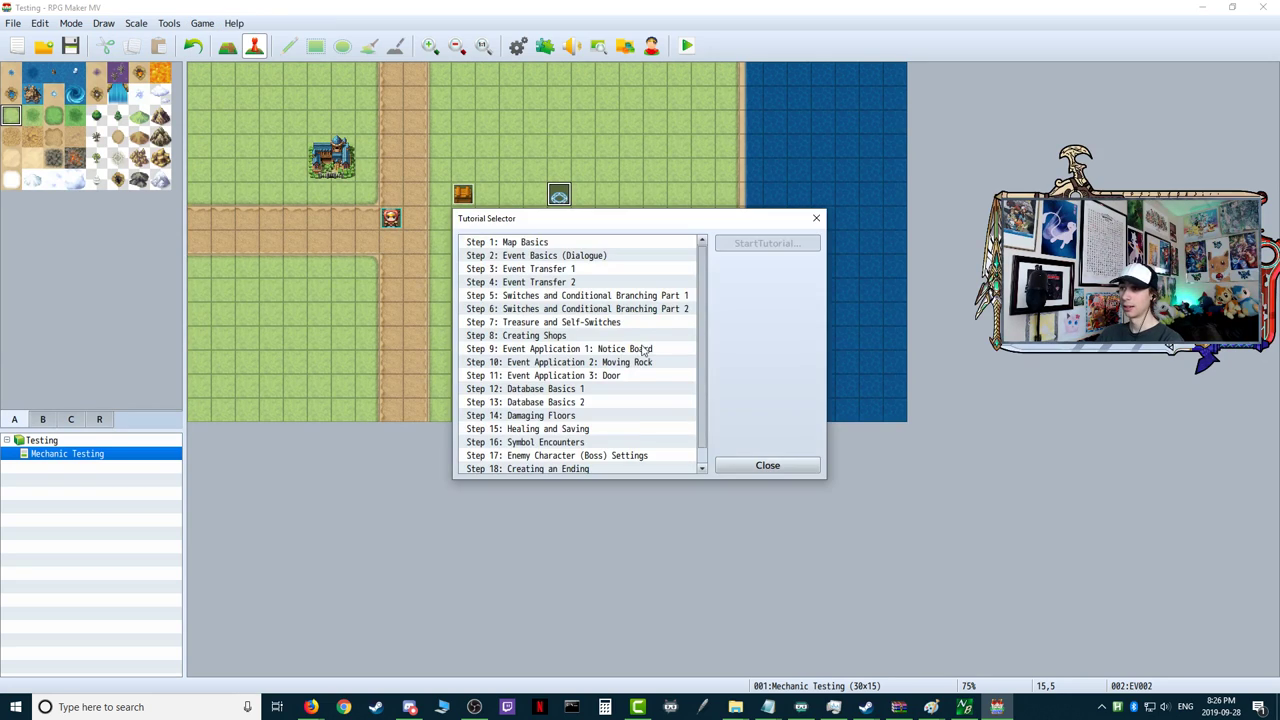
scroll(643, 351, "down", 1)
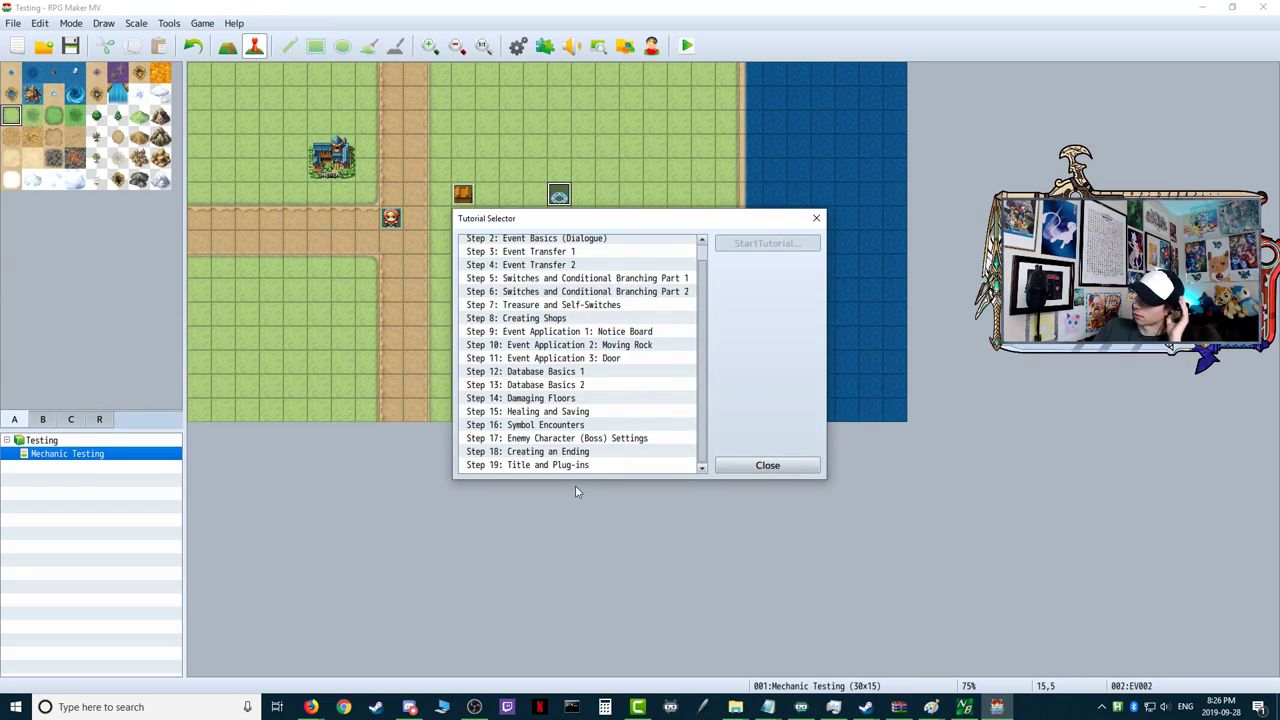
scroll(619, 320, "up", 1)
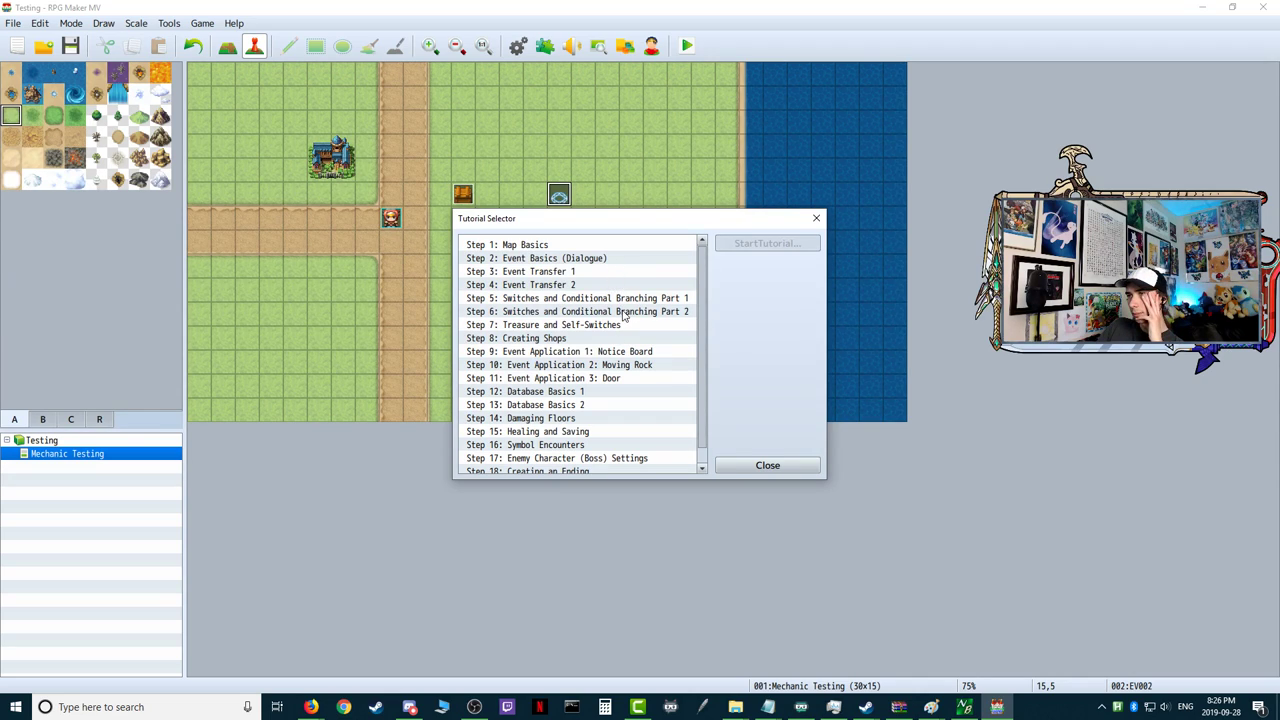
scroll(591, 345, "down", 1)
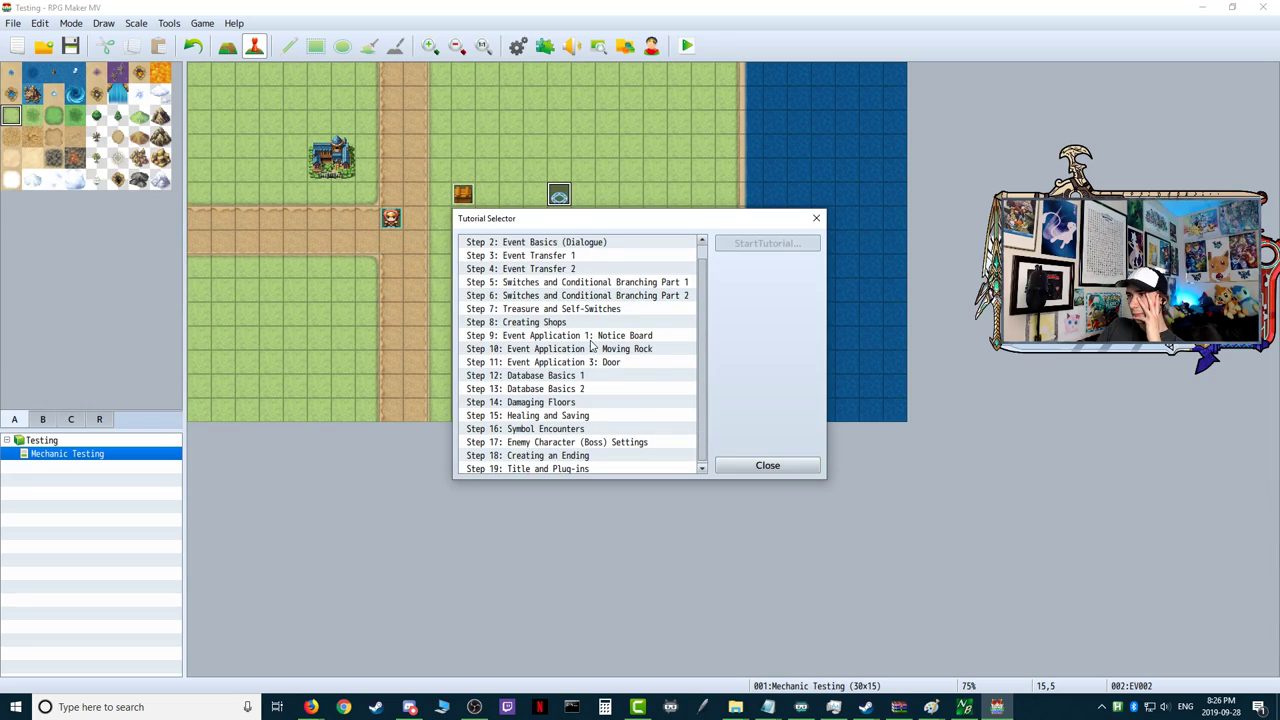
scroll(596, 346, "down", 1)
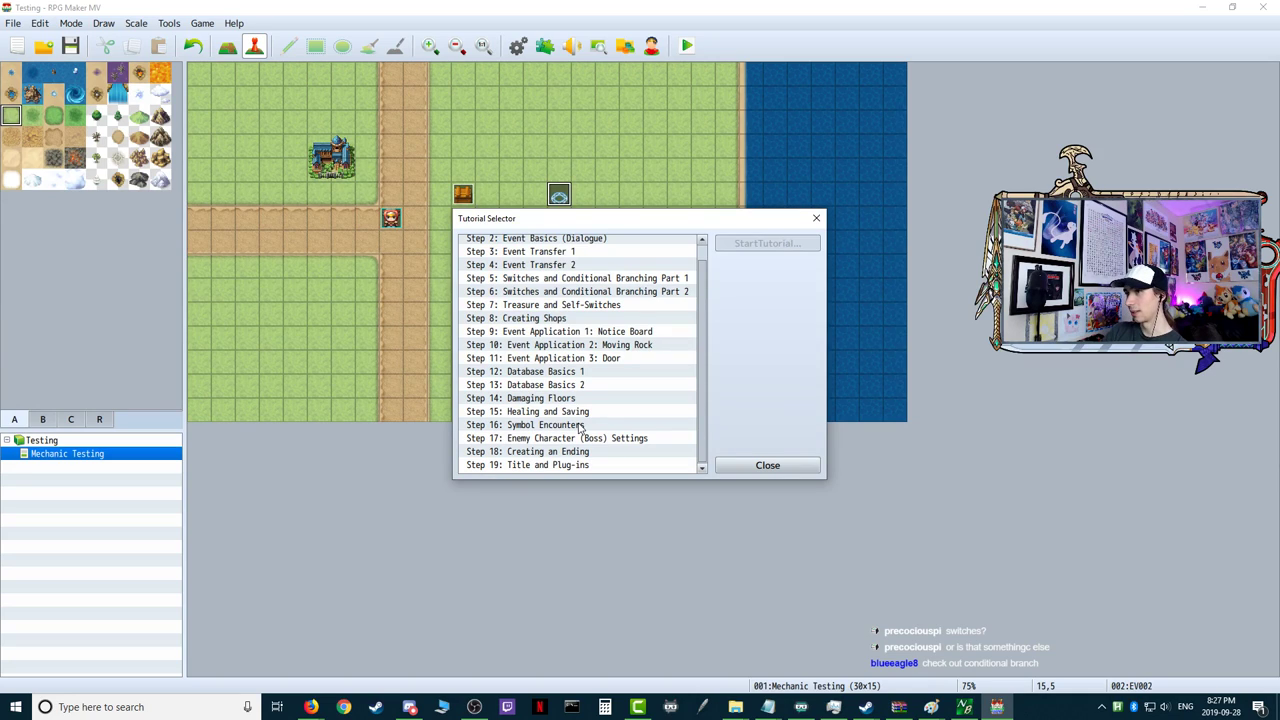
left_click(627, 281)
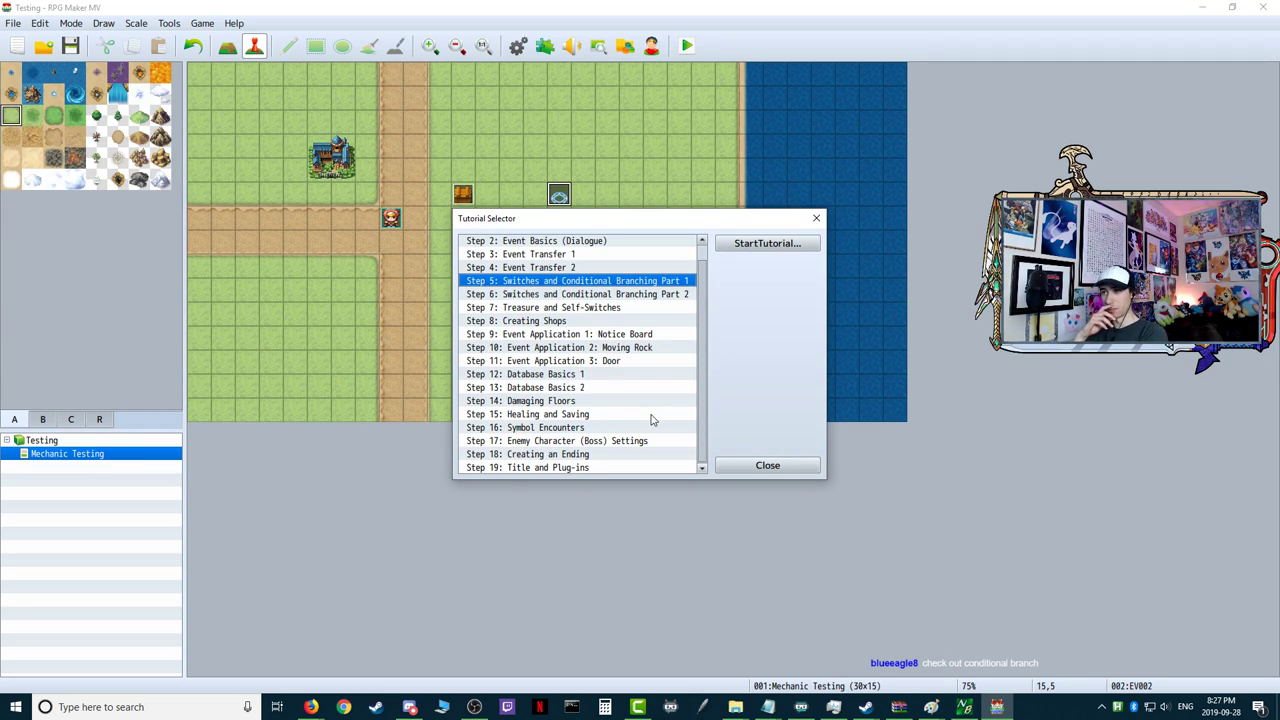
left_click(767, 243)
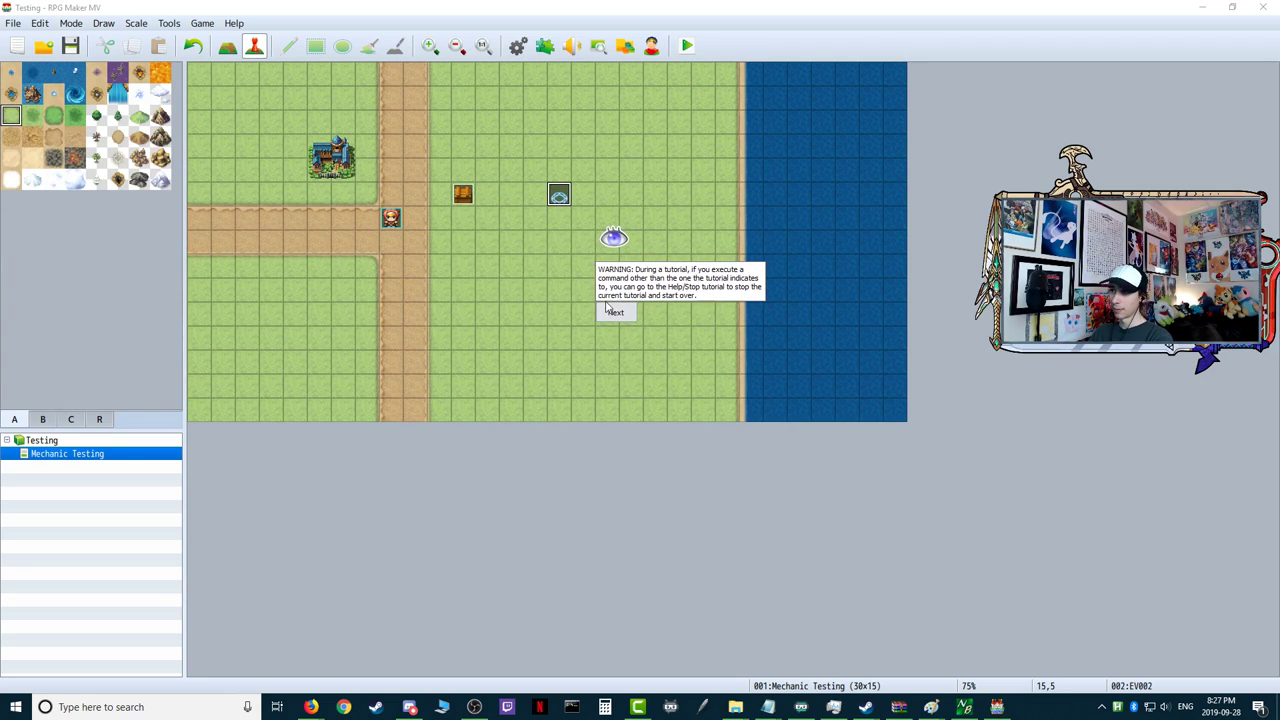
- Answer No to having the step 4 project and create a new project named "Conditional Branches 1" for the tutorial
left_click(598, 305)
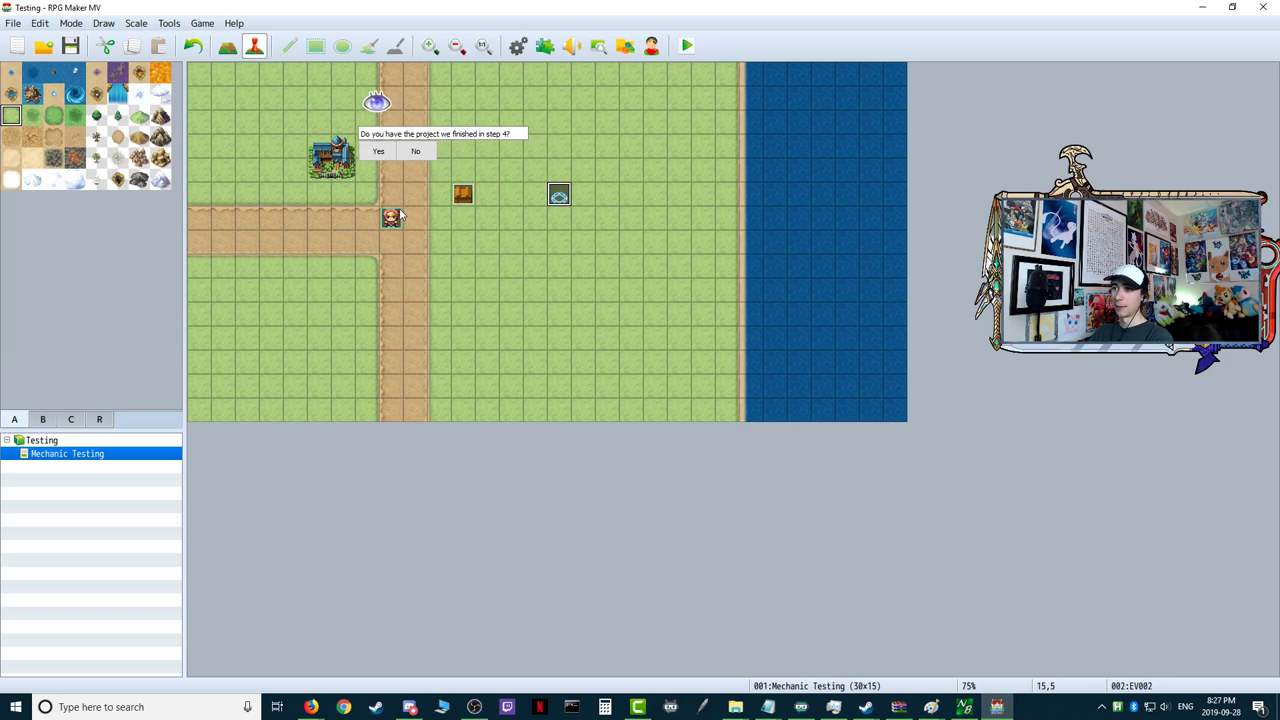
left_click(405, 146)
left_click(351, 170)
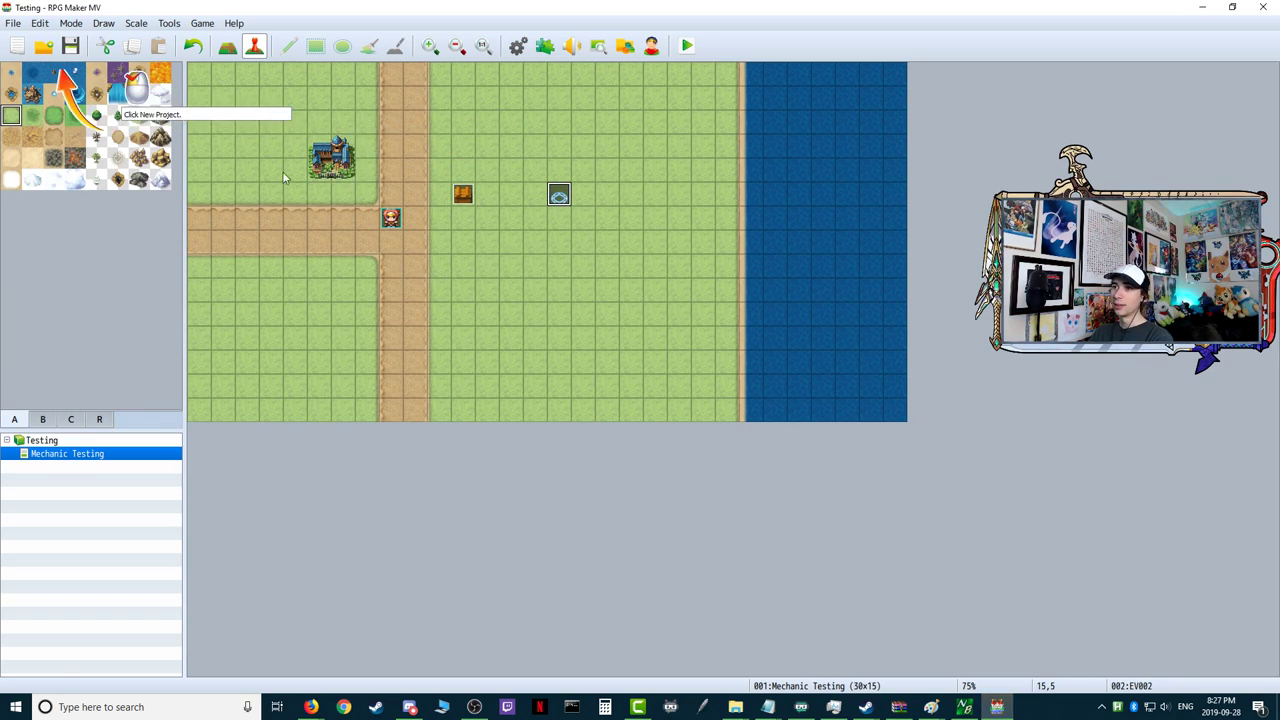
left_click(18, 46)
left_click(585, 372)
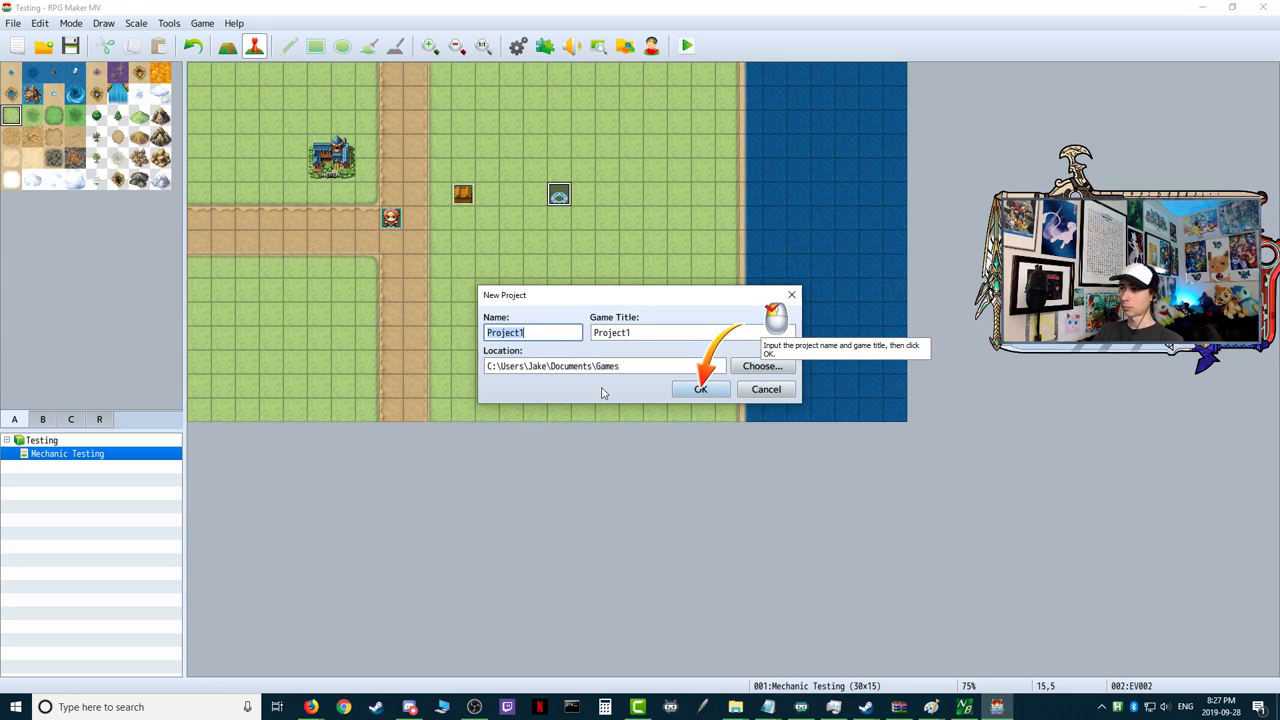
type("Cond")
type("itional Bran")
type("ches 1")
left_click(700, 389)
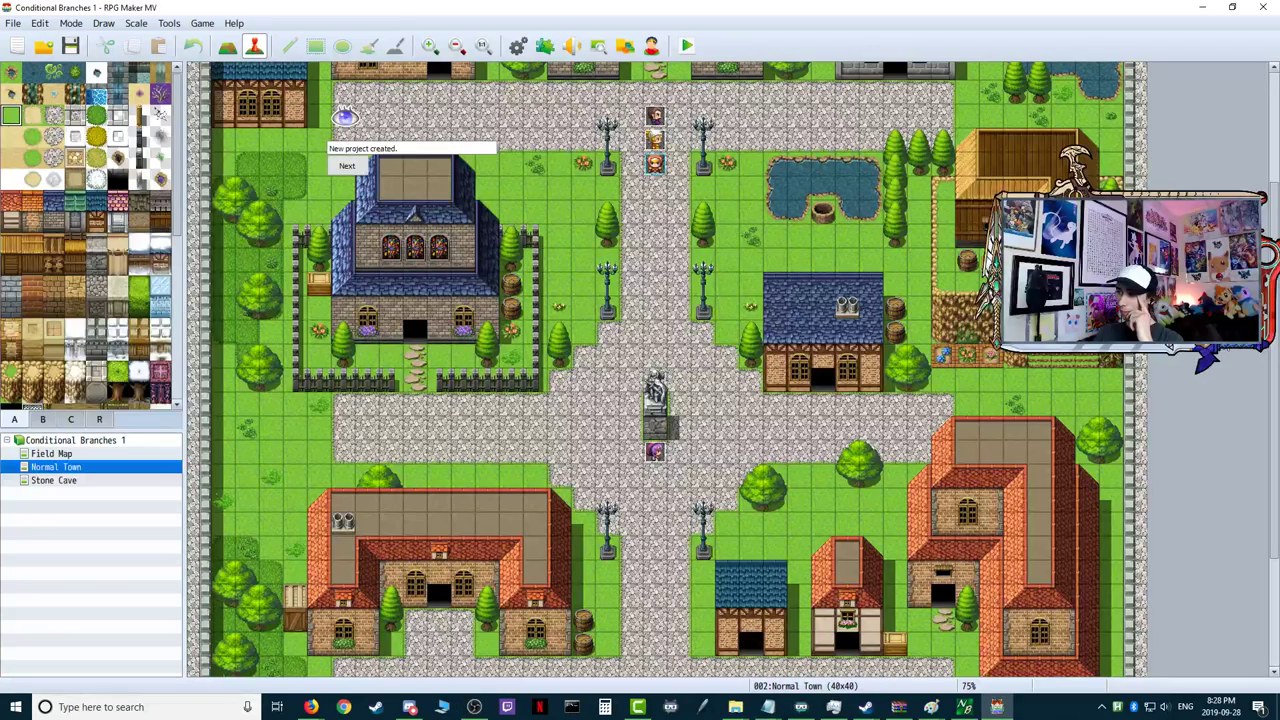
- Select the Normal Town map and advance through the tutorial's introduction to the potion-giving NPC event
left_click(347, 165)
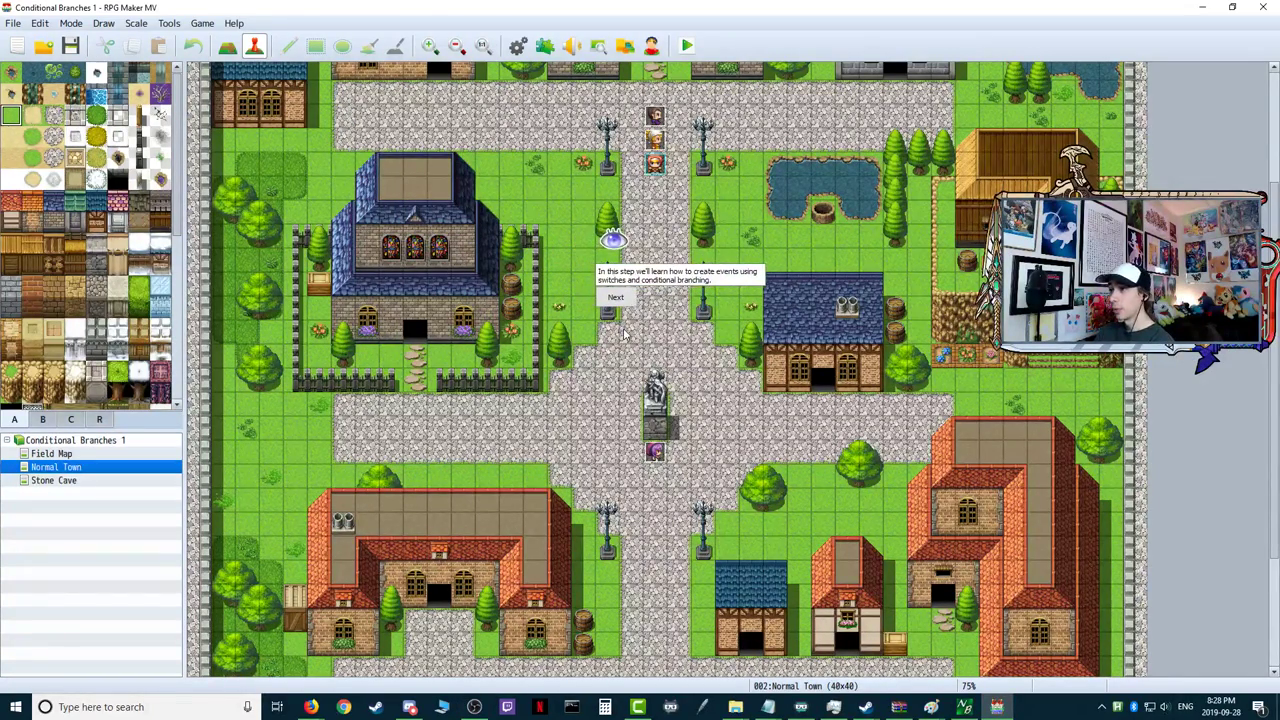
left_click(626, 297)
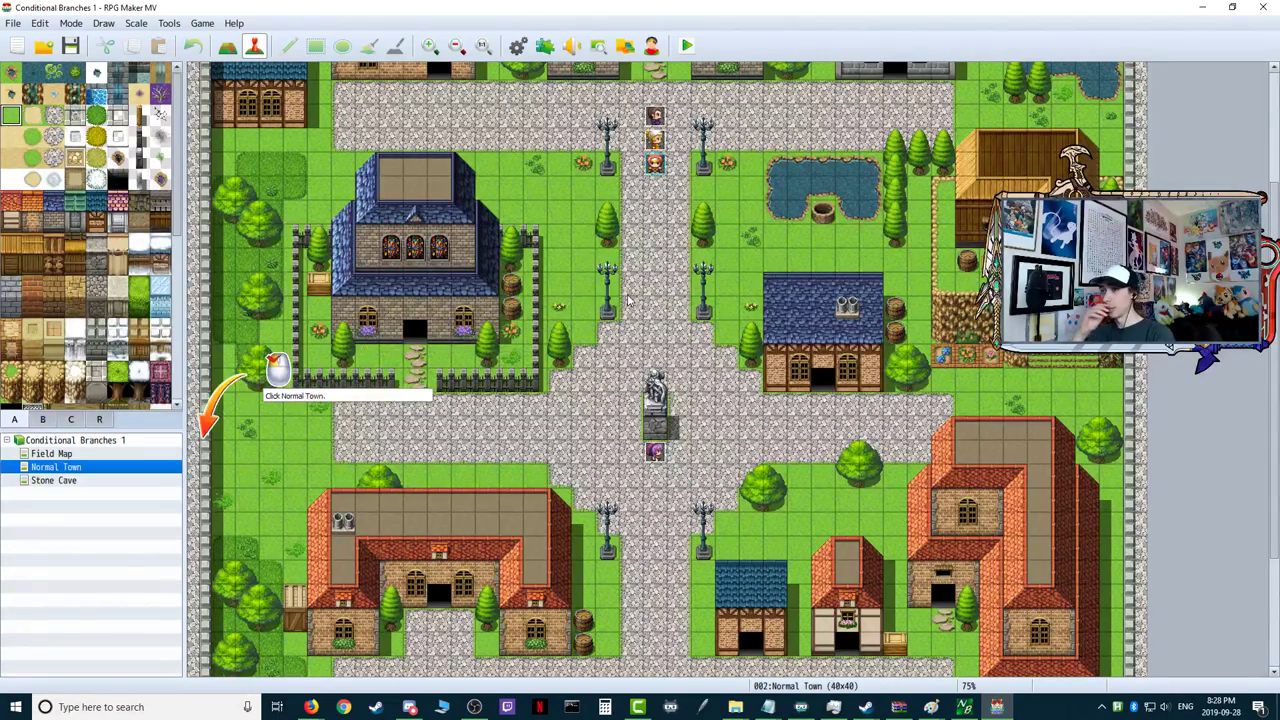
left_click(55, 467)
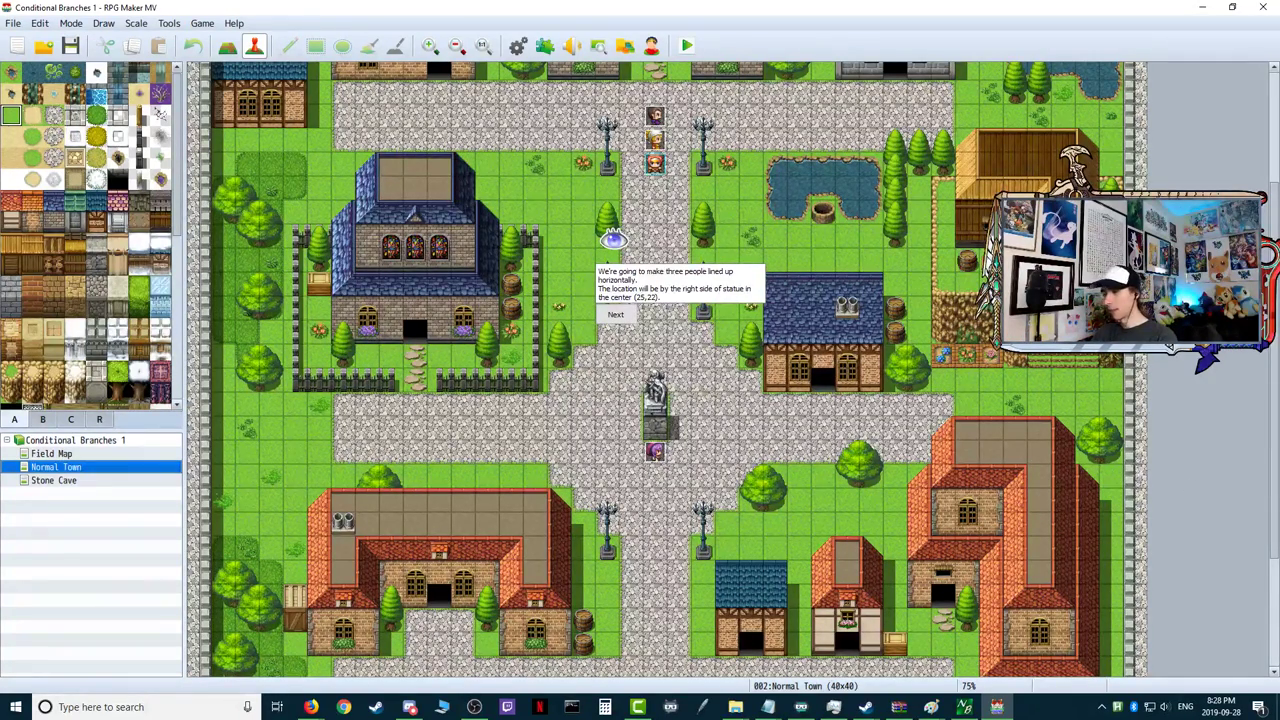
key("XF86AudioLowerVolume")
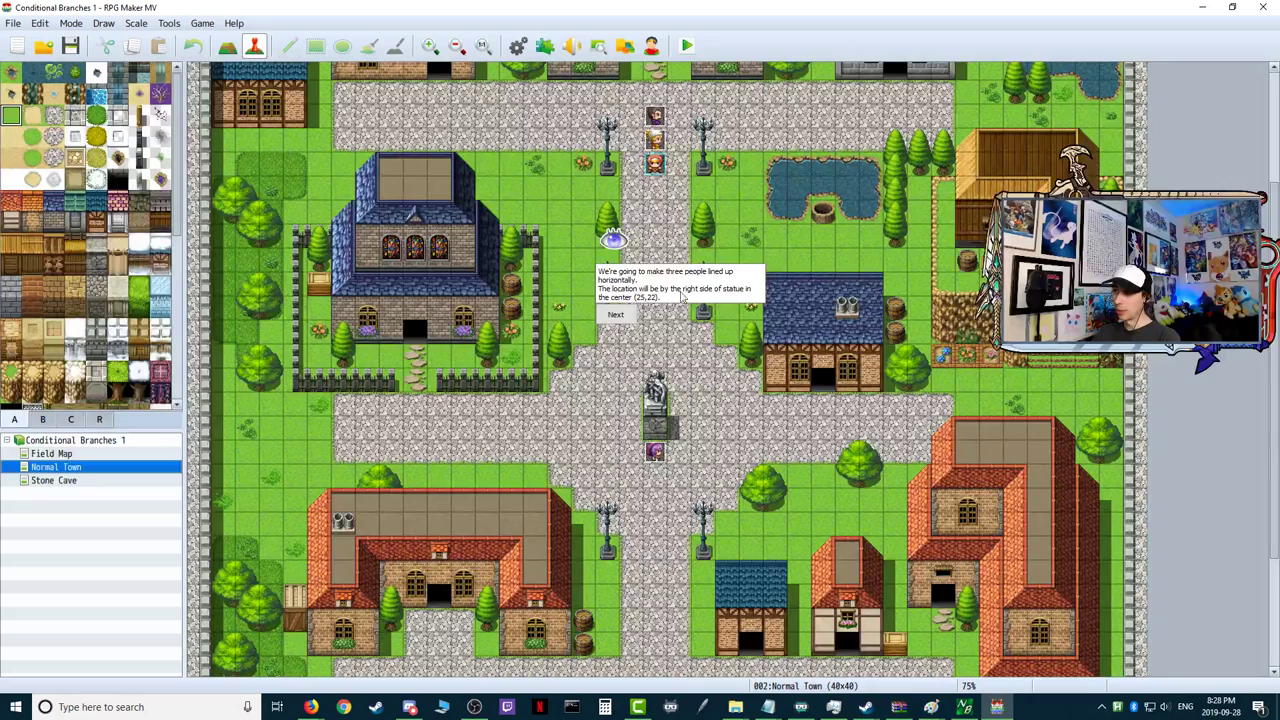
left_click(626, 316)
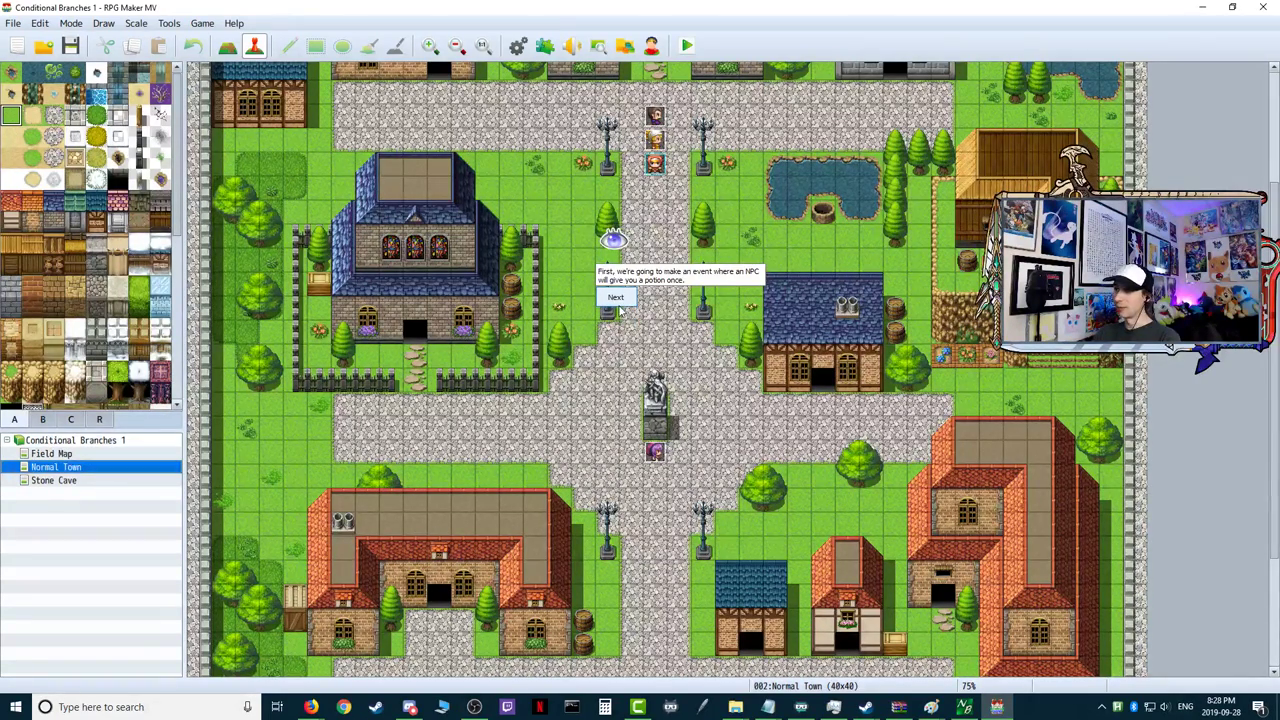
left_click(617, 299)
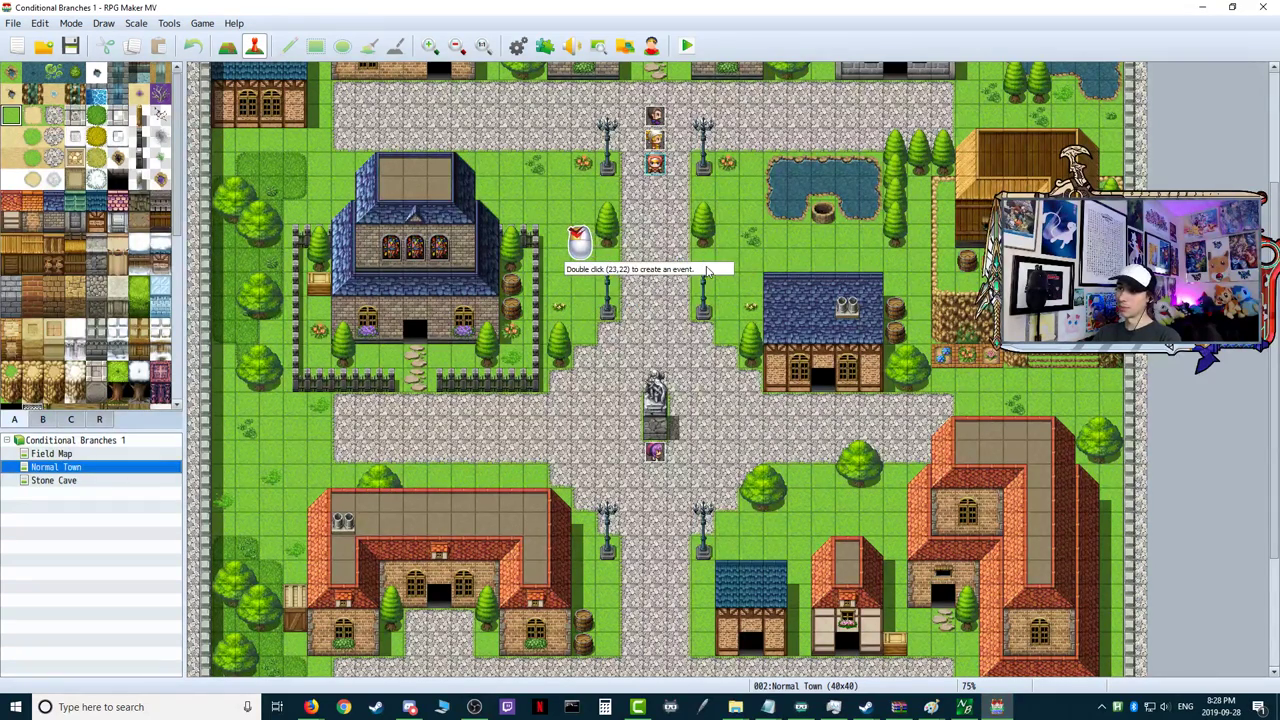
- Create a new event at tile 17,18 of Normal Town, up and to the left of the statue, and name it PotionWoman
double_click(606, 316)
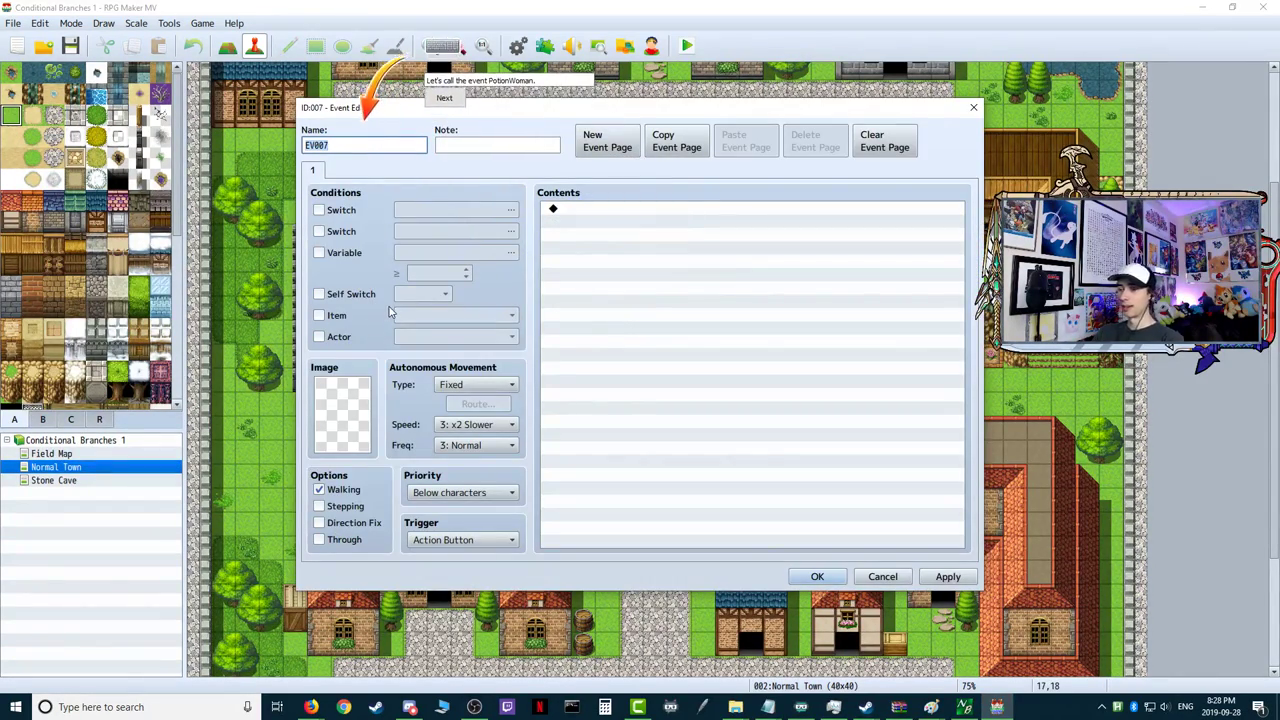
type("Potion")
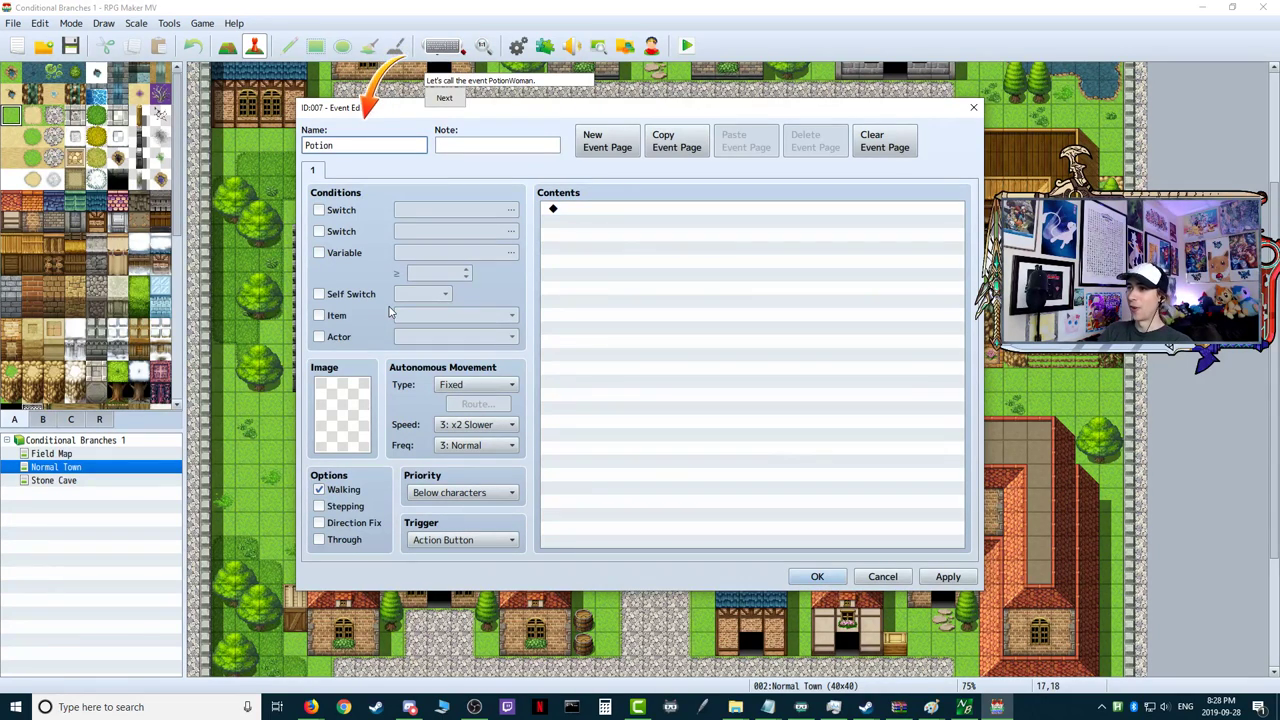
type("Woman")
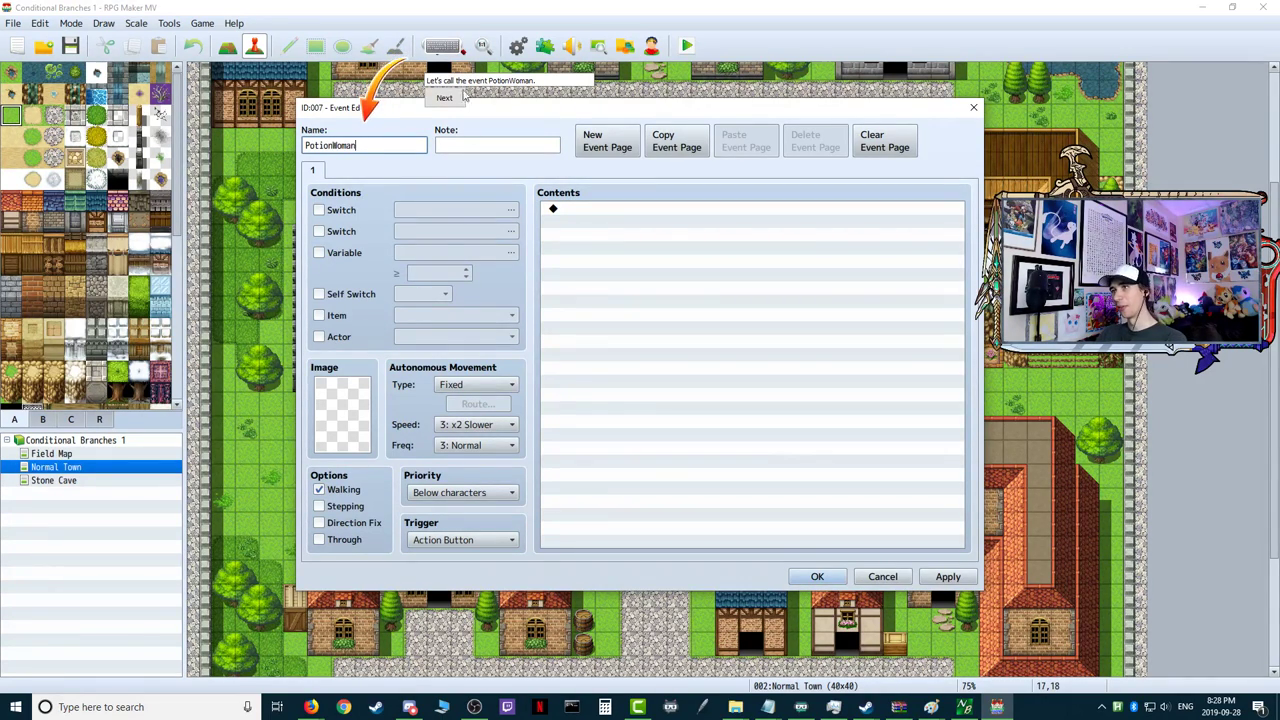
left_click(452, 100)
- Set the event's image to the downward-facing pink-haired woman, second character in the bottom row of Actor3
double_click(341, 412)
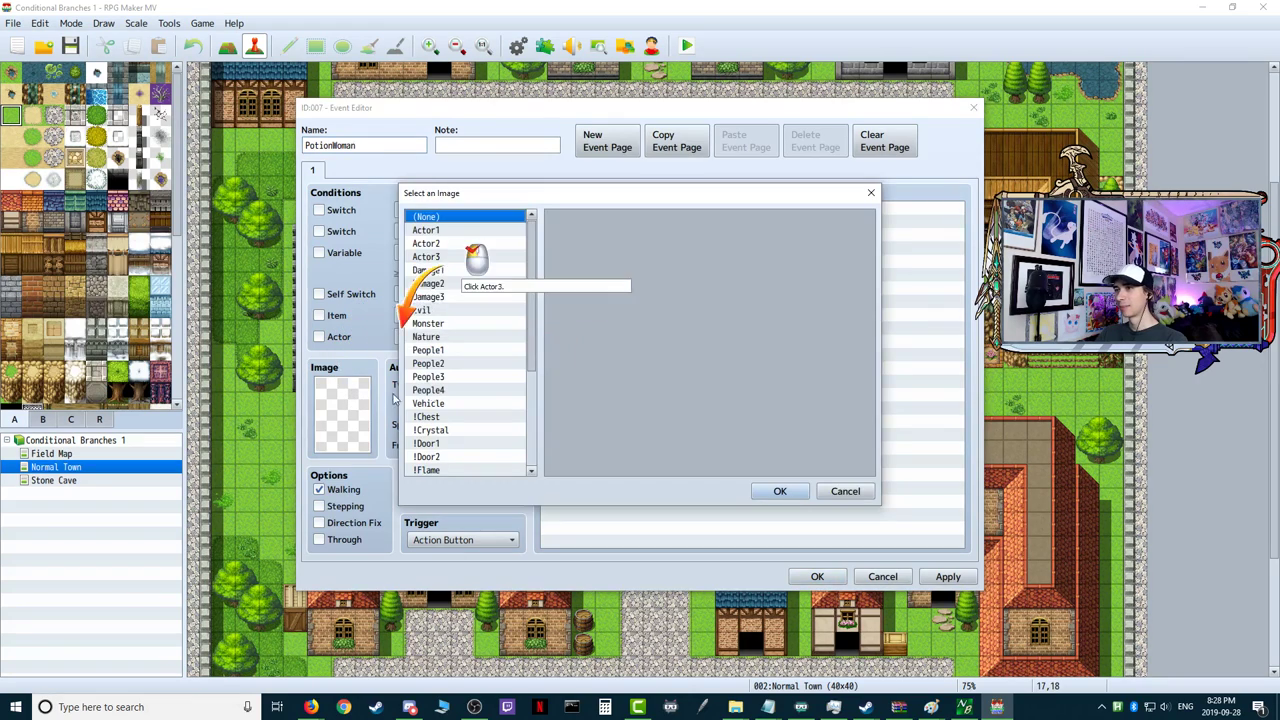
left_click(428, 257)
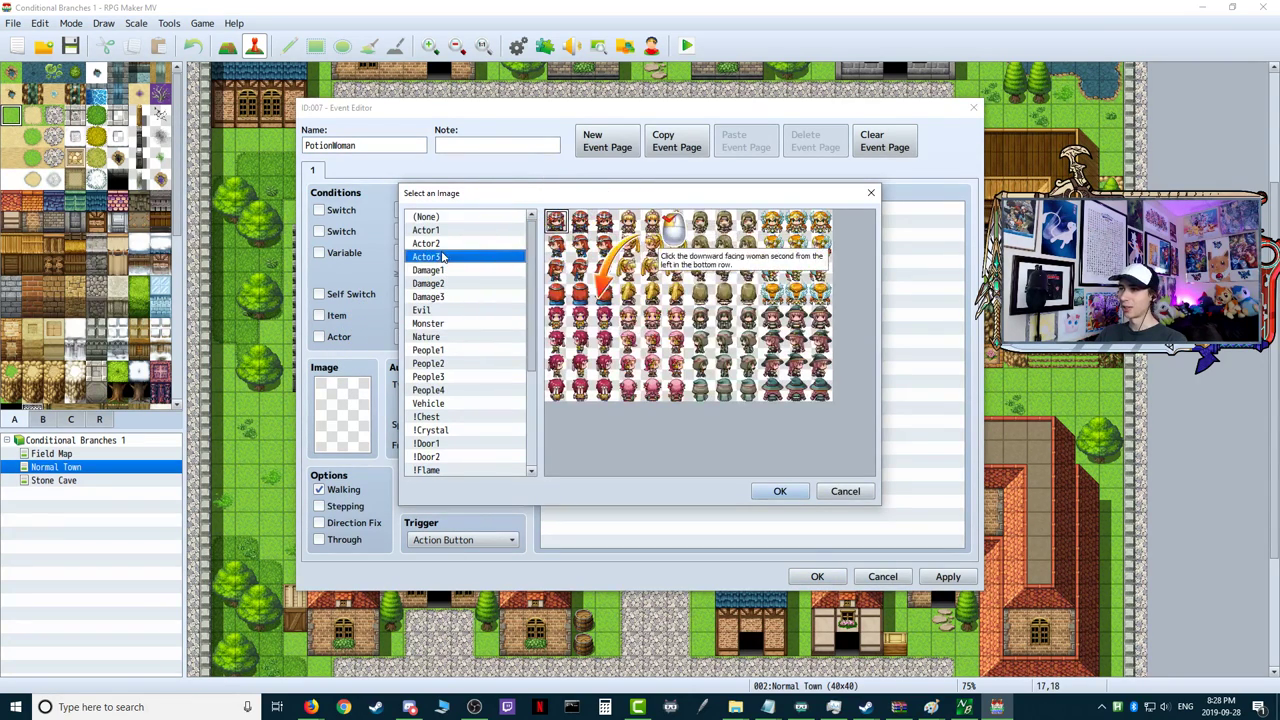
left_click(652, 318)
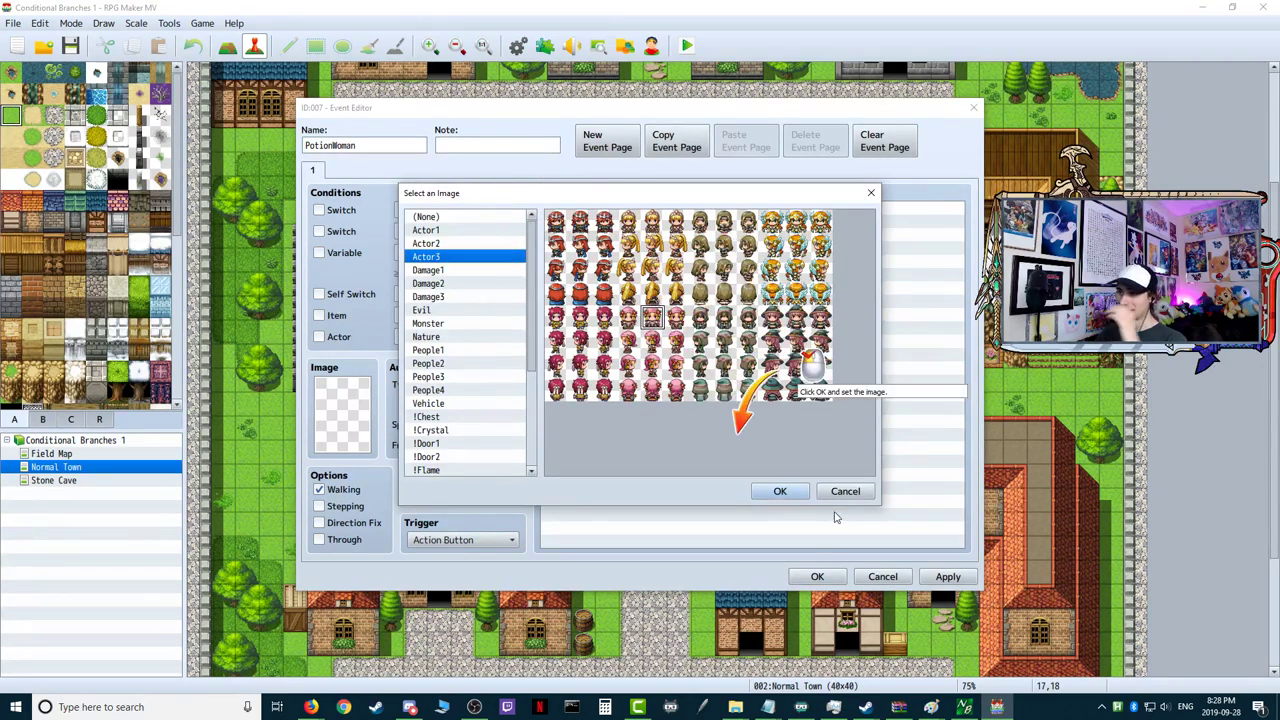
left_click(780, 491)
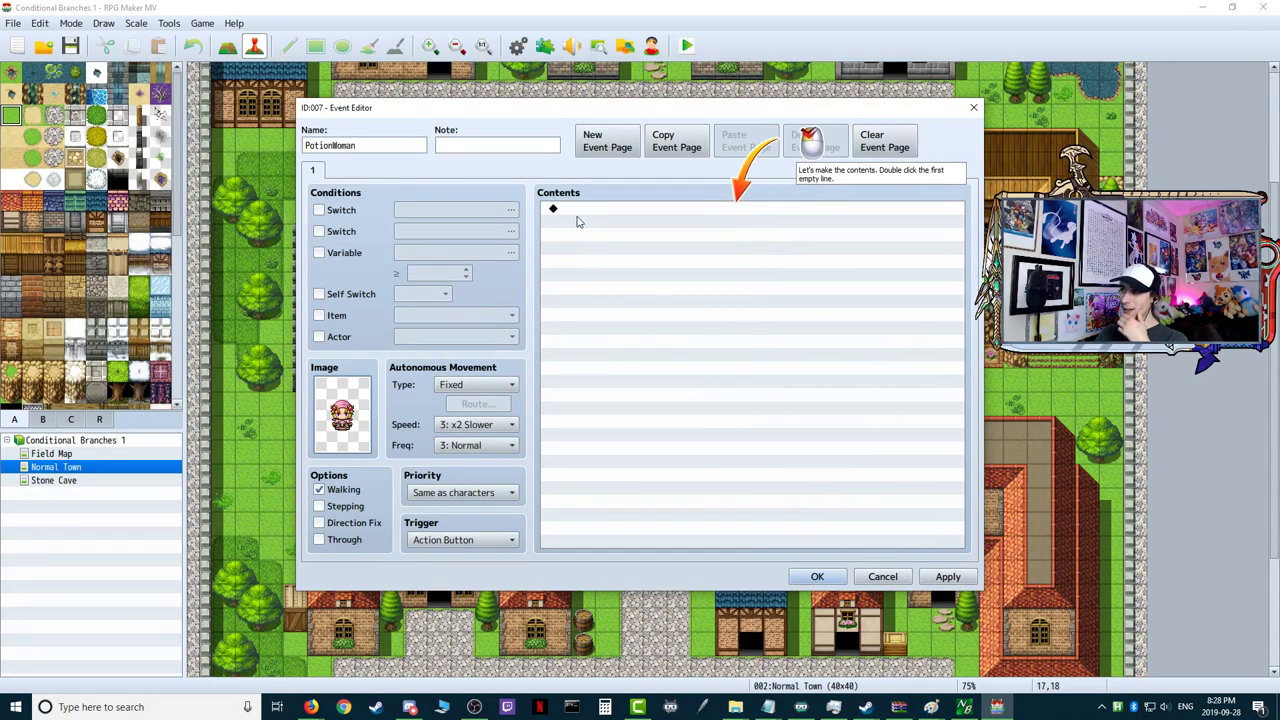
- Add a Show Text command to the event contents with the message "I'll give you nothing!"
double_click(570, 210)
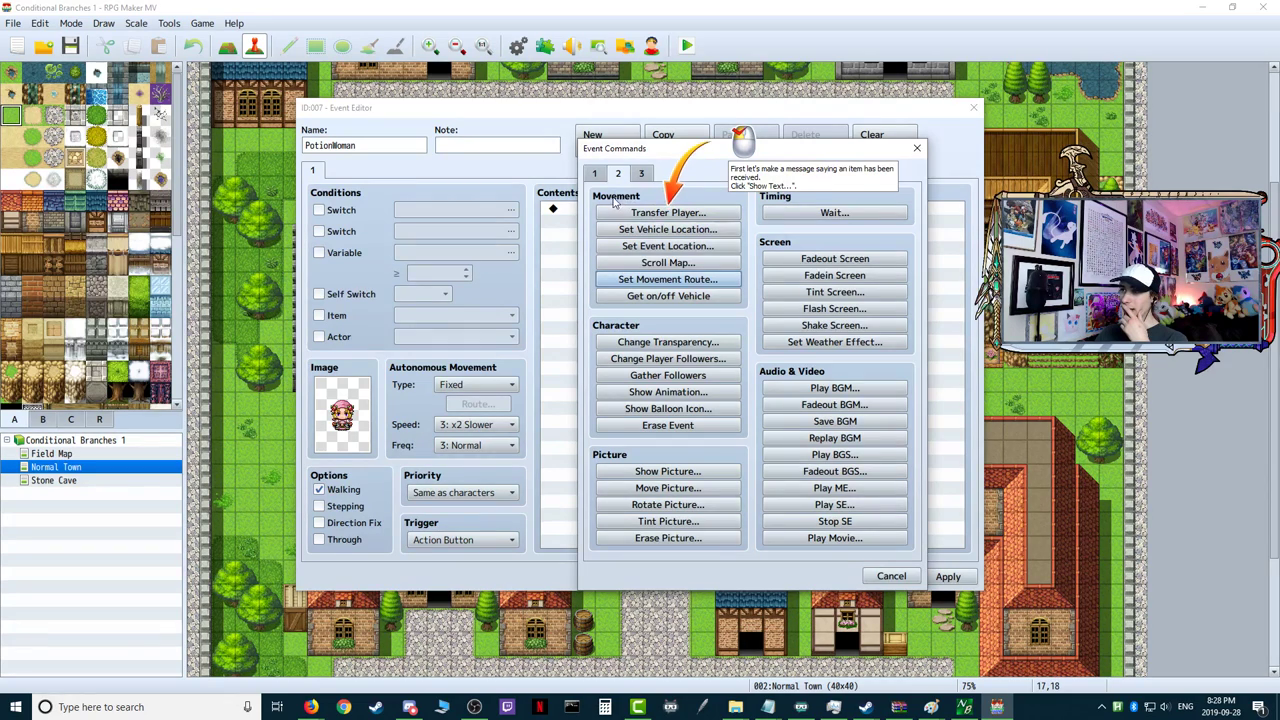
left_click(595, 175)
left_click(665, 214)
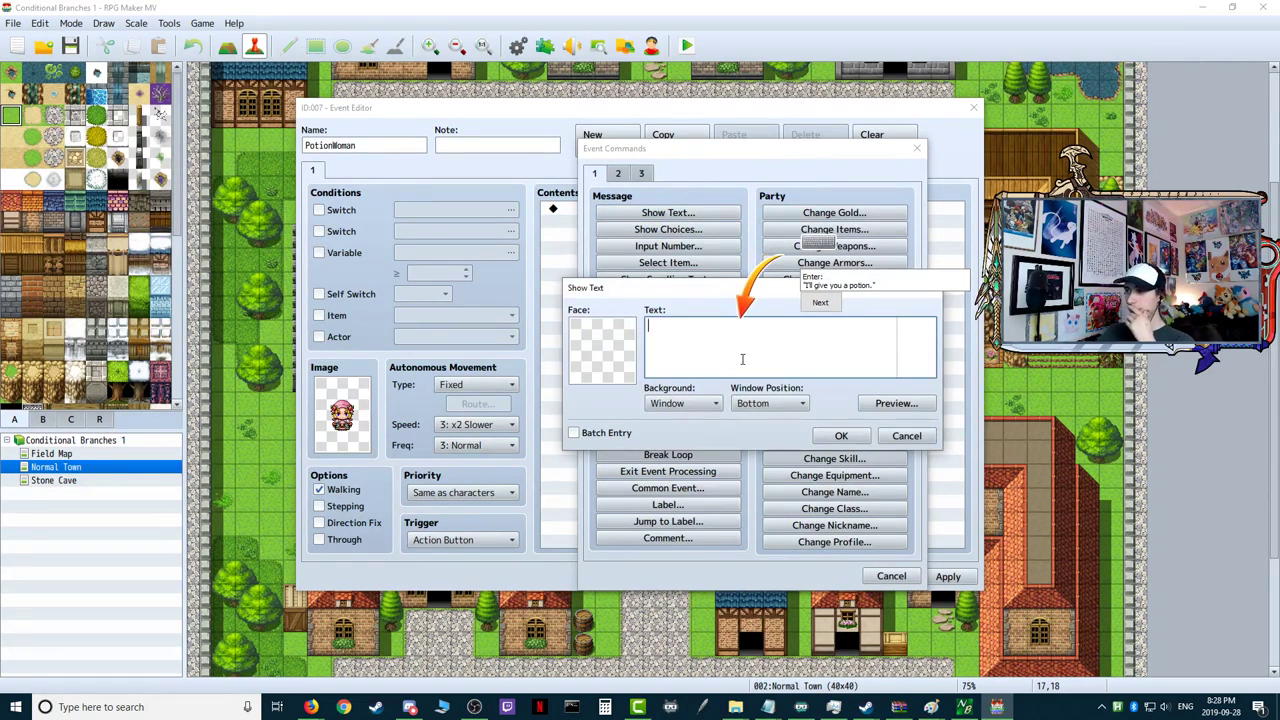
type("I")
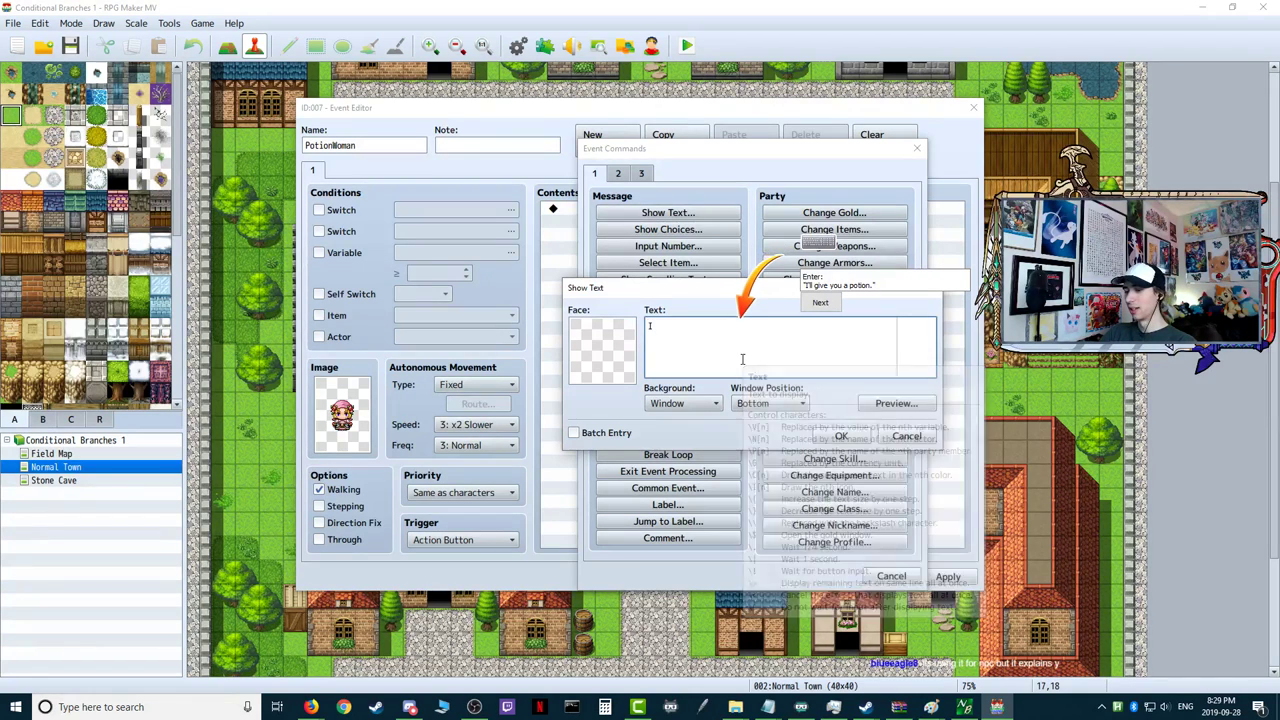
type("'ll give you nothing!")
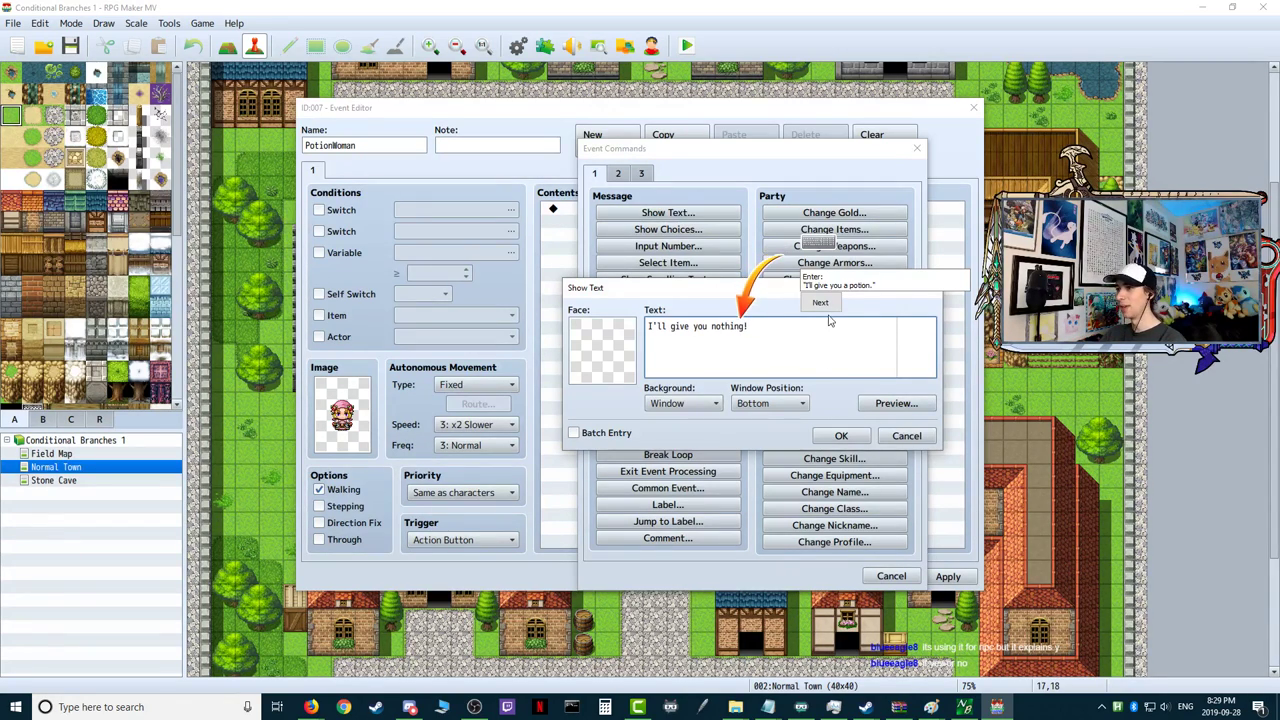
left_click(826, 304)
left_click(841, 436)
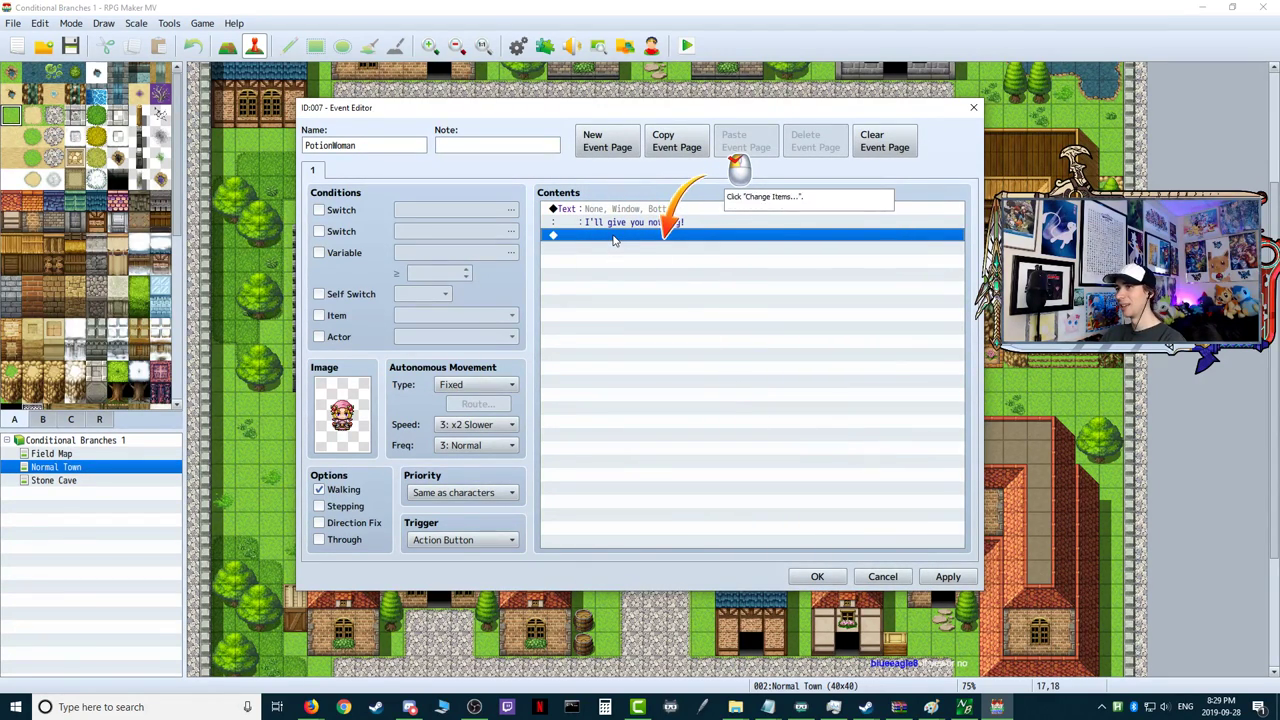
- Add a Change Items command after the text that increases Potion by a constant 1, and advance the tutorial
double_click(611, 240)
left_click(834, 229)
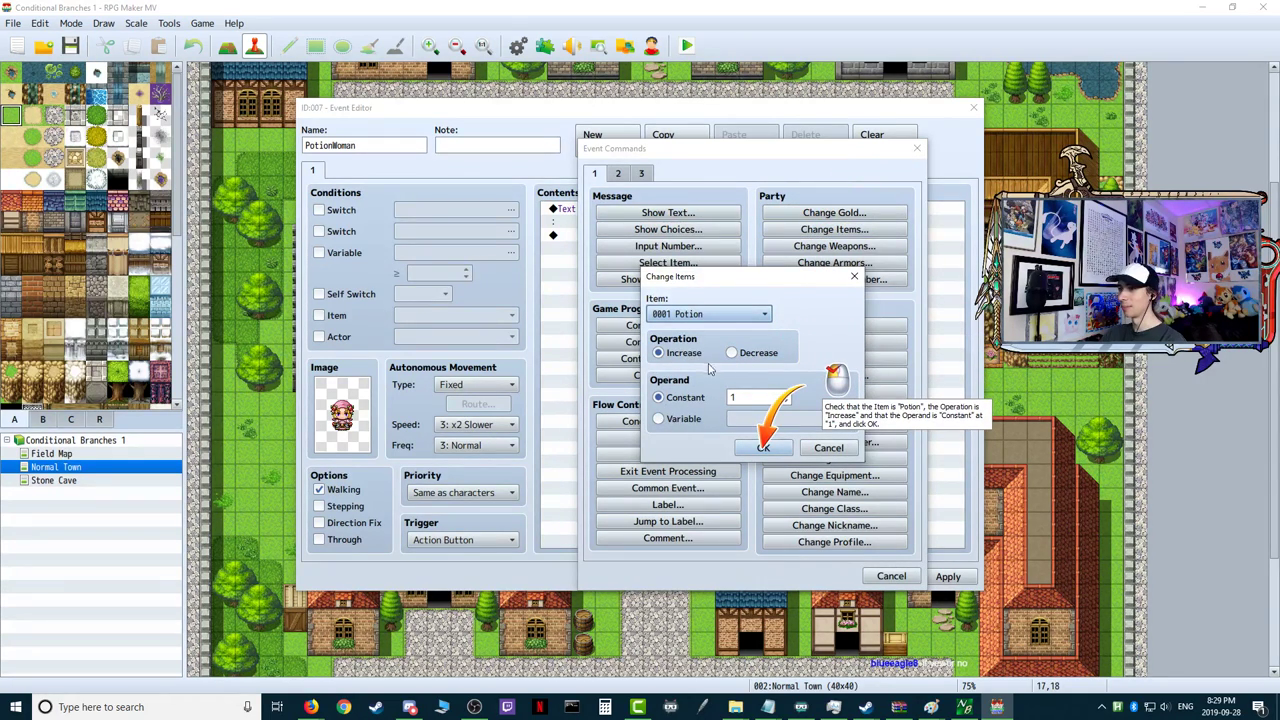
left_click(763, 448)
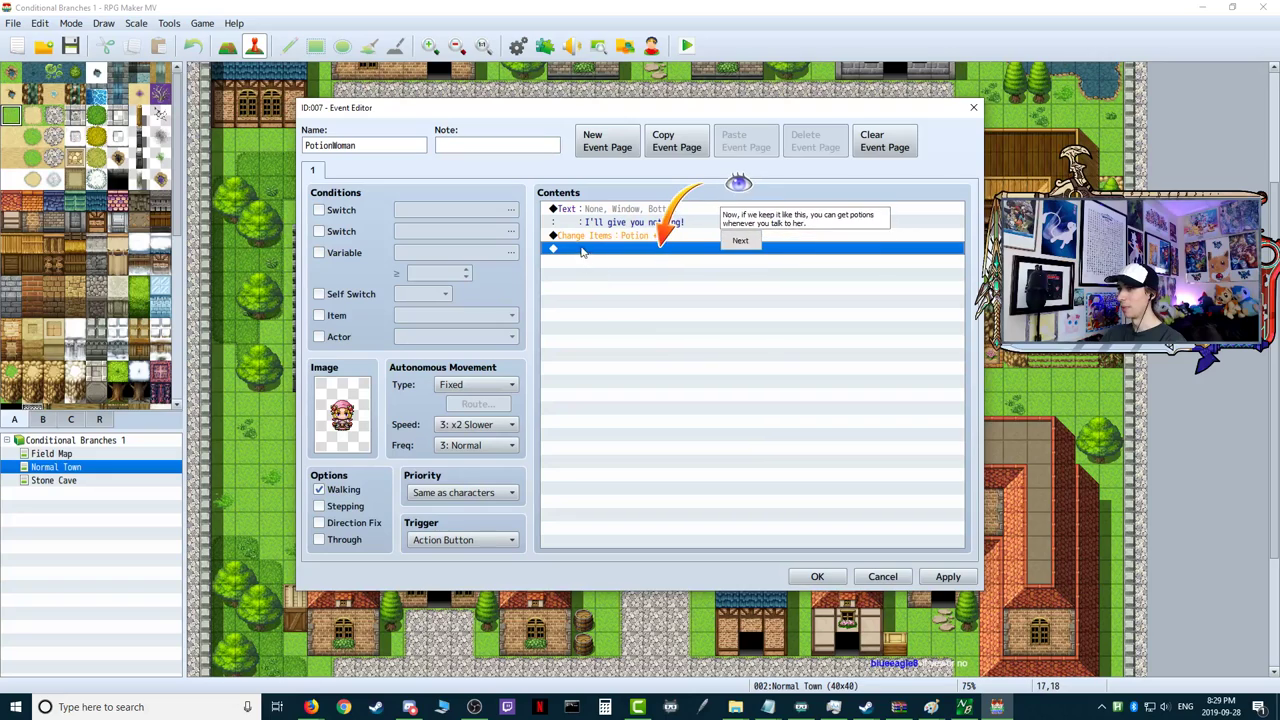
left_click(741, 242)
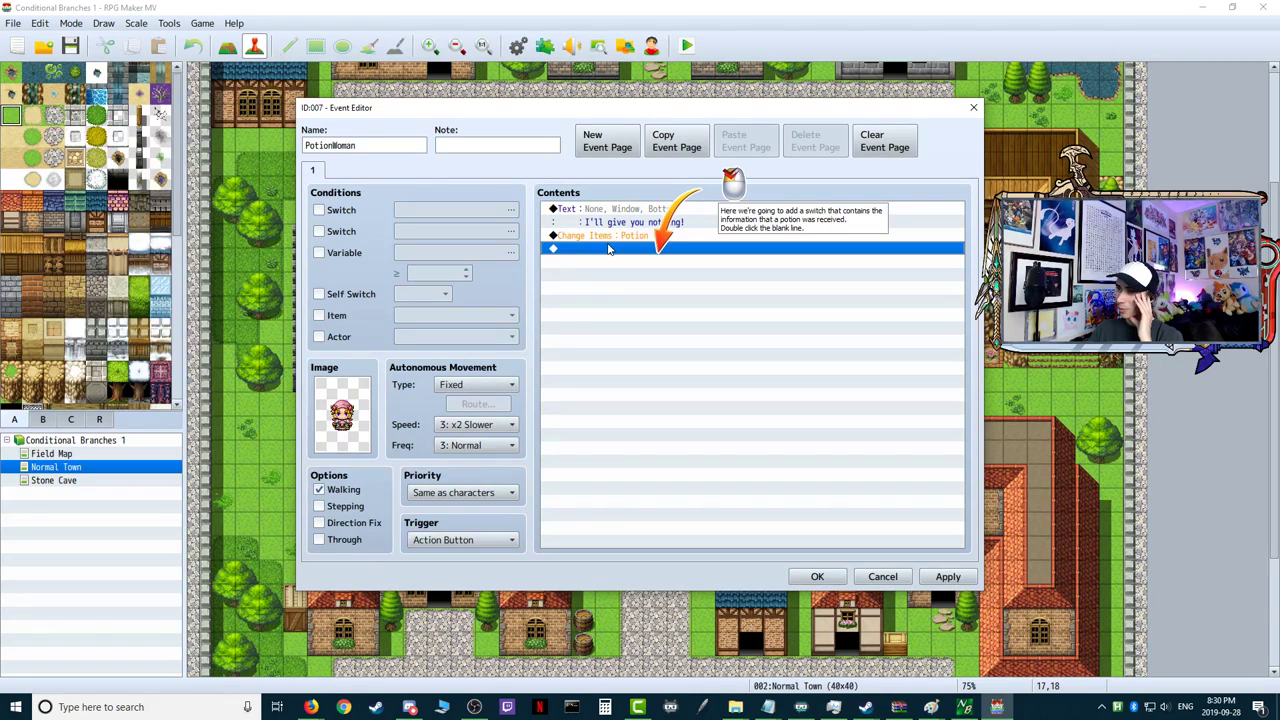
- Add a Control Switches command after the item change that turns single switch 0001 ON
double_click(608, 249)
left_click(680, 328)
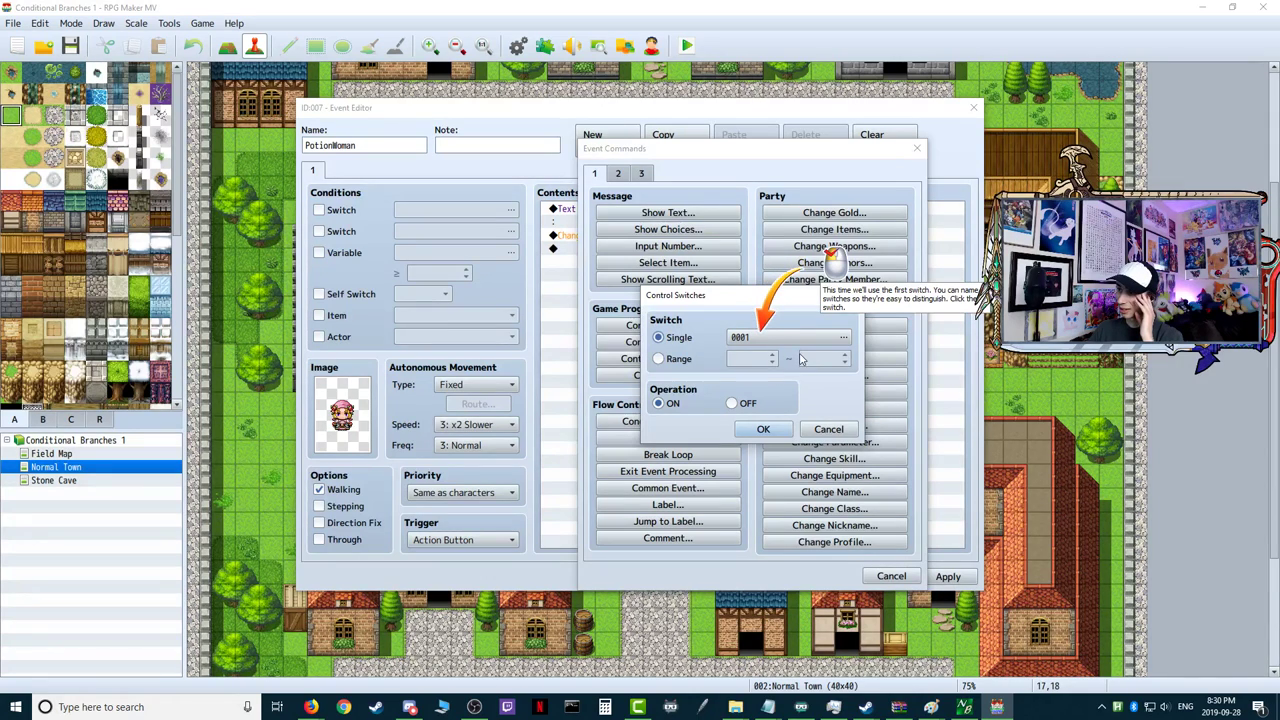
left_click(772, 338)
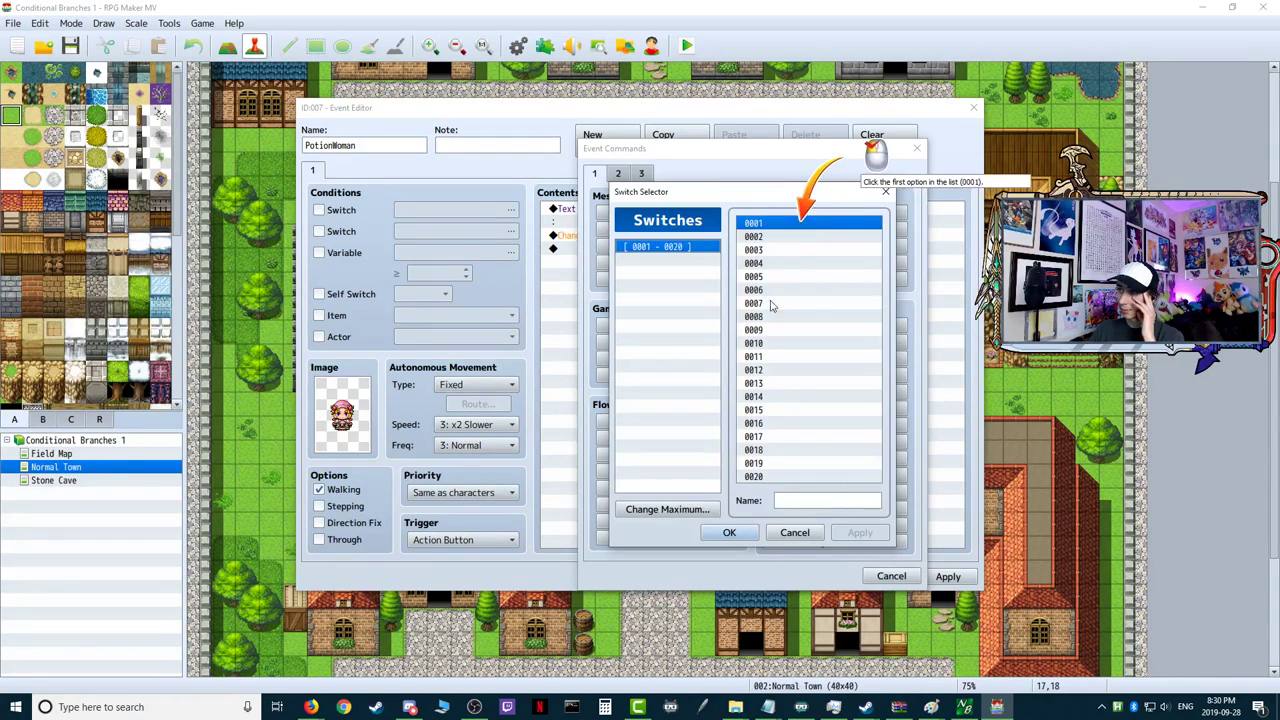
left_click(772, 224)
double_click(772, 224)
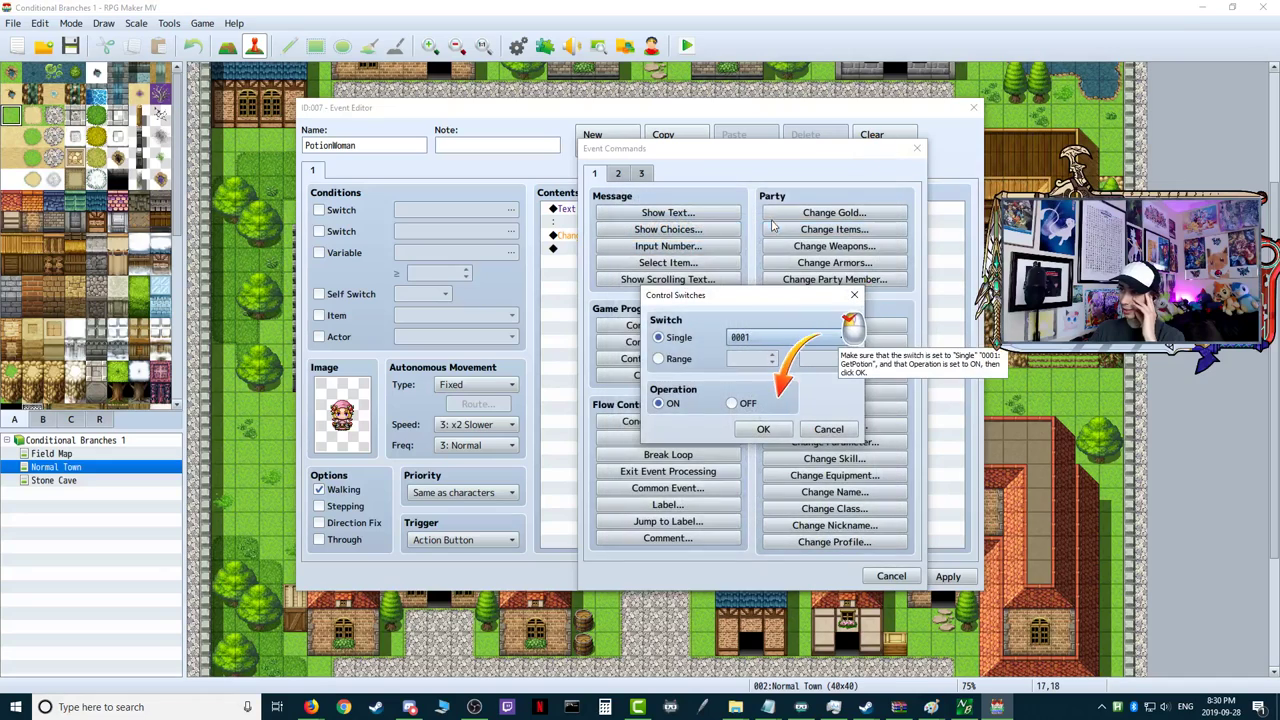
left_click(765, 430)
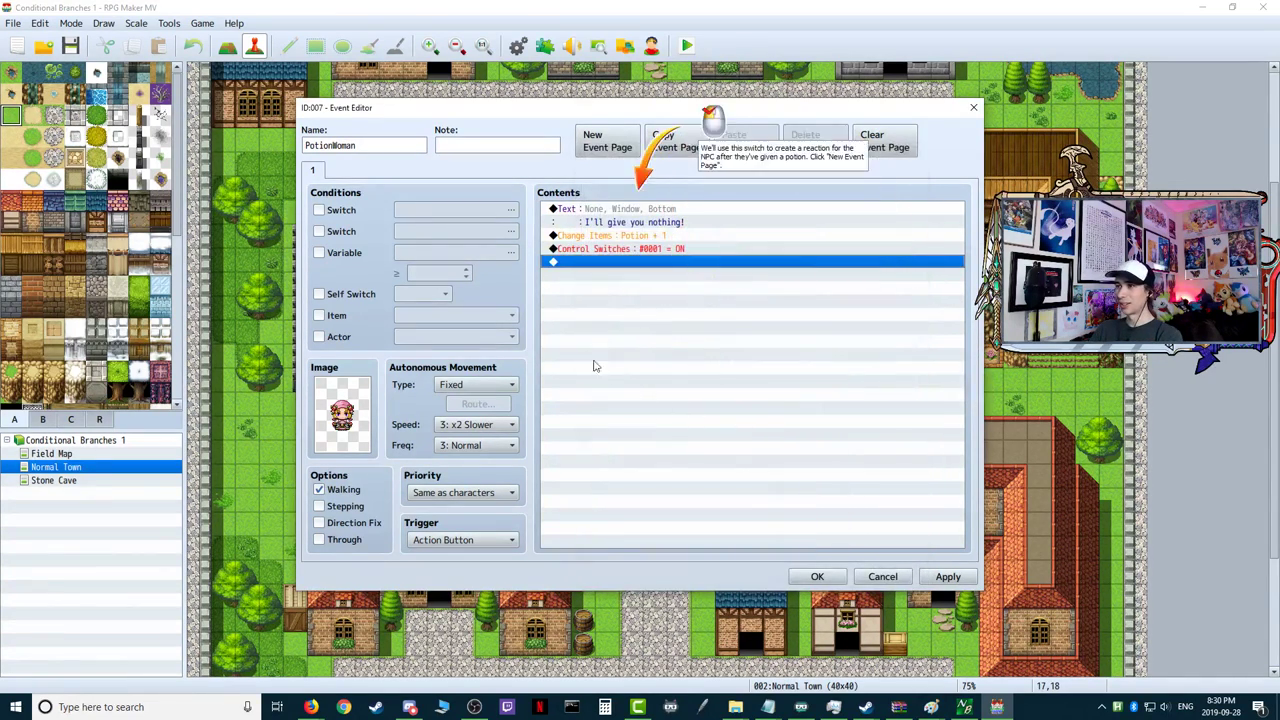
- Add a second page to the PotionWoman event and give it the same downward-facing pink-haired woman from Actor3's bottom row
left_click(598, 147)
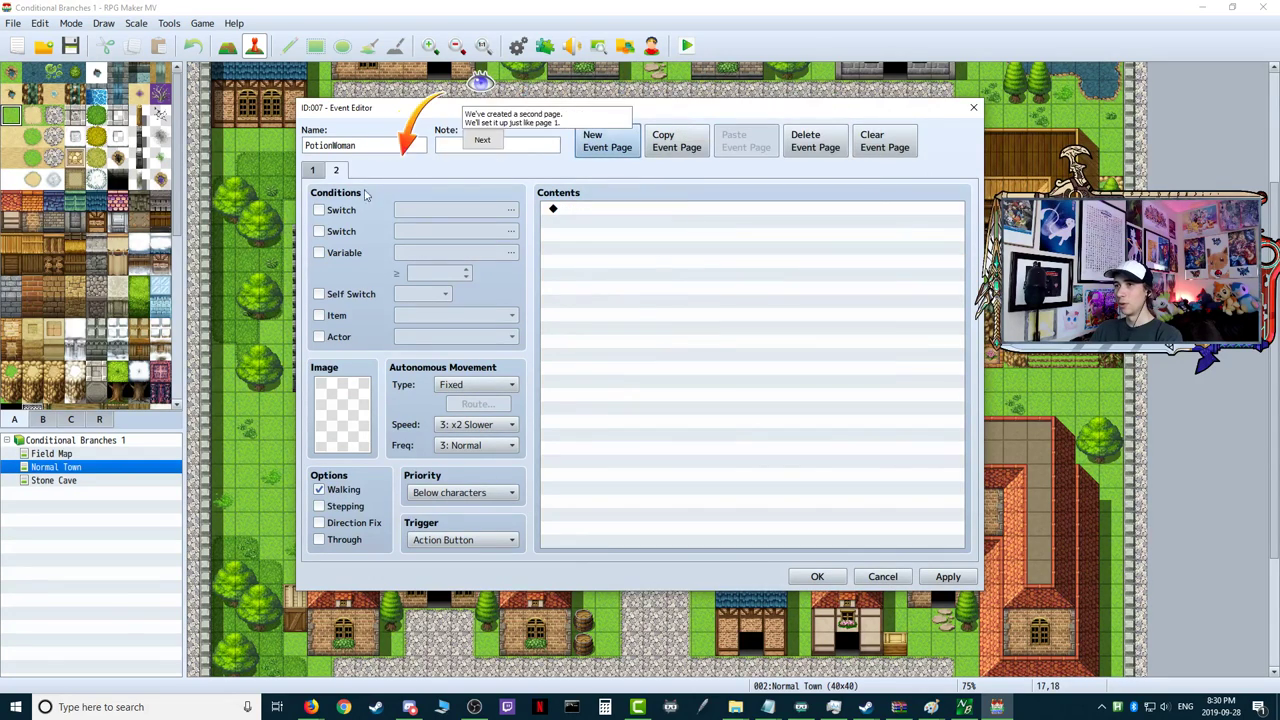
left_click(319, 210)
left_click(424, 145)
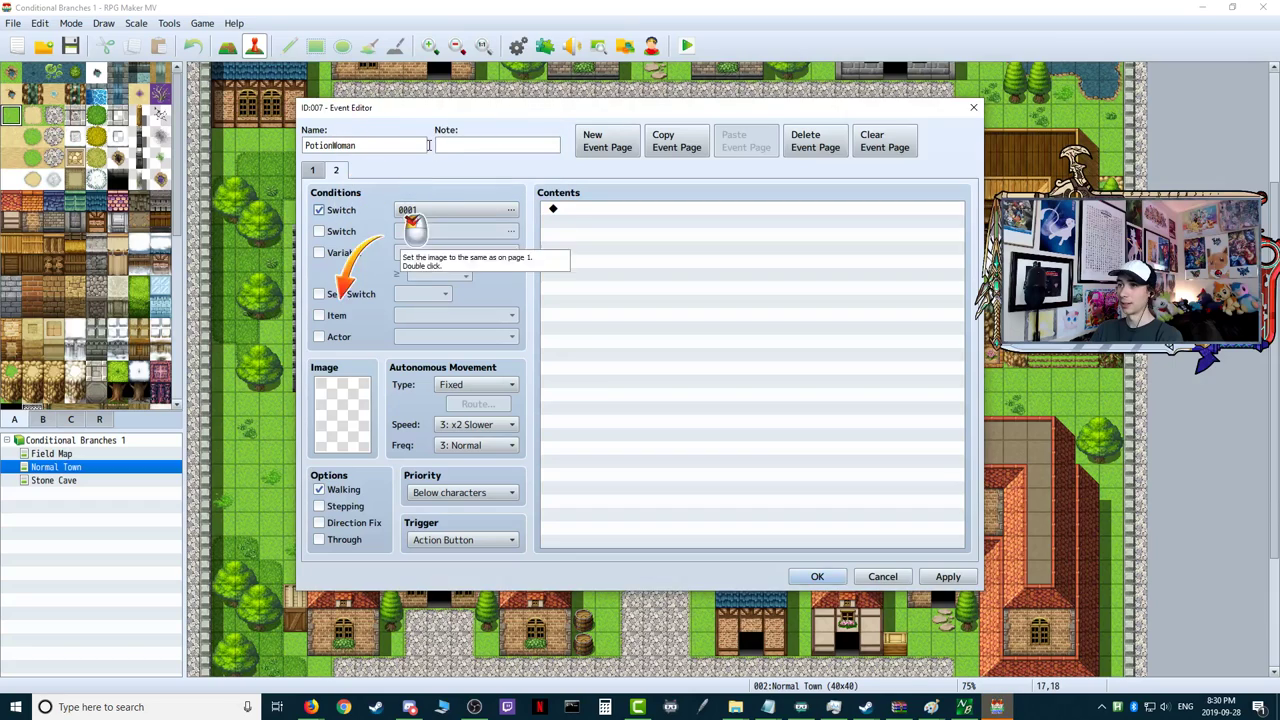
double_click(337, 430)
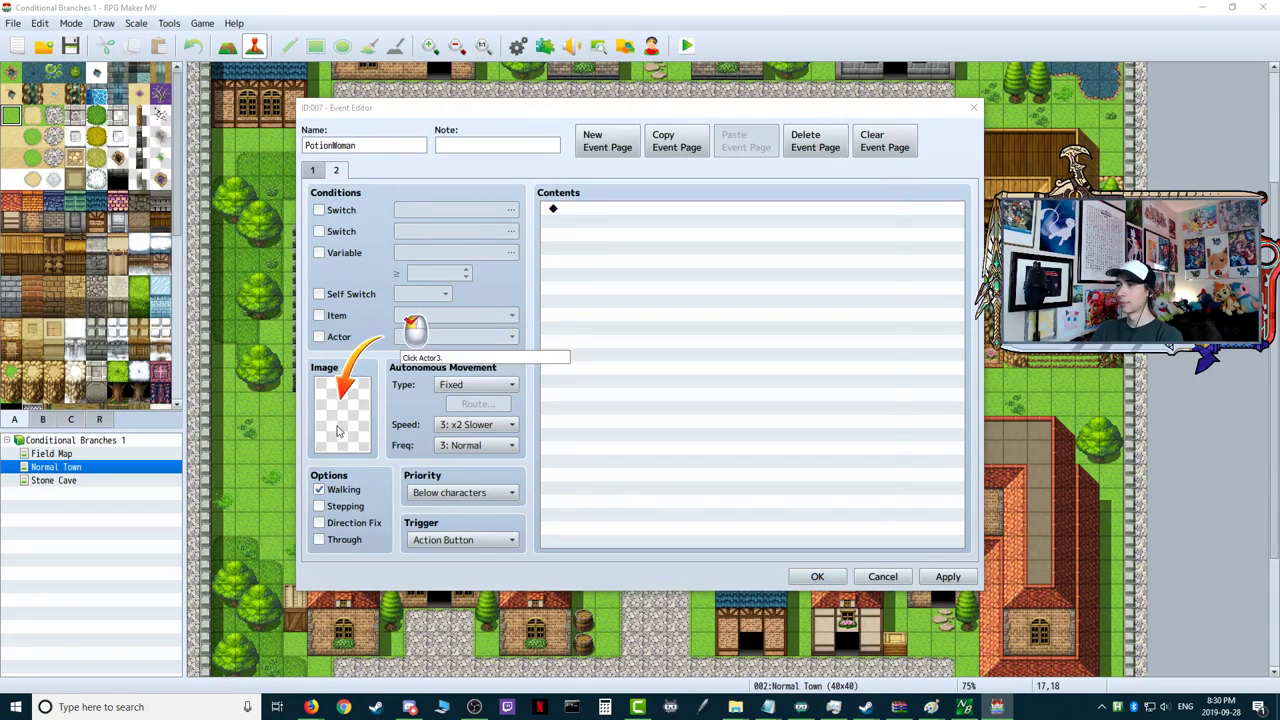
left_click(426, 257)
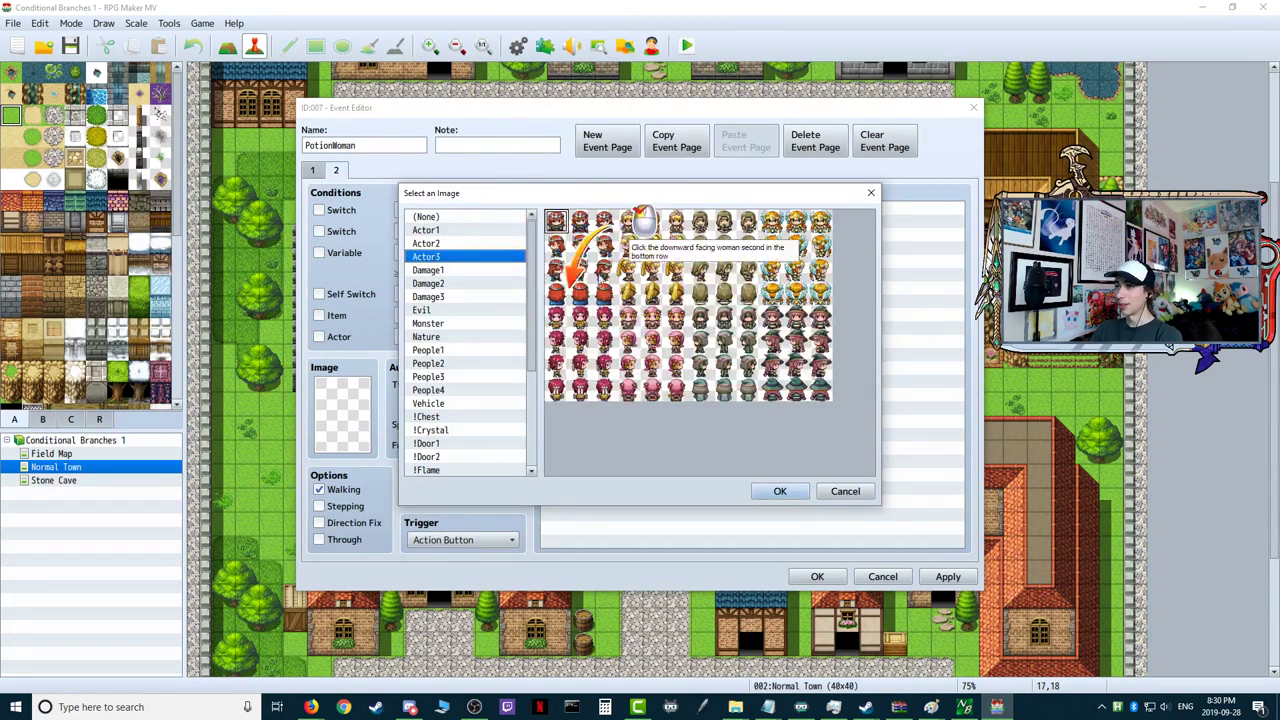
double_click(664, 318)
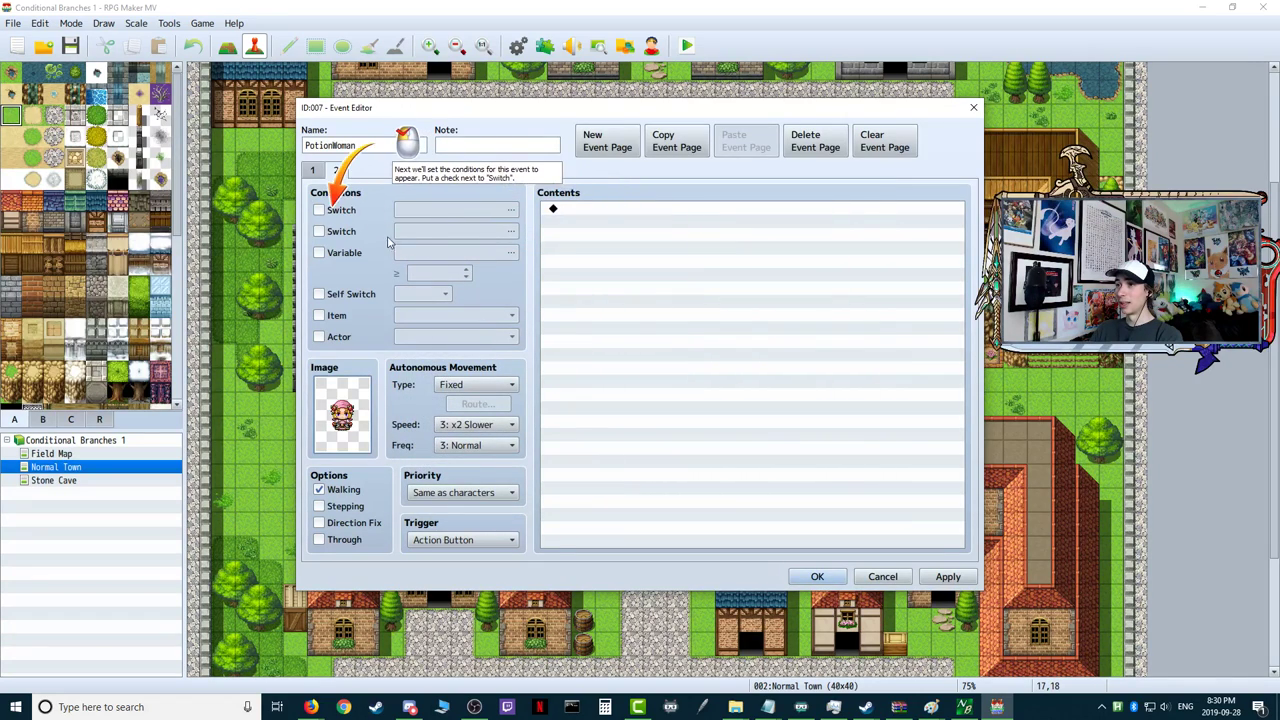
- Make page 2 conditional on switch 0001 and add a Show Text command with the message "I am a vessel 666"
left_click(319, 210)
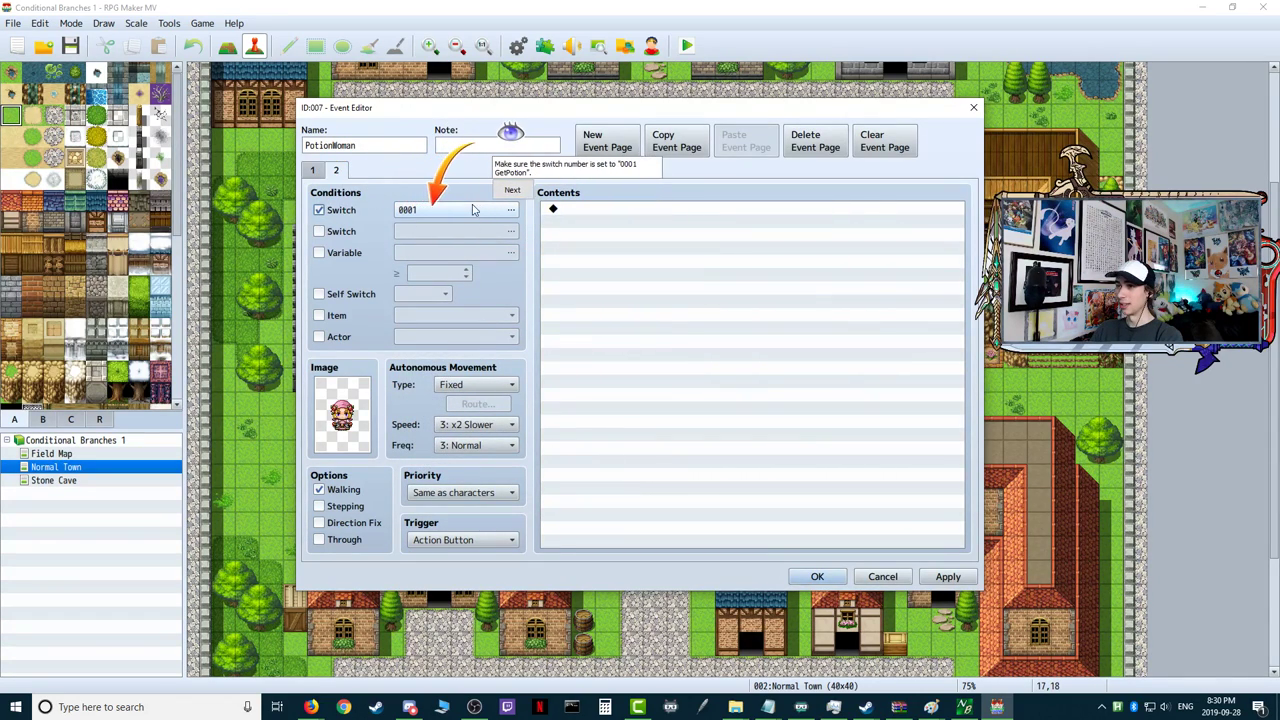
left_click(512, 190)
double_click(600, 208)
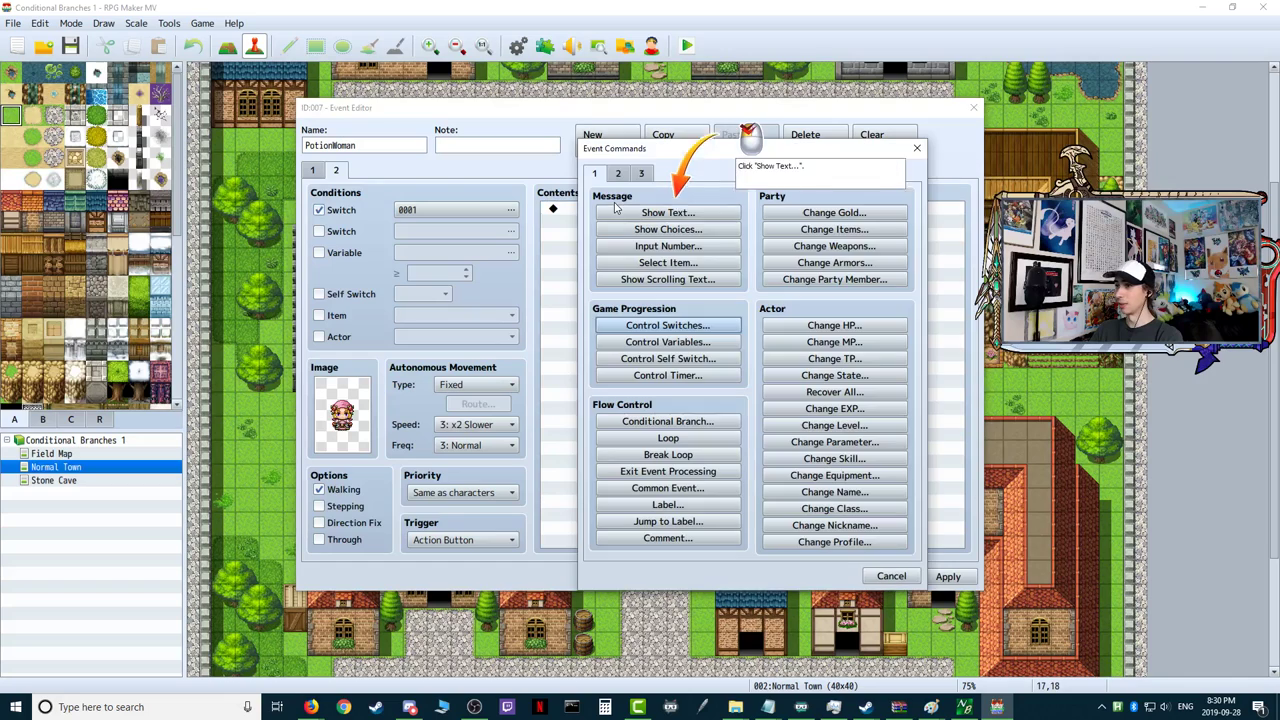
left_click(686, 212)
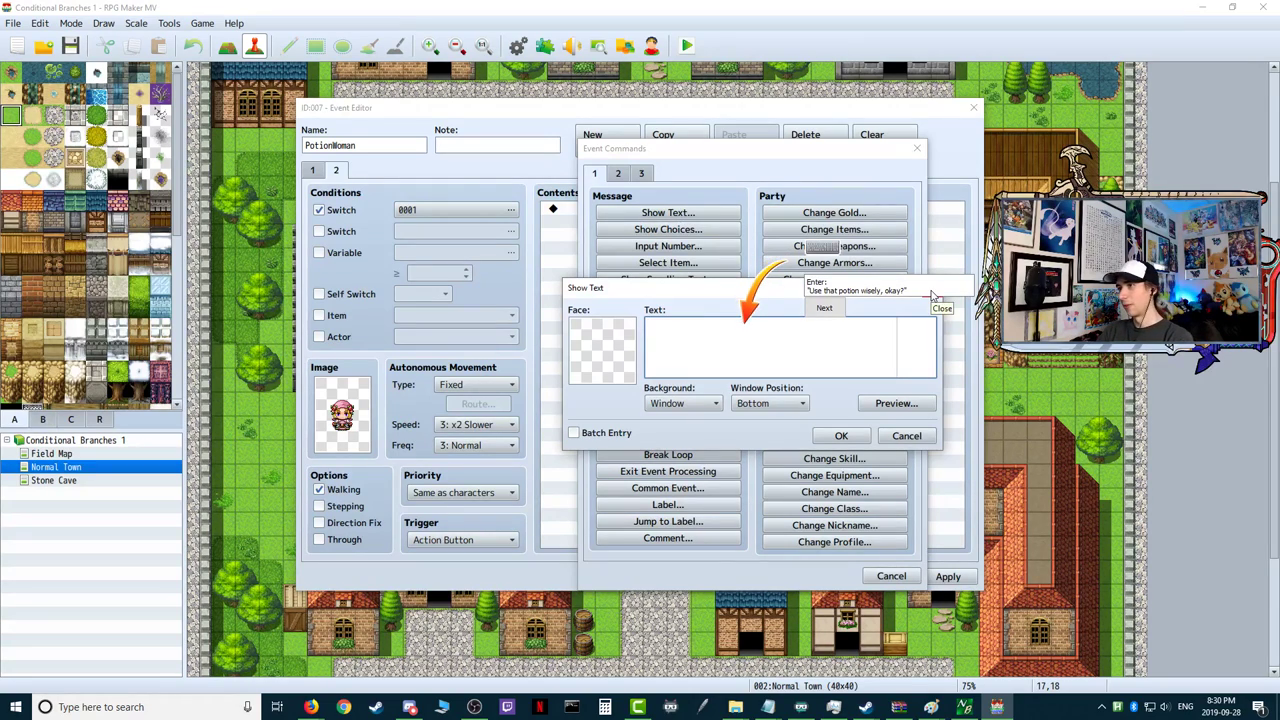
type("I am a vessel 666")
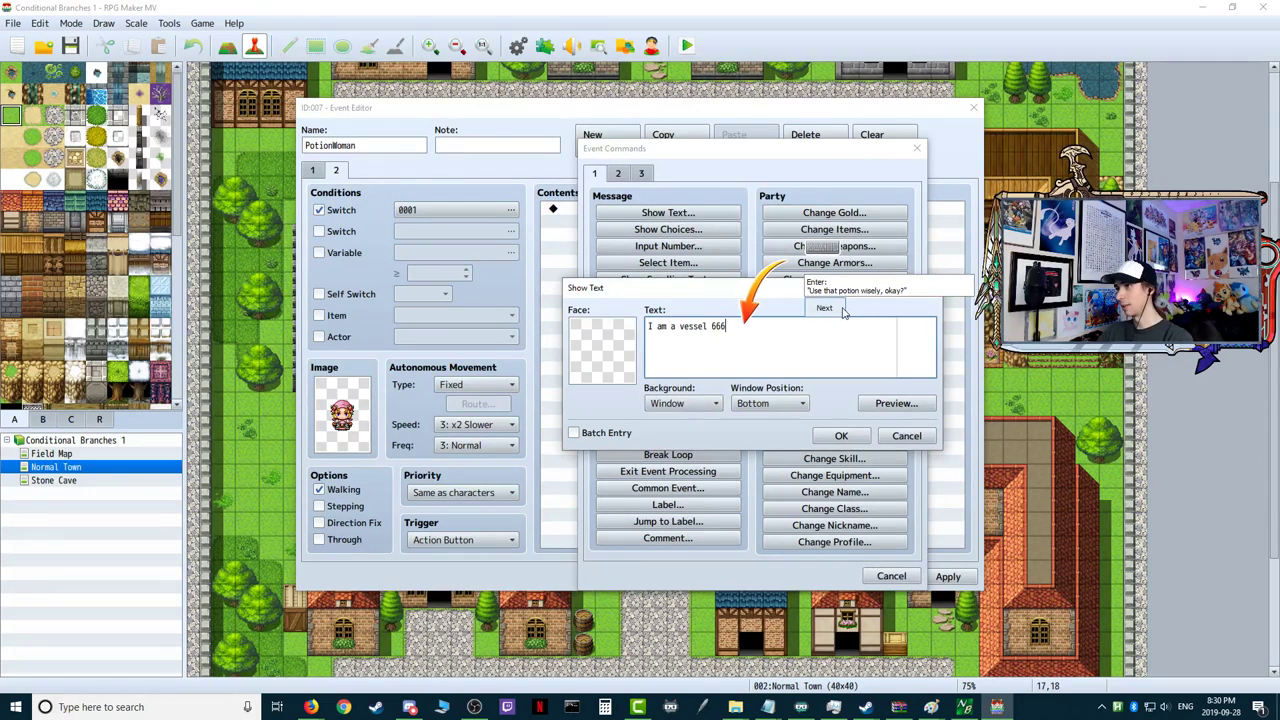
left_click(838, 436)
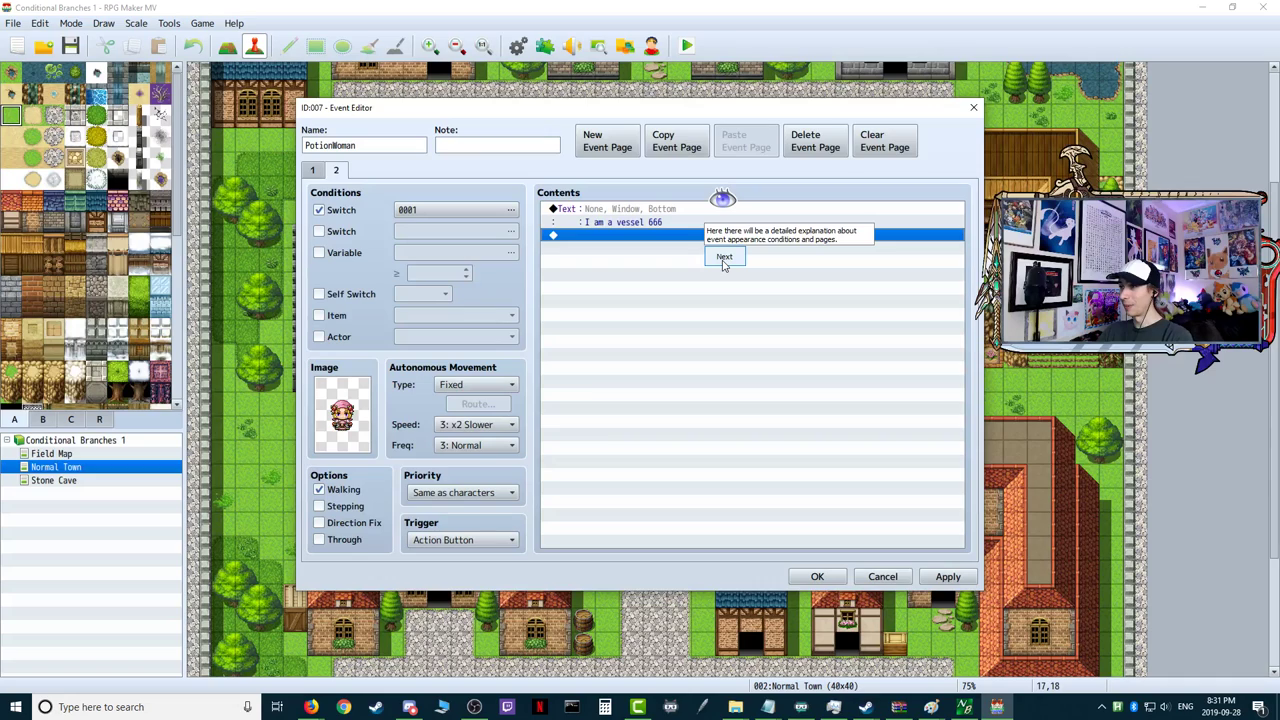
- Read through the tutorial's explanation of event pages and conditions, decline to repeat it, and accept the PotionWoman event
left_click(724, 257)
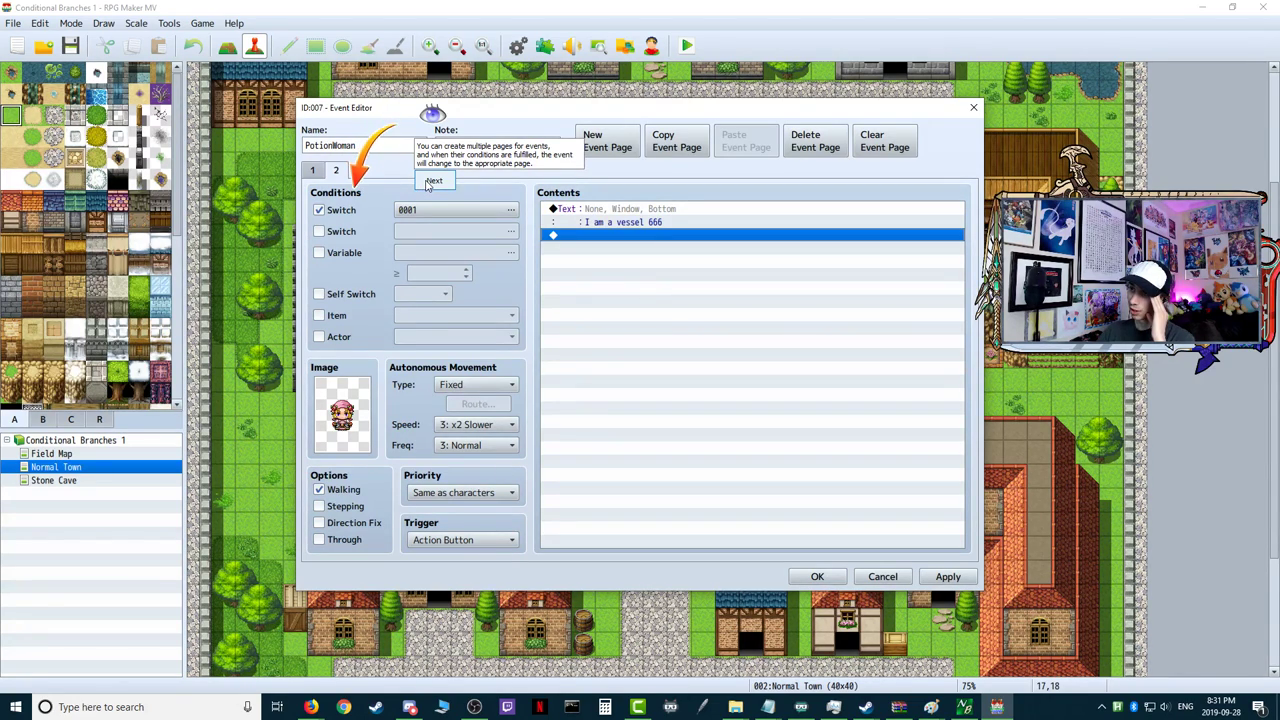
left_click(431, 181)
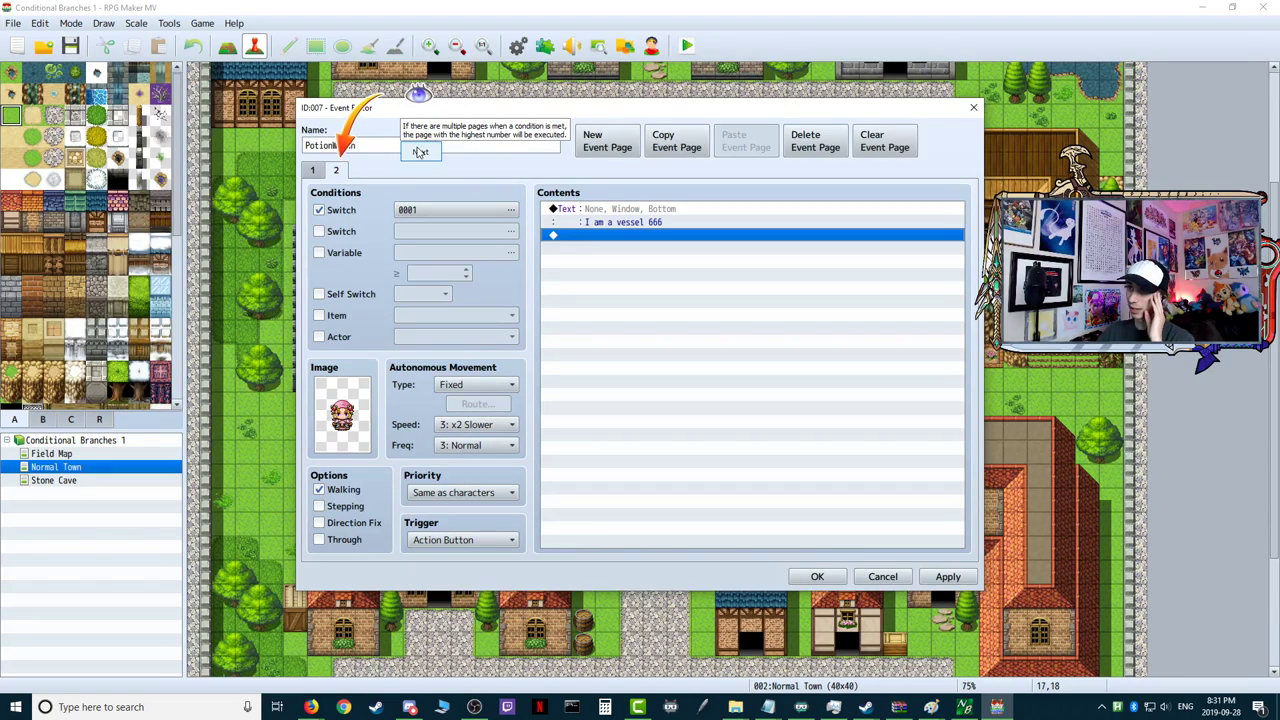
left_click(420, 151)
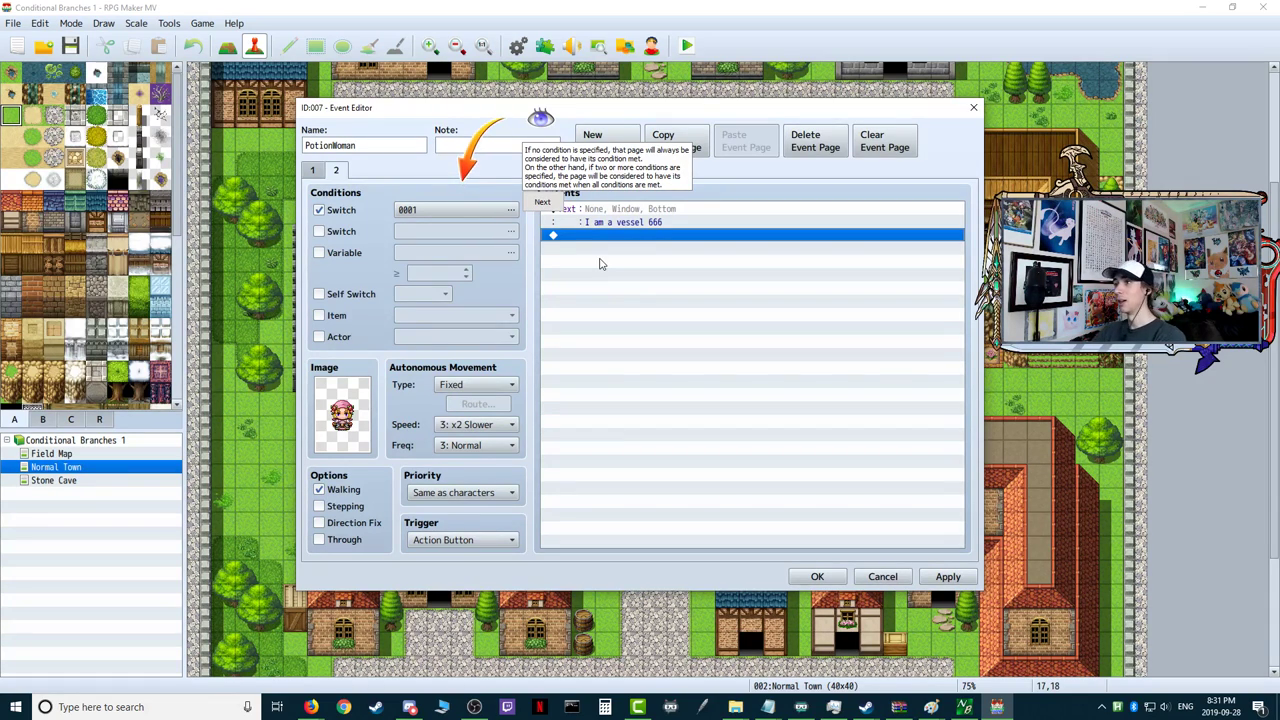
left_click(548, 203)
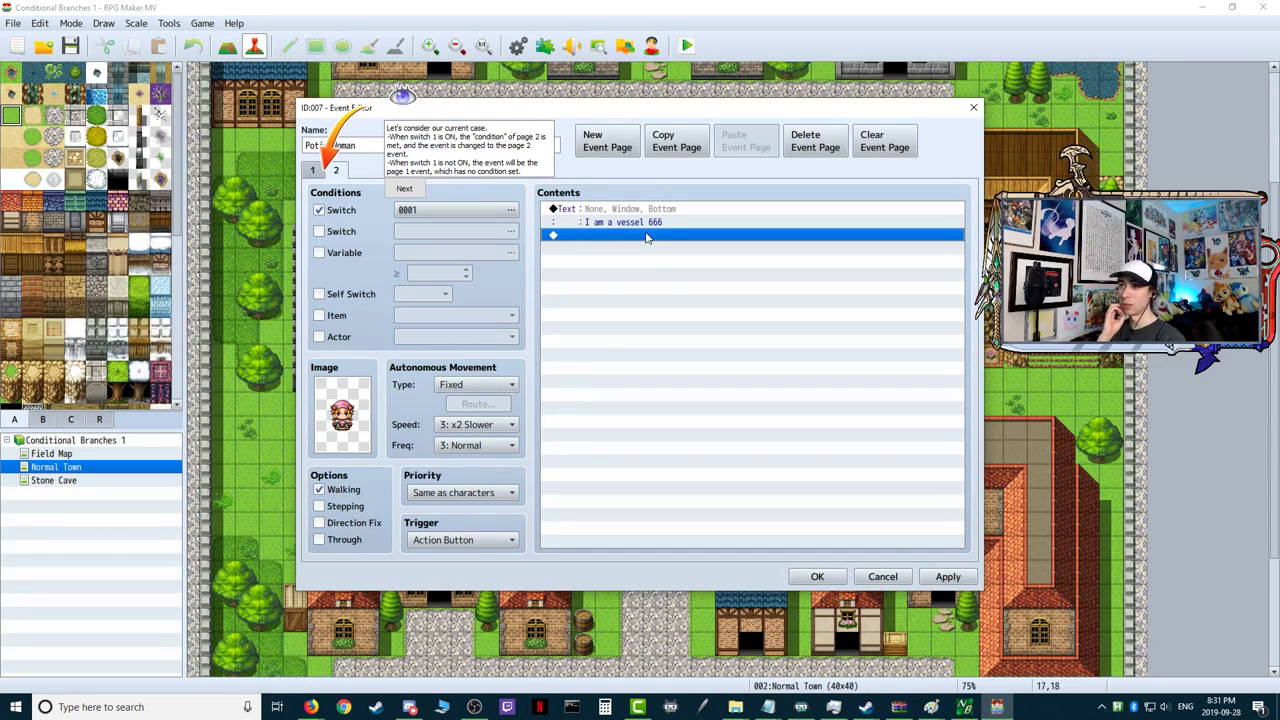
left_click(412, 188)
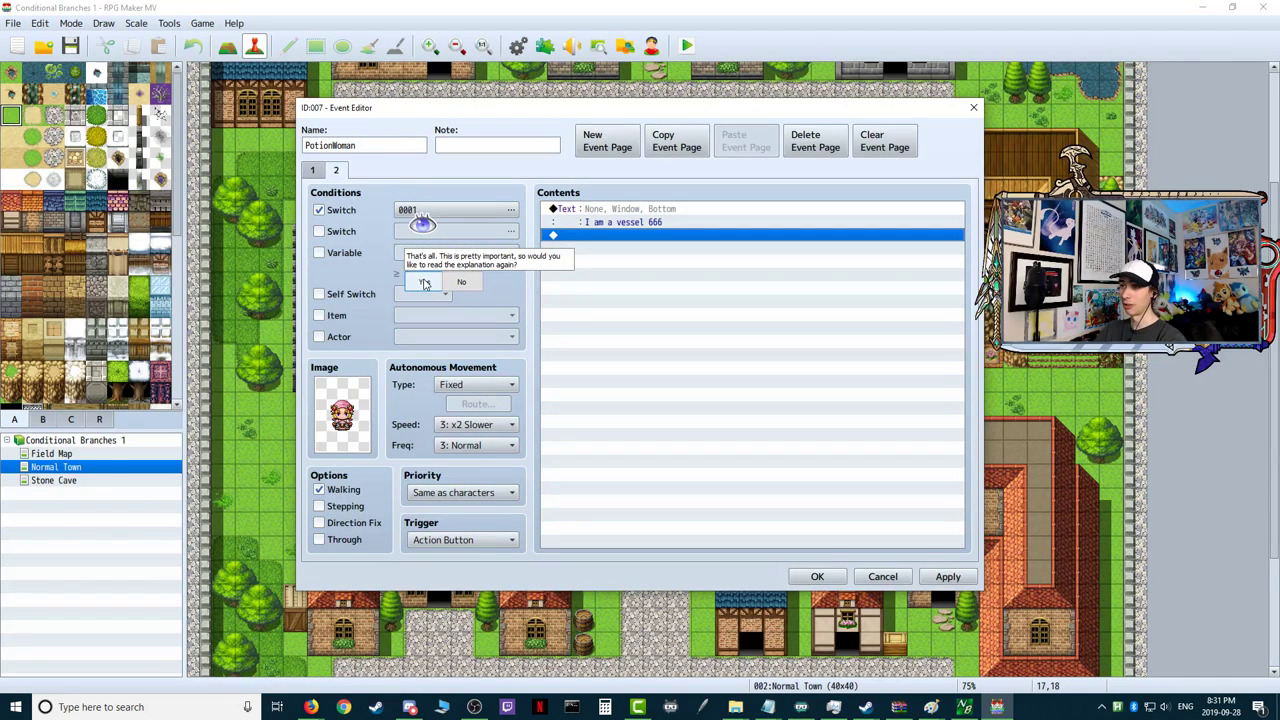
left_click(461, 284)
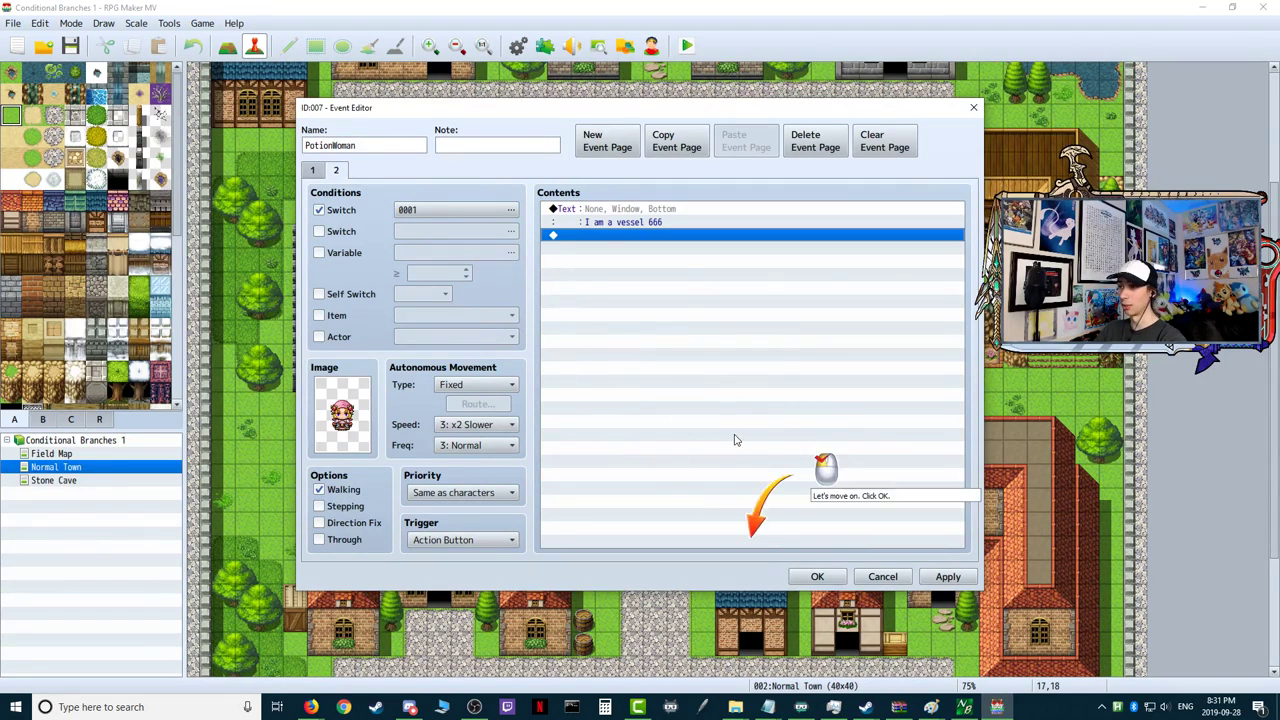
left_click(817, 577)
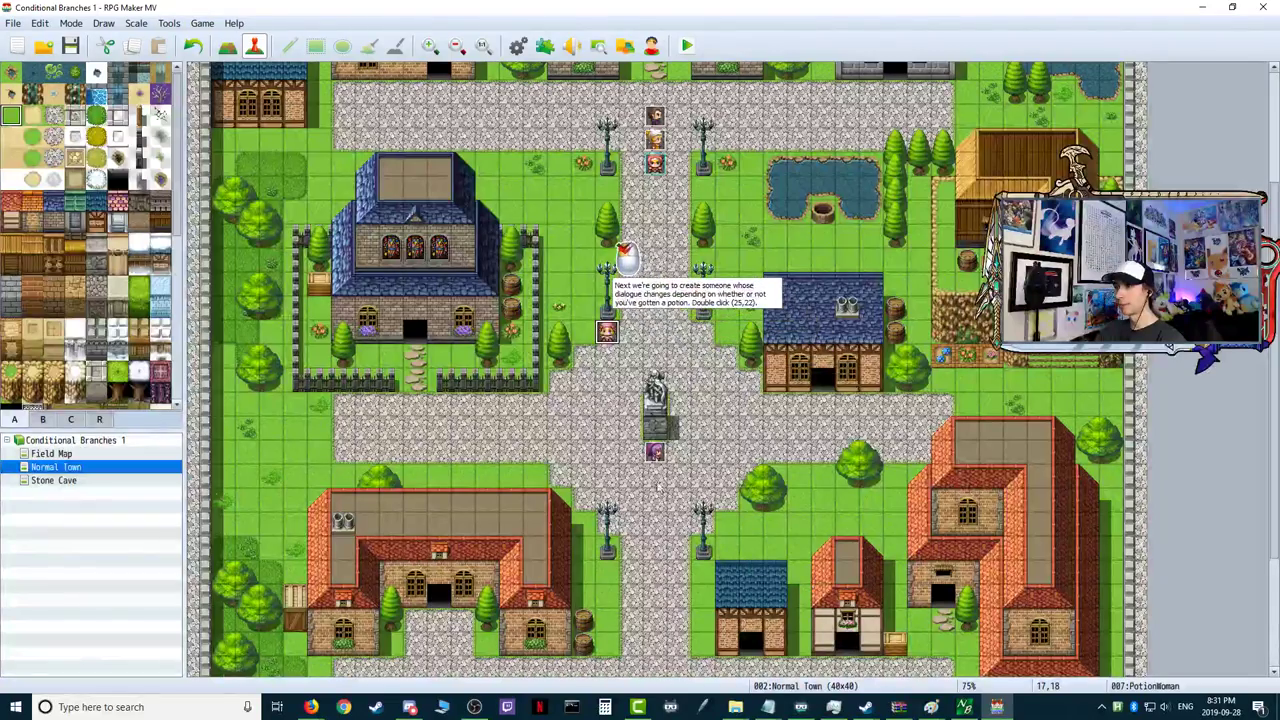
- Create a new event at tile 18,18, directly beside PotionWoman, name it PotionJudge, and advance the tutorial
left_click(631, 333)
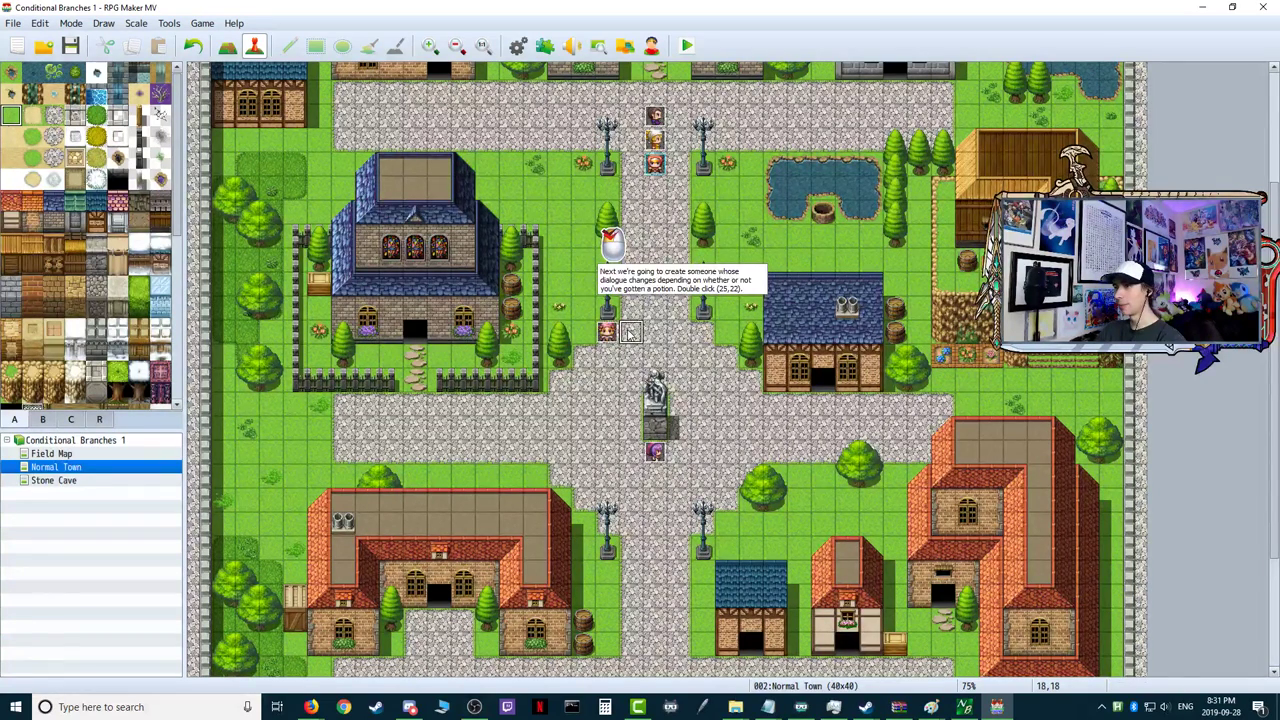
double_click(632, 335)
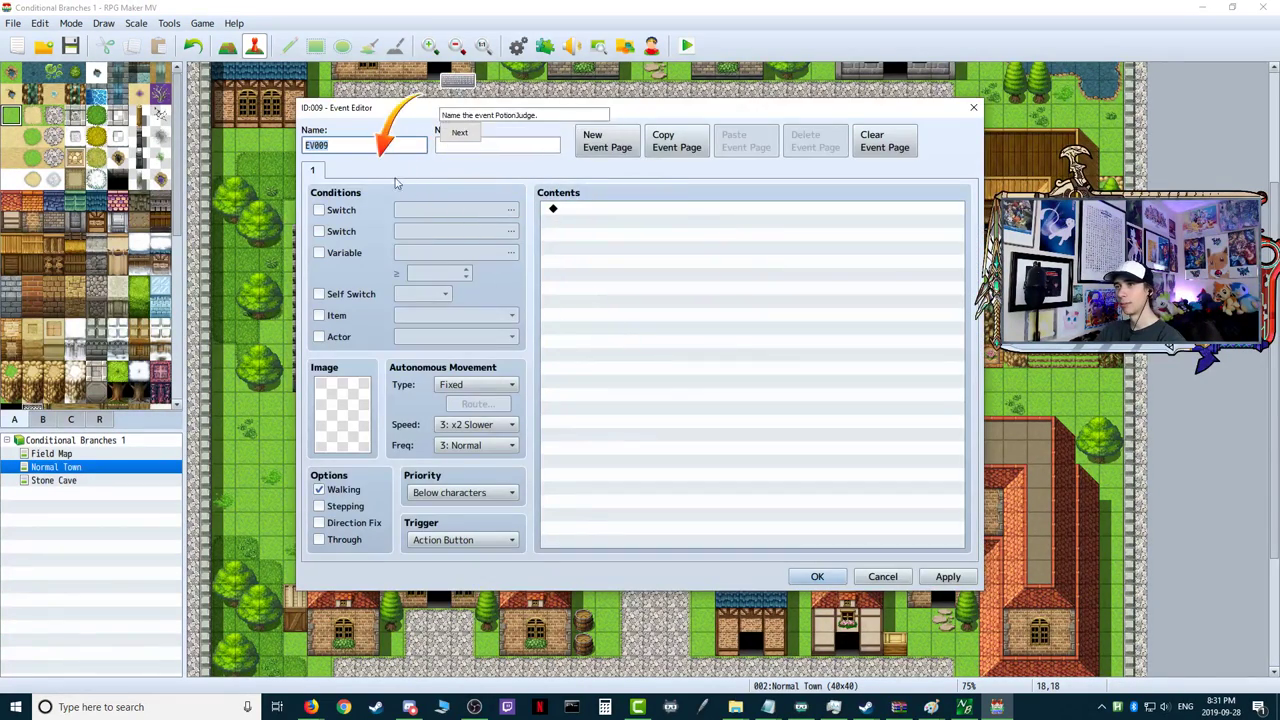
type("Po")
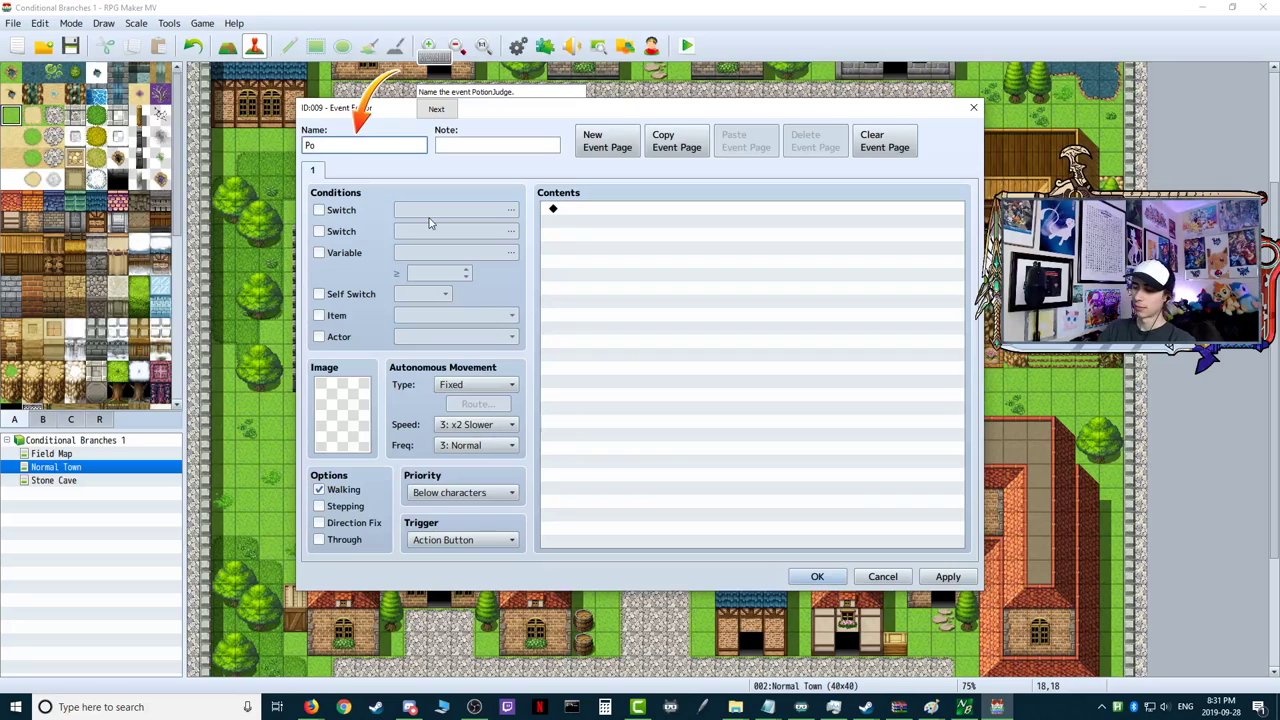
type("tionJu")
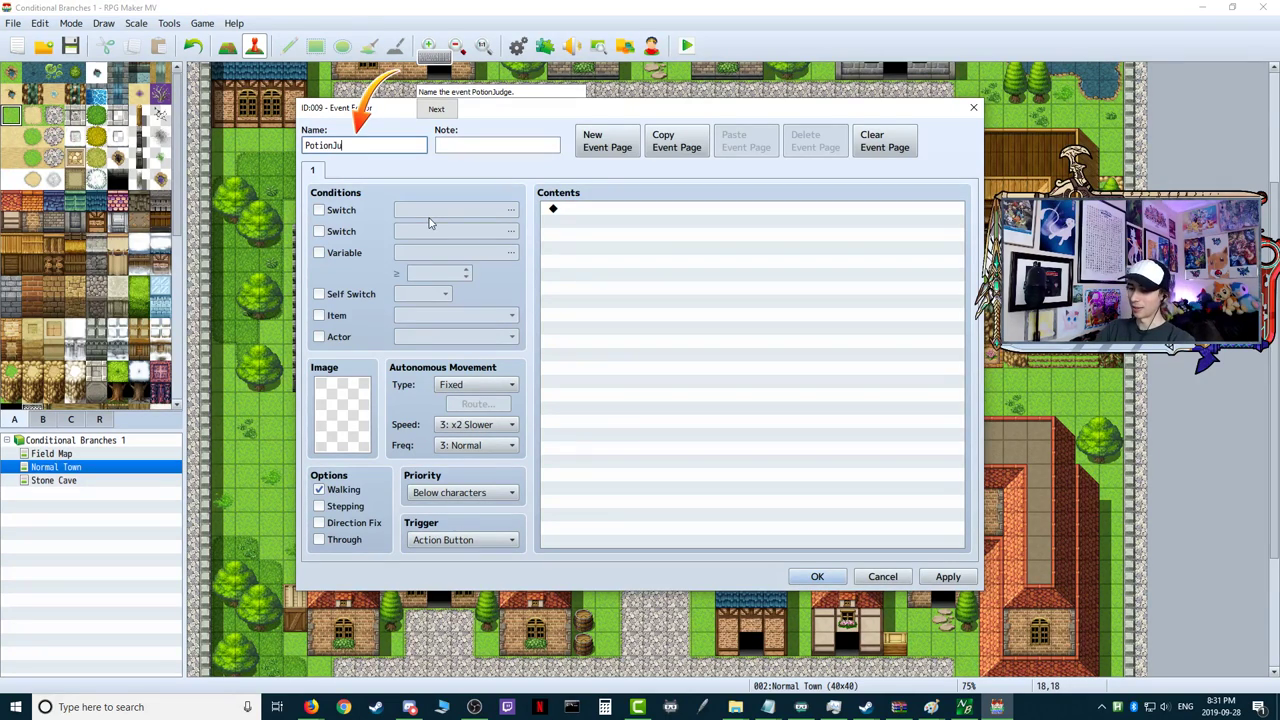
type("dge")
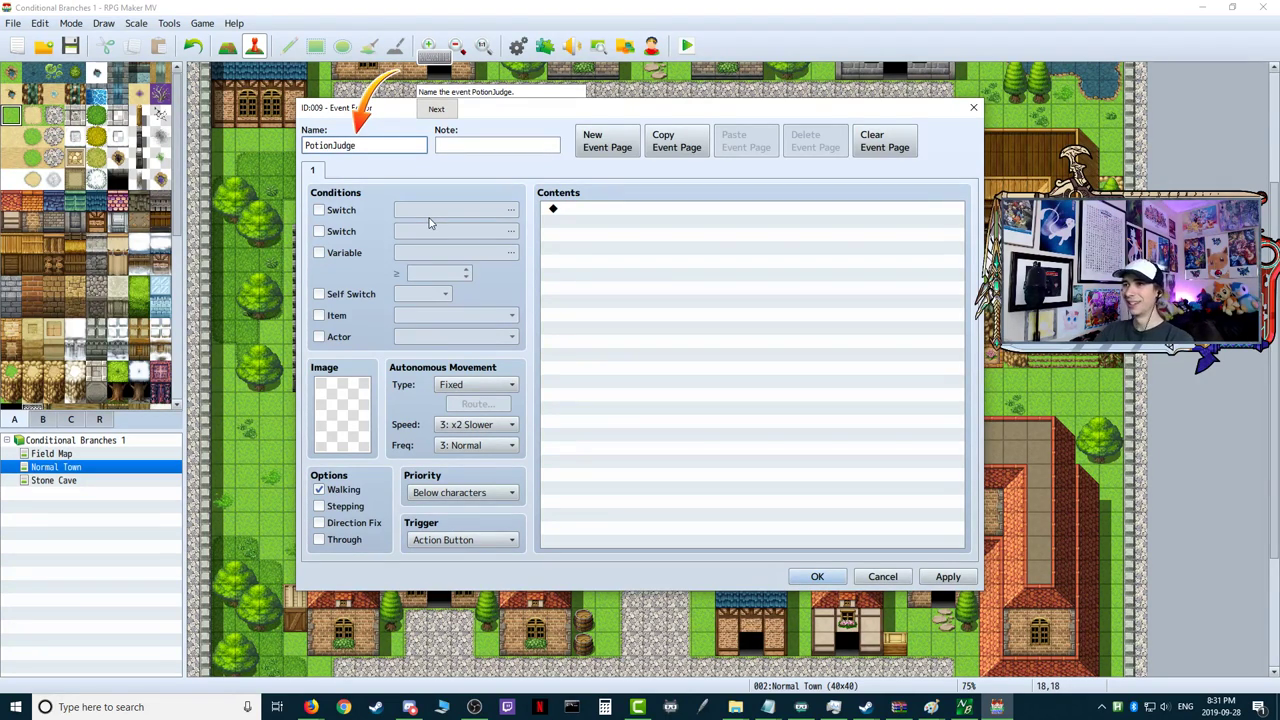
left_click(436, 108)
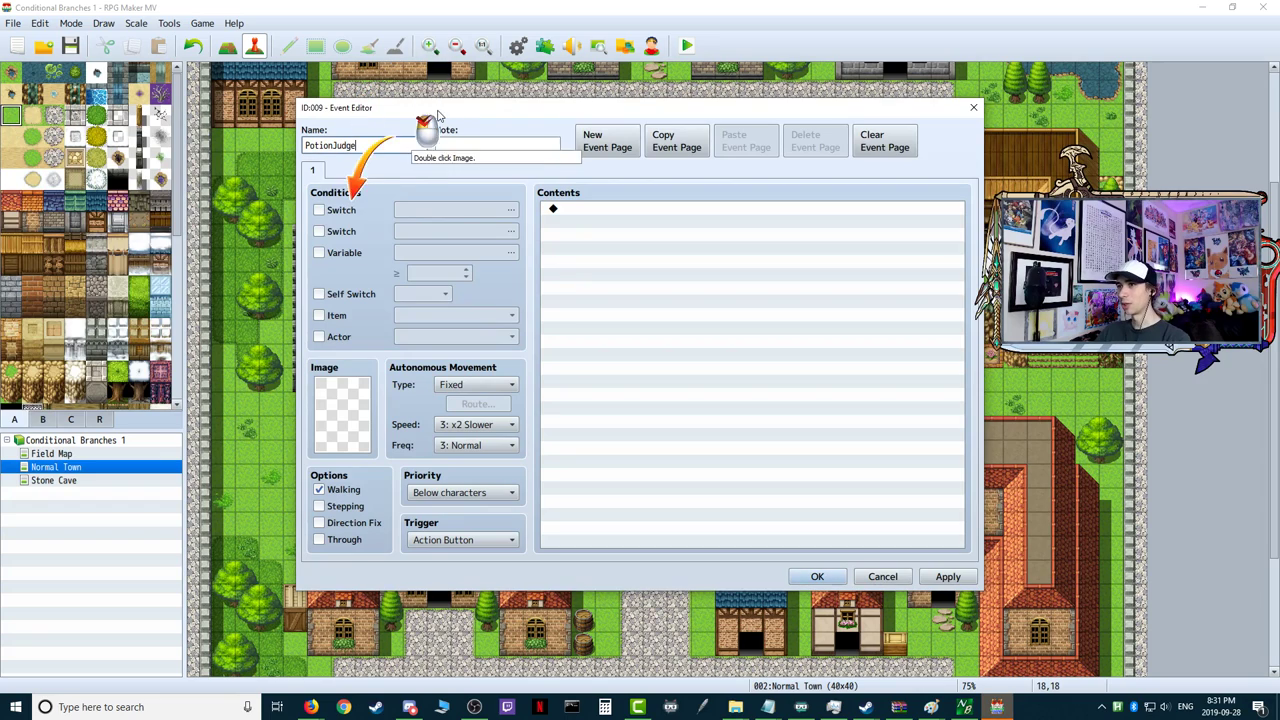
- Set the PotionJudge image to the downward-facing hooded man, second from the right in Actor3's bottom row
double_click(348, 421)
left_click(460, 257)
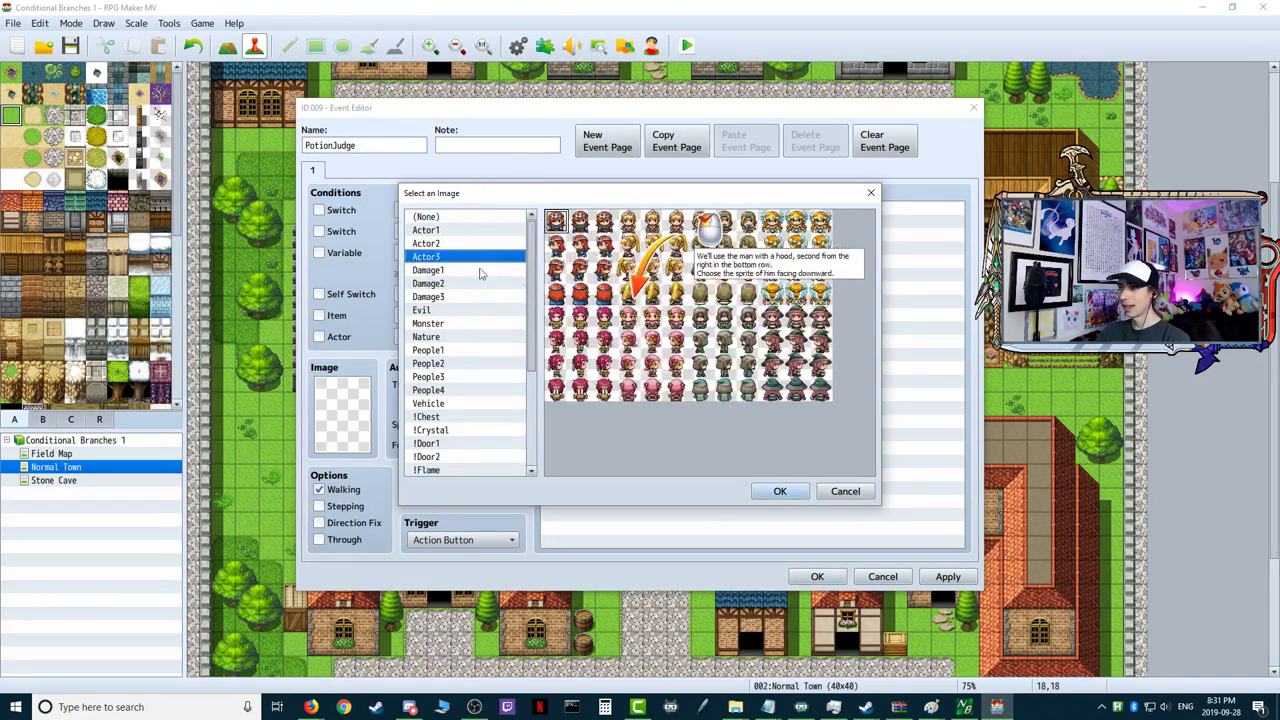
double_click(712, 318)
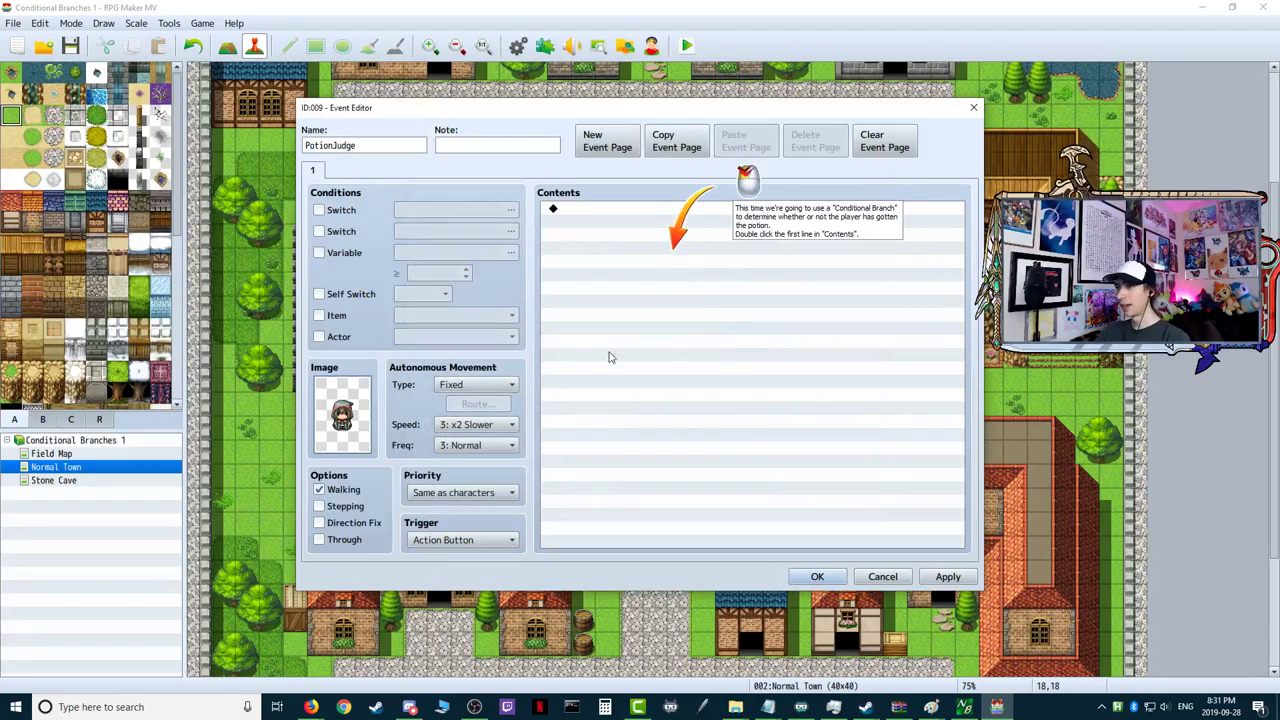
- Add a Conditional Branch to PotionJudge that checks whether switch 0001 is ON and includes an Else branch
double_click(584, 207)
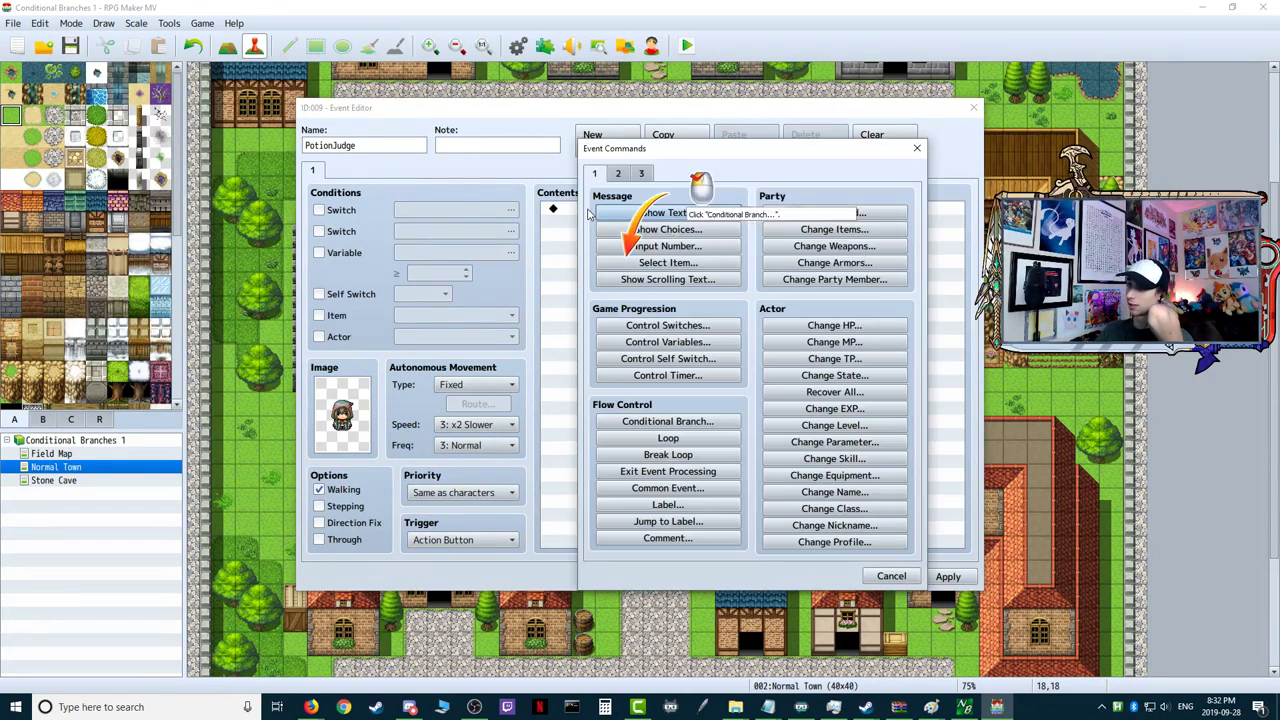
left_click(704, 424)
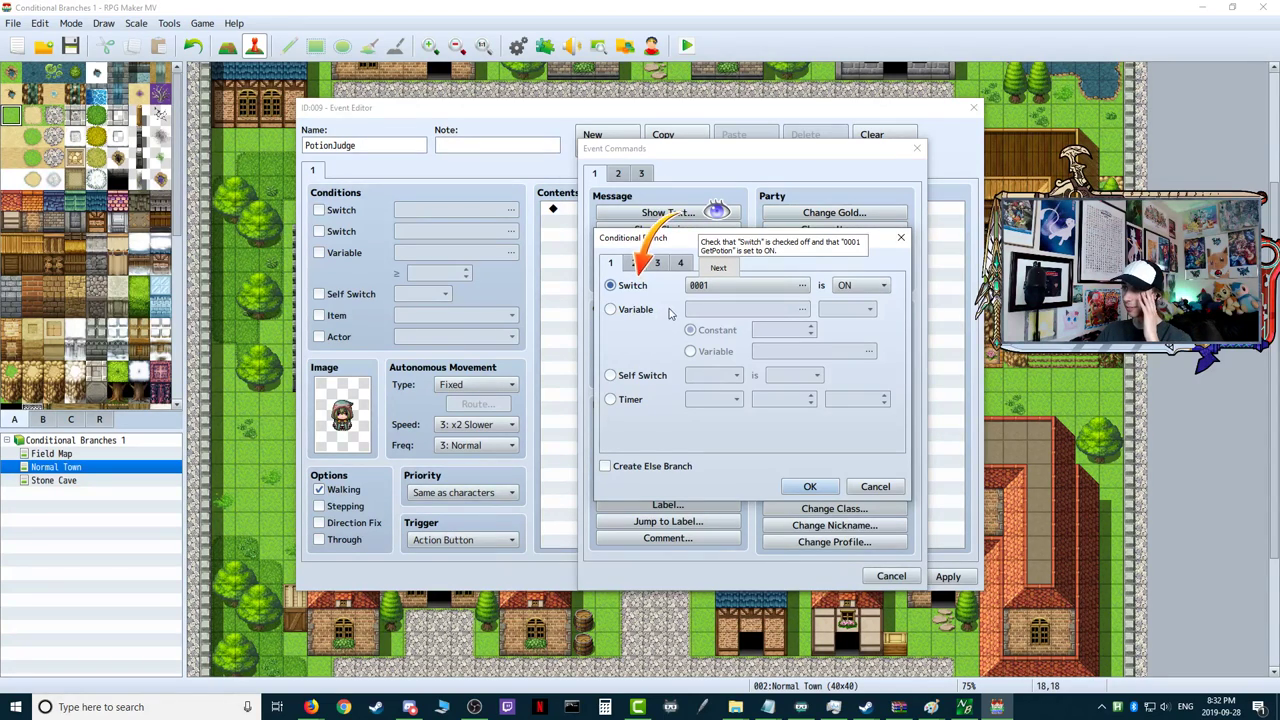
left_click(718, 268)
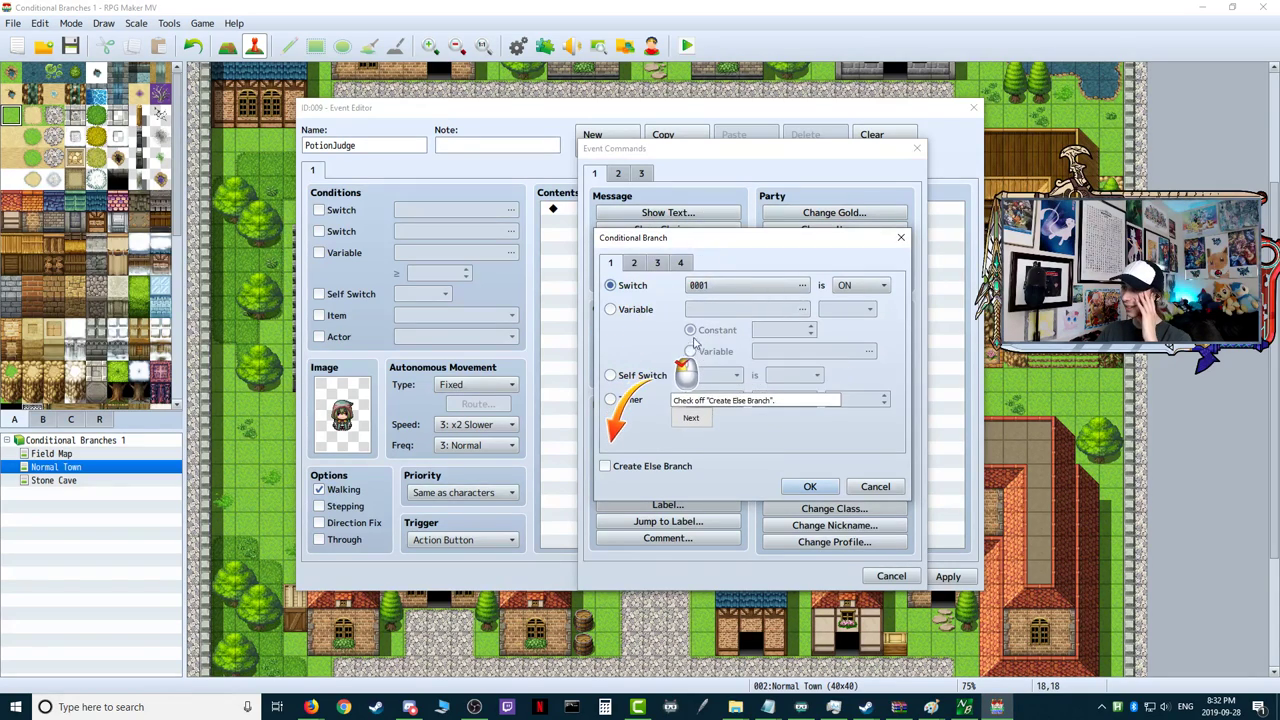
left_click(604, 468)
left_click(824, 488)
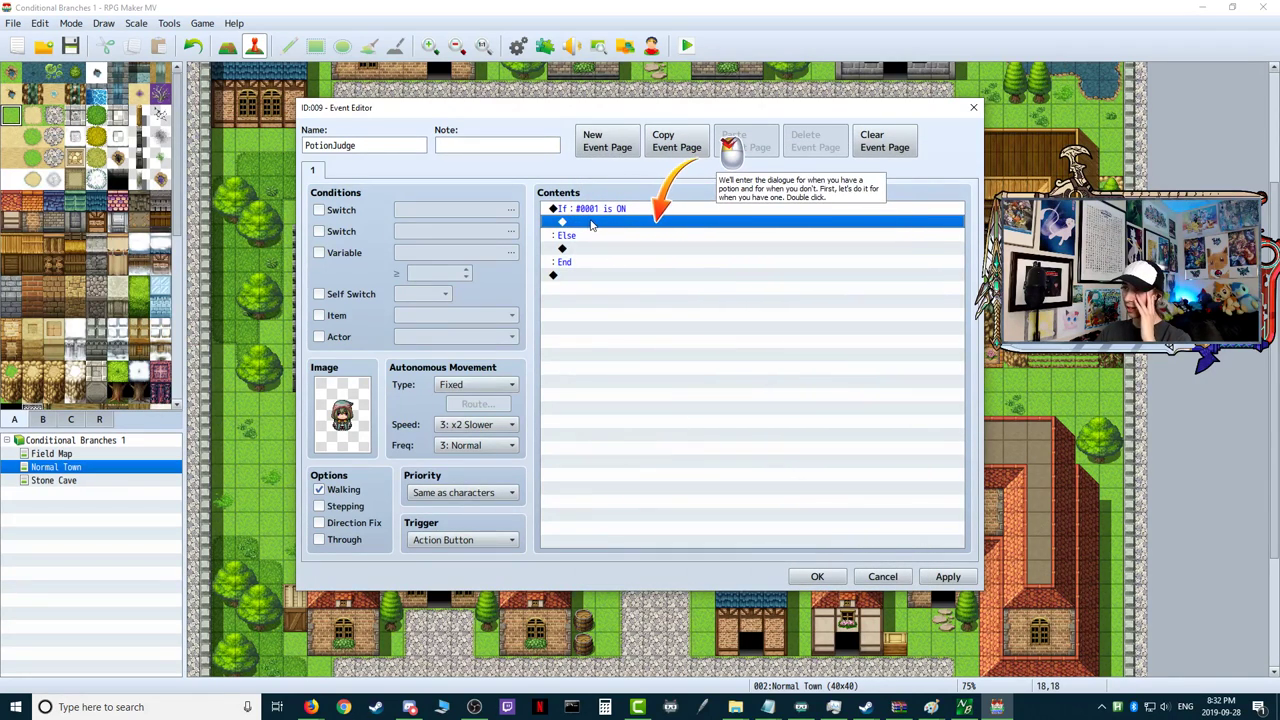
- Add a Show Text command reading "Gah the pain" inside PotionJudge's If branch
double_click(591, 222)
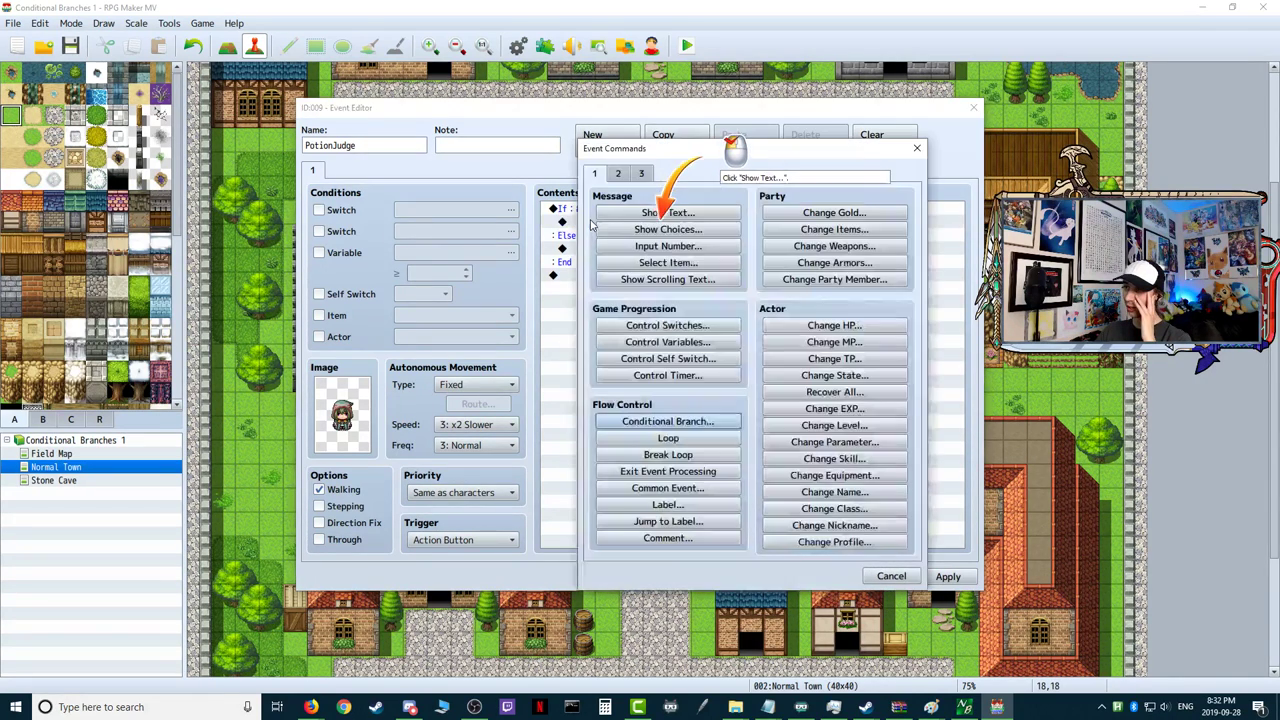
left_click(668, 212)
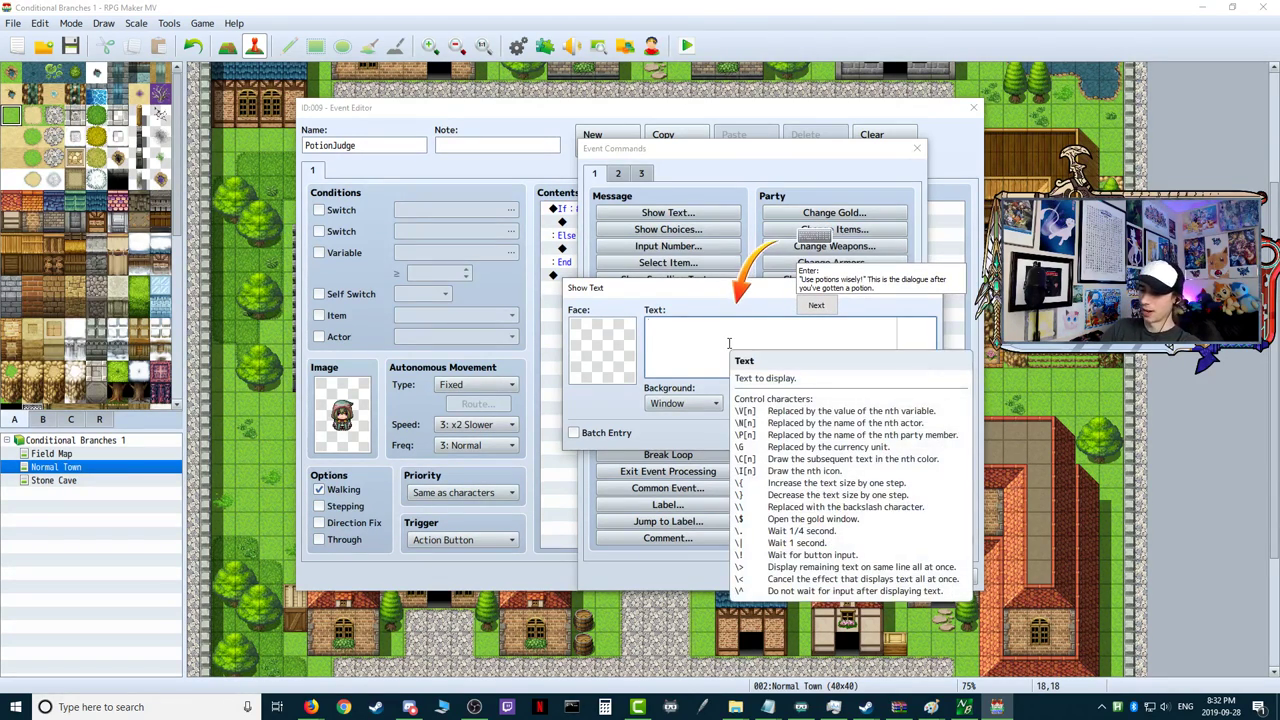
type("Gah the pain")
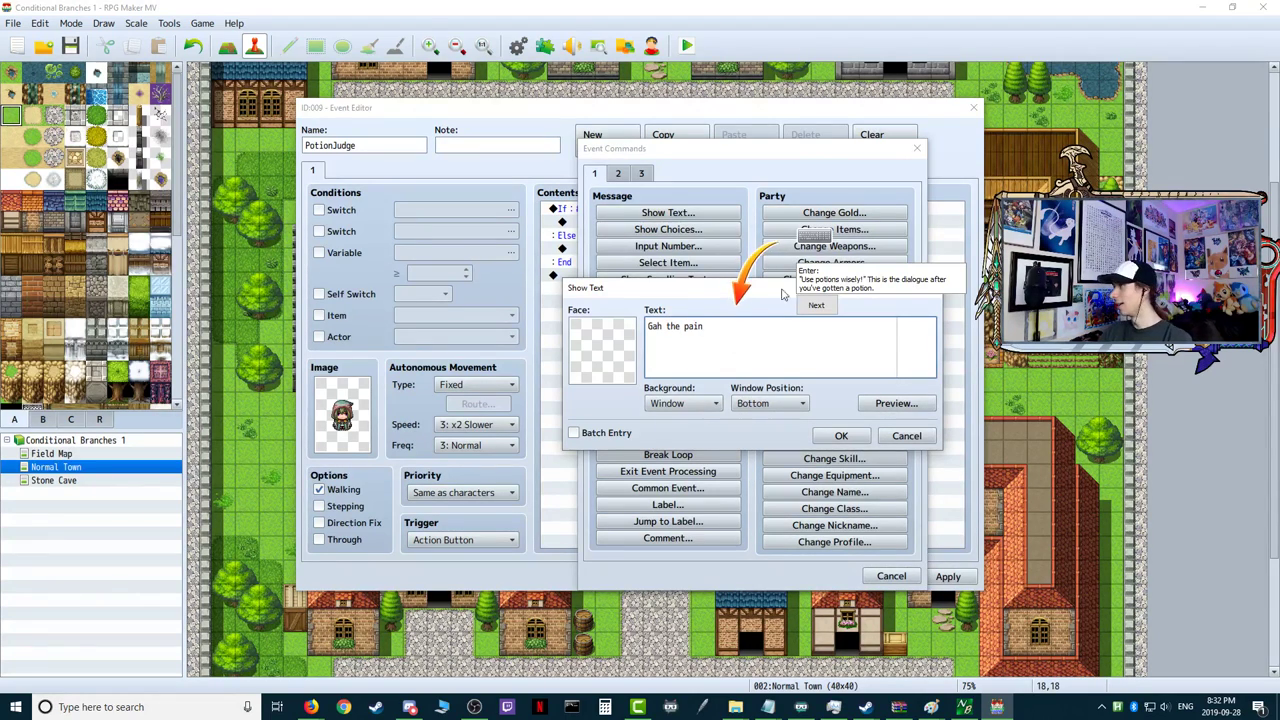
left_click(841, 435)
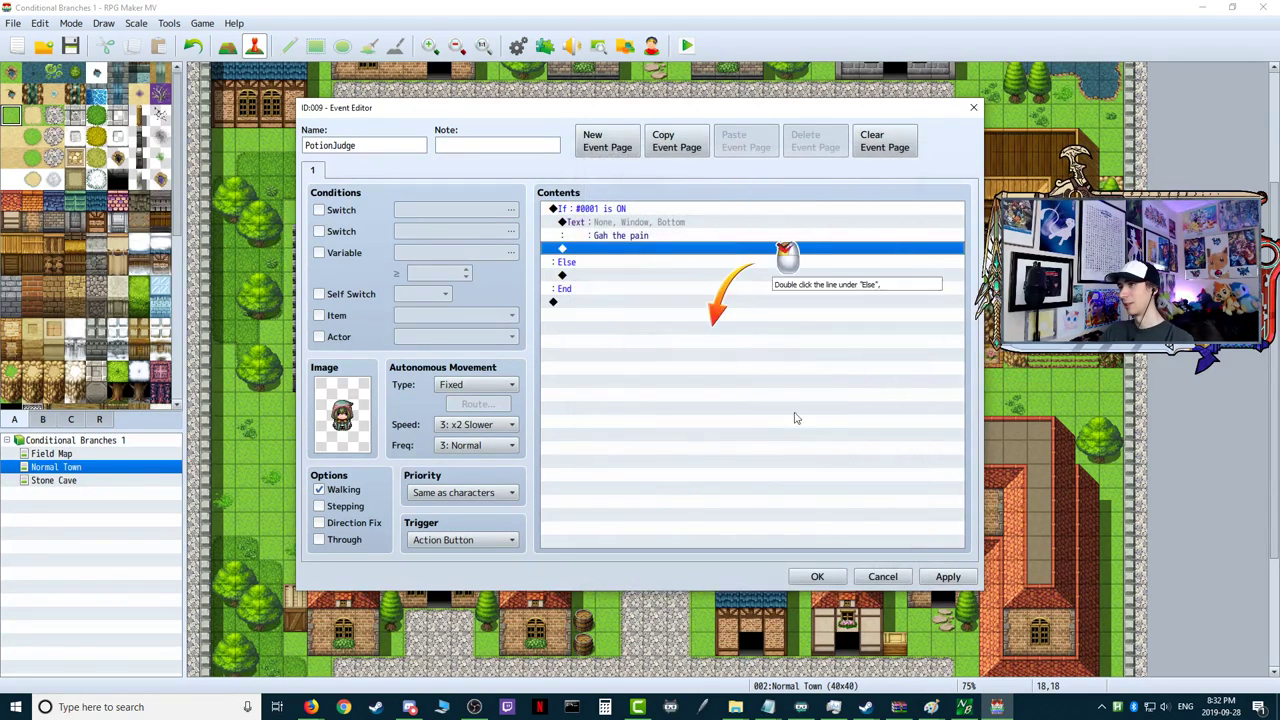
- Add a Show Text command reading "Freaking grab dat potion you fool" under PotionJudge's Else branch
left_click(590, 277)
double_click(590, 277)
left_click(668, 212)
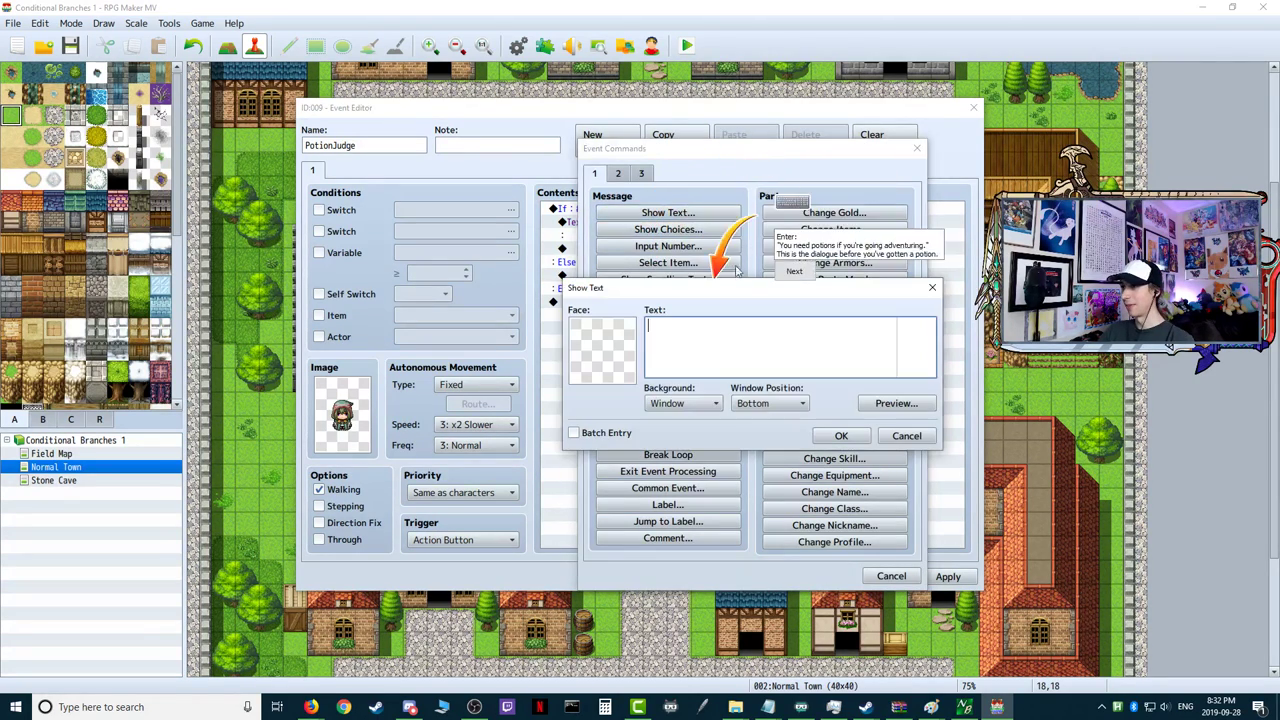
type("Freaking grab dat potion you ")
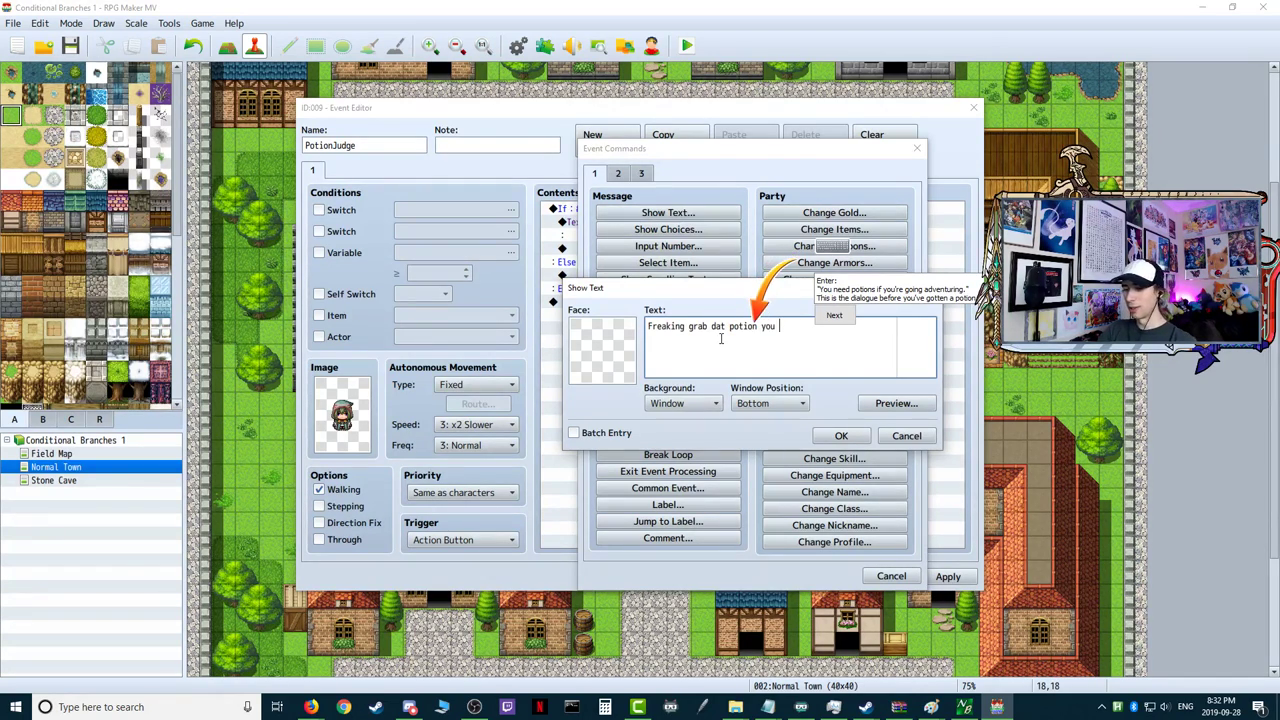
type("fool")
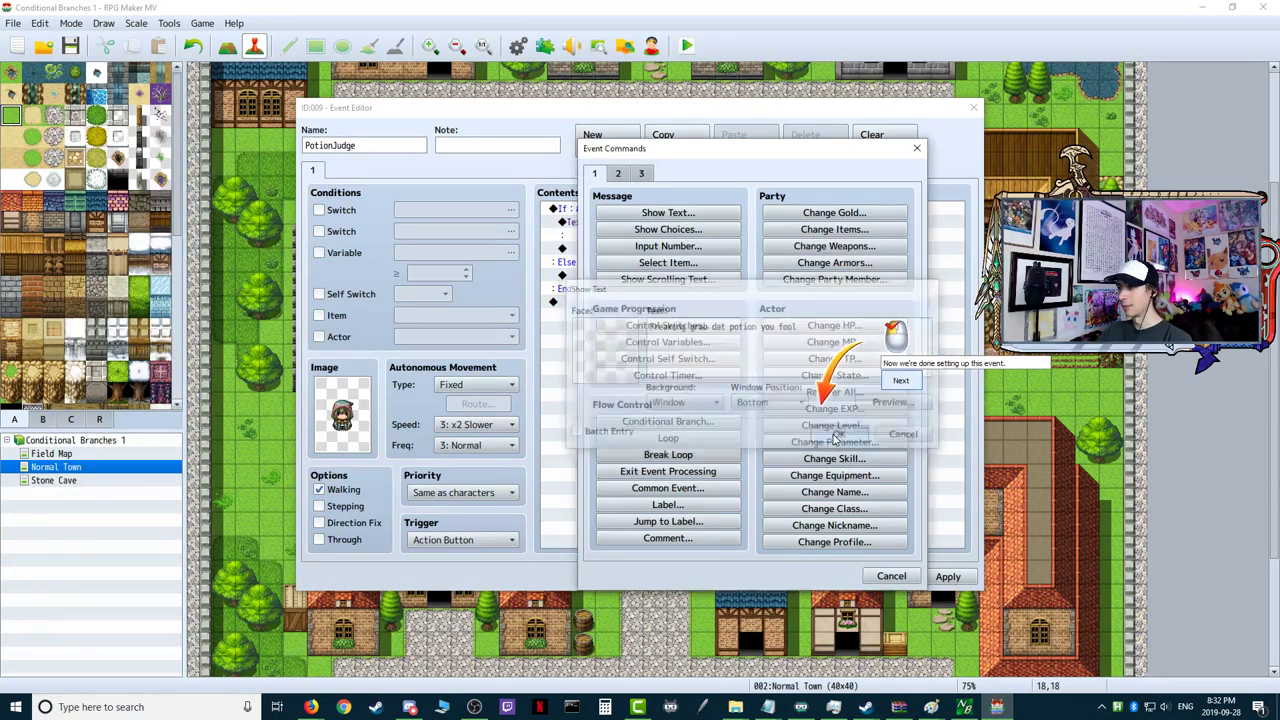
left_click(841, 435)
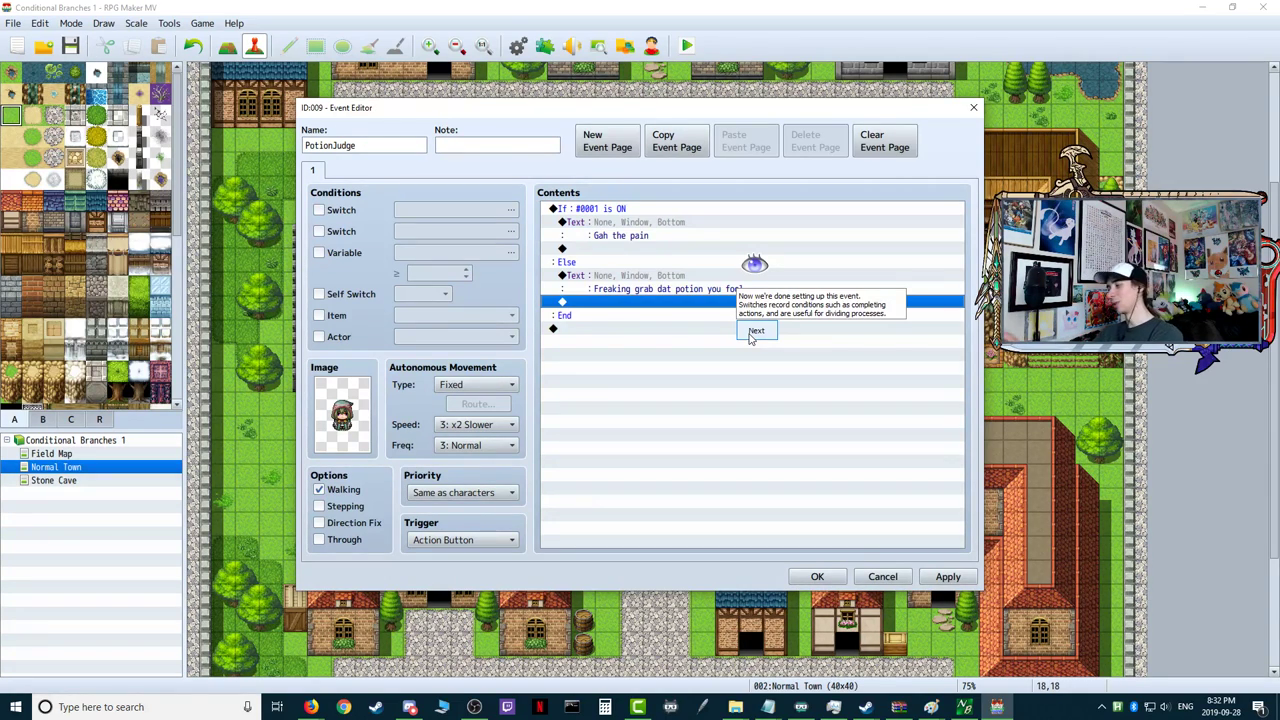
- Read through the tutorial's notes on switches versus event pages and accept the PotionJudge event
left_click(756, 331)
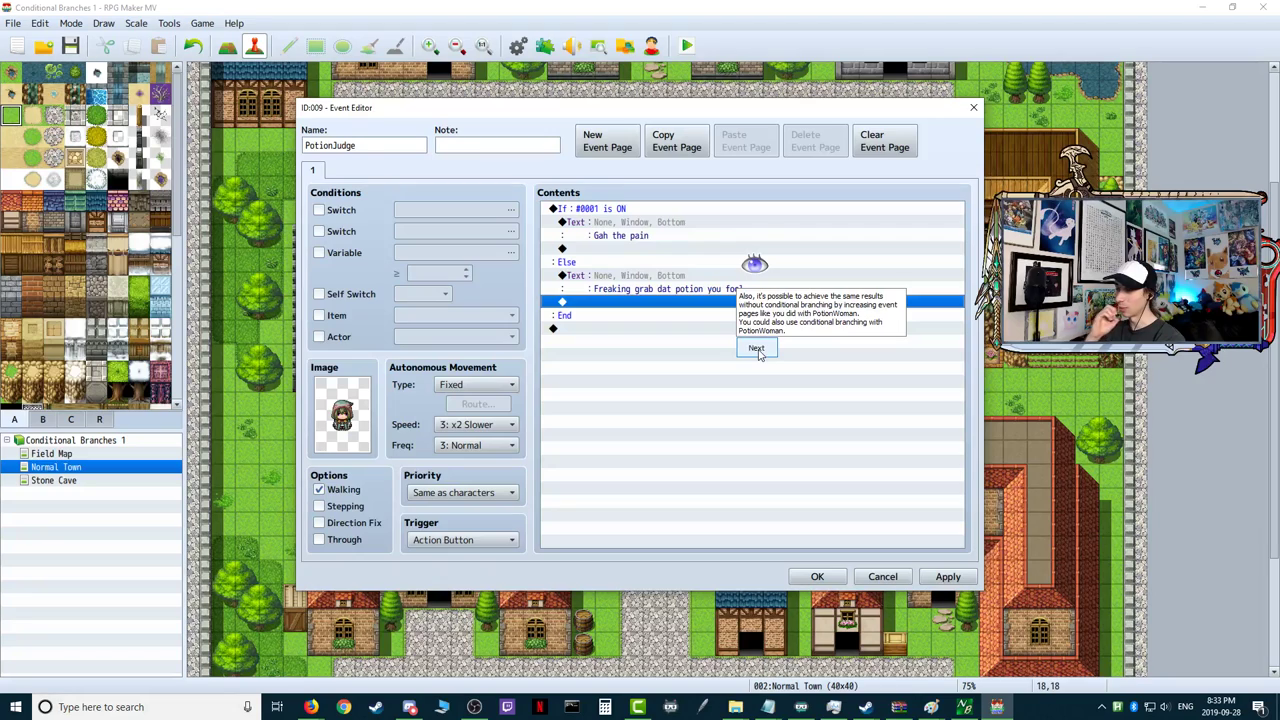
left_click(756, 349)
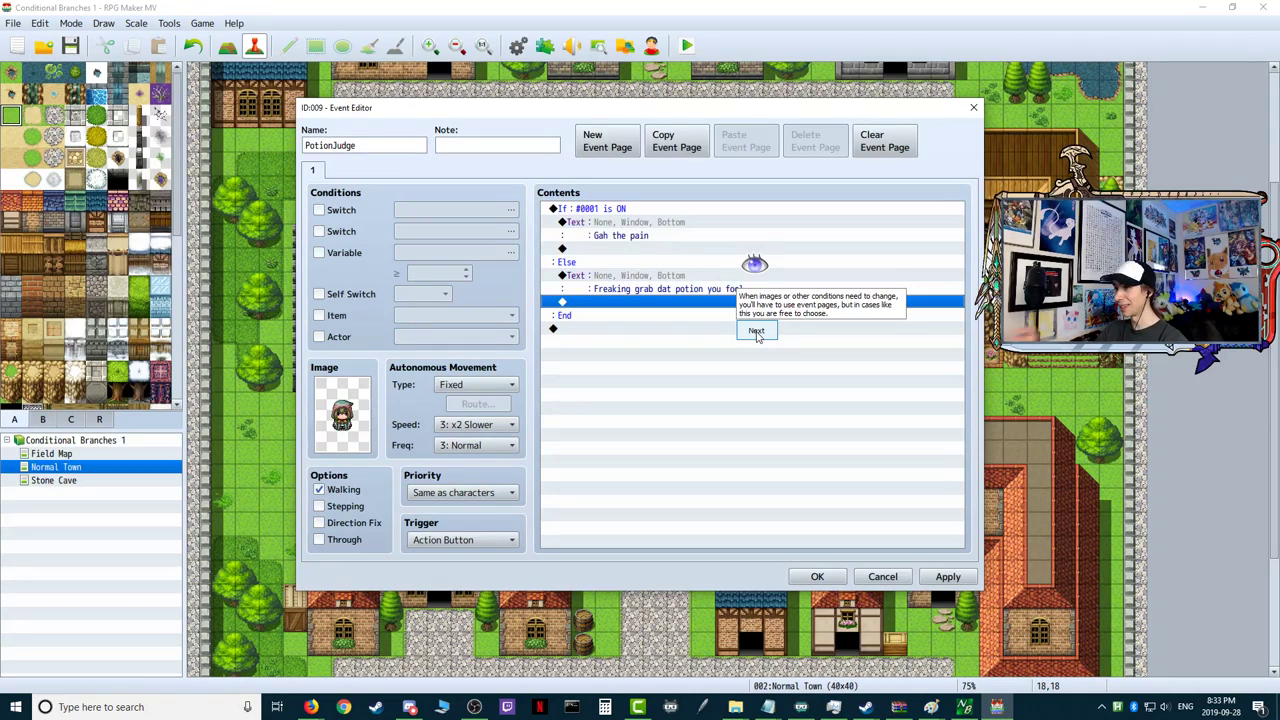
left_click(756, 332)
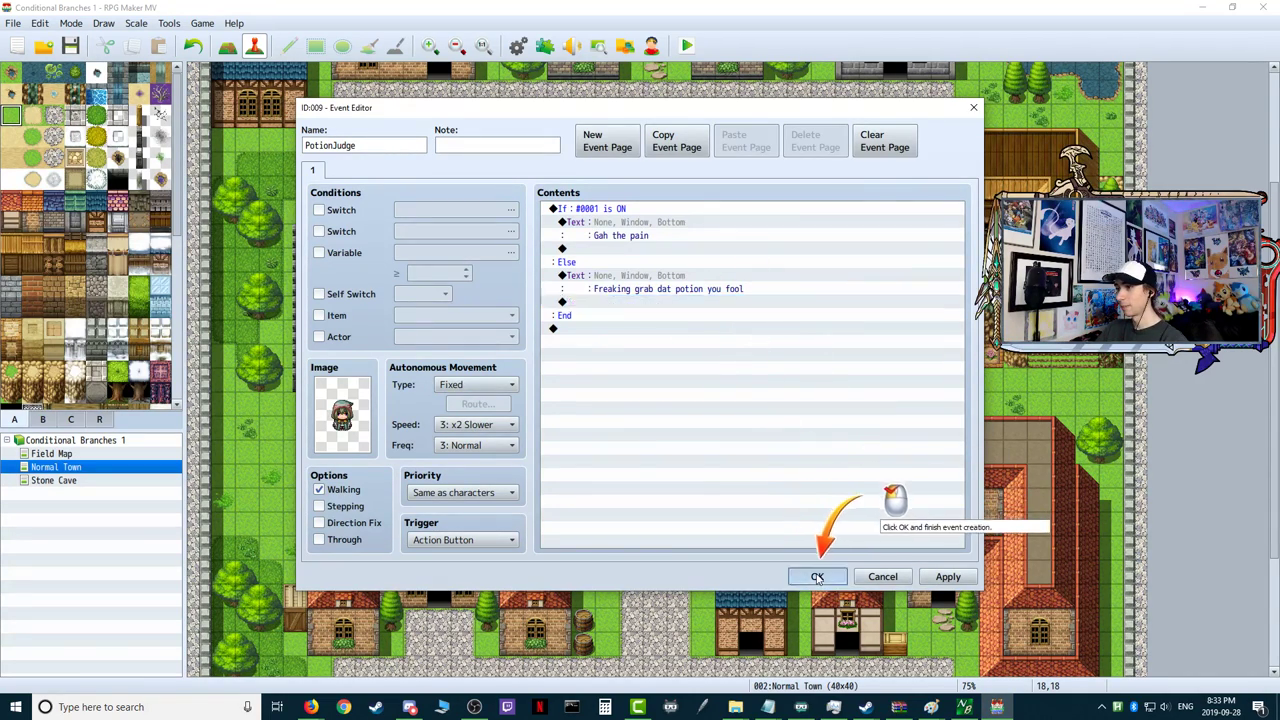
left_click(817, 577)
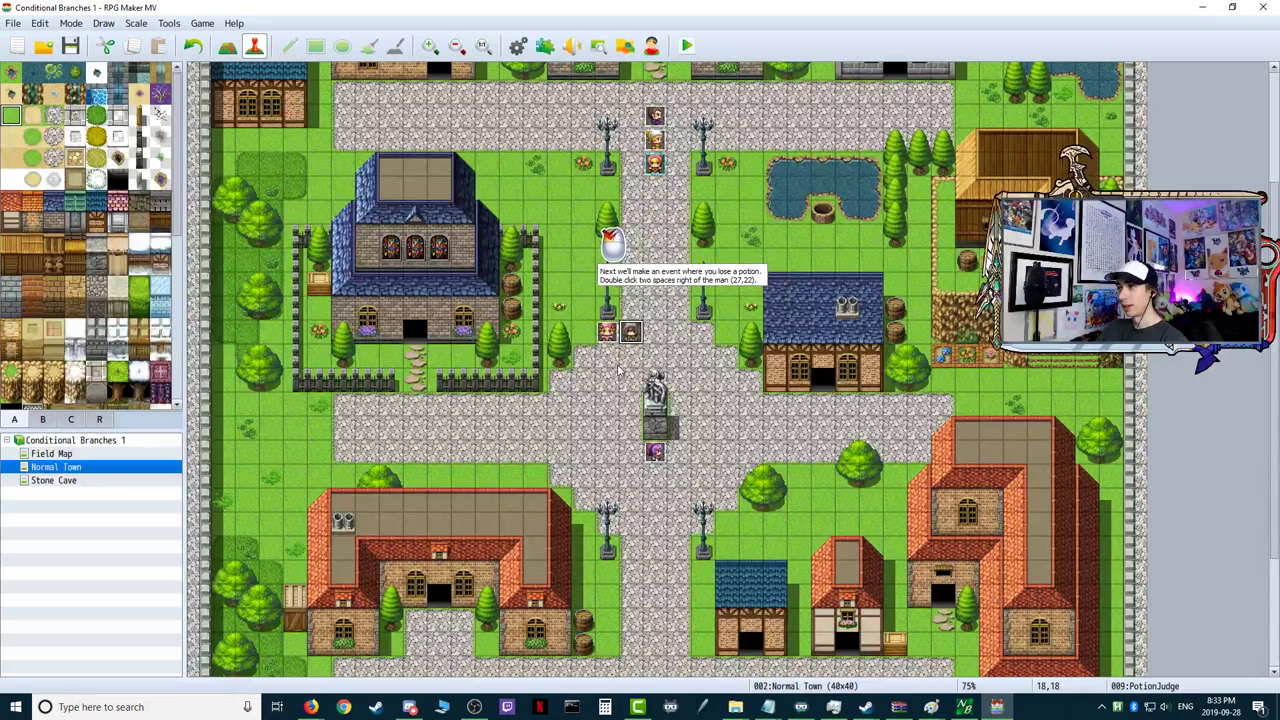
- Create an event at tile 20,18 named PoitionTakerGuy, using the downward-facing kid, first in People1's top row, as its image
double_click(684, 335)
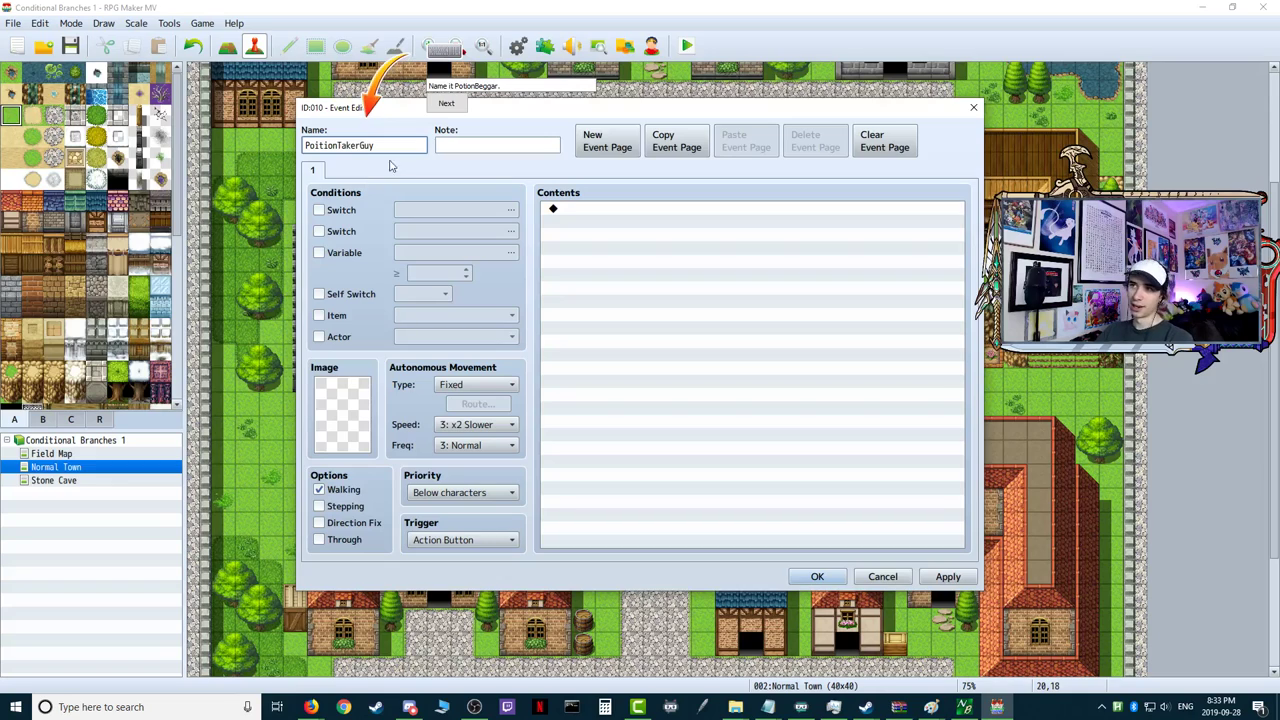
left_click(446, 105)
double_click(341, 412)
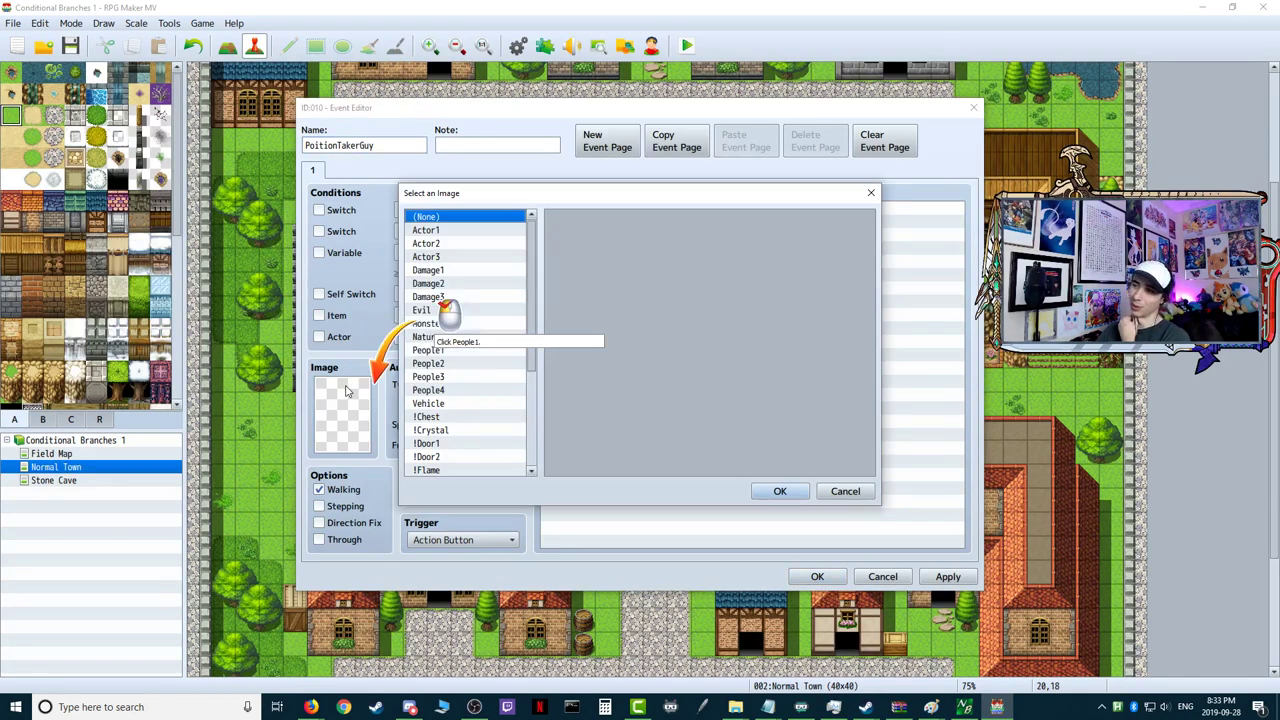
left_click(449, 366)
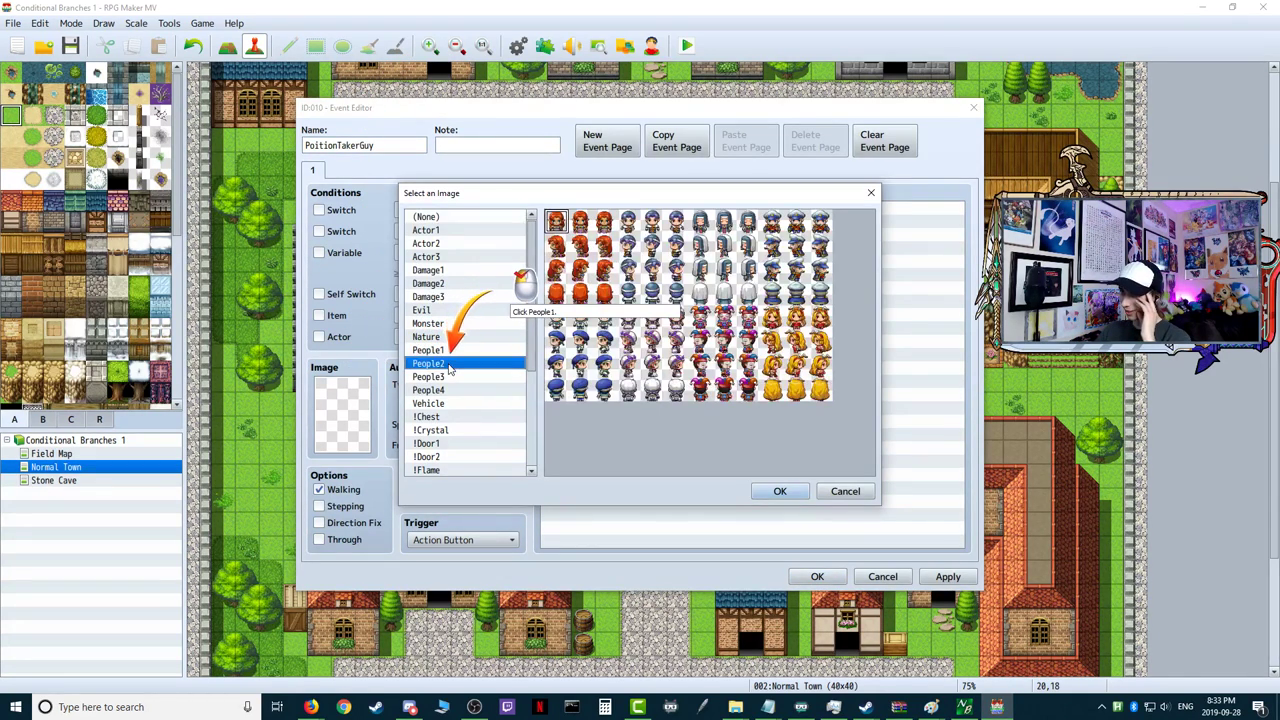
left_click(449, 351)
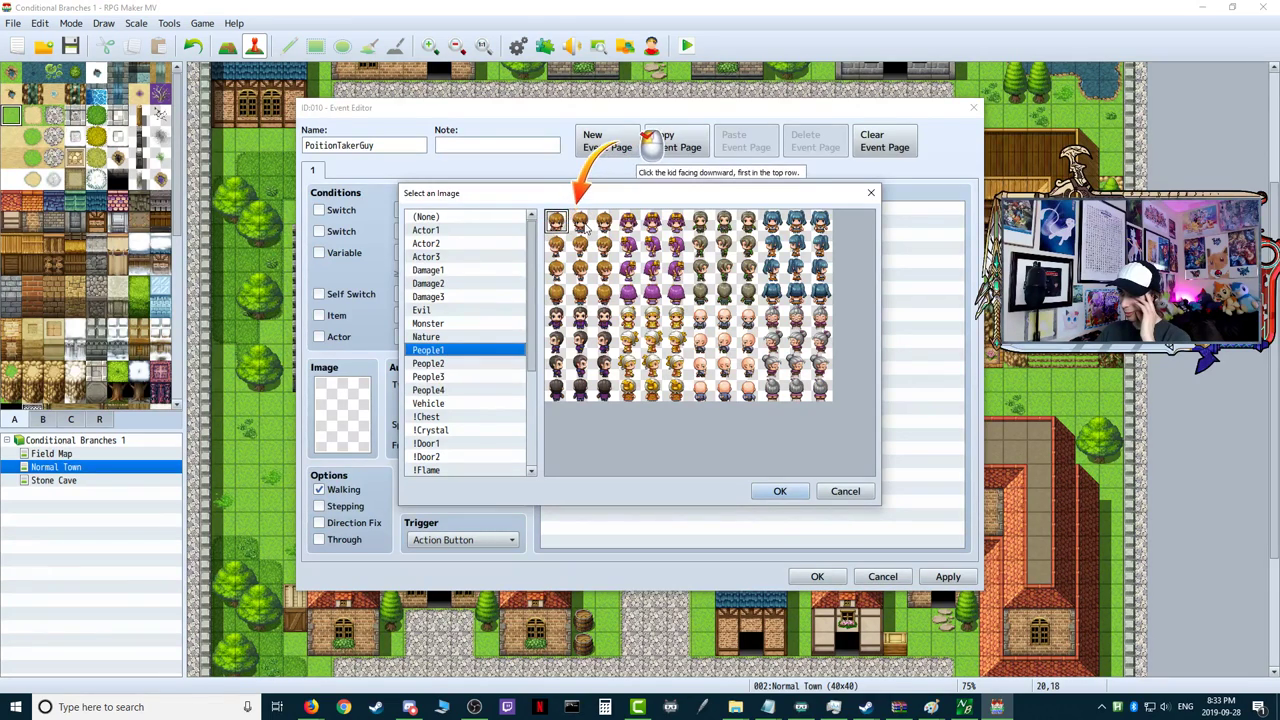
double_click(697, 369)
- Add a Show Text command reading "Yoink" to the PoitionTakerGuy event
double_click(567, 207)
left_click(670, 214)
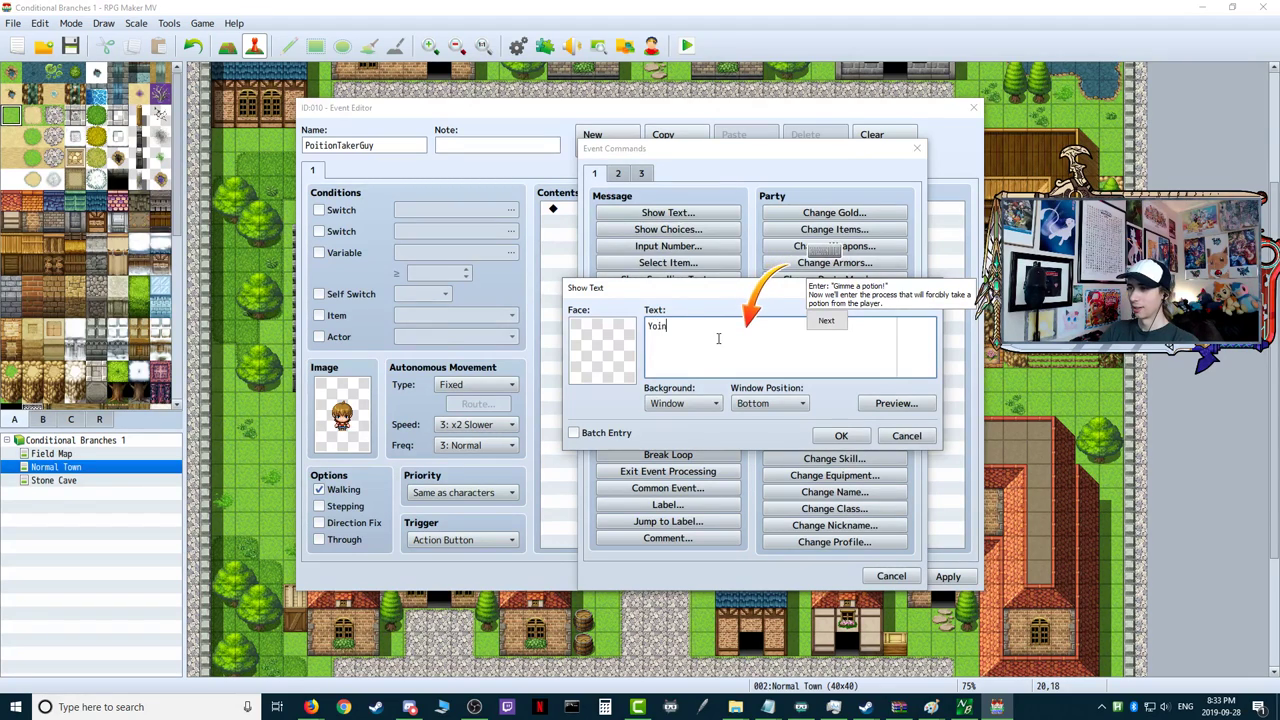
left_click(828, 322)
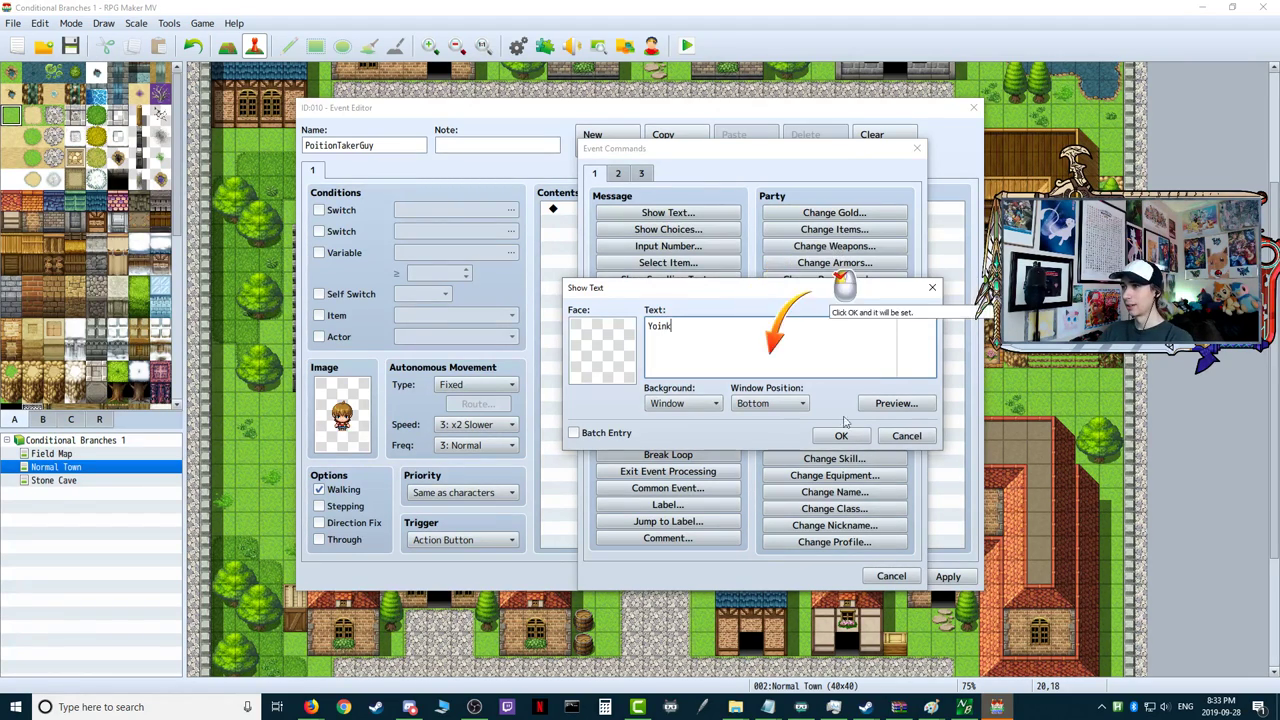
left_click(841, 435)
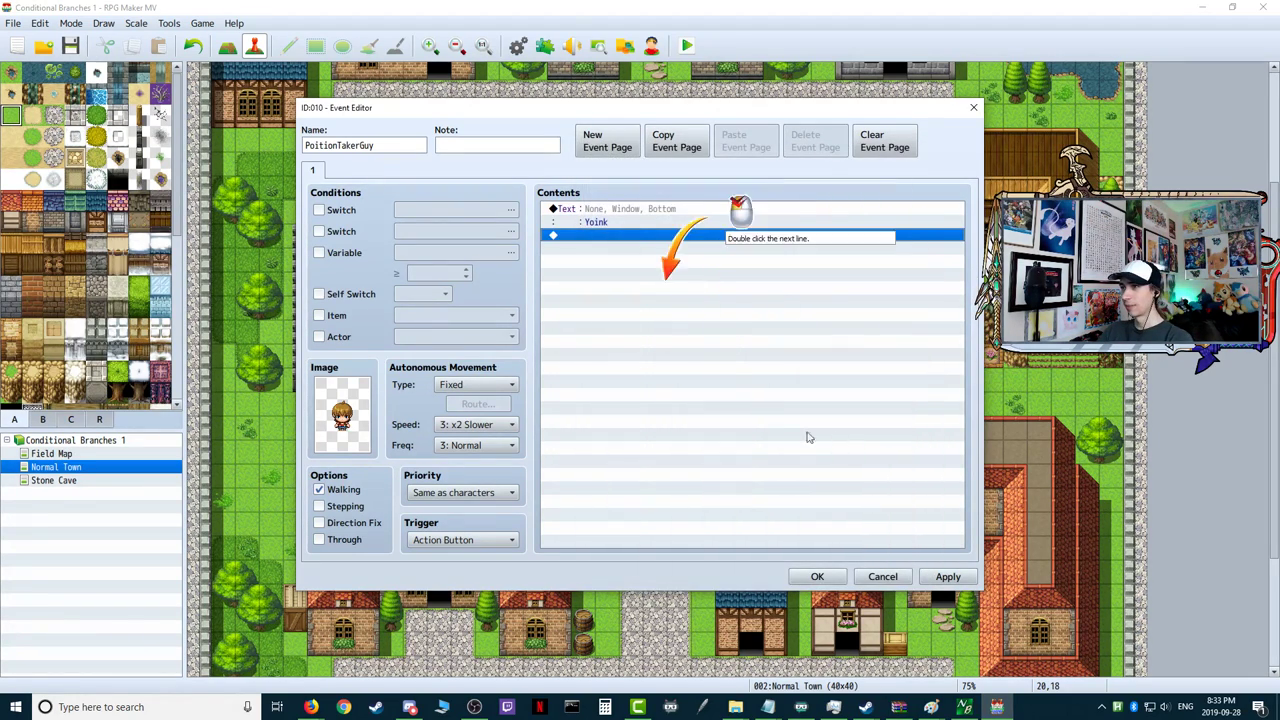
- Add a Change Items command that decreases 0001 Potion by a constant 1, and accept the PoitionTakerGuy event
double_click(600, 237)
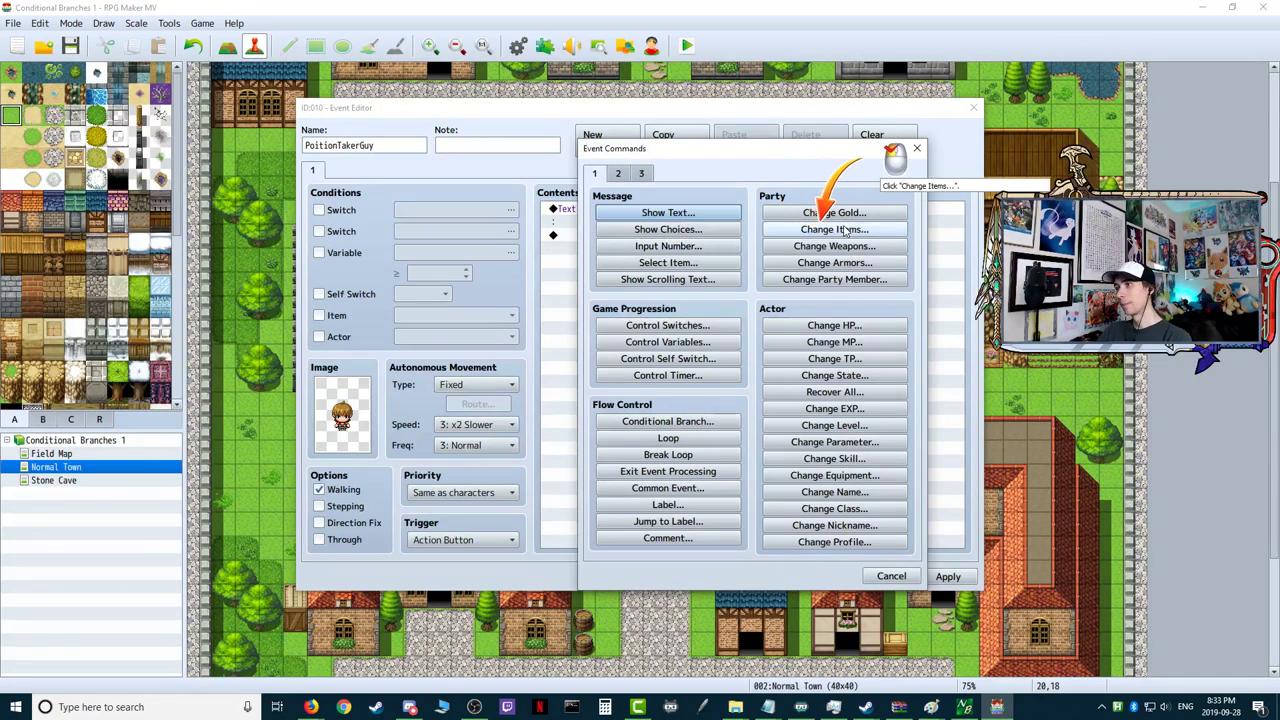
left_click(790, 230)
left_click(733, 354)
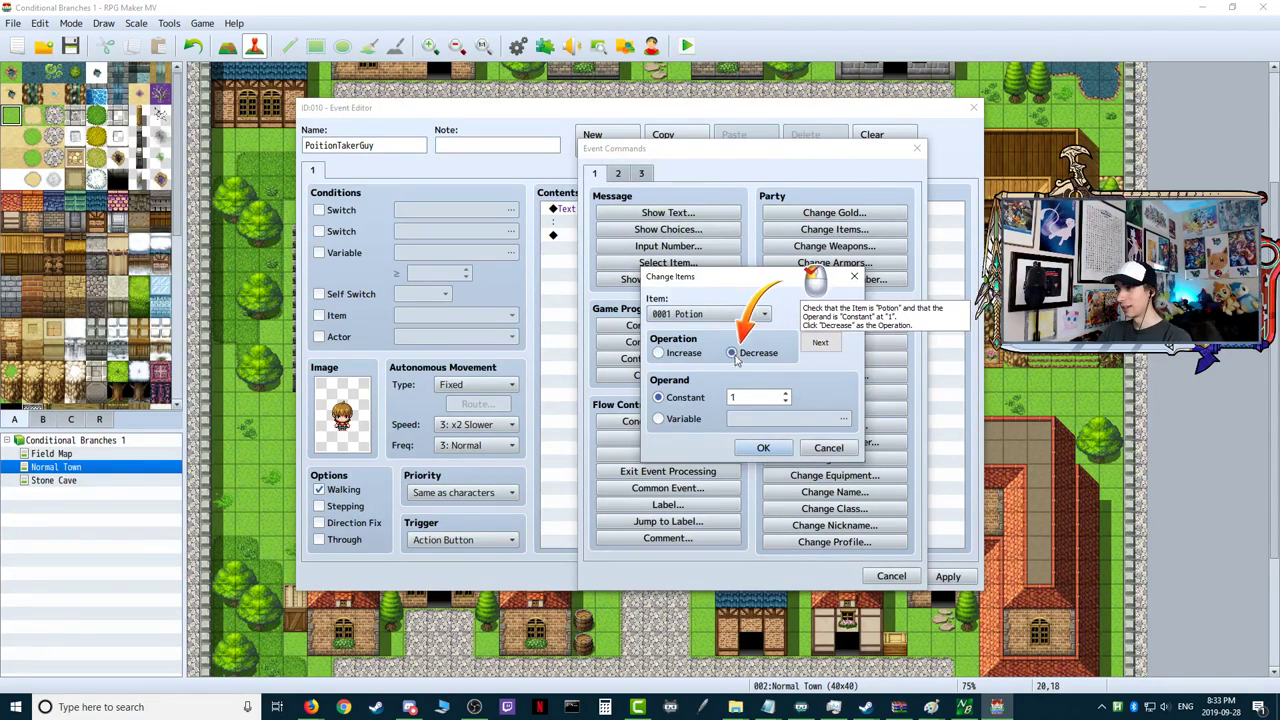
left_click(763, 449)
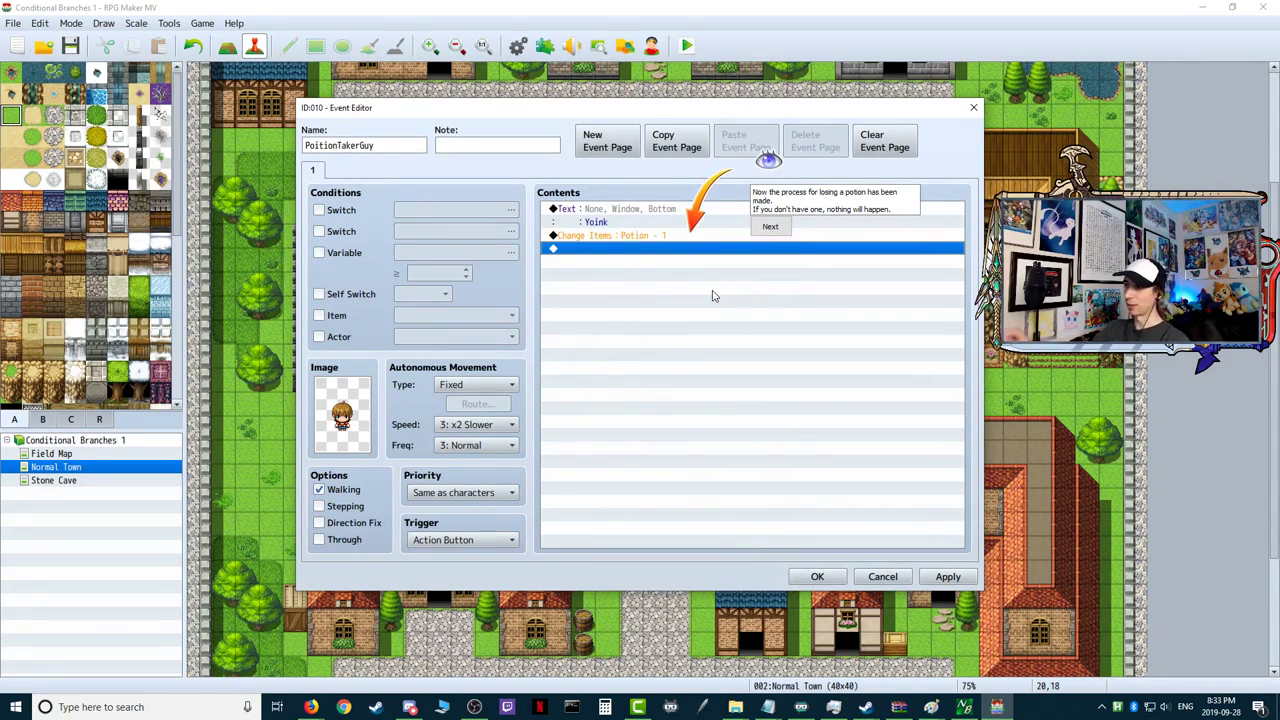
left_click(769, 227)
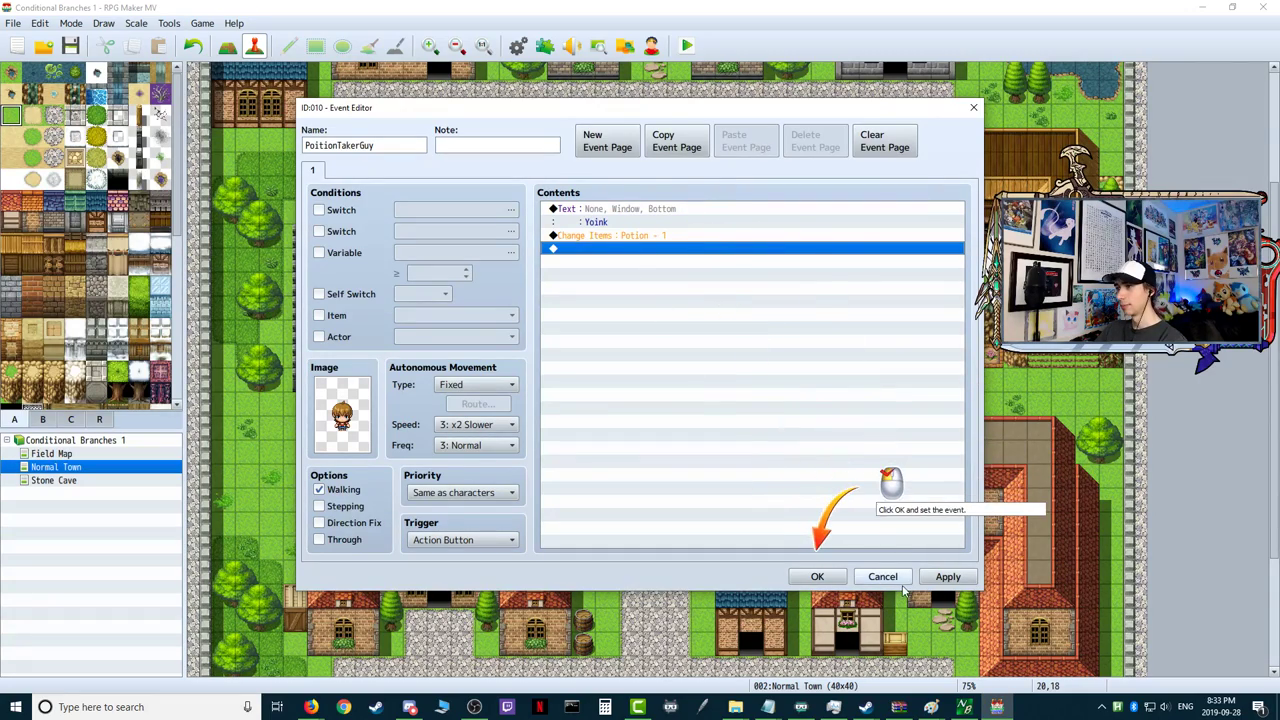
left_click(818, 576)
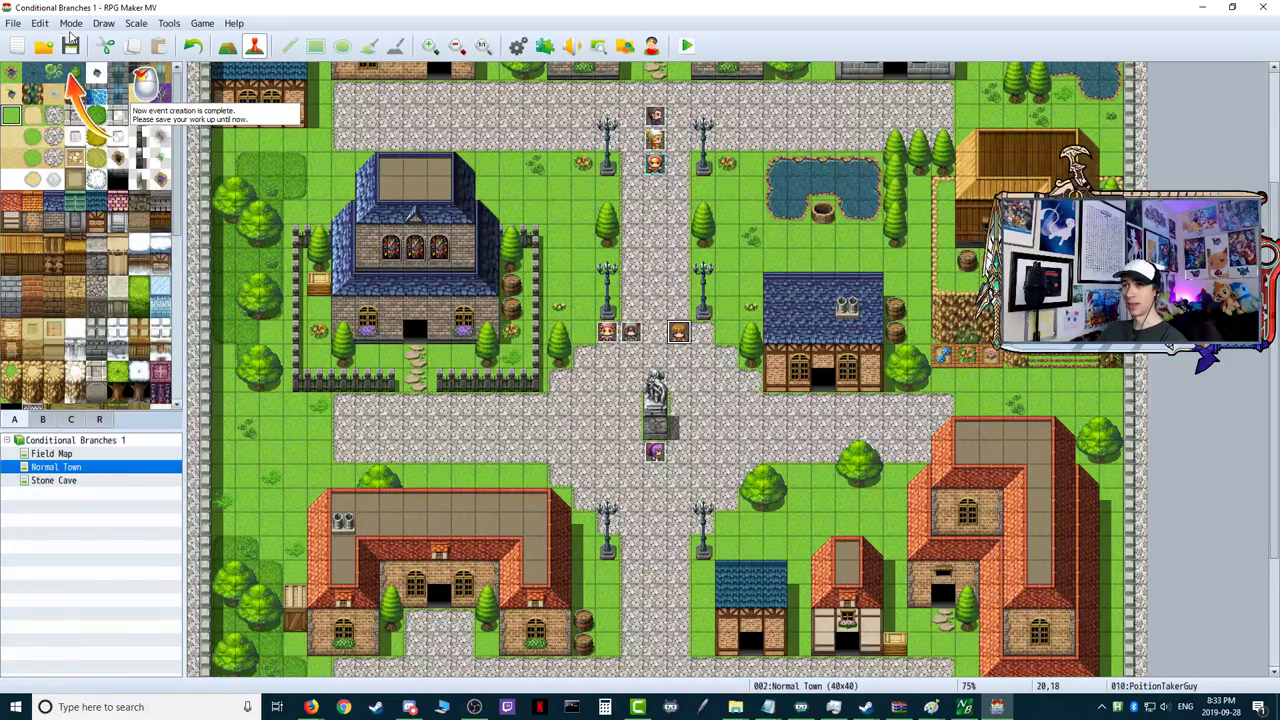
- Save the project, launch a playtest and start a new game
left_click(70, 42)
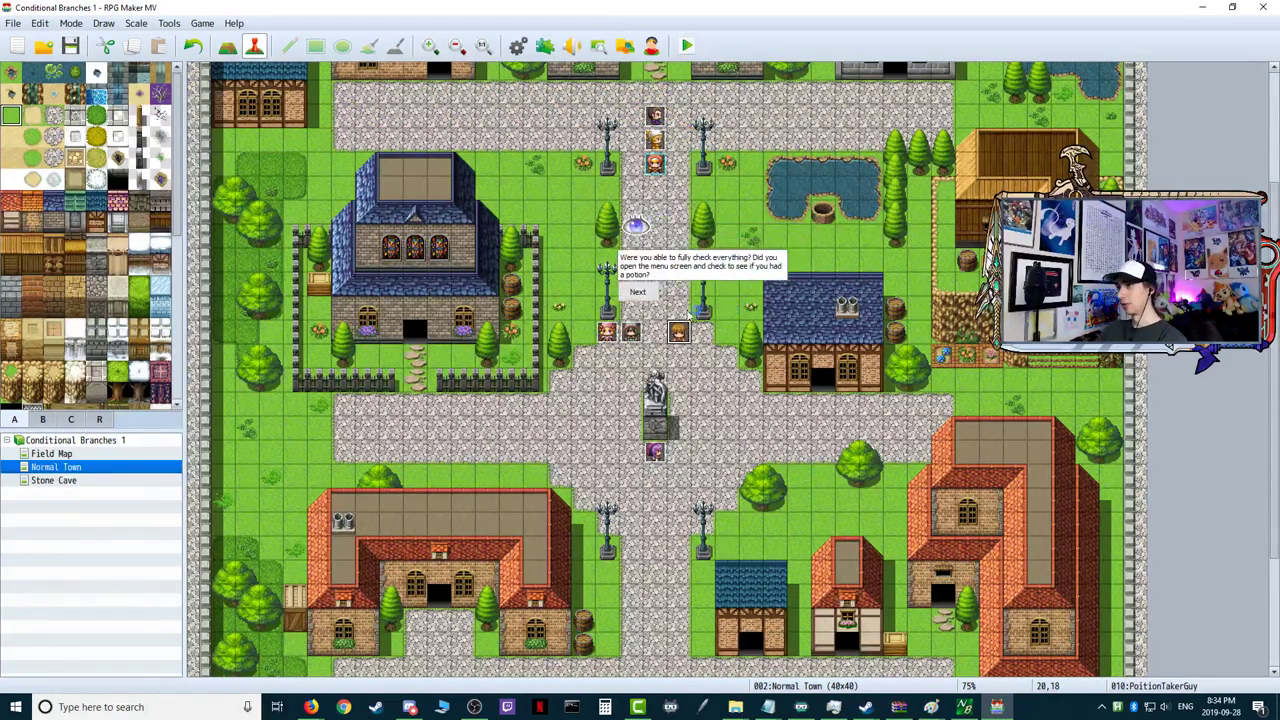
key("ctrl+r")
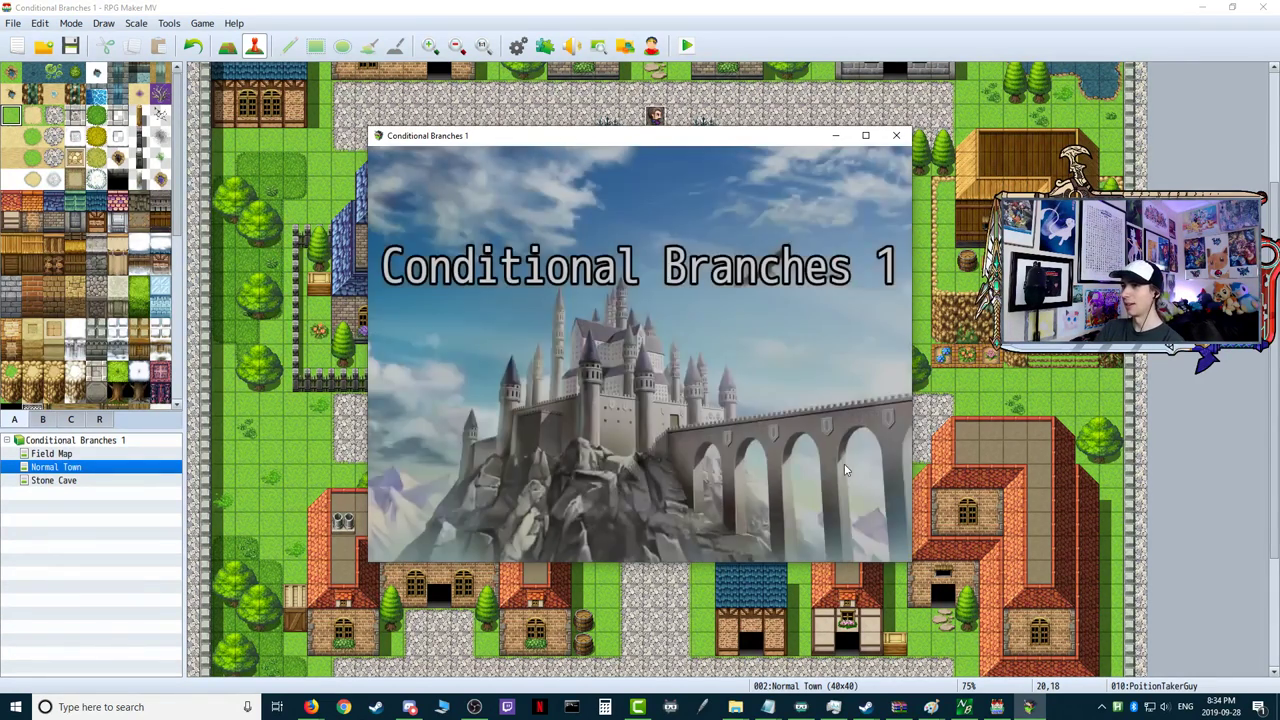
key("Return")
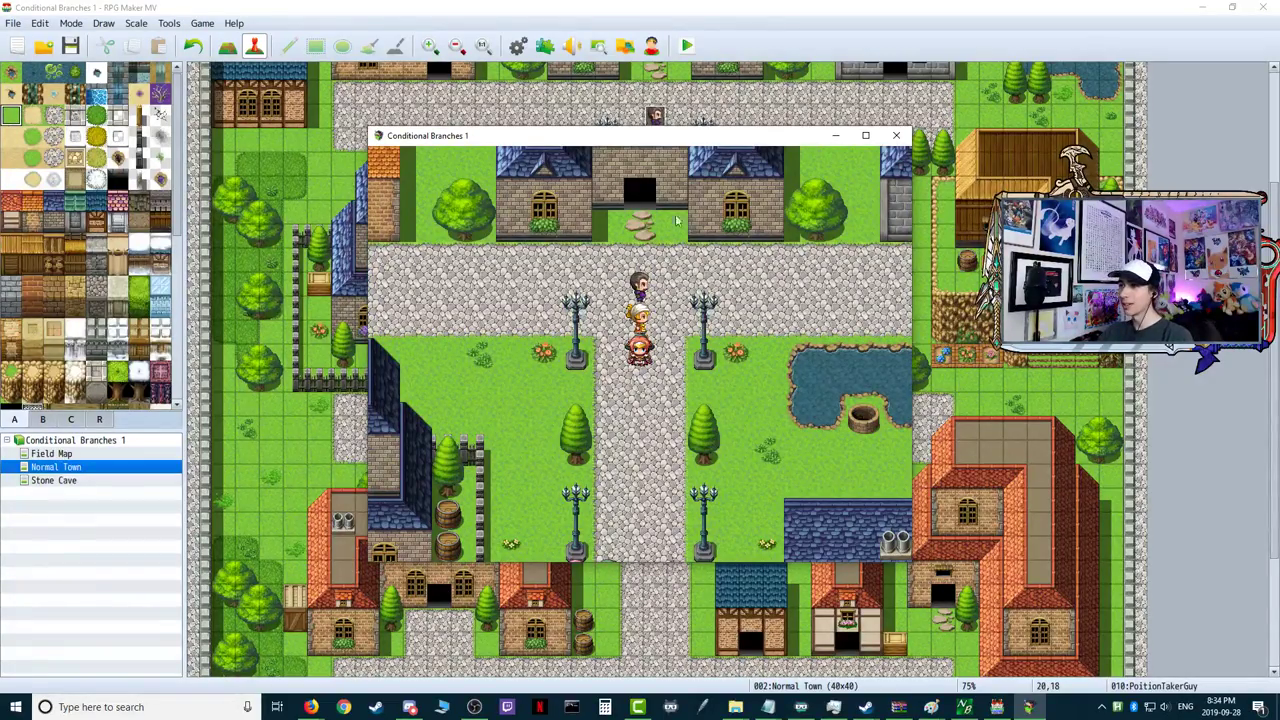
left_click_drag(667, 147, 734, 138)
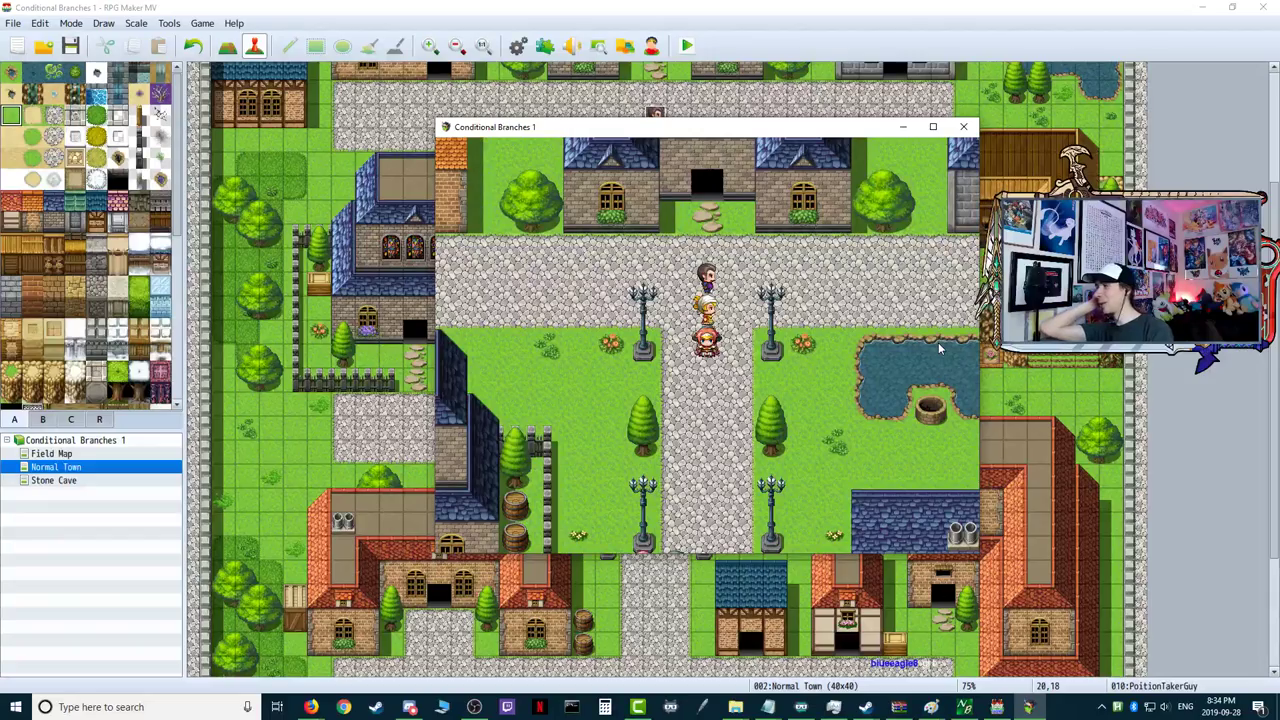
- Walk the party down the town path to just below the row of potion characters, above the statue
key("Down")
key("Down")
key("Down")
key("Down")
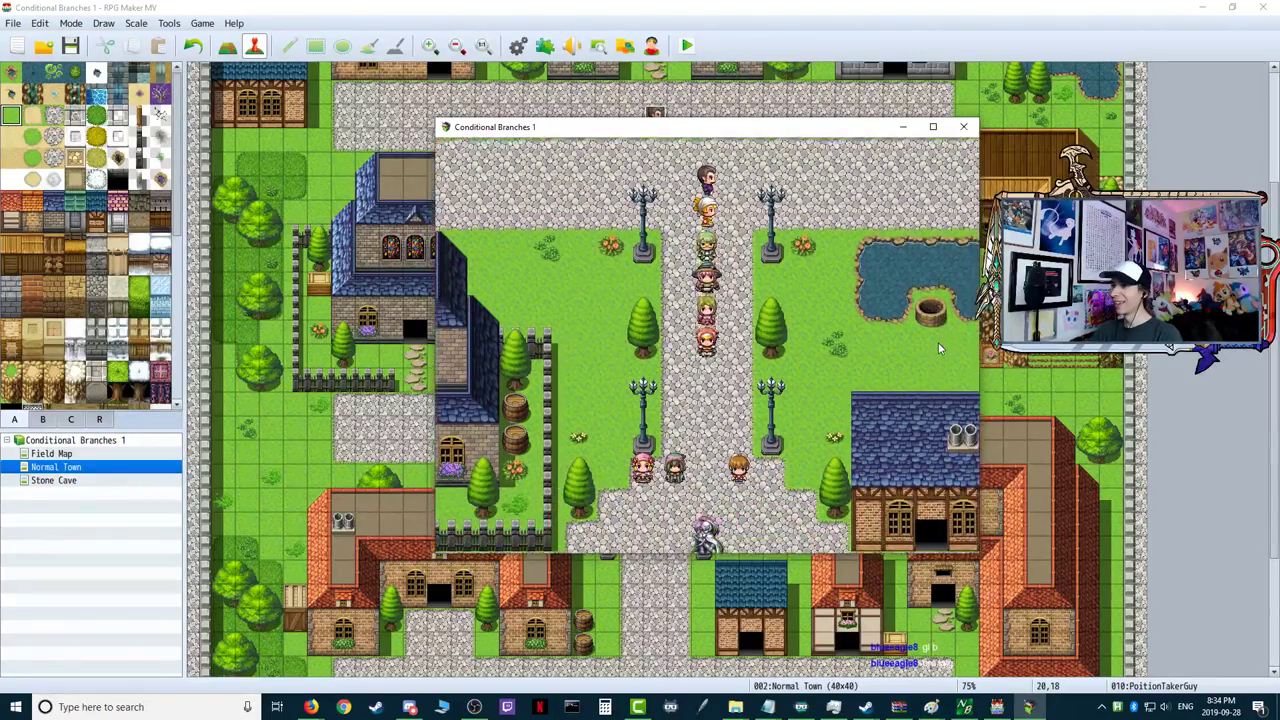
key("Down")
key("Down")
key("Down")
key("Down")
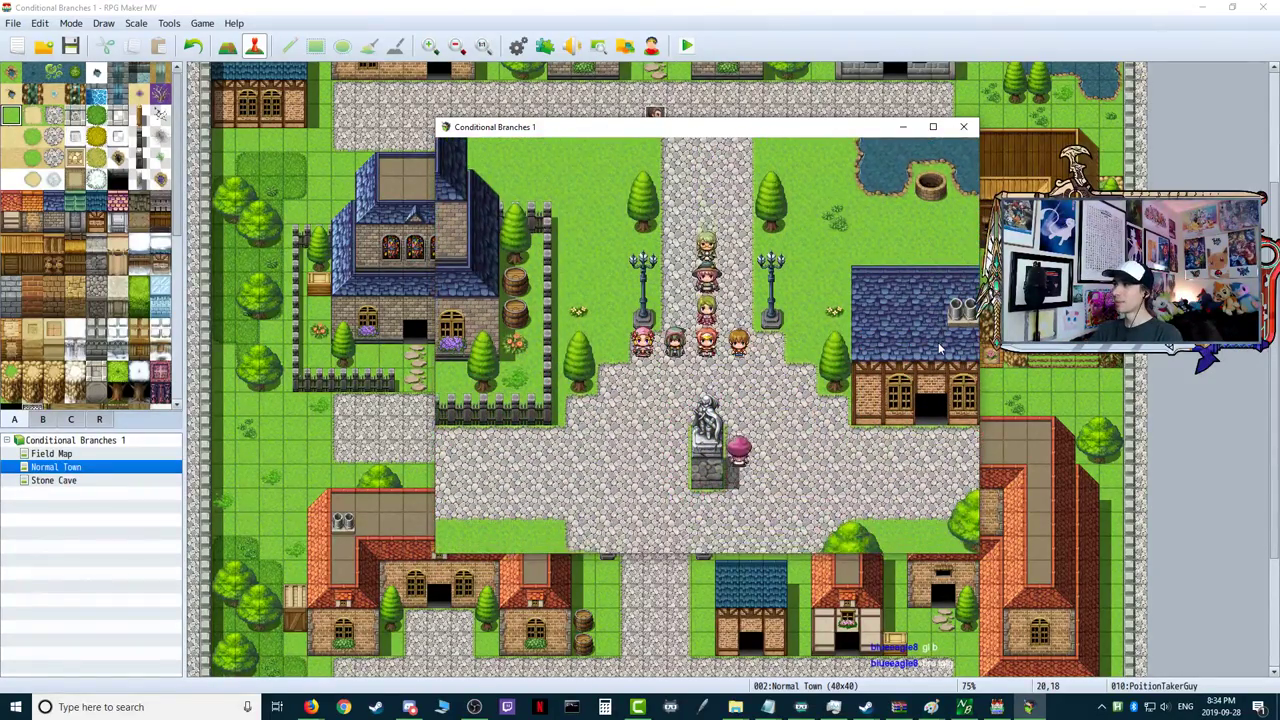
key("Down")
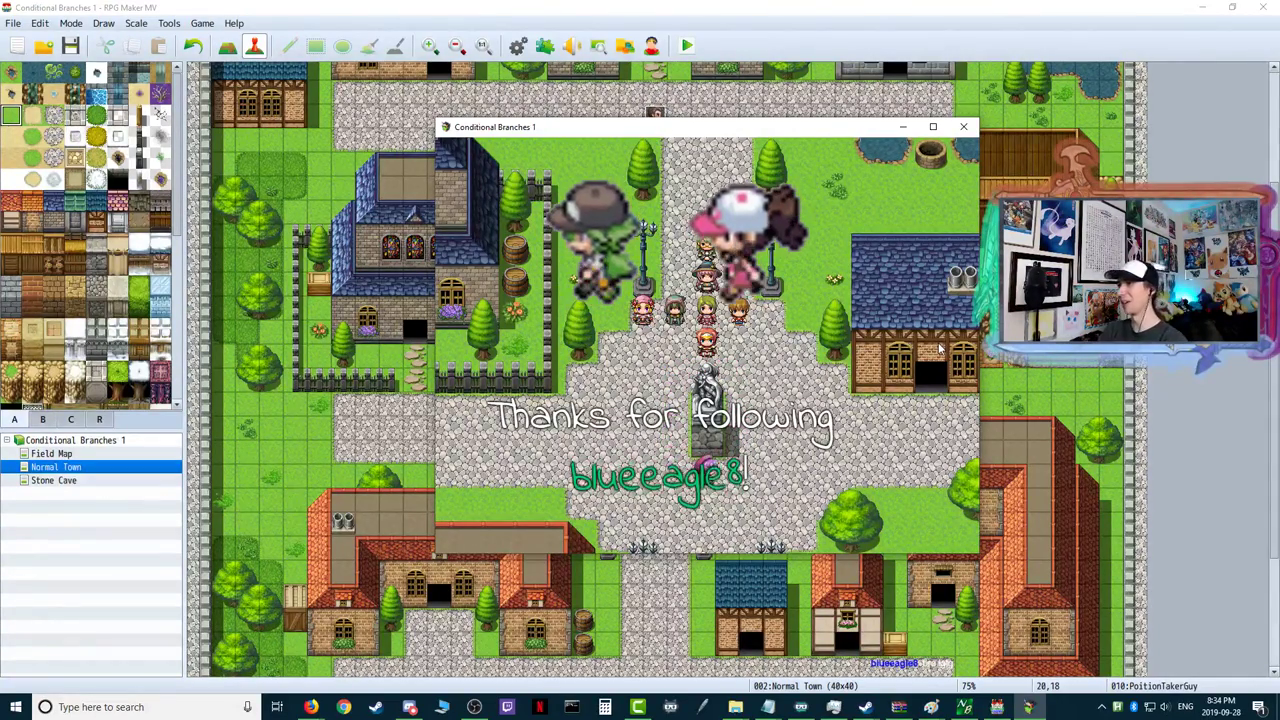
- Talk to PotionWoman from the tile below her, dismiss her messages, and move in front of PotionJudge
key("Return")
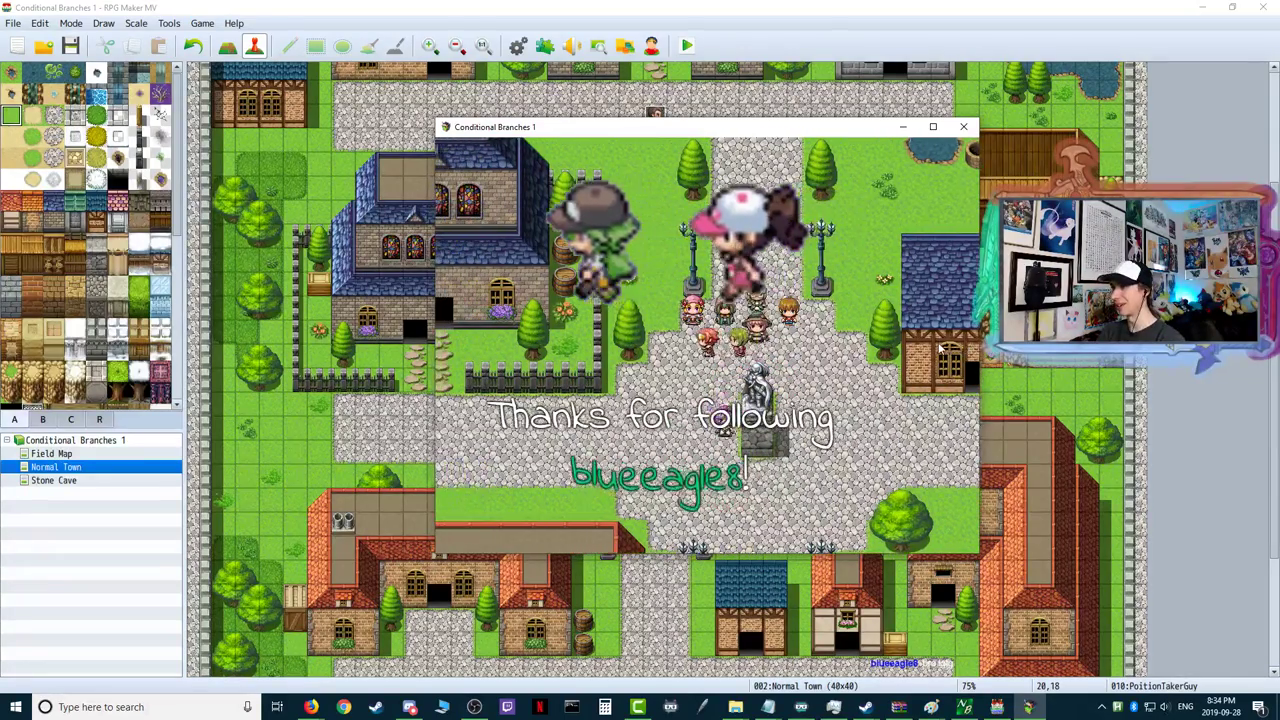
key("Return")
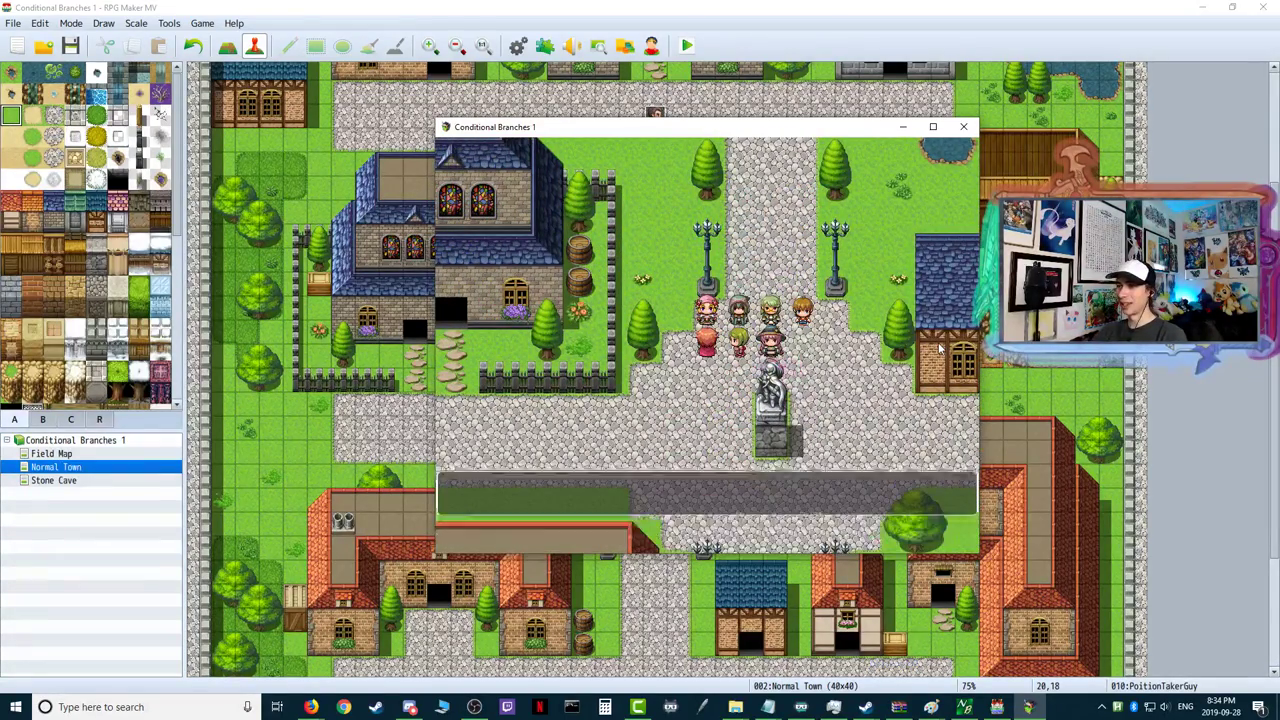
key("Return")
key("Return")
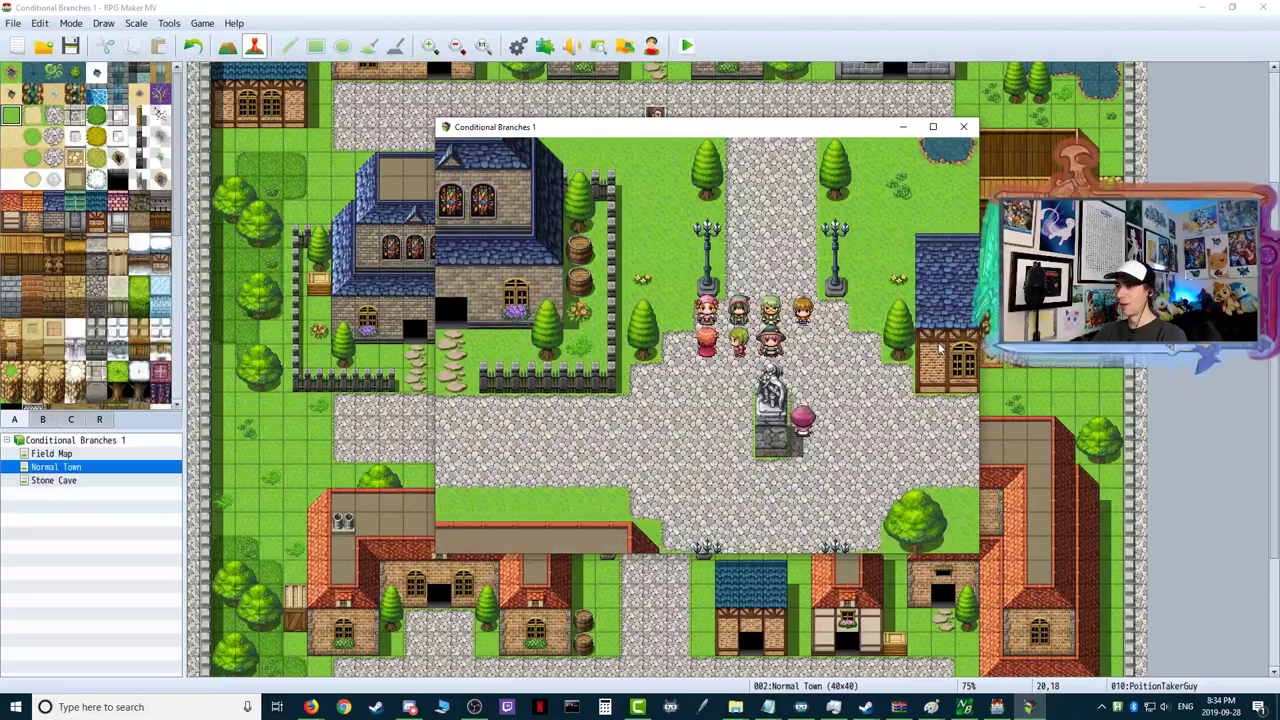
key("Return")
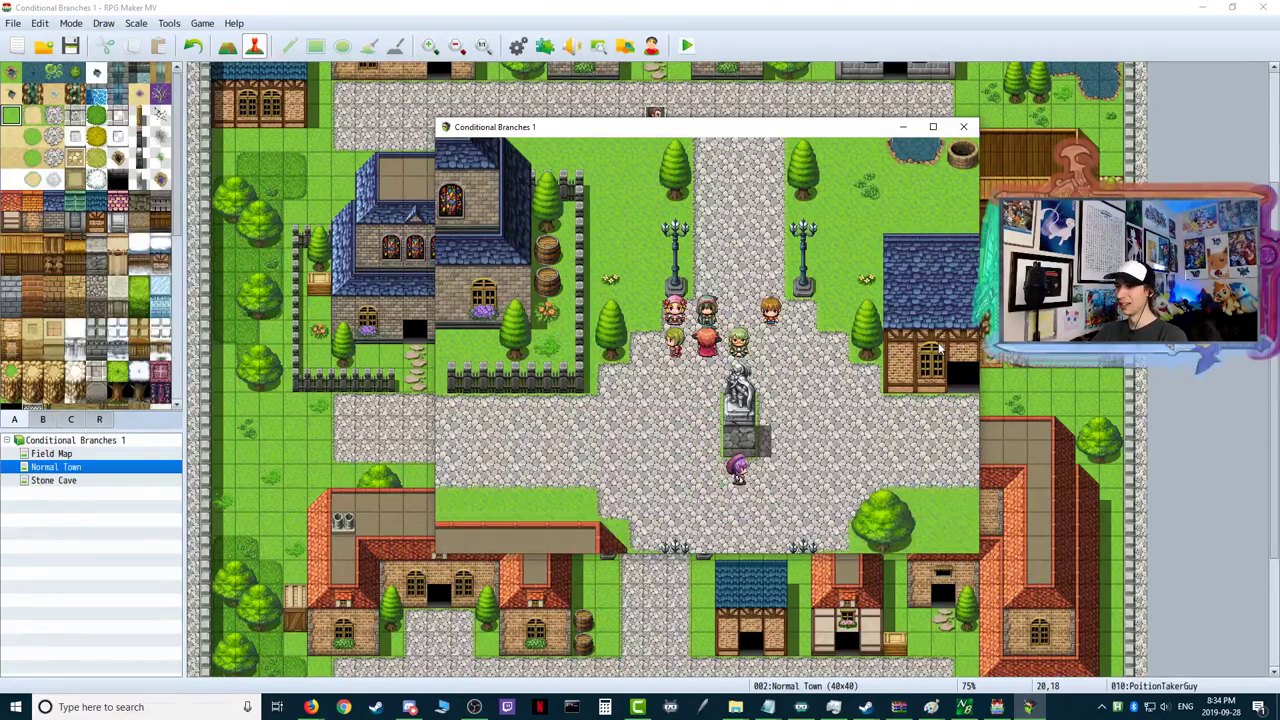
- Finish the playtest conversation, close the game window and agree to test other conditions in the tutorial
key("Return")
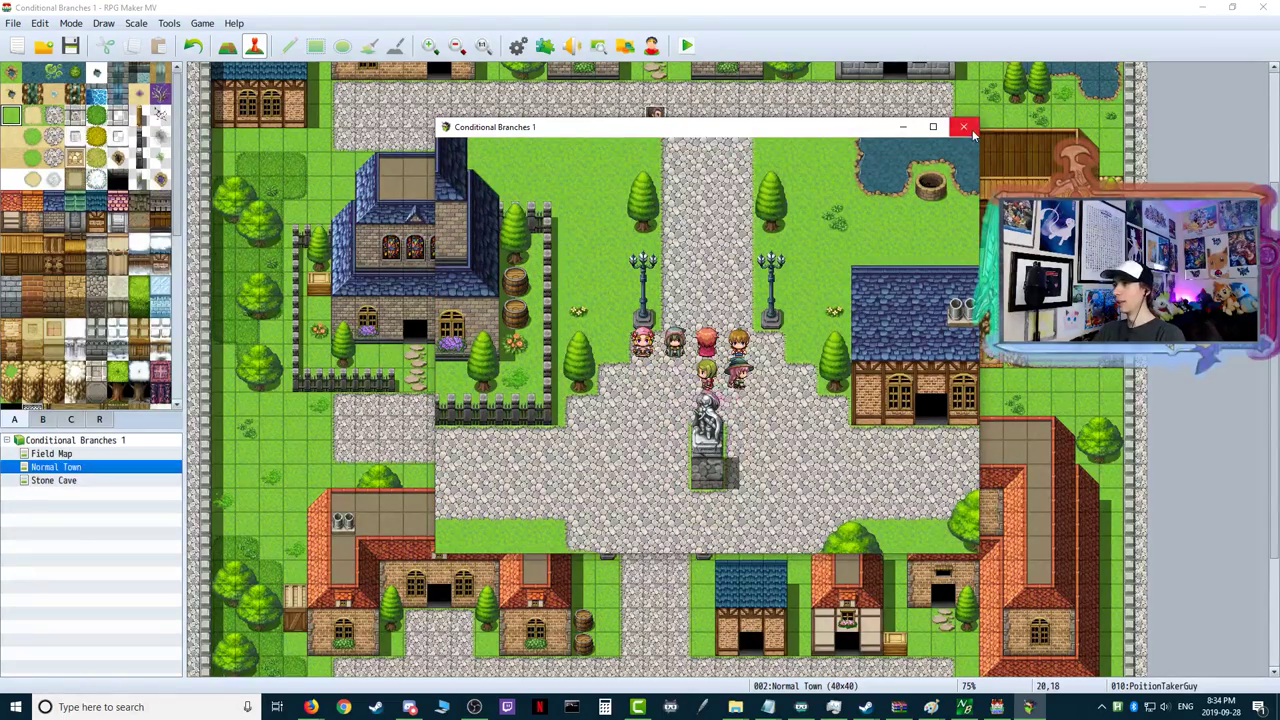
left_click(963, 127)
left_click(620, 304)
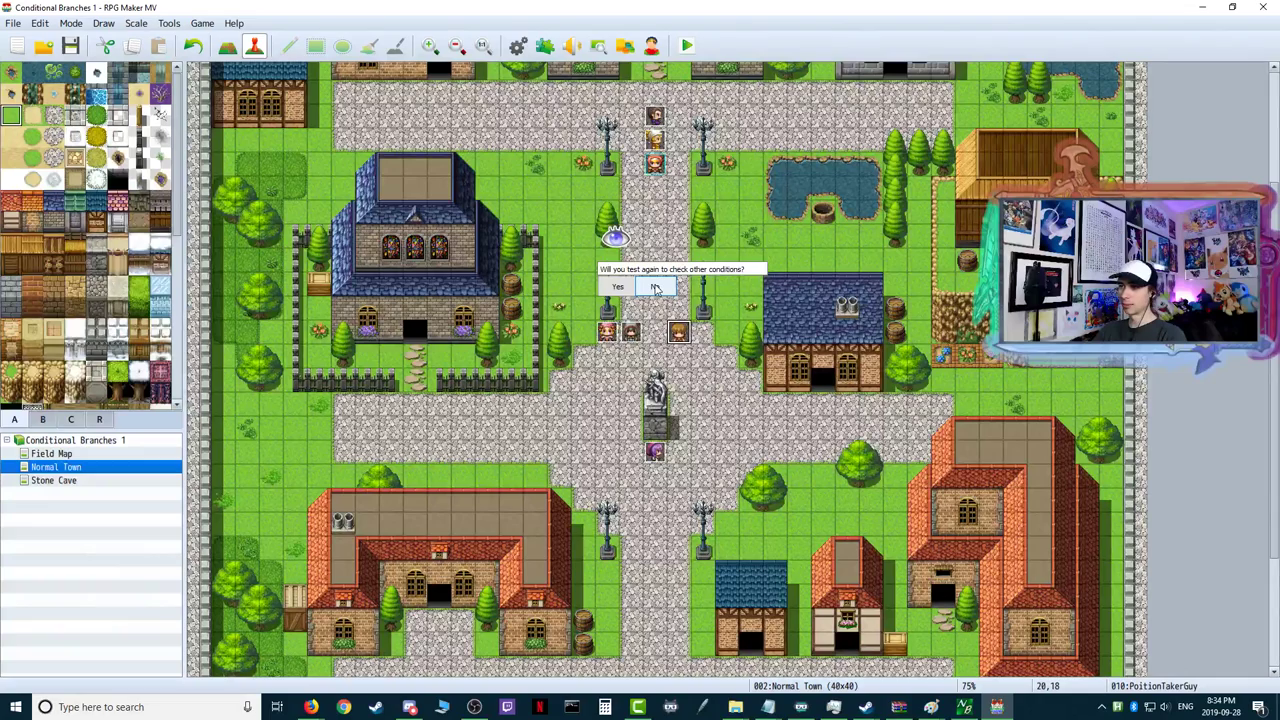
left_click(631, 288)
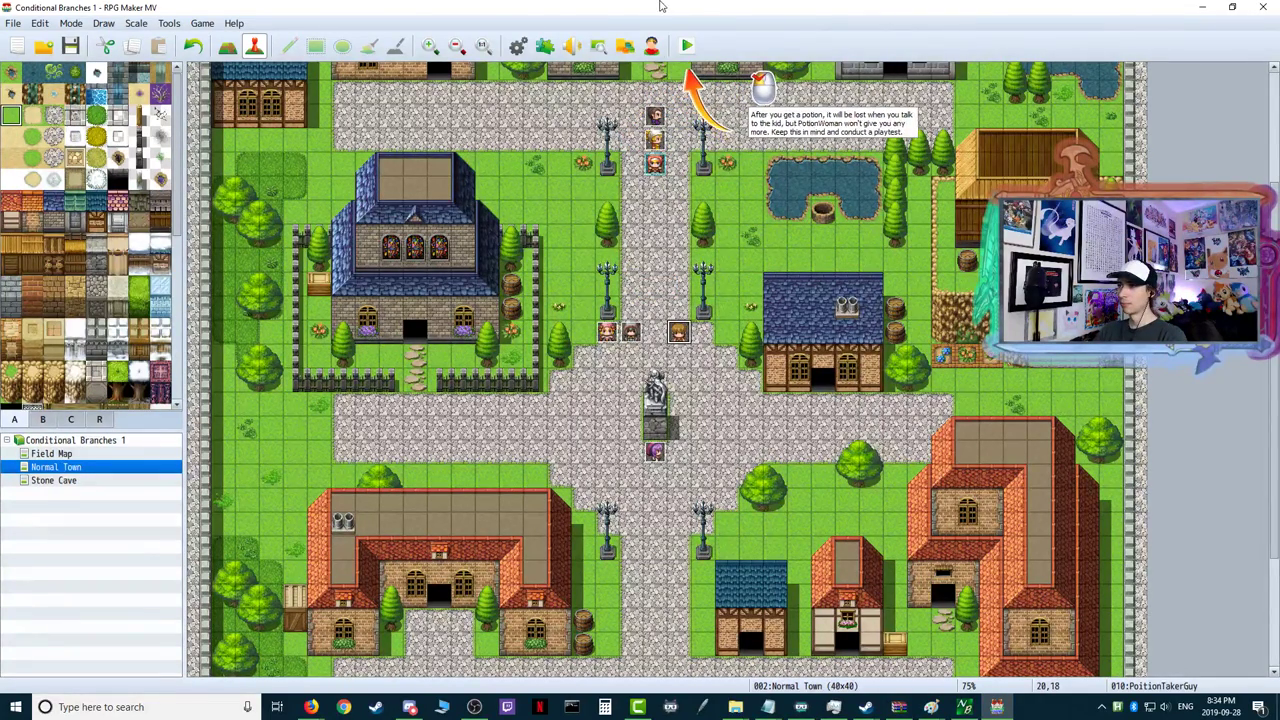
- Start the tutorial Step 6: Switches and Conditional Branching Part 2
left_click(208, 24)
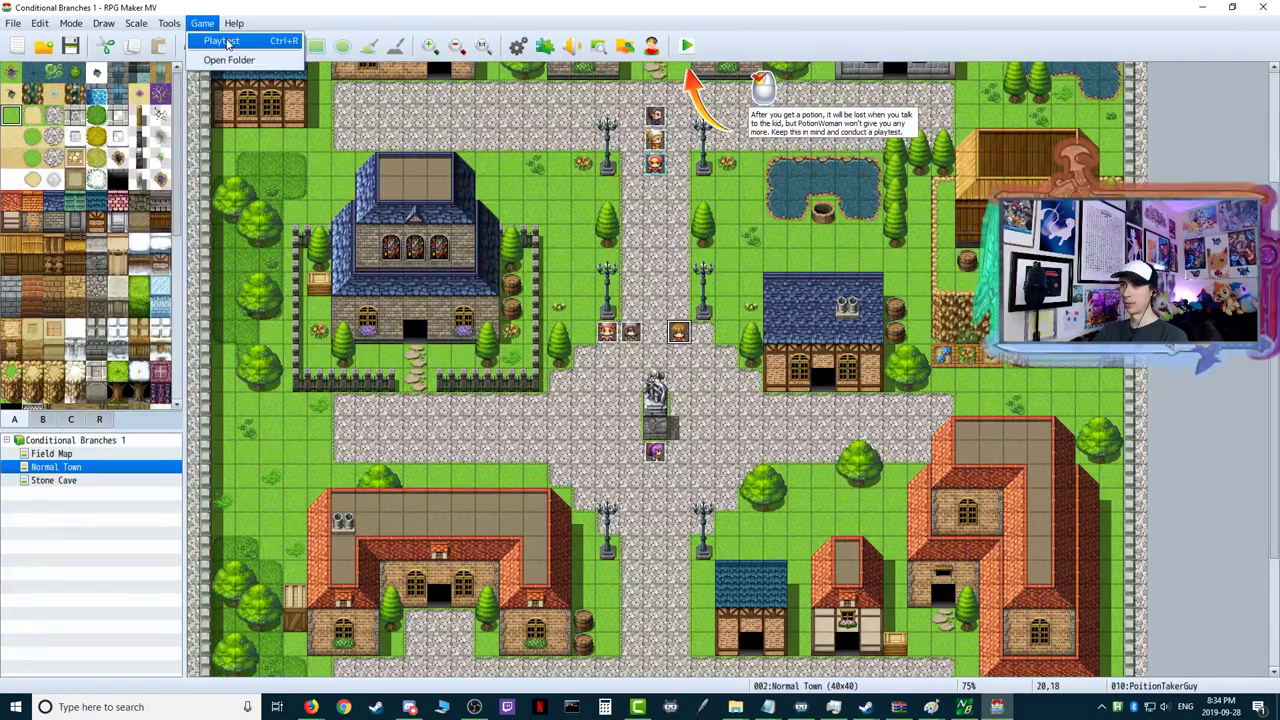
left_click(250, 57)
left_click(233, 23)
left_click(250, 57)
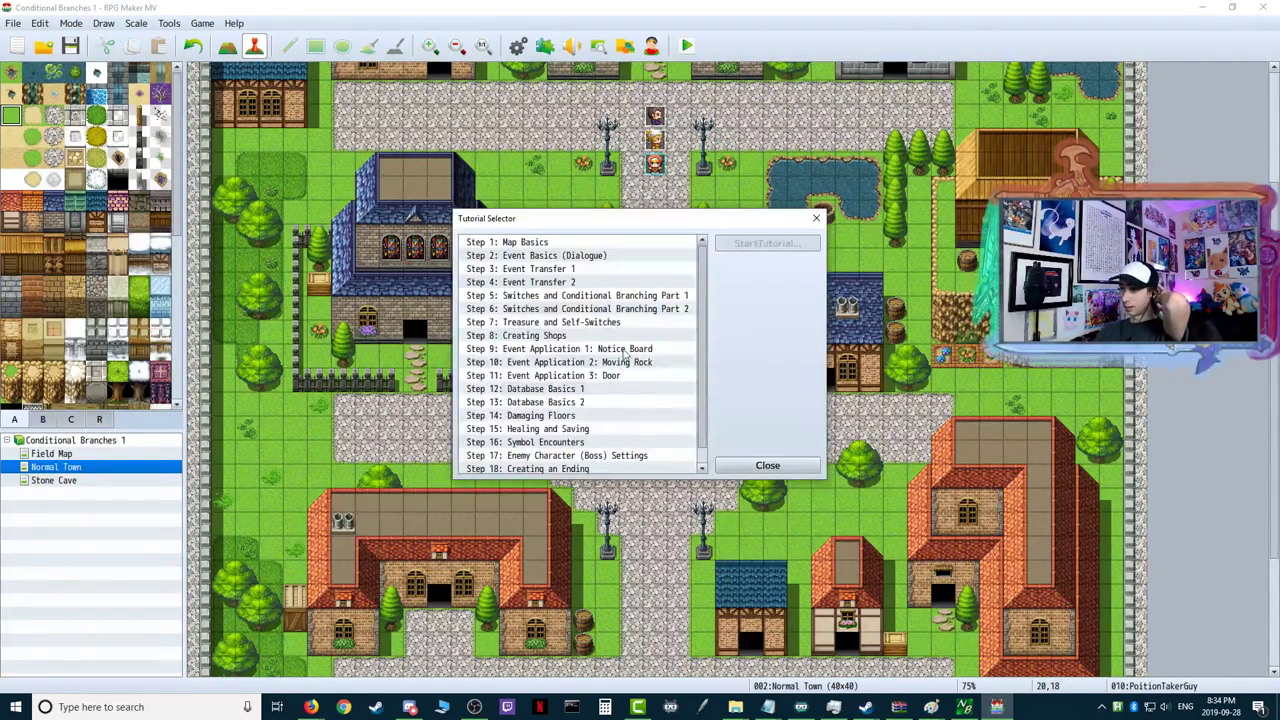
left_click(645, 310)
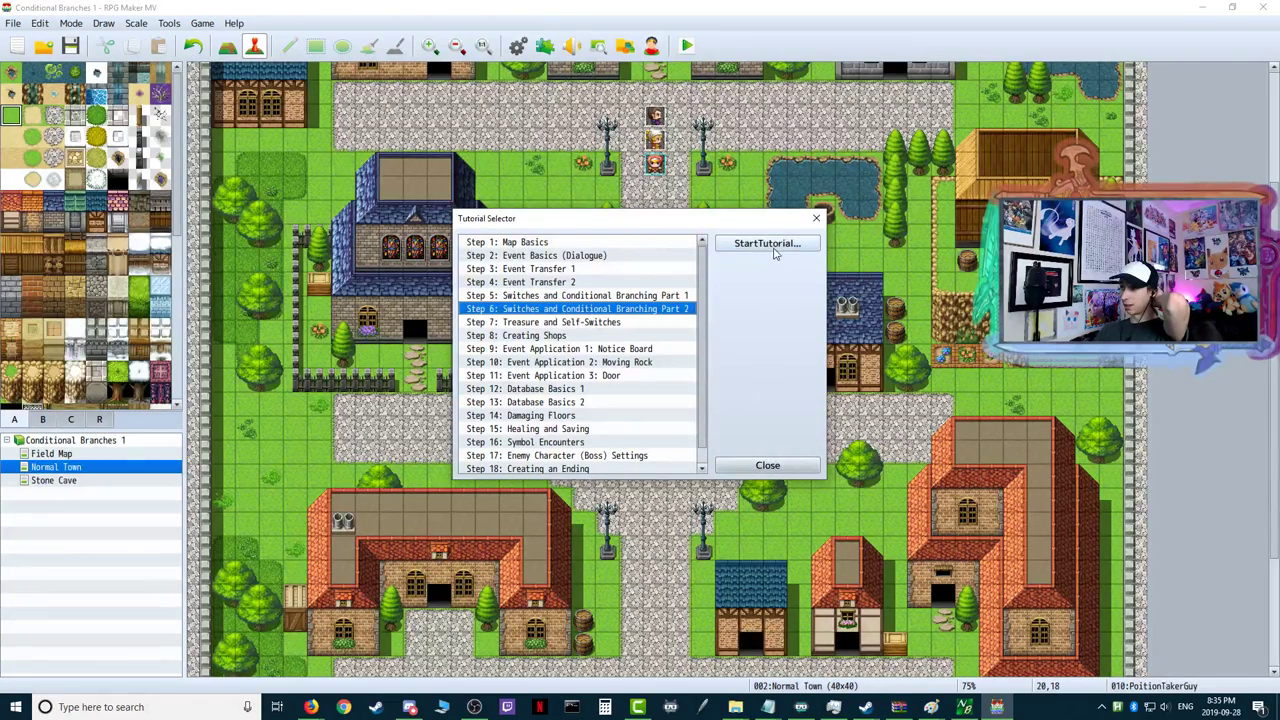
left_click(767, 244)
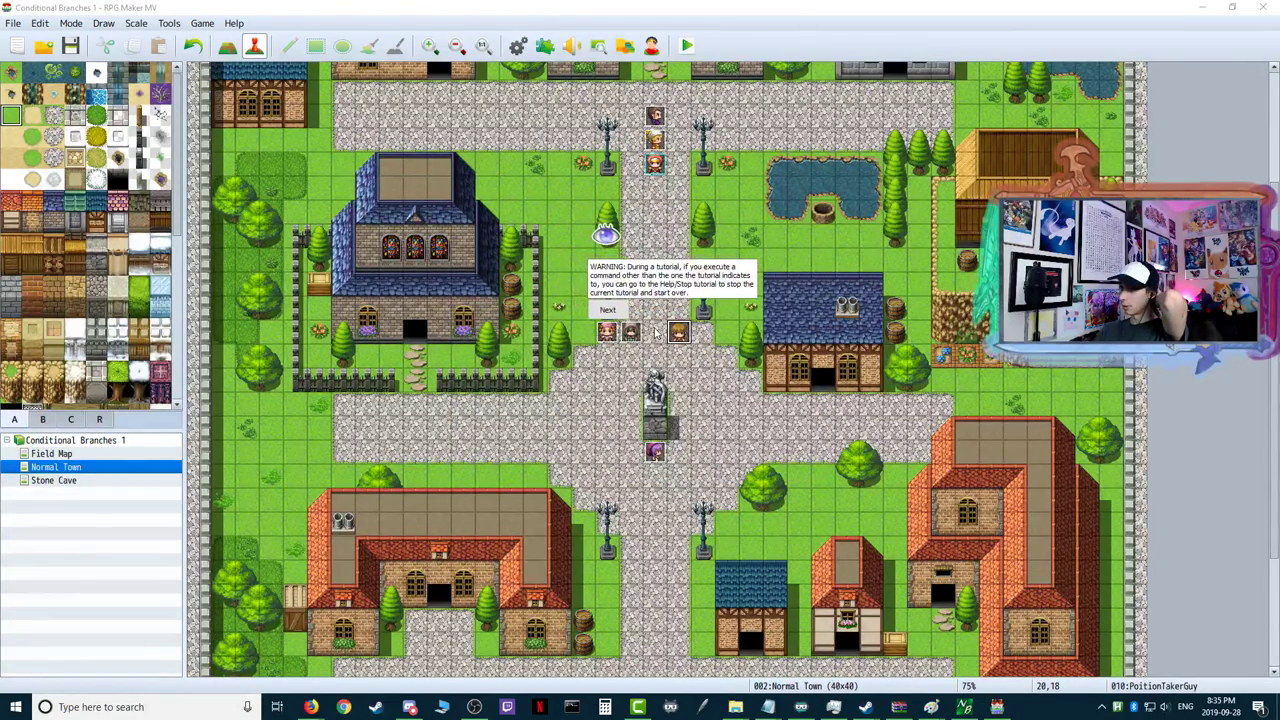
- Confirm having the step 5 project, load Game.rpgproject from the Conditional Branches 1 folder, and advance past the introduction
left_click(606, 314)
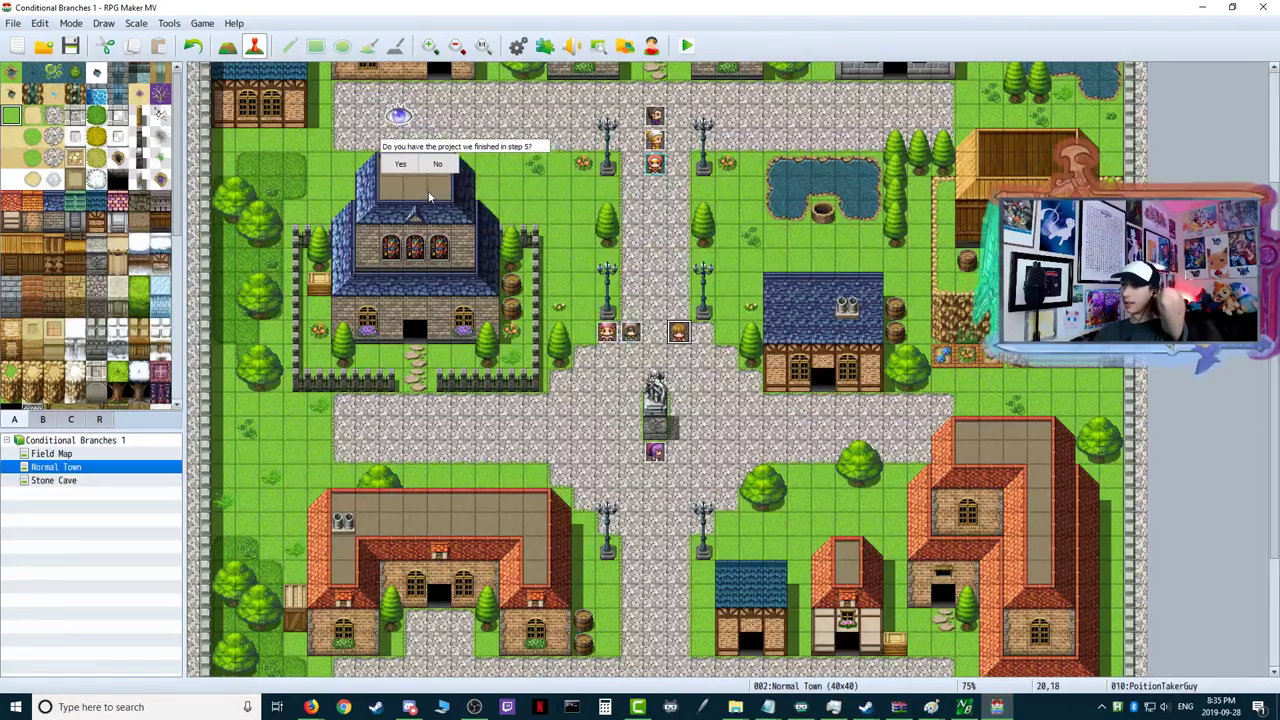
left_click(366, 147)
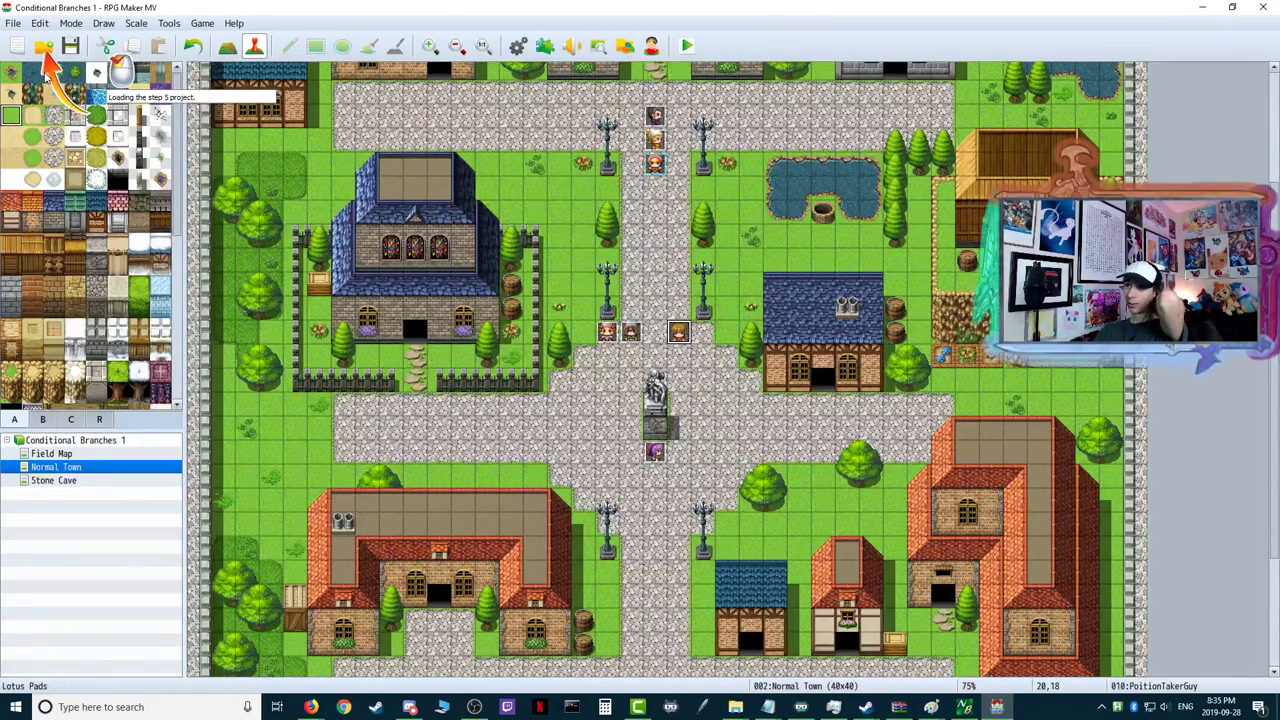
left_click(45, 47)
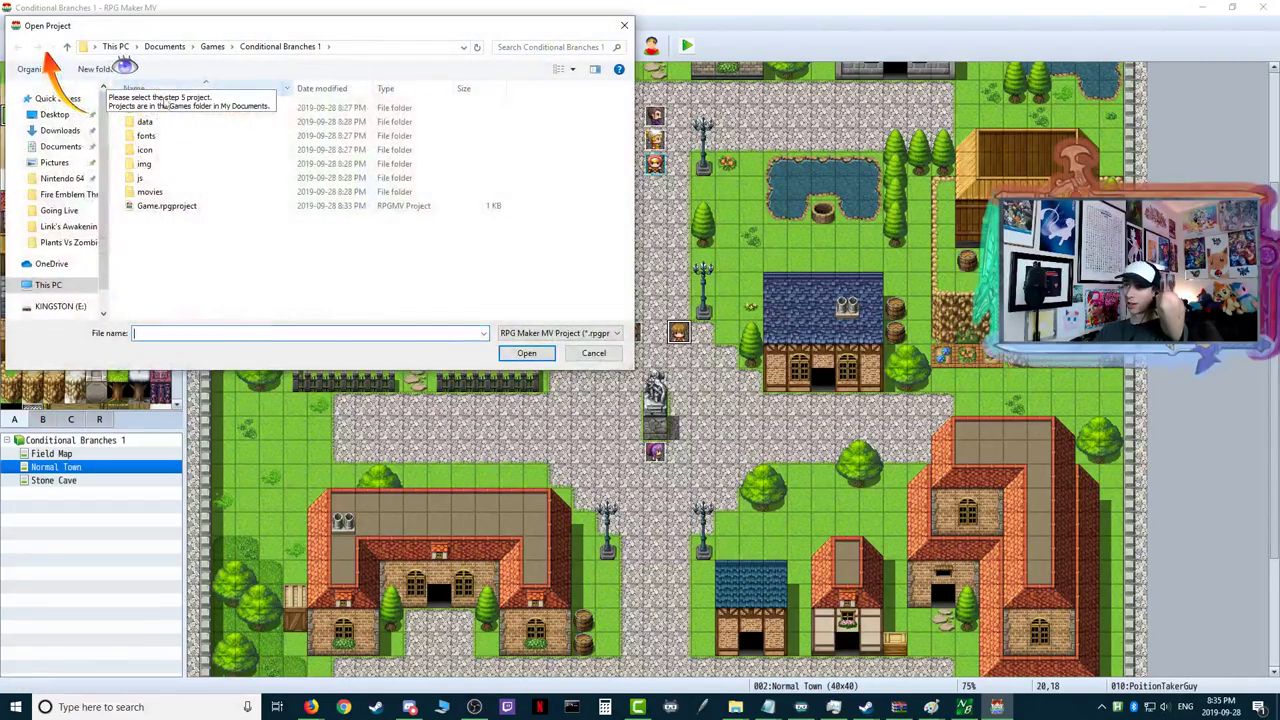
left_click(238, 206)
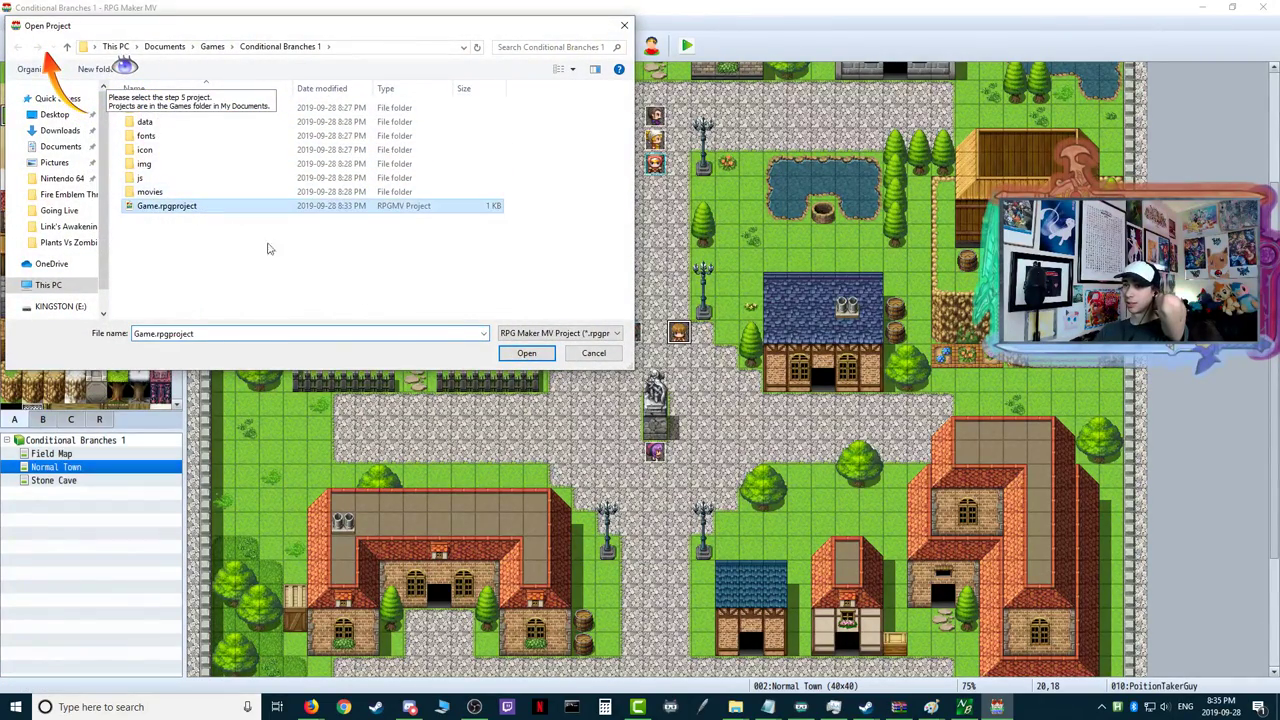
left_click(512, 356)
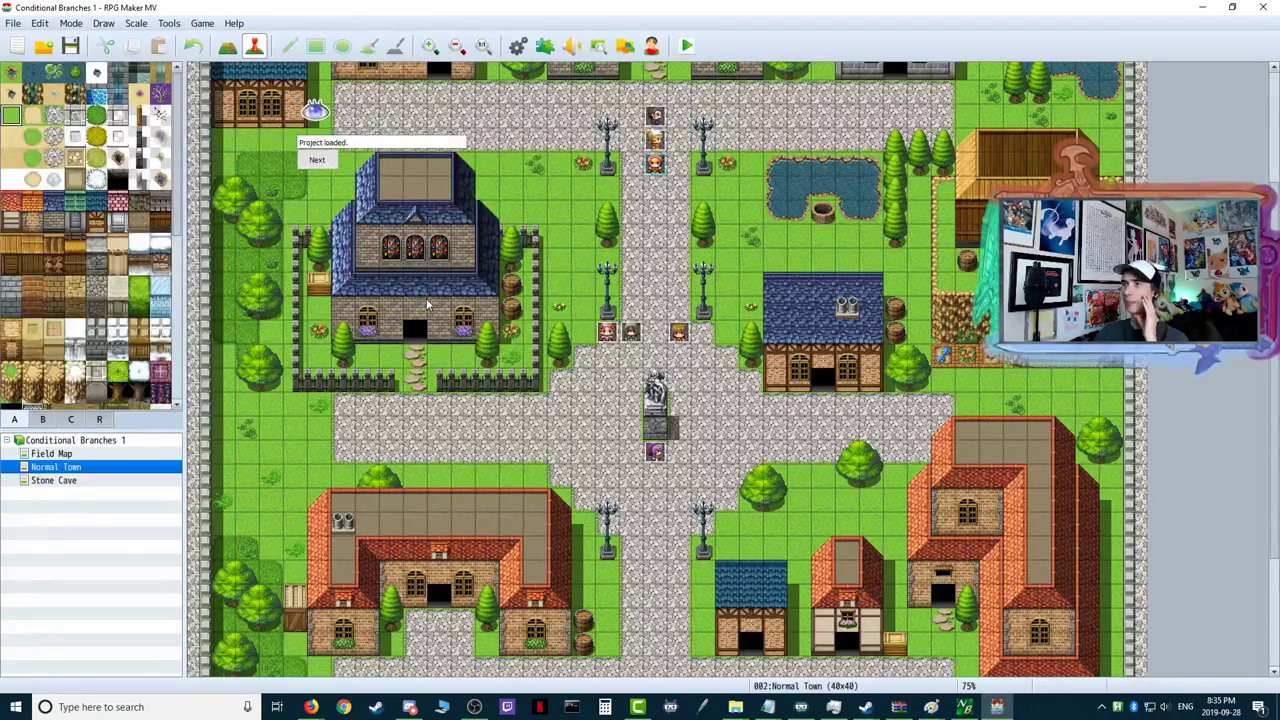
left_click(349, 168)
left_click(355, 168)
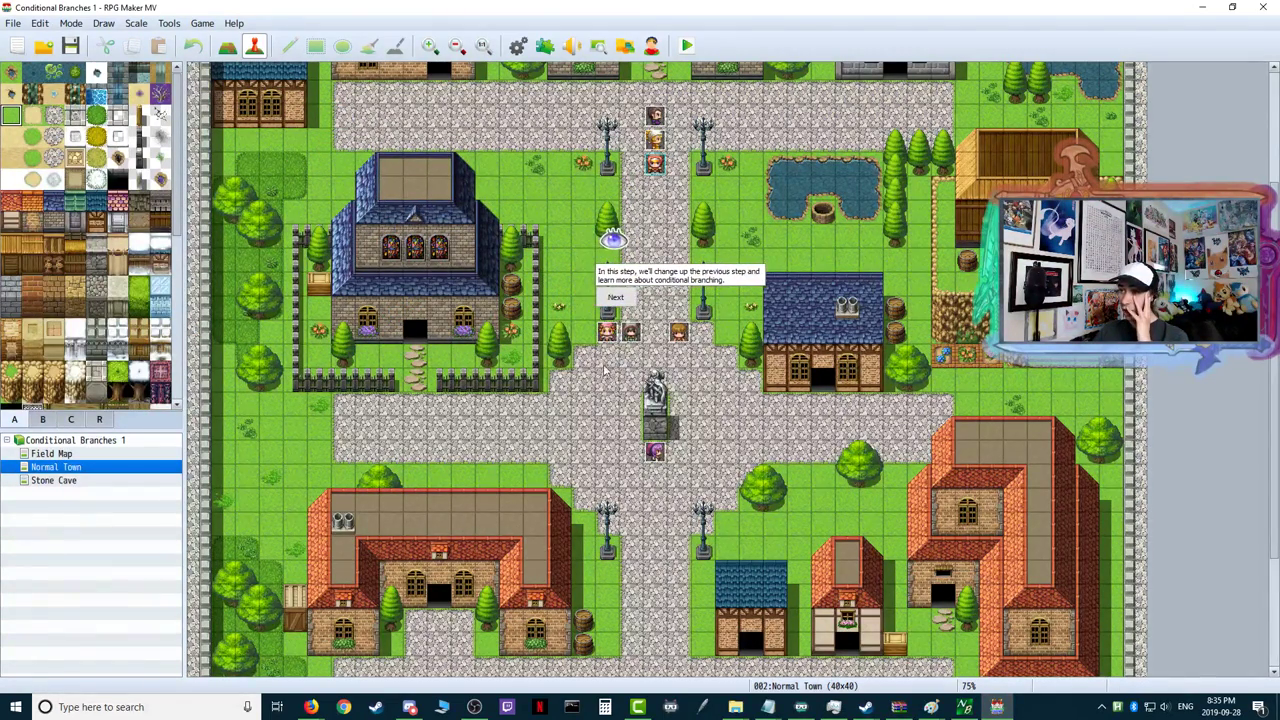
left_click(616, 298)
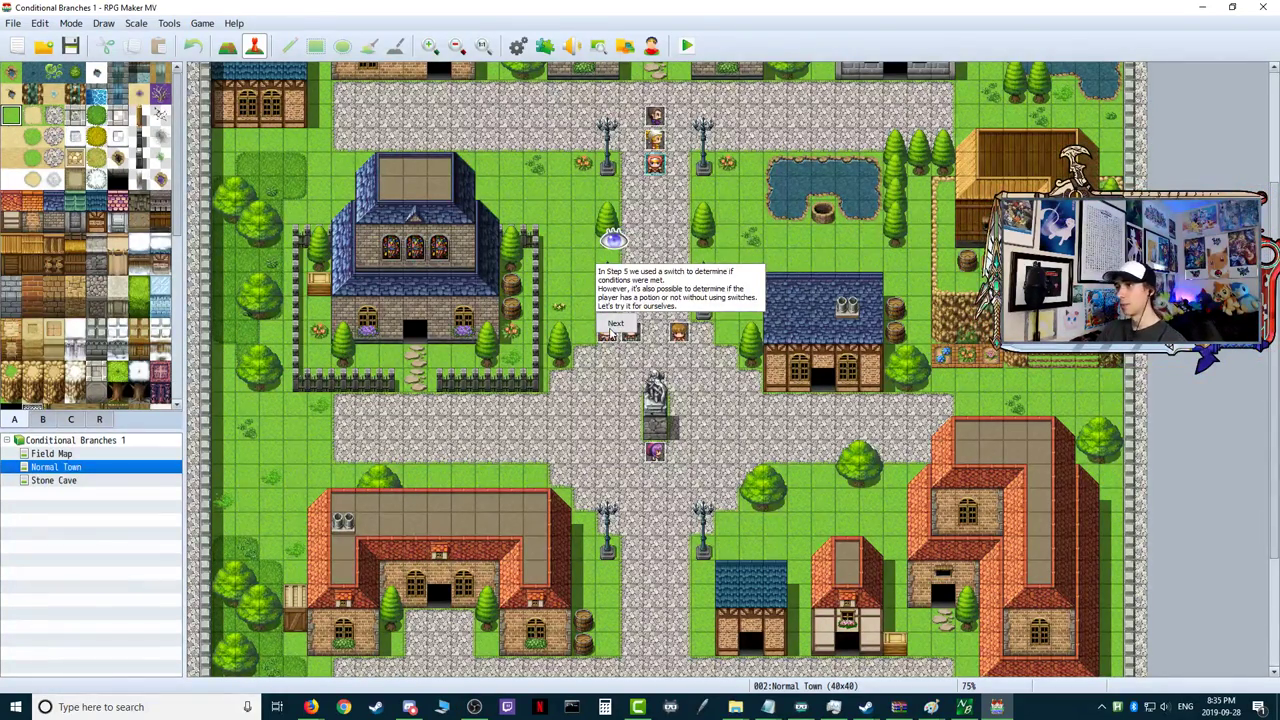
left_click(612, 326)
- Change the appearance condition on page 2 of the PotionWoman event from Switch to Item 0001 Potion
double_click(608, 331)
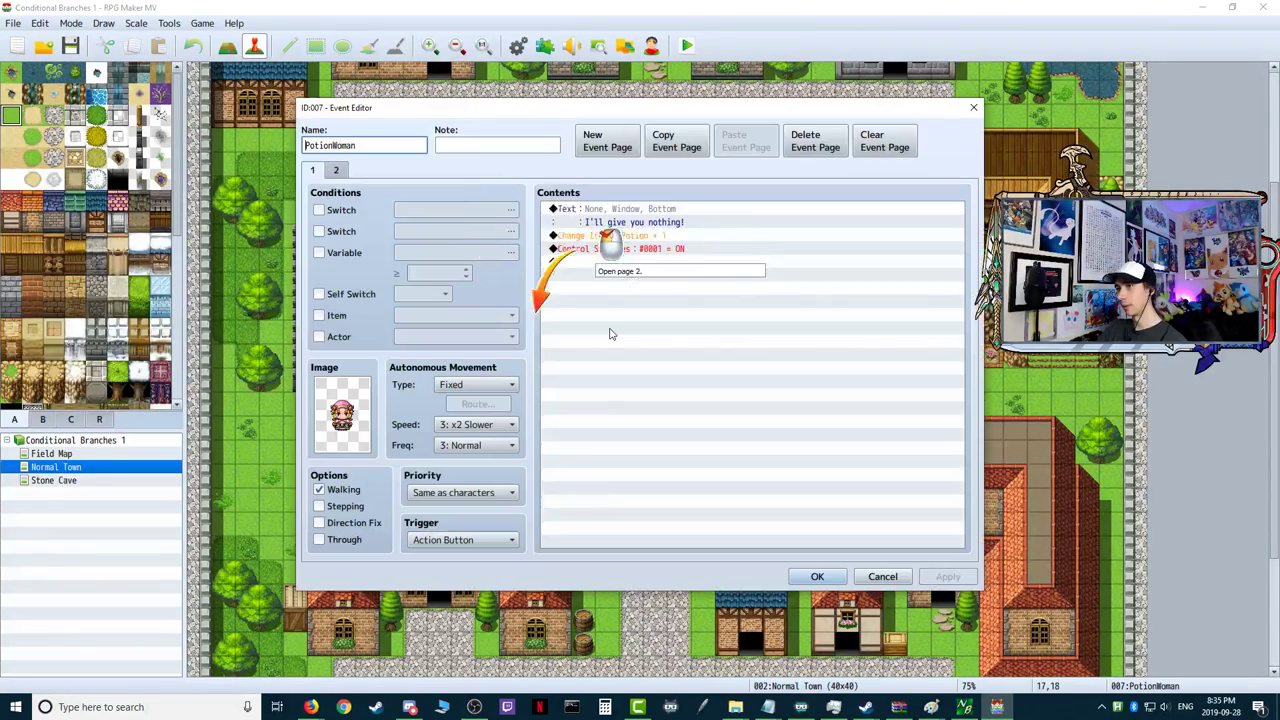
left_click(336, 170)
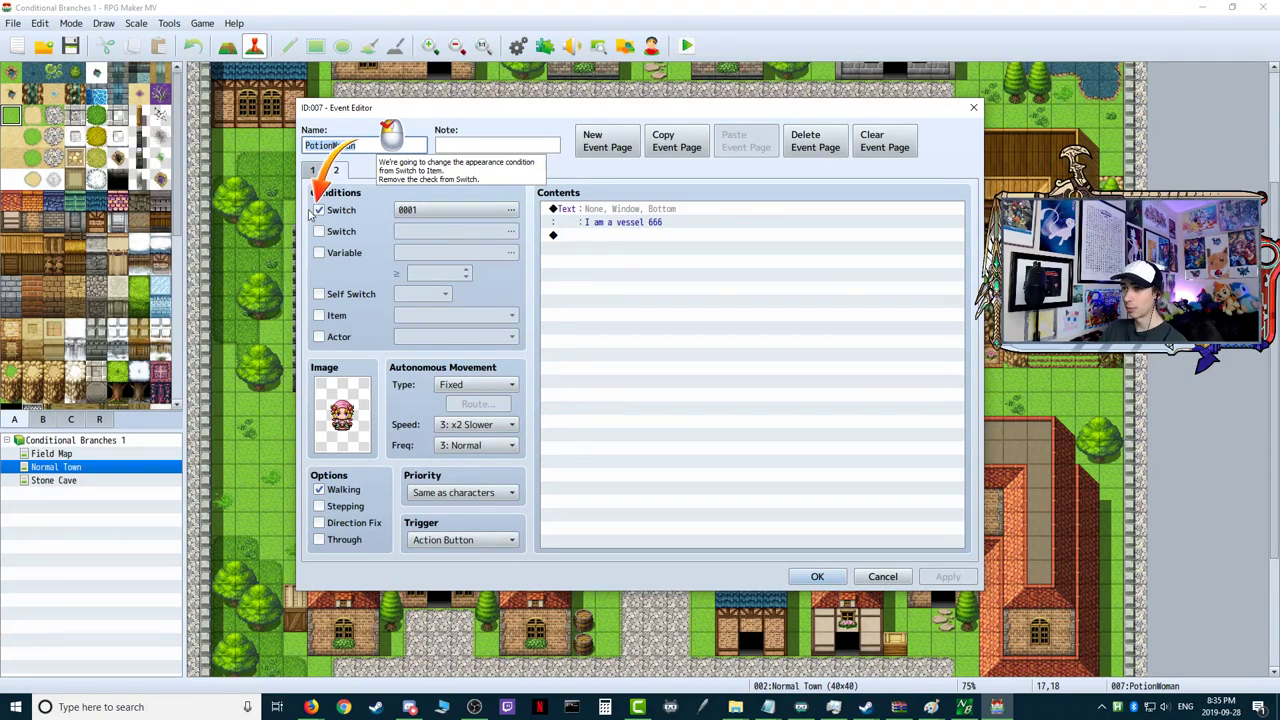
left_click(319, 211)
left_click(319, 316)
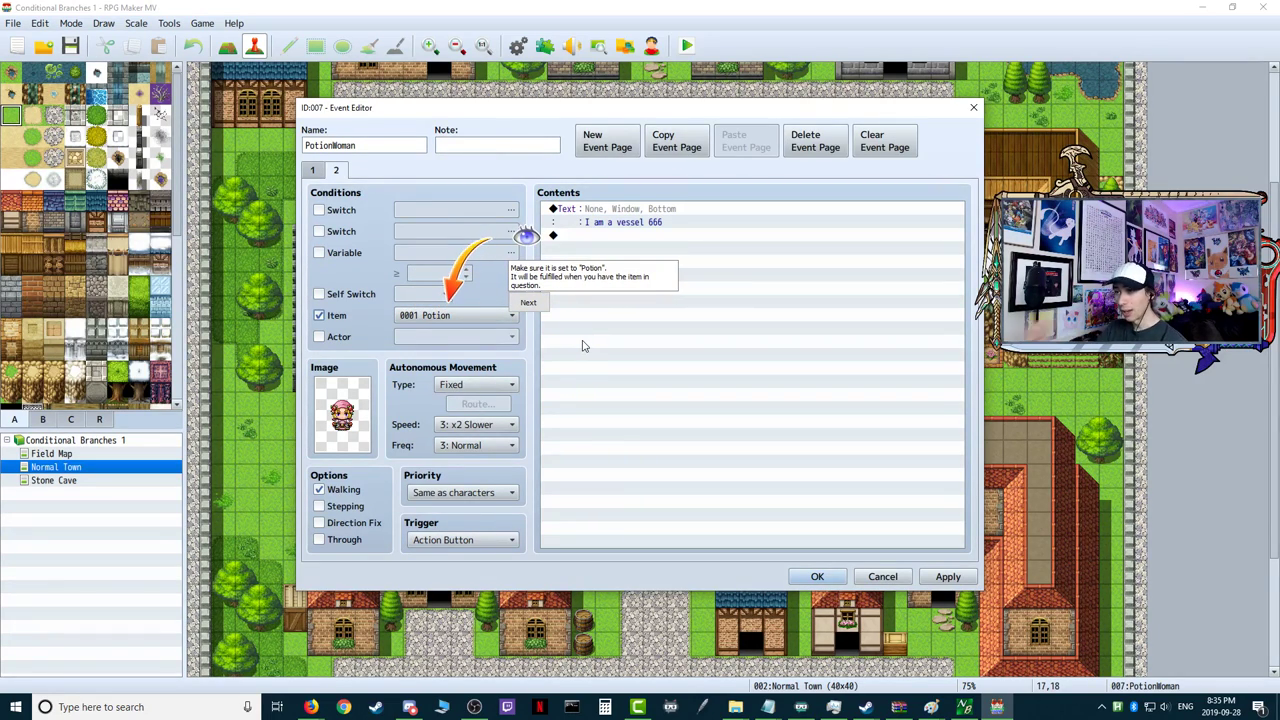
left_click(530, 302)
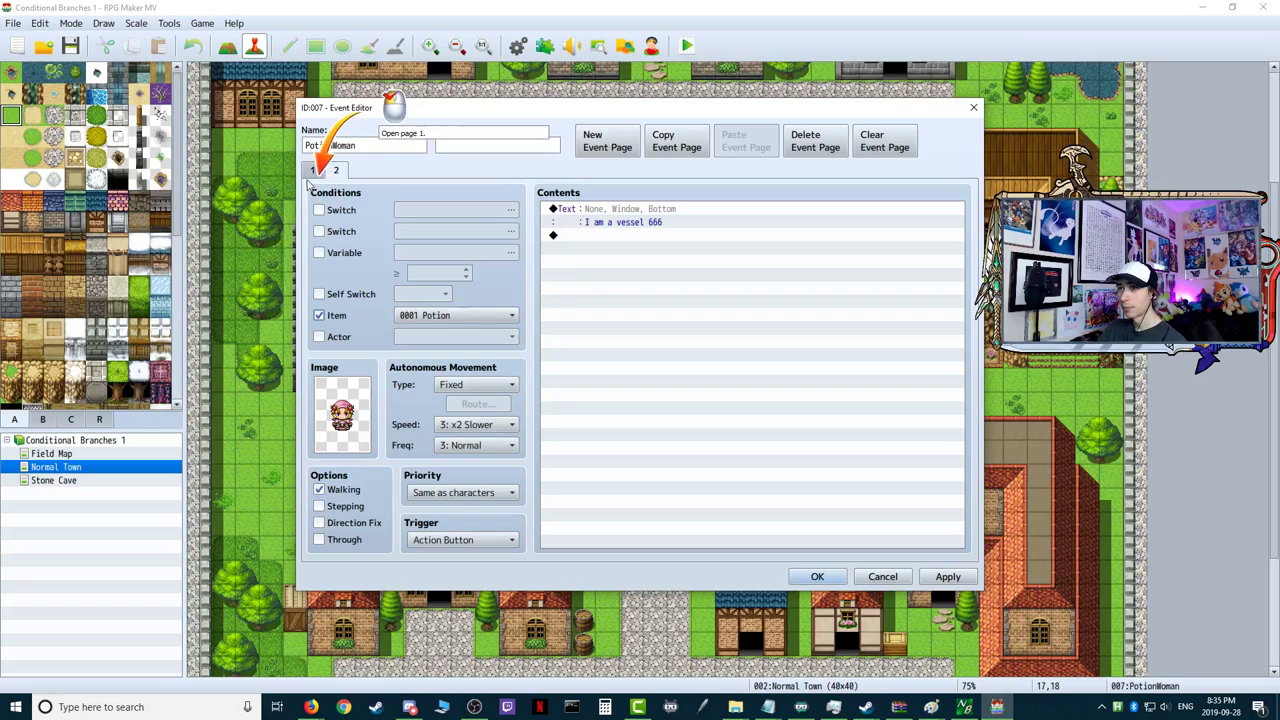
- Delete the Control Switches command from page 1 of PotionWoman and accept the event
left_click(311, 171)
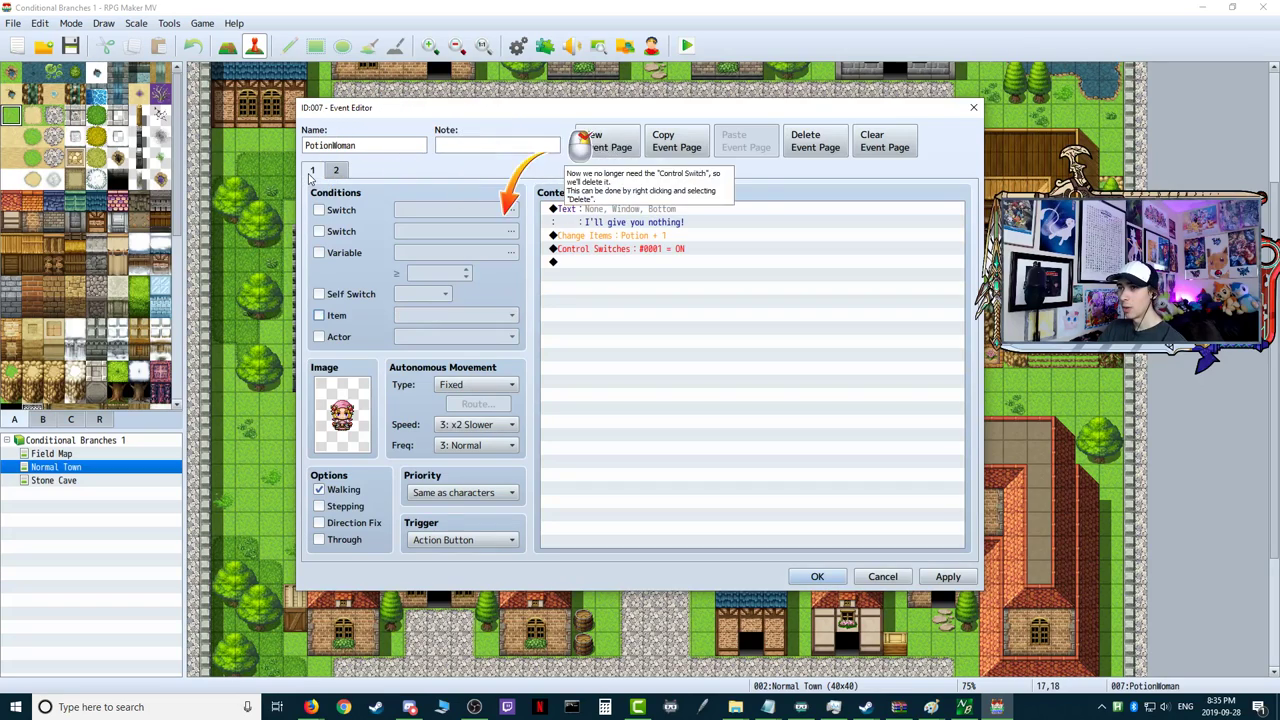
right_click(638, 248)
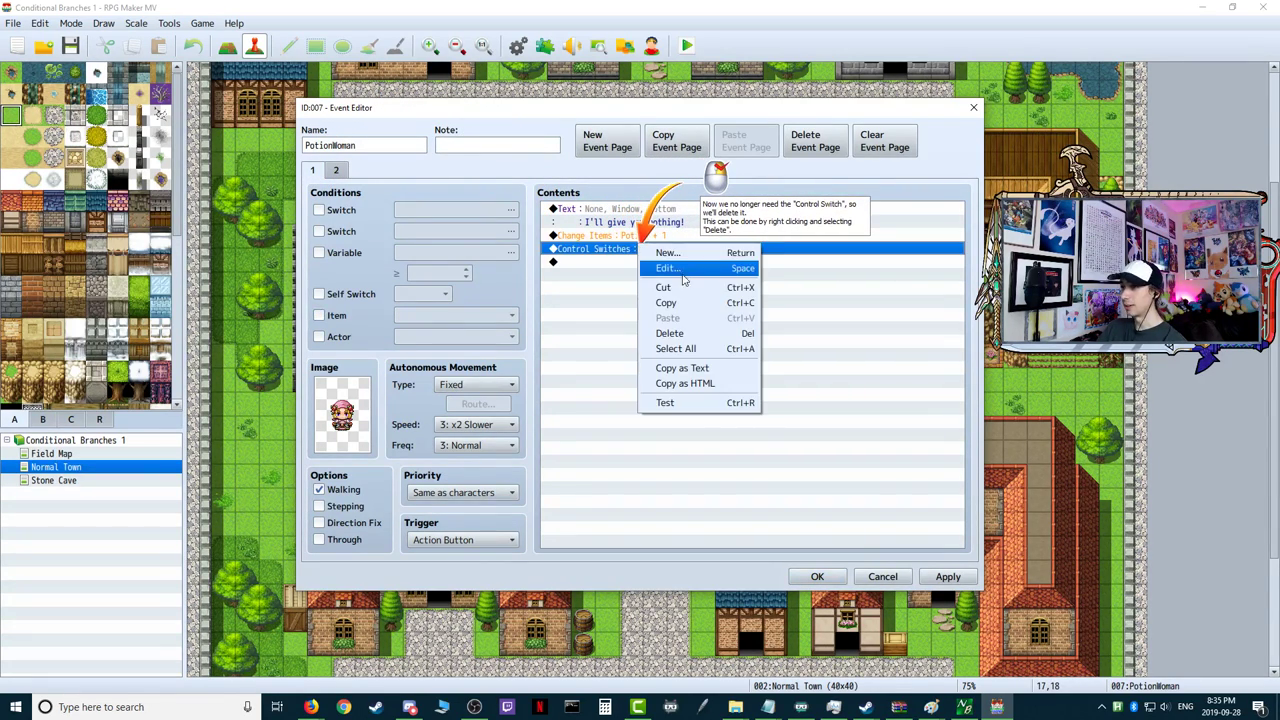
left_click(690, 336)
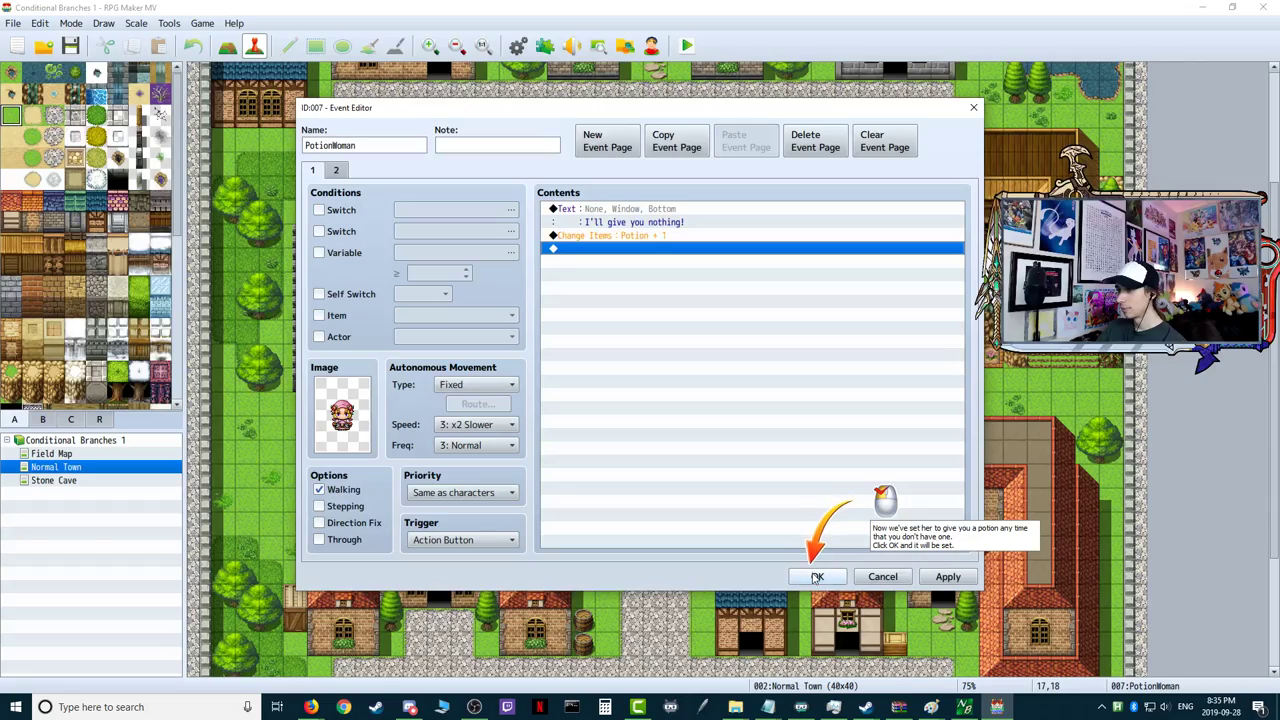
left_click(817, 577)
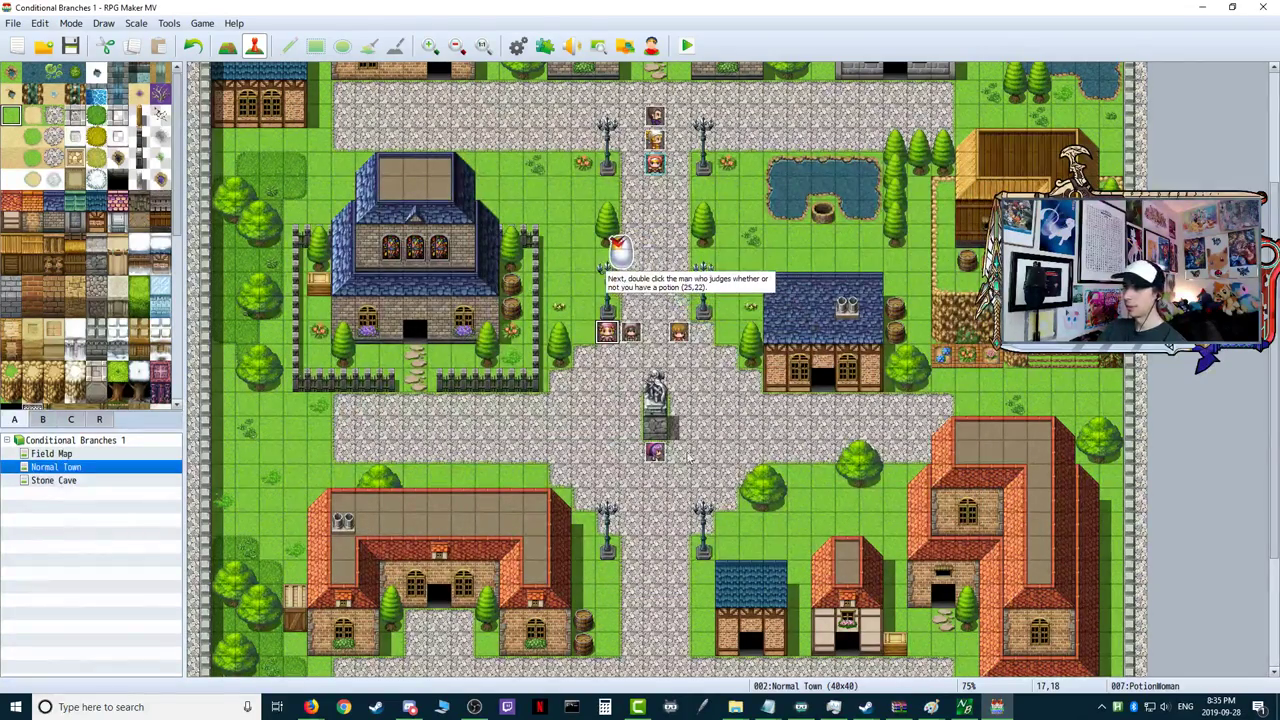
- Change PotionJudge's conditional branch to check for Item 0001 Potion, keeping the else branch, and accept the event
double_click(632, 333)
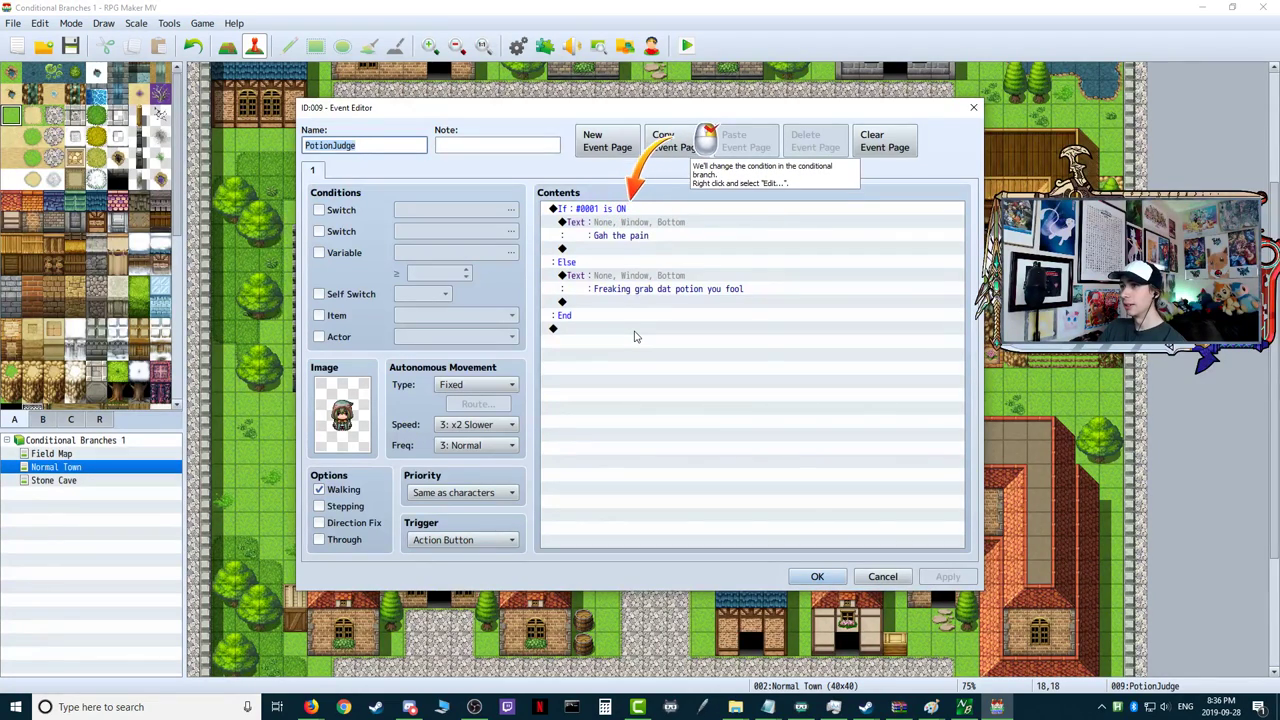
right_click(618, 222)
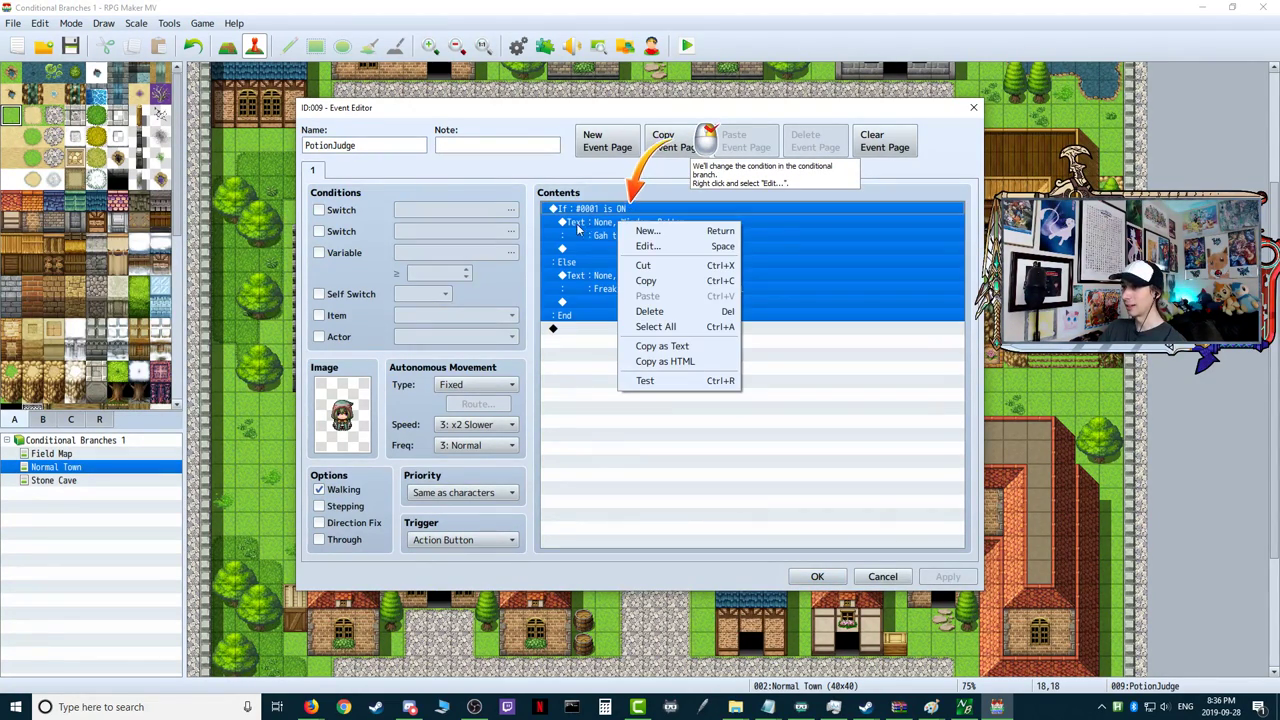
left_click(648, 246)
left_click(683, 263)
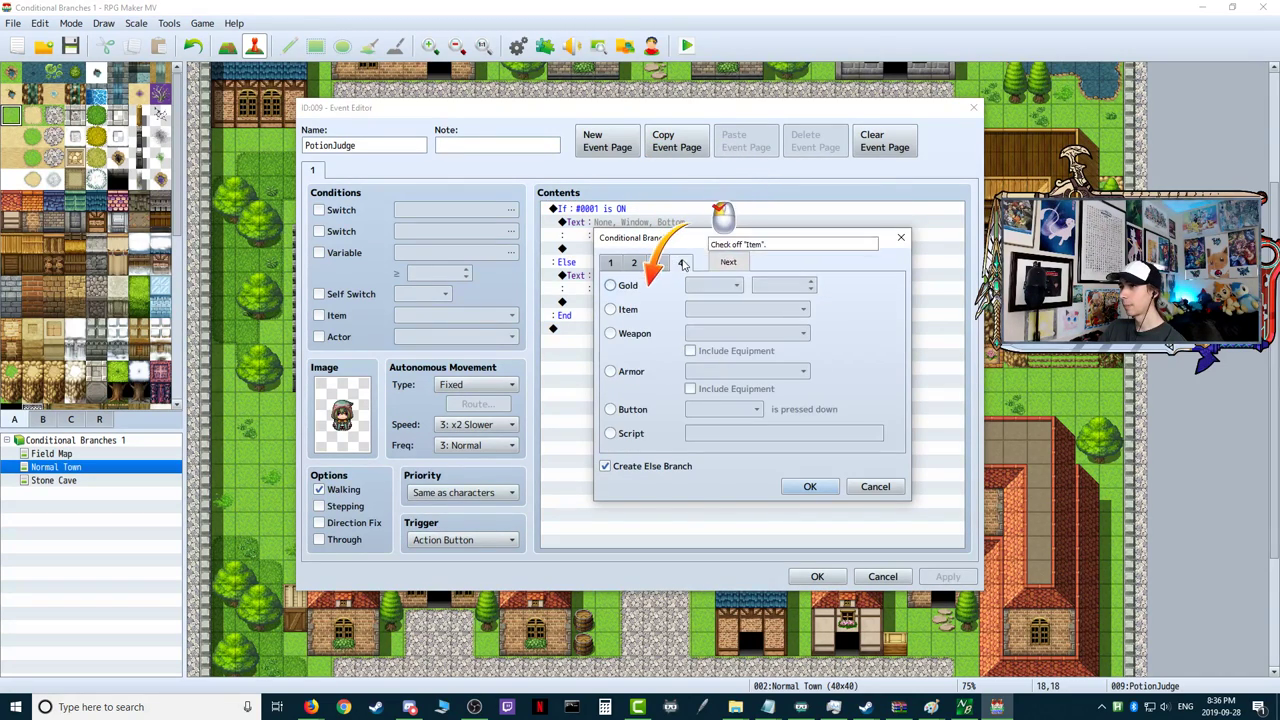
left_click(610, 309)
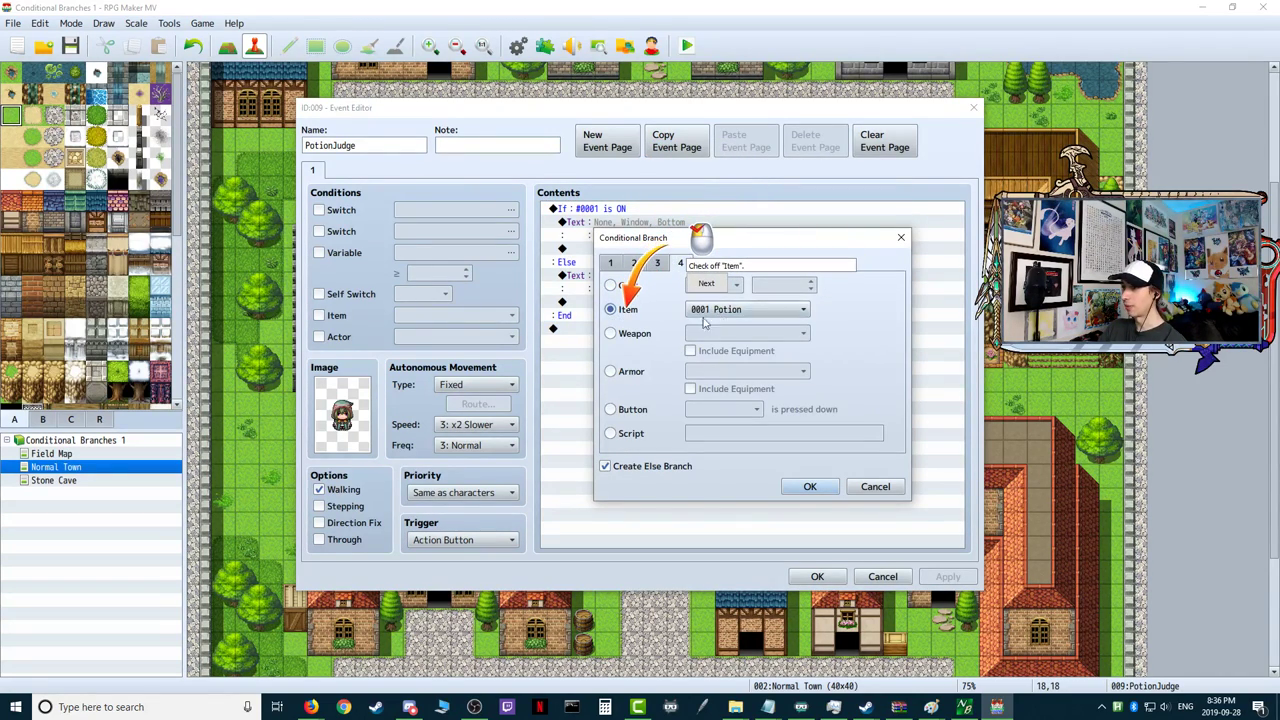
left_click(707, 283)
left_click(808, 284)
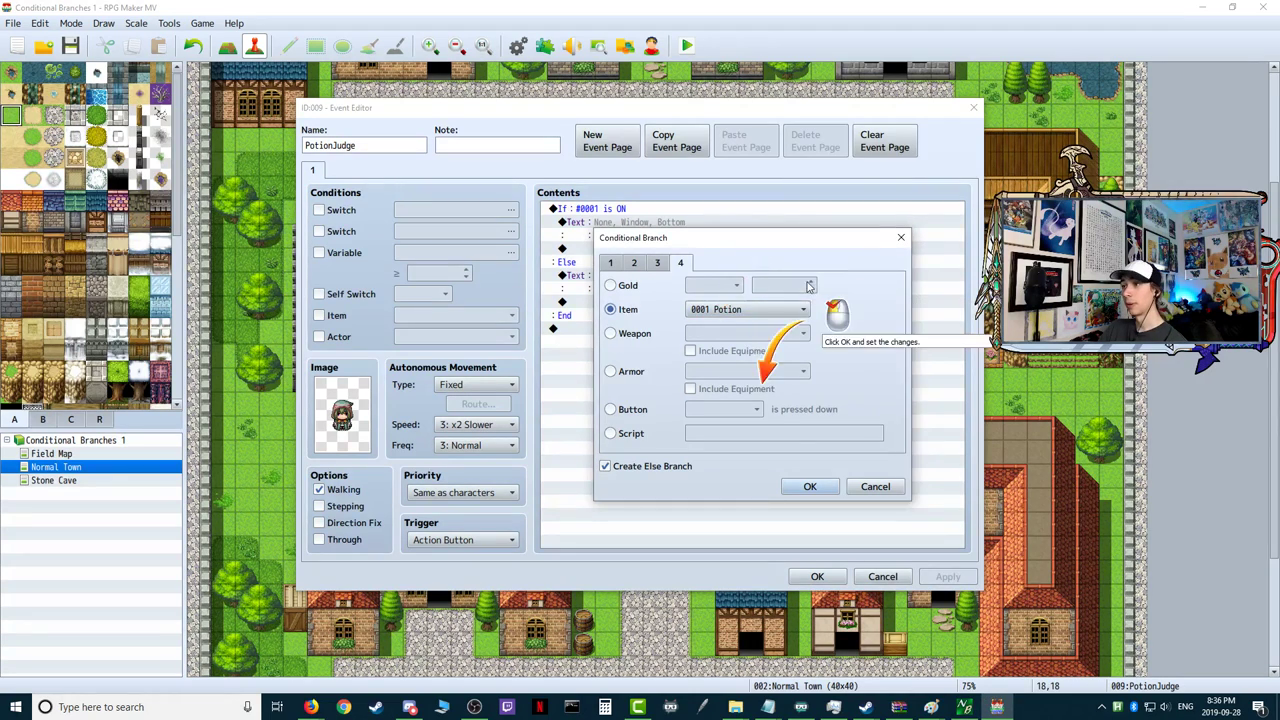
left_click(810, 486)
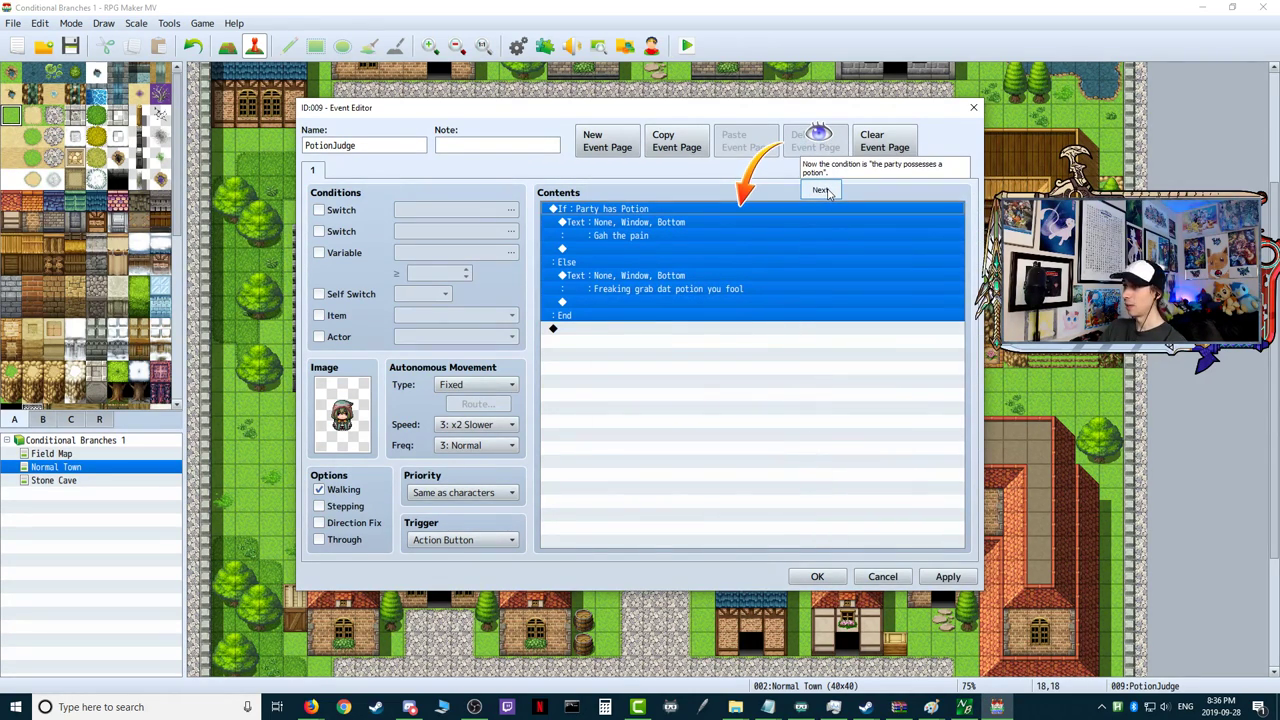
left_click(822, 190)
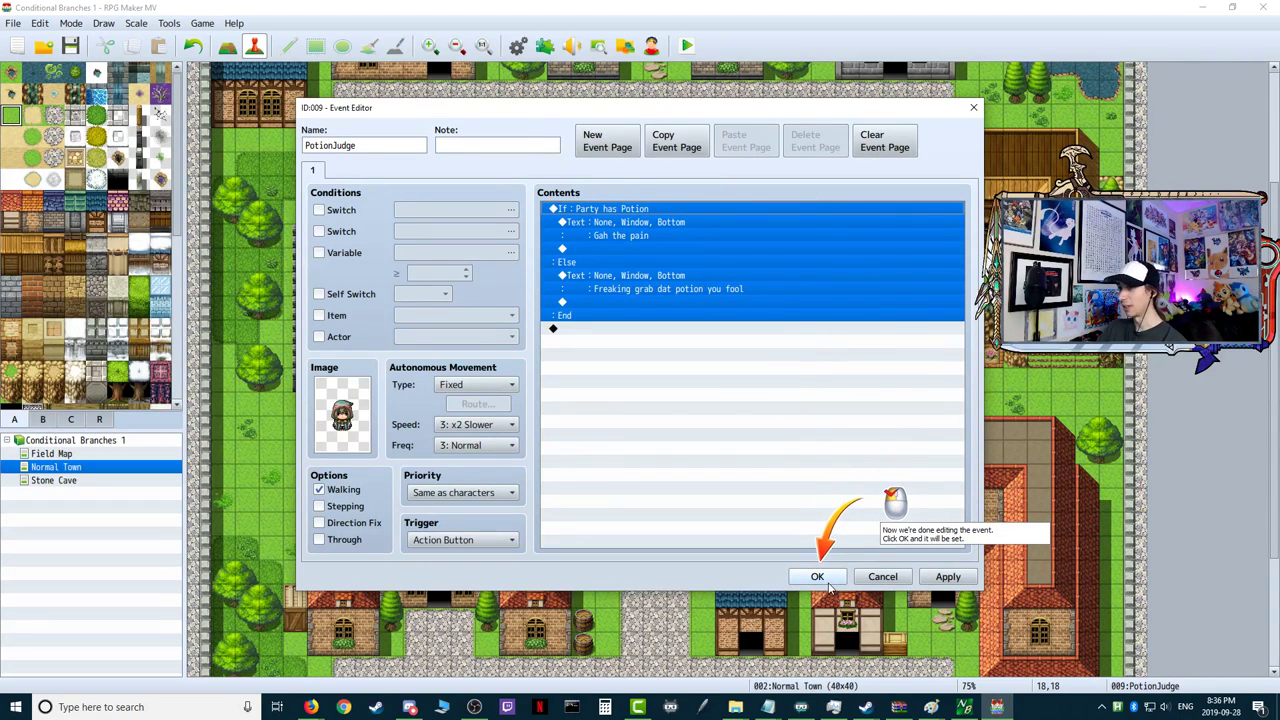
left_click(825, 587)
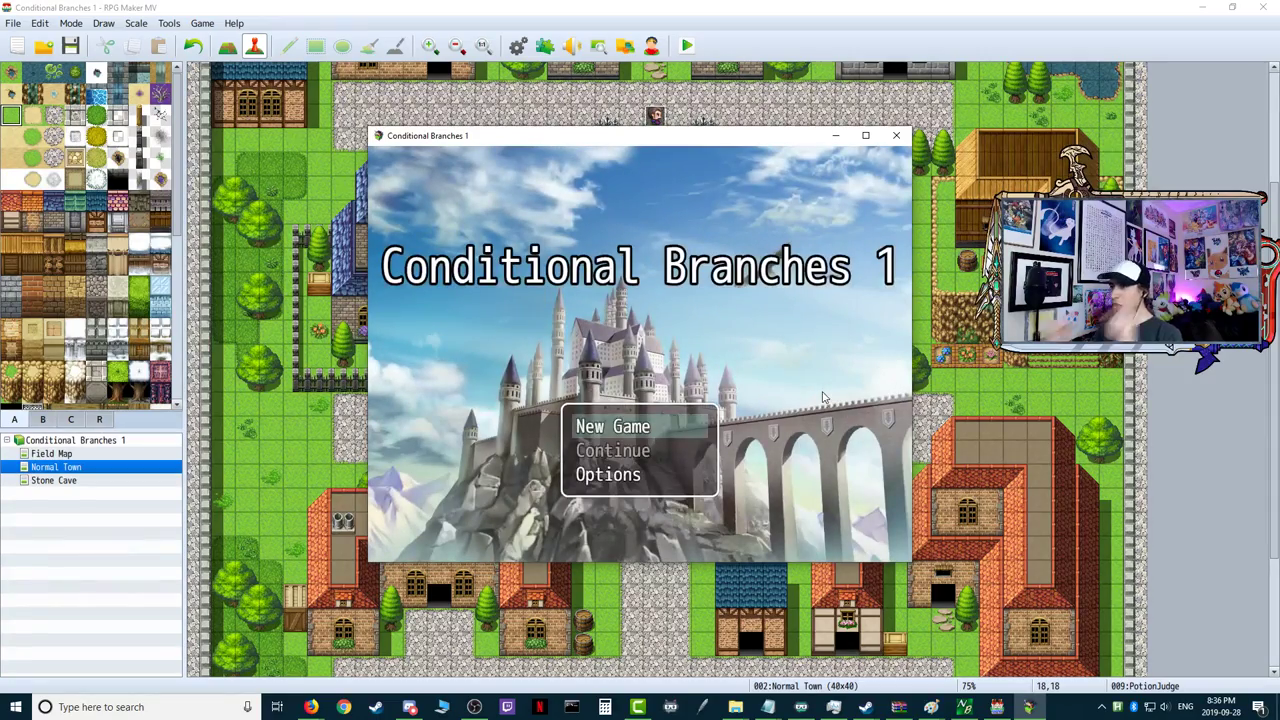
- Start a new game in the playtest and walk the party down the town path to the potion characters
key("Return")
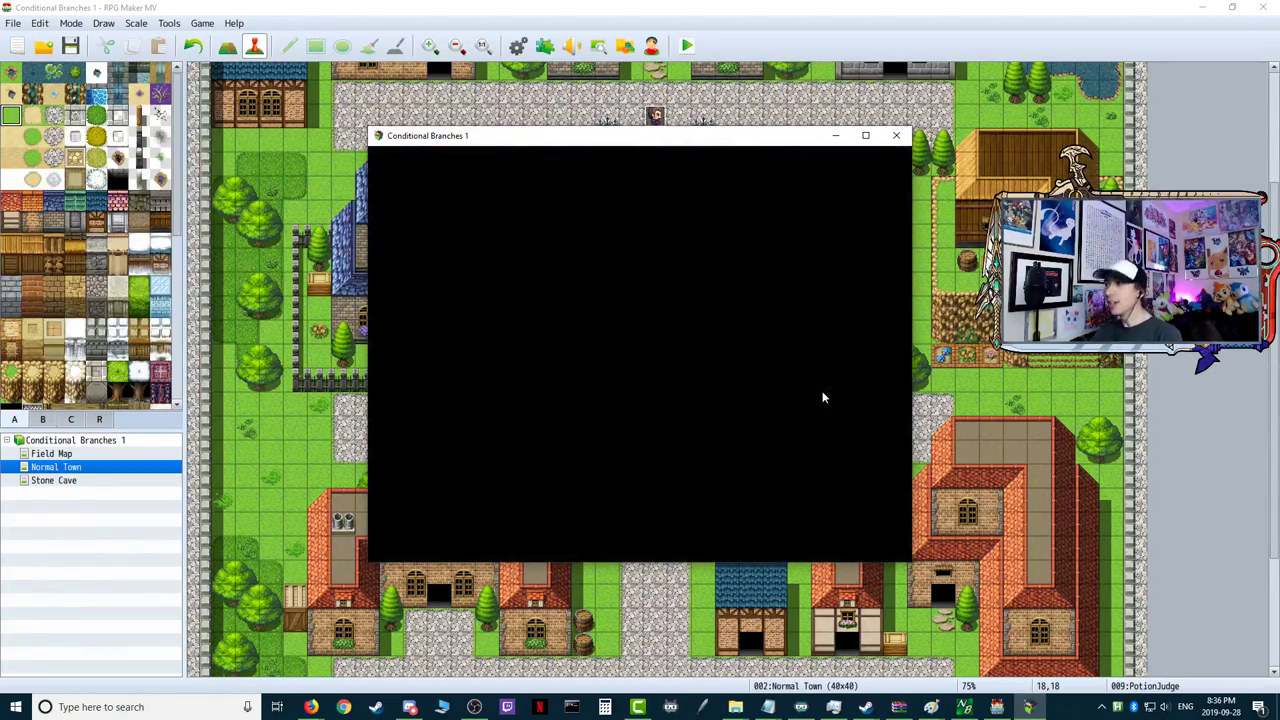
key("Down")
key("Down")
key("Return")
key("Return")
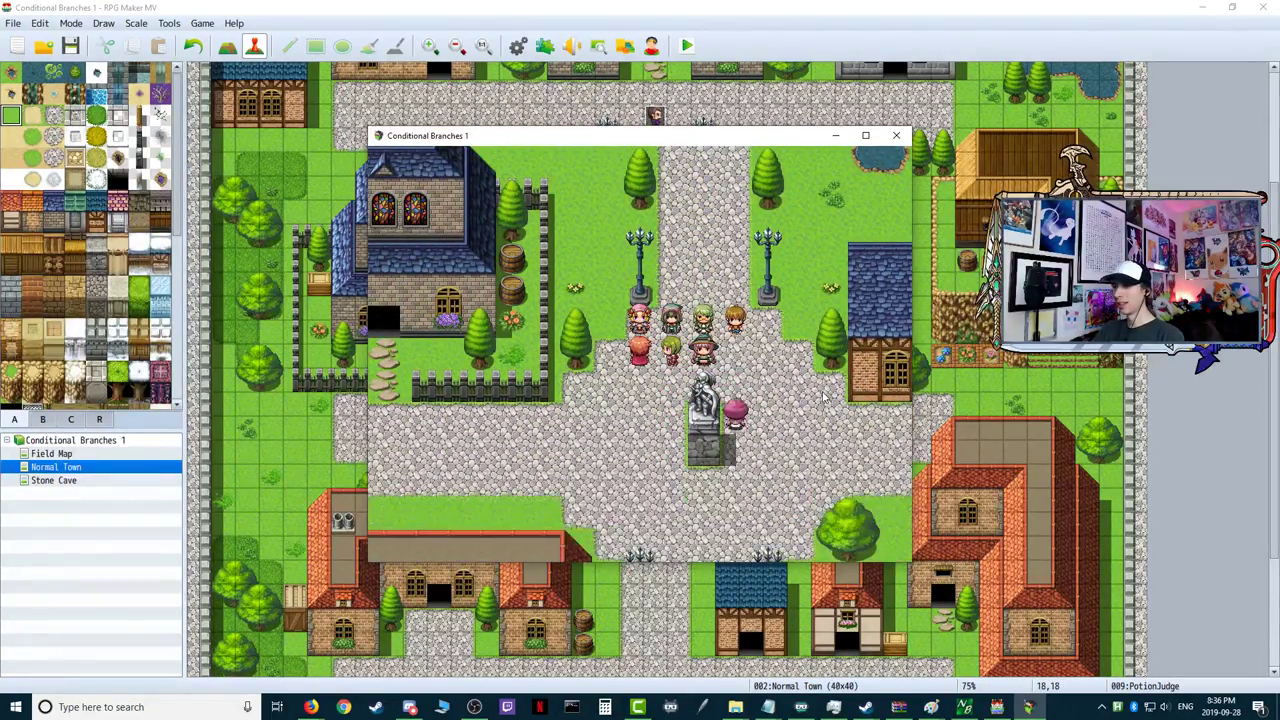
- Finish trying out the potion characters, close the playtest and continue to the tutorial's closing explanation
key("Return")
key("Return")
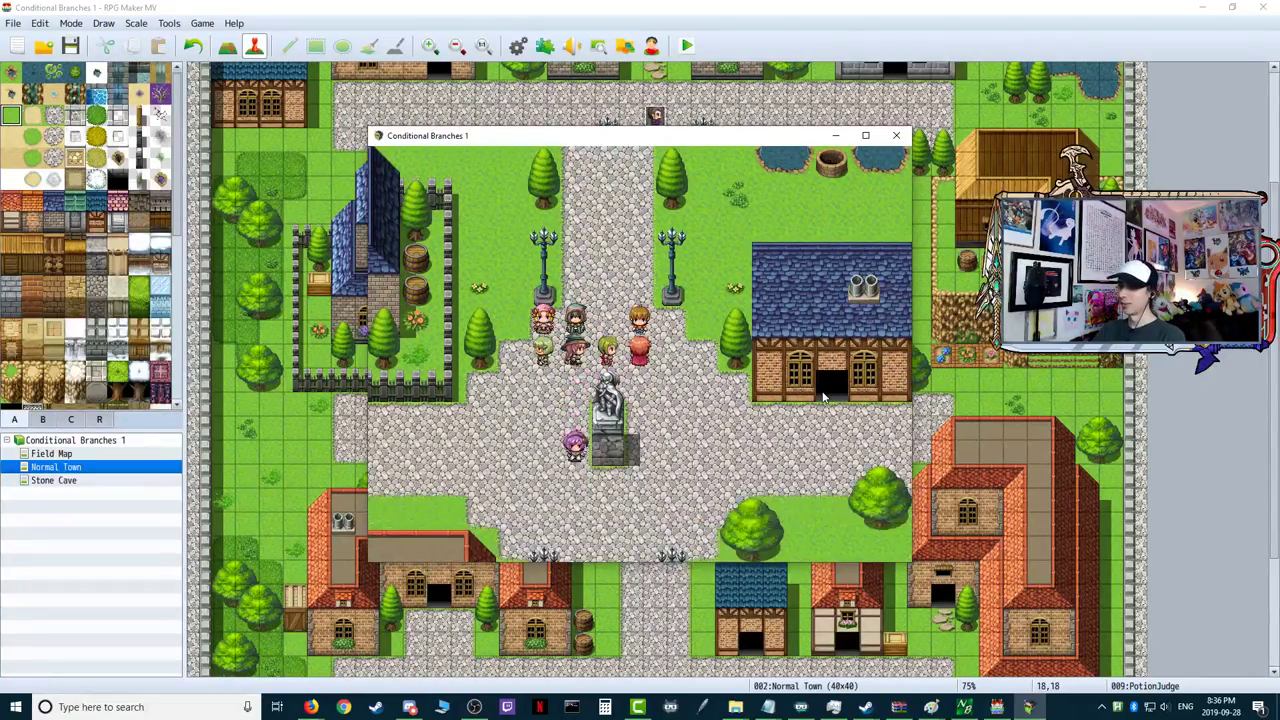
left_click(896, 135)
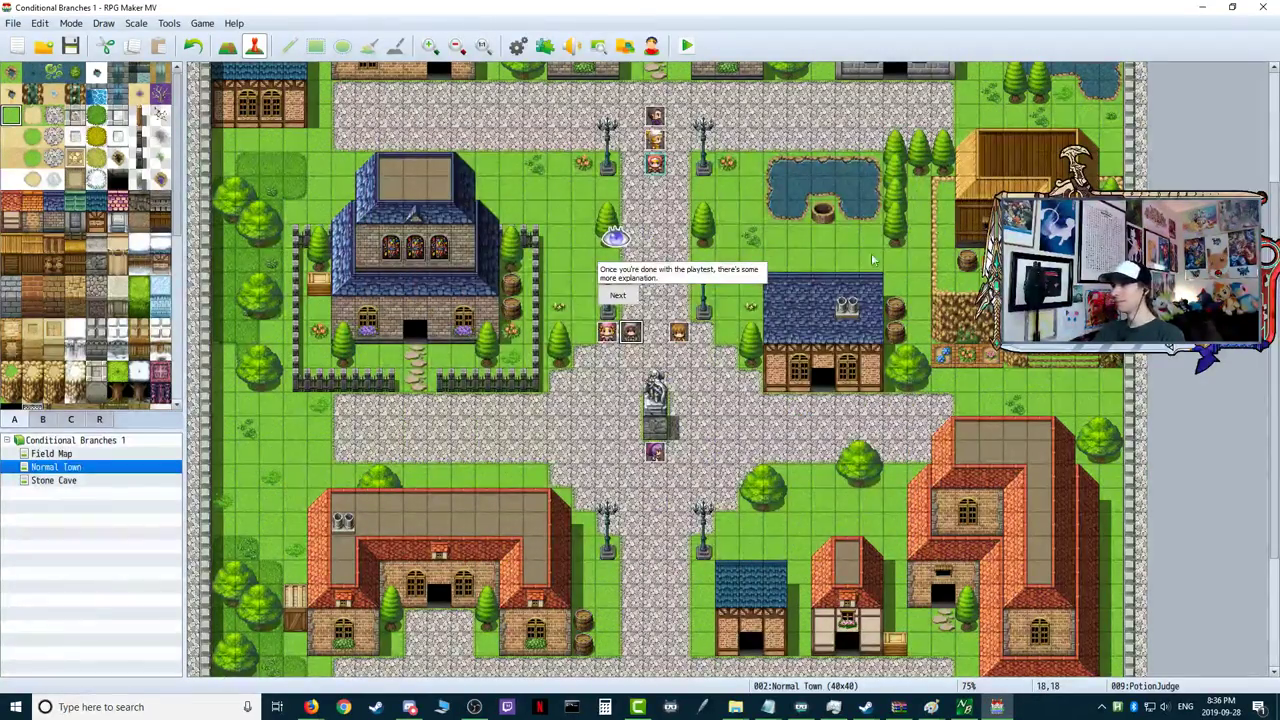
left_click(618, 298)
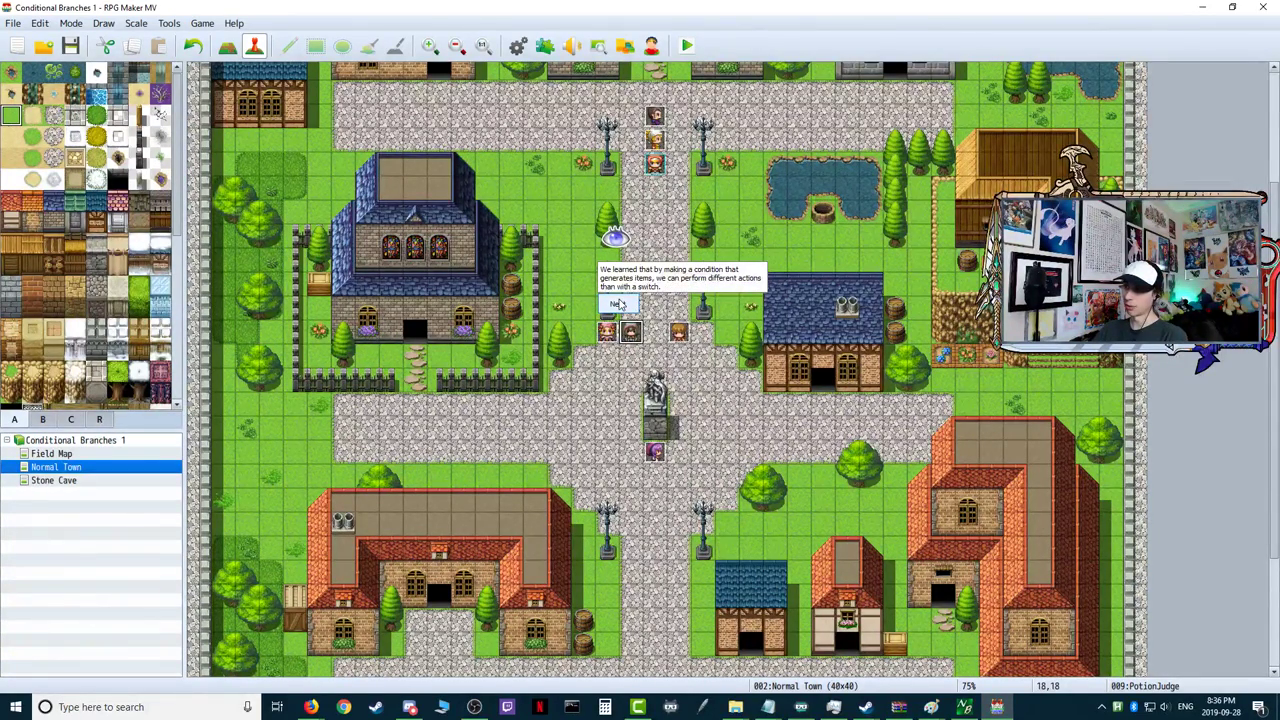
- Read through the remaining closing explanation of the conditional branch tutorial and end the tutorial
left_click(617, 304)
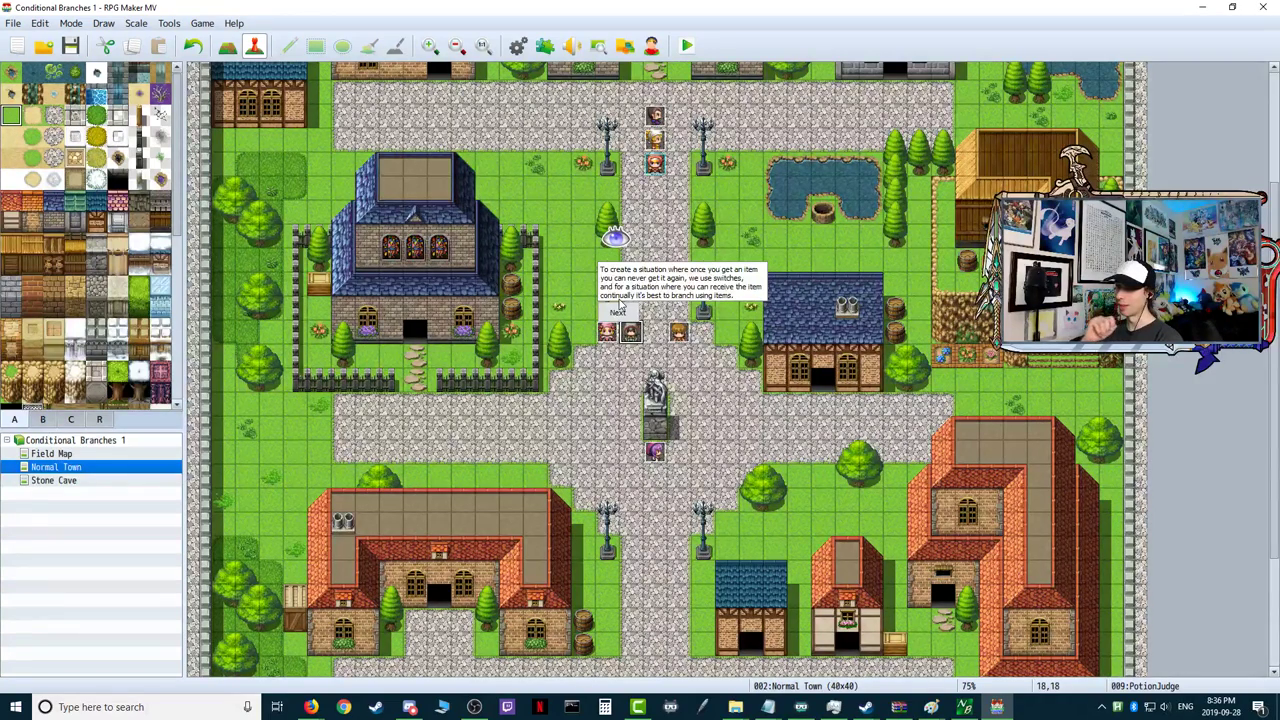
left_click(622, 311)
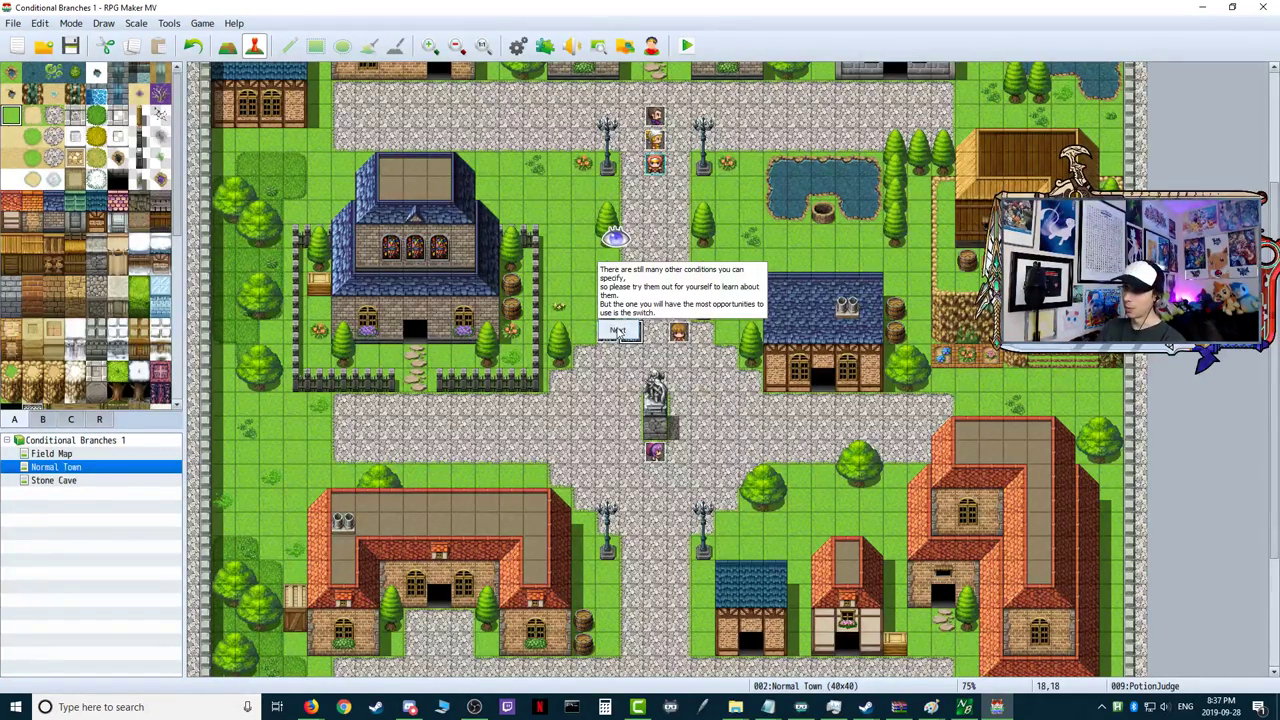
left_click(619, 333)
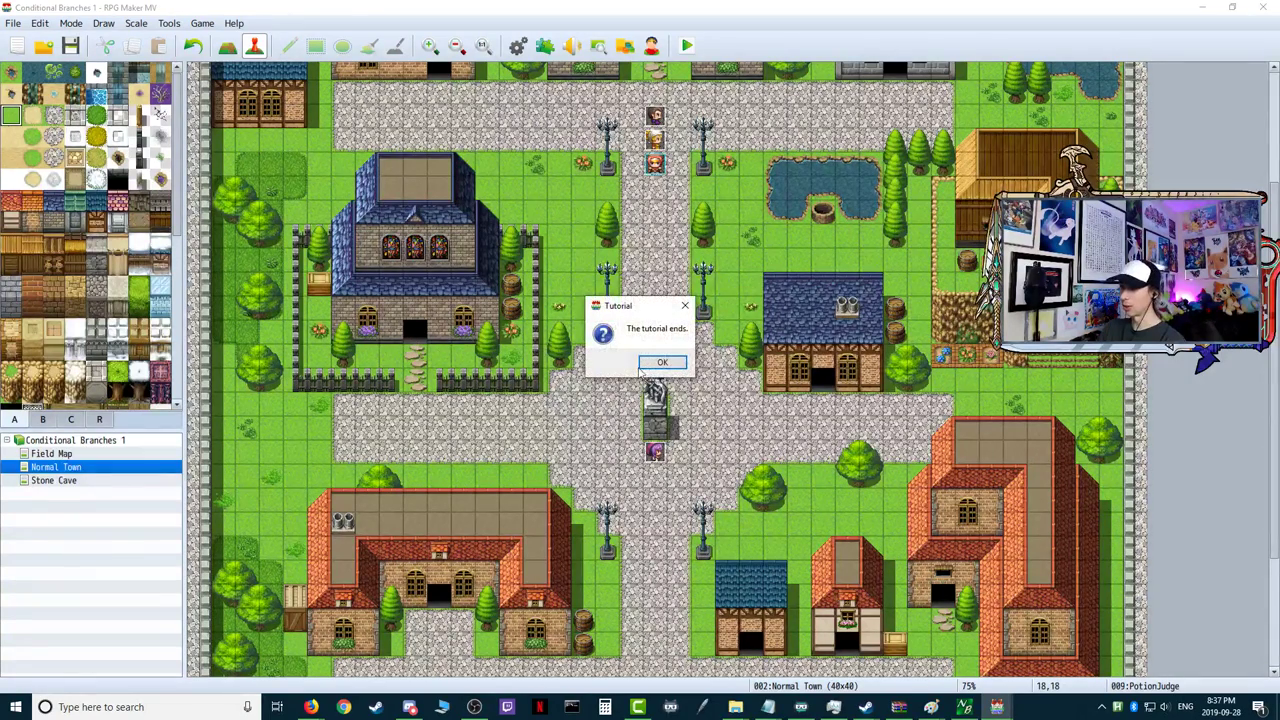
left_click(655, 364)
- Open Game.rpgproject from the Testing folder inside Documents\Games
left_click(14, 23)
left_click(14, 23)
left_click(14, 23)
left_click(48, 56)
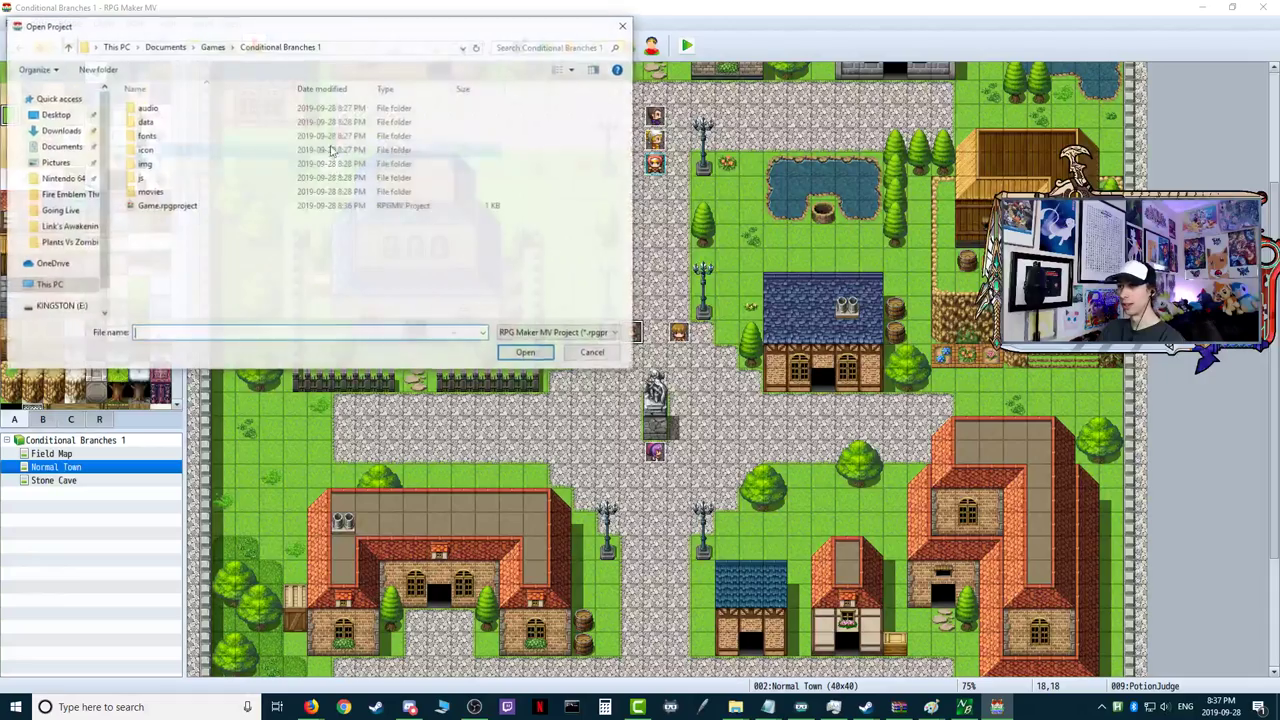
left_click(212, 47)
double_click(160, 136)
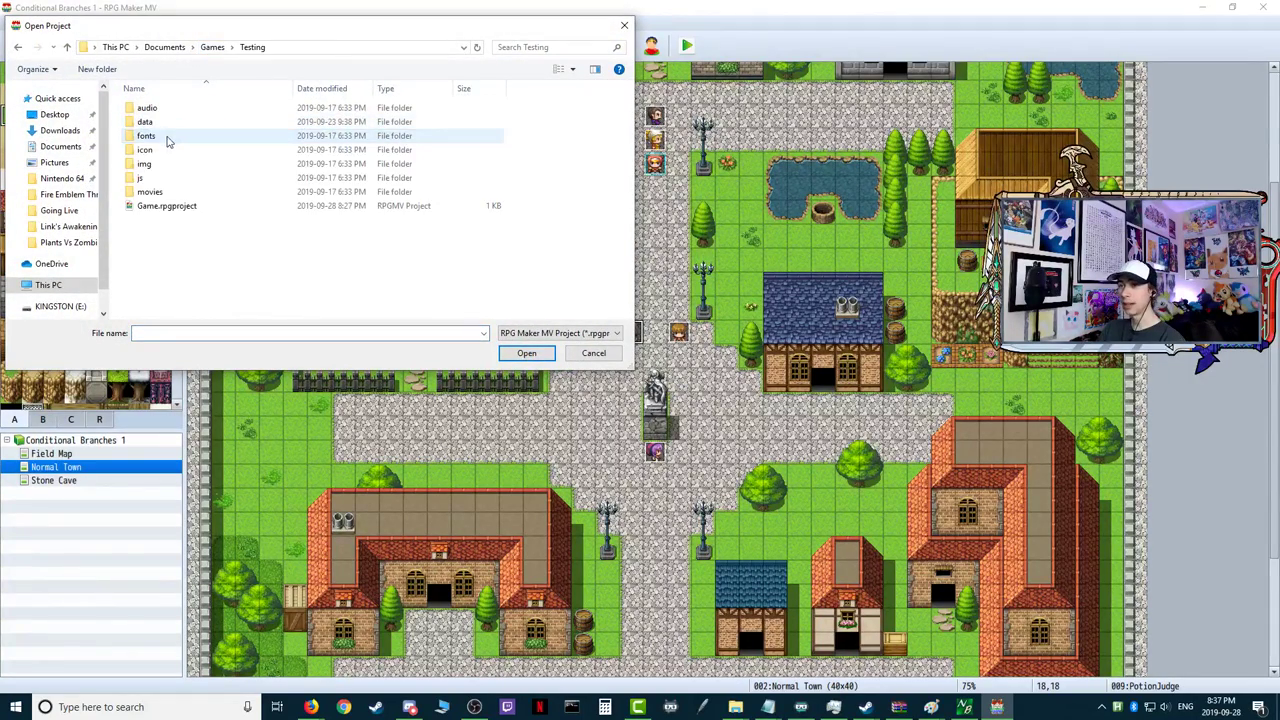
left_click(168, 206)
left_click(524, 352)
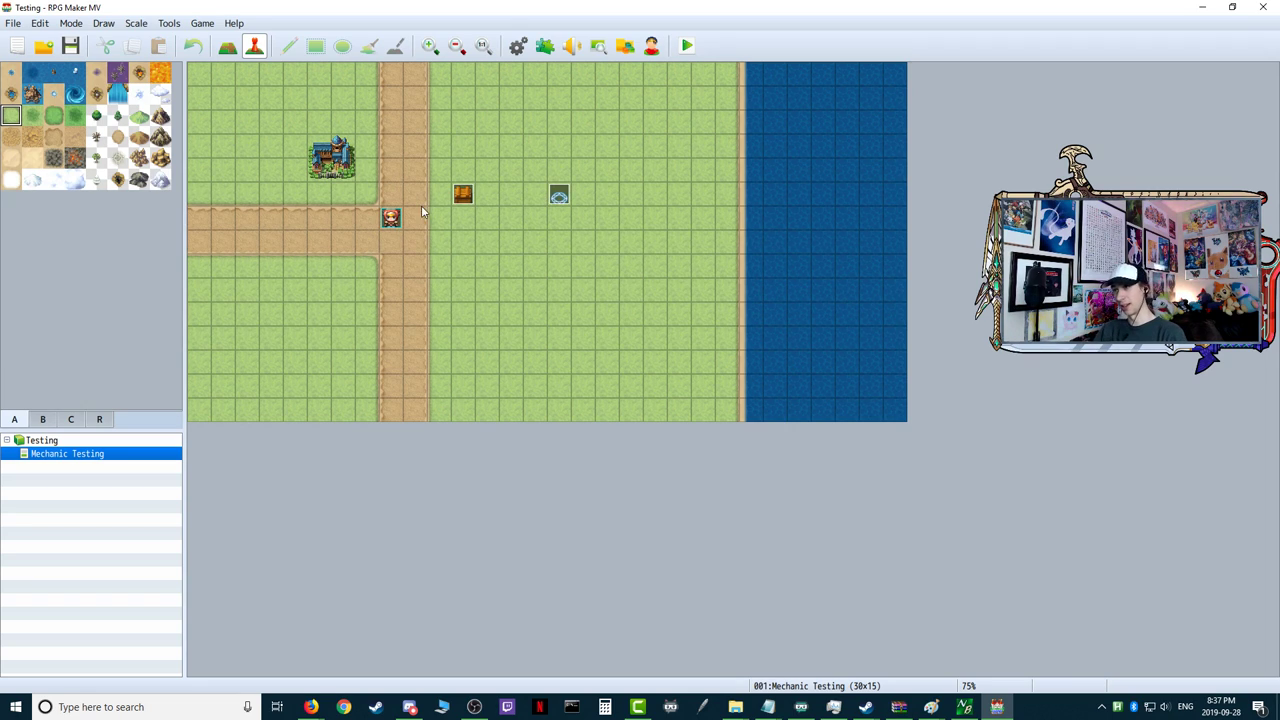
- Start a Control Variables command at the end of the chest event's contents and name variable 0001 Box 1 Position
double_click(460, 196)
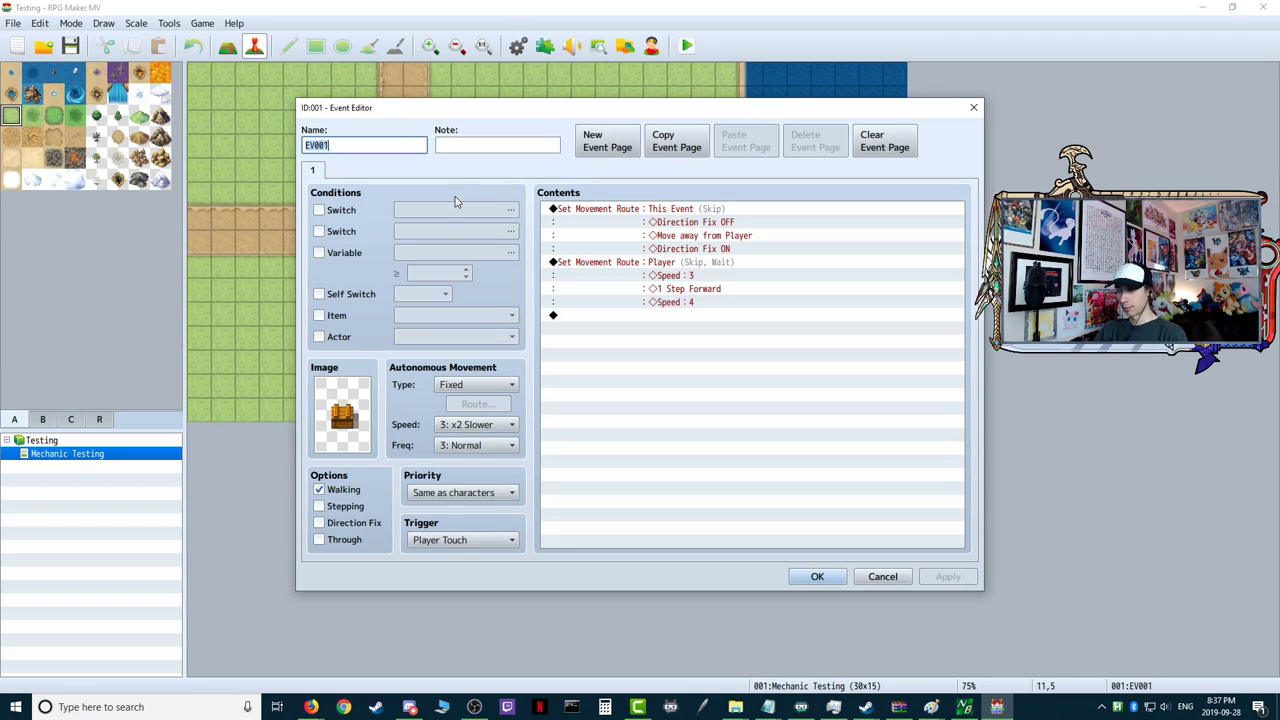
double_click(575, 317)
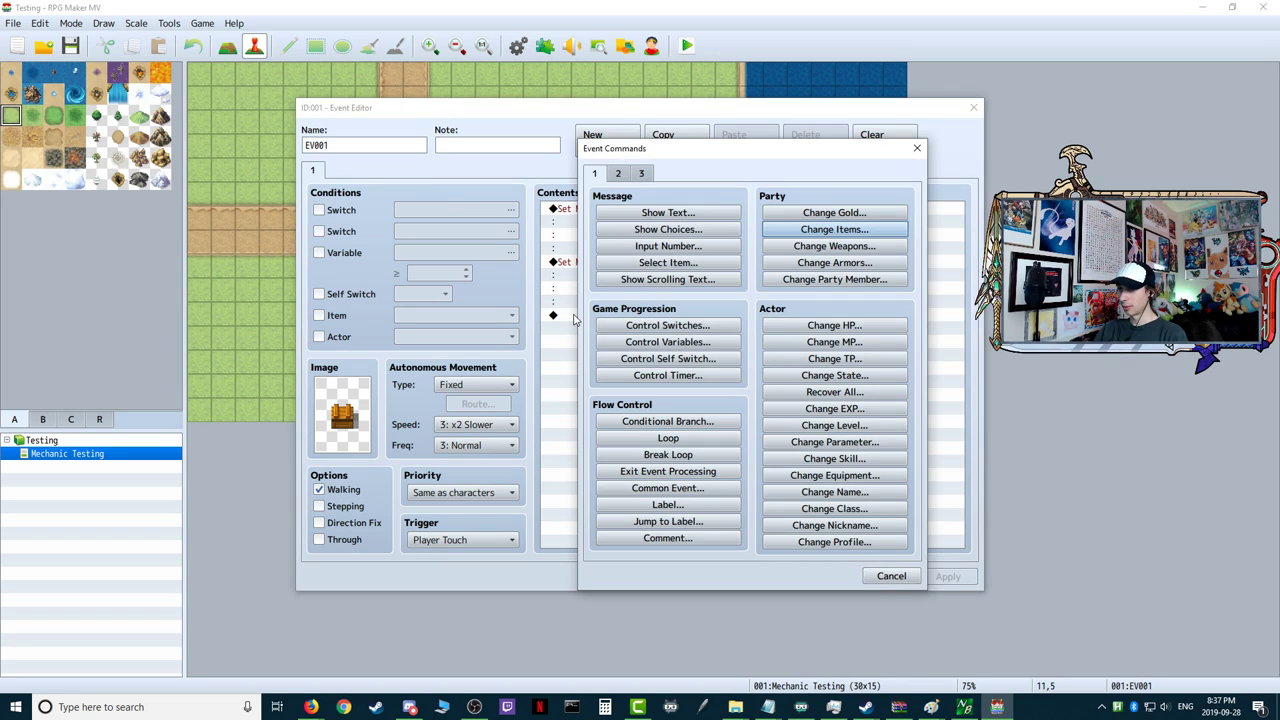
left_click(705, 342)
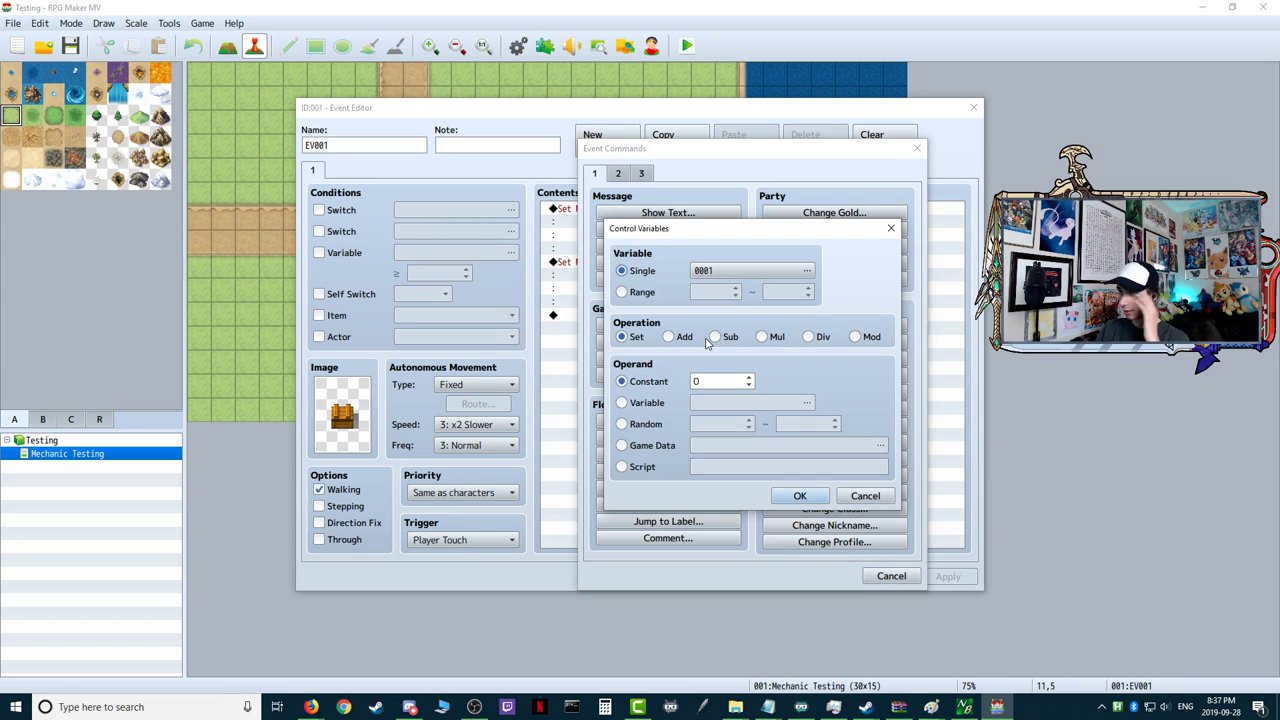
left_click(745, 269)
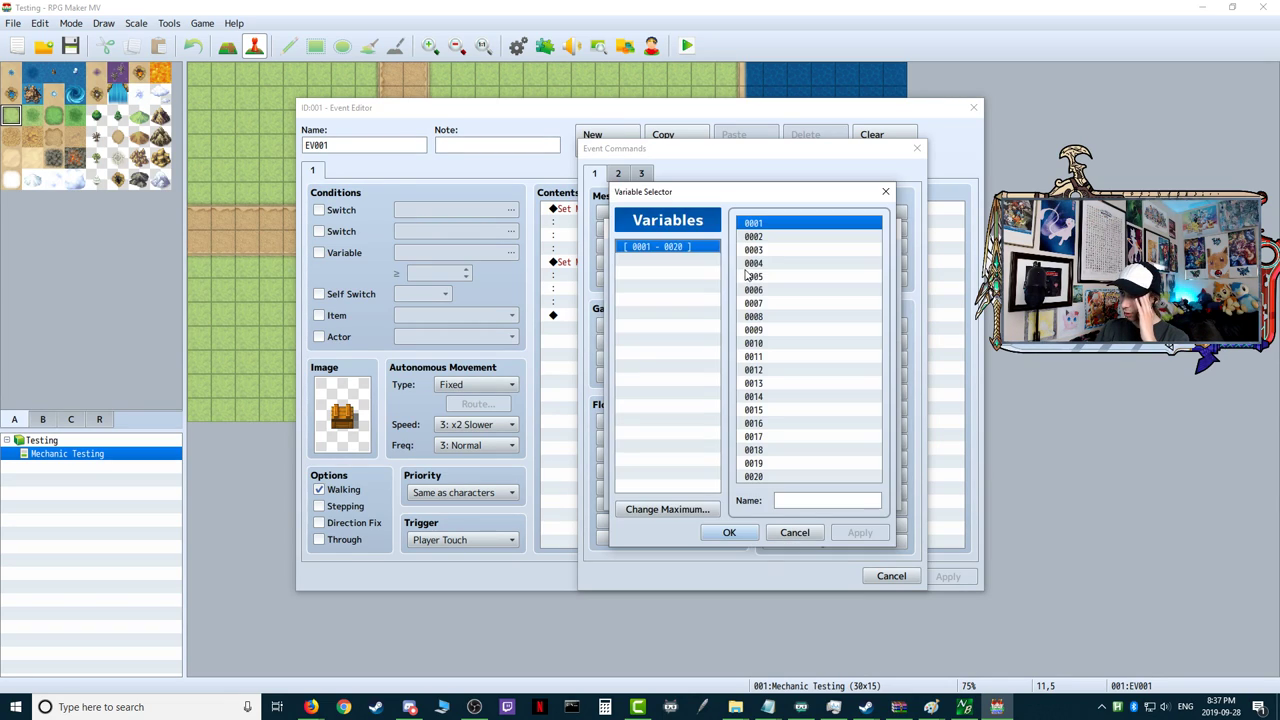
left_click(787, 504)
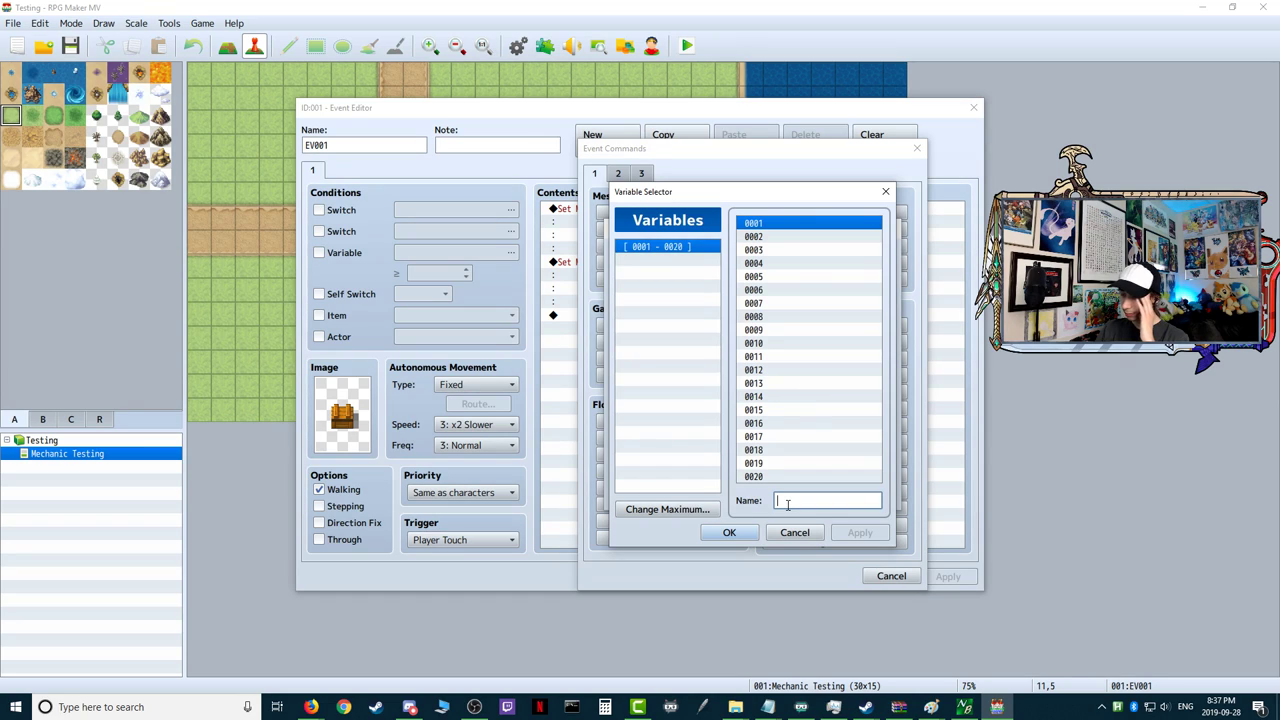
type("Box")
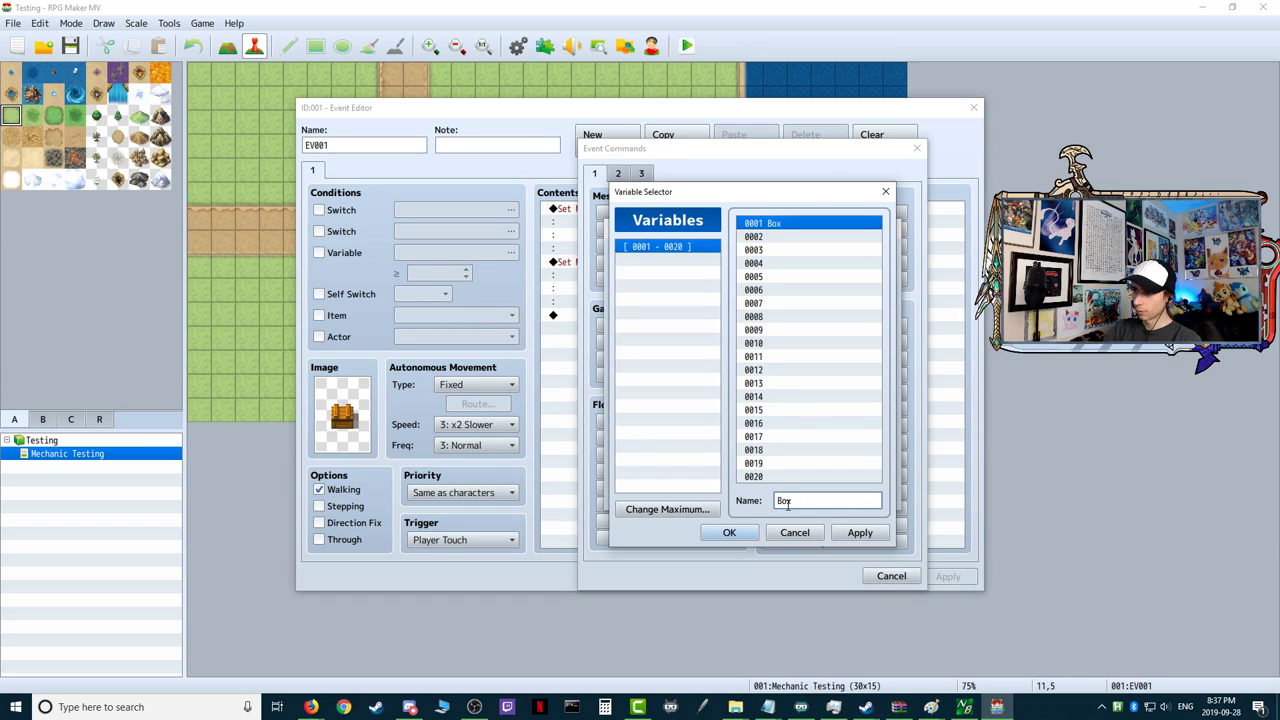
type(" 1")
type(" 0n Pla")
key("BackSpace")
key("BackSpace")
key("BackSpace")
key("BackSpace")
key("BackSpace")
type("Position")
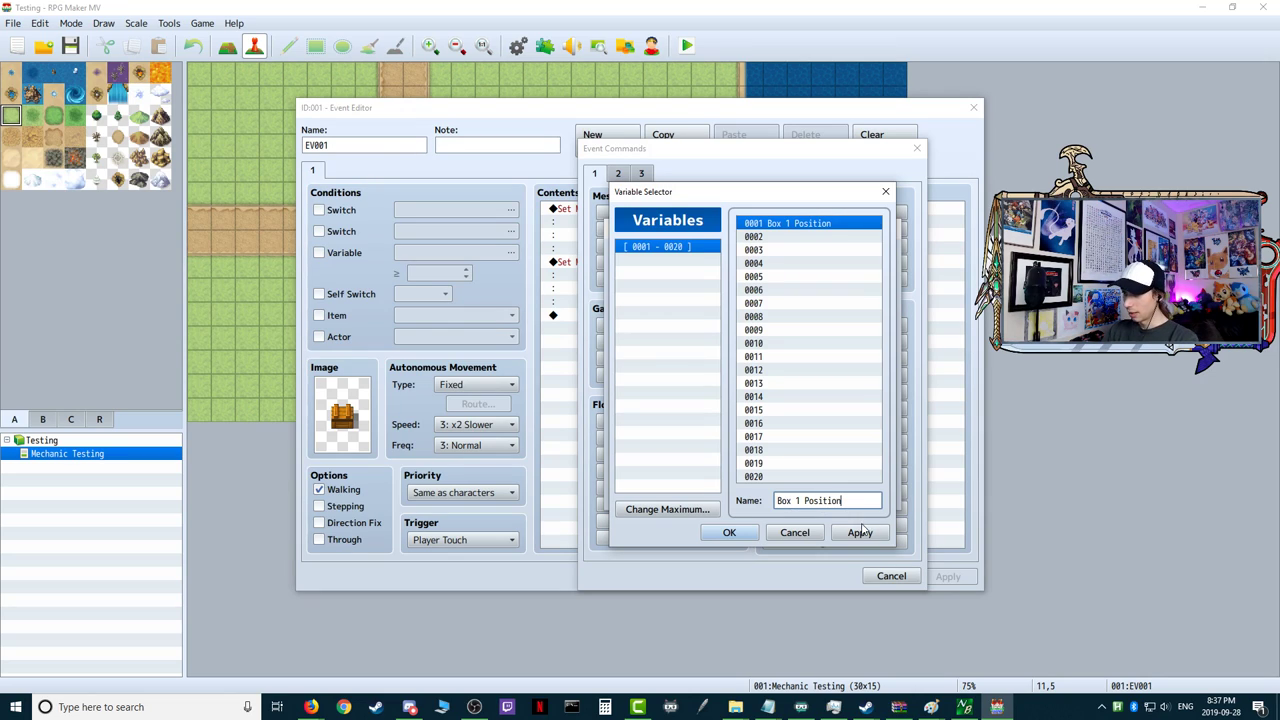
left_click(862, 532)
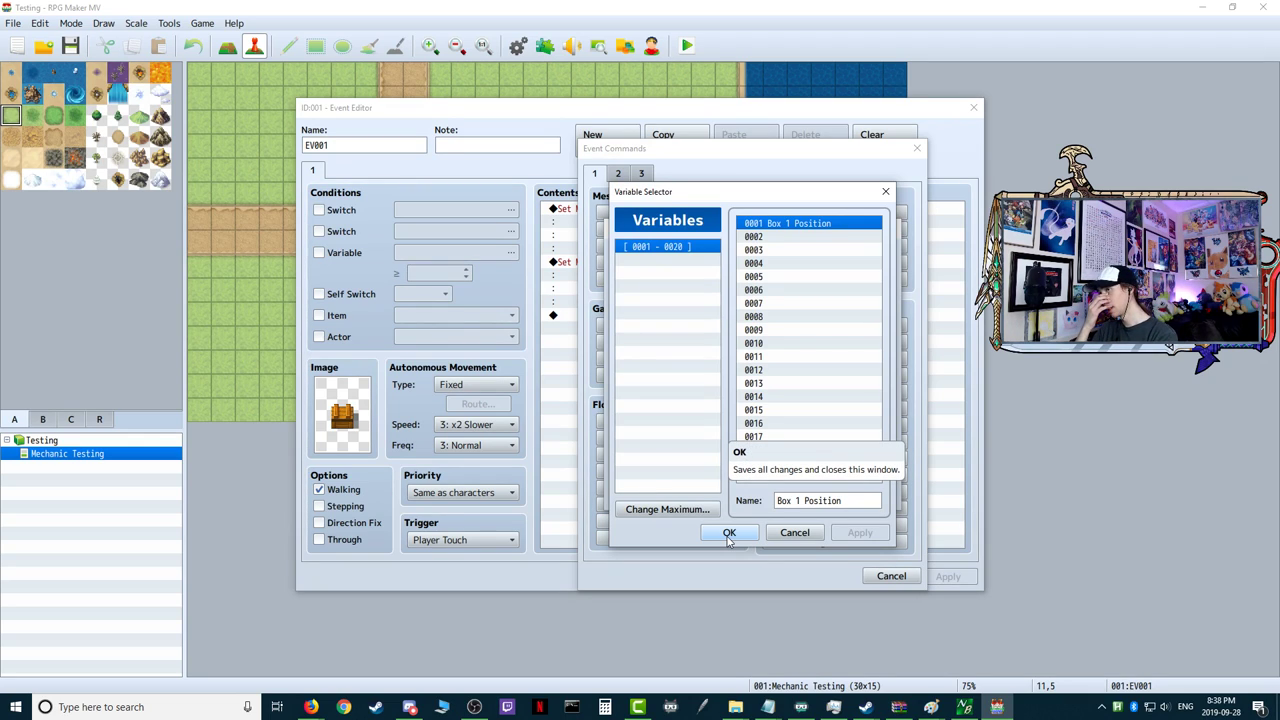
- Rename variable 0001 to Box 1 H Position and apply the change
left_click_drag(777, 500, 850, 501)
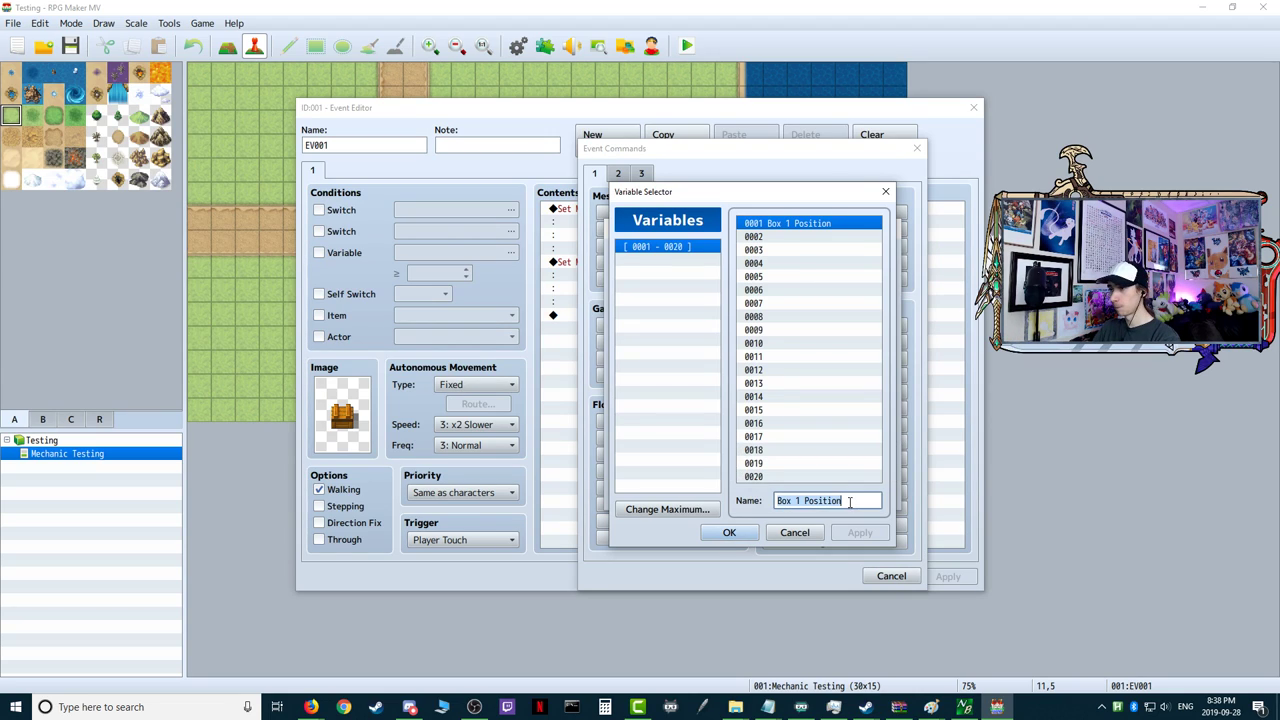
left_click(810, 500)
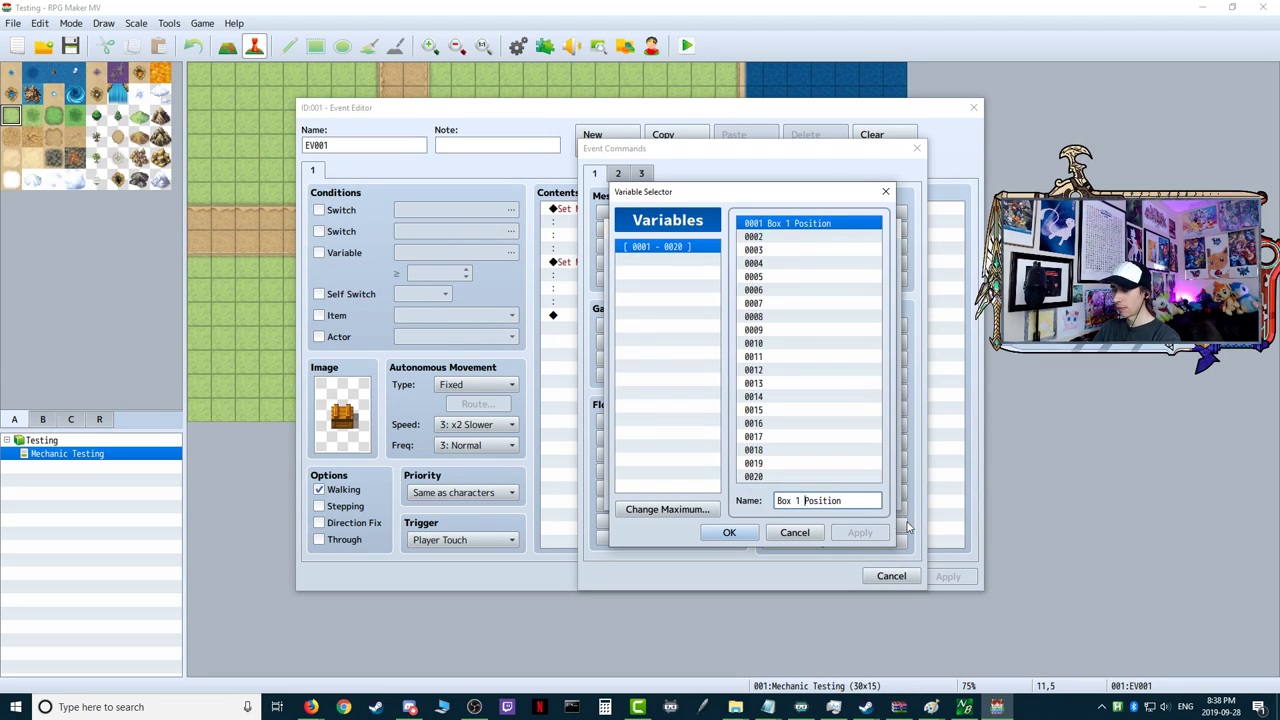
type("H")
left_click(860, 533)
- Name variable 0002 Box 1 V Position, save the variable names and cancel the Control Variables command
left_click(783, 238)
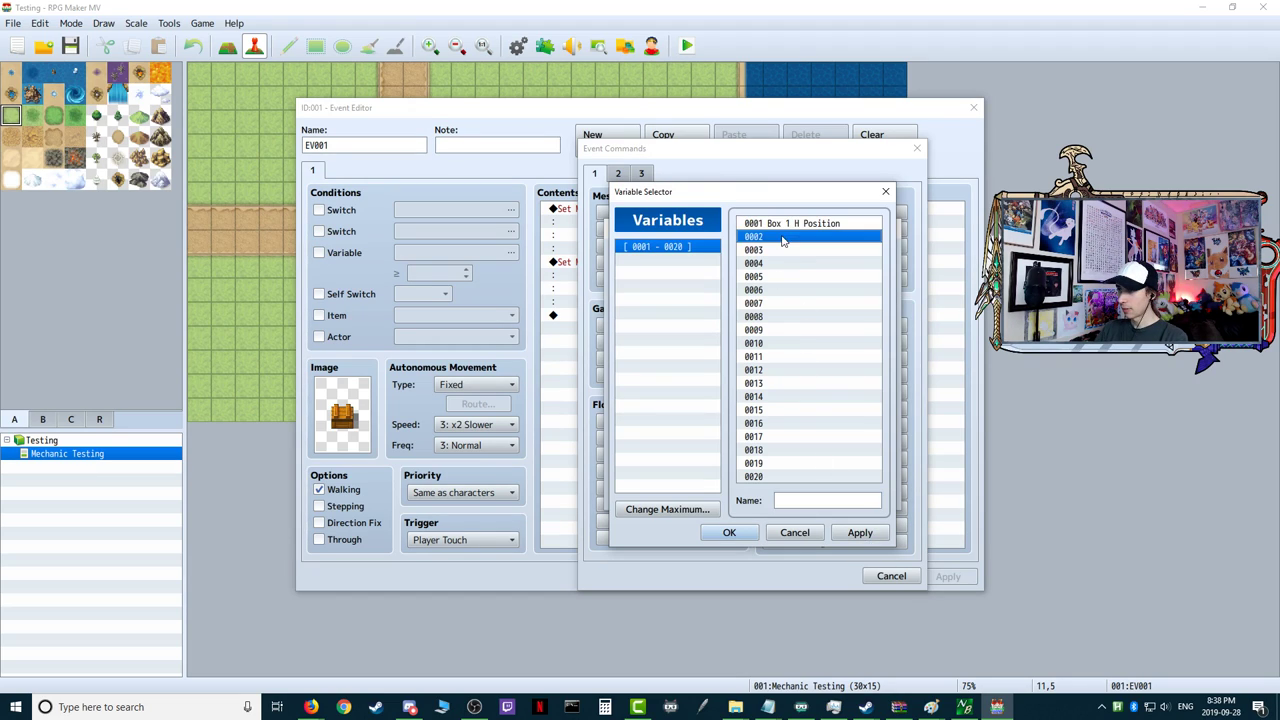
left_click(807, 495)
type("Box")
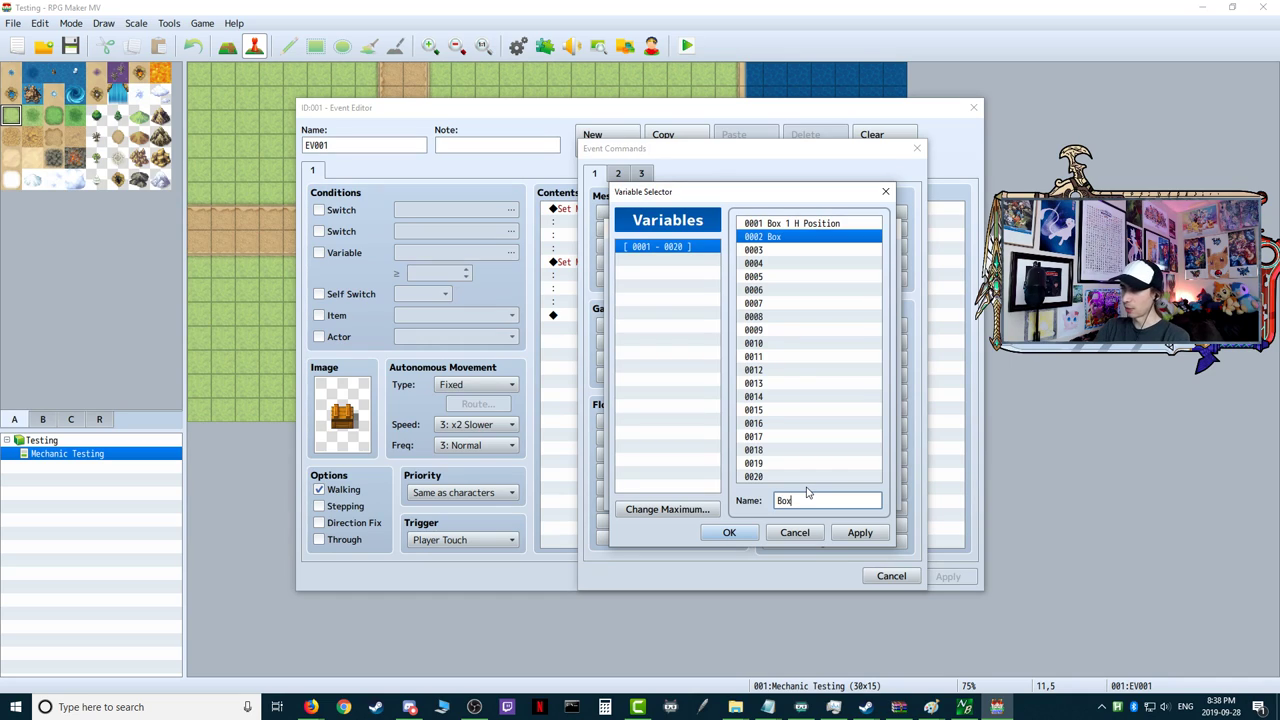
type(" 1")
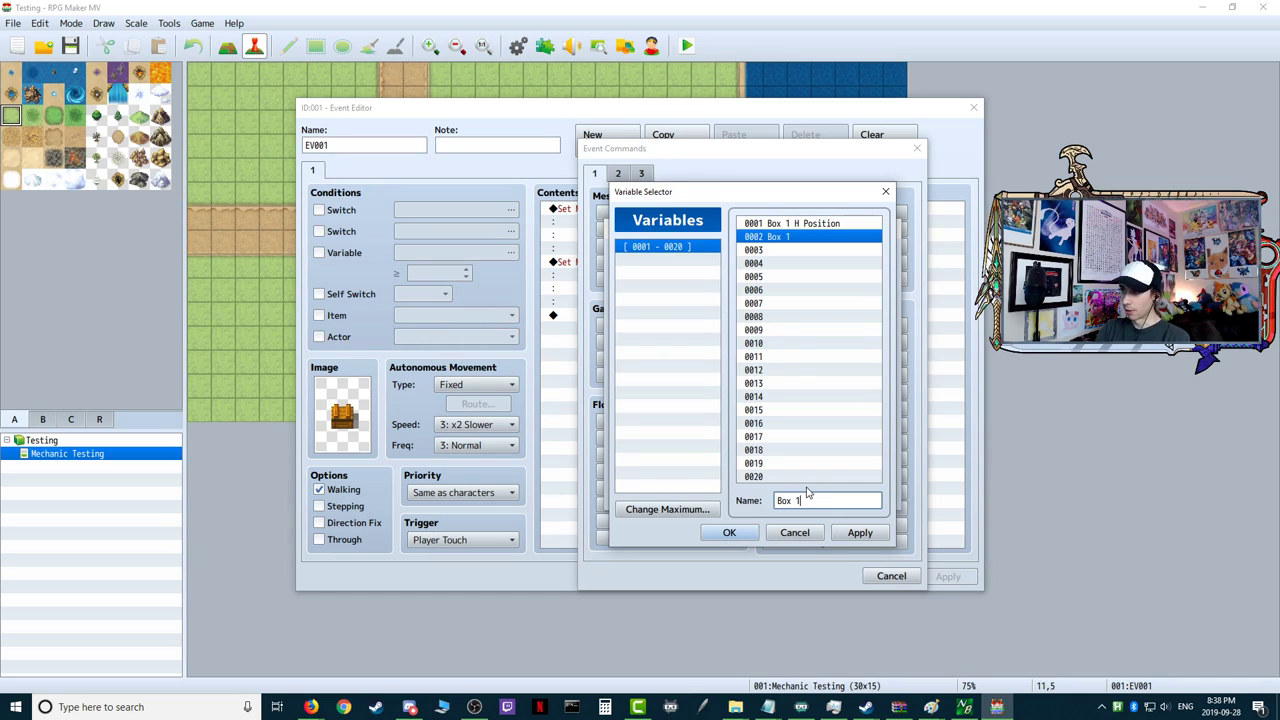
type(" V Position")
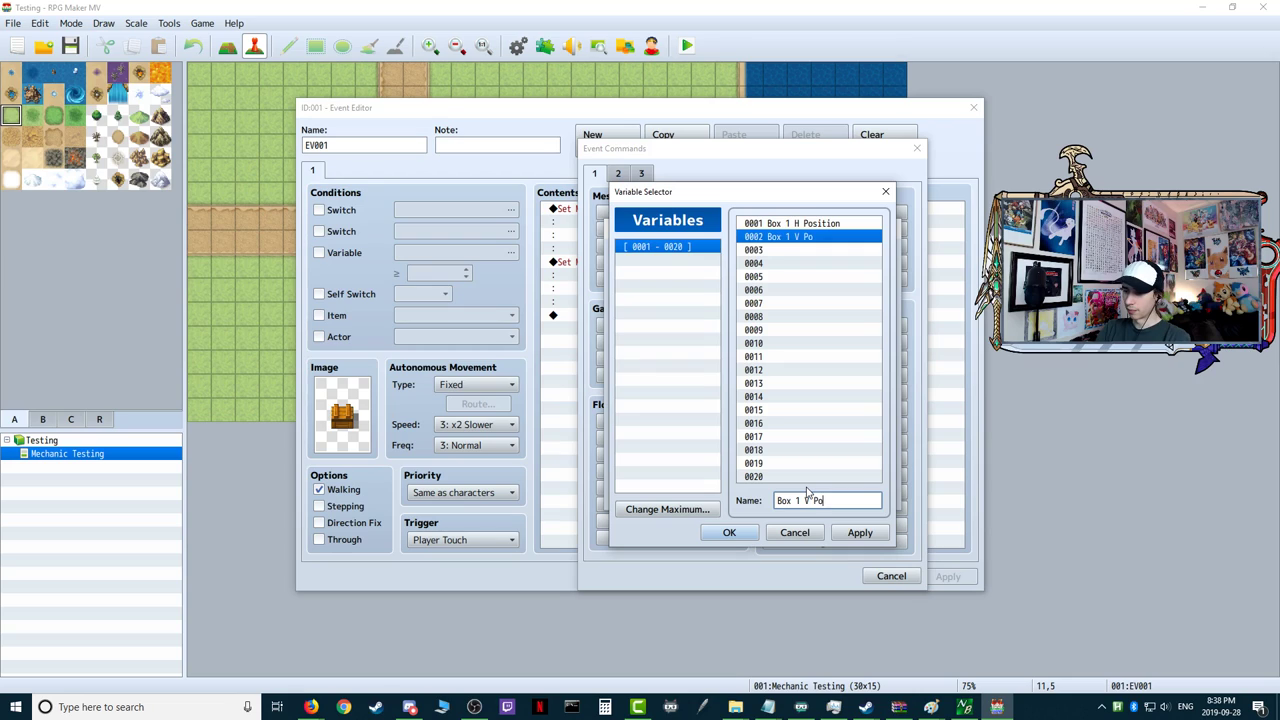
left_click(859, 532)
left_click(729, 533)
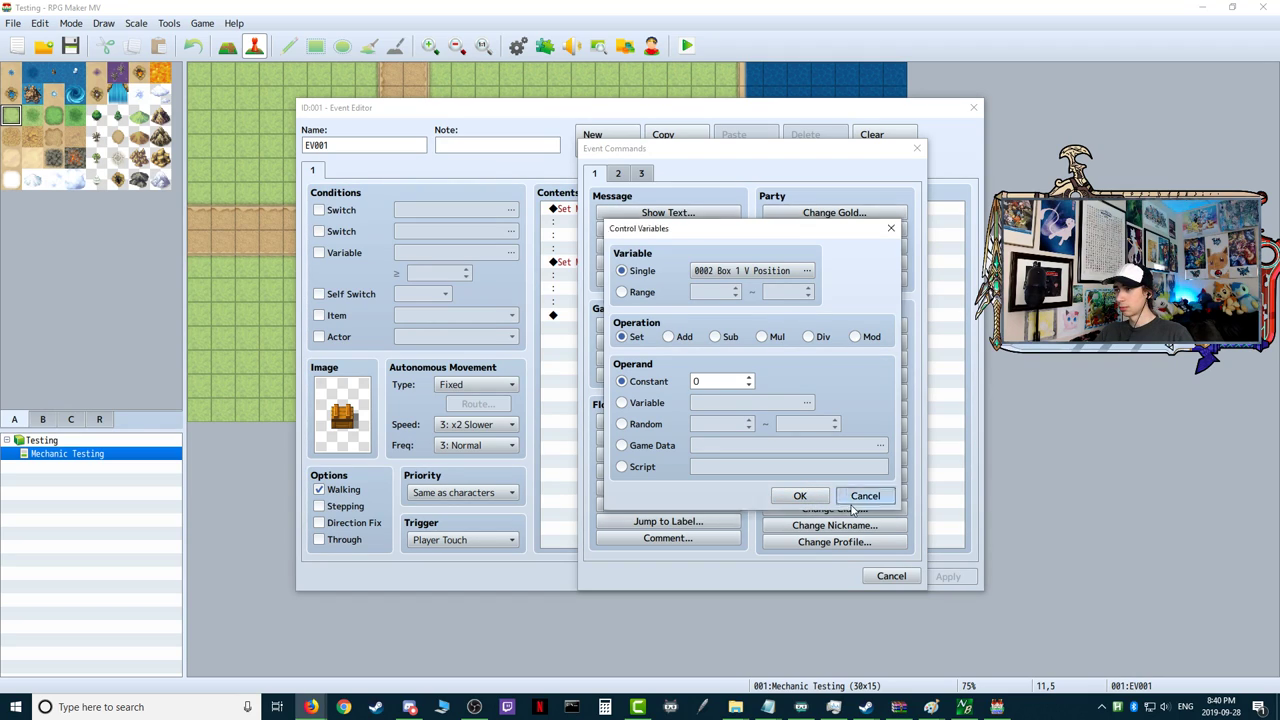
left_click(855, 500)
left_click(882, 574)
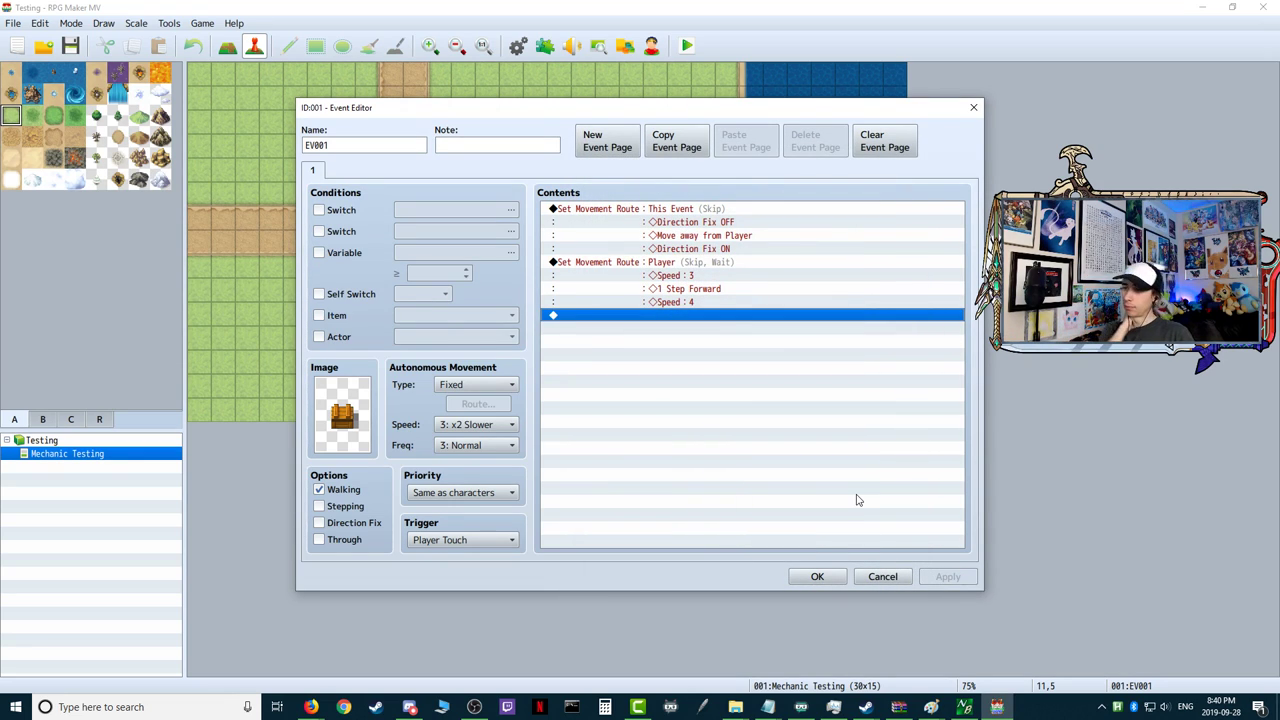
- Look through all three pages of event commands for the chest event
double_click(572, 317)
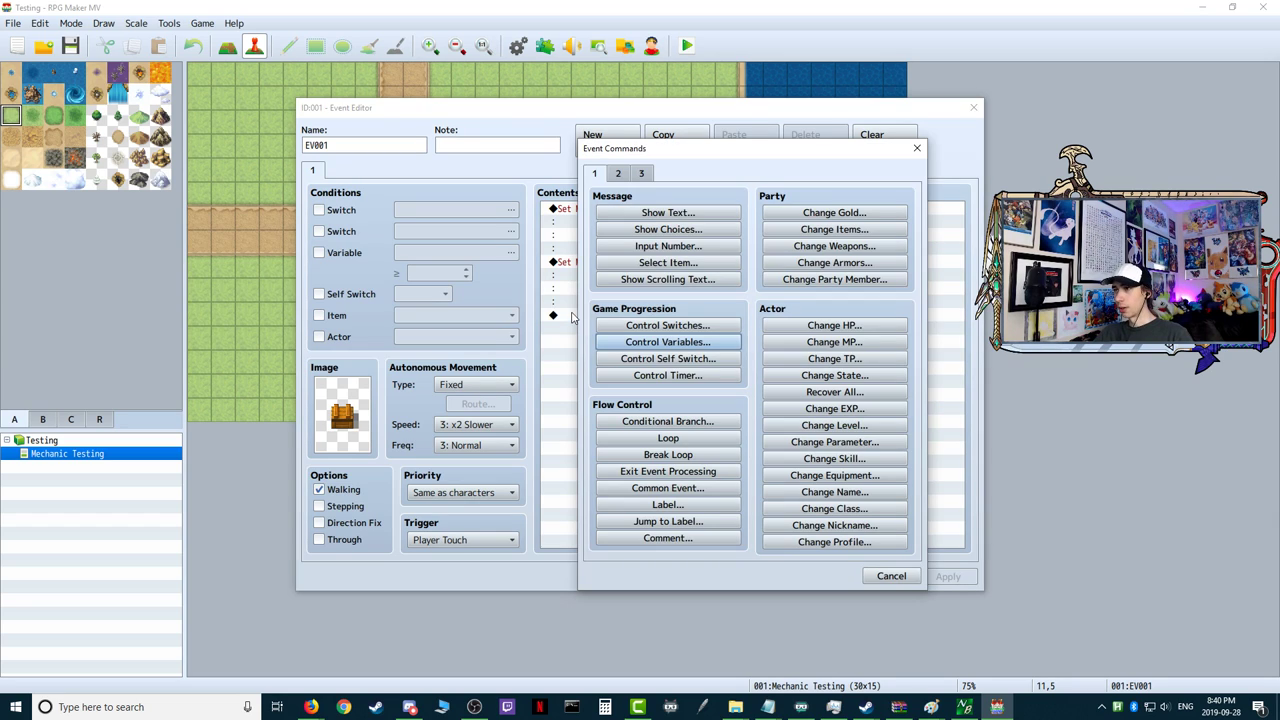
left_click(619, 174)
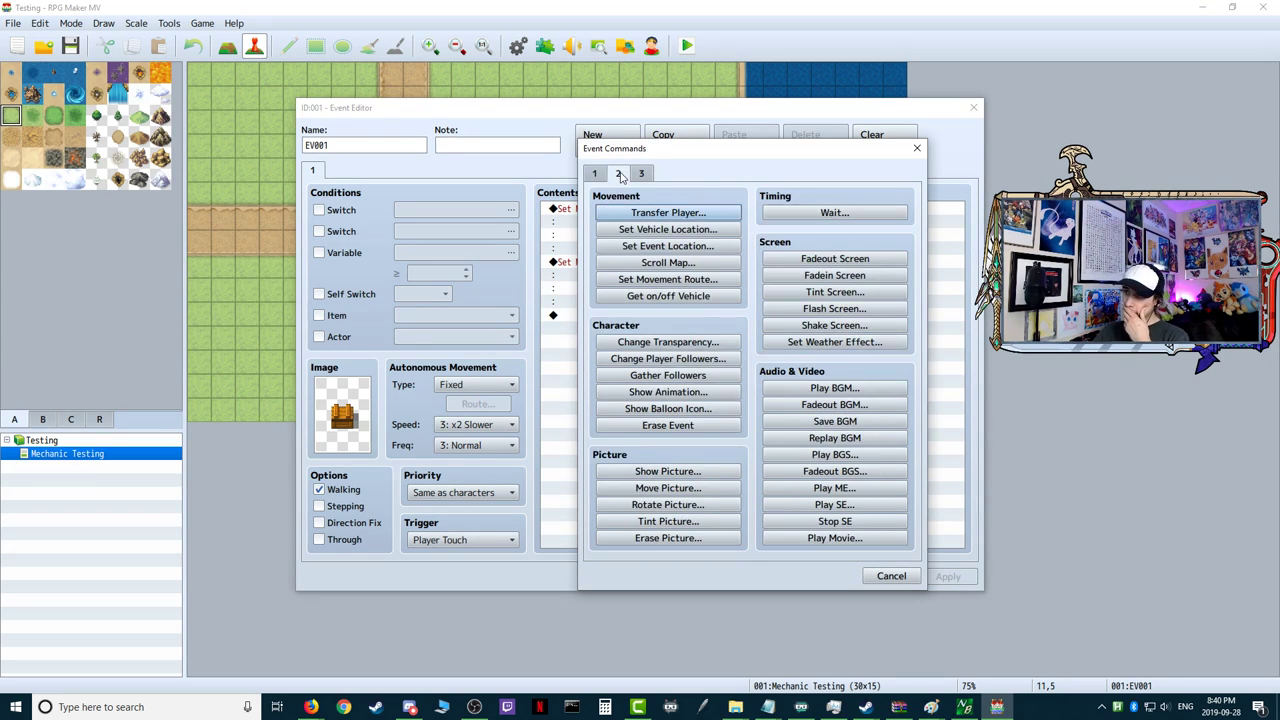
left_click(645, 176)
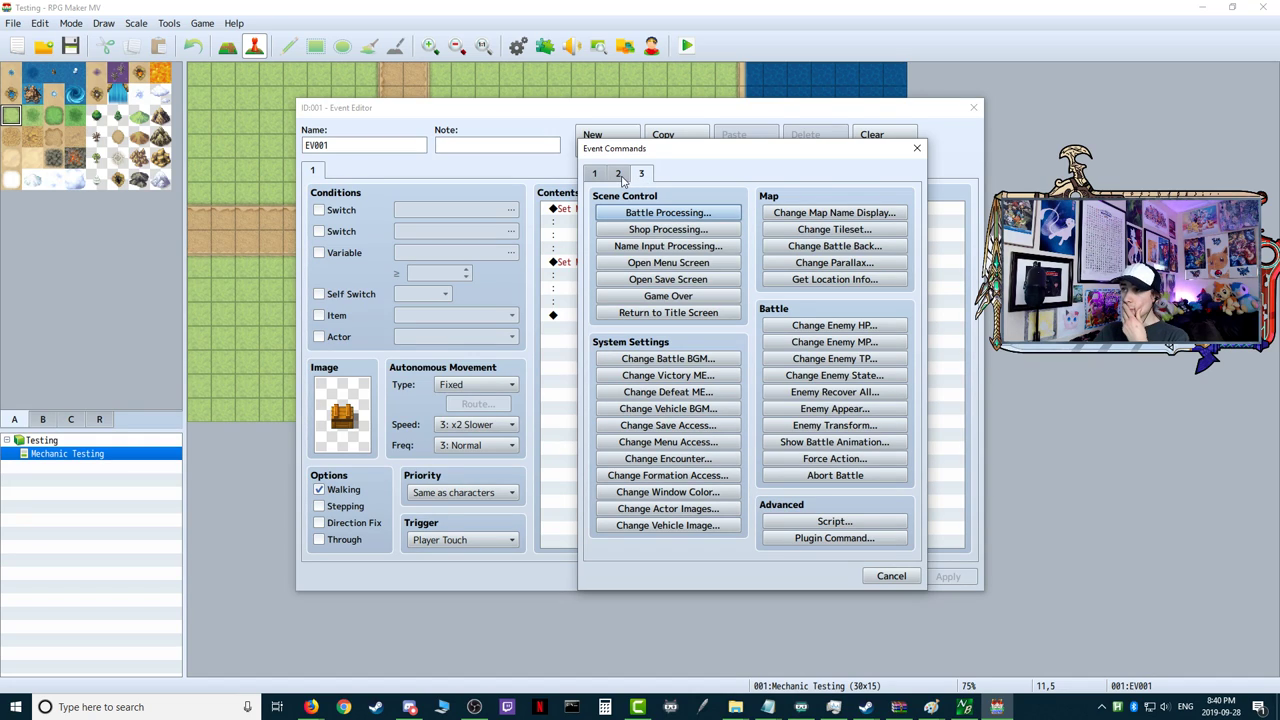
left_click(620, 175)
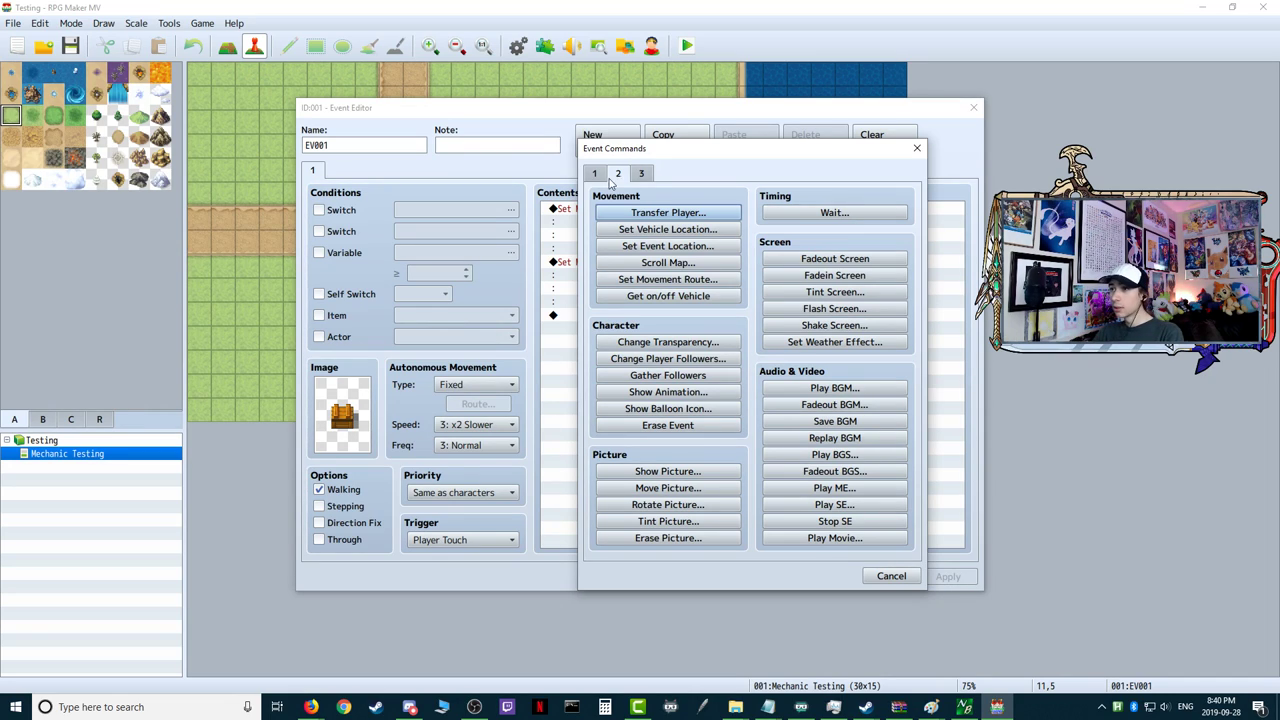
left_click(598, 176)
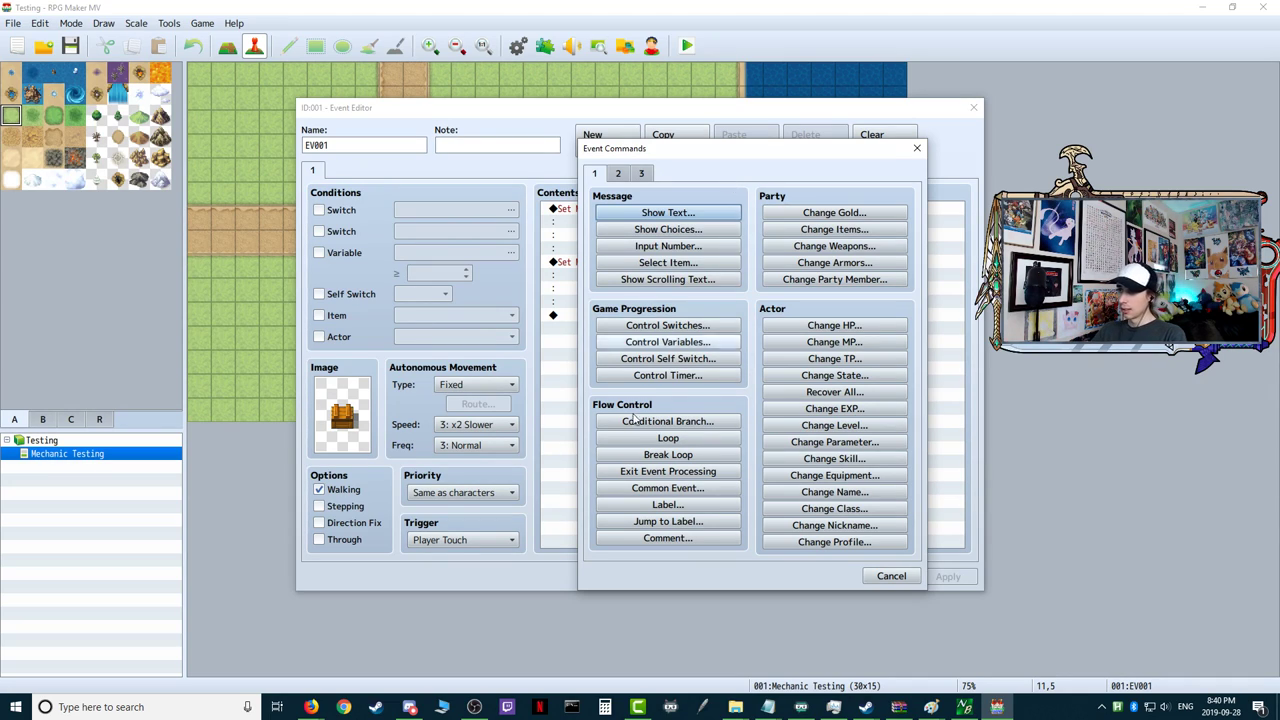
- Examine the condition types offered by the Conditional Branch command, including switch and variable conditions, and cancel it
left_click(641, 424)
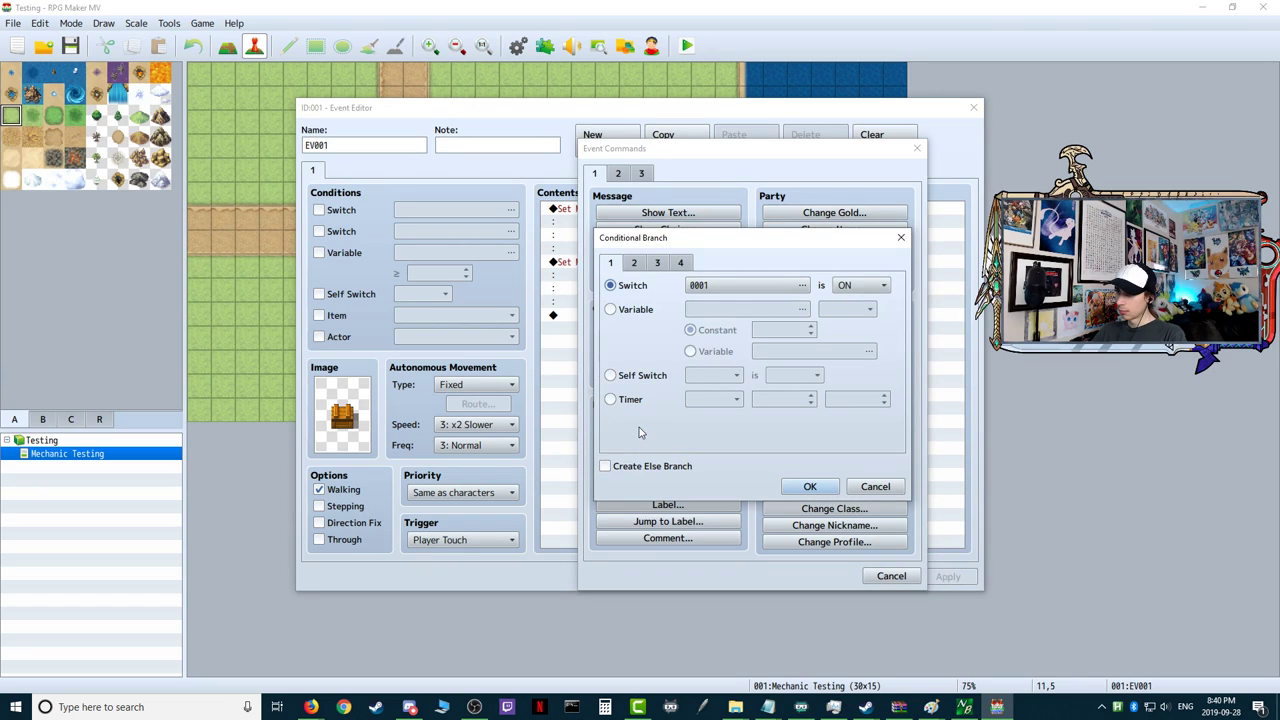
left_click(717, 289)
left_click(800, 533)
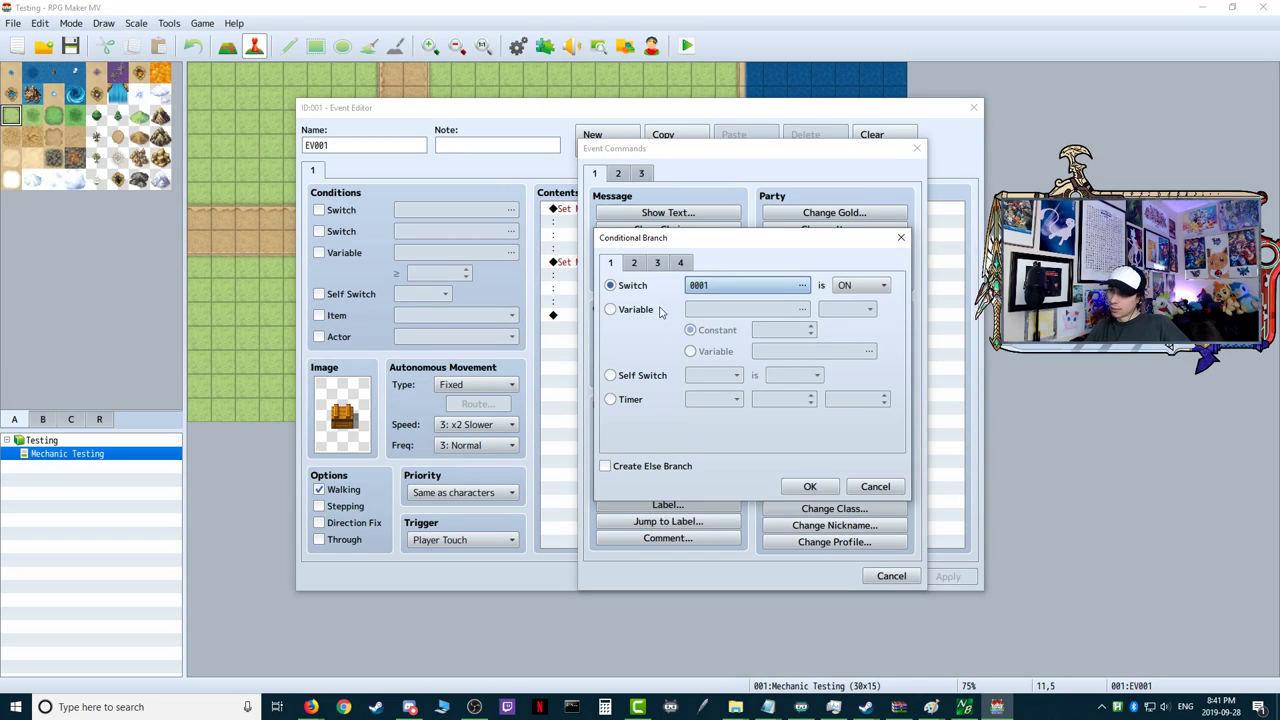
left_click(635, 265)
left_click(659, 265)
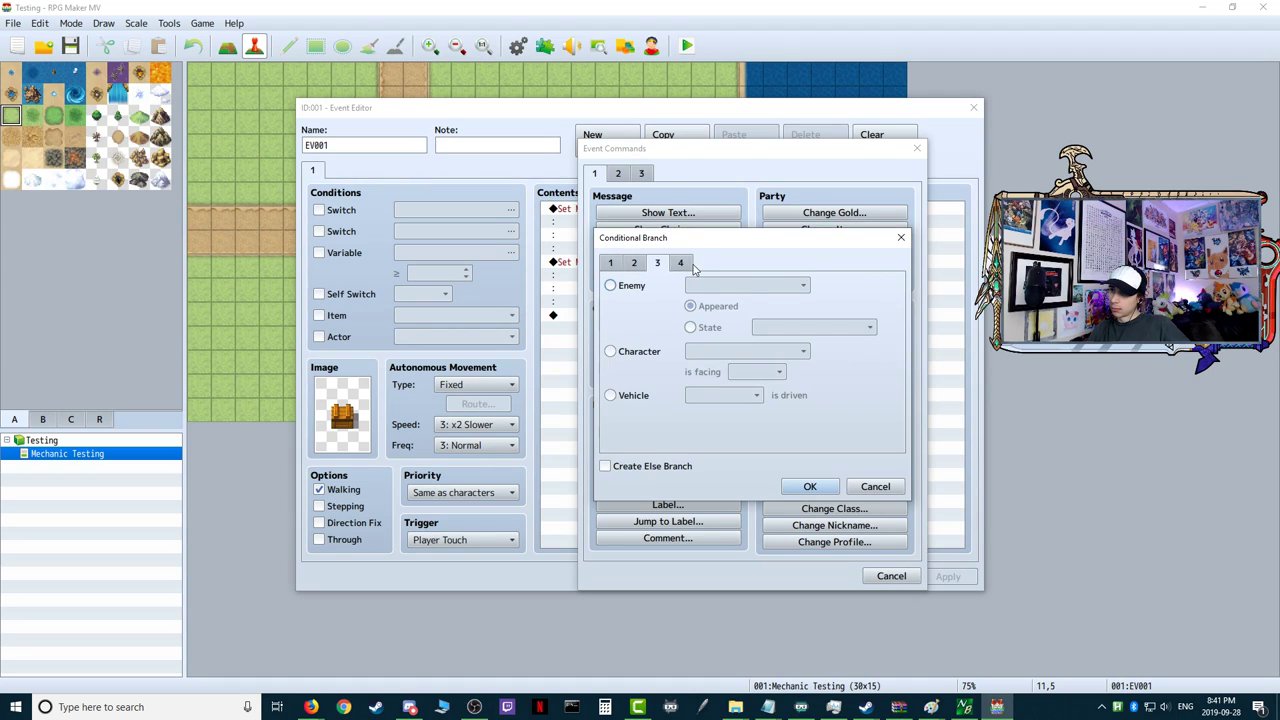
left_click(684, 264)
left_click(611, 264)
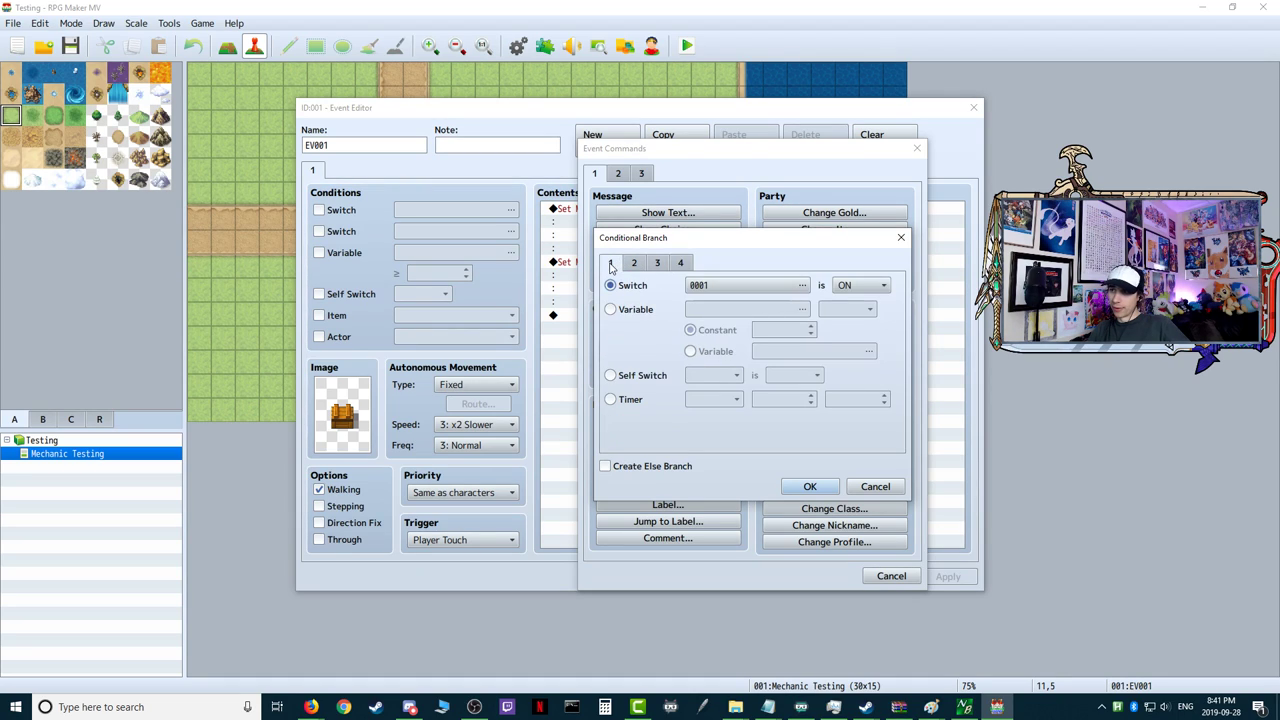
left_click(611, 310)
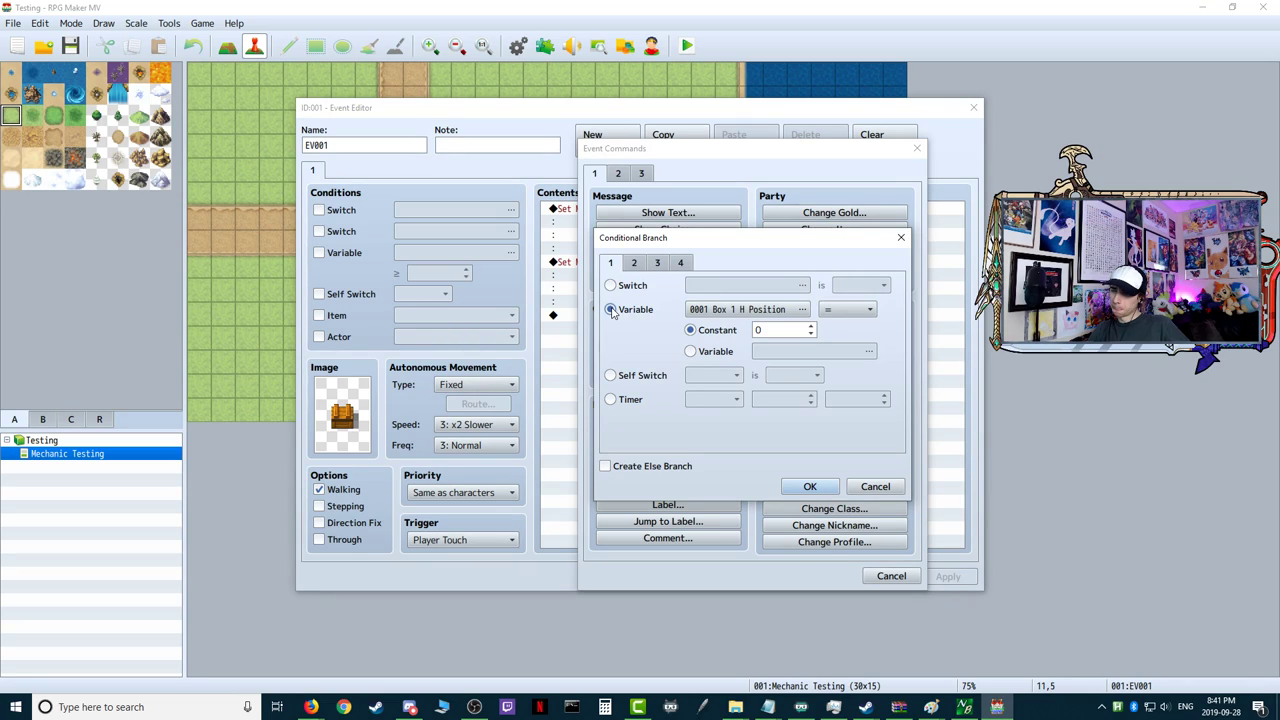
left_click(610, 285)
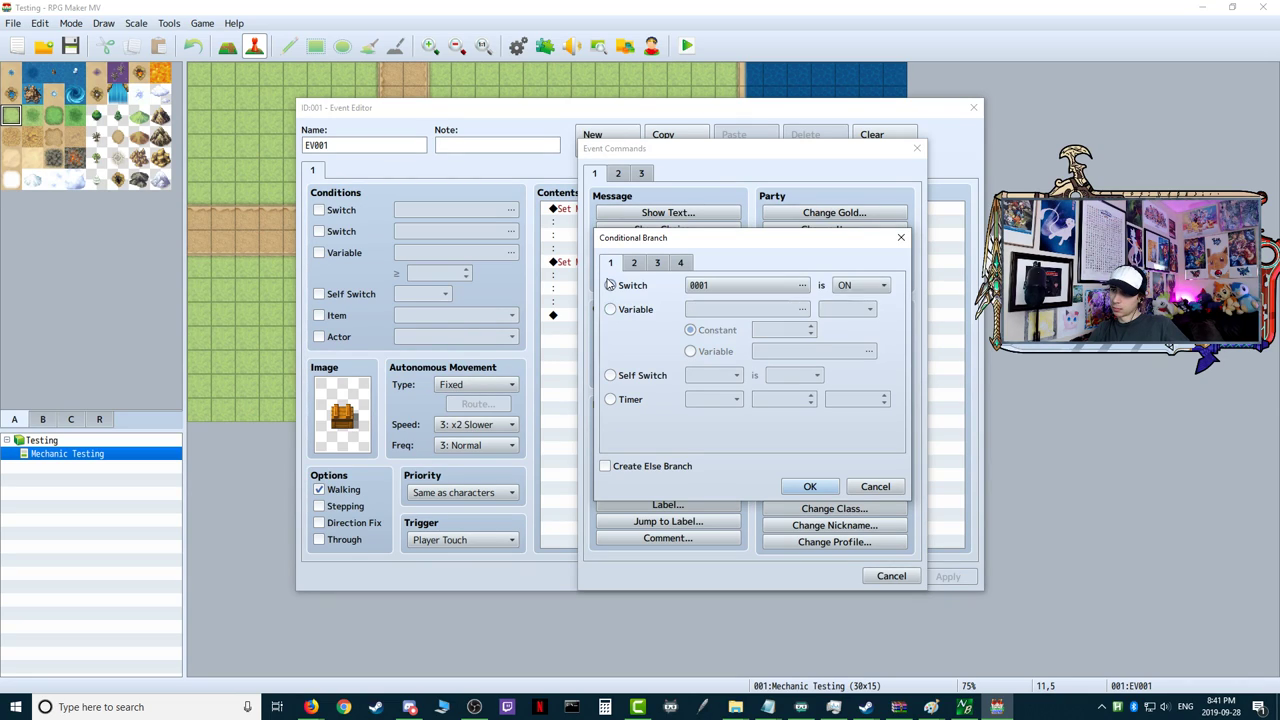
left_click(874, 487)
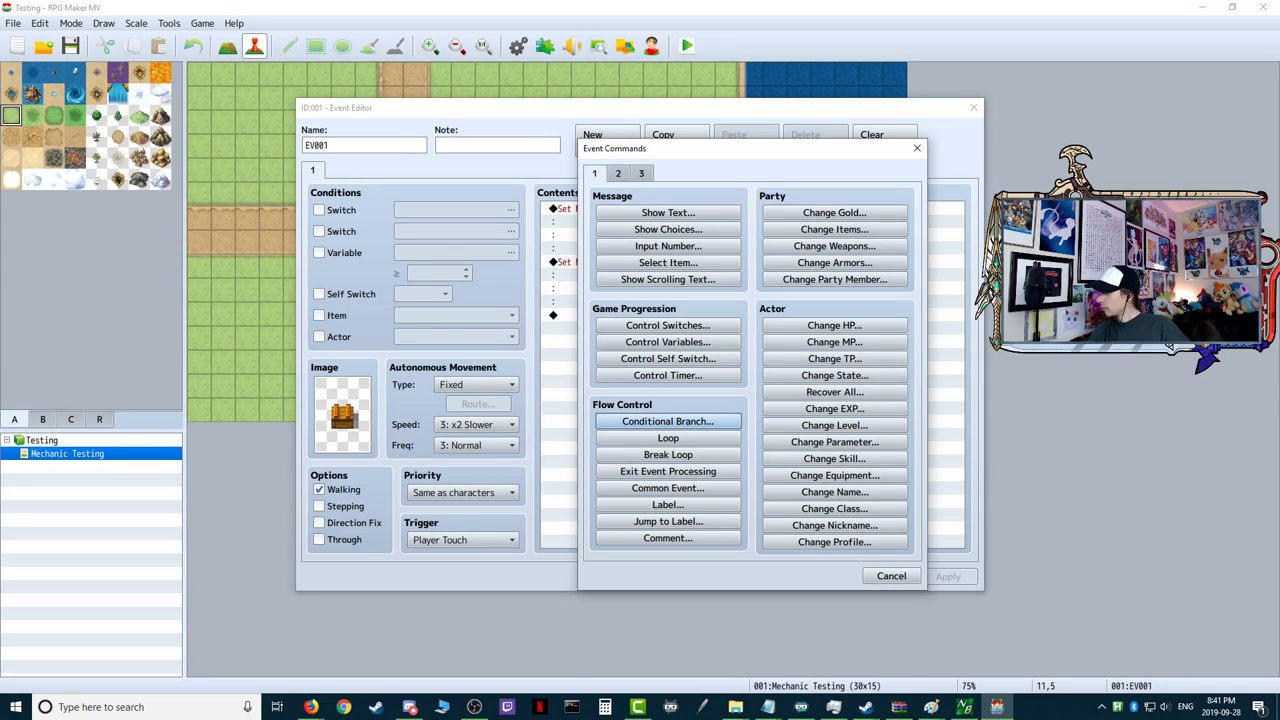
- Close the event command list and cancel out of the chest event's editor to return to the map
key("alt+Tab")
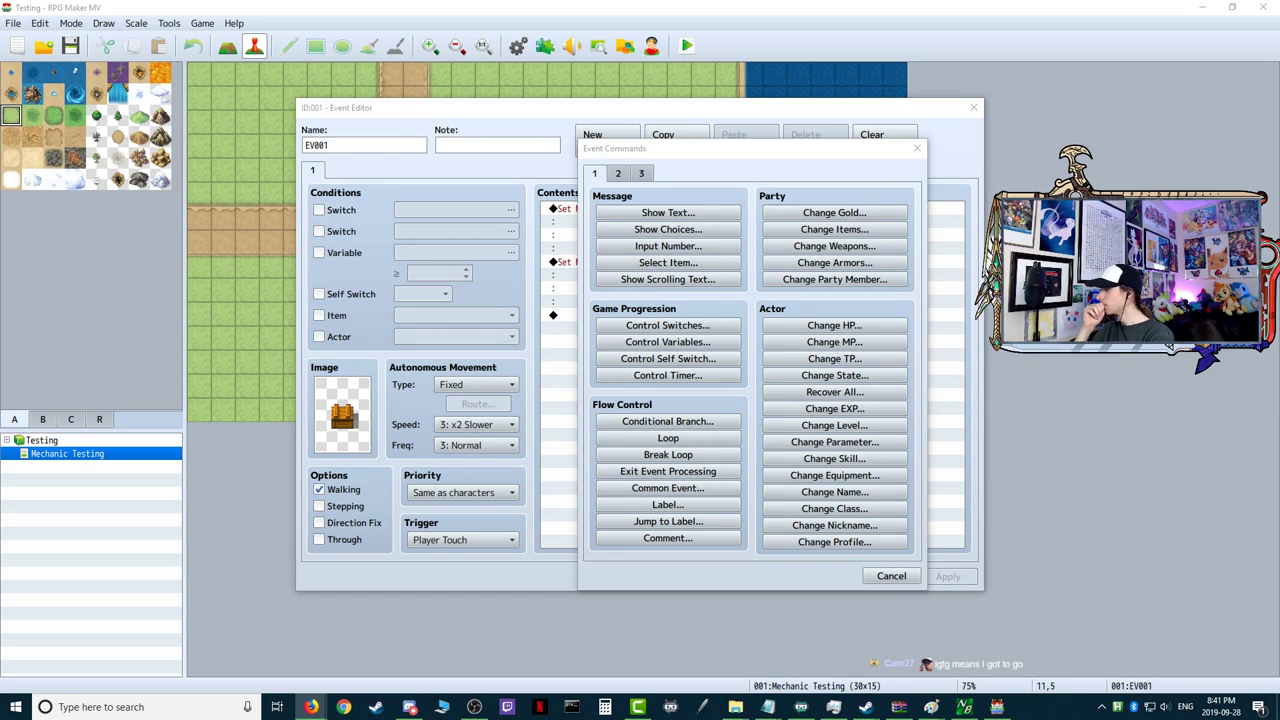
left_click(879, 580)
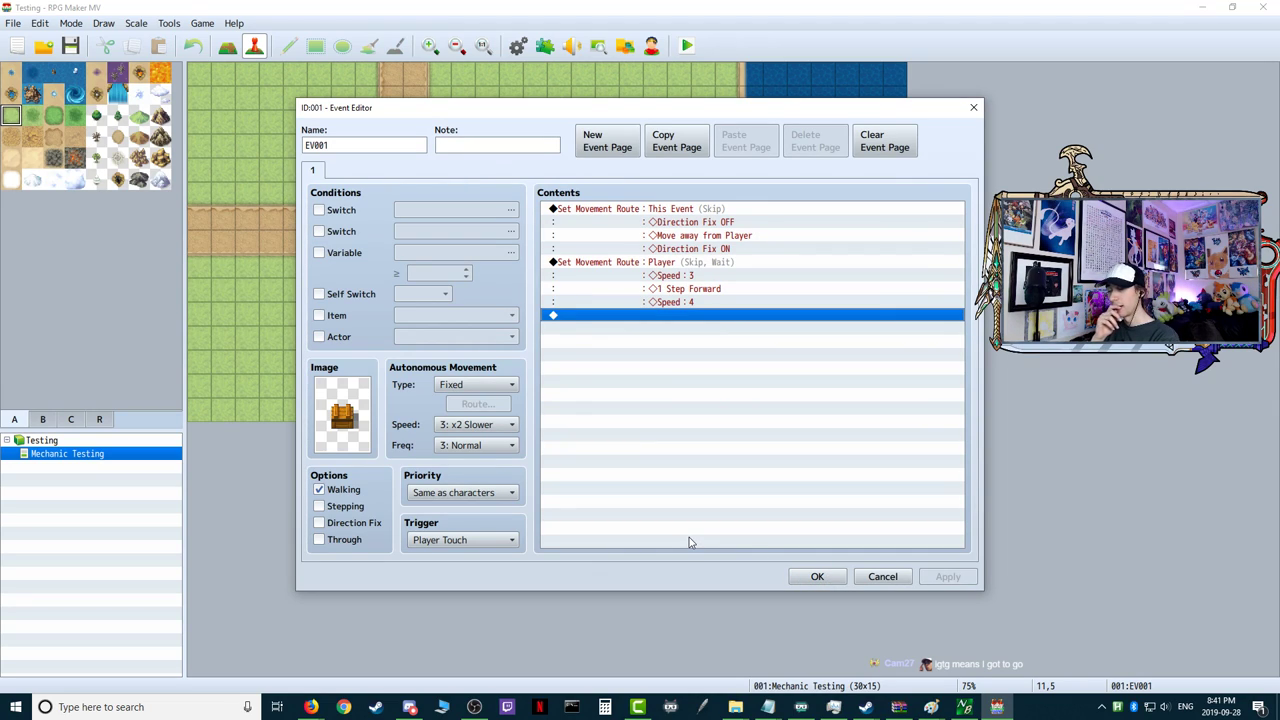
left_click(896, 577)
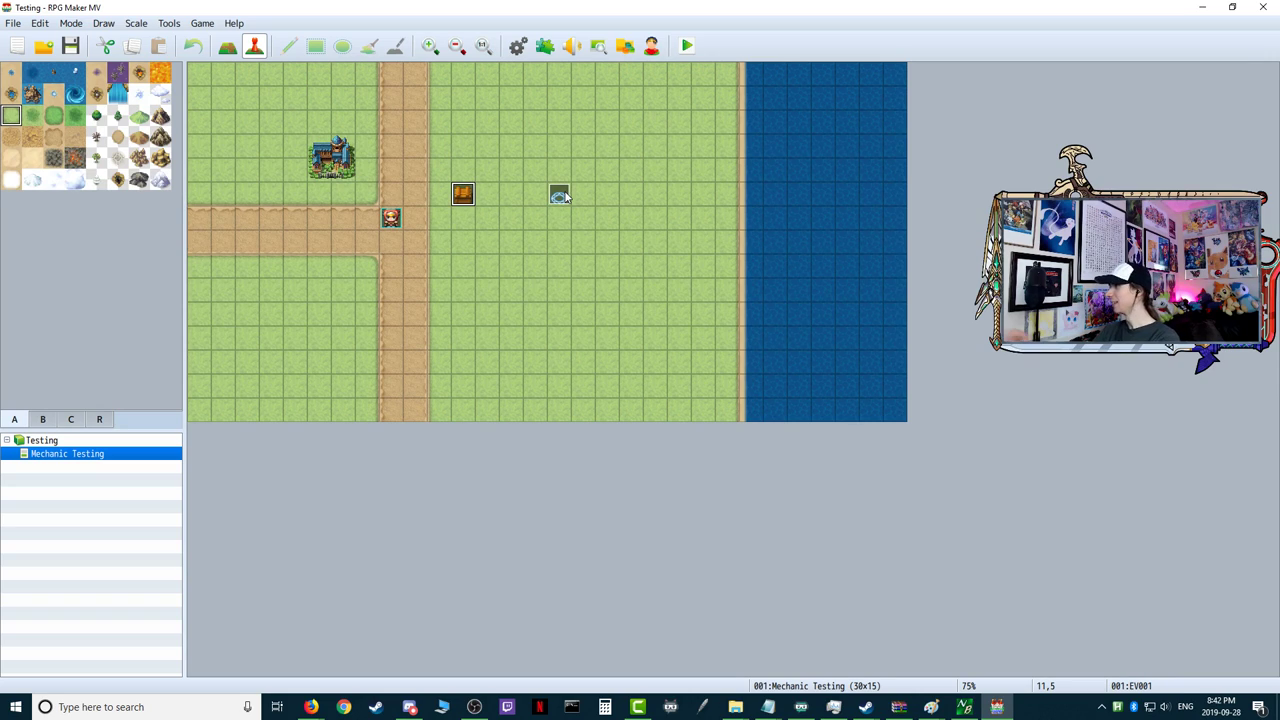
key("alt+Tab")
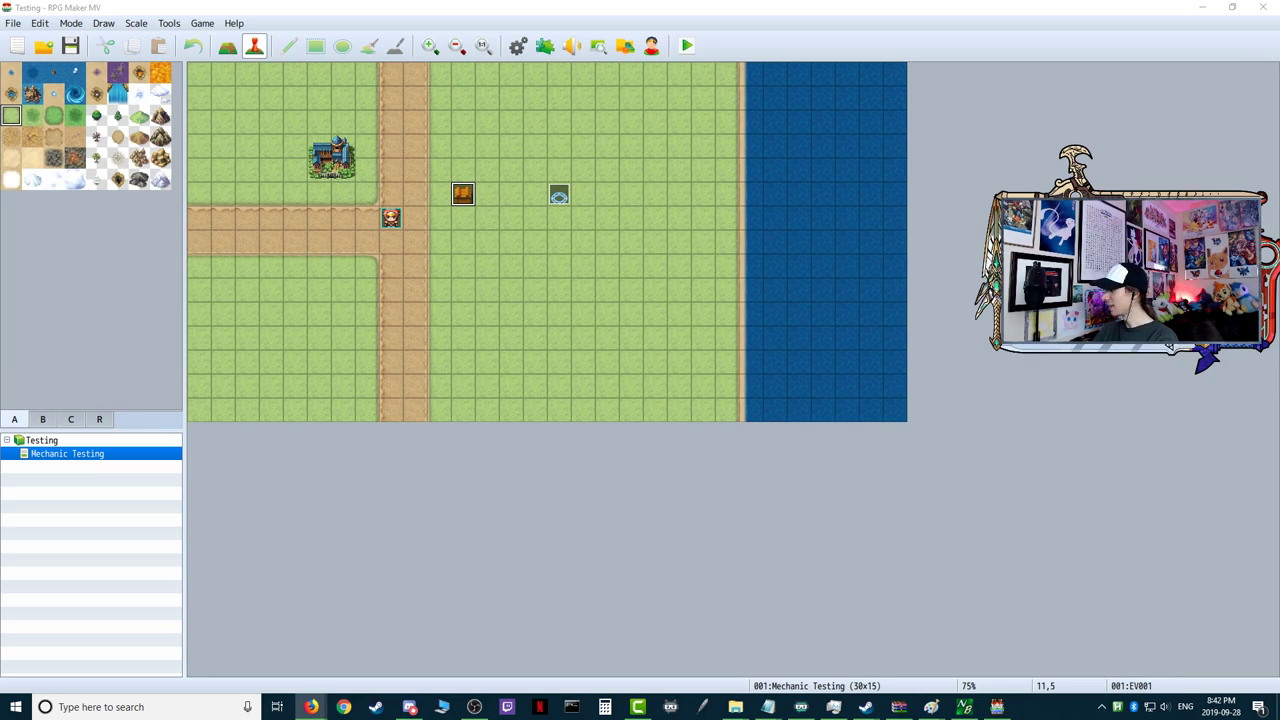